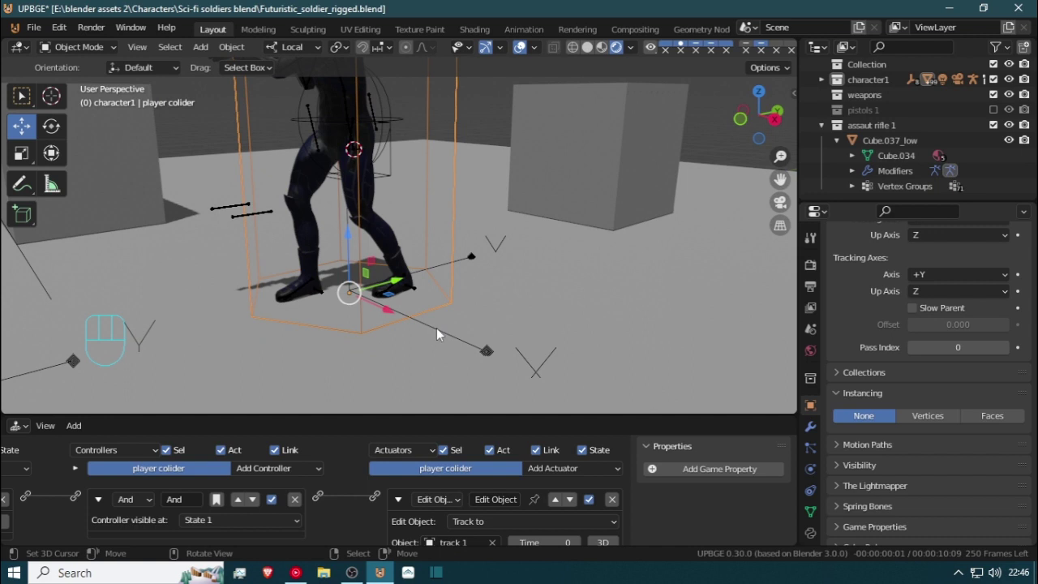
Snap the 3D cursor to the origin of the player colider object
{"action": "right_click_drag", "start_coordinate": [437, 327], "coordinate": [455, 287]}
{"action": "key", "text": "Escape"}
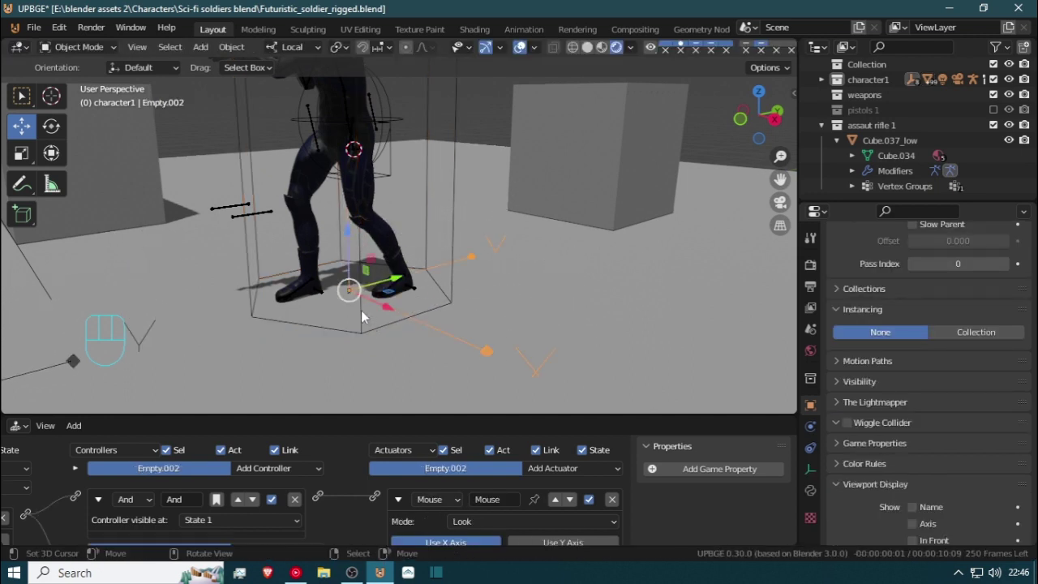
{"action": "left_click", "coordinate": [360, 310]}
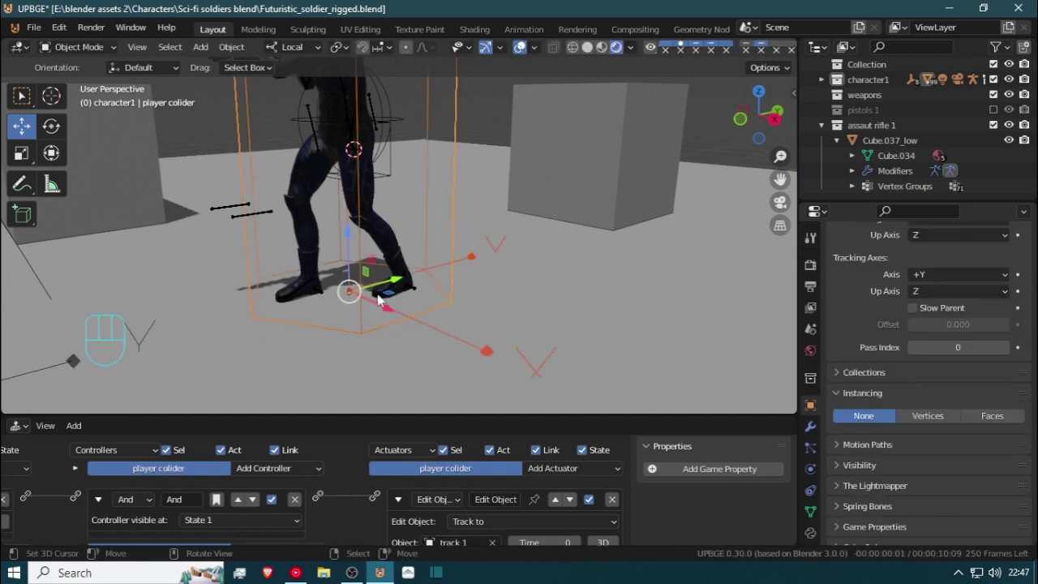
{"action": "left_click", "coordinate": [361, 313]}
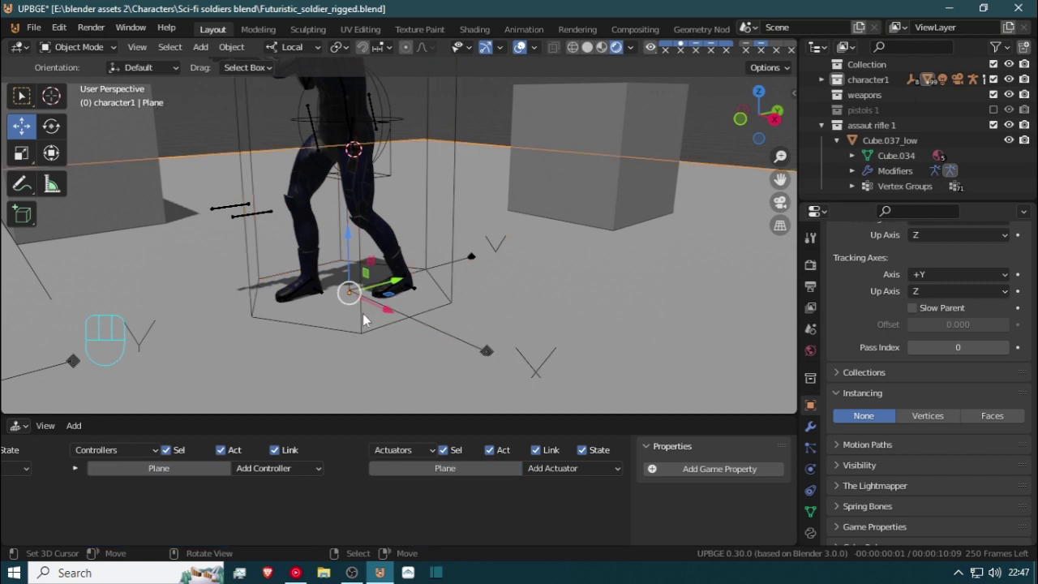
{"action": "left_click", "coordinate": [363, 313]}
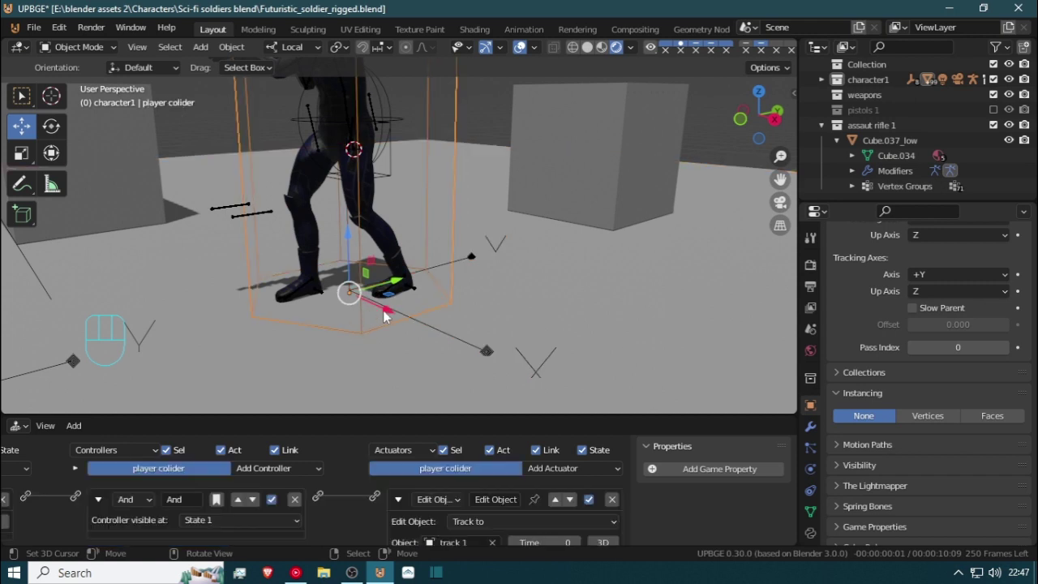
{"action": "key", "text": "shift+s"}
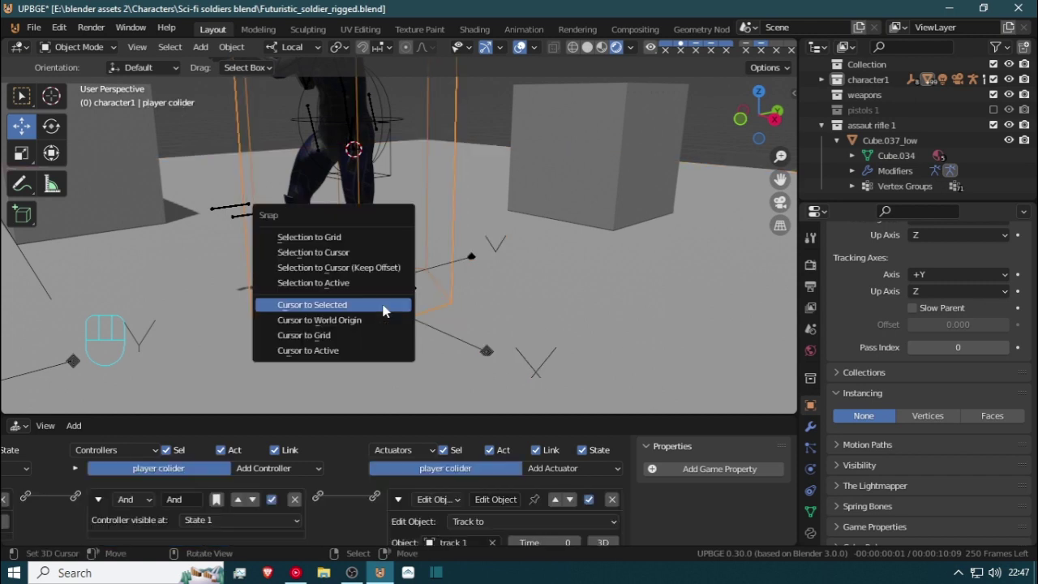
{"action": "left_click", "coordinate": [385, 305]}
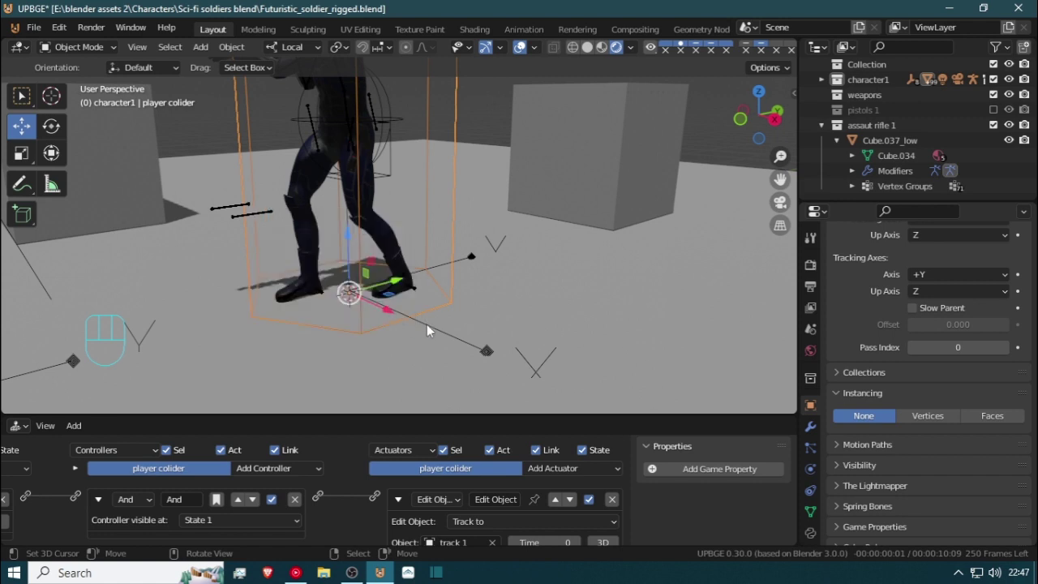
Parent Empty.002 to the player colider as an object parent
{"action": "left_click", "coordinate": [426, 324]}
{"action": "left_click", "coordinate": [382, 325], "text": "shift"}
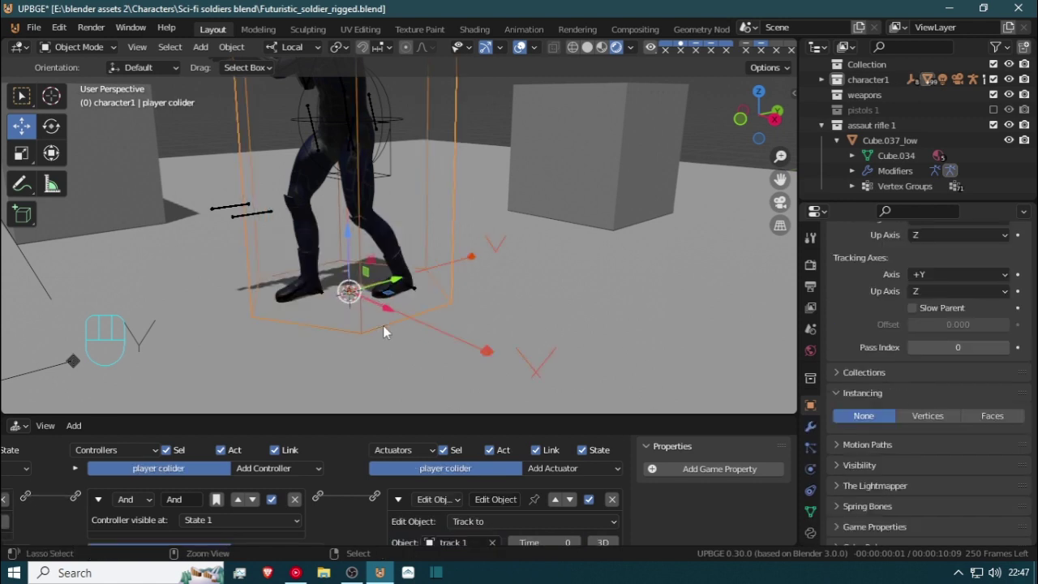
{"action": "key", "text": "ctrl+p"}
{"action": "left_click", "coordinate": [359, 373]}
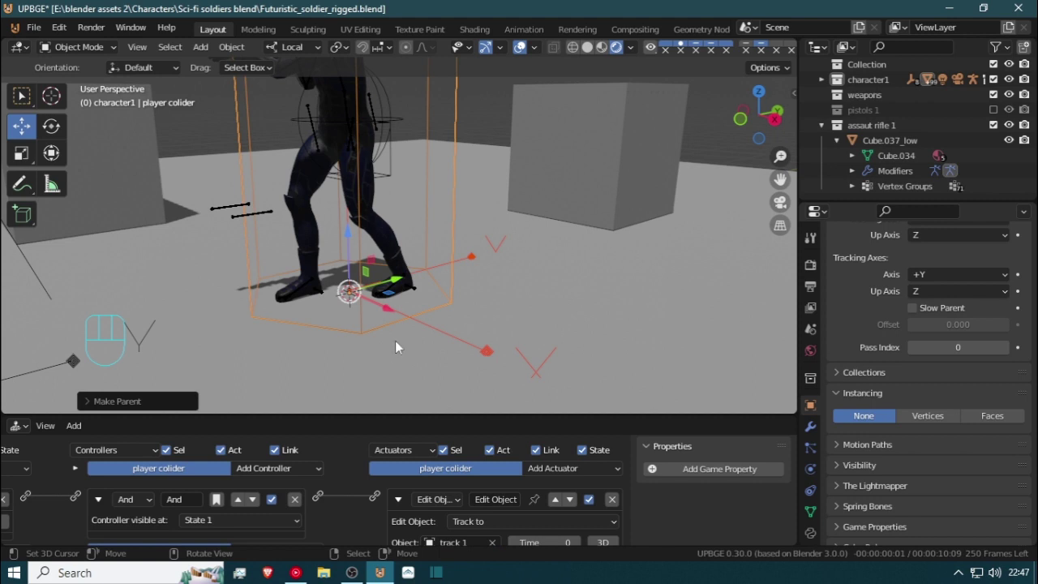
Try rotating the player colider about its local Z axis and cancel the rotation
{"action": "key", "text": "Tab"}
{"action": "mouse_move", "coordinate": [415, 302]}
{"action": "middle_mouse_down"}
{"action": "mouse_move", "coordinate": [364, 303]}
{"action": "mouse_move", "coordinate": [419, 299]}
{"action": "middle_mouse_up"}
{"action": "key", "text": "Tab"}
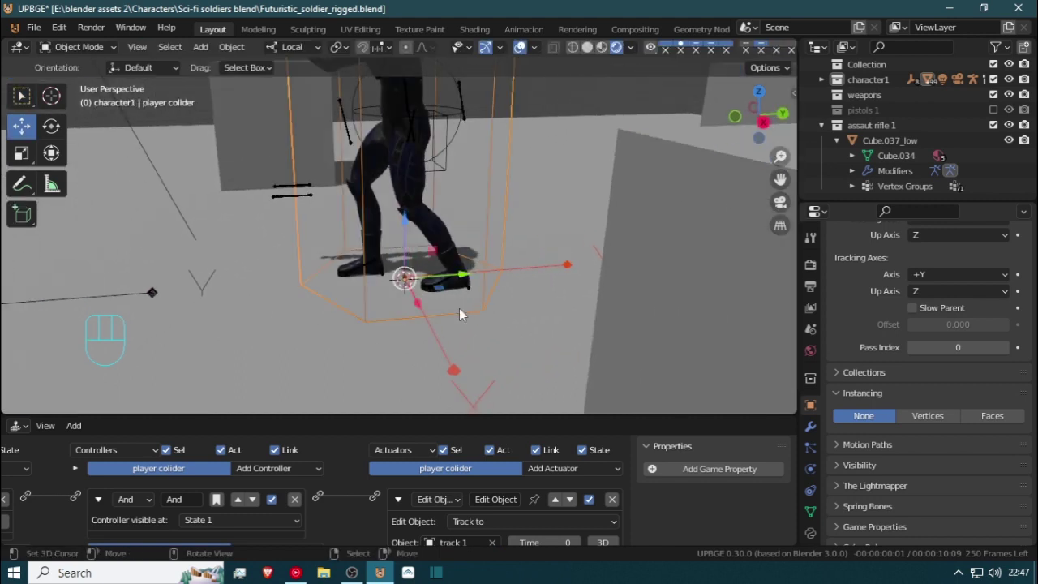
{"action": "right_click", "coordinate": [473, 312]}
{"action": "key", "text": "r"}
{"action": "key", "text": "z"}
{"action": "right_click", "coordinate": [475, 313]}
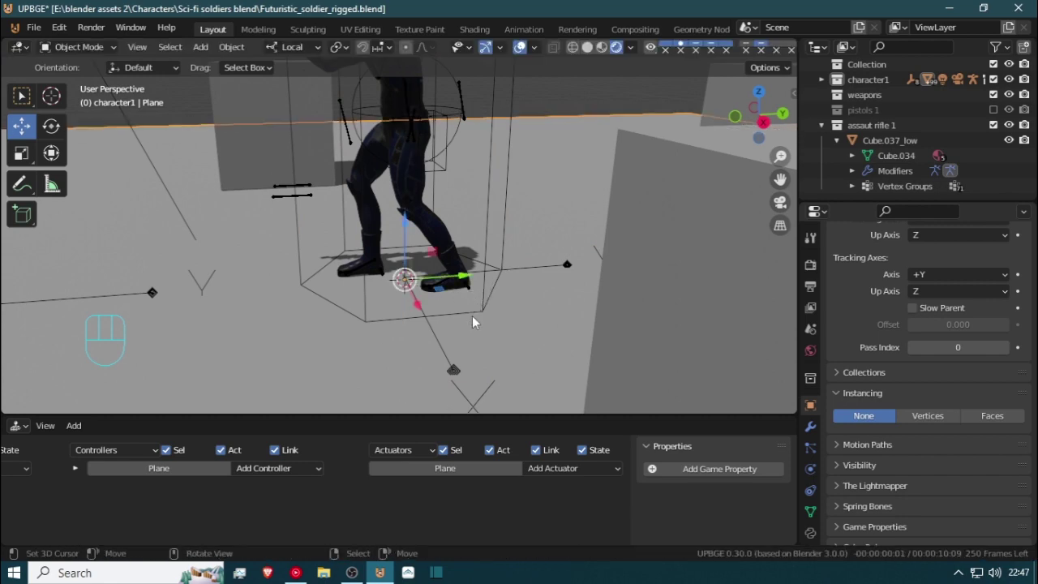
{"action": "right_click", "coordinate": [473, 315]}
{"action": "key", "text": "r"}
{"action": "key", "text": "z"}
{"action": "key", "text": "z"}
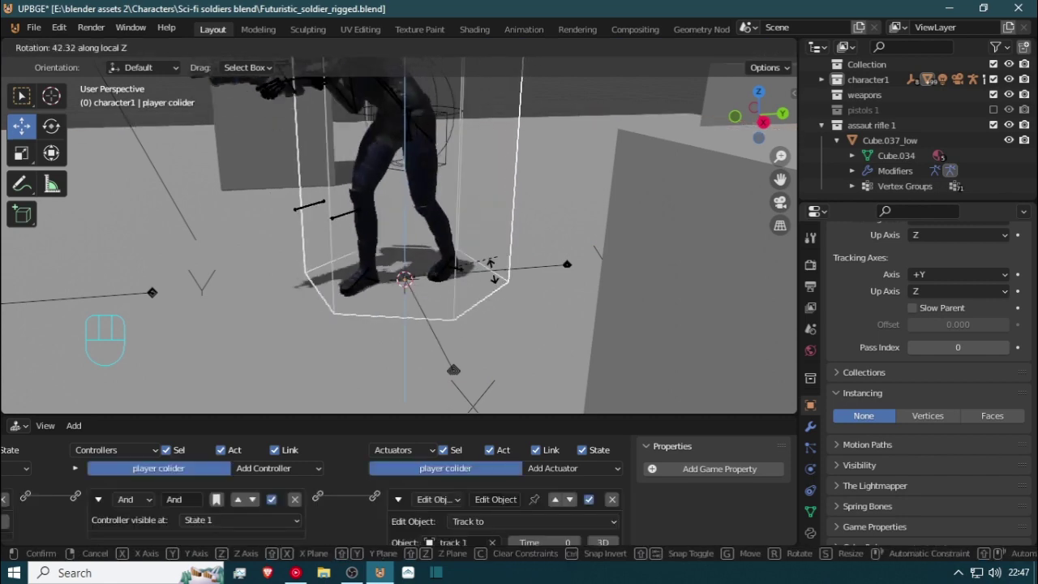
{"action": "right_click", "coordinate": [452, 310]}
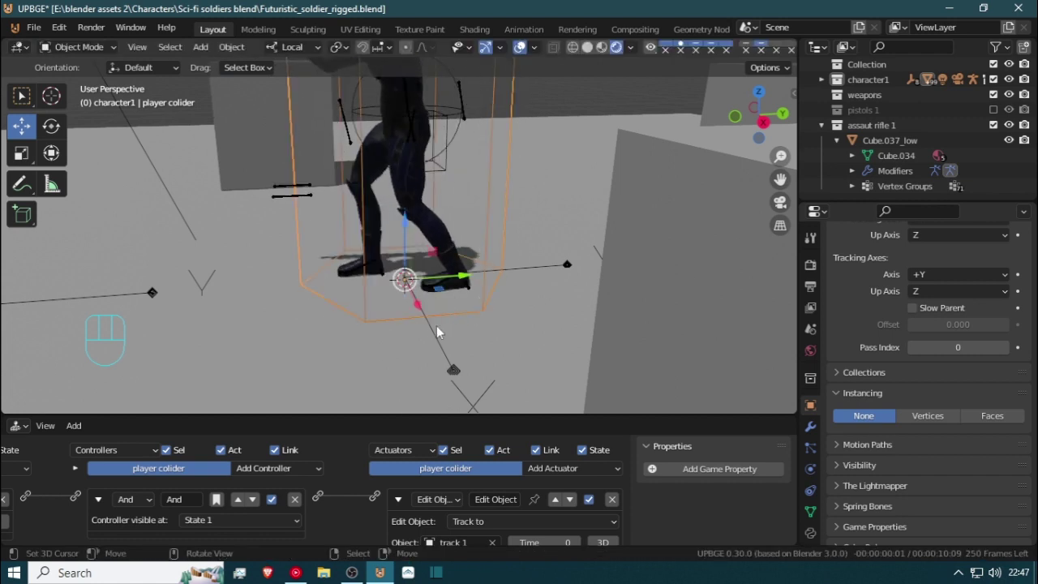
Try rotating Empty.002 at the character's feet about its local Z axis
{"action": "right_click", "coordinate": [433, 327]}
{"action": "key", "text": "r"}
{"action": "key", "text": "z"}
{"action": "key", "text": "z"}
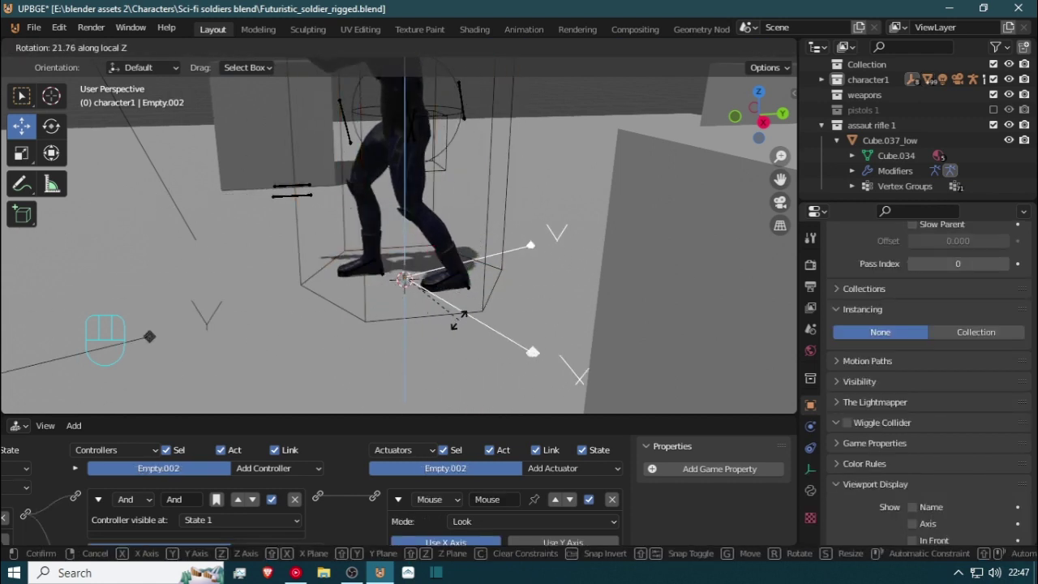
{"action": "left_click", "coordinate": [385, 370]}
Run the game in the viewport to test the character's aiming, and stop it
{"action": "scroll", "coordinate": [387, 309], "scroll_direction": "down", "scroll_amount": 2}
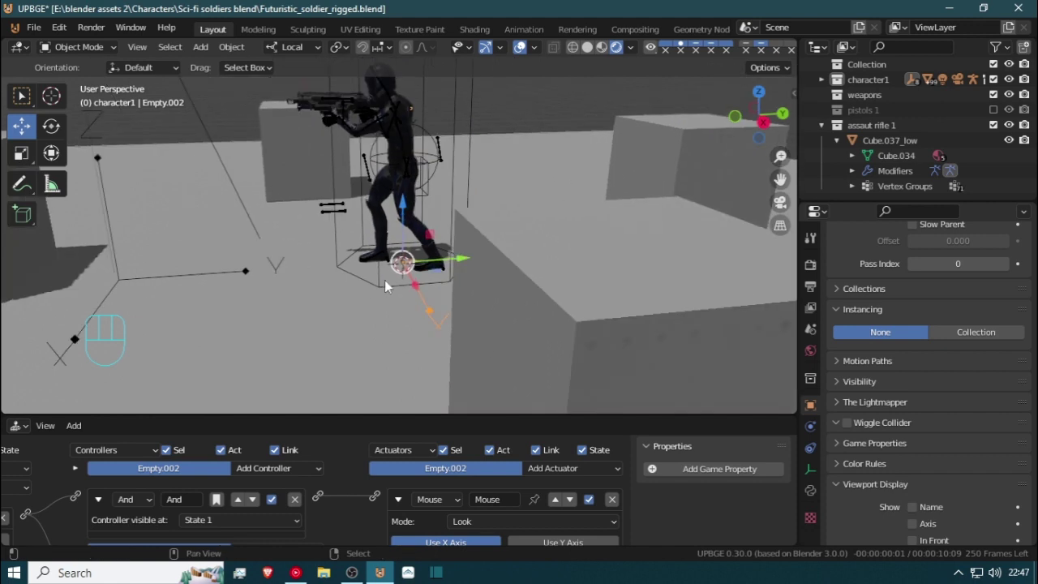
{"action": "middle_click_drag", "start_coordinate": [385, 279], "coordinate": [371, 368], "text": "shift"}
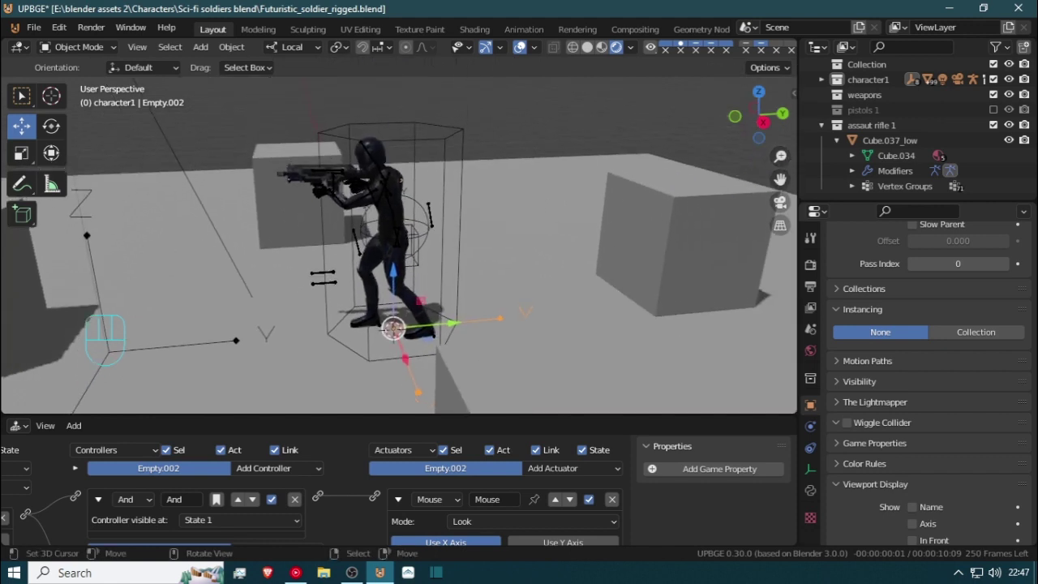
{"action": "key", "text": "p"}
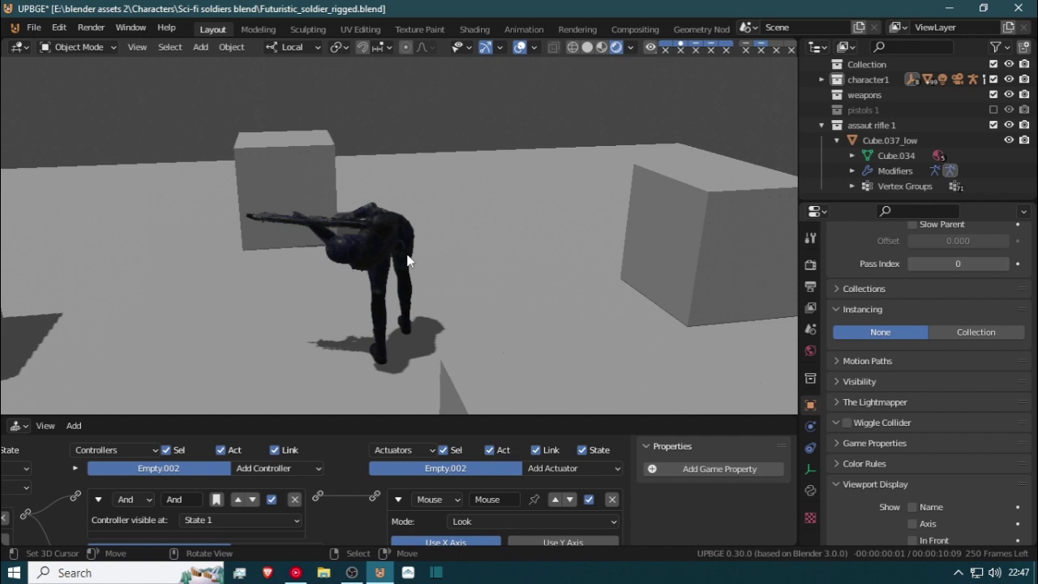
{"action": "key", "text": "Escape"}
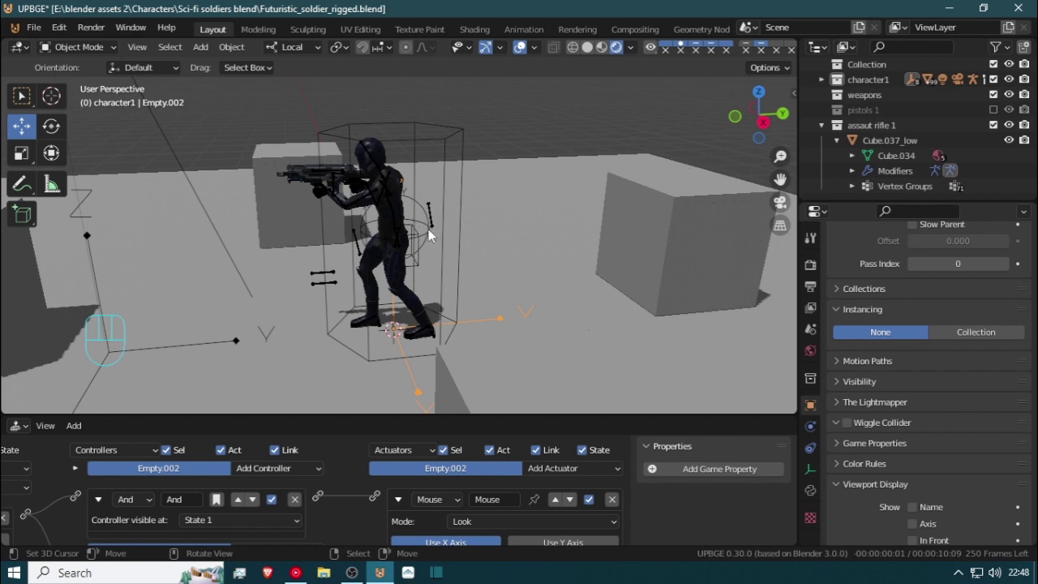
Try rotating the sphere empty at the character's waist freely and cancel it
{"action": "scroll", "coordinate": [433, 265], "scroll_direction": "up", "scroll_amount": 5}
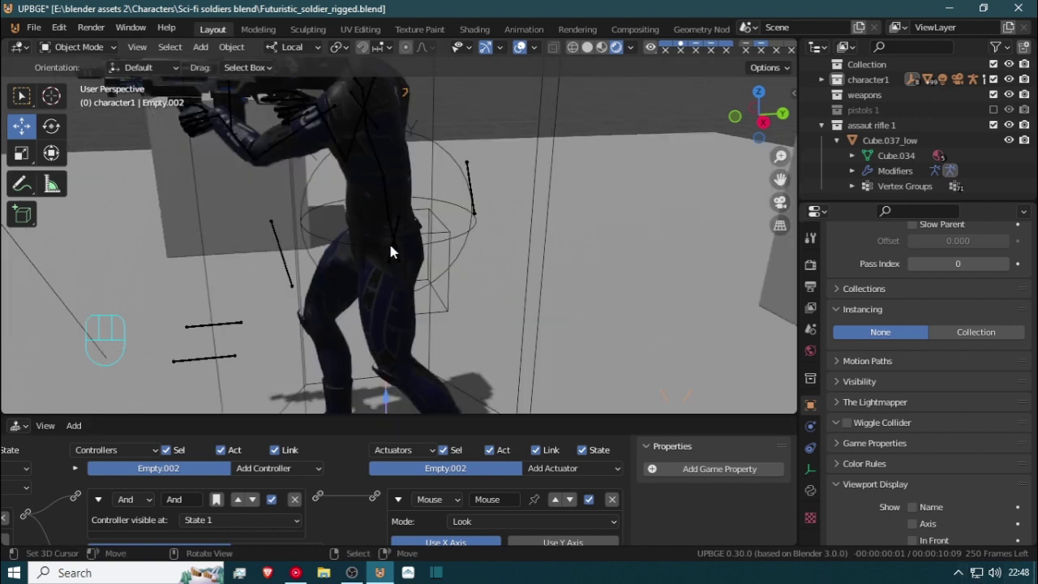
{"action": "left_click", "coordinate": [472, 226]}
{"action": "key", "text": "r"}
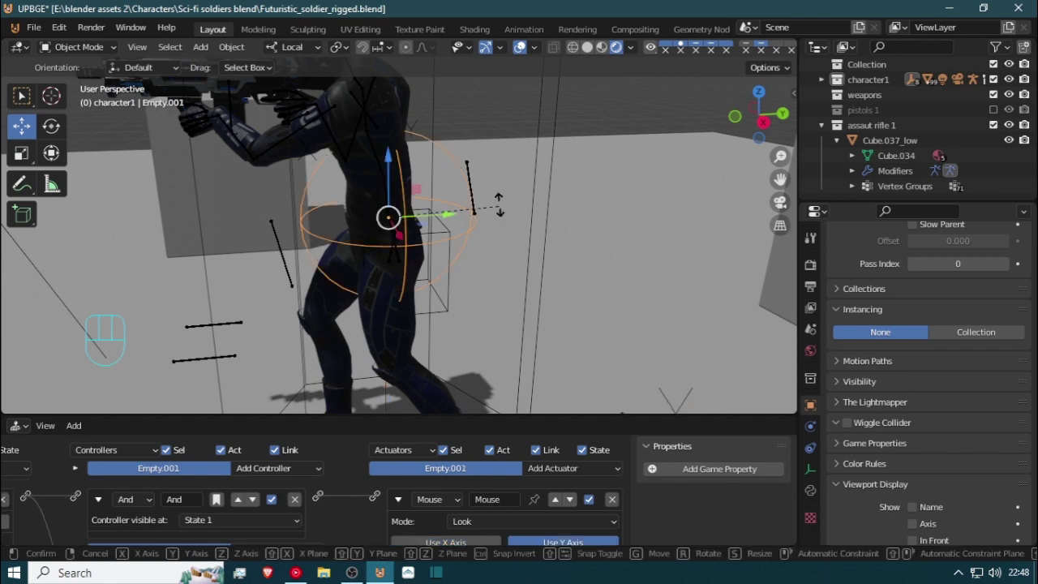
{"action": "scroll", "coordinate": [484, 132], "scroll_direction": "down", "scroll_amount": 6}
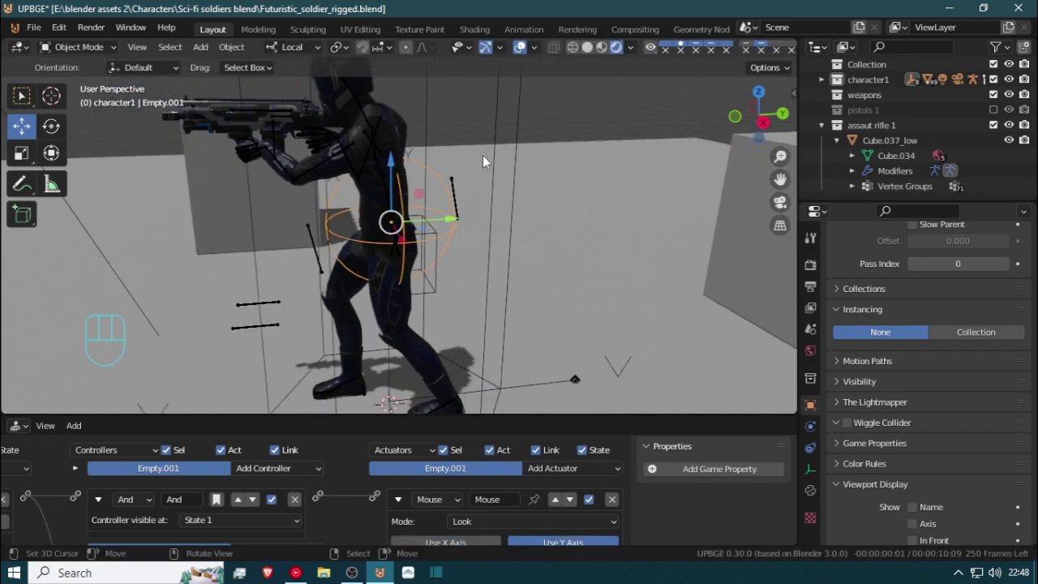
{"action": "right_click", "coordinate": [472, 122]}
Try rotating the waist sphere empty about its local and global Z axes, cancelling each rotation
{"action": "middle_click_drag", "start_coordinate": [472, 122], "coordinate": [476, 213]}
{"action": "key", "text": "r"}
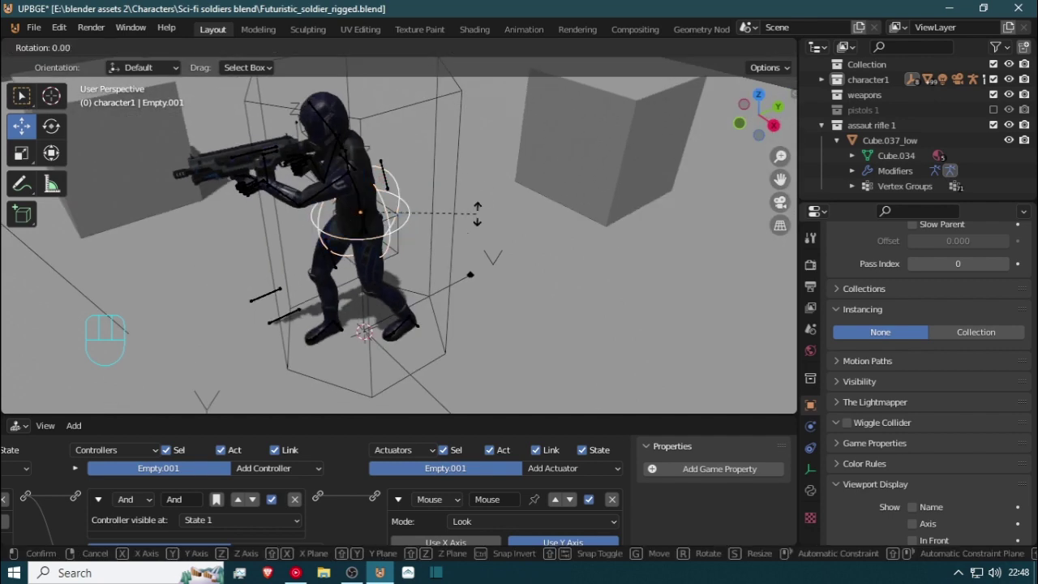
{"action": "key", "text": "z"}
{"action": "key", "text": "z"}
{"action": "key", "text": "z"}
{"action": "key", "text": "z"}
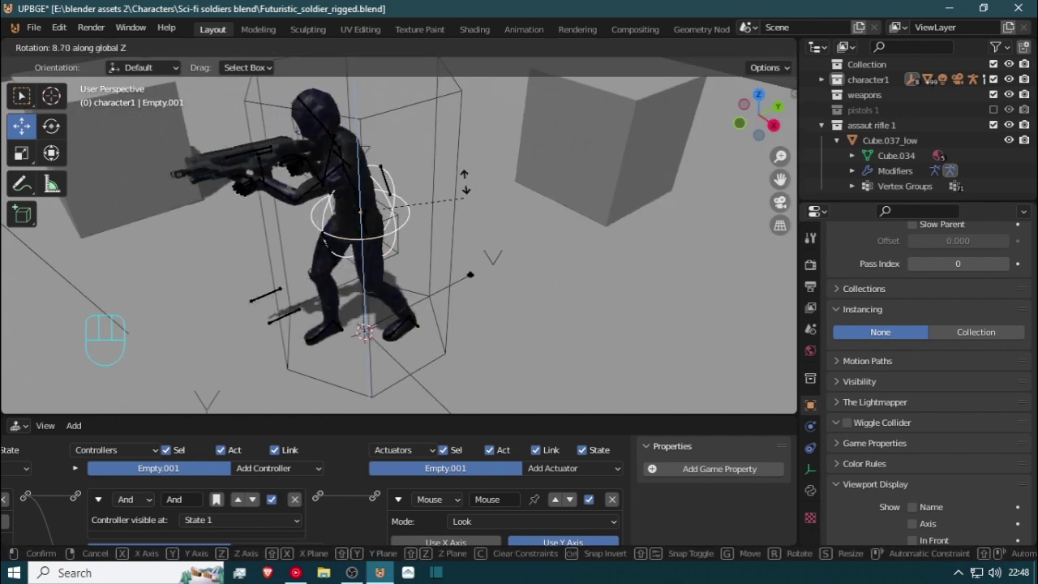
{"action": "right_click", "coordinate": [459, 185]}
{"action": "middle_click_drag", "start_coordinate": [428, 209], "coordinate": [312, 219]}
{"action": "key", "text": "r"}
{"action": "key", "text": "z"}
{"action": "key", "text": "z"}
{"action": "right_click", "coordinate": [355, 266]}
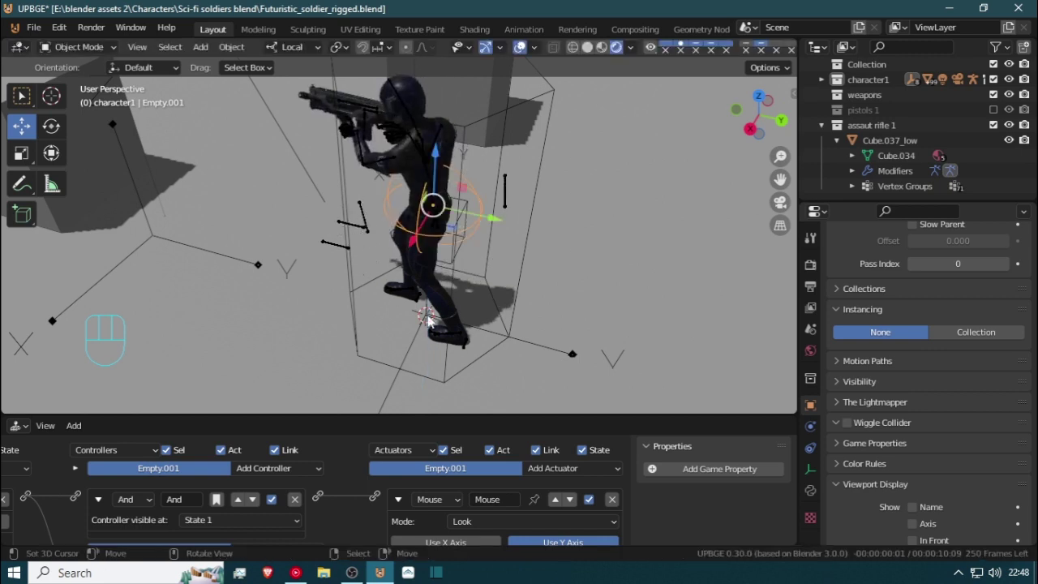
Enlarge the logic editor, show Empty.001's transform values, lock its X and Y rotation and test rotating it
{"action": "left_click_drag", "start_coordinate": [563, 414], "coordinate": [563, 277]}
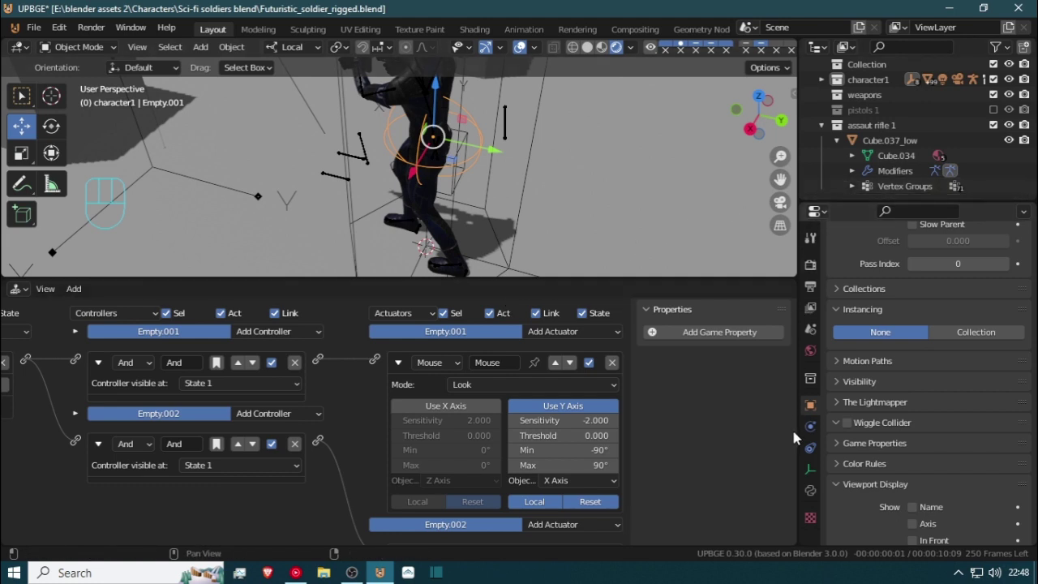
{"action": "left_click", "coordinate": [808, 463]}
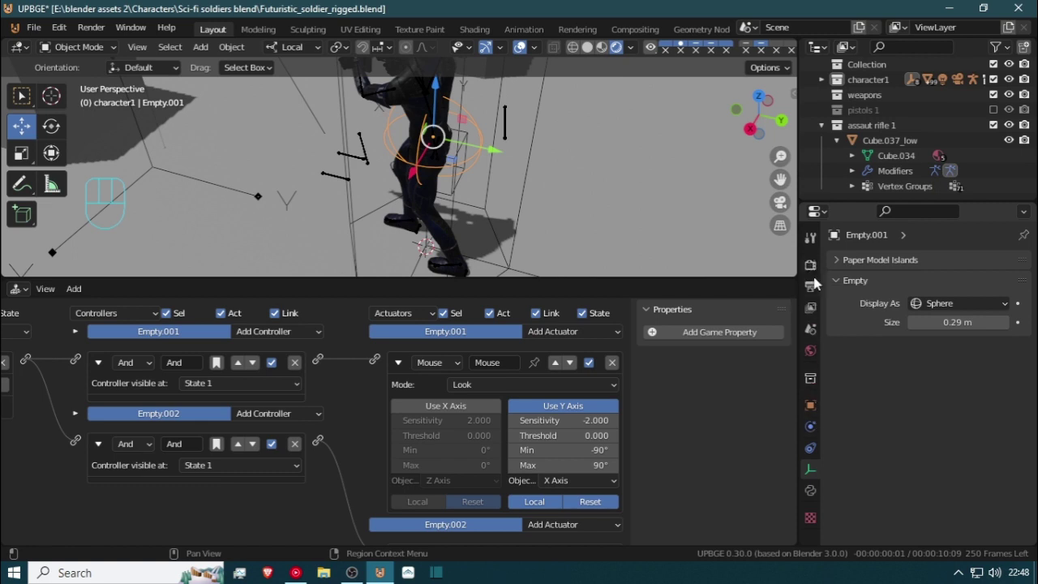
{"action": "left_click", "coordinate": [794, 92]}
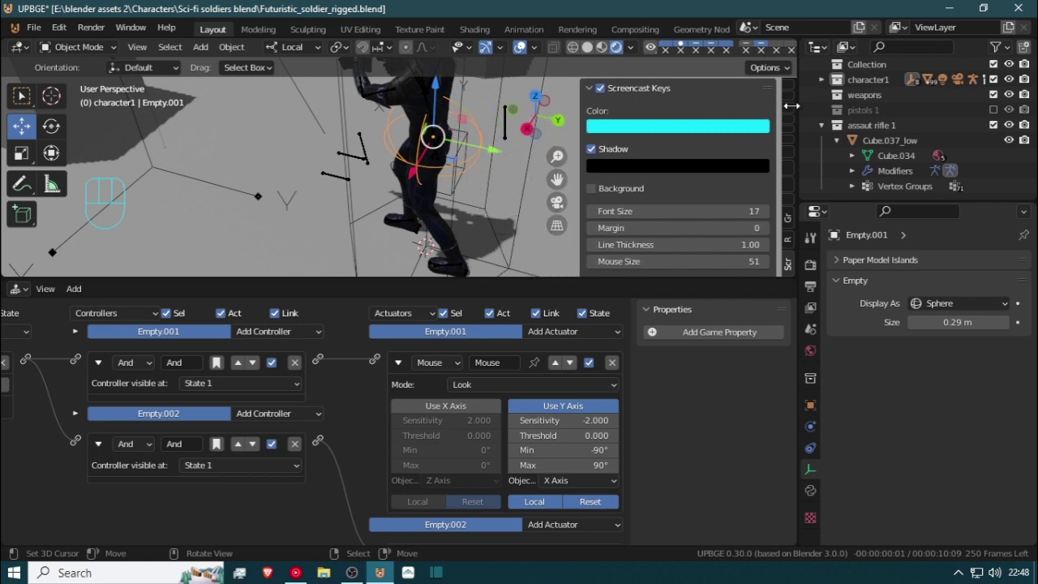
{"action": "scroll", "coordinate": [792, 217], "scroll_direction": "up", "scroll_amount": 6}
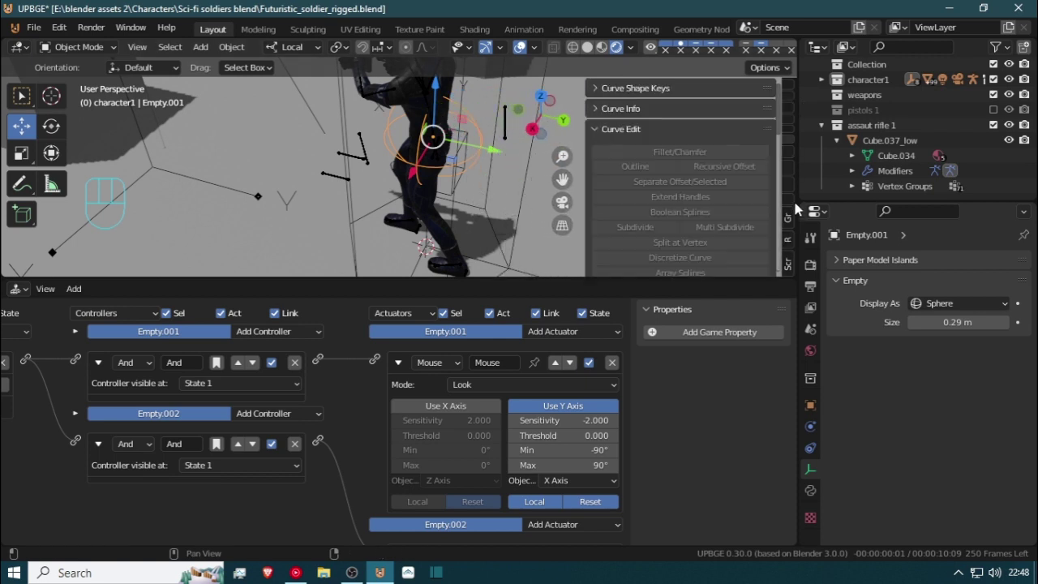
{"action": "left_click", "coordinate": [791, 204]}
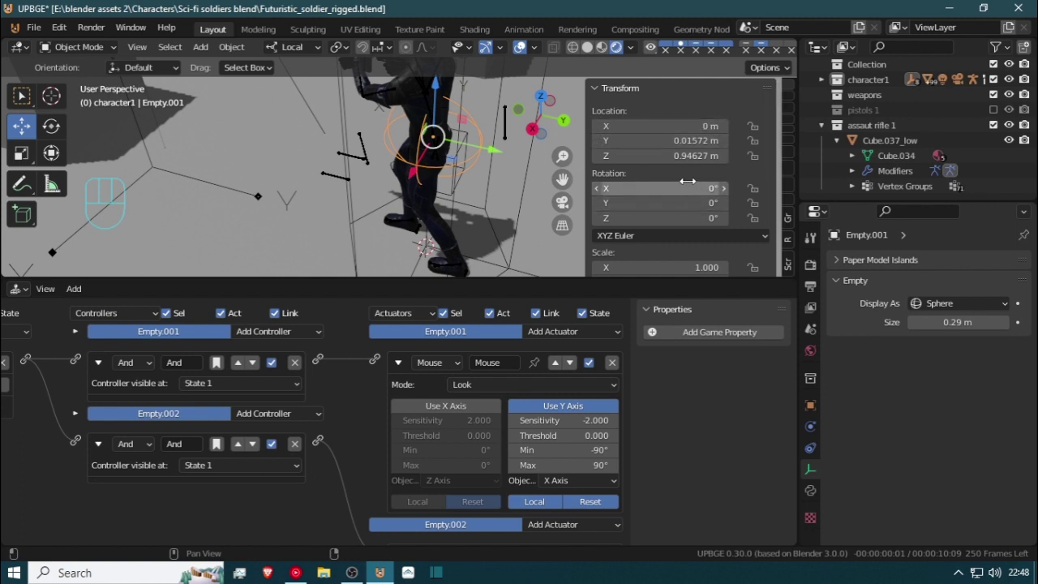
{"action": "scroll", "coordinate": [698, 185], "scroll_direction": "down", "scroll_amount": 1}
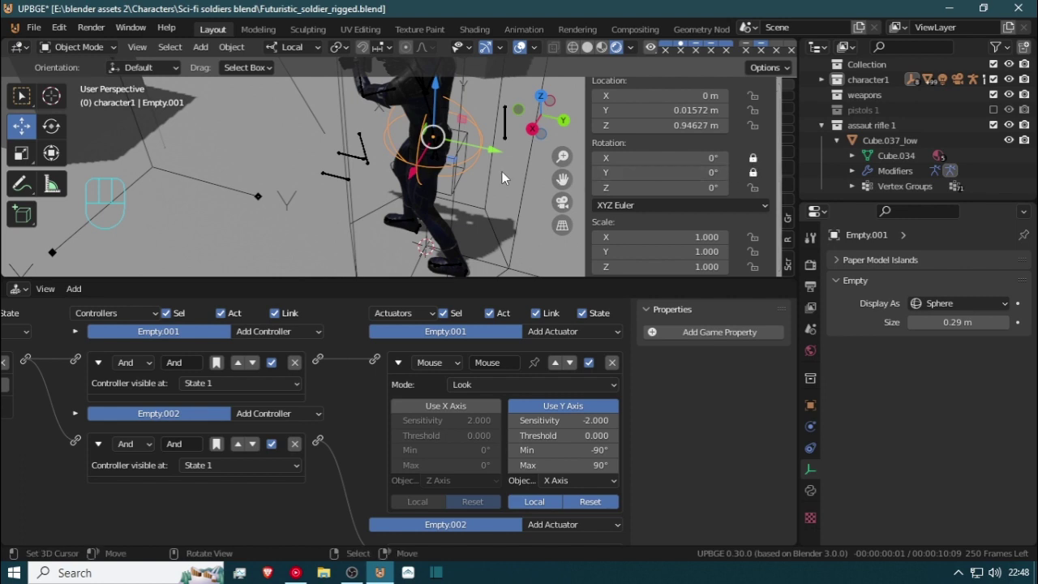
{"action": "key", "text": "r"}
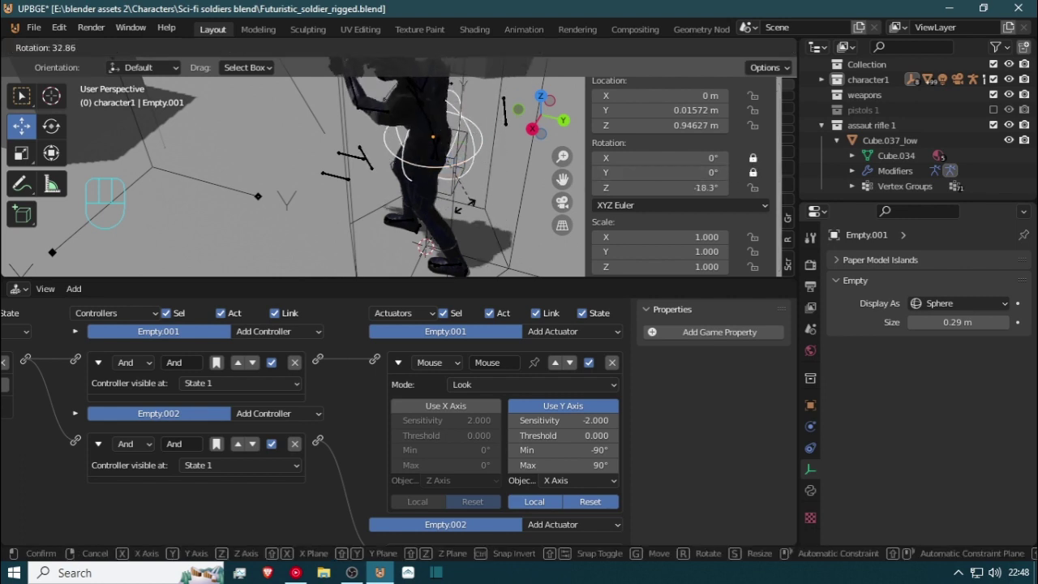
{"action": "key", "text": "Escape"}
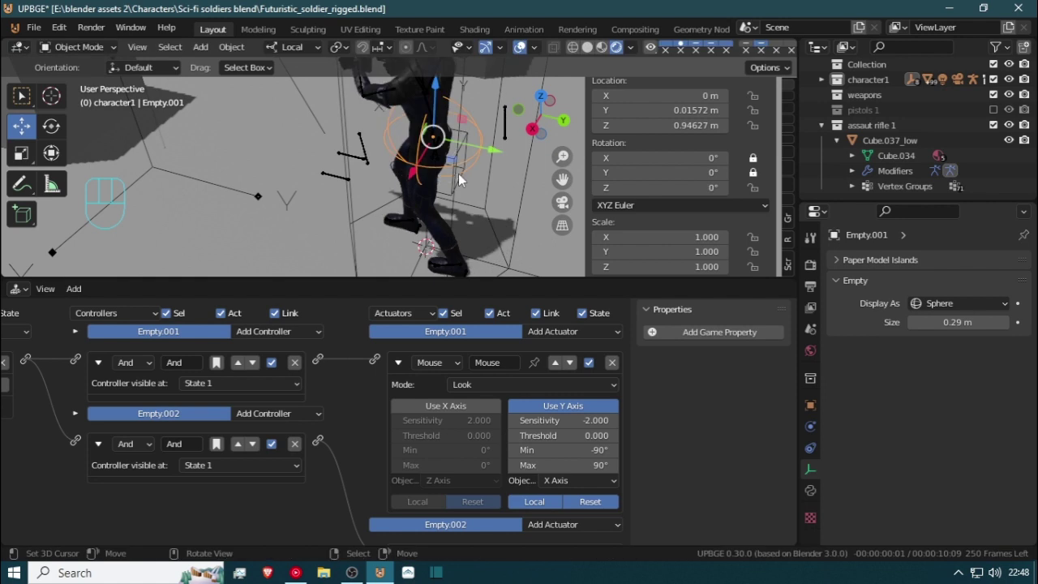
Unlock Empty.001's X rotation, lock its Z rotation and test-rotate it before cancelling
{"action": "left_click", "coordinate": [754, 159]}
{"action": "left_click", "coordinate": [753, 188]}
{"action": "key", "text": "r"}
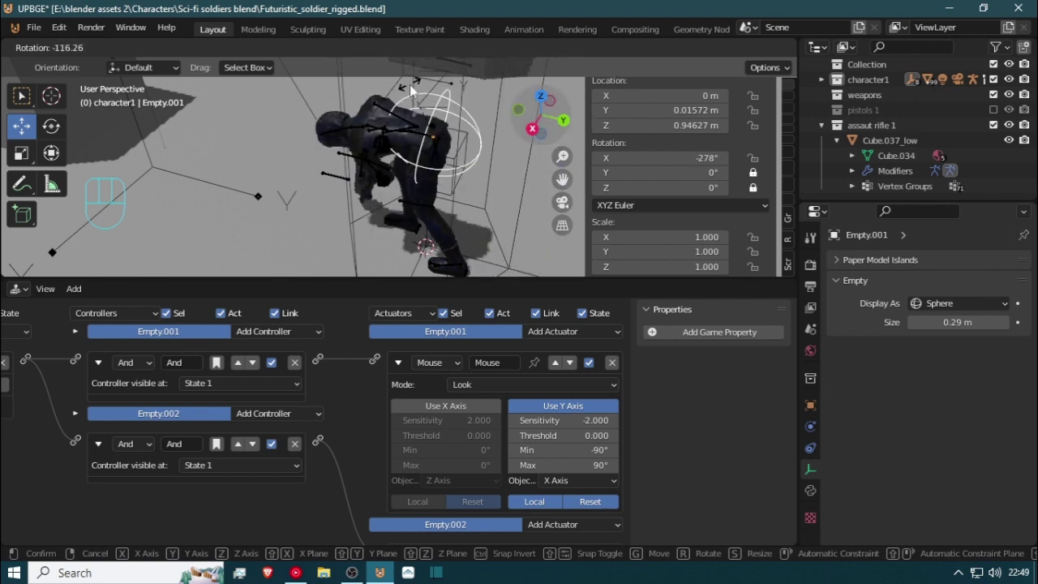
{"action": "right_click", "coordinate": [389, 99]}
Rotate the player colider about its local Z axis to about 36°
{"action": "left_click", "coordinate": [352, 136]}
{"action": "key", "text": "r"}
{"action": "key", "text": "z"}
{"action": "key", "text": "z"}
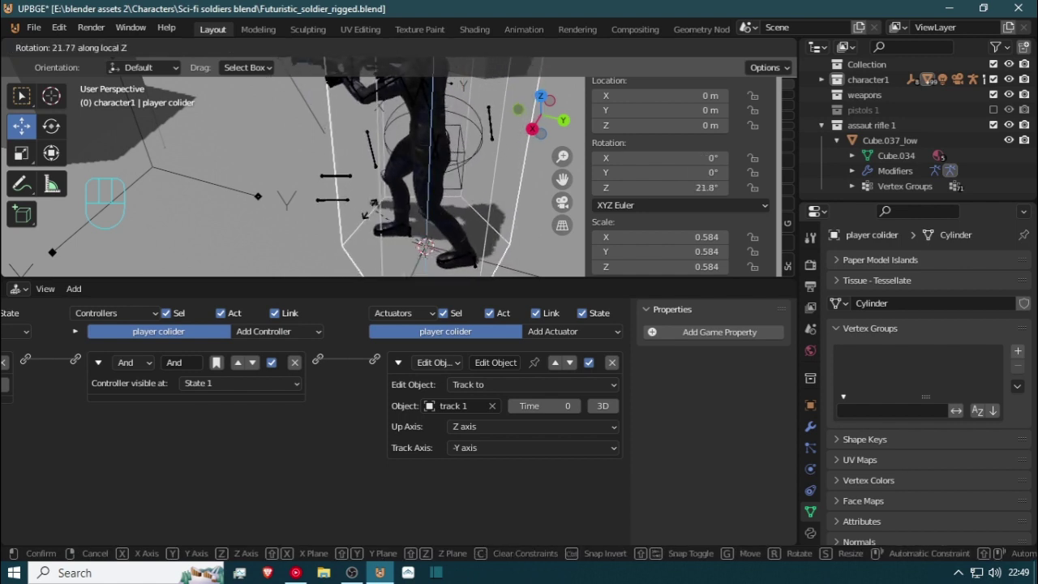
{"action": "left_click", "coordinate": [450, 176]}
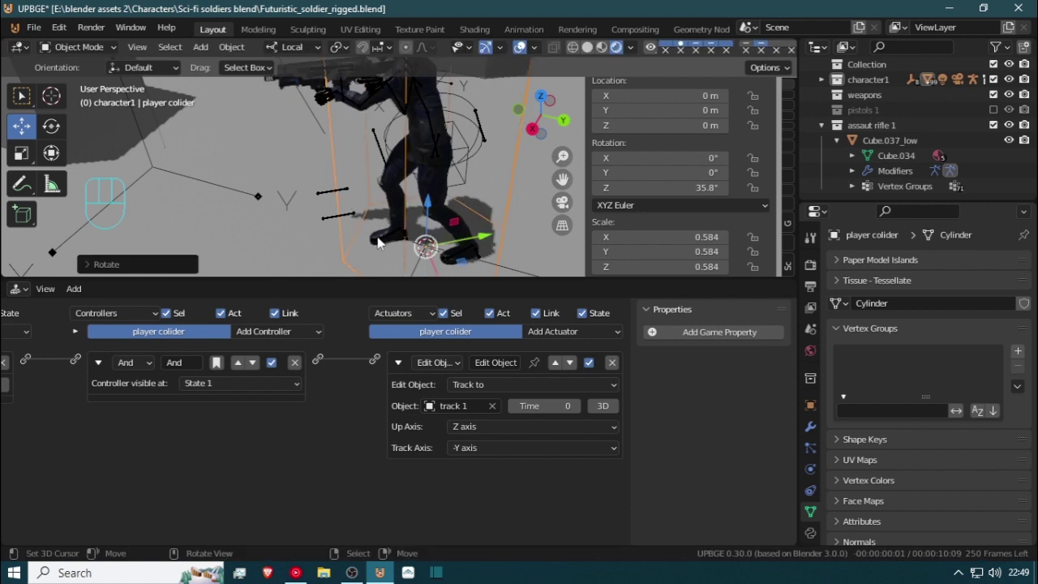
Test-rotate the cube empty at the soldier's waist about its local Z axis and test moving it, cancelling both
{"action": "left_click", "coordinate": [468, 167]}
{"action": "key", "text": "r"}
{"action": "key", "text": "z"}
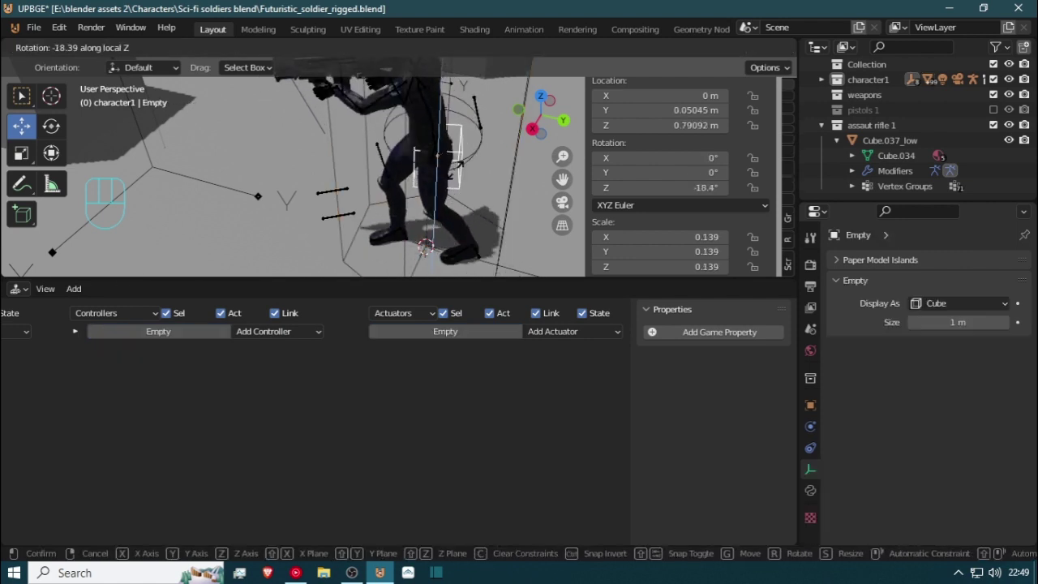
{"action": "right_click", "coordinate": [459, 190]}
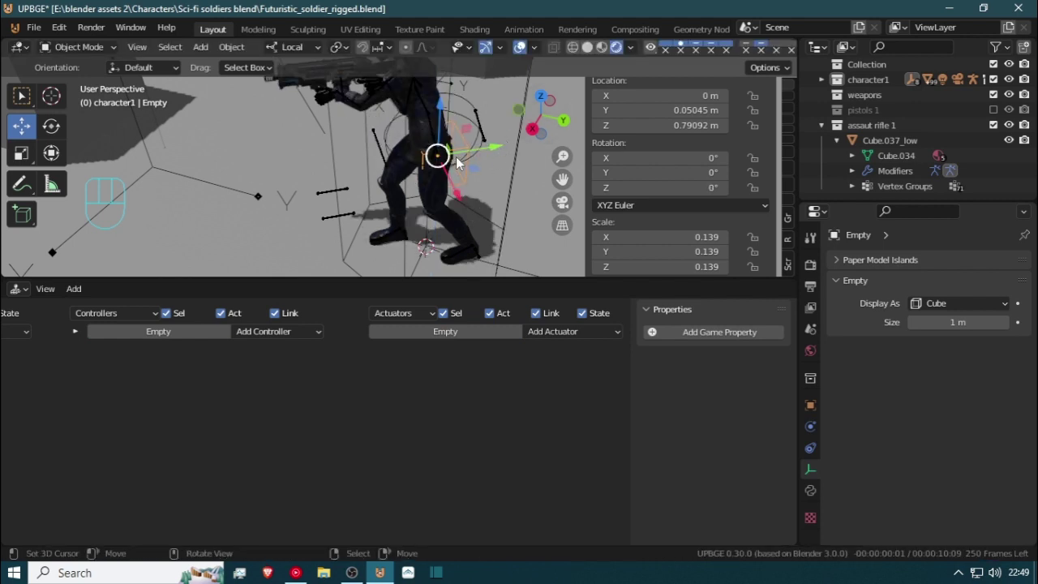
{"action": "key", "text": "g"}
{"action": "right_click", "coordinate": [487, 170]}
Parent the cube empty at the soldier's waist to the player colider
{"action": "left_click", "coordinate": [509, 197], "text": "shift"}
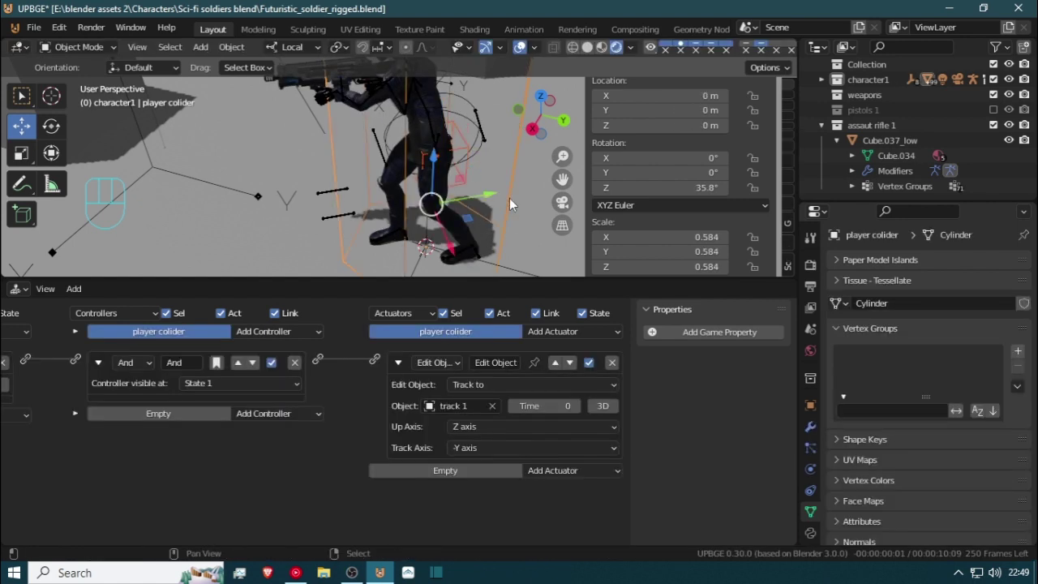
{"action": "key", "text": "ctrl+p"}
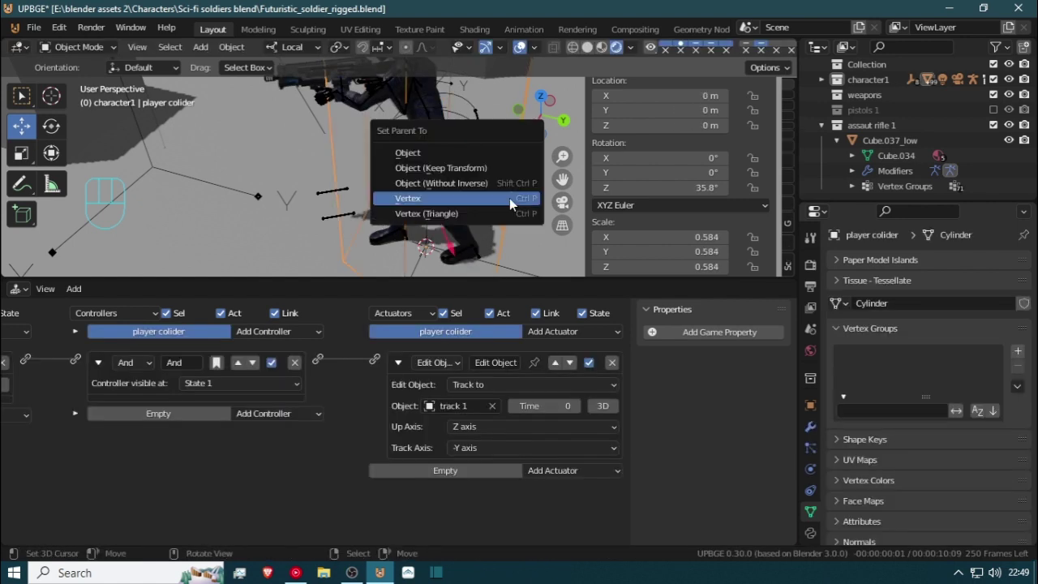
{"action": "left_click", "coordinate": [468, 199]}
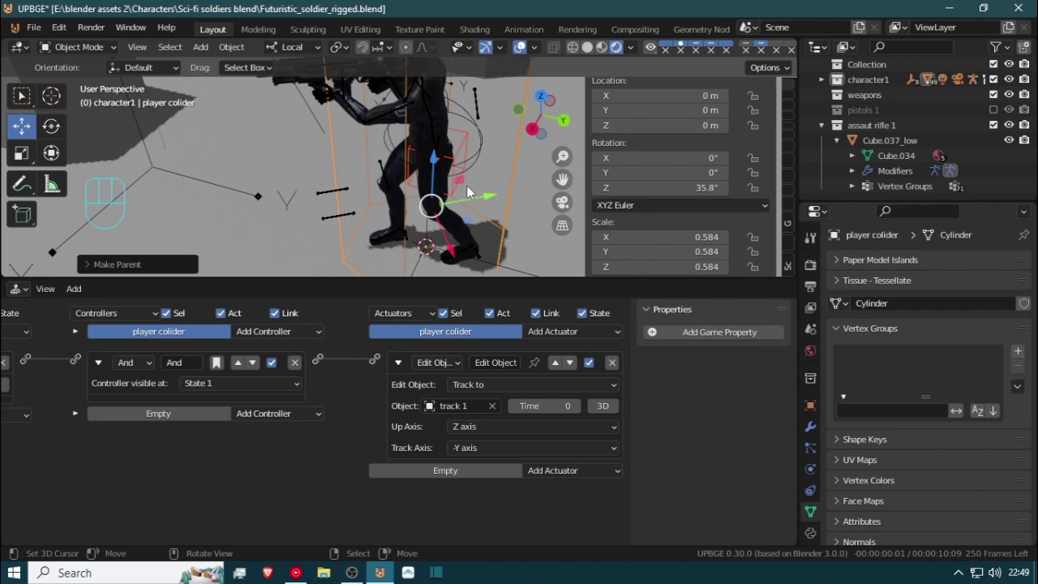
Test-rotate the player colider about its local Z axis, cancel it and clear the colider's rotation
{"action": "right_click", "coordinate": [509, 186]}
{"action": "key", "text": "r"}
{"action": "key", "text": "z"}
{"action": "right_click", "coordinate": [521, 190]}
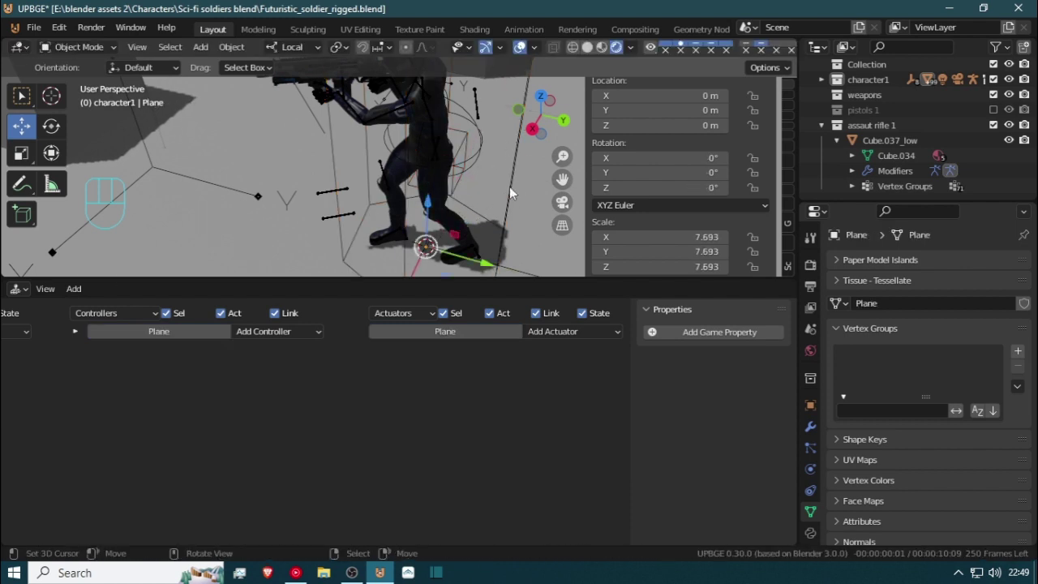
{"action": "right_click", "coordinate": [509, 187]}
{"action": "key", "text": "r"}
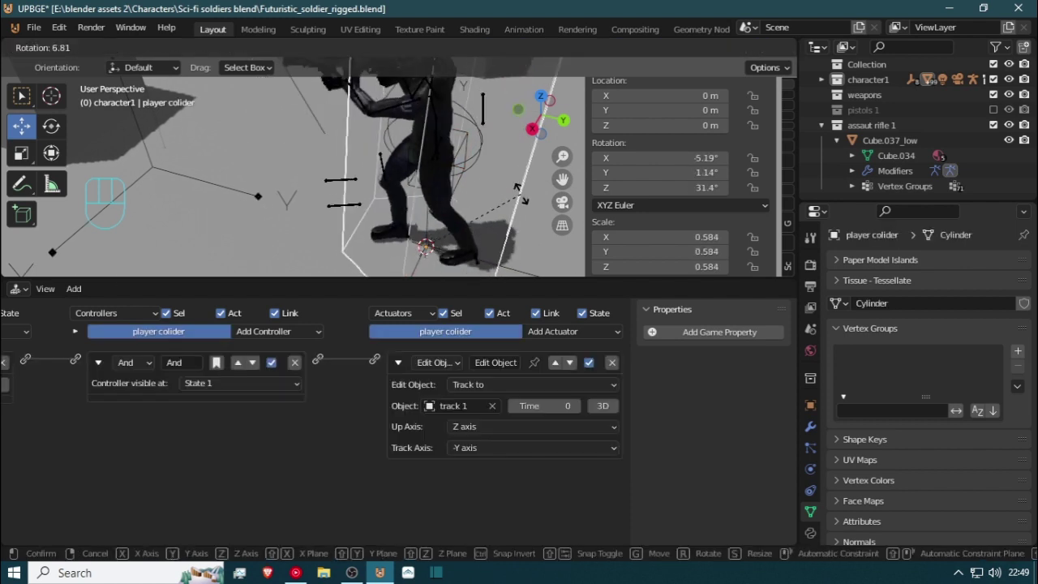
{"action": "key", "text": "z"}
{"action": "key", "text": "z"}
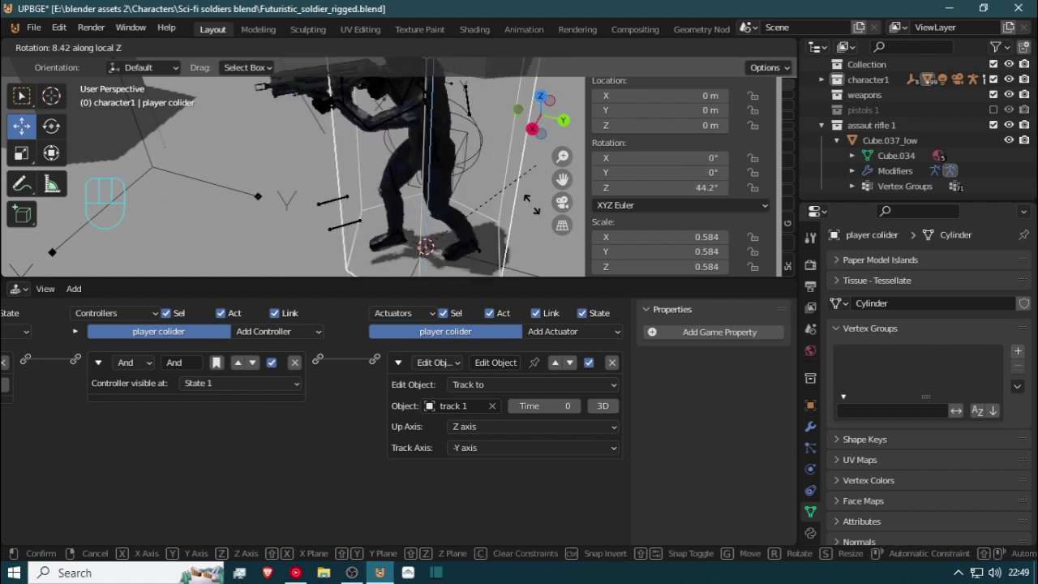
{"action": "right_click", "coordinate": [517, 240]}
{"action": "key", "text": "alt+r"}
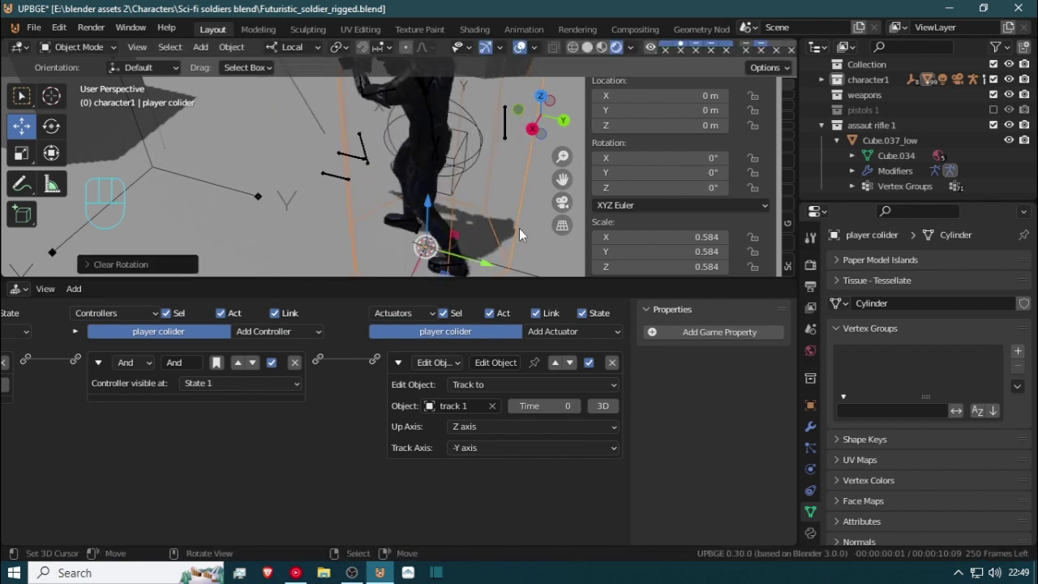
Run the game to check how the soldier follows the aim, and return to the editor
{"action": "scroll", "coordinate": [456, 168], "scroll_direction": "down", "scroll_amount": 3}
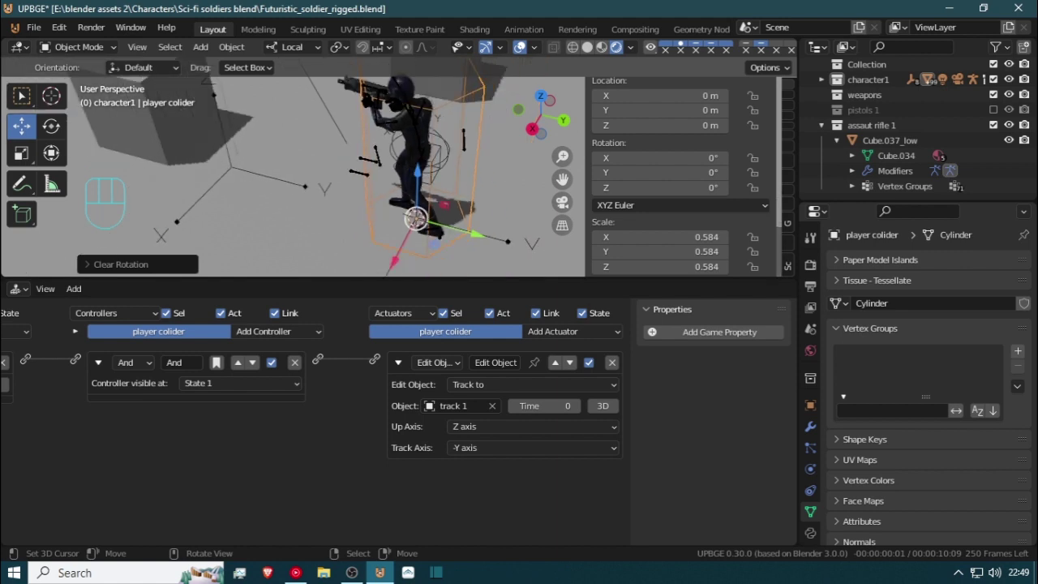
{"action": "key", "text": "p"}
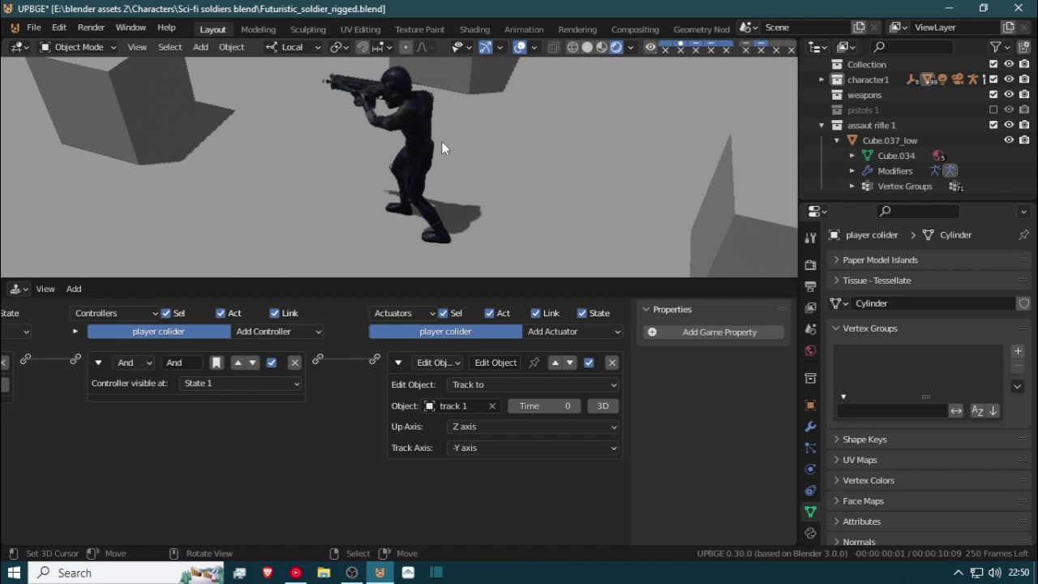
{"action": "key", "text": "Escape"}
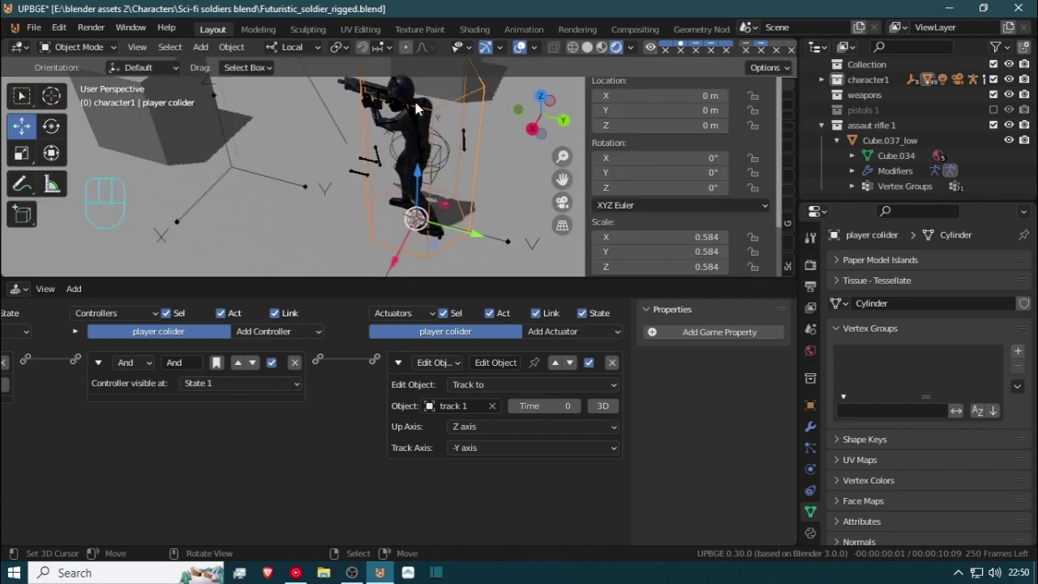
Put the metarig into Pose Mode and test moving the rifle's "main as" bone, cancelling the move
{"action": "middle_click_drag", "start_coordinate": [339, 84], "coordinate": [404, 75]}
{"action": "scroll", "coordinate": [280, 99], "scroll_direction": "up", "scroll_amount": 5}
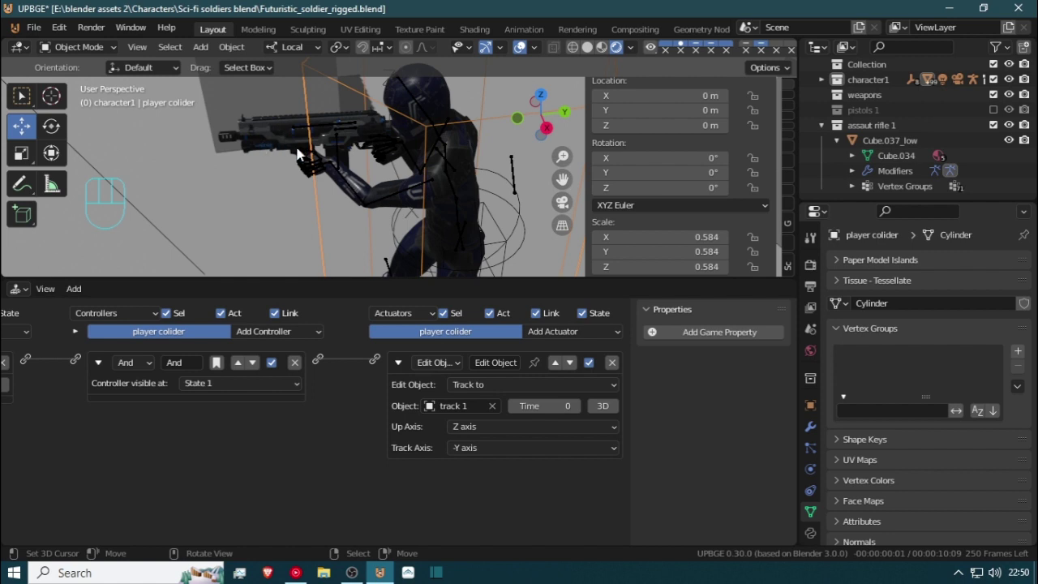
{"action": "left_click", "coordinate": [423, 179]}
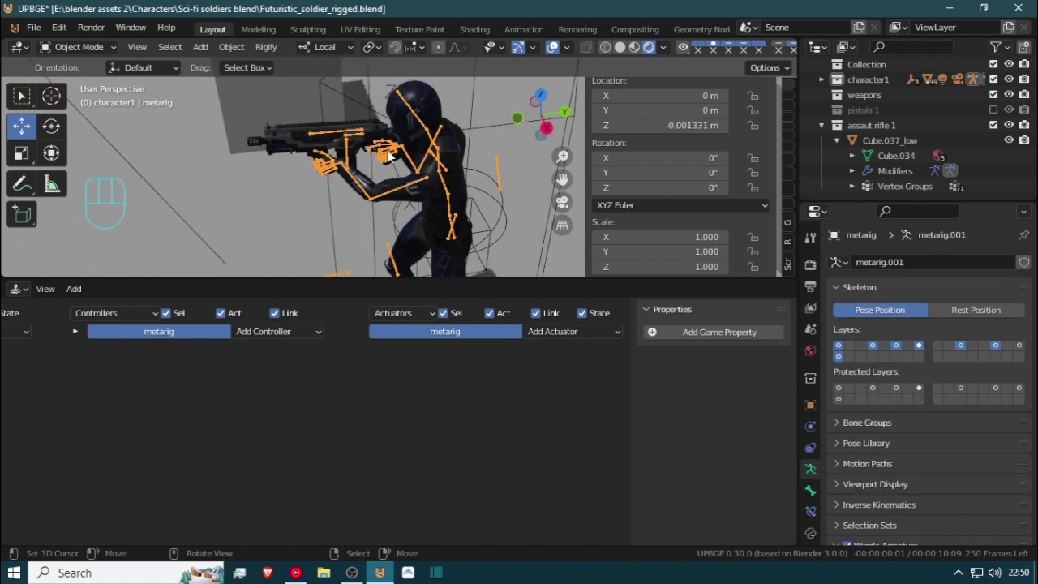
{"action": "middle_click_drag", "start_coordinate": [354, 154], "coordinate": [539, 114]}
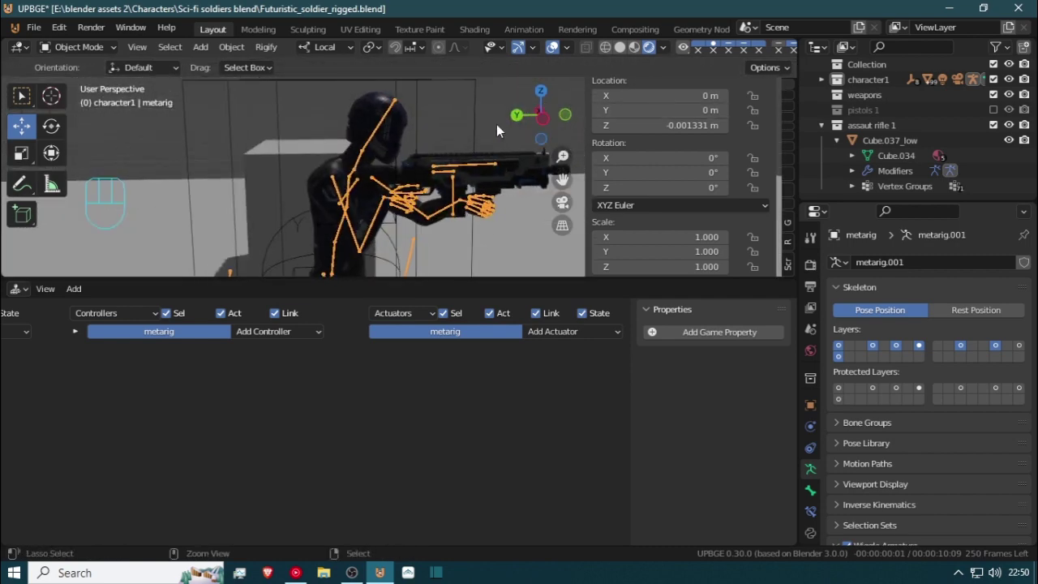
{"action": "key", "text": "ctrl+Tab"}
{"action": "scroll", "coordinate": [494, 128], "scroll_direction": "up", "scroll_amount": 3}
{"action": "middle_click_drag", "start_coordinate": [516, 159], "coordinate": [456, 157], "text": "shift"}
{"action": "left_click", "coordinate": [456, 162]}
{"action": "key", "text": "g"}
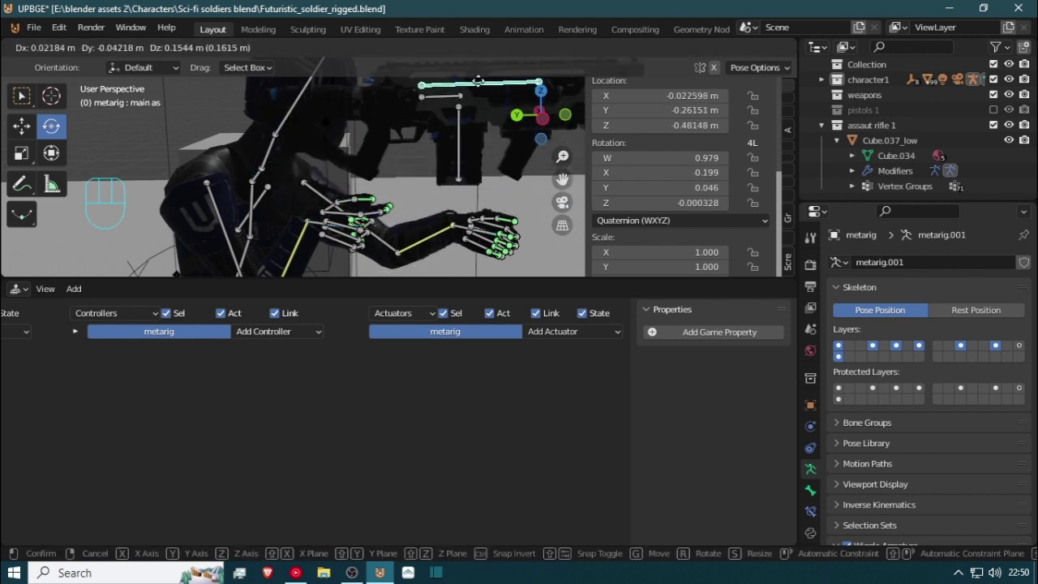
{"action": "right_click", "coordinate": [480, 103]}
Test sliding the rifle's "as slide" bone along its local Y axis and cancel the move
{"action": "left_click", "coordinate": [430, 173]}
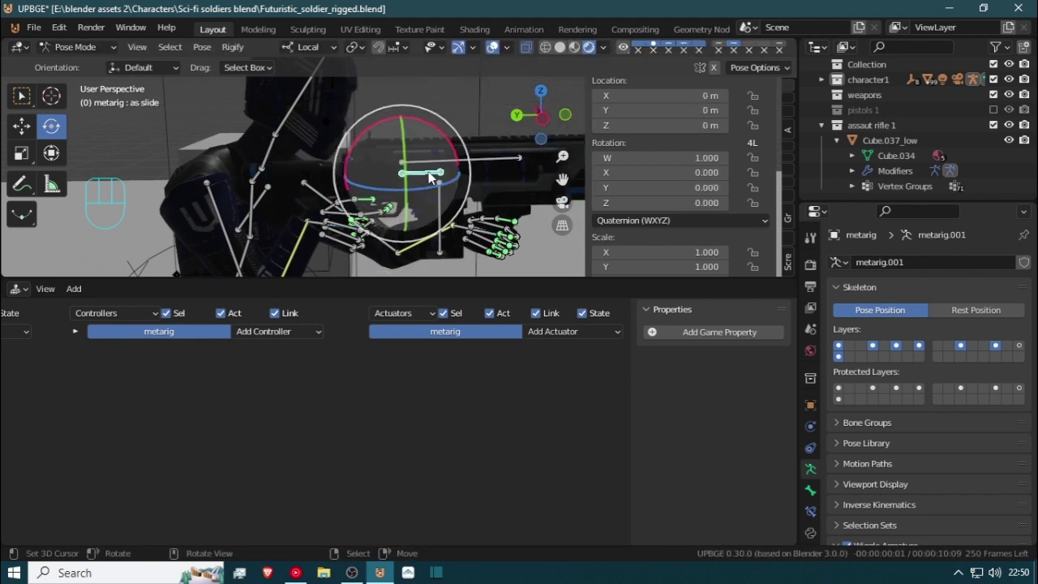
{"action": "key", "text": "g"}
{"action": "key", "text": "Escape"}
{"action": "key", "text": "g"}
{"action": "key", "text": "y"}
{"action": "key", "text": "y"}
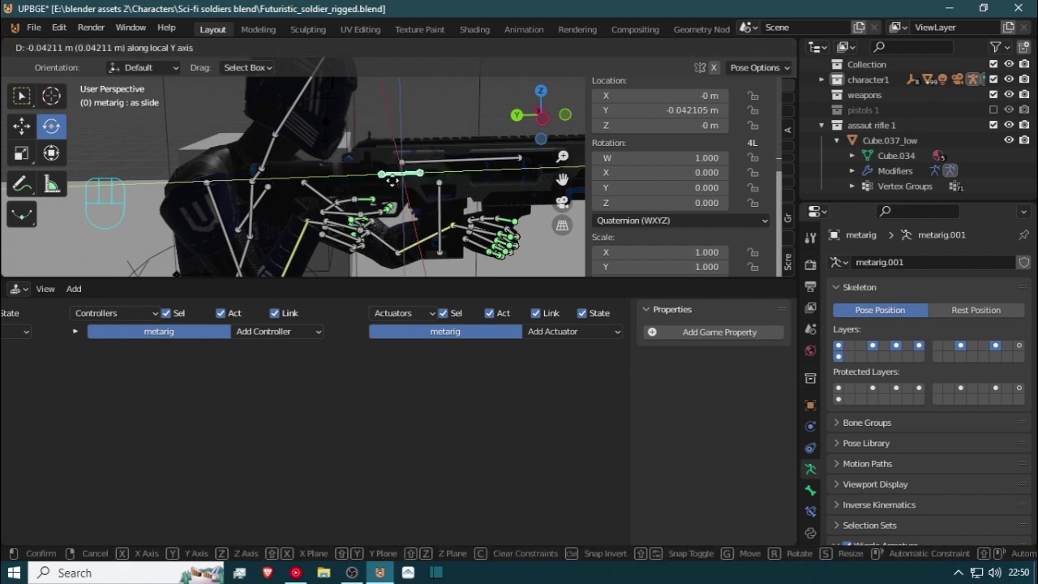
{"action": "right_click", "coordinate": [429, 203]}
Test moving the rifle's "as mag" bone down along the global Z axis and cancel the move
{"action": "left_click", "coordinate": [439, 220]}
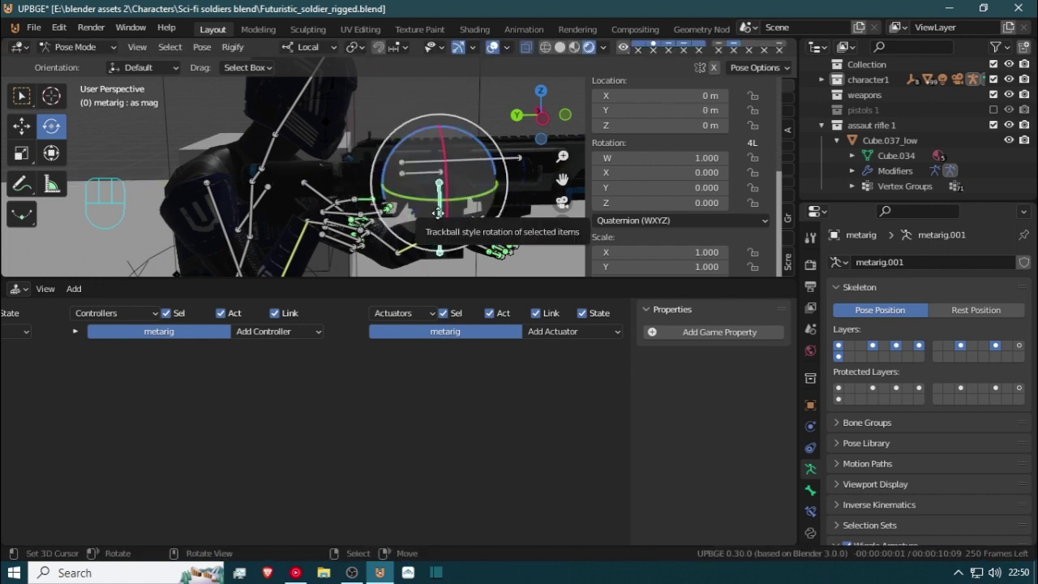
{"action": "key", "text": "g"}
{"action": "key", "text": "z"}
{"action": "key", "text": "z"}
{"action": "key", "text": "z"}
{"action": "key", "text": "z"}
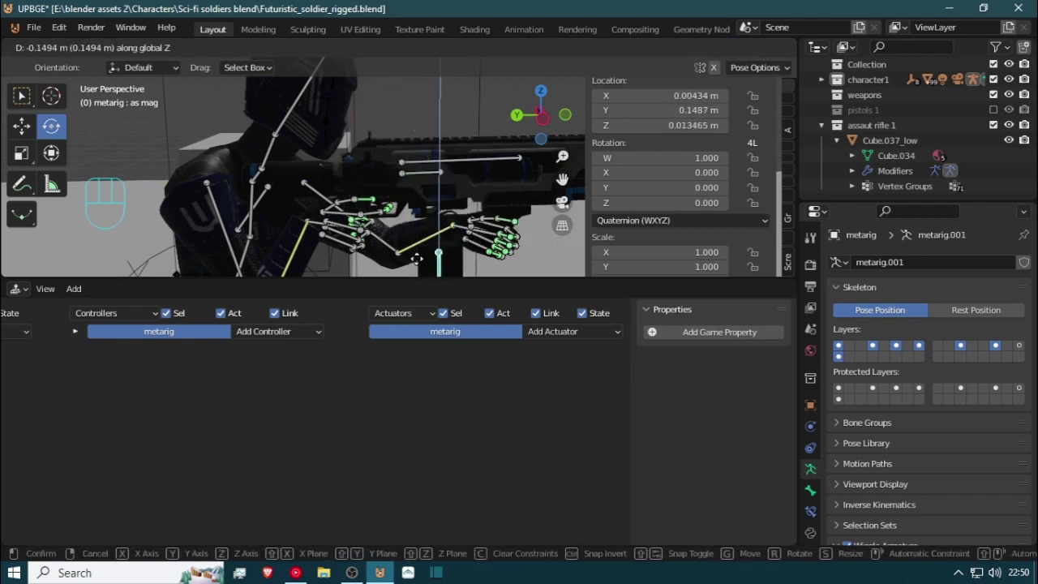
{"action": "key", "text": "Escape"}
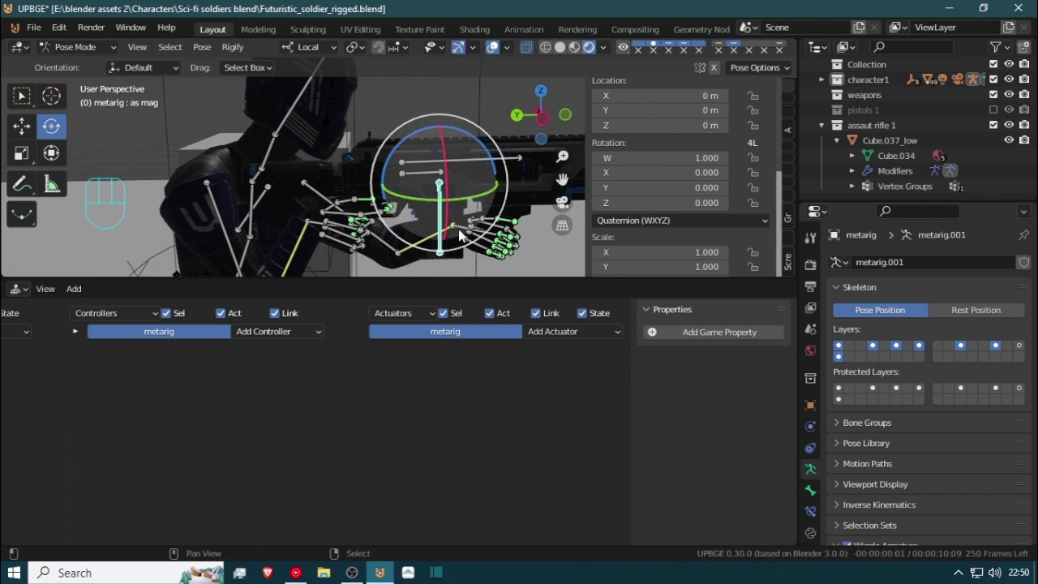
Add the hand.ik.L bone to the selected magazine bone and test moving both along the global Z axis
{"action": "left_click", "coordinate": [465, 231], "text": "shift"}
{"action": "key", "text": "g"}
{"action": "key", "text": "z"}
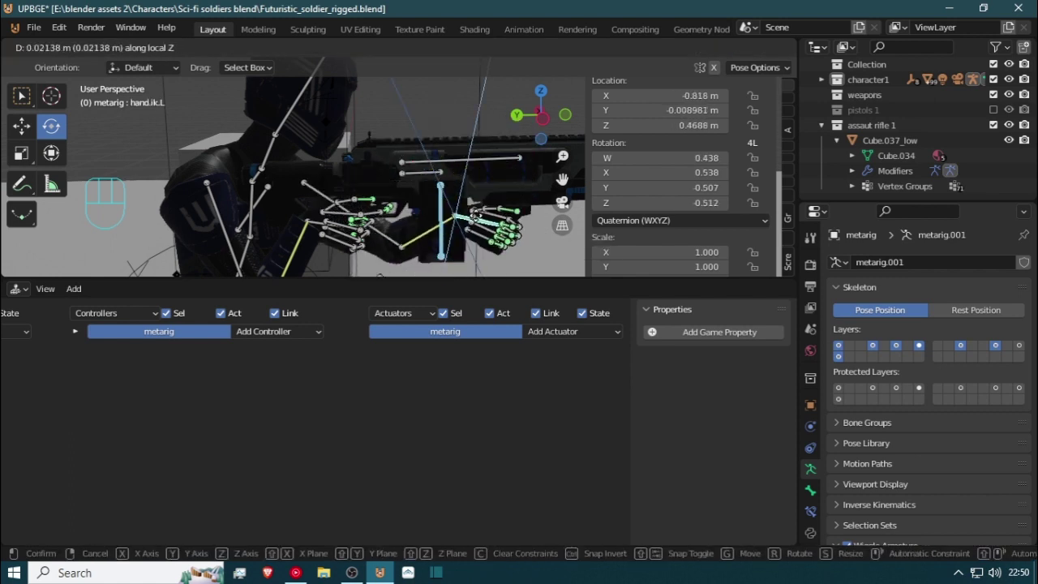
{"action": "key", "text": "z"}
{"action": "key", "text": "z"}
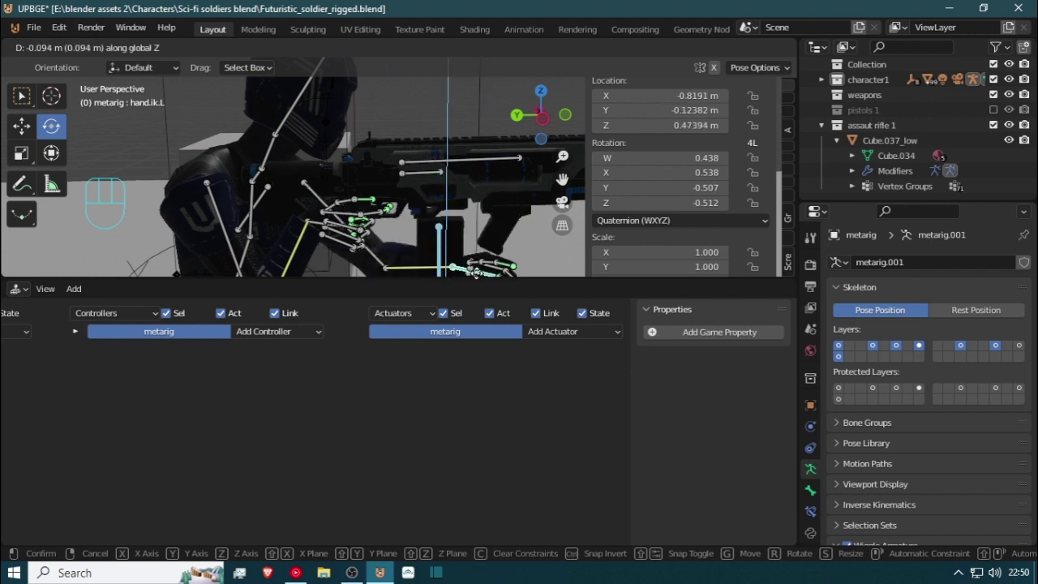
{"action": "left_click", "coordinate": [471, 184]}
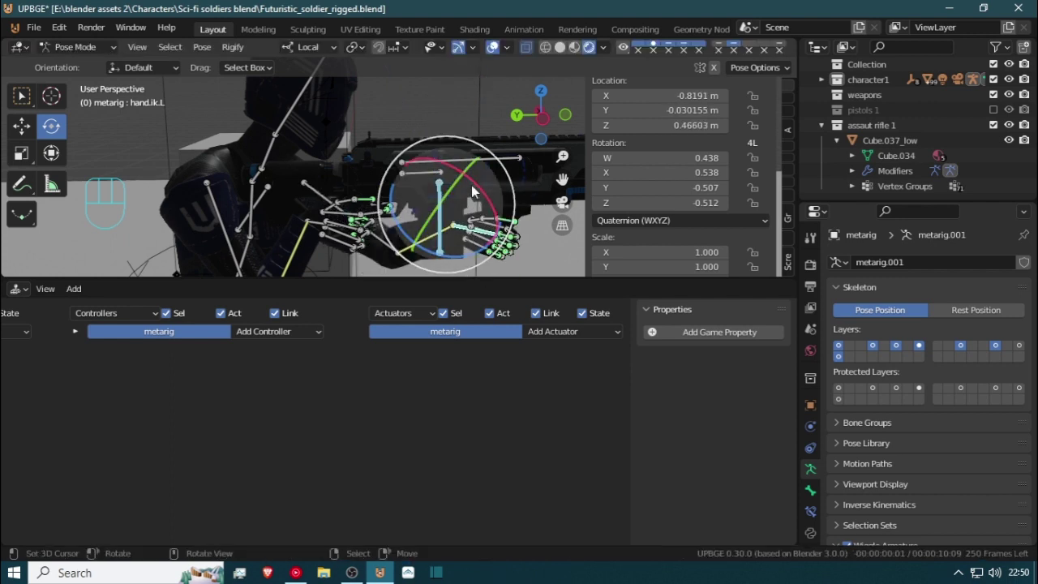
{"action": "middle_click_drag", "start_coordinate": [471, 185], "coordinate": [398, 231]}
{"action": "scroll", "coordinate": [353, 167], "scroll_direction": "down", "scroll_amount": 6}
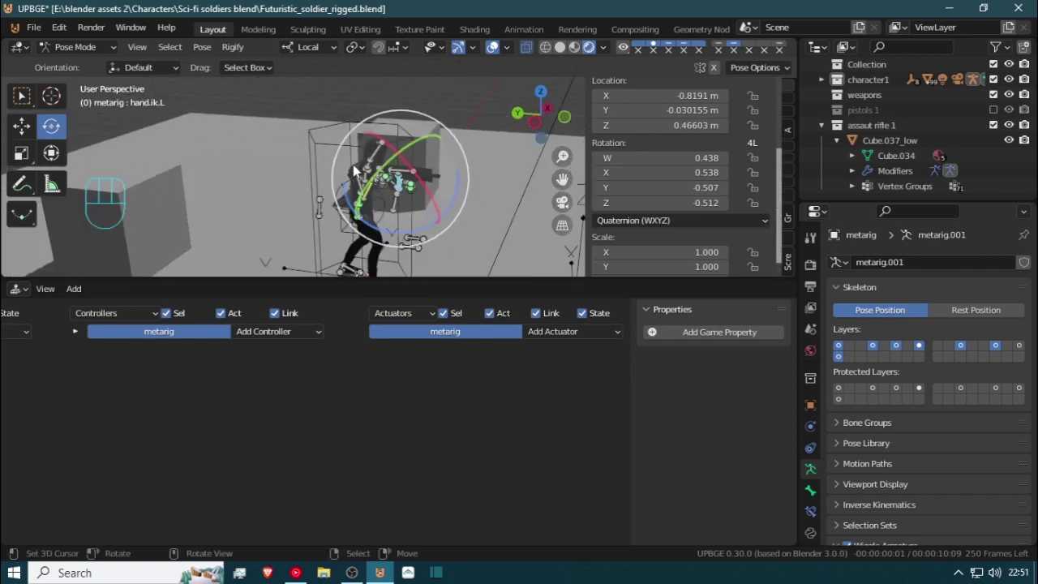
{"action": "middle_click_drag", "start_coordinate": [348, 170], "coordinate": [379, 146]}
{"action": "scroll", "coordinate": [270, 169], "scroll_direction": "up", "scroll_amount": 5}
{"action": "middle_click_drag", "start_coordinate": [379, 147], "coordinate": [203, 99]}
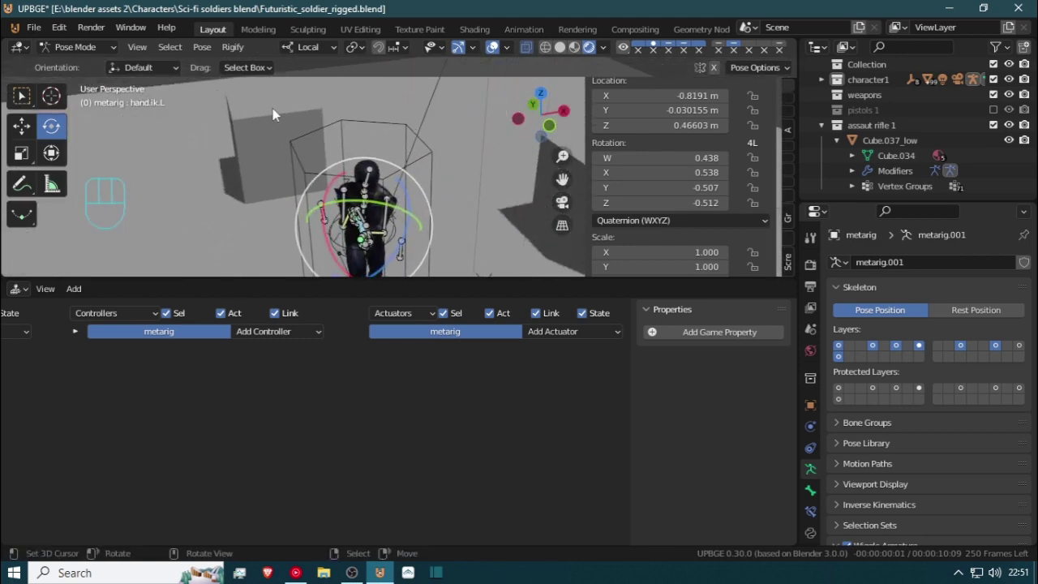
{"action": "middle_click_drag", "start_coordinate": [272, 109], "coordinate": [410, 78]}
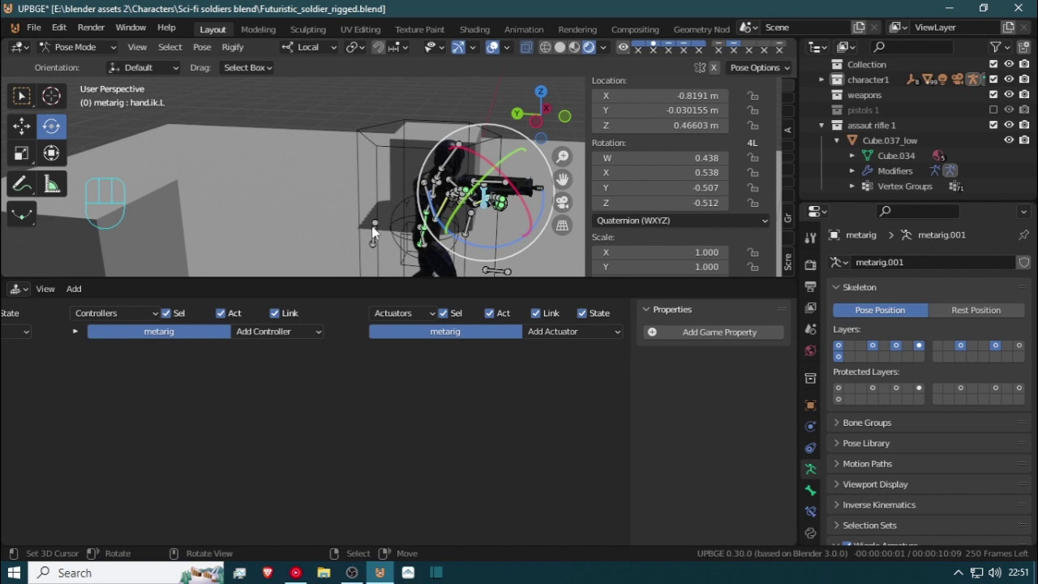
{"action": "middle_click_drag", "start_coordinate": [325, 172], "coordinate": [320, 118]}
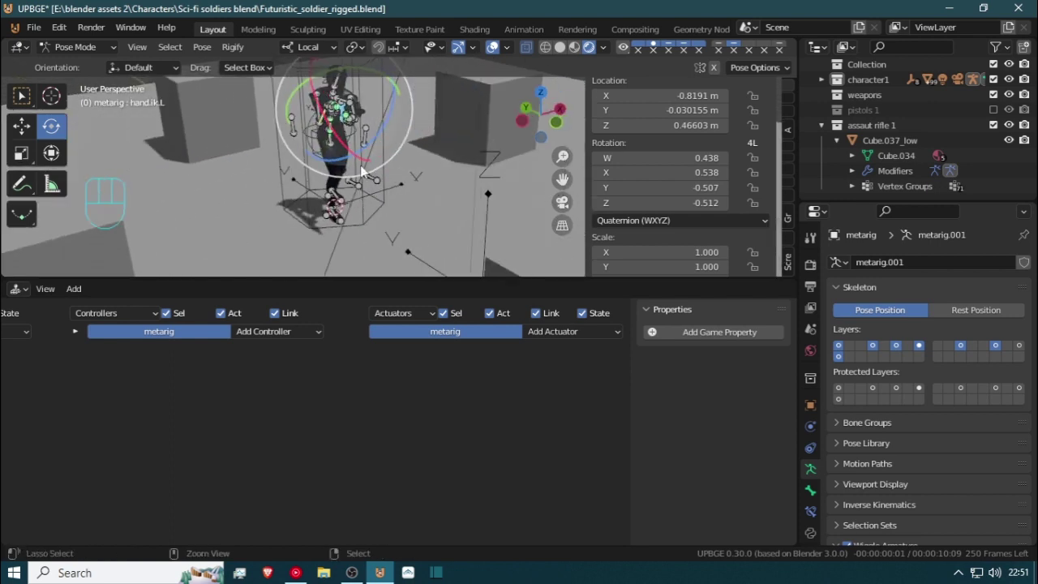
Return the metarig to Object Mode and test moving it, cancelling the move
{"action": "key", "text": "ctrl+Tab"}
{"action": "key", "text": "g"}
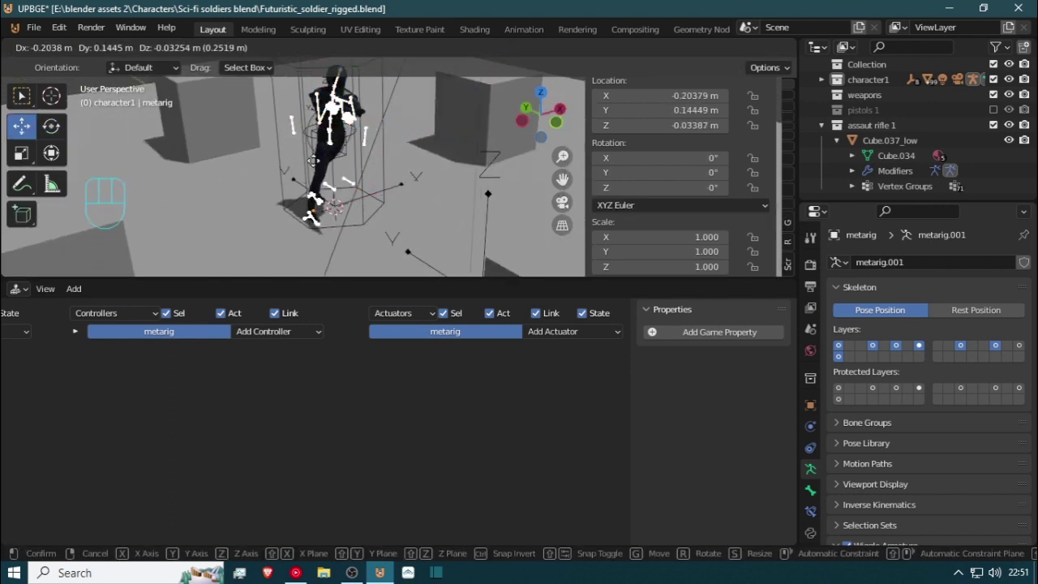
{"action": "right_click", "coordinate": [314, 172]}
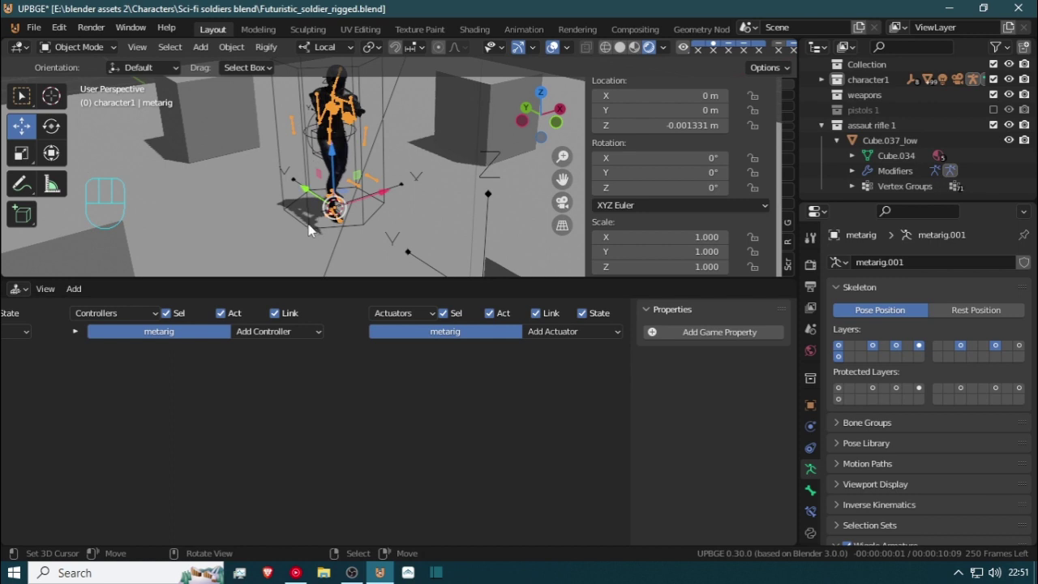
Select the player colider and test-rotate it about its local Z axis, cancelling the rotation
{"action": "left_click", "coordinate": [309, 230]}
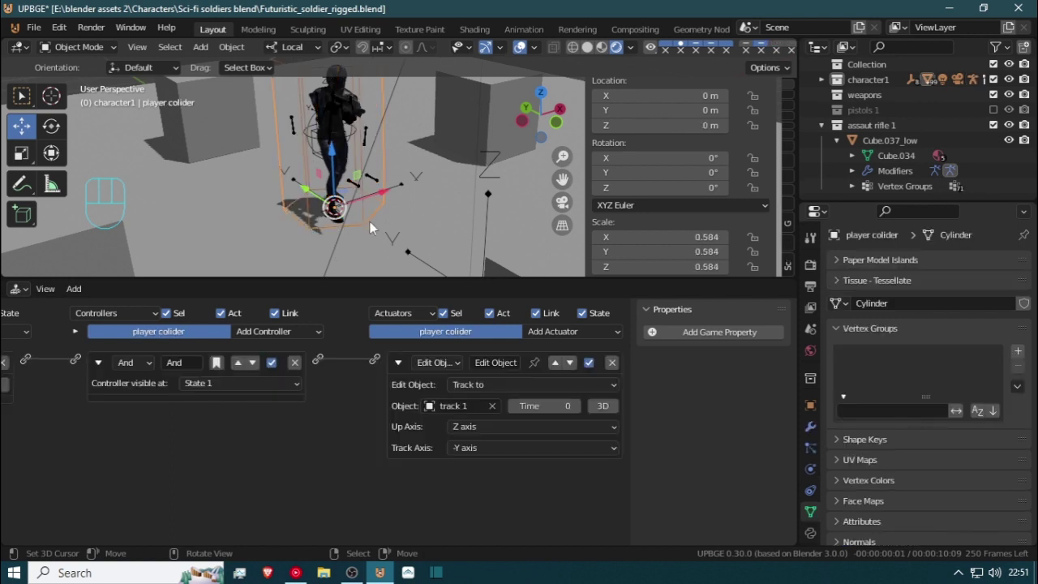
{"action": "key", "text": "r"}
{"action": "key", "text": "z"}
{"action": "key", "text": "z"}
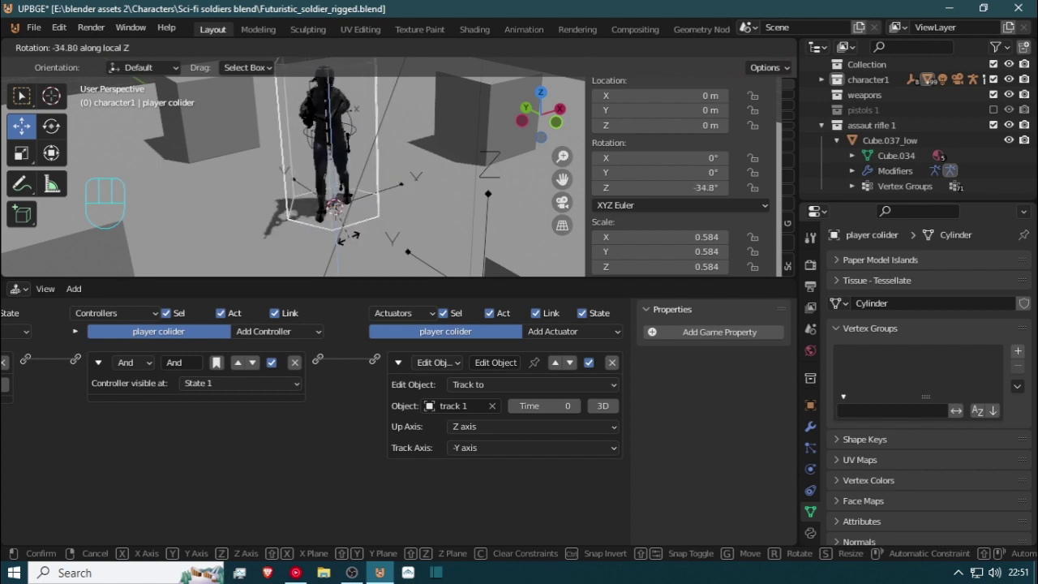
{"action": "key", "text": "Escape"}
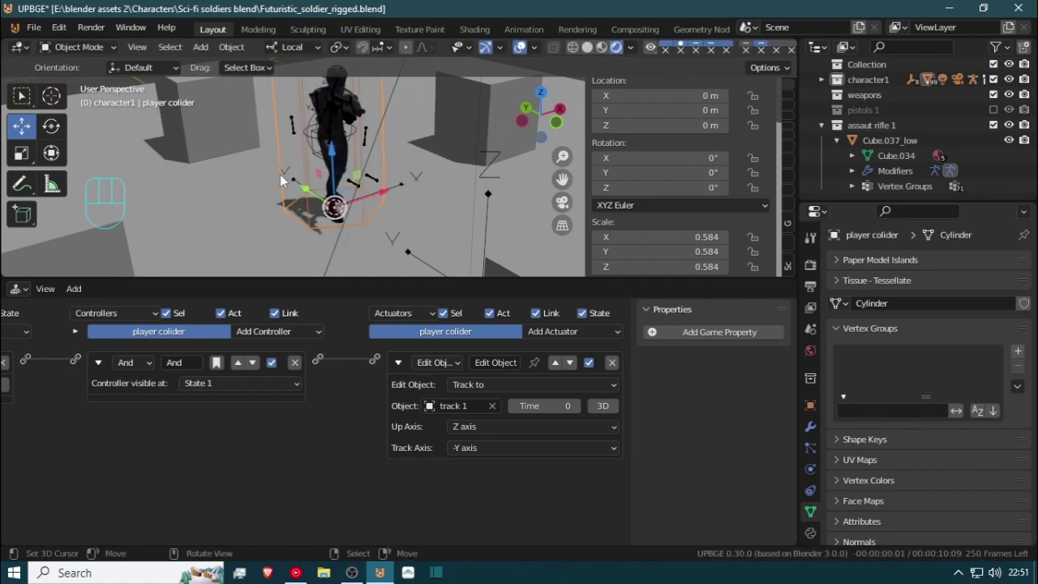
{"action": "middle_click_drag", "start_coordinate": [280, 180], "coordinate": [360, 192]}
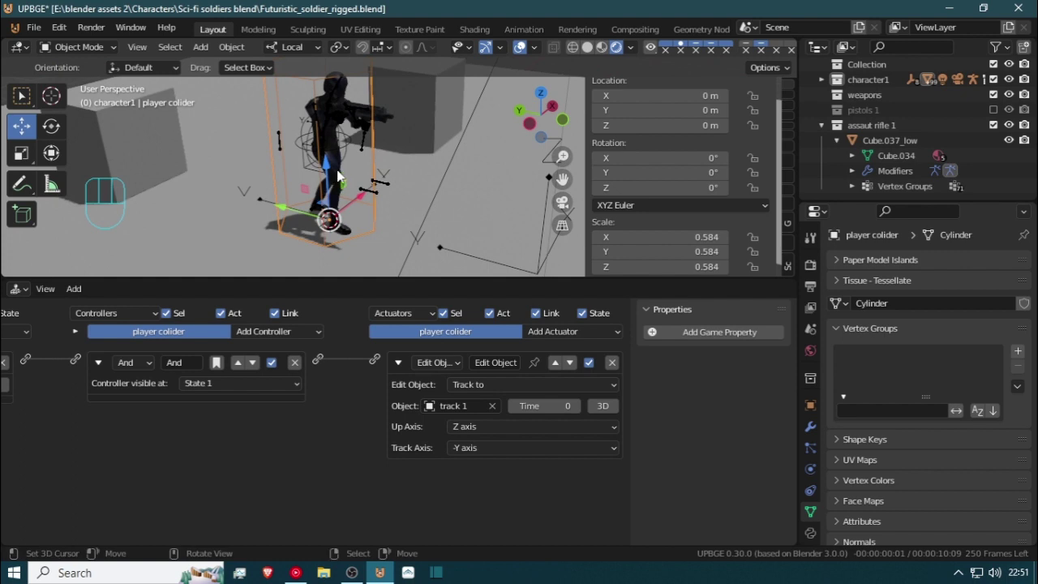
{"action": "left_click", "coordinate": [374, 220]}
{"action": "key", "text": "r"}
{"action": "key", "text": "Escape"}
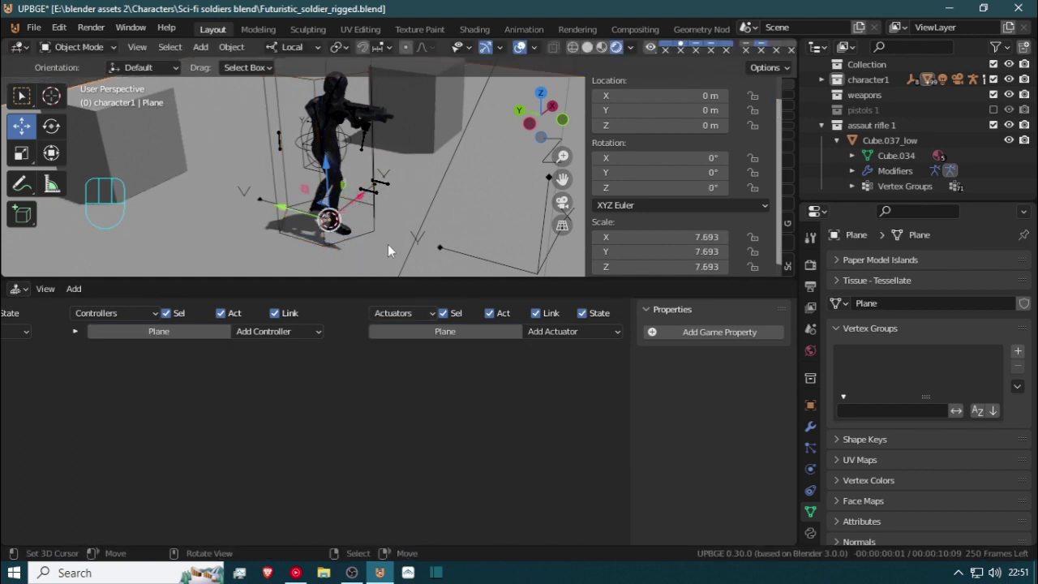
Test-rotate the player colider about its local Z axis again, cancel it, and select the sphere empty at the soldier's waist
{"action": "left_click", "coordinate": [375, 161]}
{"action": "key", "text": "r"}
{"action": "key", "text": "z"}
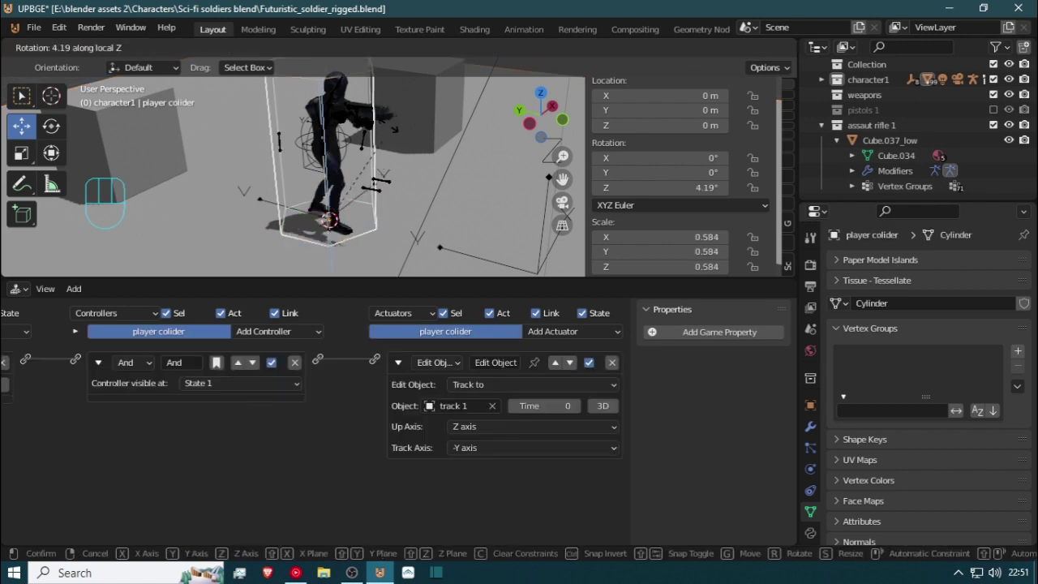
{"action": "key", "text": "Escape"}
{"action": "left_click", "coordinate": [302, 128]}
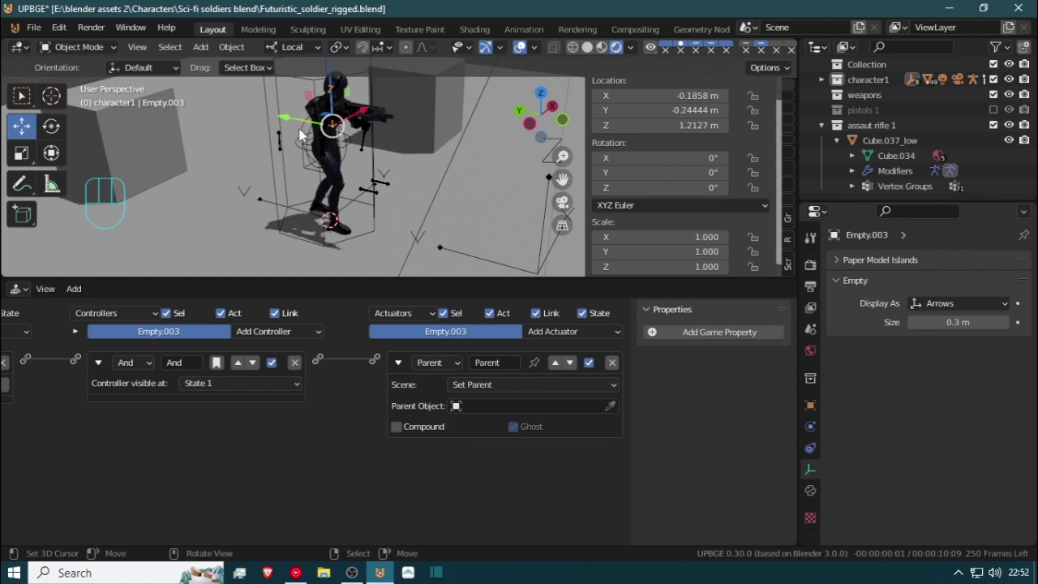
{"action": "left_click", "coordinate": [300, 132]}
{"action": "middle_click_drag", "start_coordinate": [300, 132], "coordinate": [318, 146]}
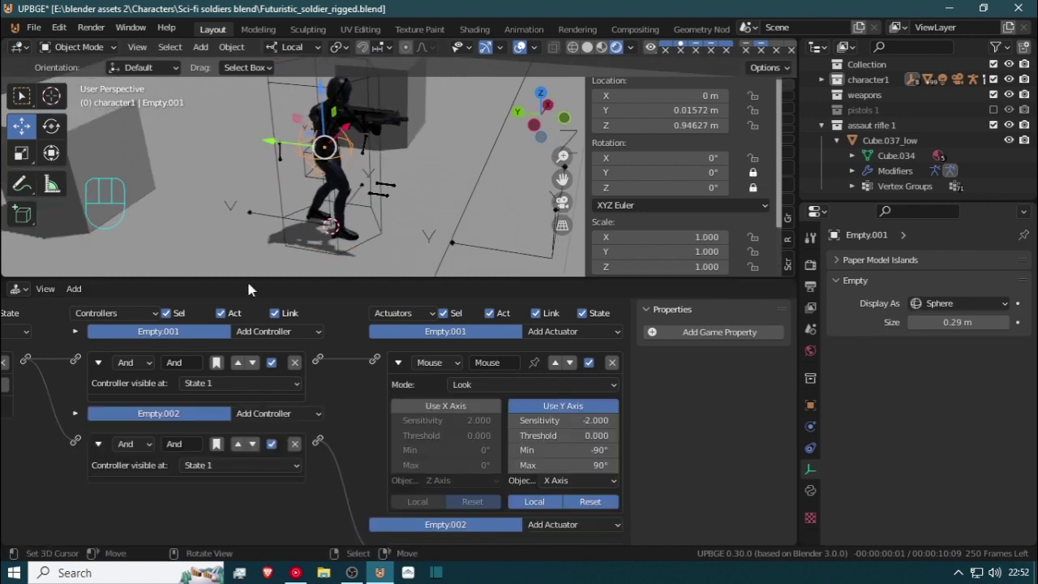
Test-move Empty.002 at the feet and the waist sphere Empty.001, cancelling both moves
{"action": "left_click", "coordinate": [265, 217]}
{"action": "key", "text": "g"}
{"action": "key", "text": "Escape"}
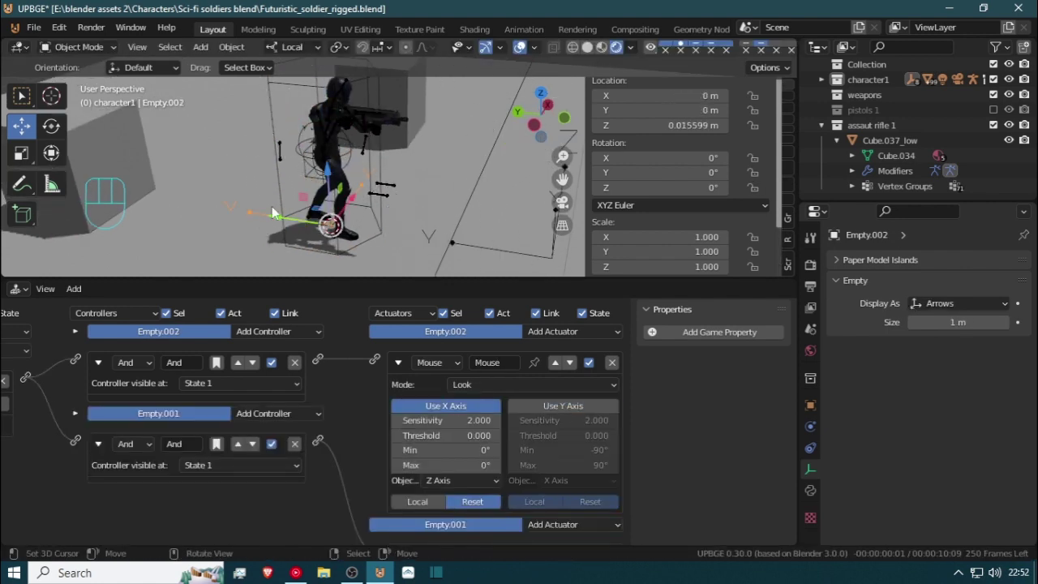
{"action": "middle_click_drag", "start_coordinate": [264, 213], "coordinate": [342, 165]}
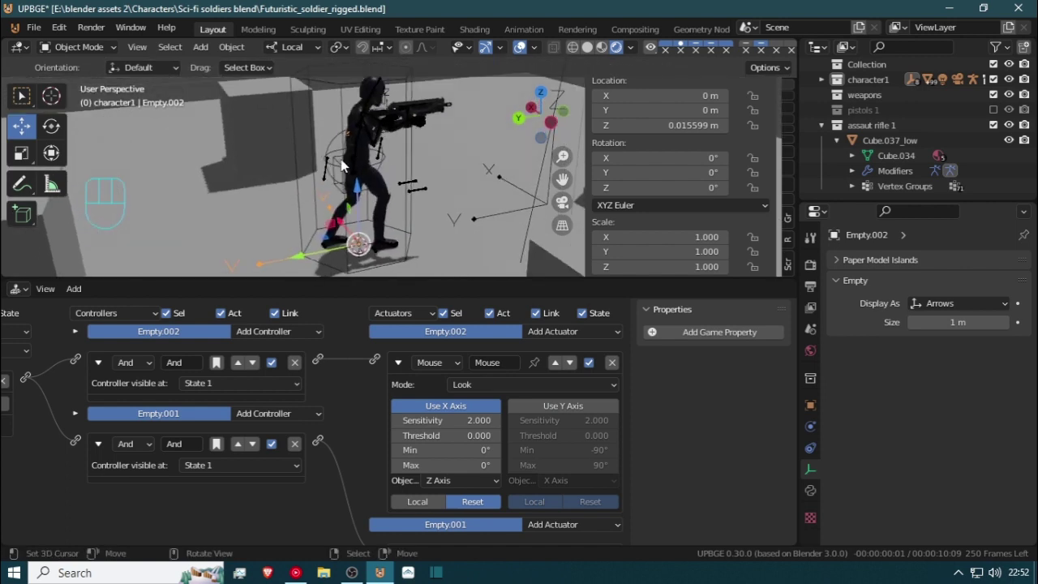
{"action": "left_click", "coordinate": [347, 152]}
{"action": "key", "text": "g"}
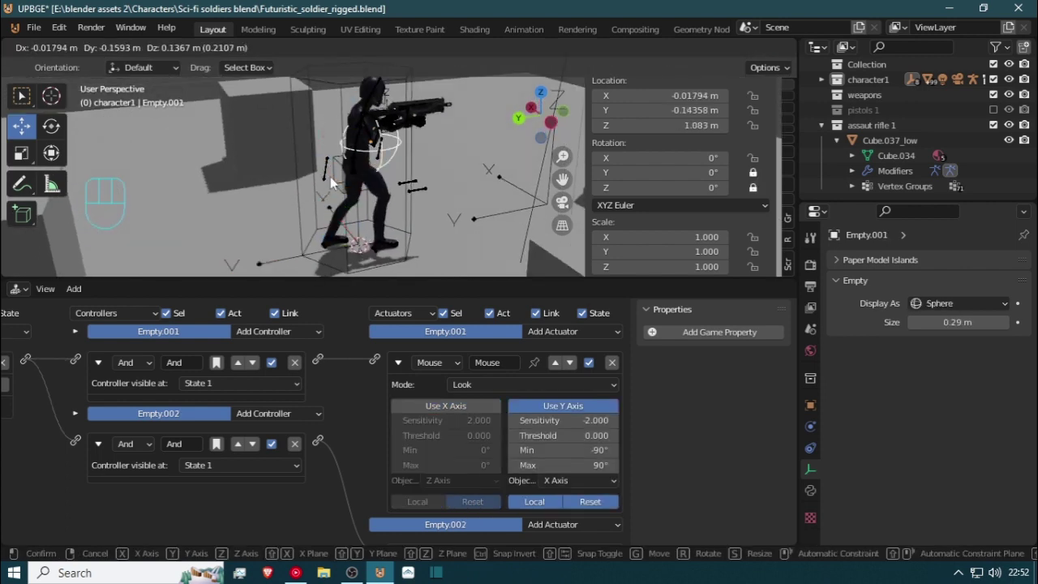
{"action": "key", "text": "Escape"}
Select the player colider, test rotating it about its local Z axis and moving it freely, and cancel both transforms
{"action": "left_click", "coordinate": [412, 162]}
{"action": "key", "text": "r"}
{"action": "key", "text": "z"}
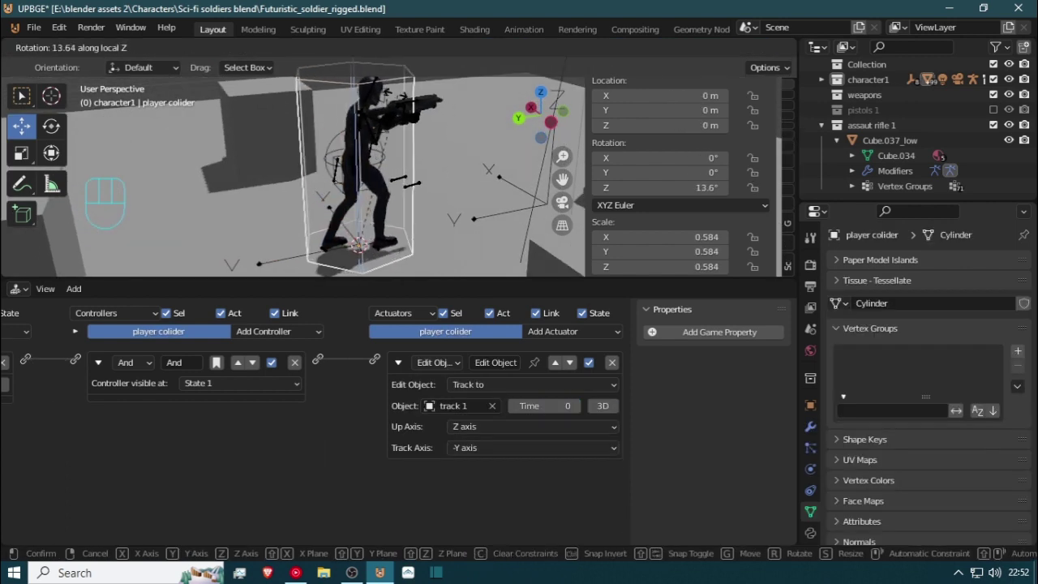
{"action": "key", "text": "Escape"}
{"action": "key", "text": "g"}
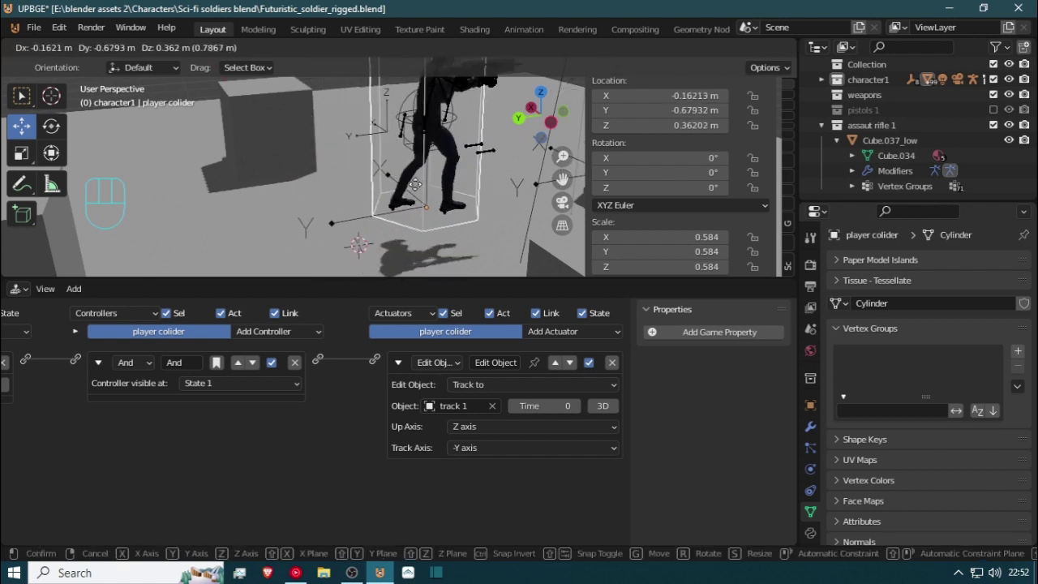
{"action": "key", "text": "Escape"}
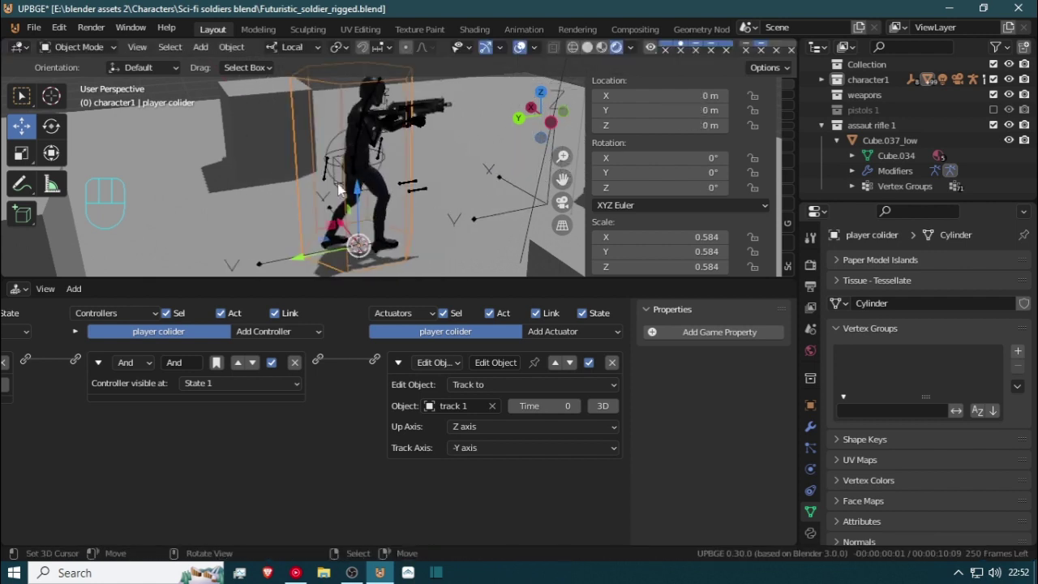
Select the cube-shaped Empty at the hips, test moving it and rotating it about local Z, and cancel both transforms
{"action": "left_click", "coordinate": [339, 188]}
{"action": "left_click", "coordinate": [339, 188]}
{"action": "key", "text": "g"}
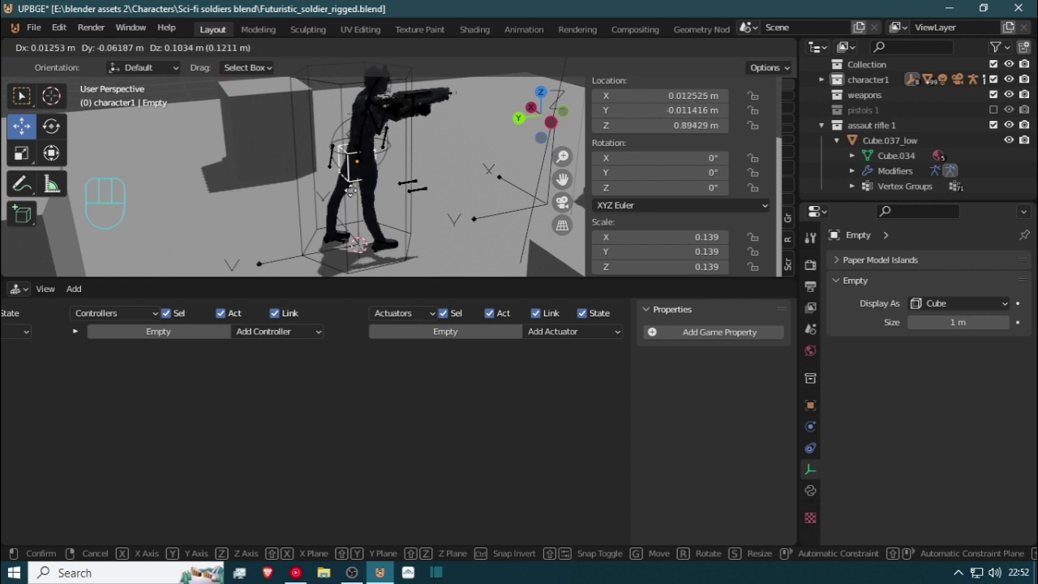
{"action": "key", "text": "Escape"}
{"action": "key", "text": "r"}
{"action": "key", "text": "z"}
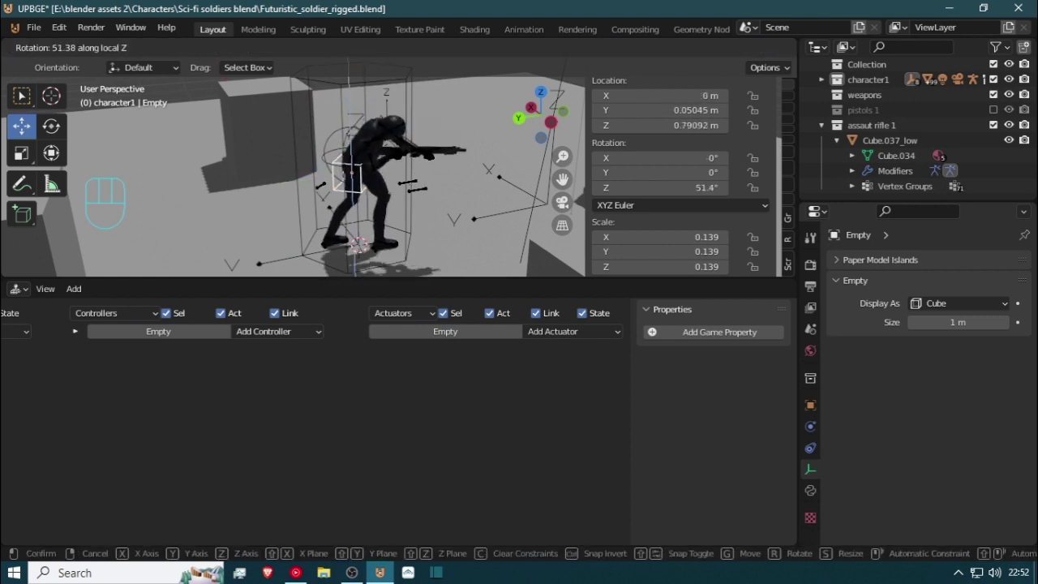
{"action": "key", "text": "Escape"}
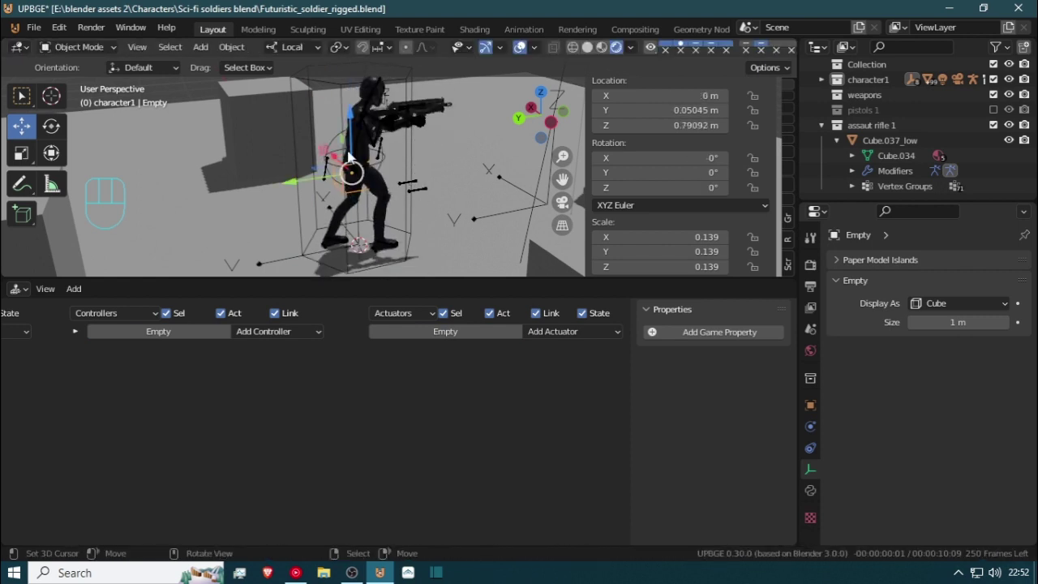
Select the player colider and test scaling it along its local Z axis, cancelling the scale
{"action": "key", "text": "shift+grave"}
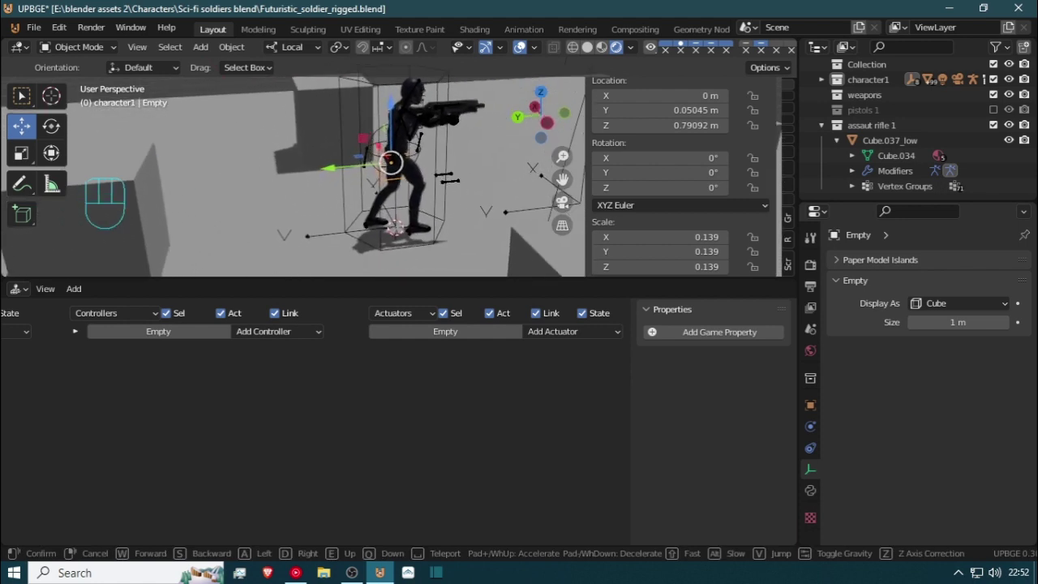
{"action": "left_click", "coordinate": [365, 120]}
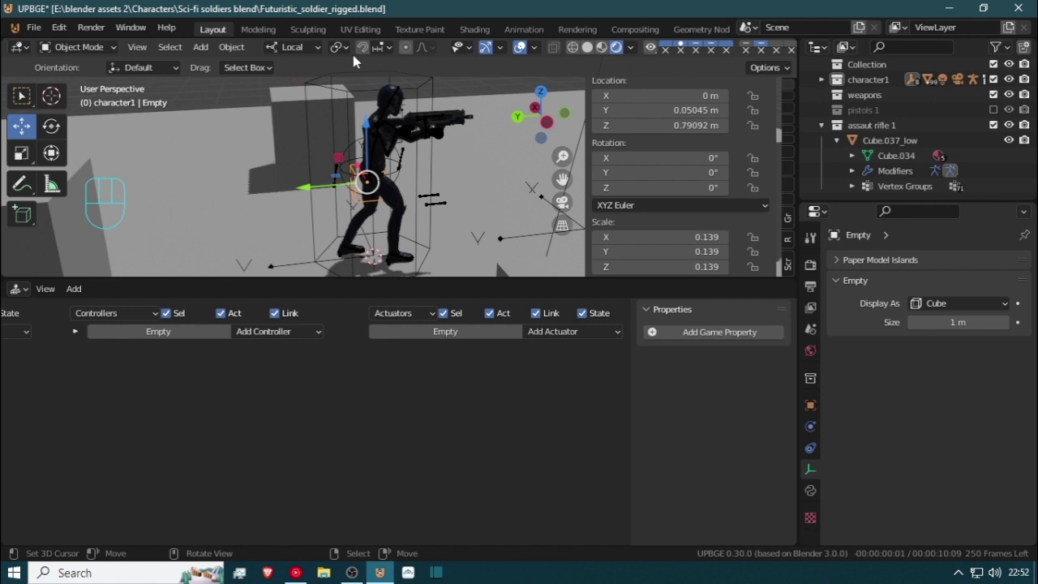
{"action": "left_click", "coordinate": [344, 83]}
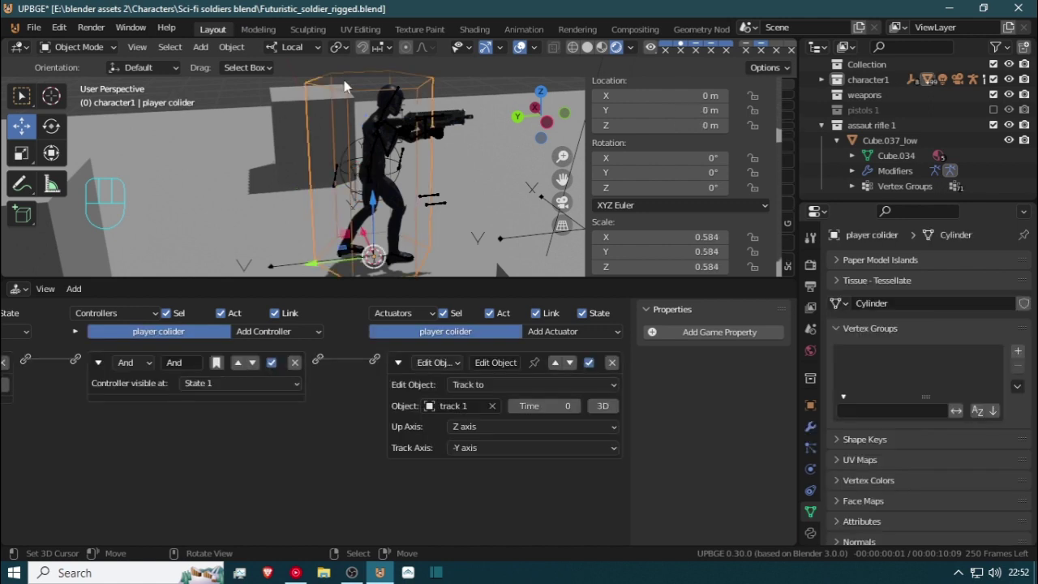
{"action": "key", "text": "s"}
{"action": "key", "text": "z"}
{"action": "key", "text": "z"}
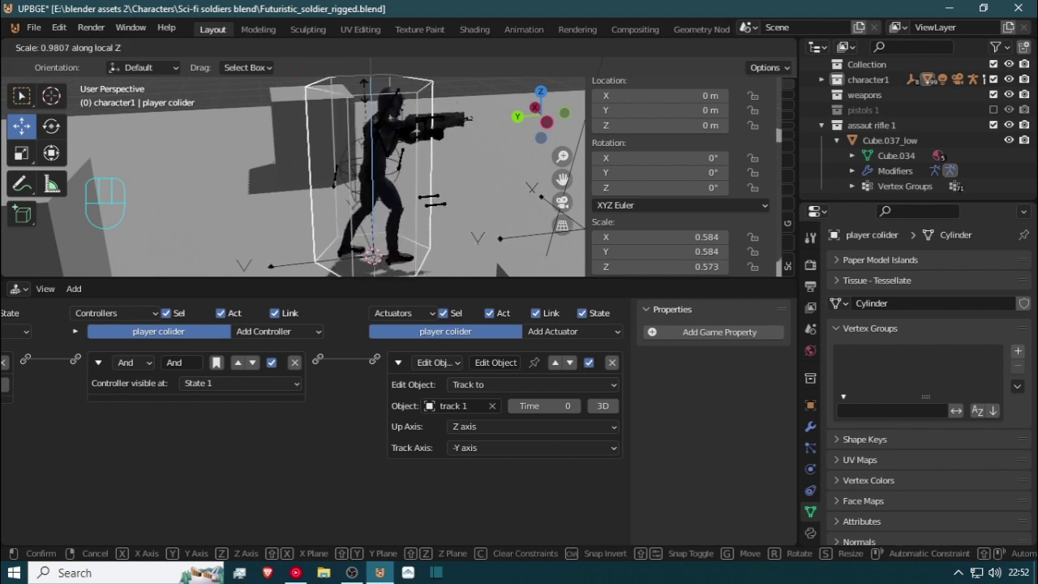
{"action": "right_click", "coordinate": [365, 146]}
Select the cube-shaped Empty at the hips and test scaling it along its Z axis, cancelling each attempt
{"action": "middle_click_drag", "start_coordinate": [330, 196], "coordinate": [362, 188]}
{"action": "scroll", "coordinate": [322, 164], "scroll_direction": "up", "scroll_amount": 3}
{"action": "scroll", "coordinate": [322, 164], "scroll_direction": "down", "scroll_amount": 3}
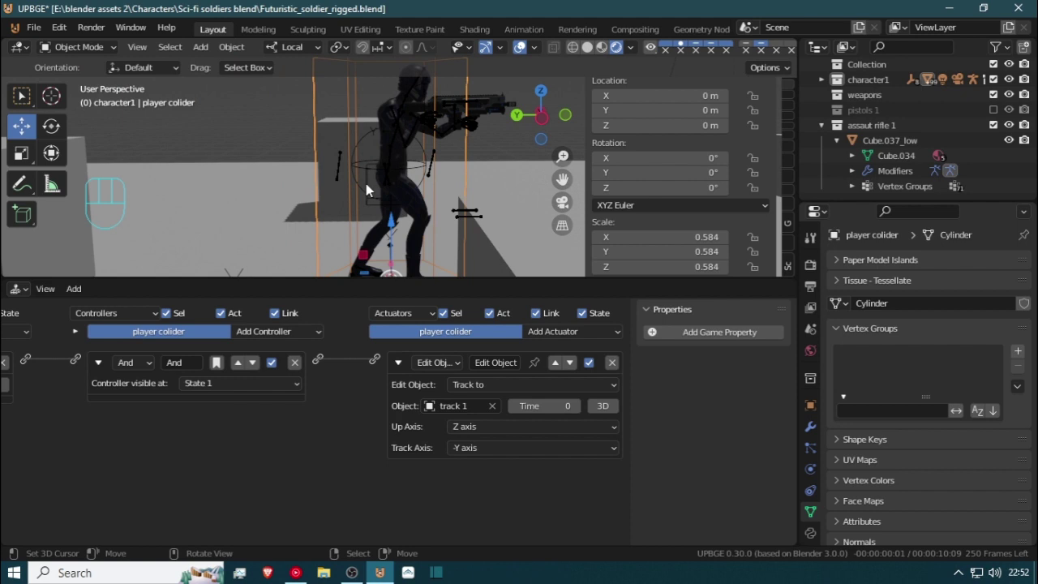
{"action": "left_click", "coordinate": [366, 183]}
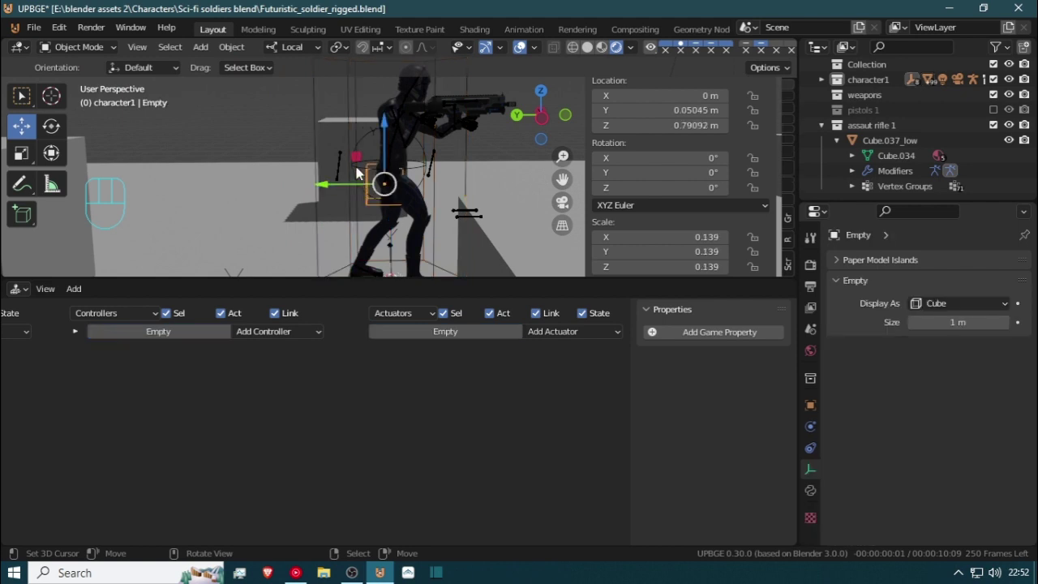
{"action": "key", "text": "s"}
{"action": "key", "text": "z"}
{"action": "key", "text": "Escape"}
{"action": "scroll", "coordinate": [376, 184], "scroll_direction": "down", "scroll_amount": 2}
{"action": "key", "text": "s"}
{"action": "key", "text": "z"}
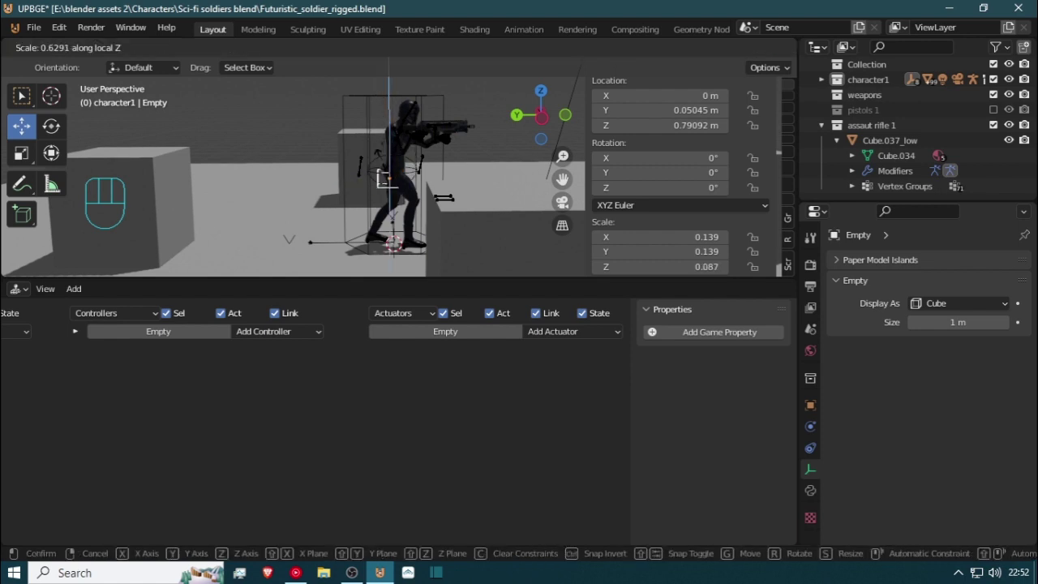
{"action": "key", "text": "Escape"}
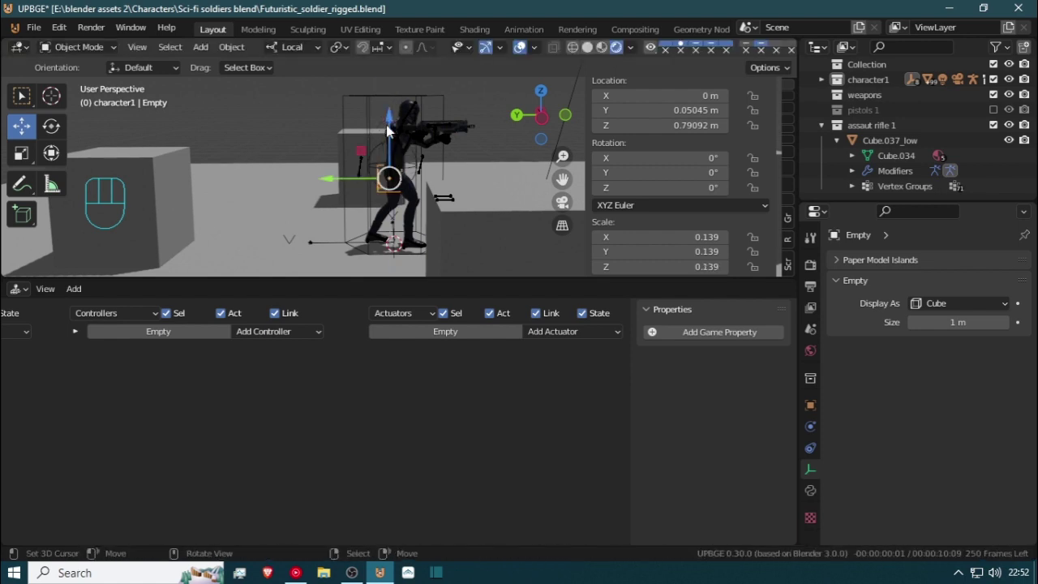
Select the metarig and test scaling it along the Z axis, cancelling the scale
{"action": "left_click", "coordinate": [412, 251]}
{"action": "key", "text": "s"}
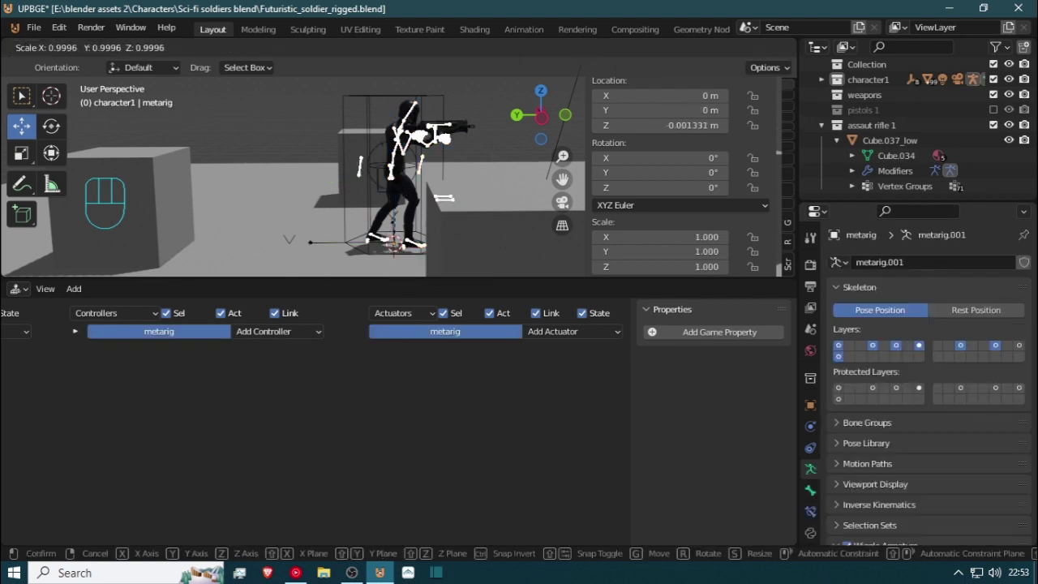
{"action": "key", "text": "z"}
{"action": "key", "text": "Escape"}
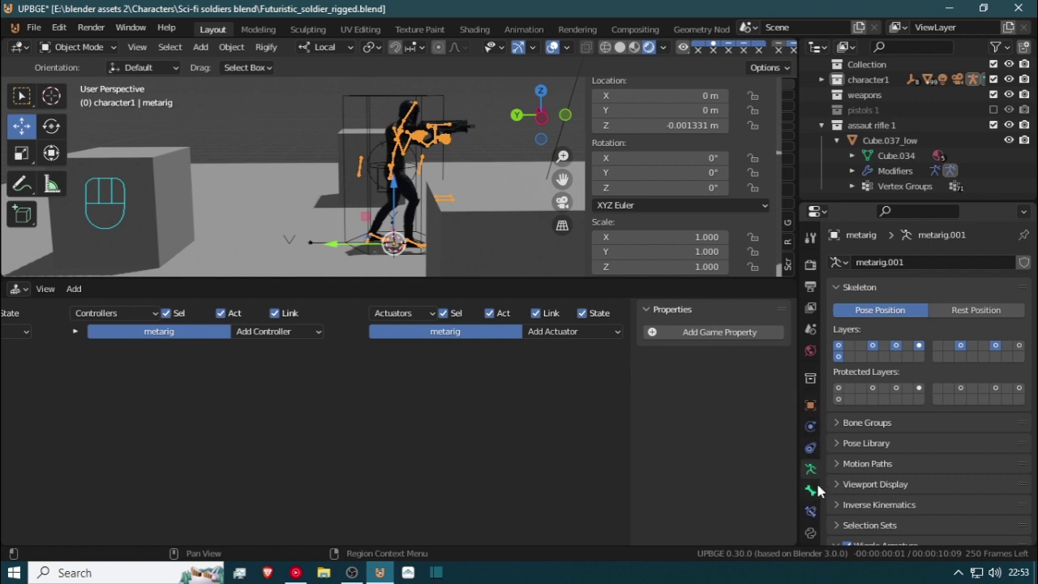
Show the metarig's object relations and clear its parent, the player colider
{"action": "left_click", "coordinate": [811, 405]}
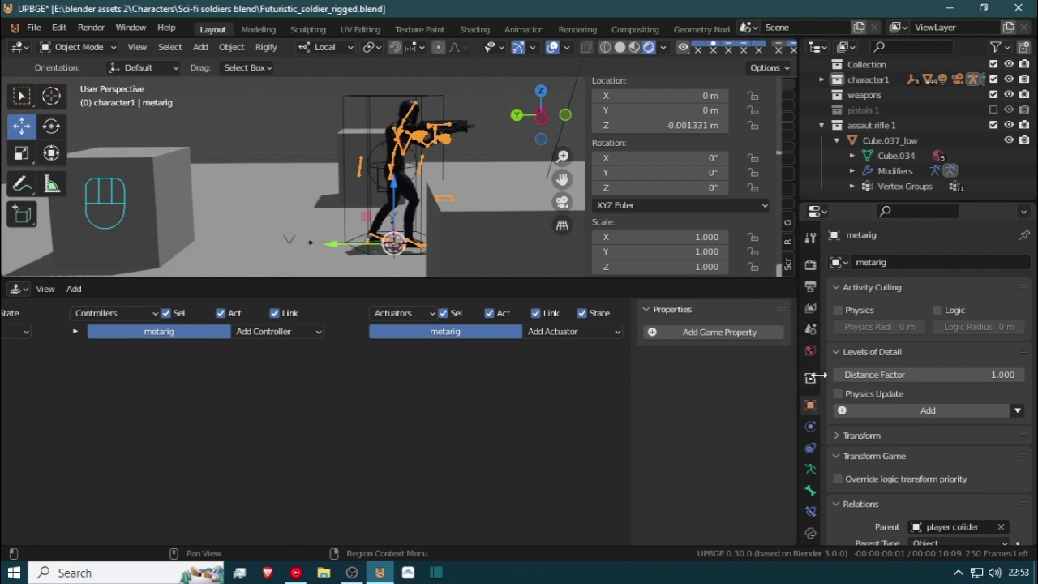
{"action": "scroll", "coordinate": [810, 387], "scroll_direction": "down", "scroll_amount": 2}
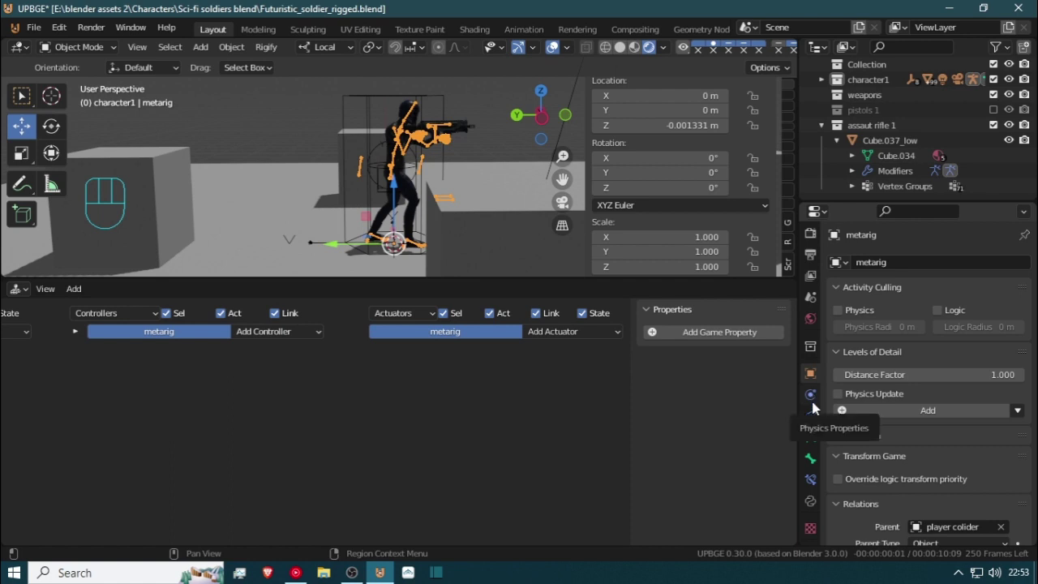
{"action": "scroll", "coordinate": [813, 410], "scroll_direction": "up", "scroll_amount": 2}
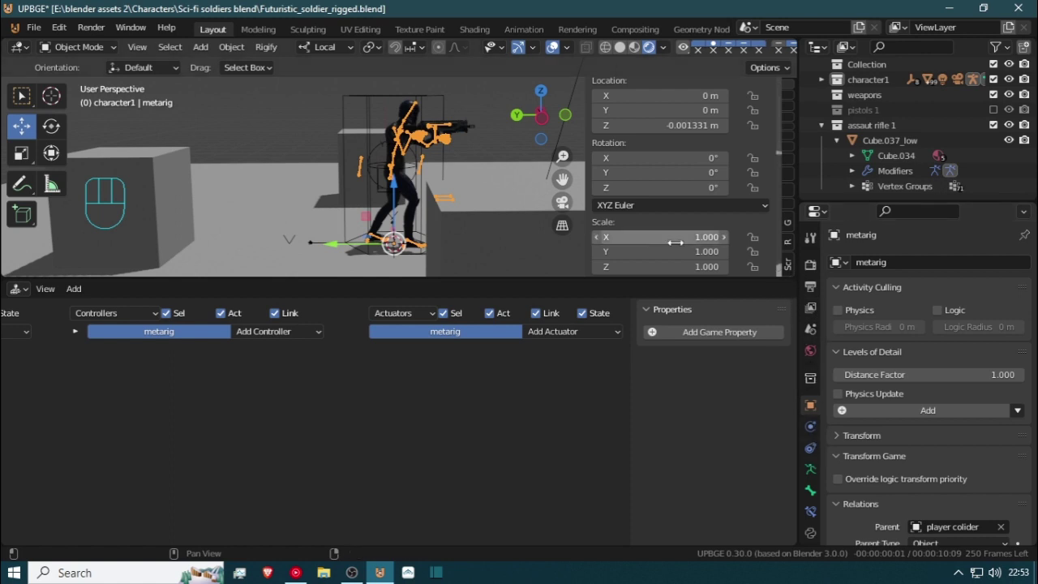
{"action": "scroll", "coordinate": [378, 195], "scroll_direction": "up", "scroll_amount": 3}
{"action": "mouse_move", "coordinate": [377, 194]}
{"action": "middle_mouse_down"}
{"action": "mouse_move", "coordinate": [436, 229]}
{"action": "mouse_move", "coordinate": [389, 209]}
{"action": "middle_mouse_up"}
{"action": "scroll", "coordinate": [436, 229], "scroll_direction": "down", "scroll_amount": 3}
{"action": "scroll", "coordinate": [389, 209], "scroll_direction": "up", "scroll_amount": 2}
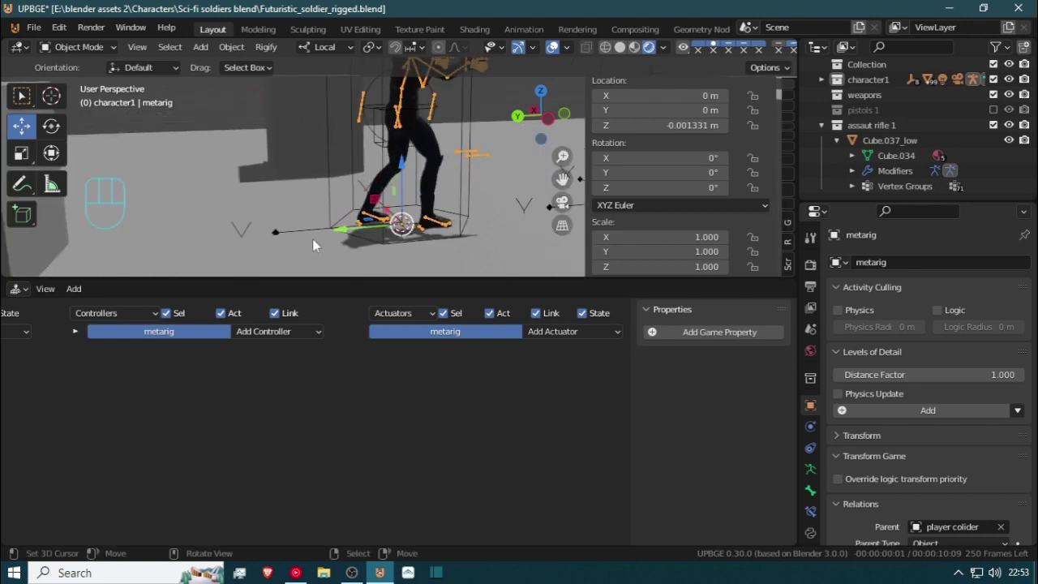
{"action": "key", "text": "alt+p"}
{"action": "left_click", "coordinate": [360, 223]}
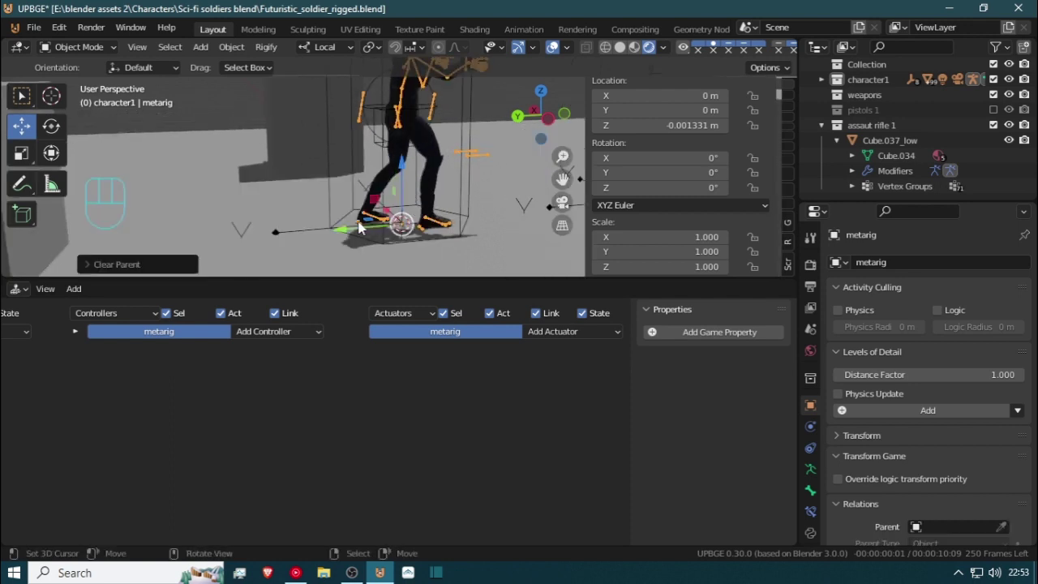
Parent the metarig to Empty.002 at the soldier's feet using the Object option
{"action": "left_click", "coordinate": [315, 227], "text": "shift"}
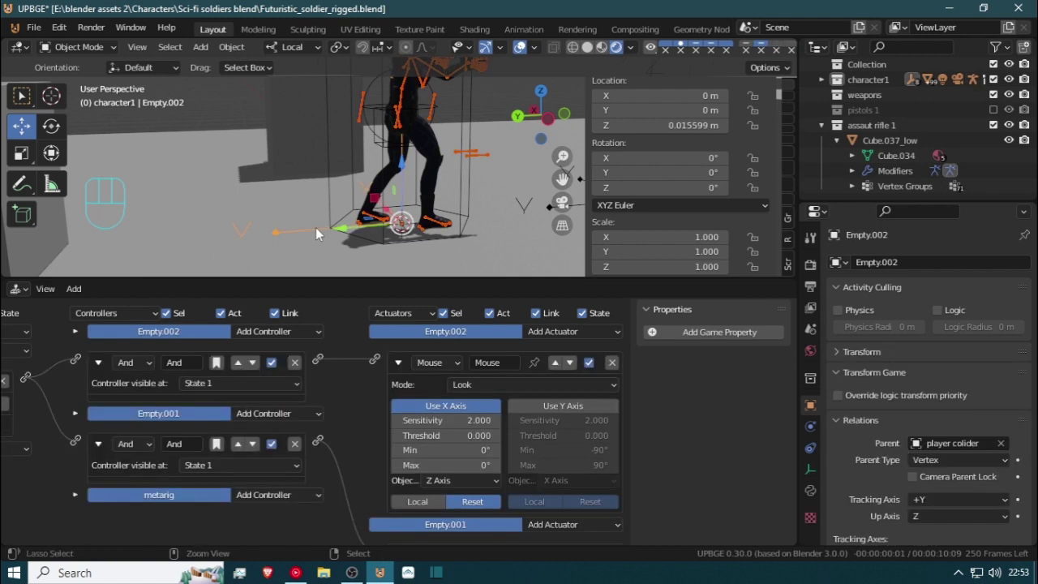
{"action": "key", "text": "ctrl+p"}
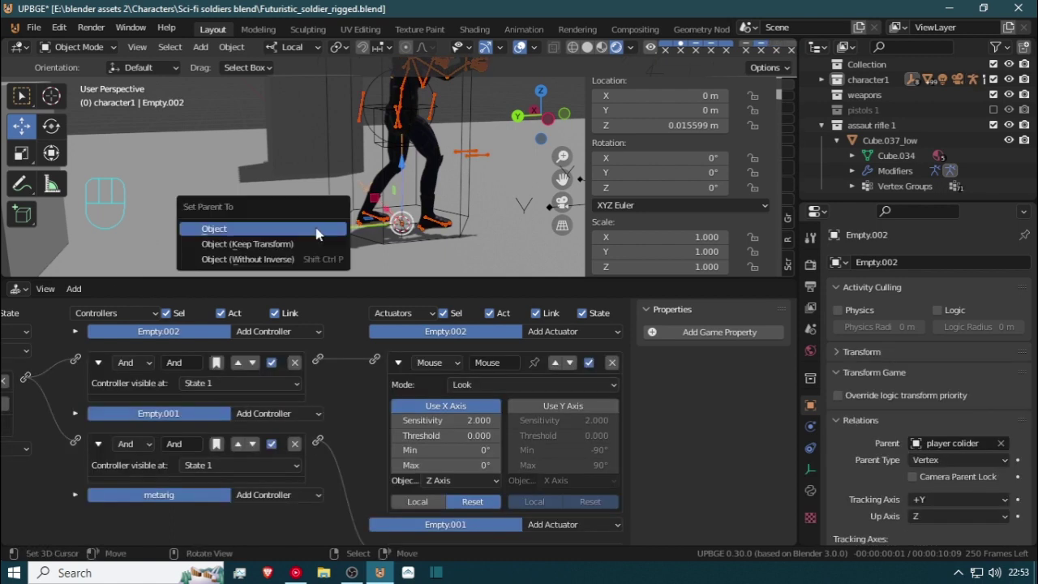
{"action": "left_click", "coordinate": [317, 230]}
Test-scale the player colider down along its local Z axis to check the reparented metarig, and cancel the scale
{"action": "left_click", "coordinate": [331, 201]}
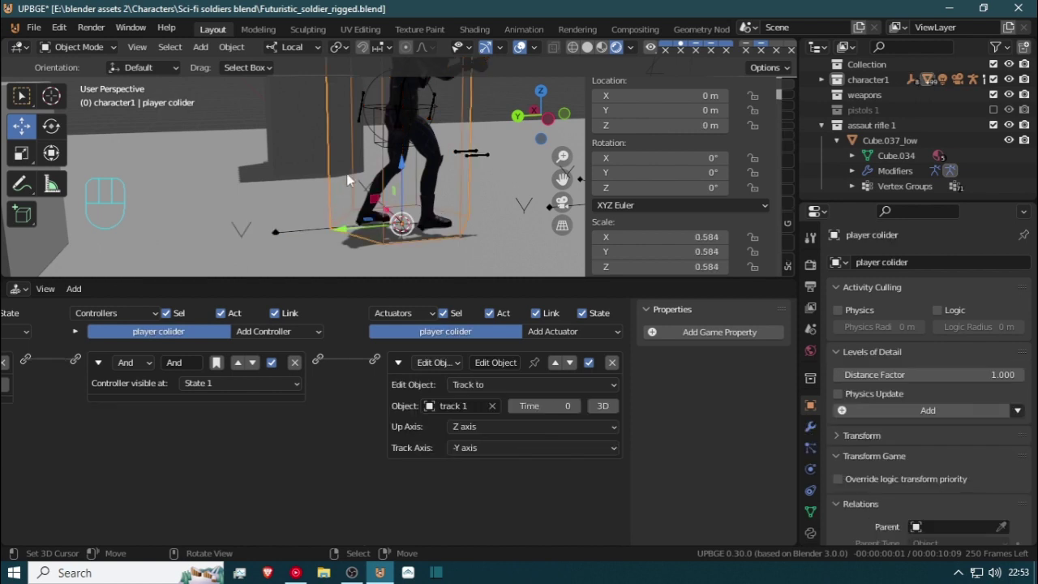
{"action": "key", "text": "s"}
{"action": "key", "text": "z"}
{"action": "key", "text": "z"}
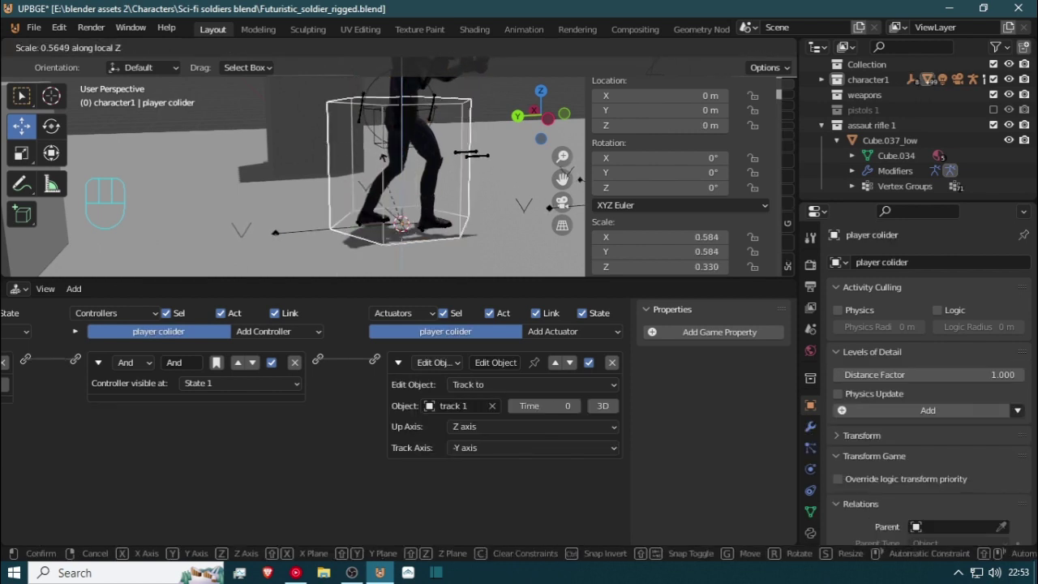
{"action": "right_click", "coordinate": [390, 164]}
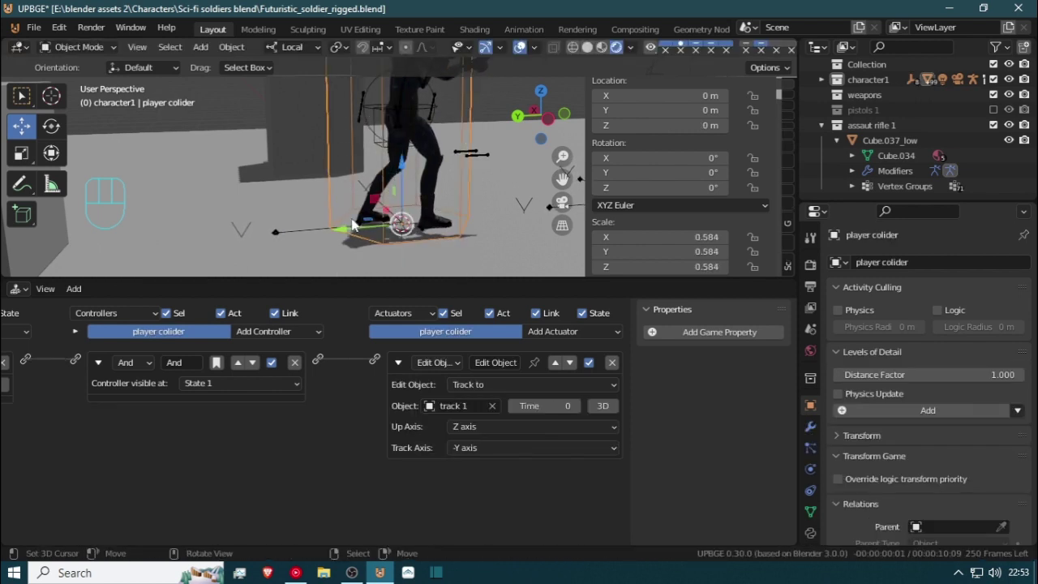
{"action": "right_click", "coordinate": [312, 232]}
{"action": "key", "text": "r"}
{"action": "key", "text": "z"}
{"action": "key", "text": "z"}
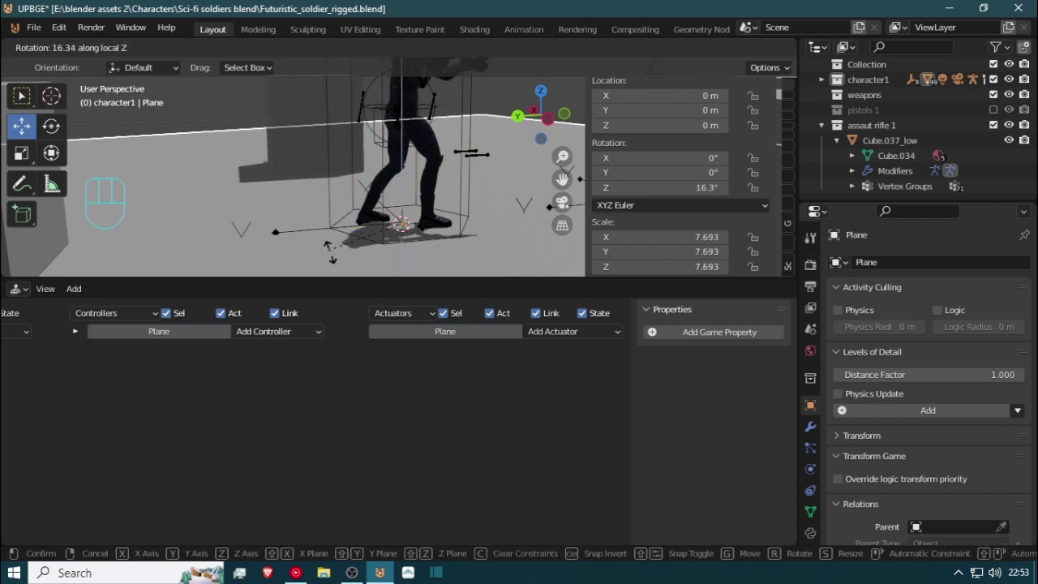
{"action": "right_click", "coordinate": [318, 242]}
Select Empty.002 at the soldier's feet and test-rotate it about its local Z axis, cancelling the rotation
{"action": "left_click", "coordinate": [306, 230]}
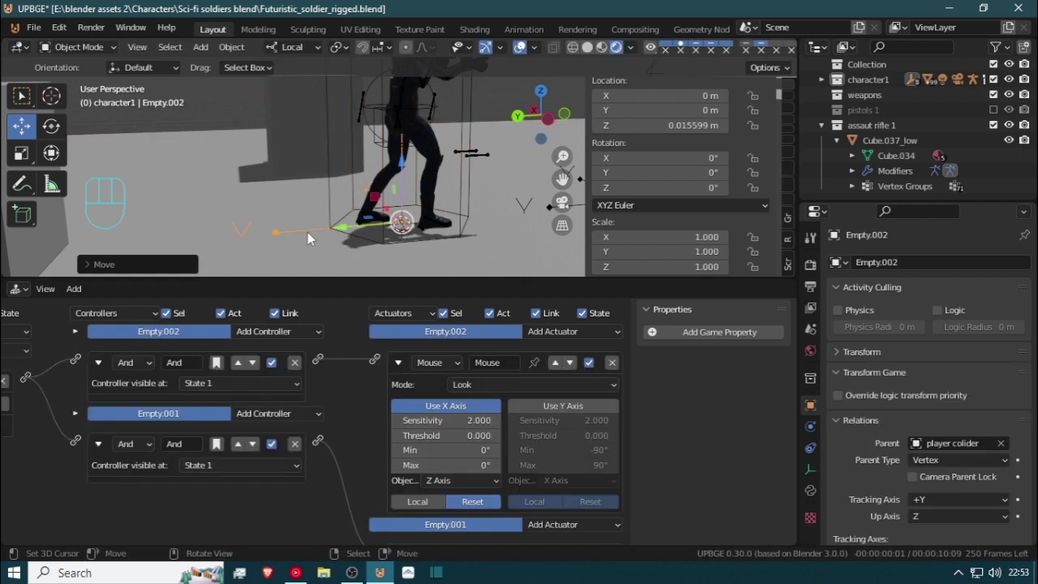
{"action": "key", "text": "r"}
{"action": "key", "text": "z"}
{"action": "key", "text": "z"}
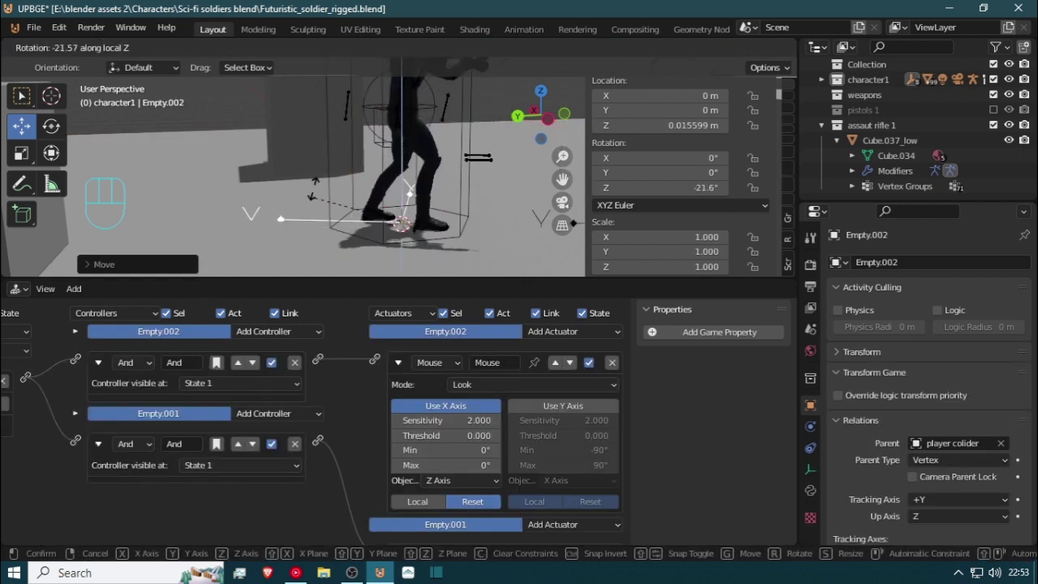
{"action": "right_click", "coordinate": [375, 236]}
Clear the Track to object in the player colider's Edit Object actuator and re-pick track 1 from the scene
{"action": "key", "text": "shift+grave"}
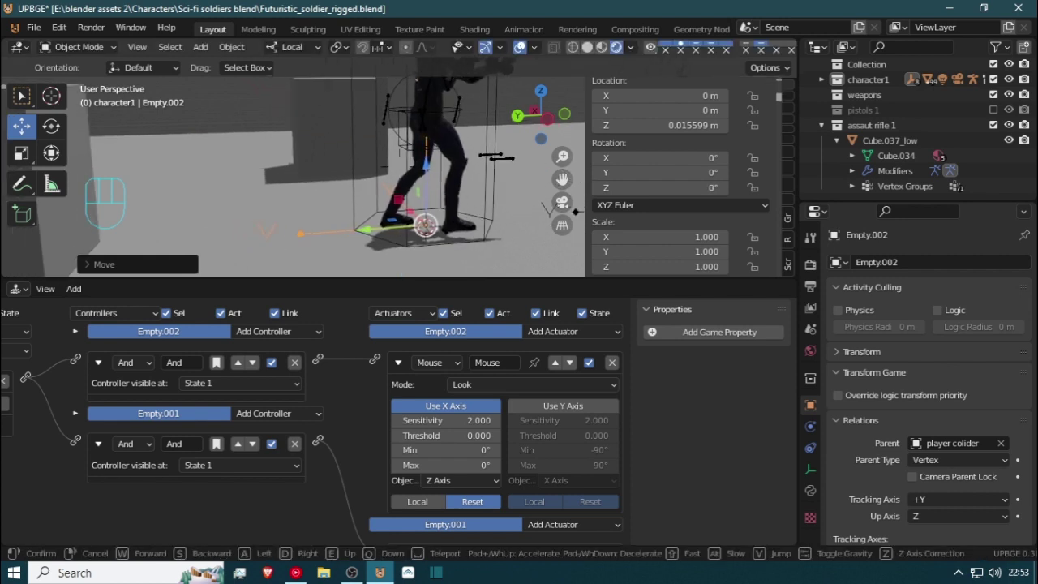
{"action": "key", "text": "d"}
{"action": "key", "text": "e"}
{"action": "key", "text": "s"}
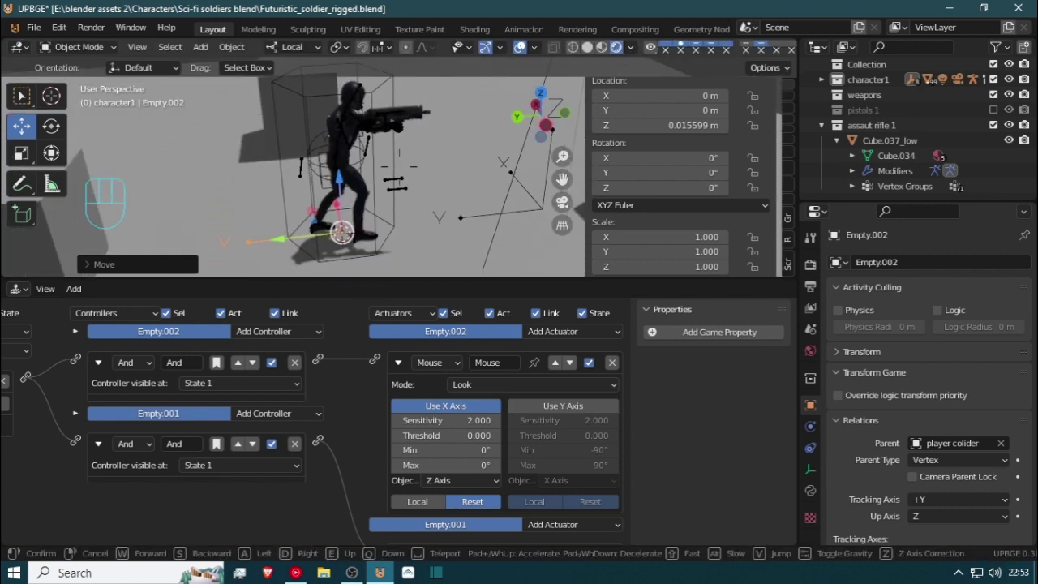
{"action": "left_click", "coordinate": [399, 173]}
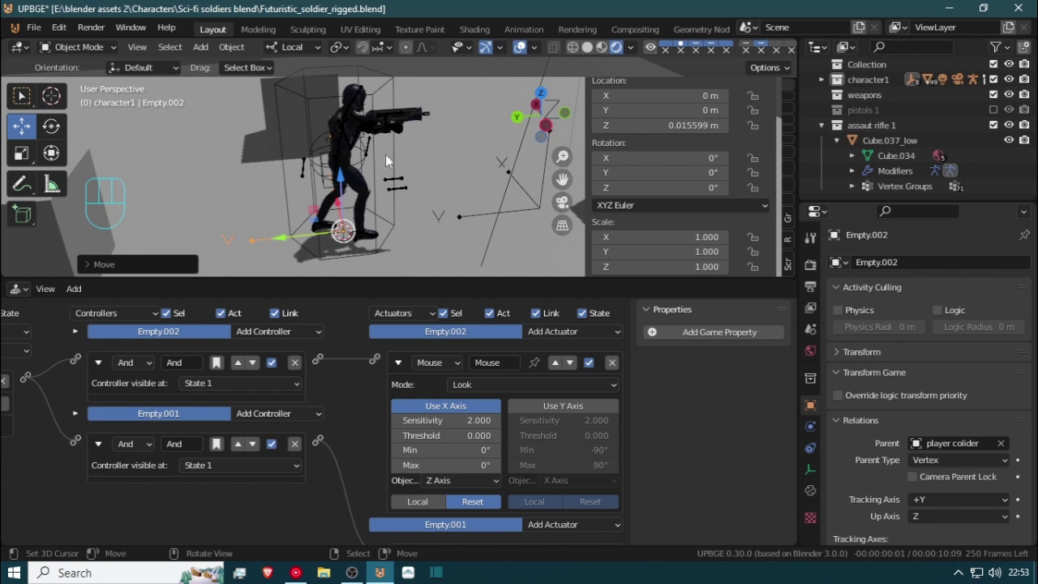
{"action": "left_click", "coordinate": [393, 155]}
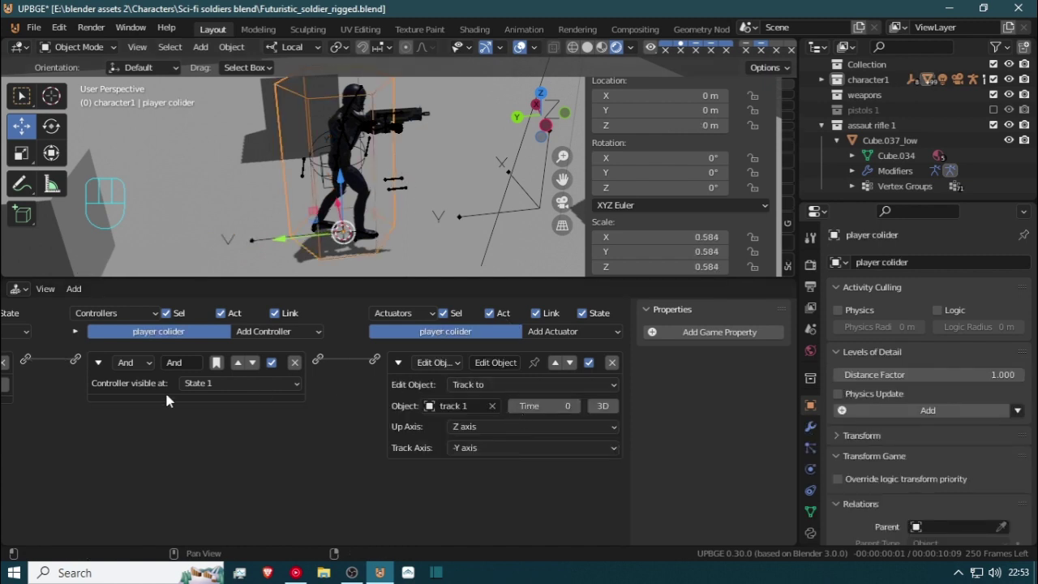
{"action": "middle_click_drag", "start_coordinate": [362, 395], "coordinate": [588, 406]}
{"action": "scroll", "coordinate": [194, 415], "scroll_direction": "right", "scroll_amount": 5, "text": "ctrl"}
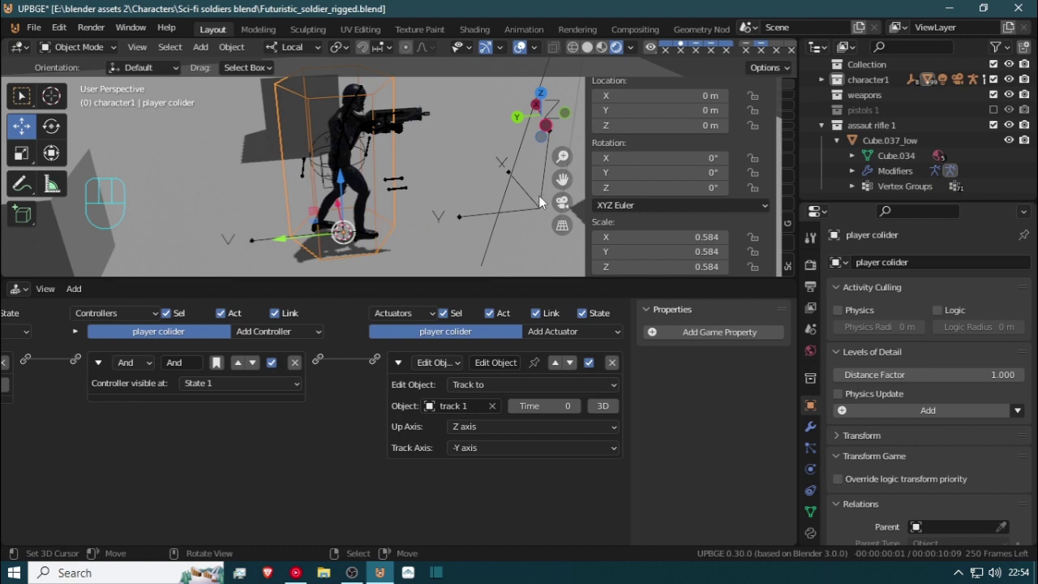
{"action": "left_click", "coordinate": [491, 405]}
{"action": "left_click", "coordinate": [492, 406]}
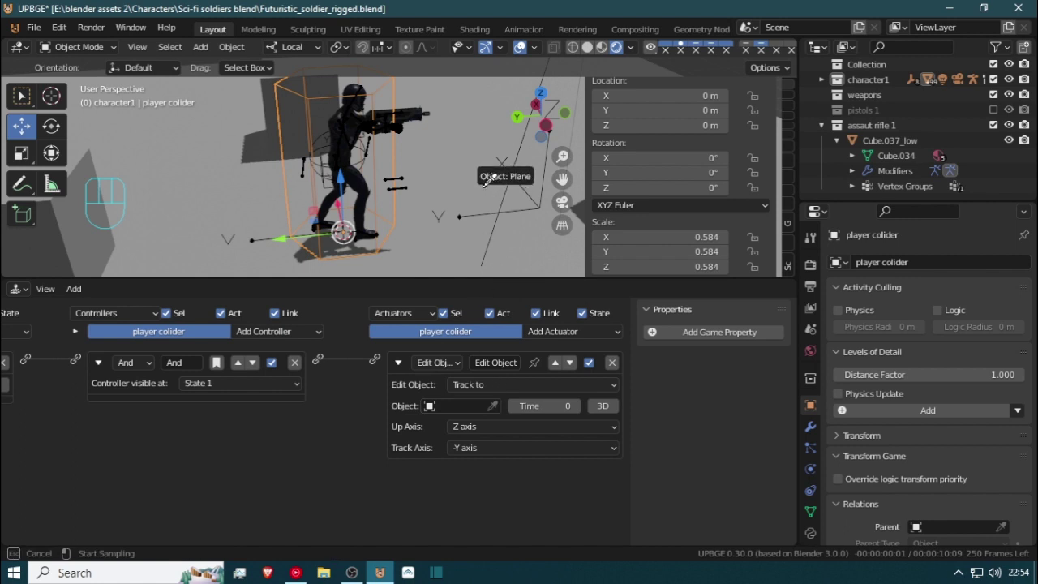
{"action": "left_click", "coordinate": [526, 209]}
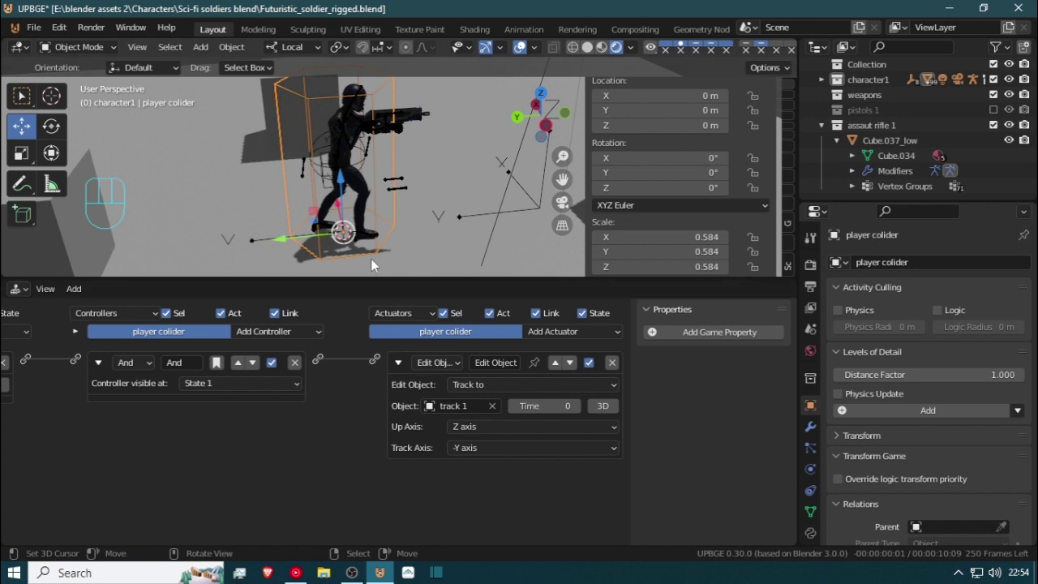
Run the game from a view of the whole soldier to check the aiming, and stop it
{"action": "scroll", "coordinate": [383, 251], "scroll_direction": "down", "scroll_amount": 3}
{"action": "scroll", "coordinate": [384, 239], "scroll_direction": "up", "scroll_amount": 2}
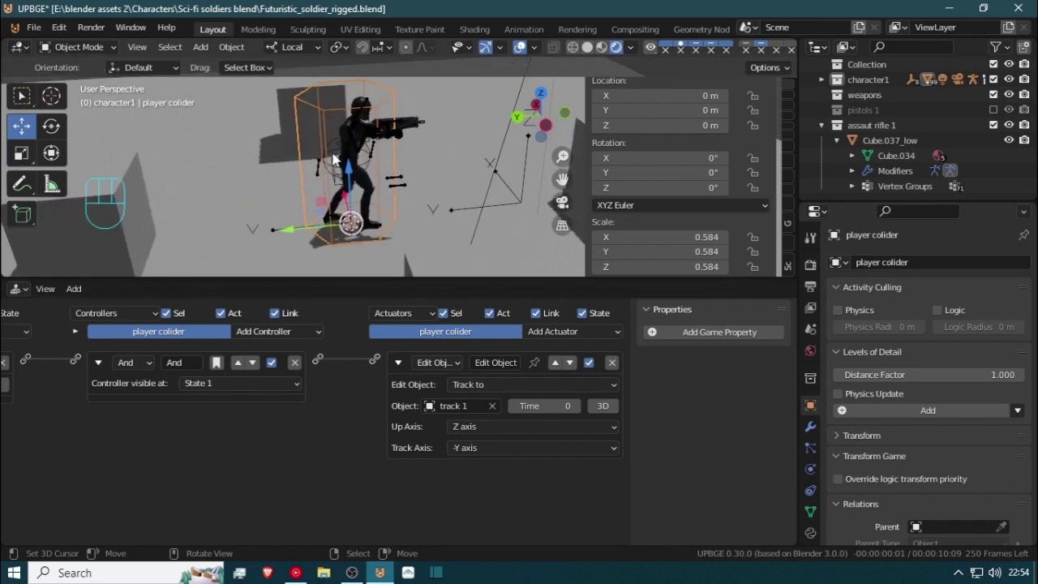
{"action": "middle_click_drag", "start_coordinate": [352, 155], "coordinate": [477, 147]}
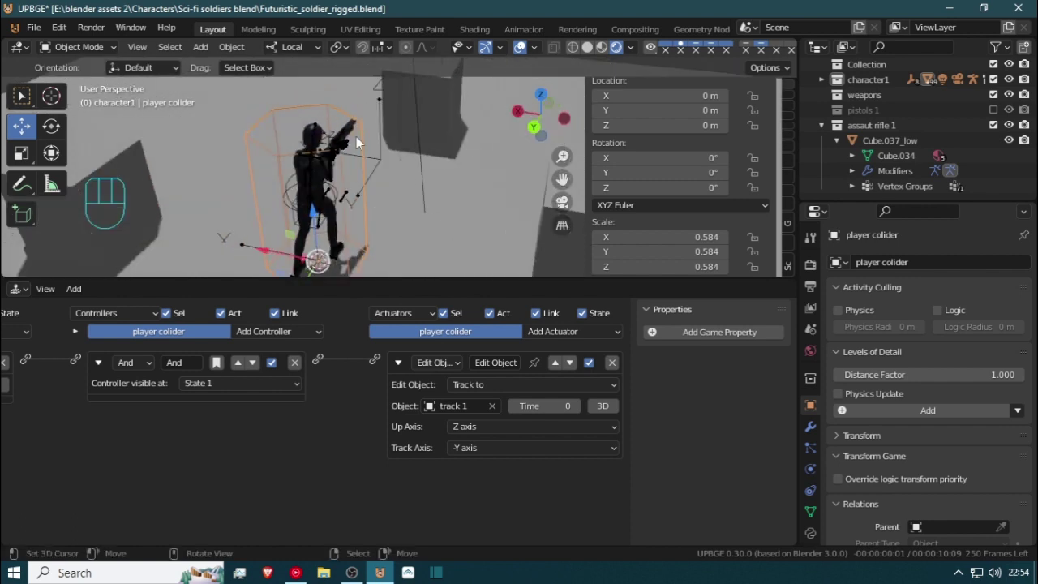
{"action": "middle_click_drag", "start_coordinate": [356, 136], "coordinate": [250, 252]}
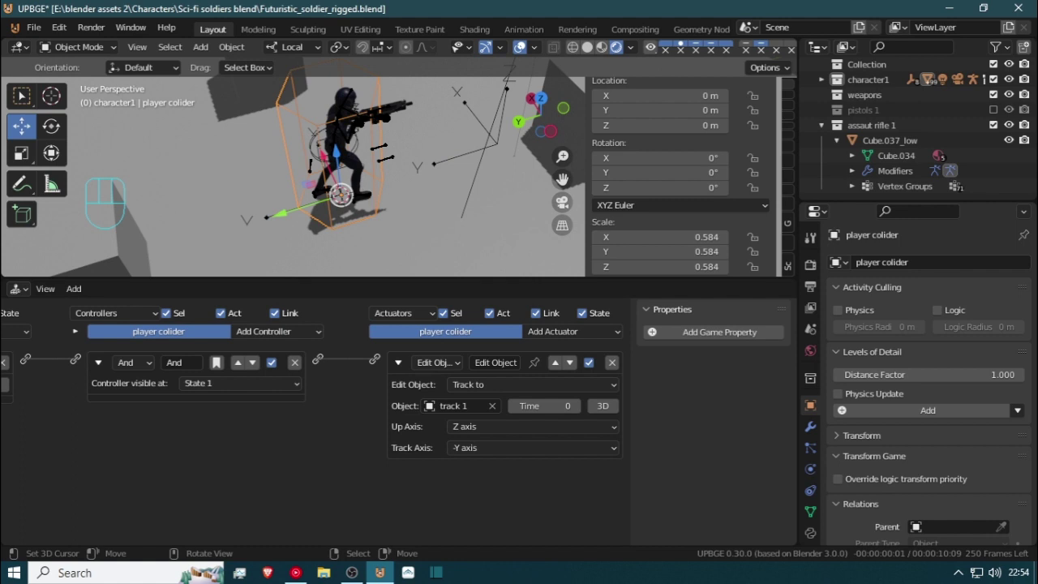
{"action": "key", "text": "p"}
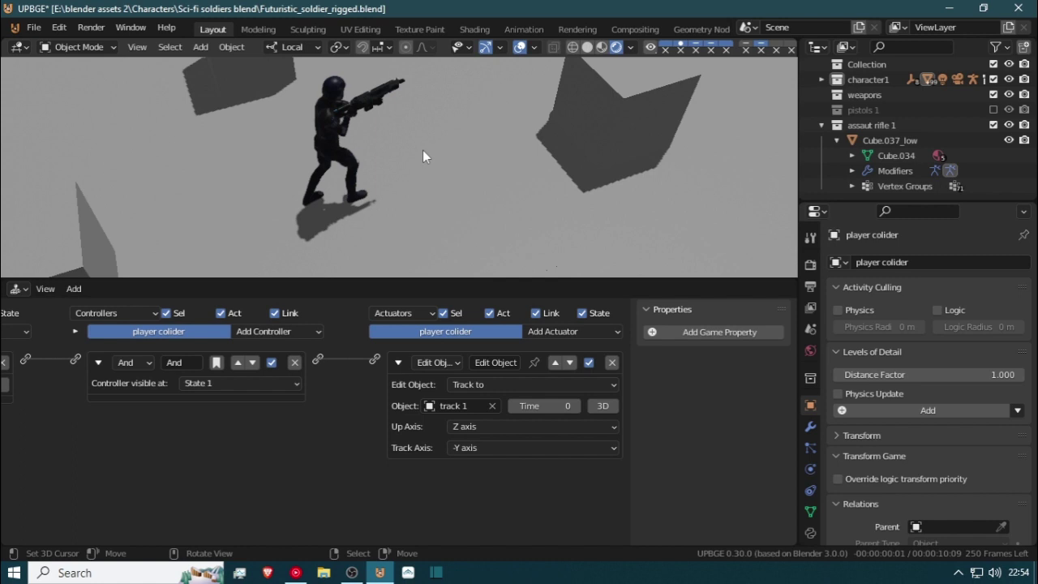
{"action": "key", "text": "Escape"}
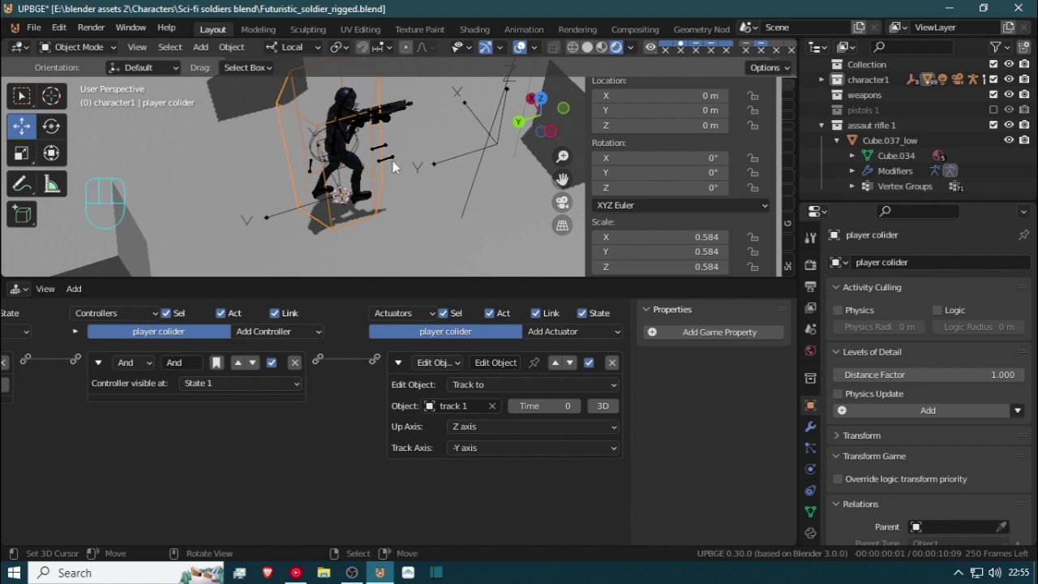
Select Empty.001 at the soldier's waist and test-rotate it, cancelling the rotation
{"action": "middle_click_drag", "start_coordinate": [310, 157], "coordinate": [283, 113]}
{"action": "left_click", "coordinate": [296, 139]}
{"action": "key", "text": "r"}
{"action": "right_click", "coordinate": [331, 236]}
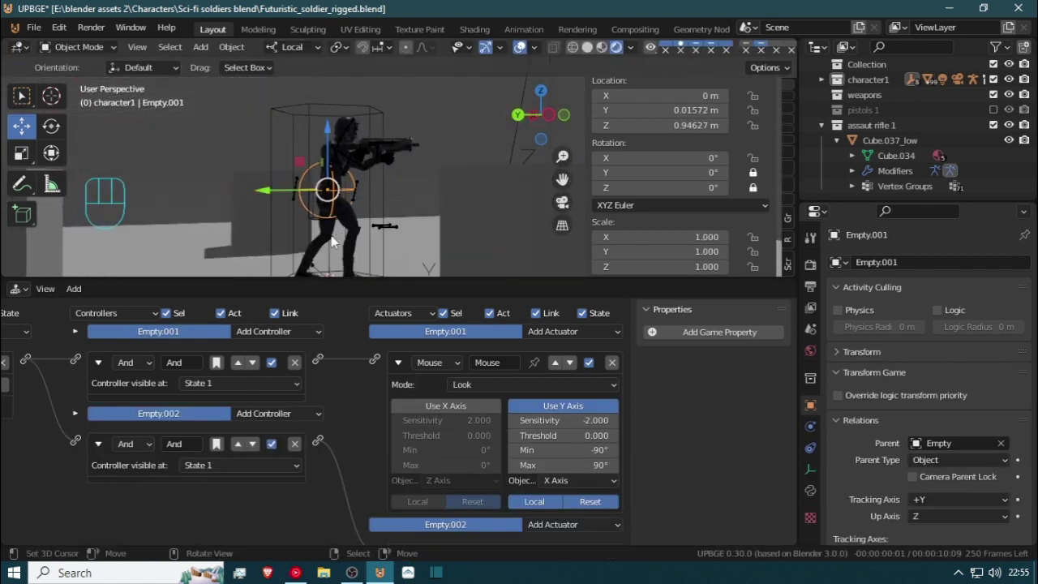
Put the metarig into Pose Mode and show the bone constraints of its spine bone
{"action": "middle_click_drag", "start_coordinate": [299, 164], "coordinate": [401, 196]}
{"action": "scroll", "coordinate": [403, 192], "scroll_direction": "up", "scroll_amount": 4}
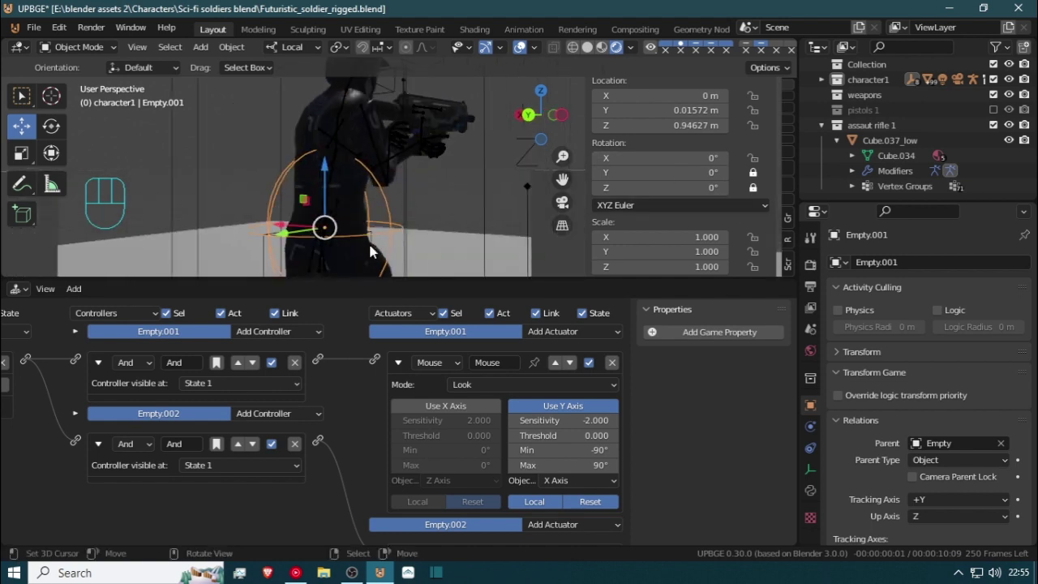
{"action": "middle_click_drag", "start_coordinate": [370, 252], "coordinate": [312, 166]}
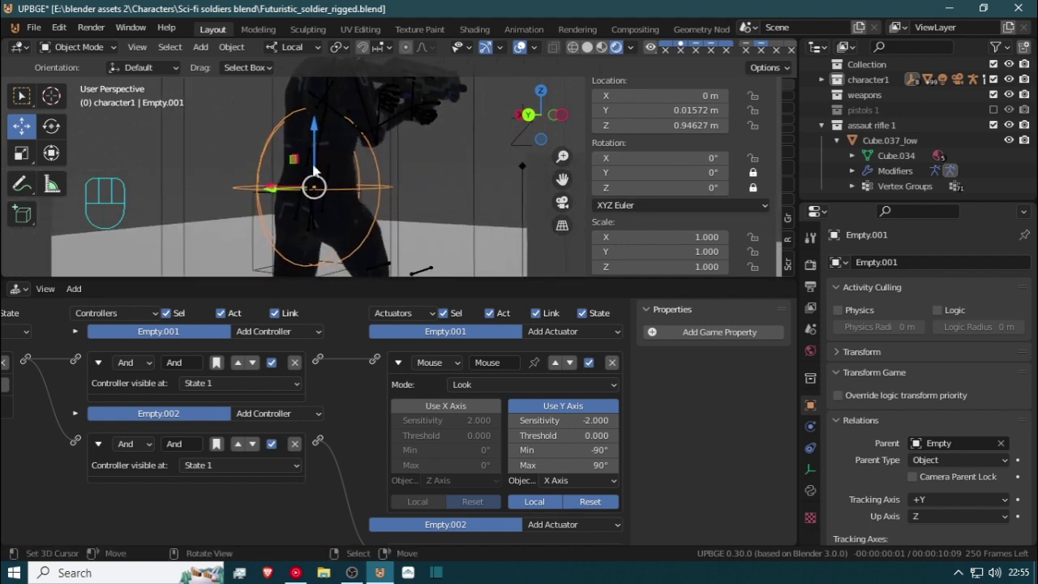
{"action": "left_click", "coordinate": [314, 170]}
{"action": "key", "text": "ctrl+Tab"}
{"action": "middle_click_drag", "start_coordinate": [323, 178], "coordinate": [325, 223]}
{"action": "left_click", "coordinate": [327, 217]}
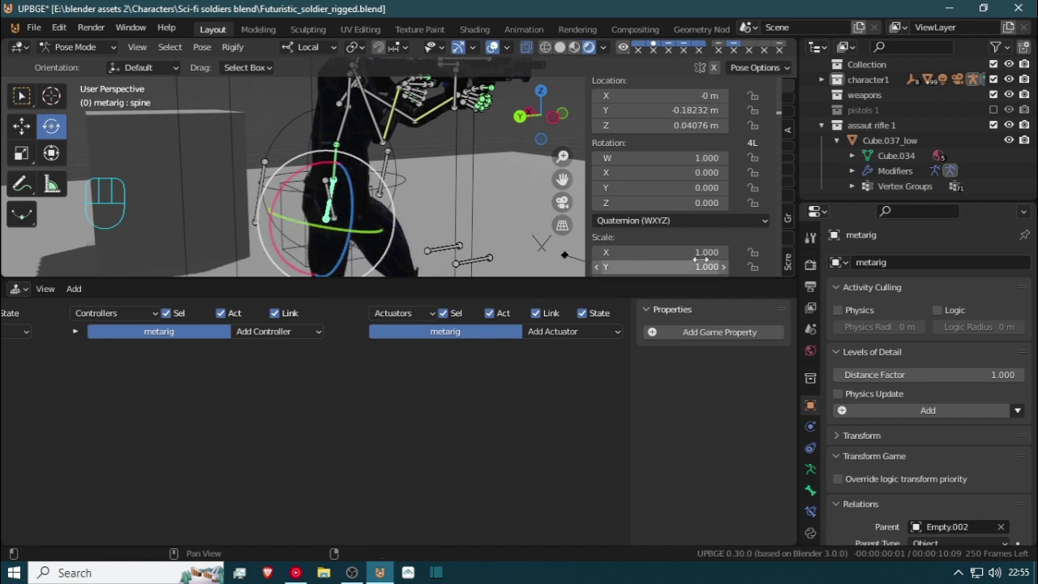
{"action": "left_click", "coordinate": [809, 511]}
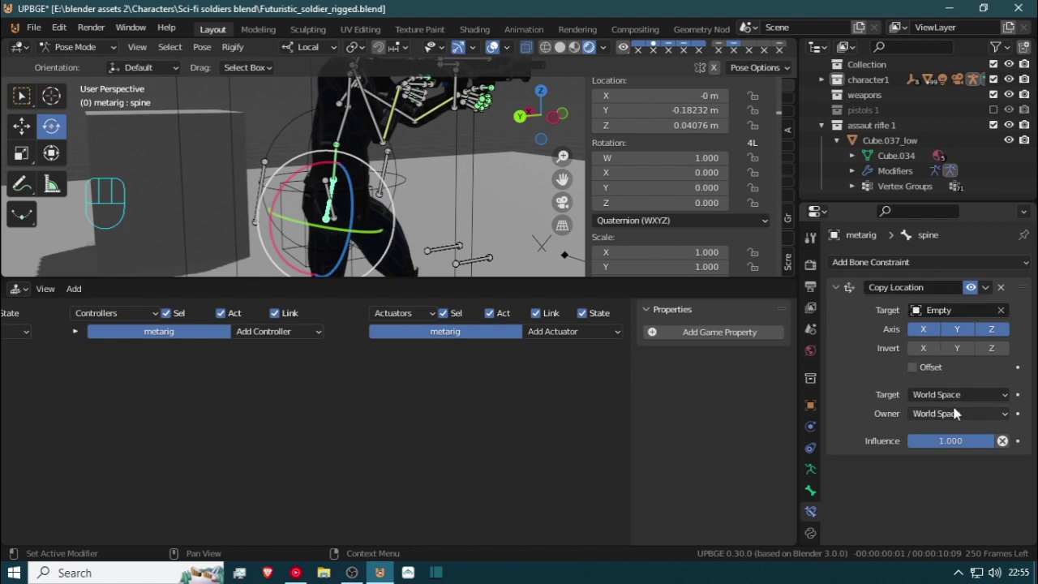
Restrict the Copy Rotation constraint of the spine.001 bone to the X axis by disabling Y and Z
{"action": "right_click", "coordinate": [339, 168]}
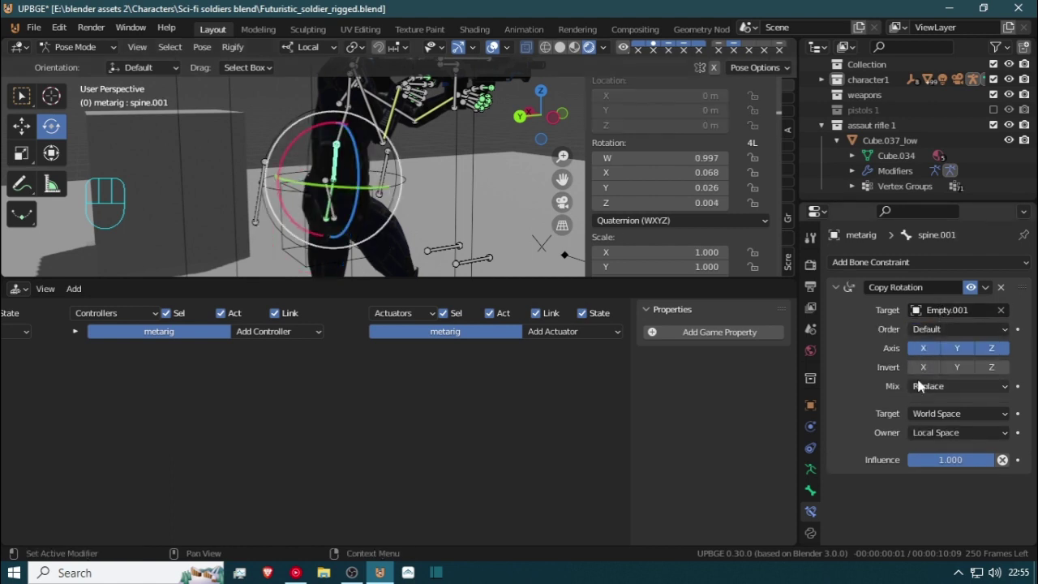
{"action": "left_click", "coordinate": [991, 352]}
{"action": "left_click", "coordinate": [961, 350]}
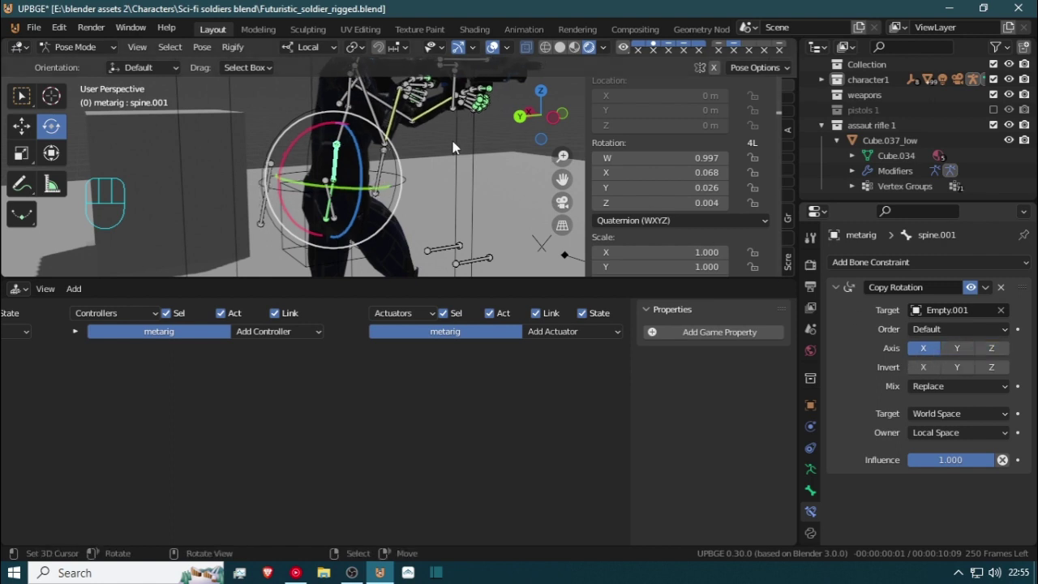
Return to Object Mode and test-rotate Empty.001 to check how the upper body bends, cancelling the rotation
{"action": "middle_click_drag", "start_coordinate": [243, 134], "coordinate": [317, 150]}
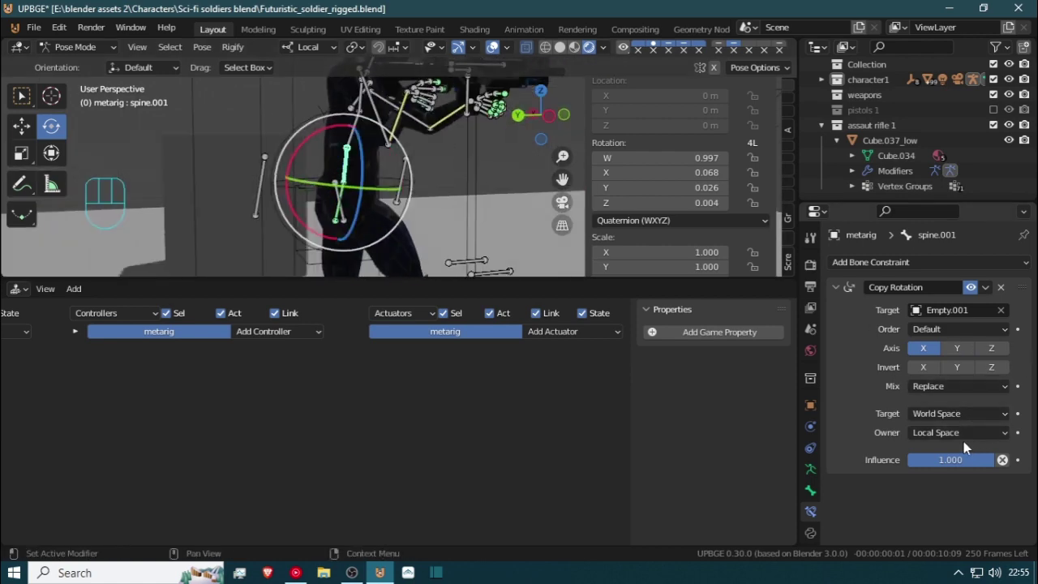
{"action": "key", "text": "Tab"}
{"action": "key", "text": "Tab"}
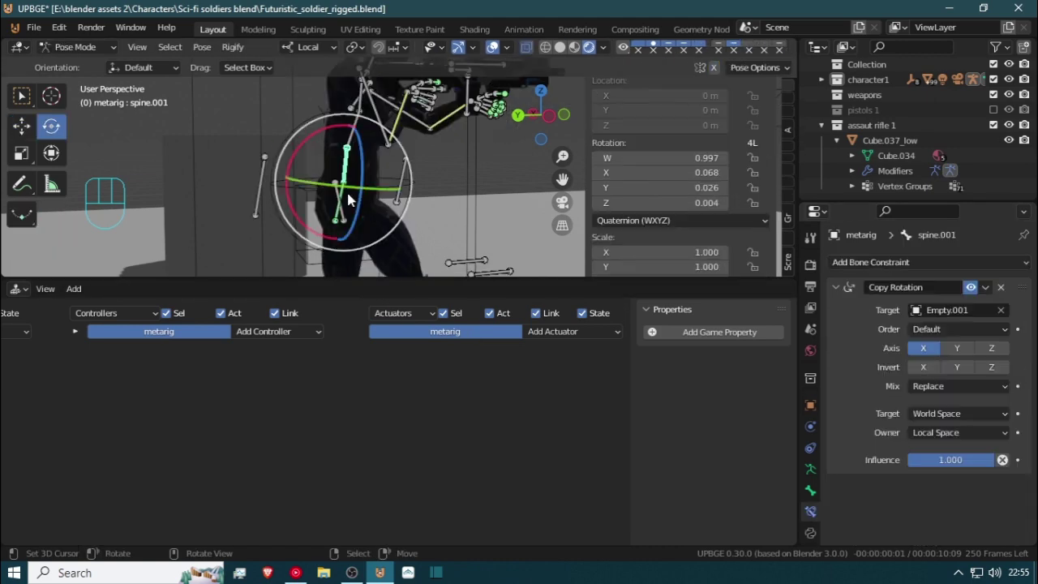
{"action": "key", "text": "ctrl+Tab"}
{"action": "left_click", "coordinate": [288, 145]}
{"action": "key", "text": "r"}
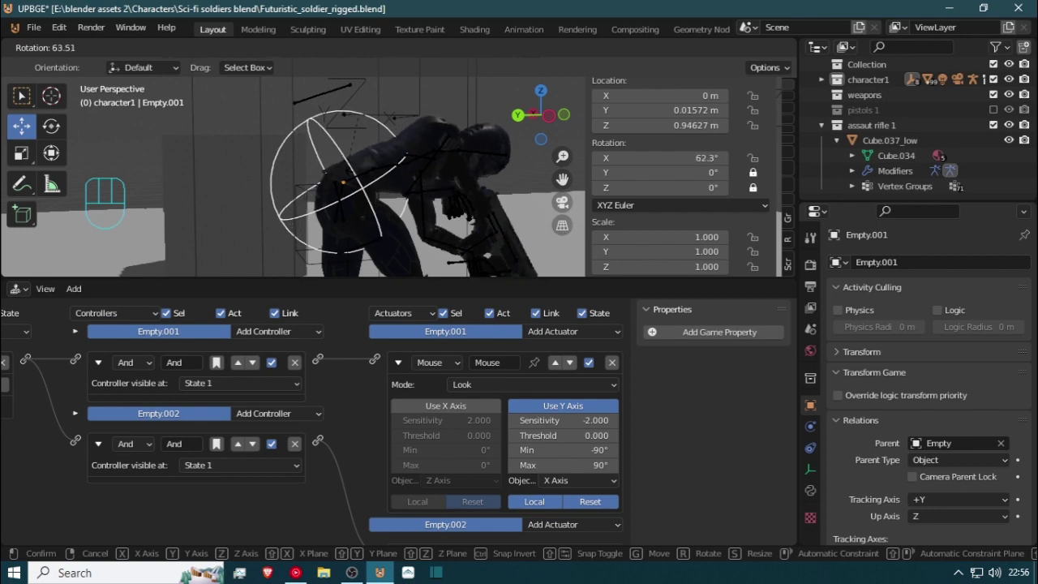
{"action": "key", "text": "Escape"}
Select Empty.003 in front of the soldier's chest
{"action": "scroll", "coordinate": [357, 189], "scroll_direction": "down", "scroll_amount": 4}
{"action": "middle_click_drag", "start_coordinate": [358, 189], "coordinate": [361, 53]}
{"action": "scroll", "coordinate": [360, 197], "scroll_direction": "up", "scroll_amount": 5}
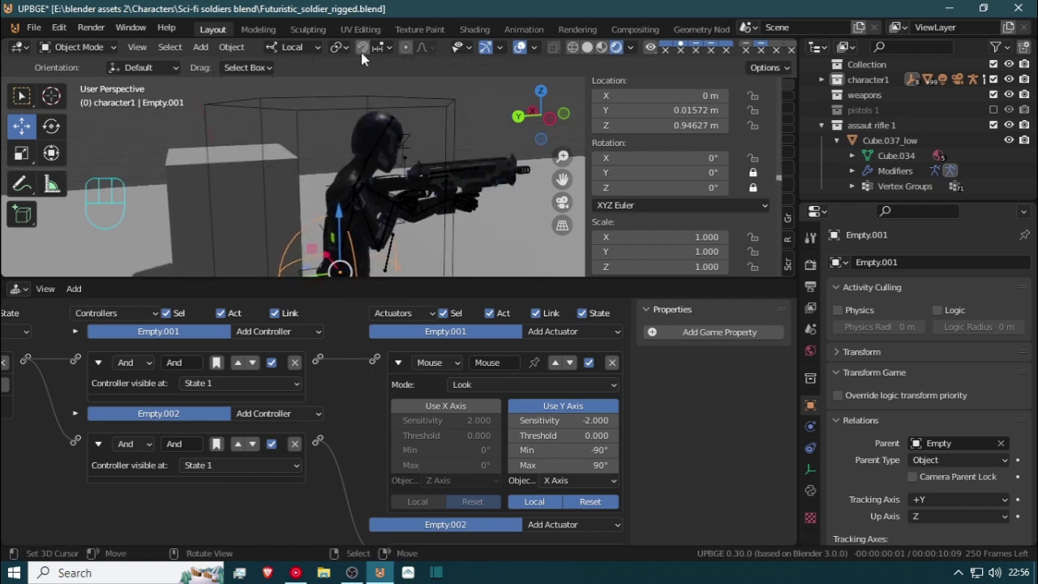
{"action": "left_click", "coordinate": [377, 195]}
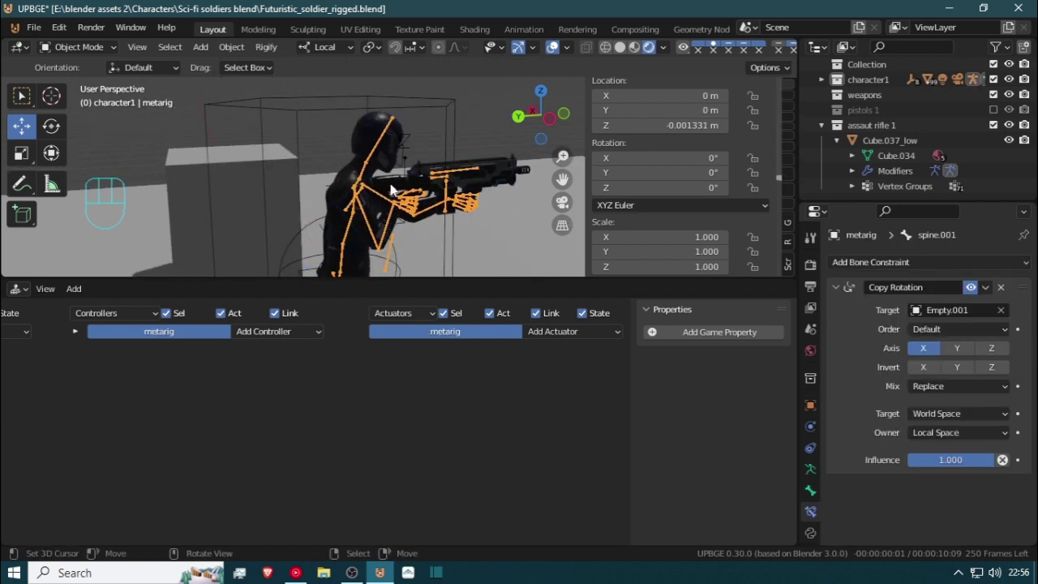
{"action": "left_click", "coordinate": [406, 140]}
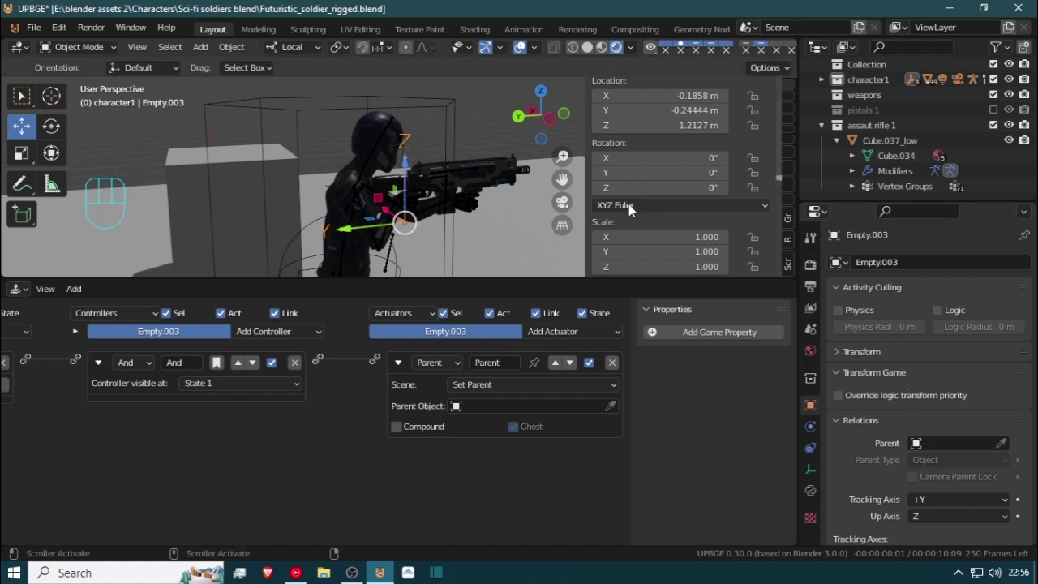
Examine the rifle's framing through the active camera
{"action": "key", "text": "KP_0"}
{"action": "scroll", "coordinate": [403, 184], "scroll_direction": "up", "scroll_amount": 6}
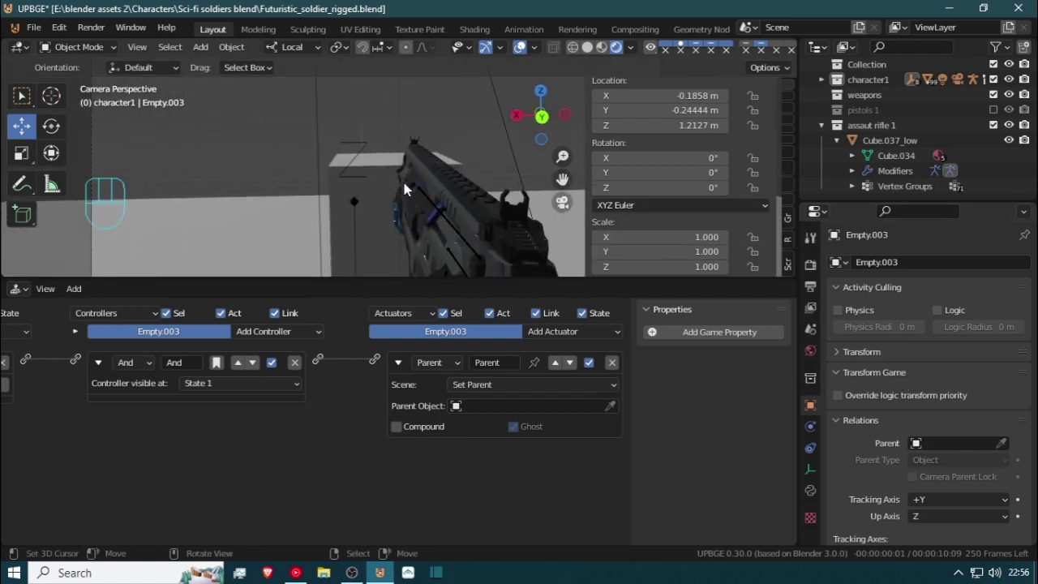
{"action": "scroll", "coordinate": [404, 183], "scroll_direction": "down", "scroll_amount": 2}
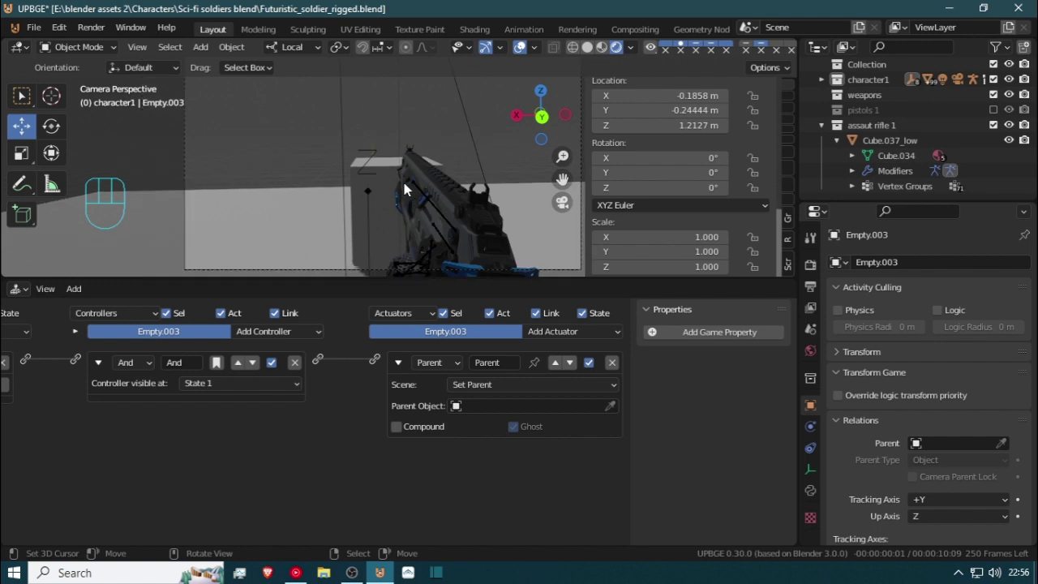
{"action": "scroll", "coordinate": [403, 183], "scroll_direction": "up", "scroll_amount": 1}
{"action": "scroll", "coordinate": [404, 184], "scroll_direction": "down", "scroll_amount": 1}
{"action": "scroll", "coordinate": [404, 183], "scroll_direction": "up", "scroll_amount": 1}
{"action": "middle_click_drag", "start_coordinate": [405, 187], "coordinate": [384, 193]}
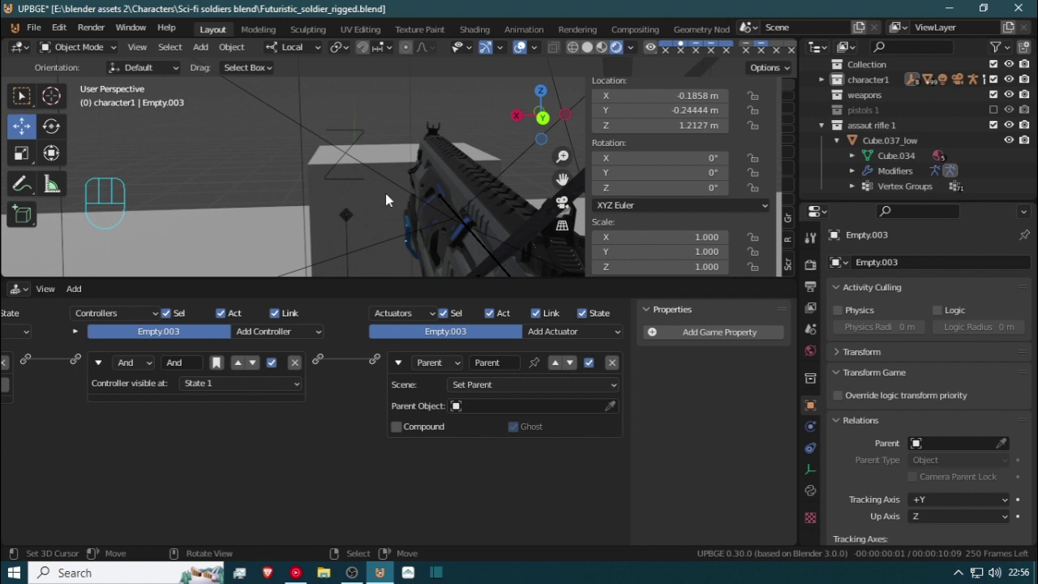
{"action": "key", "text": "KP_0"}
{"action": "scroll", "coordinate": [385, 193], "scroll_direction": "up", "scroll_amount": 1}
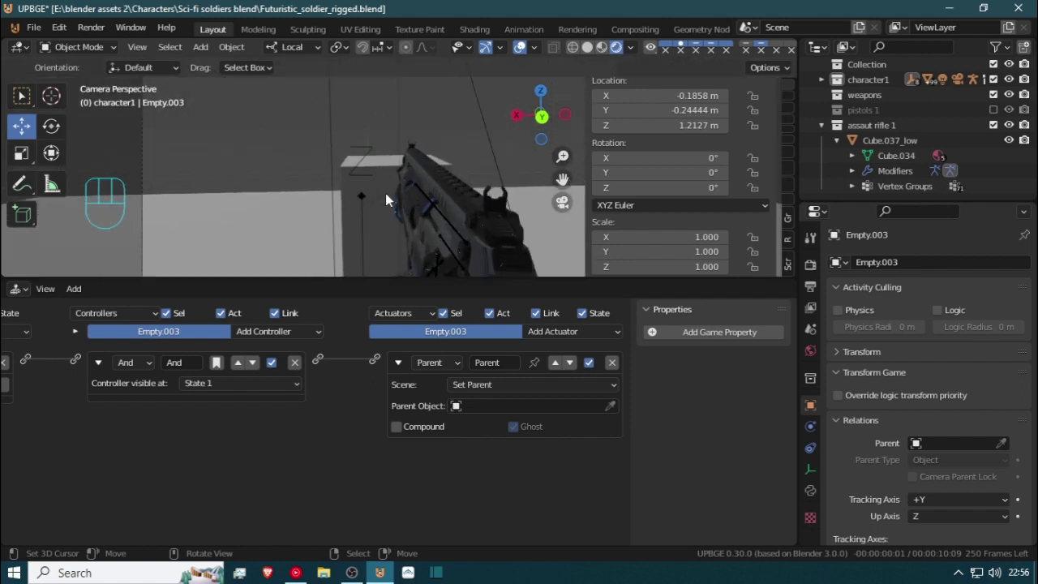
{"action": "mouse_move", "coordinate": [385, 193]}
{"action": "middle_mouse_down", "text": "shift"}
{"action": "mouse_move", "coordinate": [389, 185]}
{"action": "mouse_move", "coordinate": [363, 173]}
{"action": "mouse_move", "coordinate": [383, 200]}
{"action": "middle_mouse_up", "text": "shift"}
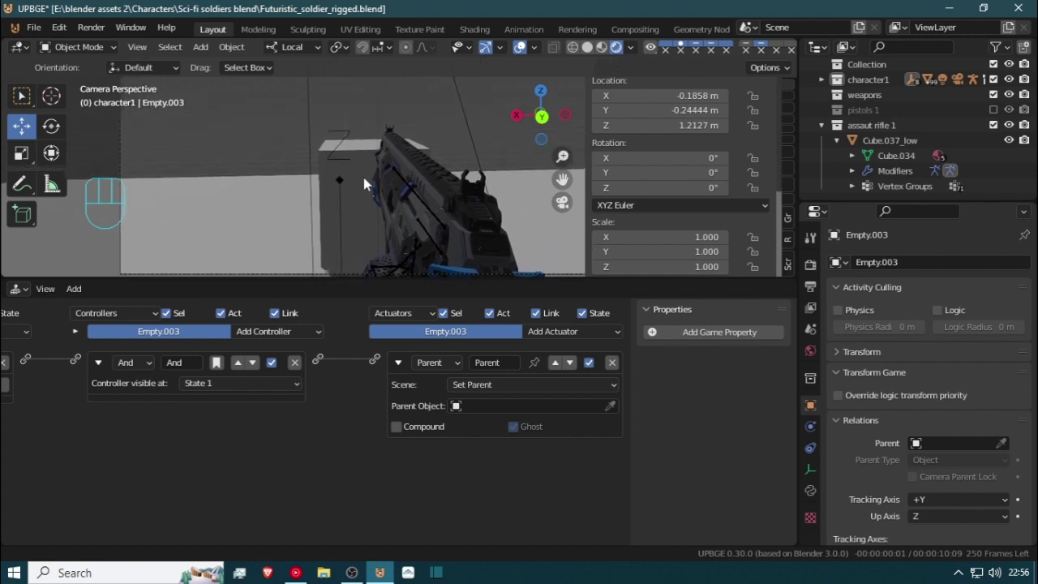
{"action": "scroll", "coordinate": [363, 178], "scroll_direction": "down", "scroll_amount": 1}
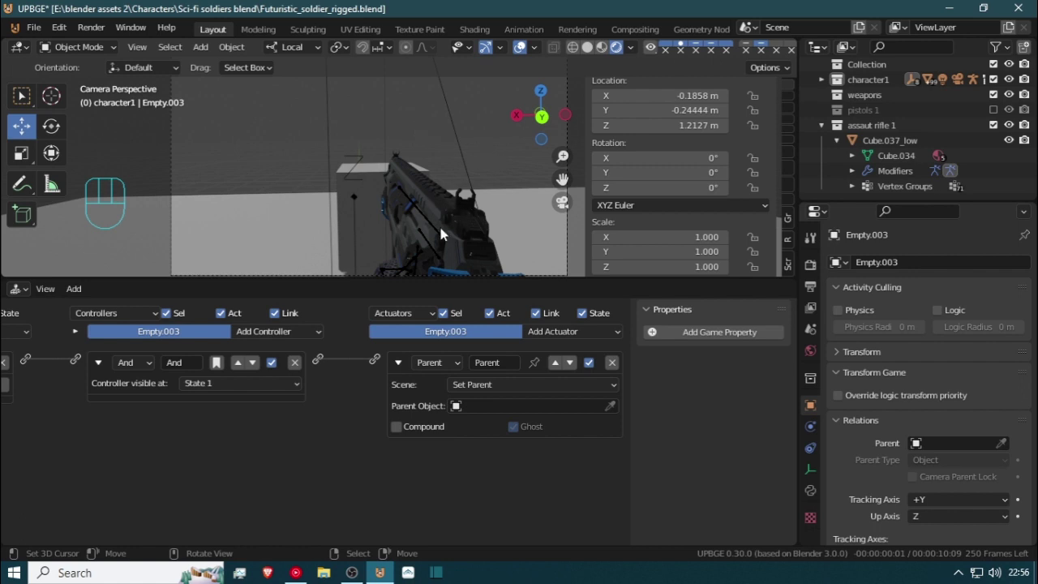
Put the metarig in Pose Mode and select the main as bone running along the rifle
{"action": "left_click", "coordinate": [413, 255]}
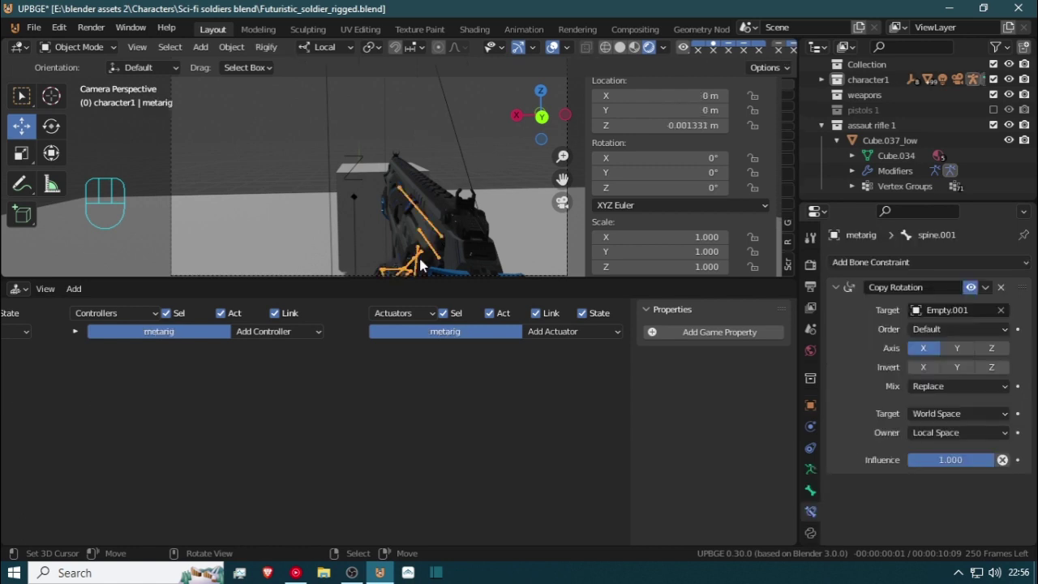
{"action": "key", "text": "ctrl+Tab"}
{"action": "middle_click_drag", "start_coordinate": [430, 261], "coordinate": [527, 243]}
{"action": "scroll", "coordinate": [424, 238], "scroll_direction": "up", "scroll_amount": 3}
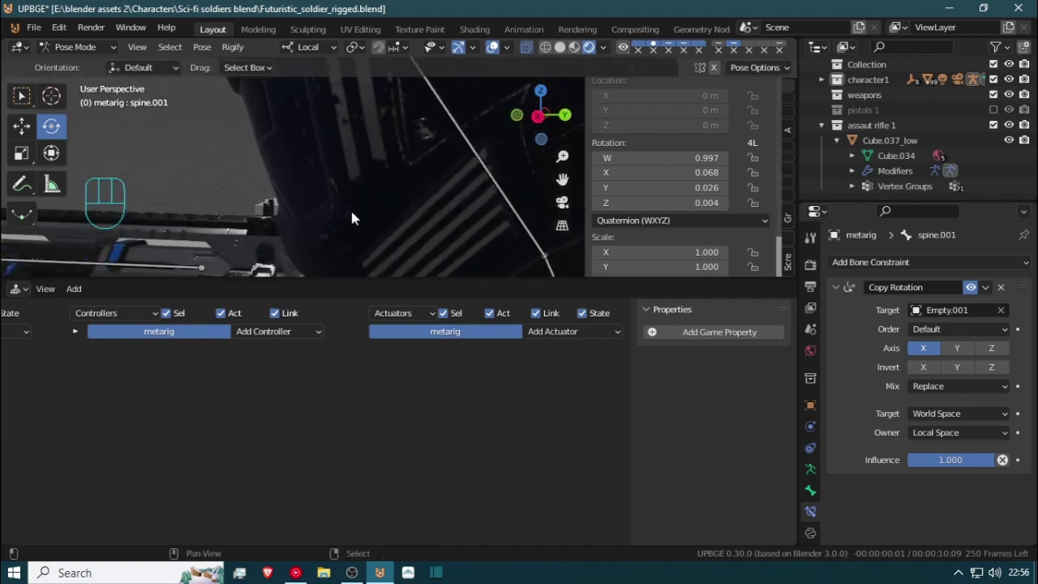
{"action": "middle_click_drag", "start_coordinate": [256, 209], "coordinate": [404, 84], "text": "shift"}
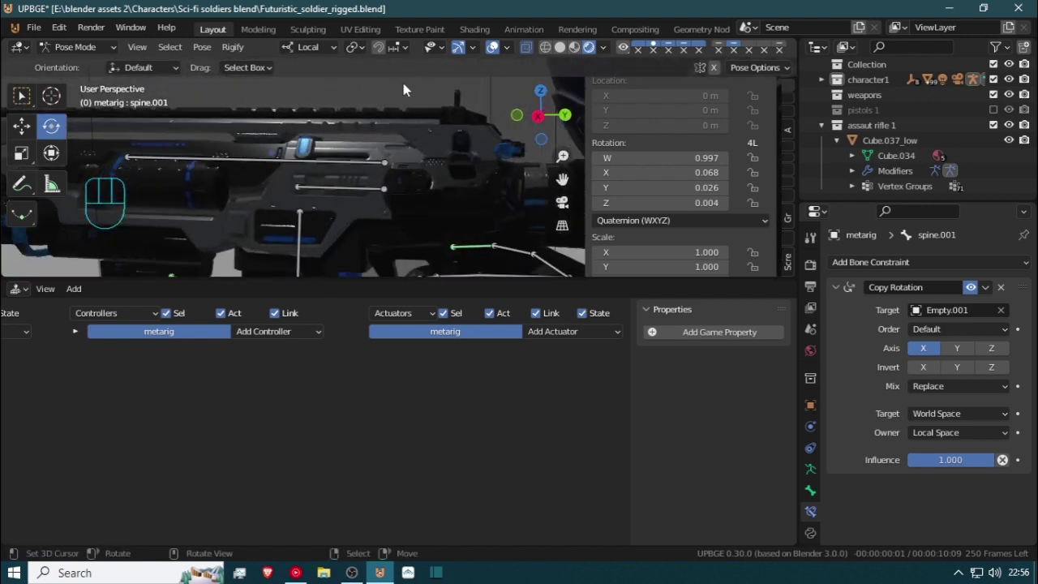
{"action": "left_click", "coordinate": [361, 165]}
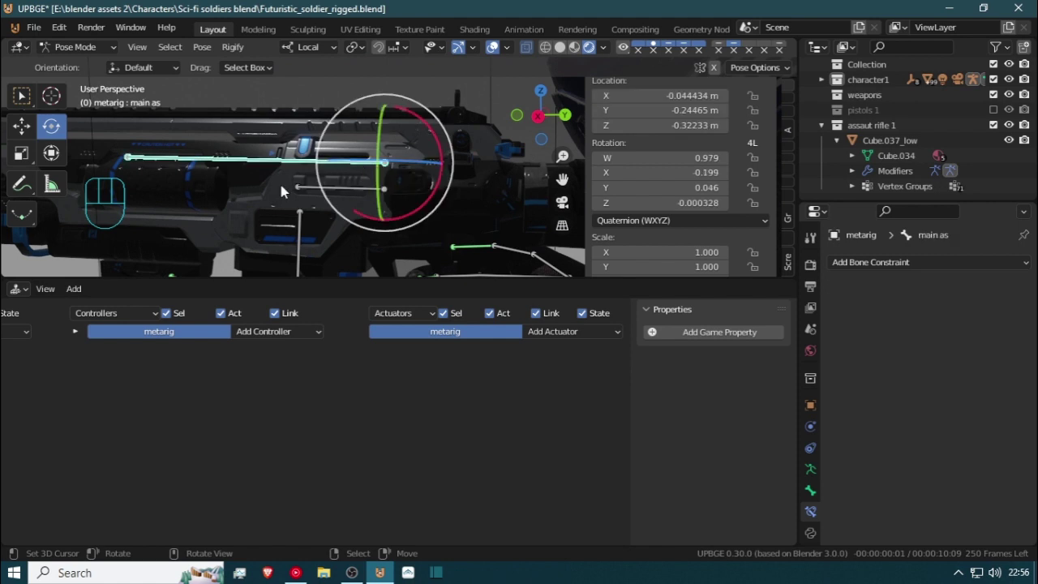
Check the names of the rifle's bones in the bone properties, from the main as bone to the as mag bone
{"action": "middle_click_drag", "start_coordinate": [361, 167], "coordinate": [391, 156]}
{"action": "middle_click_drag", "start_coordinate": [272, 177], "coordinate": [171, 183], "text": "shift"}
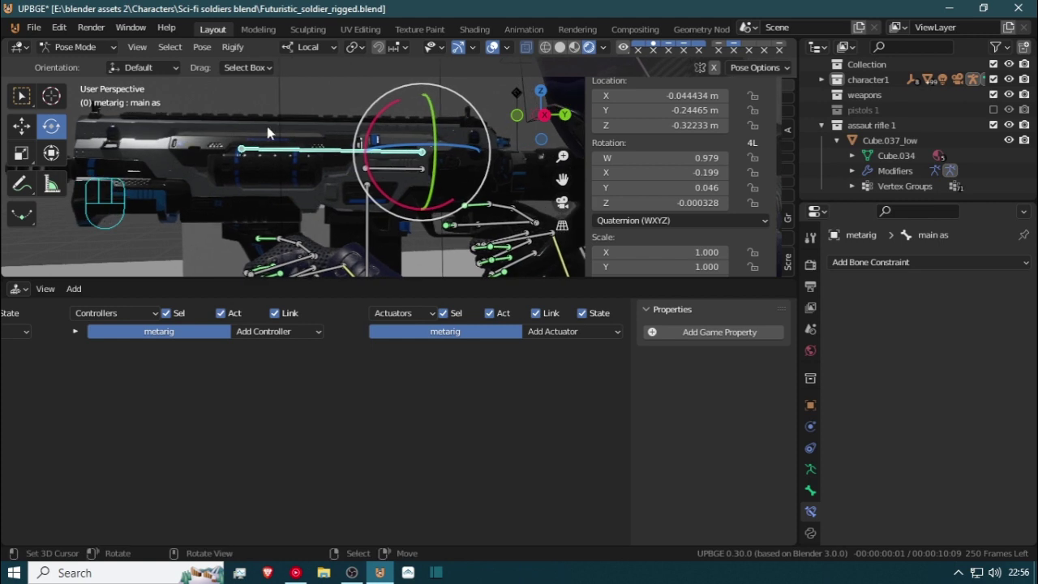
{"action": "left_click", "coordinate": [810, 489]}
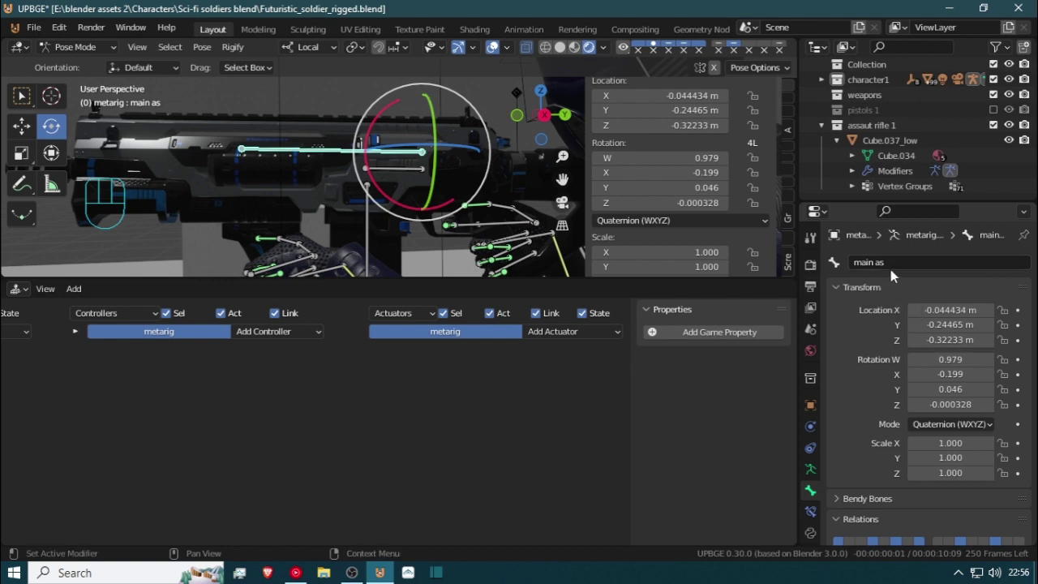
{"action": "left_click", "coordinate": [395, 172]}
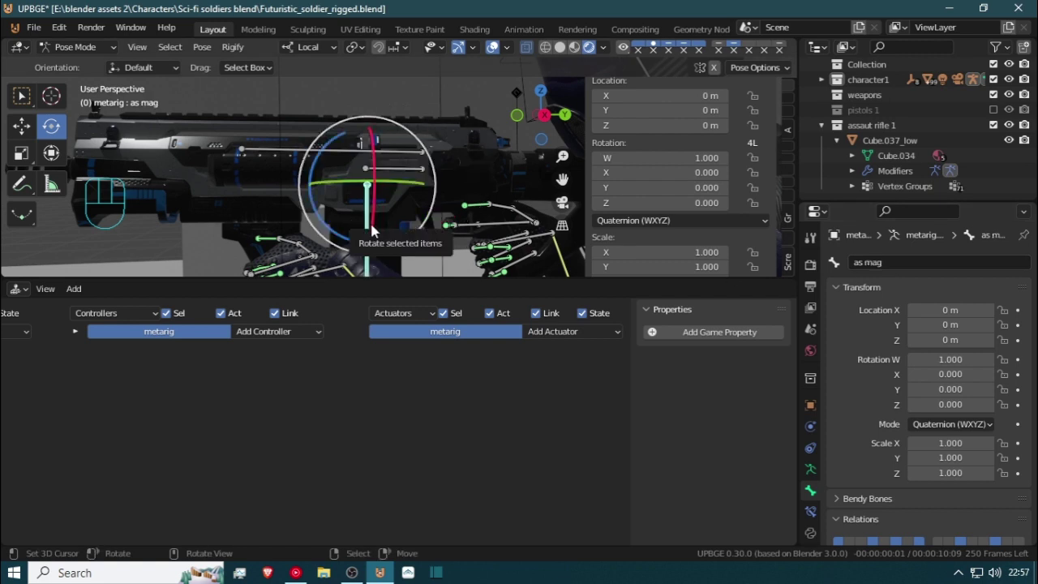
{"action": "left_click", "coordinate": [328, 243]}
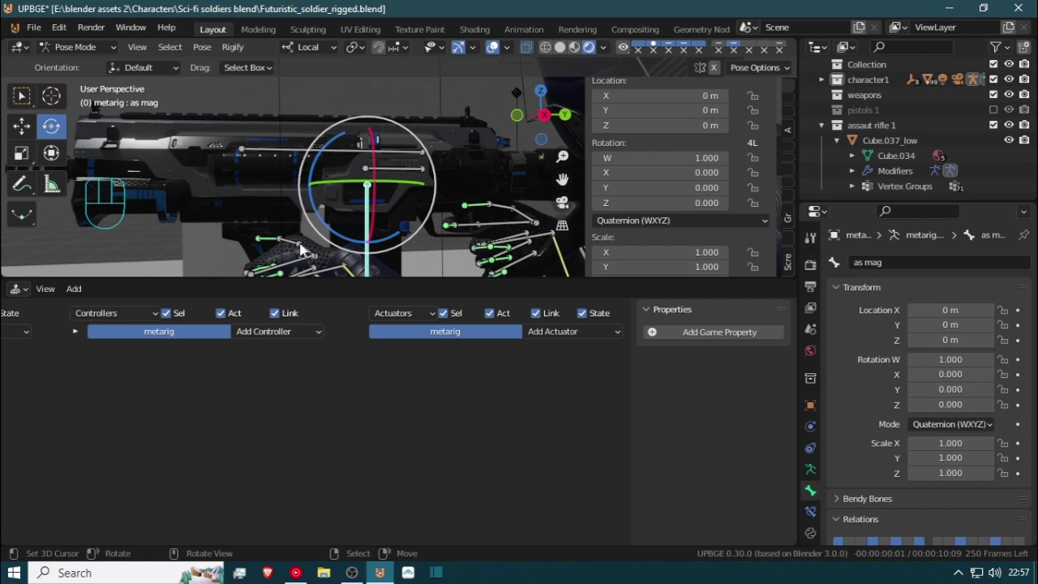
Return to Object Mode, filter the rifle mesh's vertex groups by "AS", and delete all unlocked groups
{"action": "key", "text": "ctrl+Tab"}
{"action": "right_click", "coordinate": [249, 189]}
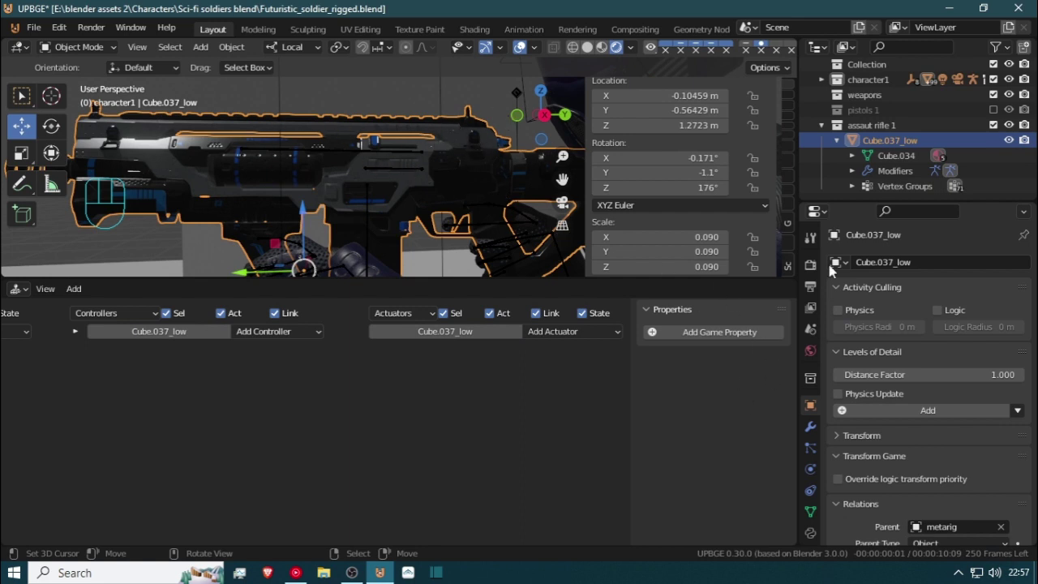
{"action": "left_click", "coordinate": [810, 512]}
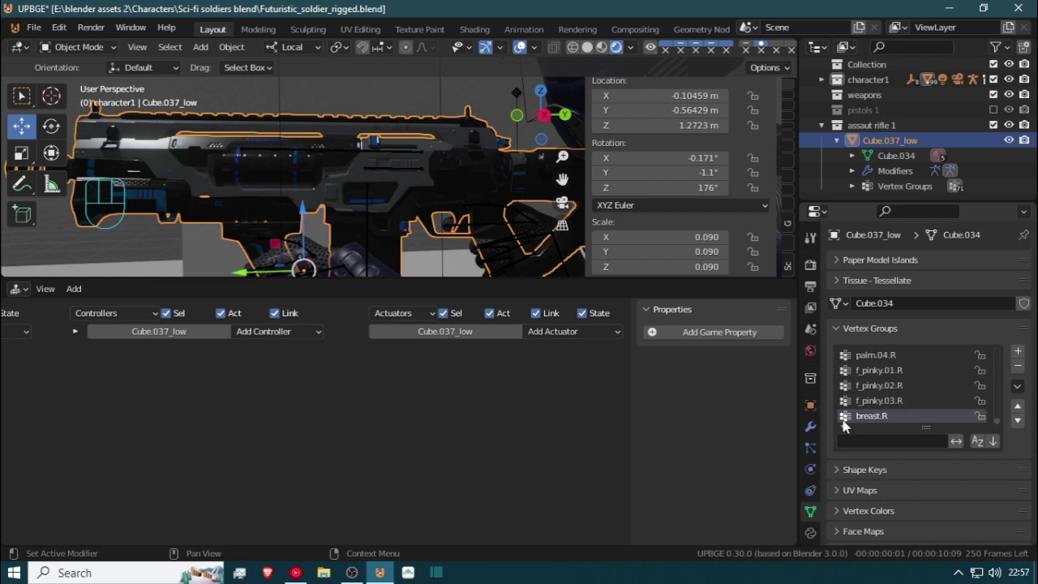
{"action": "left_click", "coordinate": [866, 439]}
{"action": "type", "text": "AS"}
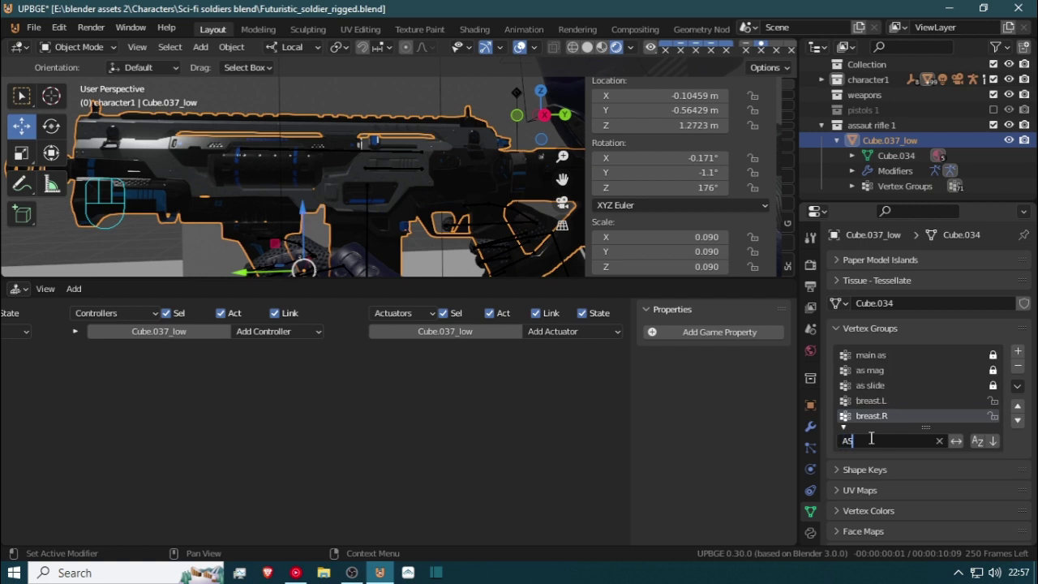
{"action": "key", "text": "Return"}
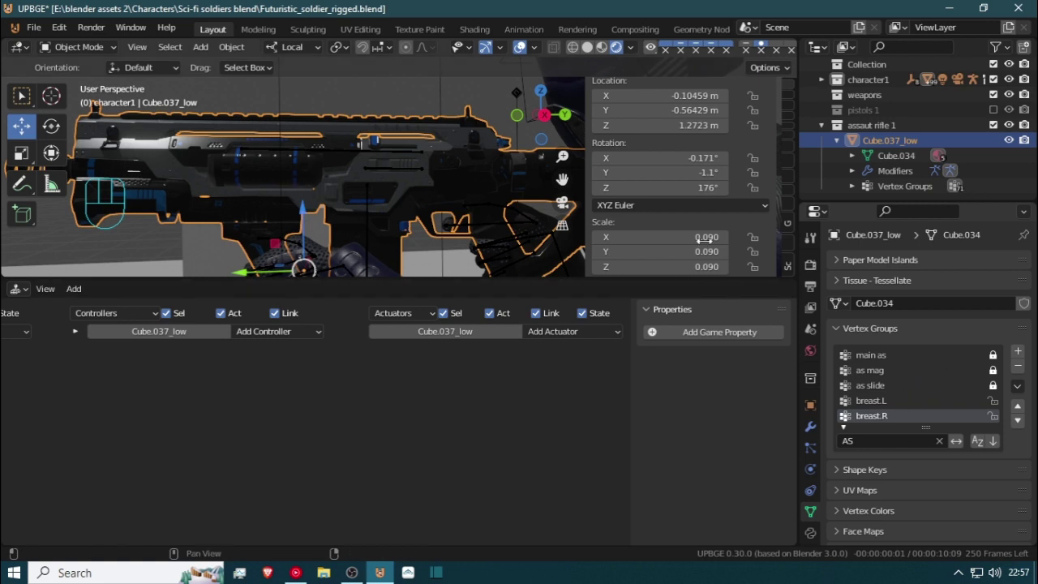
{"action": "left_click", "coordinate": [1017, 386]}
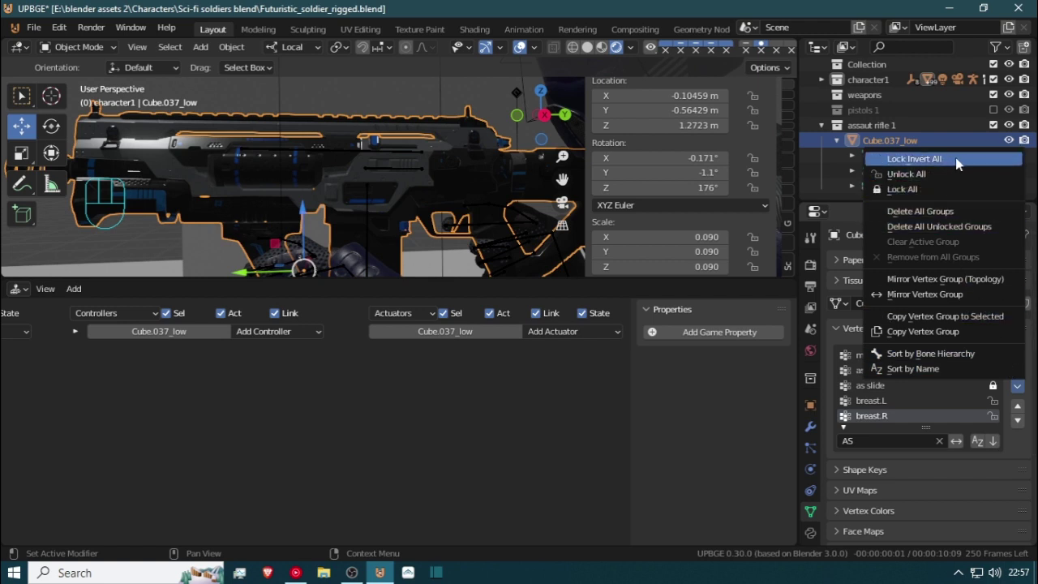
{"action": "left_click", "coordinate": [983, 228]}
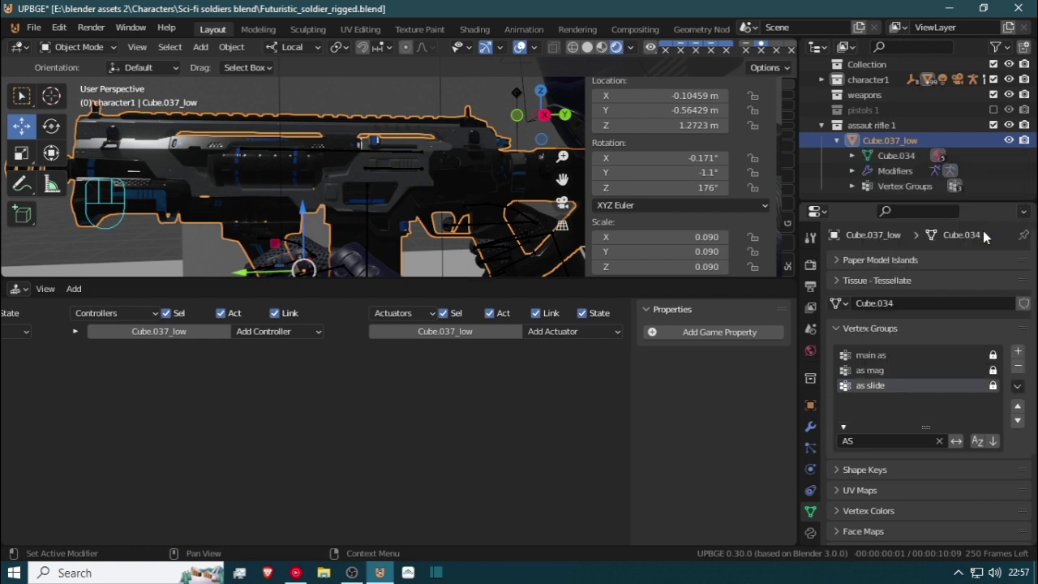
{"action": "scroll", "coordinate": [401, 160], "scroll_direction": "down", "scroll_amount": 5}
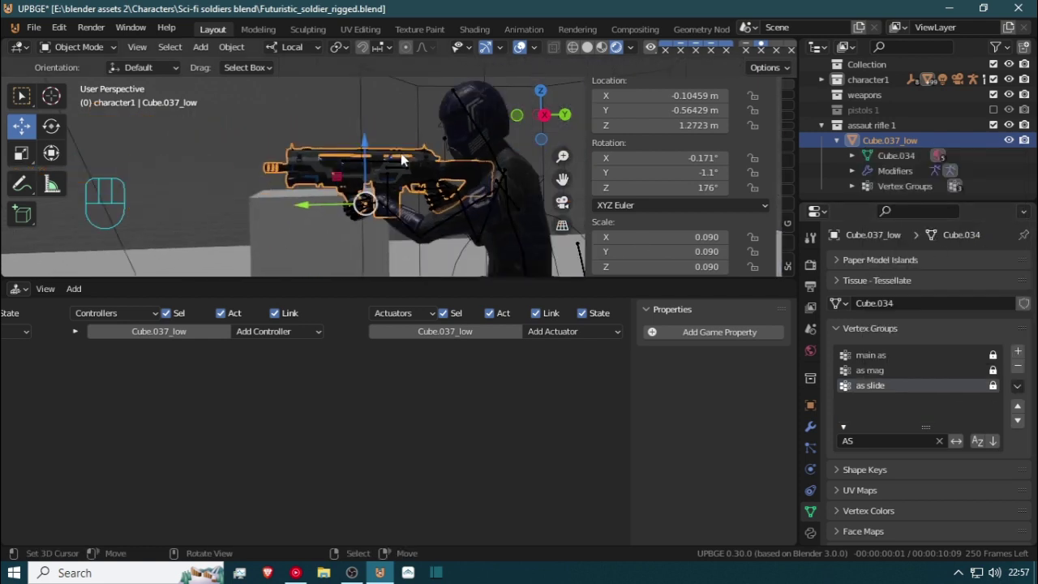
{"action": "scroll", "coordinate": [402, 160], "scroll_direction": "up", "scroll_amount": 3}
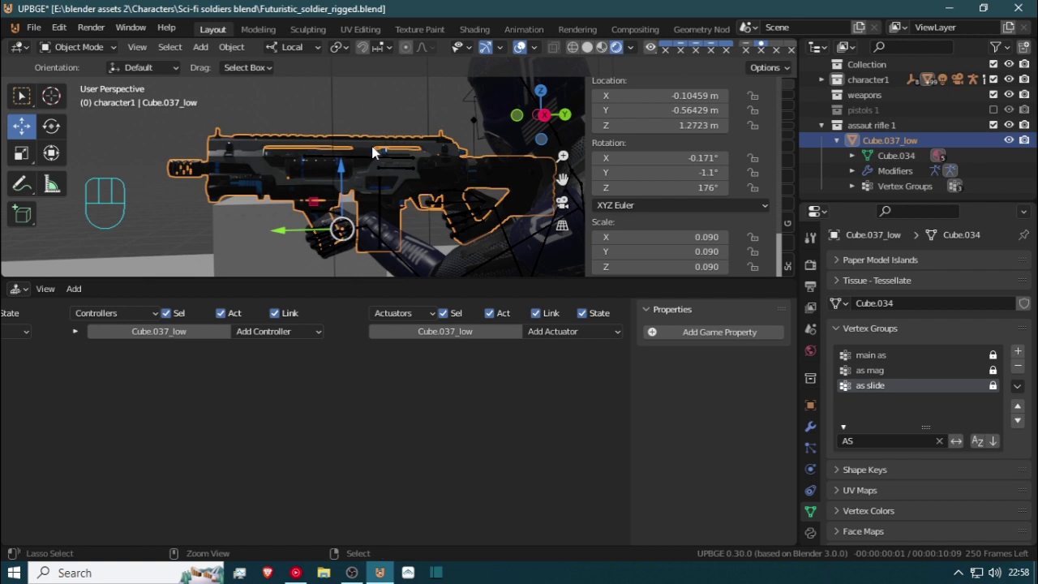
{"action": "key", "text": "ctrl+p"}
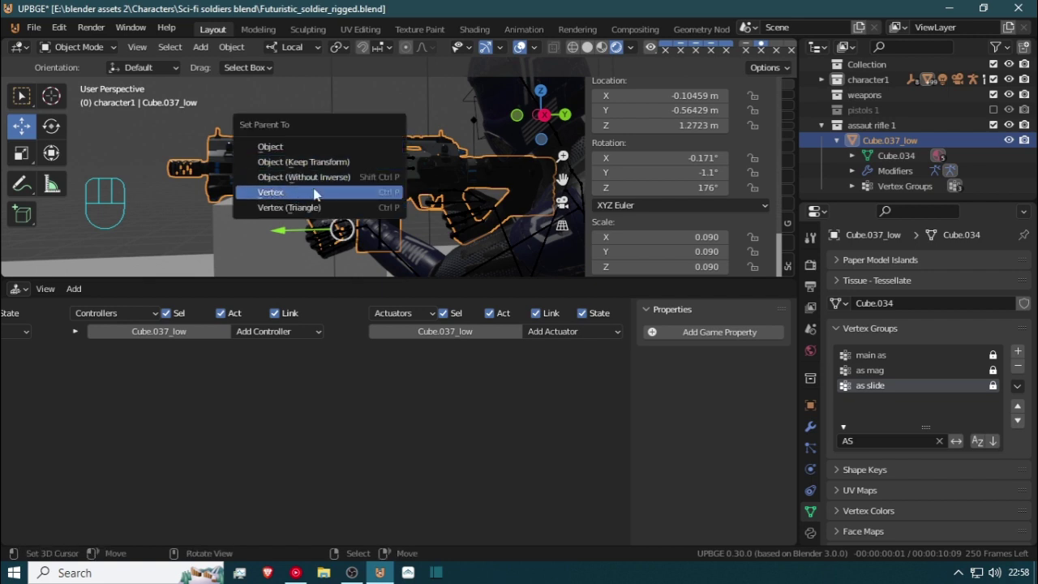
{"action": "left_click", "coordinate": [365, 161]}
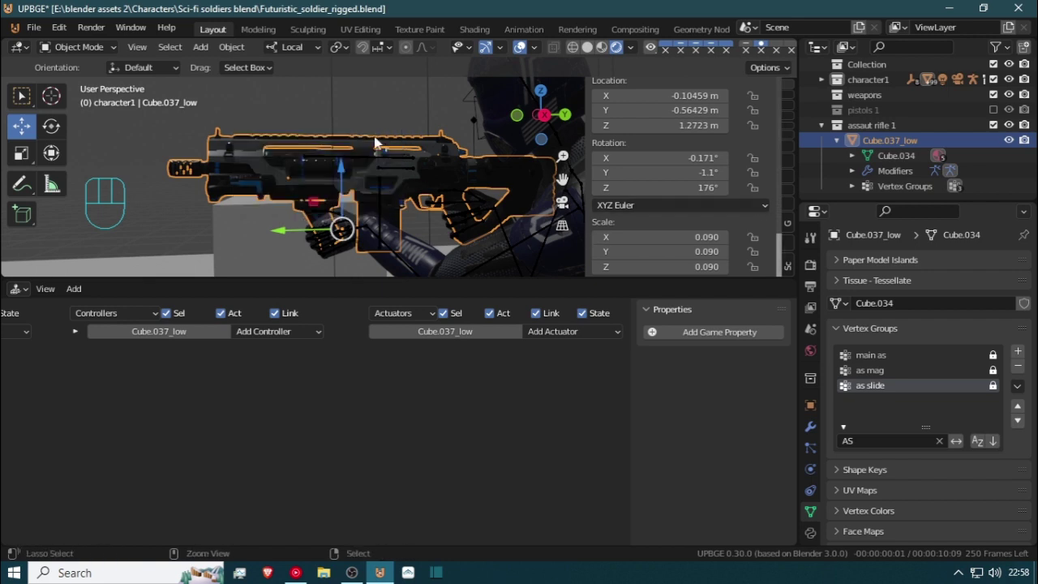
{"action": "key", "text": "ctrl+p"}
{"action": "left_click", "coordinate": [378, 186]}
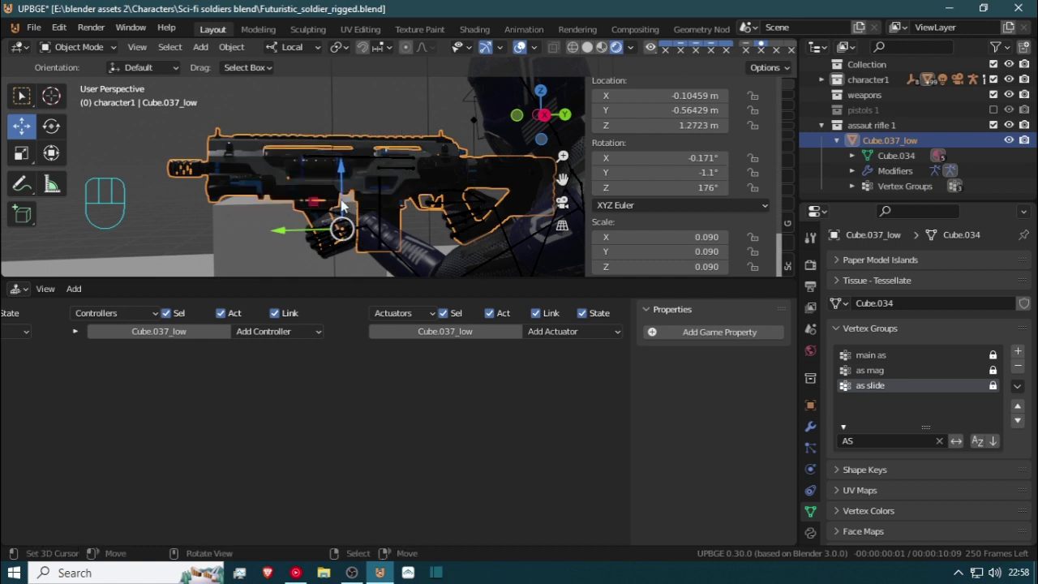
Select the rifle mesh together with the metarig and bring up the parenting options
{"action": "left_click", "coordinate": [388, 158], "text": "shift"}
{"action": "left_click", "coordinate": [385, 145], "text": "shift"}
{"action": "left_click", "coordinate": [384, 166], "text": "shift"}
{"action": "key", "text": "ctrl+p"}
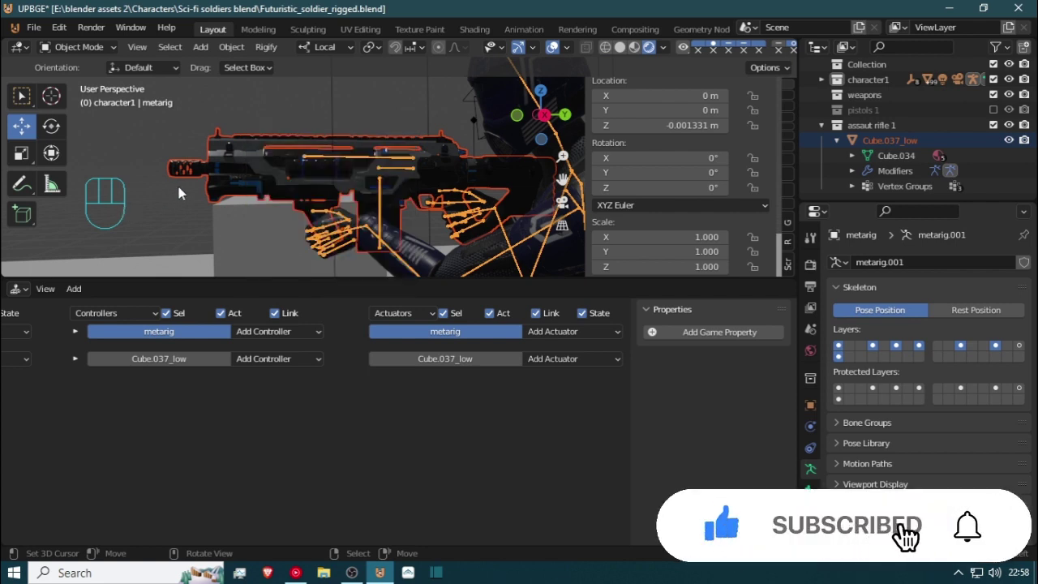
{"action": "scroll", "coordinate": [188, 174], "scroll_direction": "down", "scroll_amount": 2}
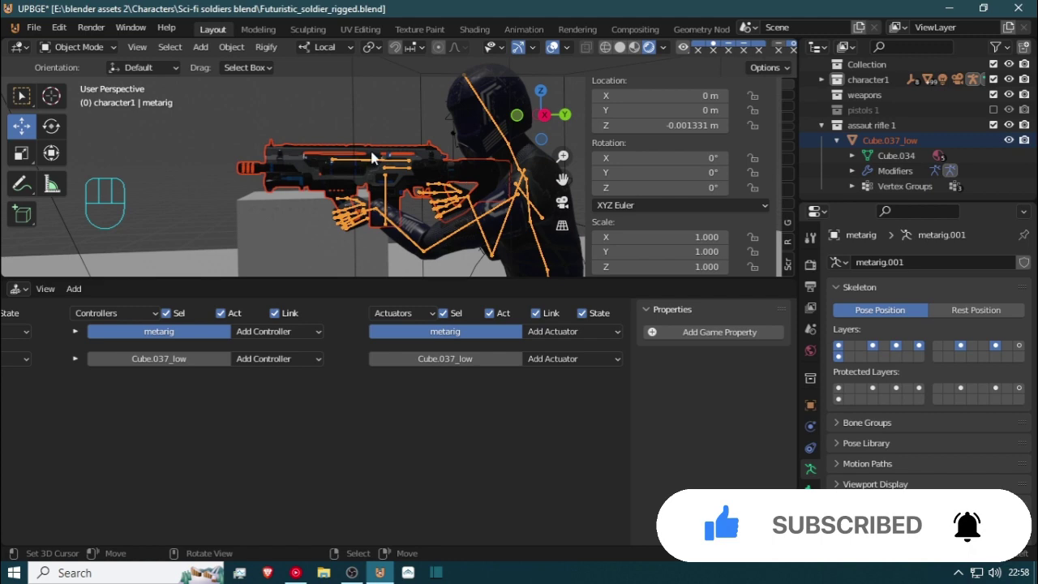
Switch from the rifle mesh to the metarig in Pose Mode and examine the main as bone beside the rifle
{"action": "left_click", "coordinate": [386, 168]}
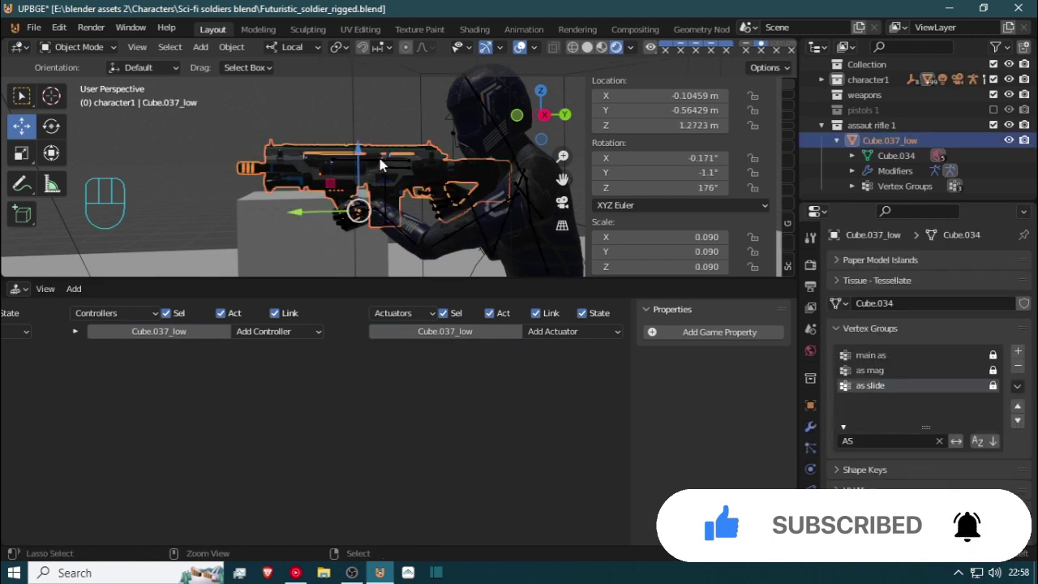
{"action": "key", "text": "ctrl+Tab"}
{"action": "key", "text": "ctrl+Tab"}
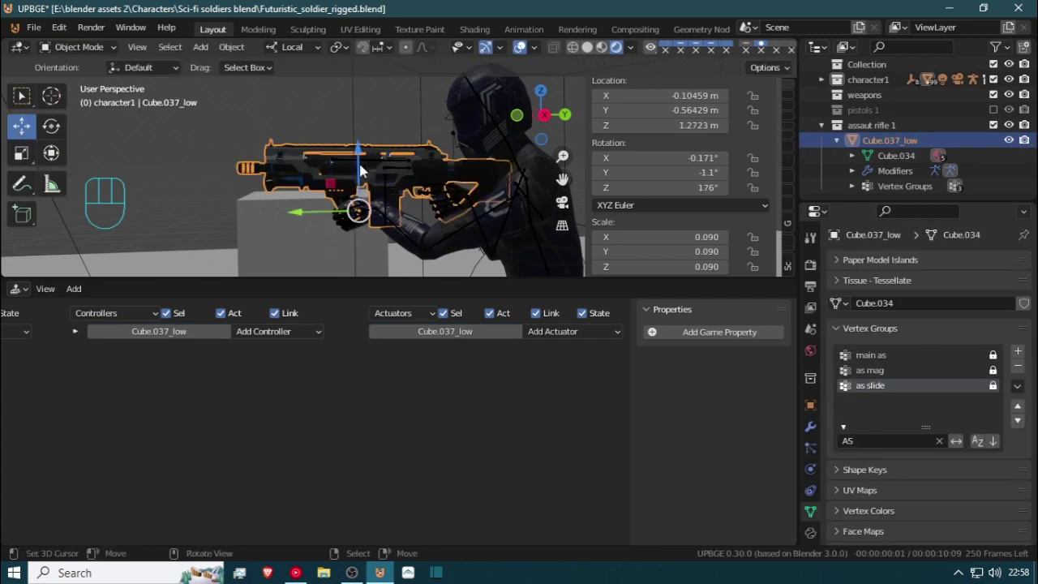
{"action": "left_click", "coordinate": [368, 168]}
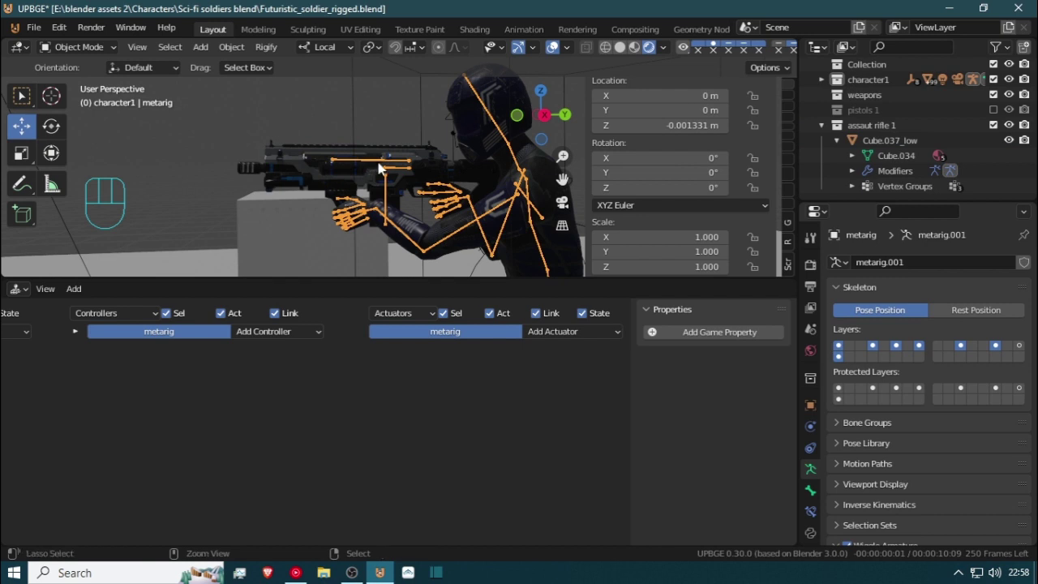
{"action": "key", "text": "ctrl+Tab"}
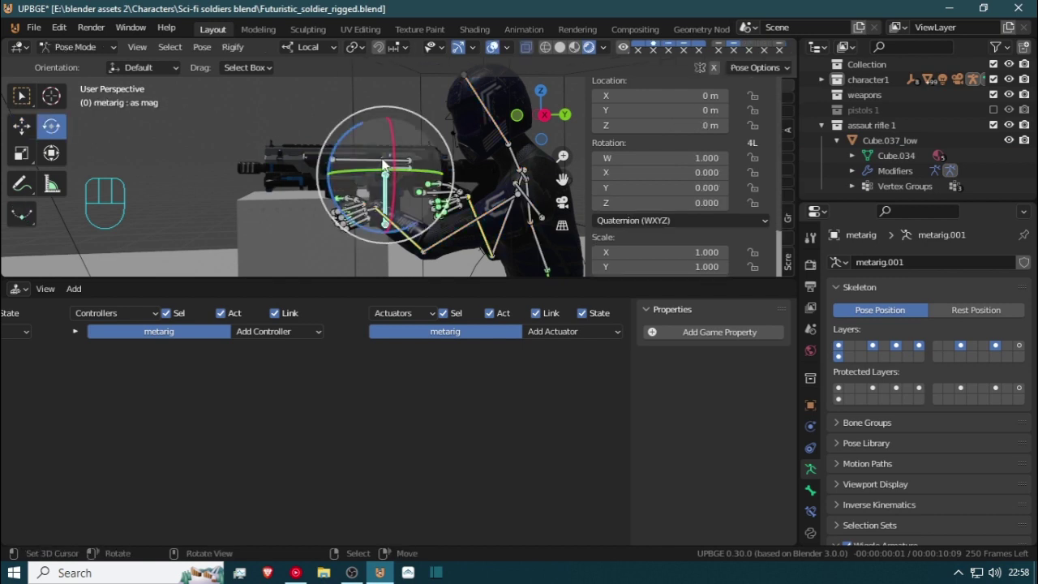
{"action": "mouse_move", "coordinate": [382, 160]}
{"action": "right_mouse_down"}
{"action": "mouse_move", "coordinate": [383, 134]}
{"action": "mouse_move", "coordinate": [389, 142]}
{"action": "right_mouse_up"}
{"action": "middle_click_drag", "start_coordinate": [388, 141], "coordinate": [445, 152]}
{"action": "scroll", "coordinate": [445, 153], "scroll_direction": "up", "scroll_amount": 4}
{"action": "middle_click_drag", "start_coordinate": [350, 207], "coordinate": [302, 183], "text": "shift"}
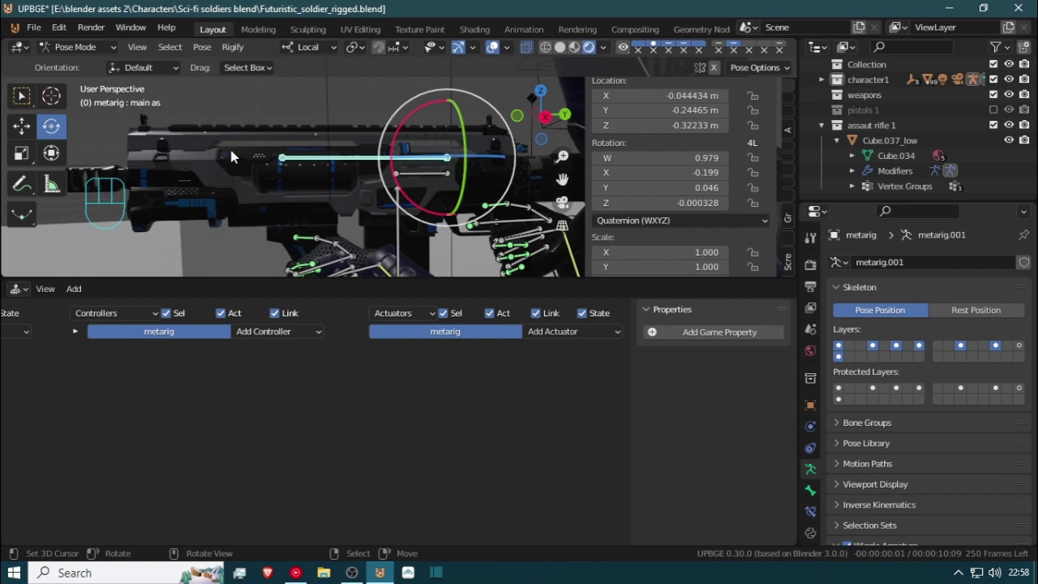
Enter Edit Mode on the rifle mesh and test-move the selected magazine geometry, cancelling the move
{"action": "key", "text": "ctrl+Tab"}
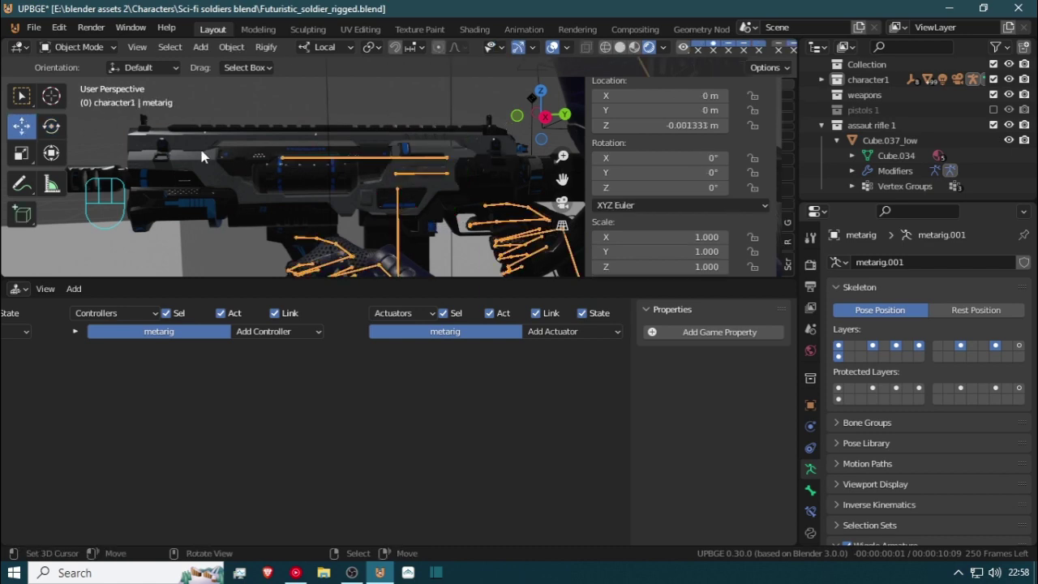
{"action": "left_click", "coordinate": [202, 152]}
{"action": "key", "text": "Tab"}
{"action": "scroll", "coordinate": [269, 213], "scroll_direction": "down", "scroll_amount": 4}
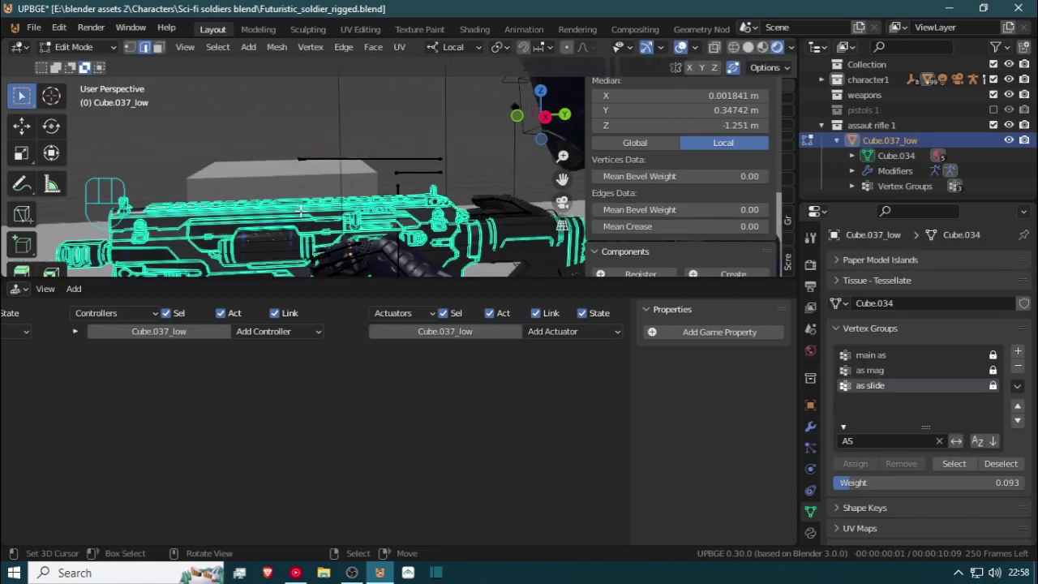
{"action": "middle_click_drag", "start_coordinate": [269, 214], "coordinate": [317, 107]}
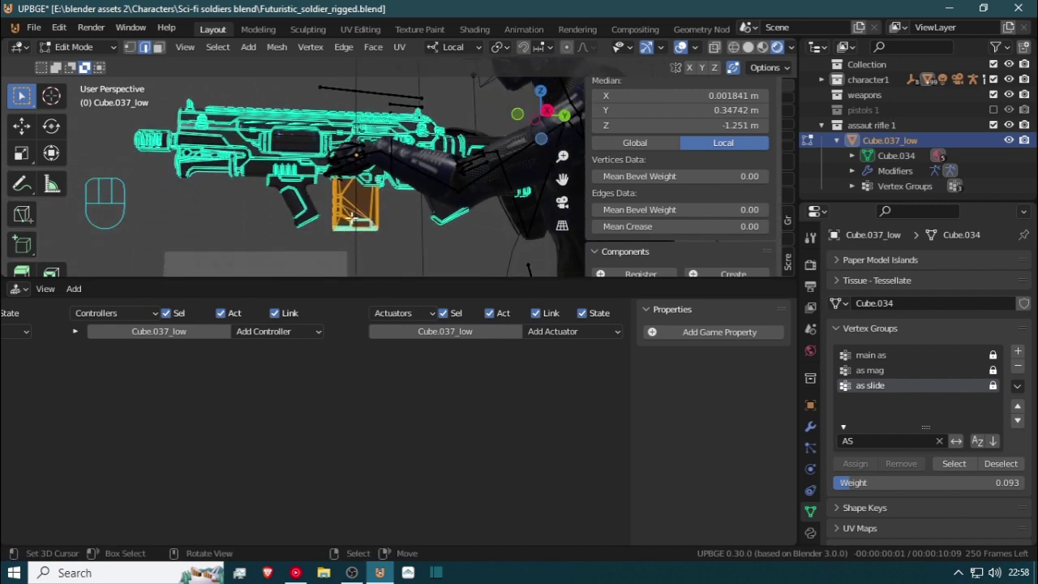
{"action": "key", "text": "g"}
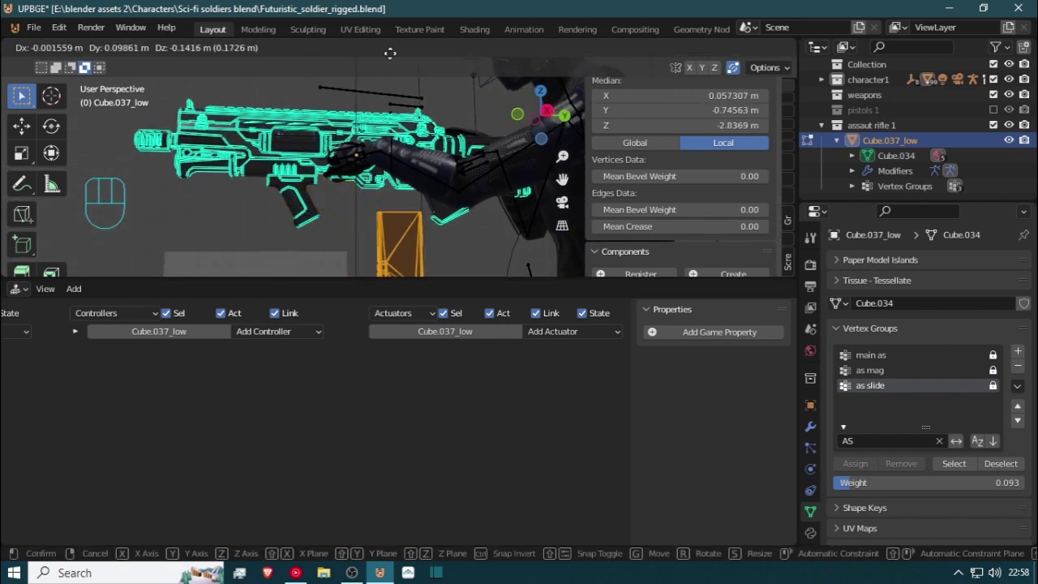
{"action": "right_click", "coordinate": [352, 252]}
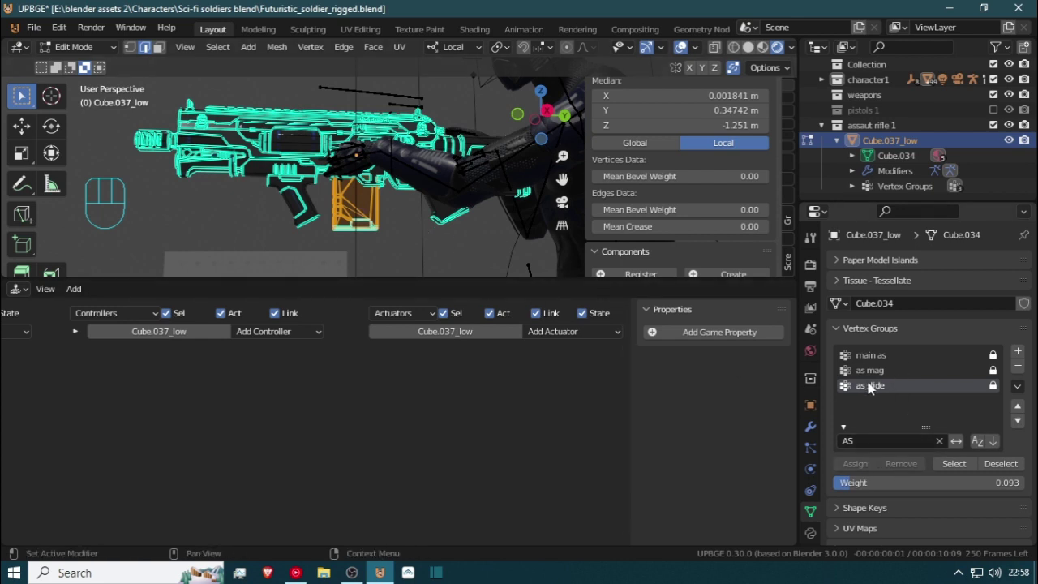
Add the as slide vertex group's geometry to the selection and test-move it, cancelling the move
{"action": "left_click", "coordinate": [964, 468]}
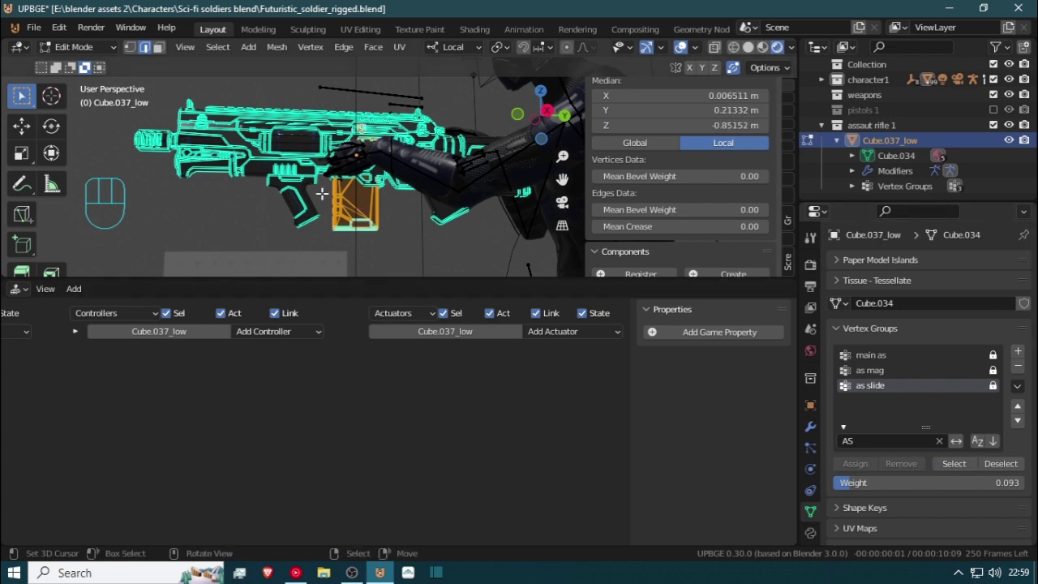
{"action": "middle_click_drag", "start_coordinate": [398, 260], "coordinate": [546, 211]}
{"action": "key", "text": "g"}
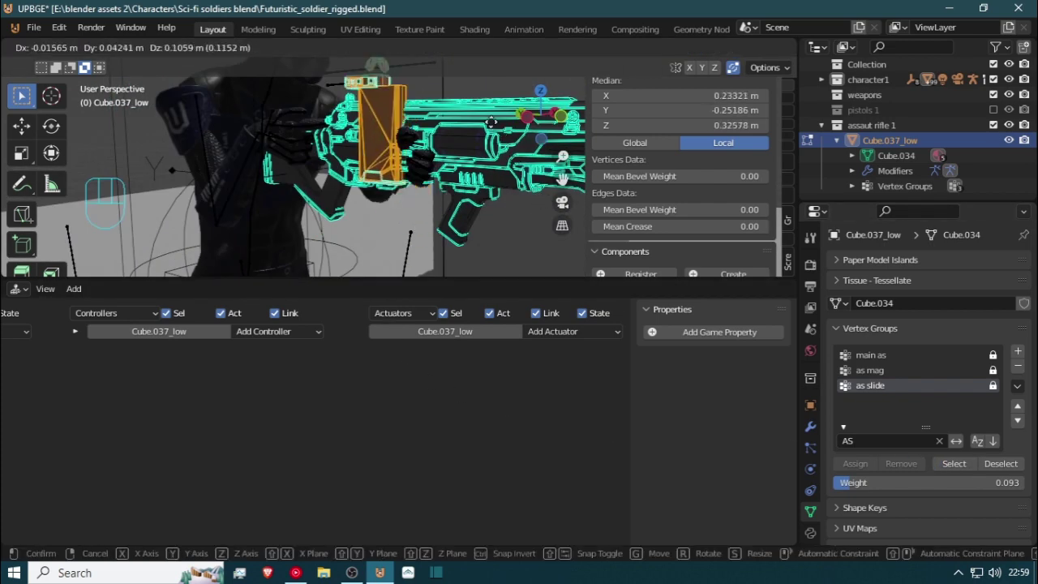
{"action": "right_click", "coordinate": [537, 94]}
Invert the mesh selection so it covers the rifle's main body instead of the magazine and slide
{"action": "middle_click_drag", "start_coordinate": [398, 86], "coordinate": [477, 102]}
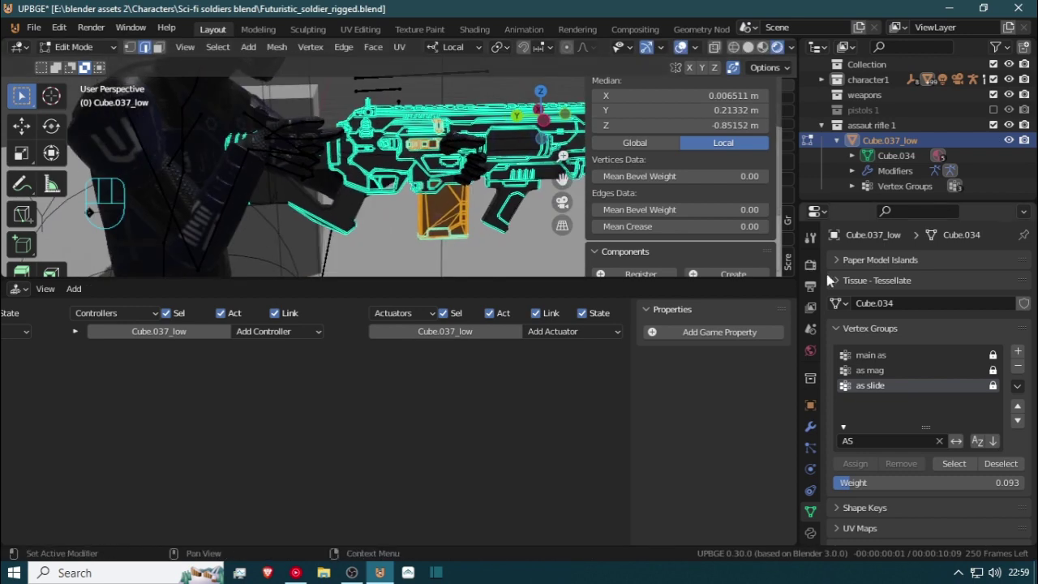
{"action": "key", "text": "ctrl+i"}
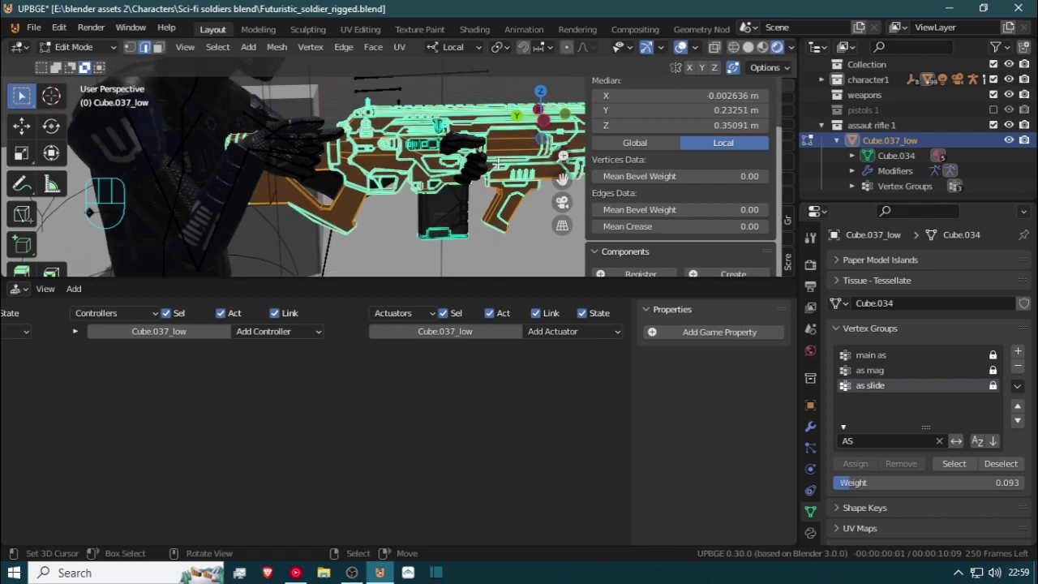
Test-move the rifle's main-body geometry, cancel the move, and return to Object Mode with the main as vertex group active
{"action": "scroll", "coordinate": [492, 167], "scroll_direction": "down", "scroll_amount": 2}
{"action": "mouse_move", "coordinate": [491, 163]}
{"action": "middle_mouse_down"}
{"action": "mouse_move", "coordinate": [375, 163]}
{"action": "mouse_move", "coordinate": [494, 160]}
{"action": "middle_mouse_up"}
{"action": "key", "text": "g"}
{"action": "right_click", "coordinate": [486, 102]}
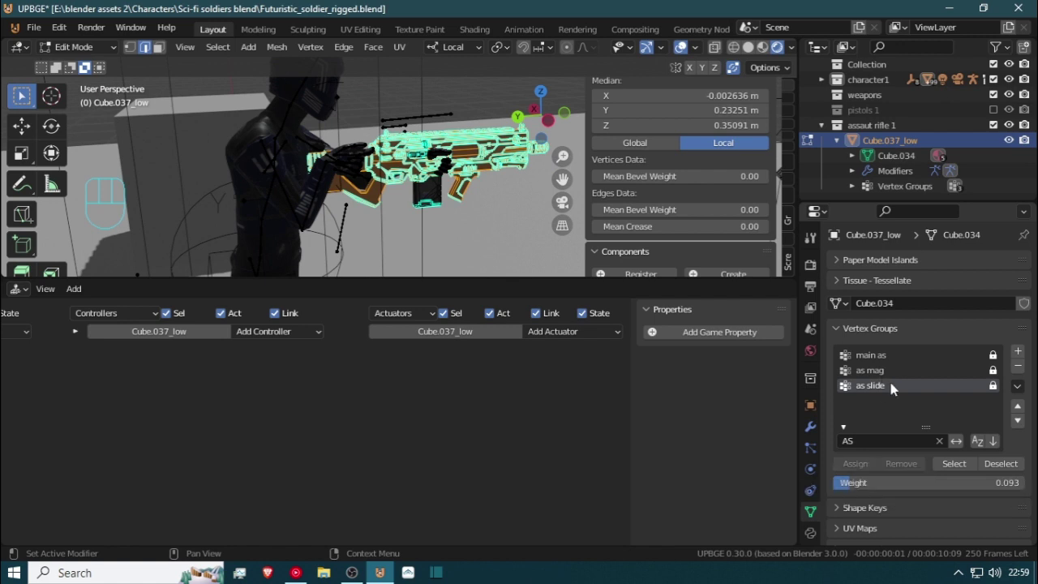
{"action": "left_click", "coordinate": [882, 357]}
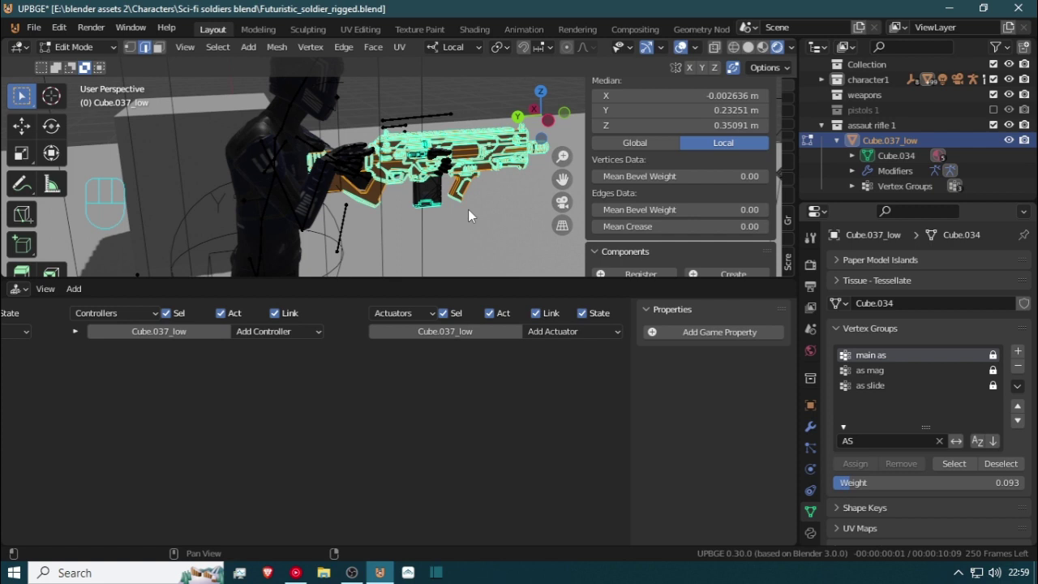
{"action": "key", "text": "Tab"}
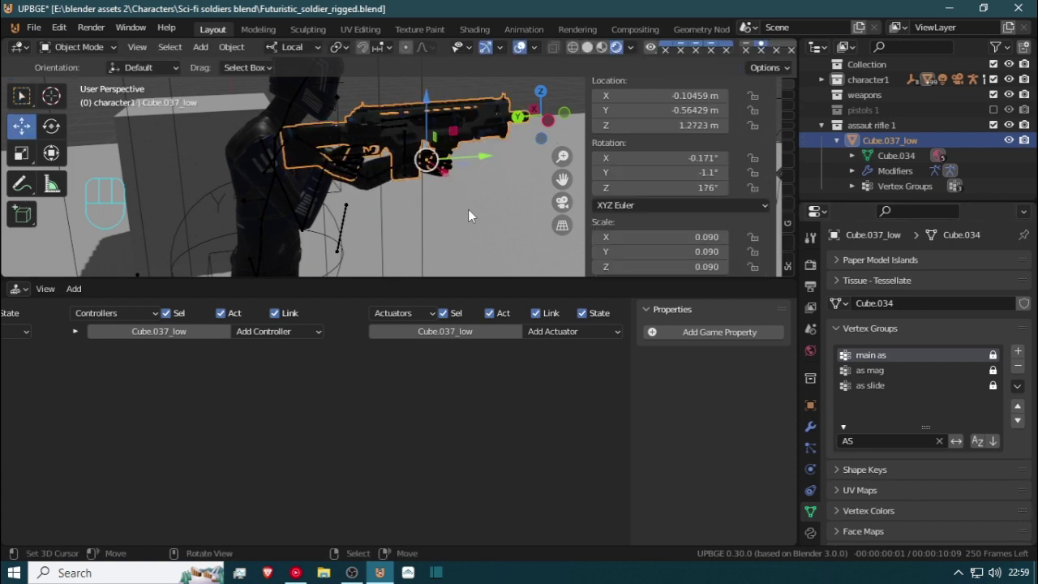
Check the rifle through the camera, then select the metarig and put it in Pose Mode with the main as bone active
{"action": "middle_click_drag", "start_coordinate": [362, 149], "coordinate": [301, 191]}
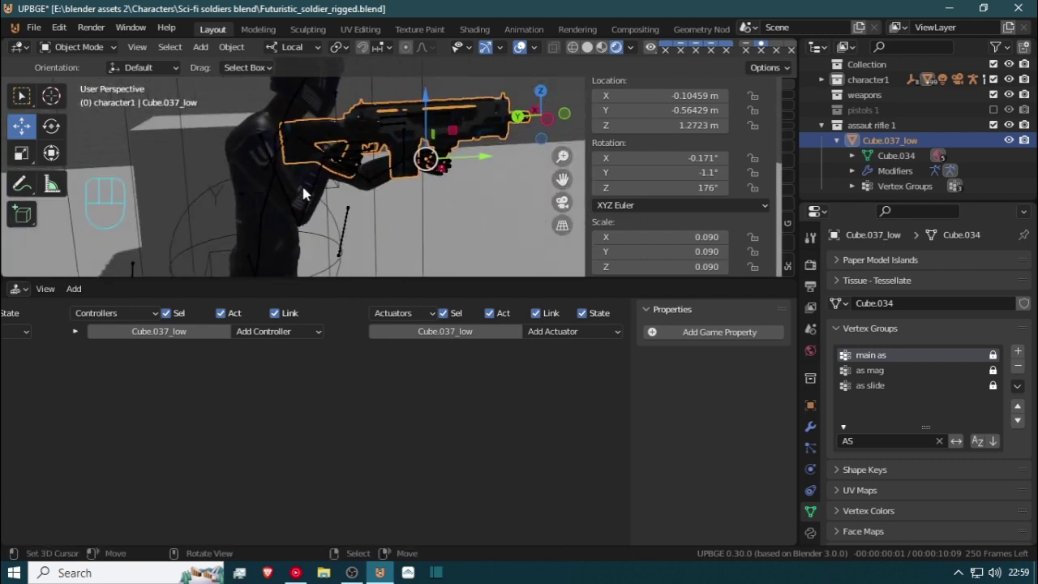
{"action": "left_click", "coordinate": [313, 199]}
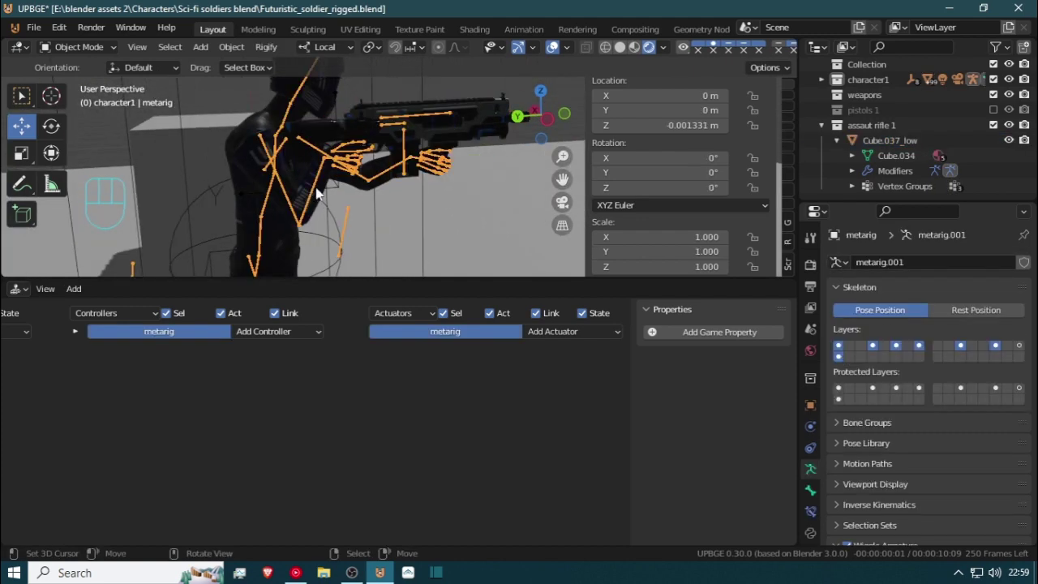
{"action": "key", "text": "KP_0"}
{"action": "scroll", "coordinate": [316, 191], "scroll_direction": "down", "scroll_amount": 2}
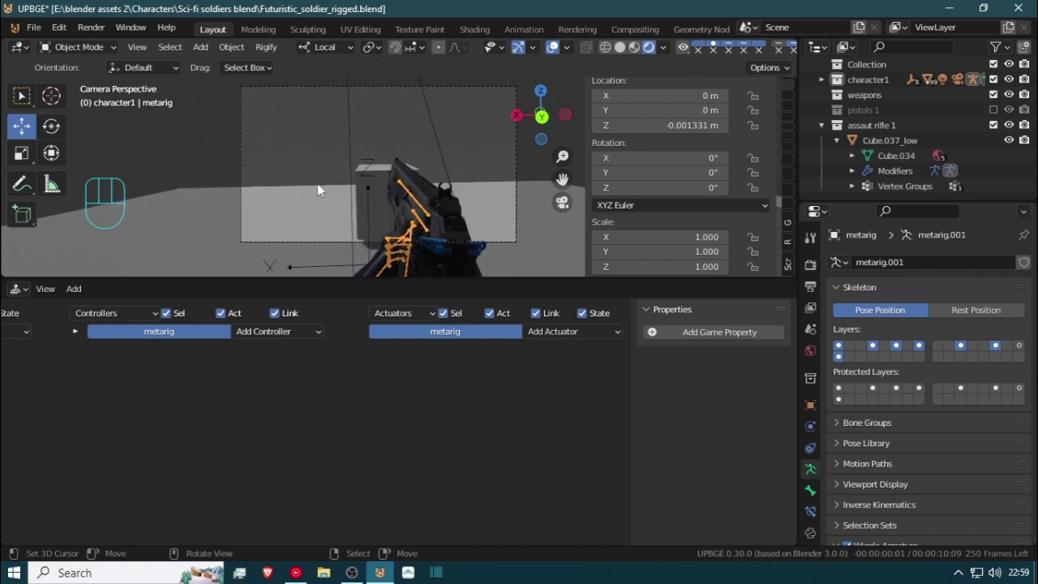
{"action": "left_click", "coordinate": [411, 193]}
{"action": "middle_click_drag", "start_coordinate": [402, 196], "coordinate": [448, 235]}
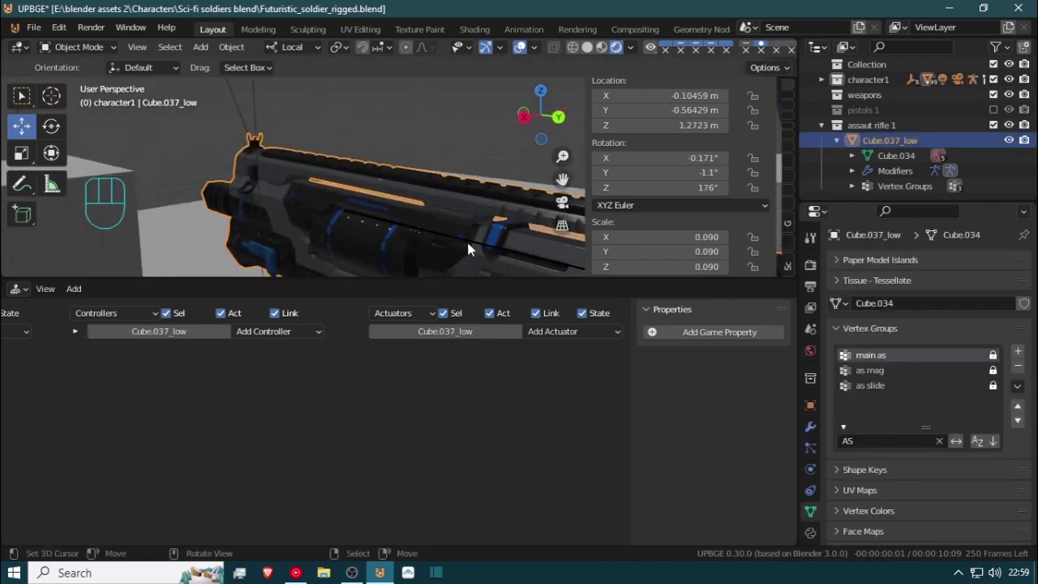
{"action": "left_click", "coordinate": [467, 242]}
{"action": "key", "text": "ctrl+Tab"}
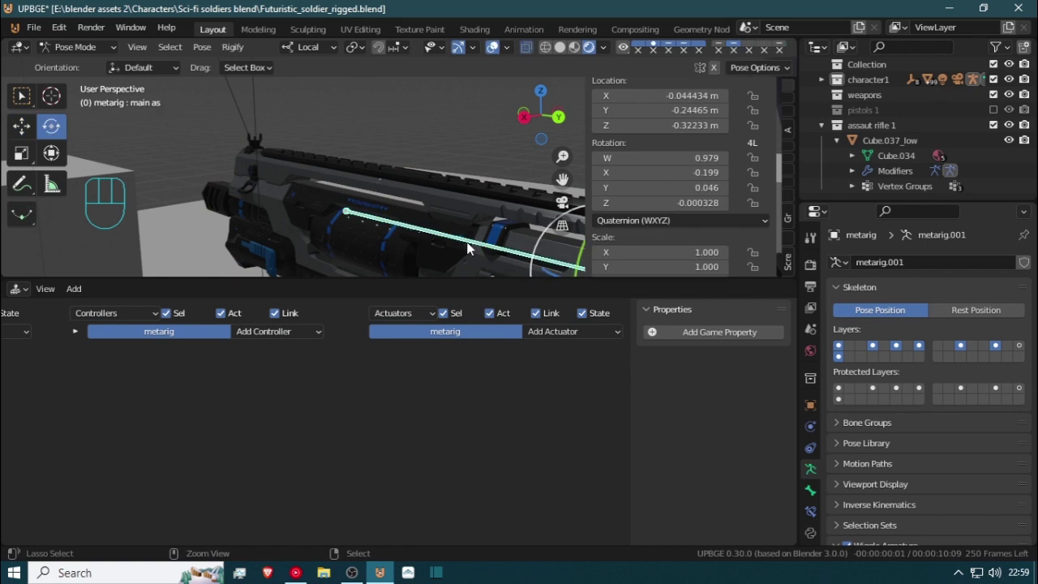
Switch the lower editor to the Timeline and set the active keying set to Location & Rotation
{"action": "left_click", "coordinate": [15, 290]}
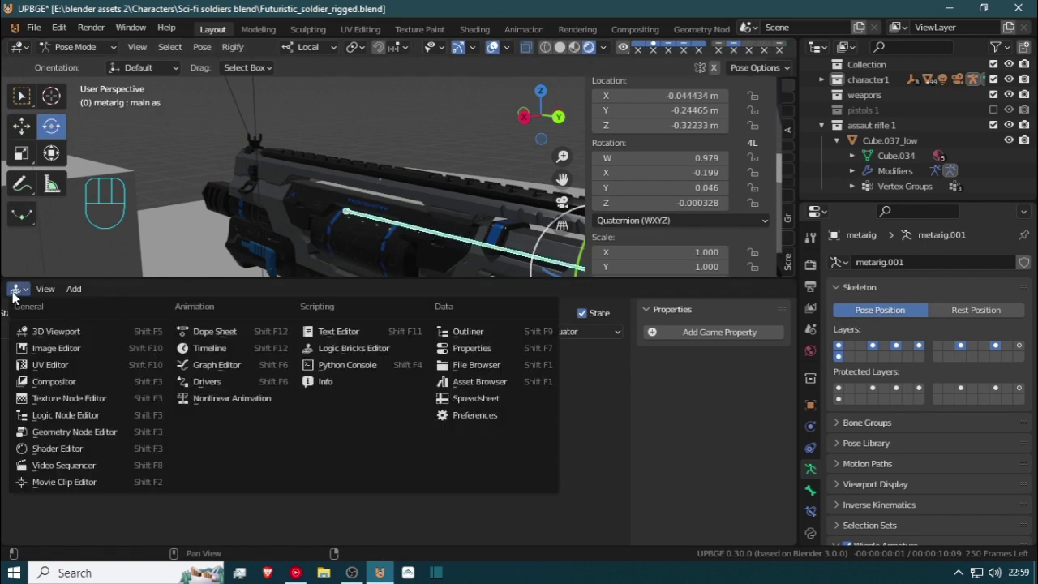
{"action": "left_click", "coordinate": [215, 333]}
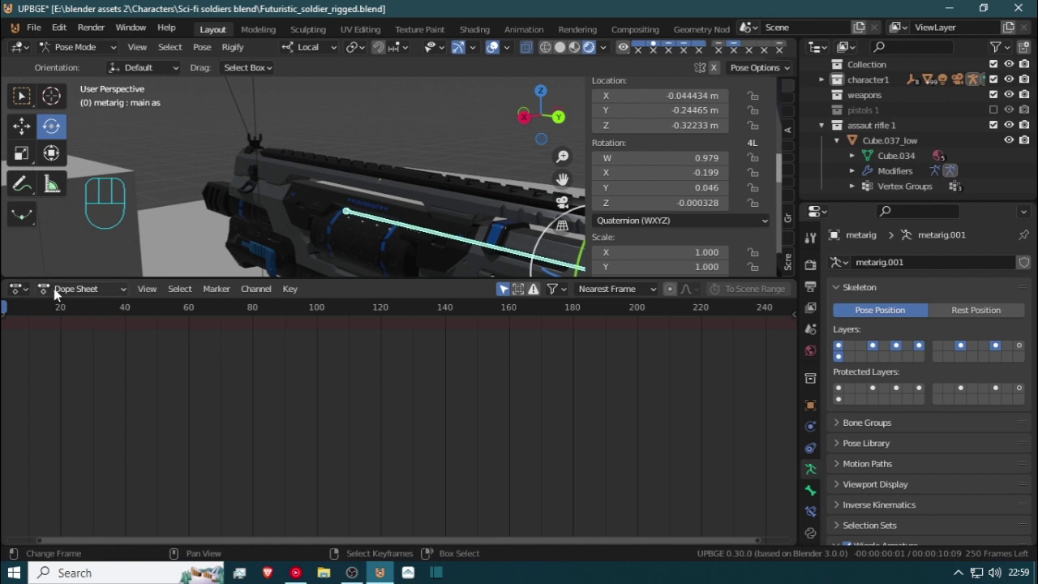
{"action": "left_click", "coordinate": [18, 290]}
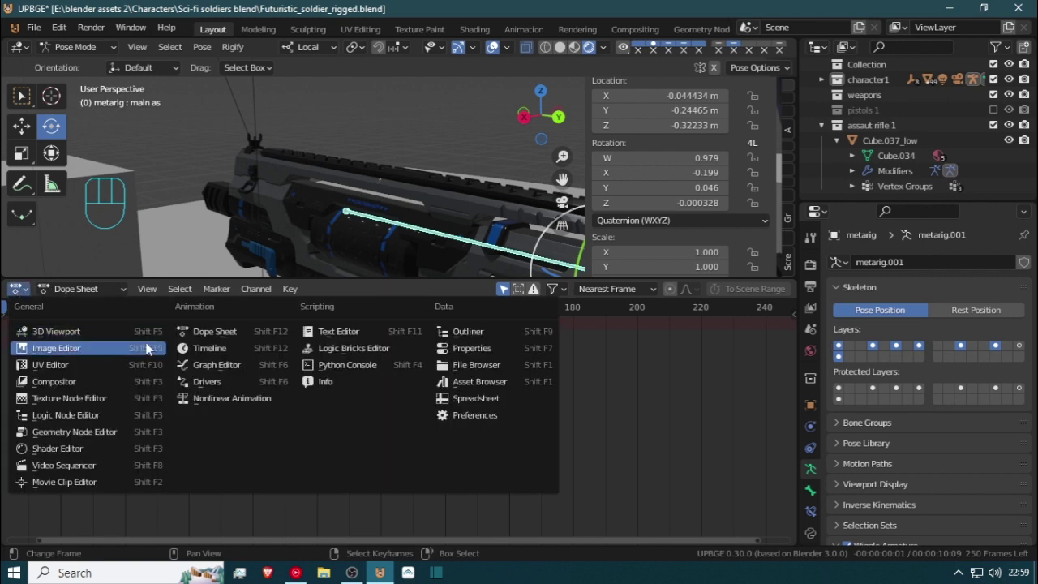
{"action": "left_click", "coordinate": [197, 347]}
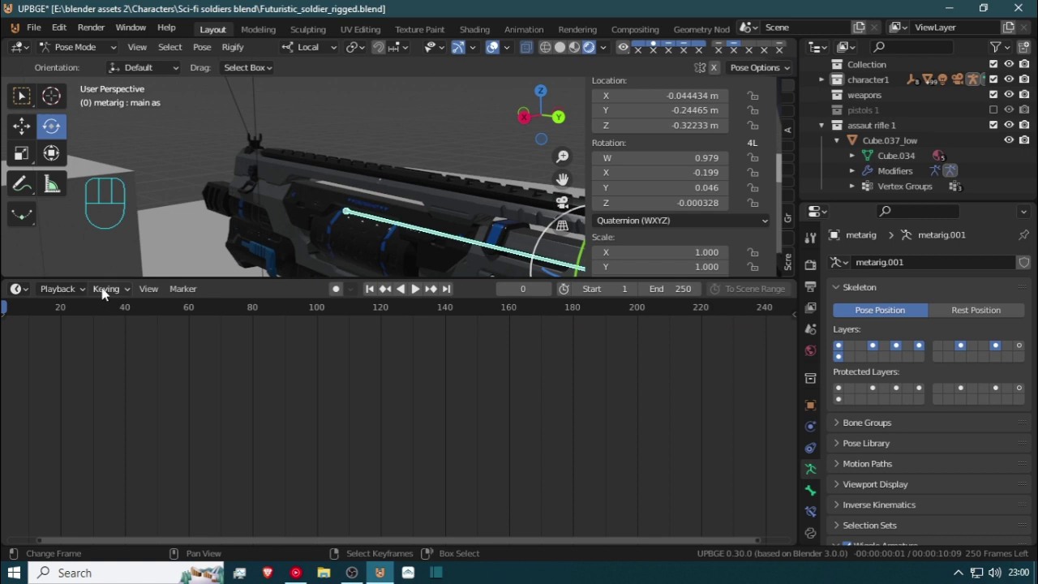
{"action": "left_click", "coordinate": [104, 289]}
{"action": "left_click", "coordinate": [104, 333]}
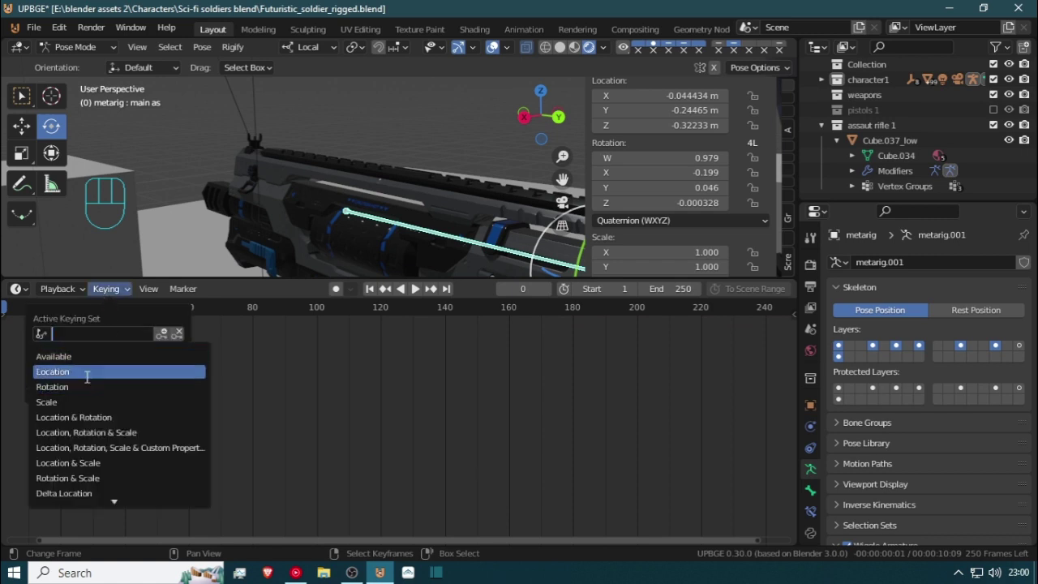
{"action": "left_click", "coordinate": [93, 427]}
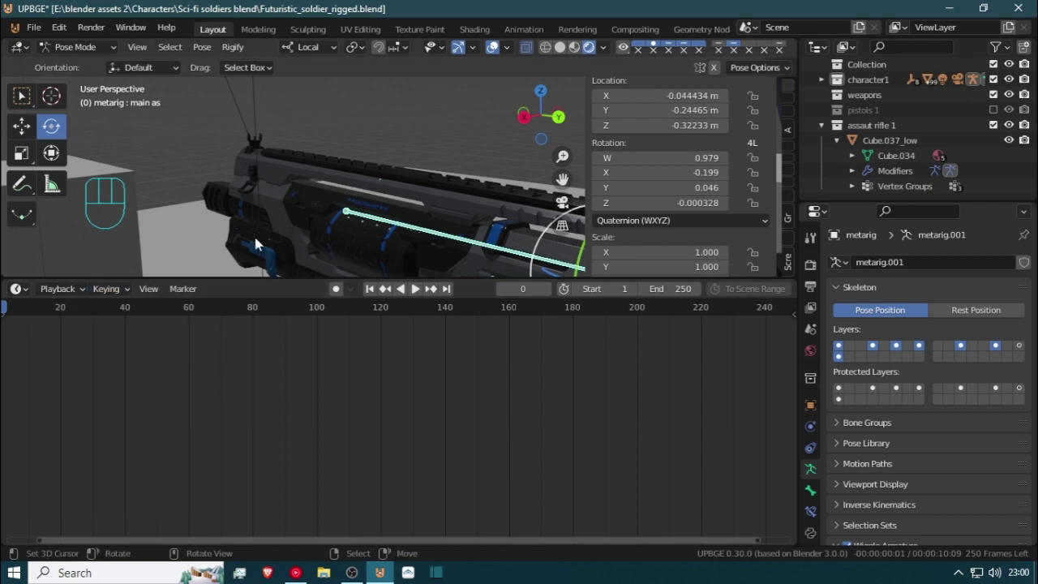
Change the lower editor to the Dope Sheet in Action Editor mode
{"action": "left_click", "coordinate": [24, 292]}
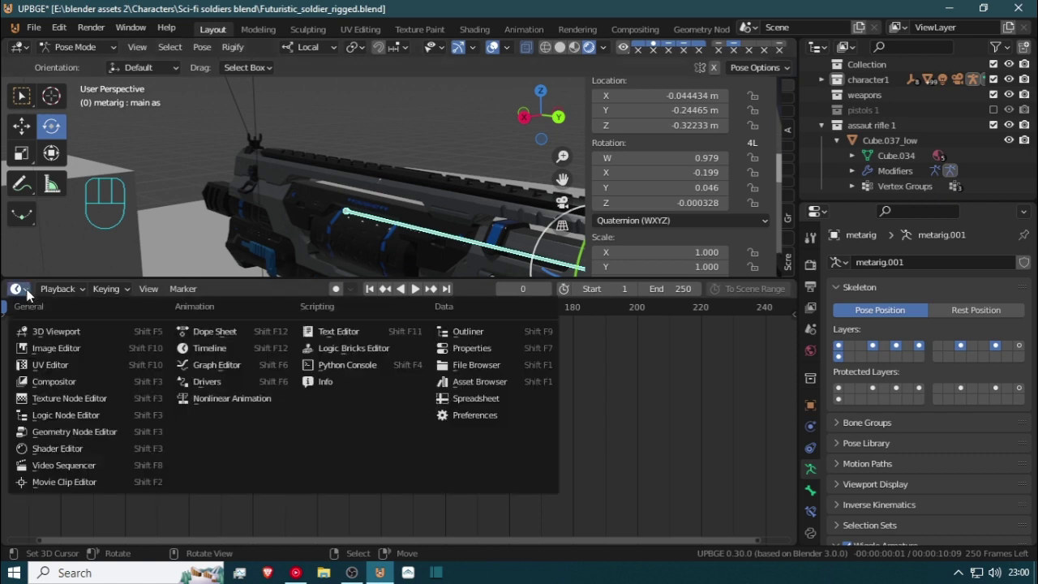
{"action": "left_click", "coordinate": [231, 331]}
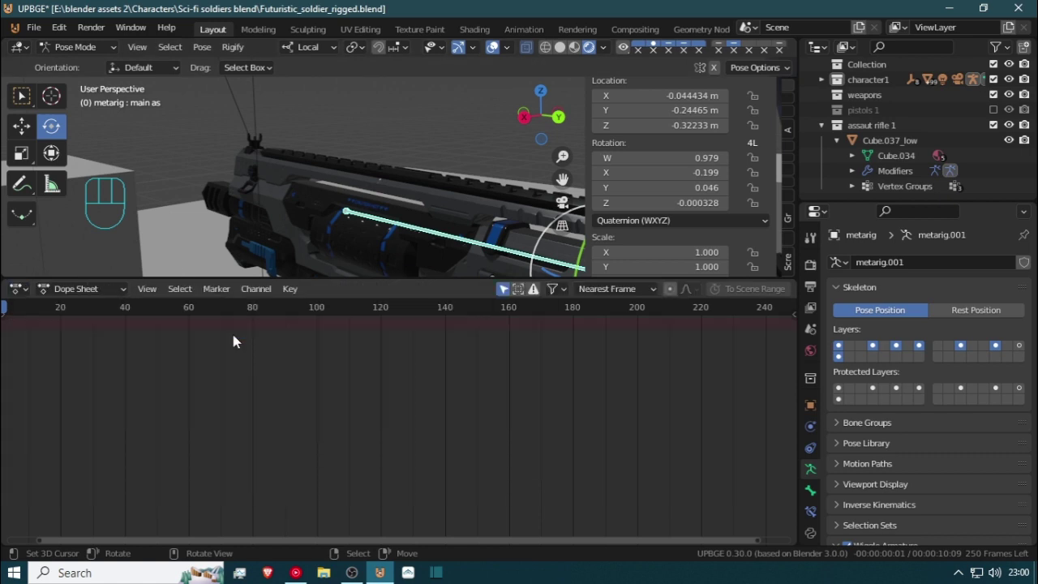
{"action": "left_click", "coordinate": [85, 290]}
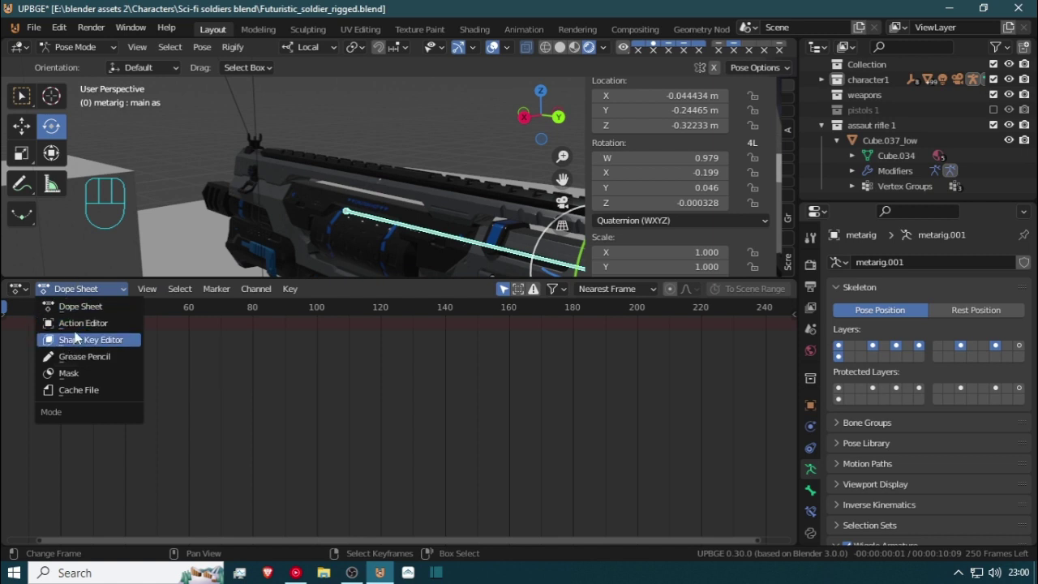
{"action": "left_click", "coordinate": [81, 323]}
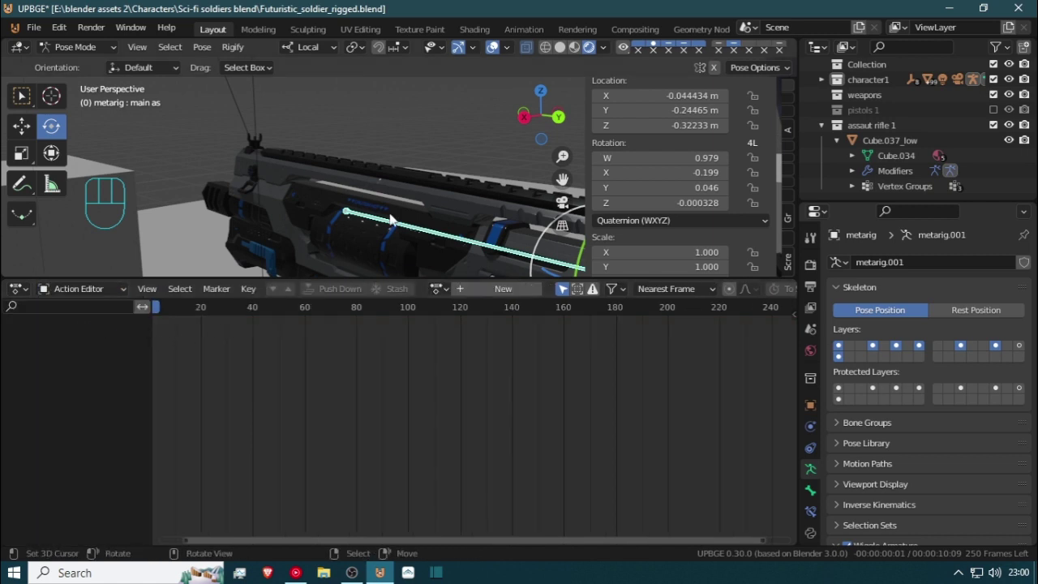
Add the hand.ik.L and hand.ik.R bones to the selection alongside the main as bone
{"action": "scroll", "coordinate": [390, 218], "scroll_direction": "down", "scroll_amount": 6}
{"action": "middle_click_drag", "start_coordinate": [400, 218], "coordinate": [450, 166]}
{"action": "scroll", "coordinate": [457, 221], "scroll_direction": "up", "scroll_amount": 3}
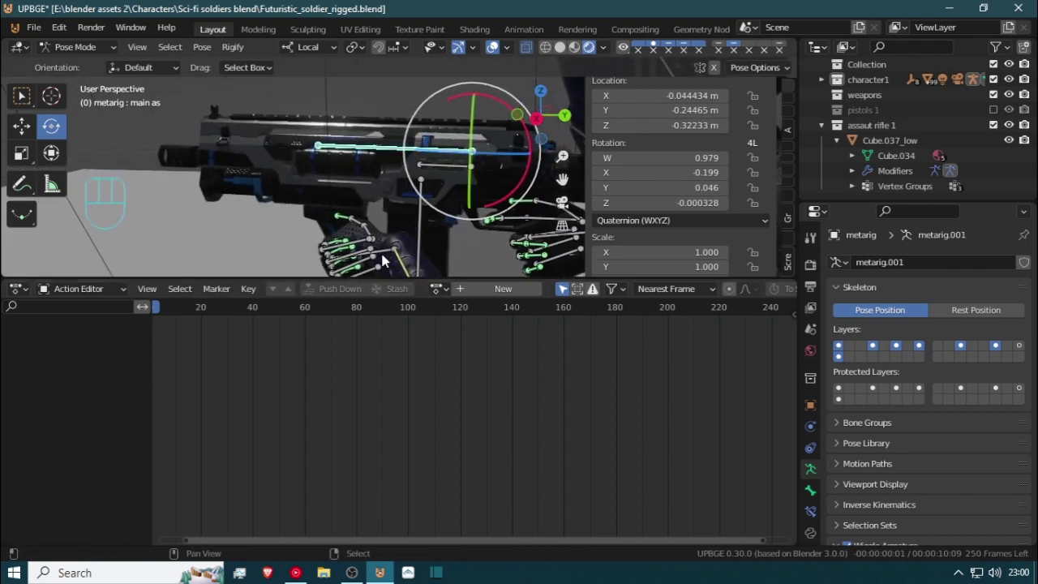
{"action": "left_click", "coordinate": [385, 251], "text": "shift"}
{"action": "middle_click_drag", "start_coordinate": [402, 247], "coordinate": [331, 236], "text": "shift"}
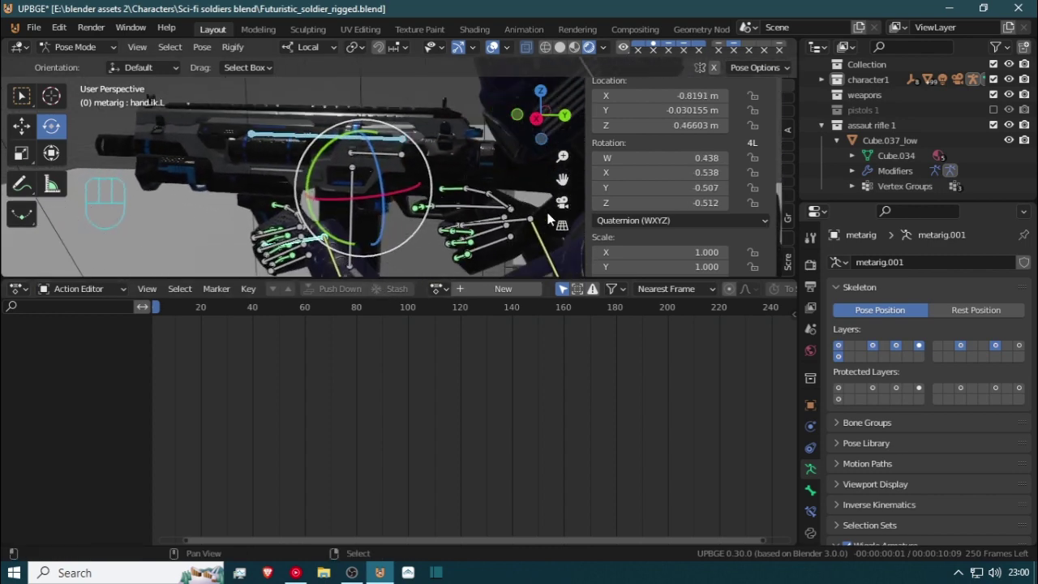
{"action": "left_click", "coordinate": [514, 220], "text": "shift"}
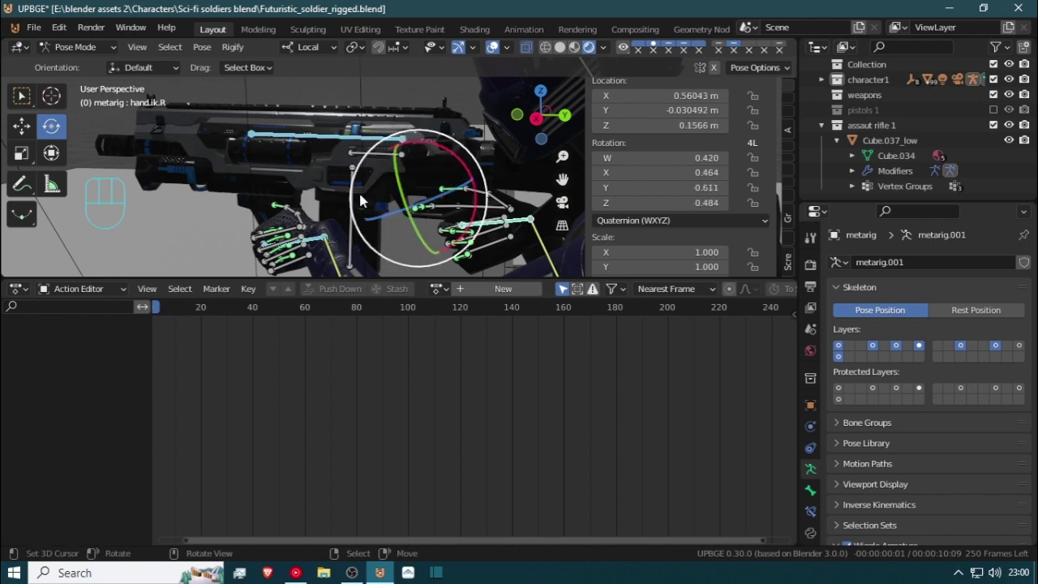
{"action": "middle_click_drag", "start_coordinate": [365, 190], "coordinate": [704, 203]}
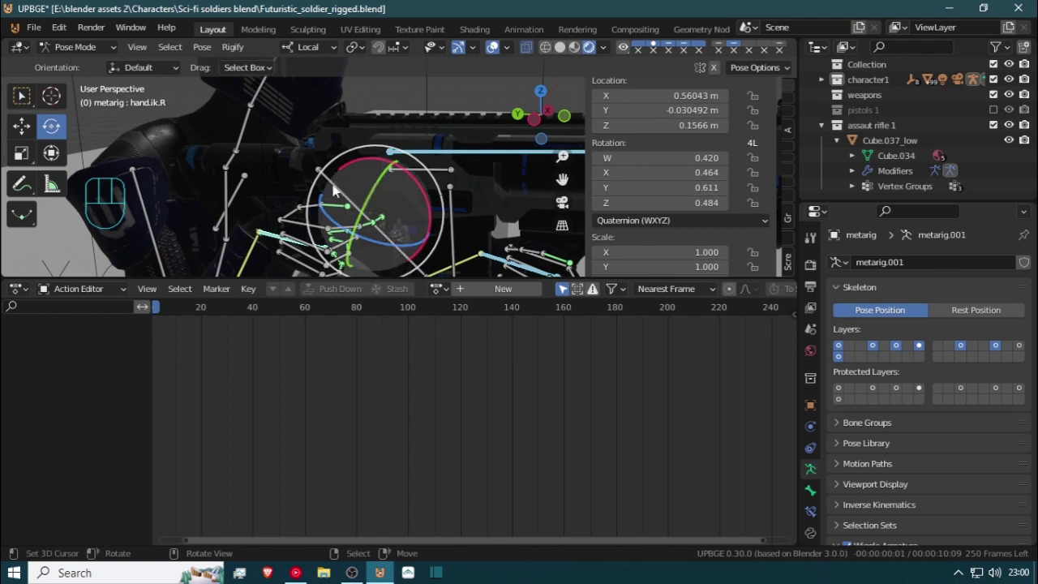
{"action": "middle_click_drag", "start_coordinate": [259, 183], "coordinate": [304, 186], "text": "shift"}
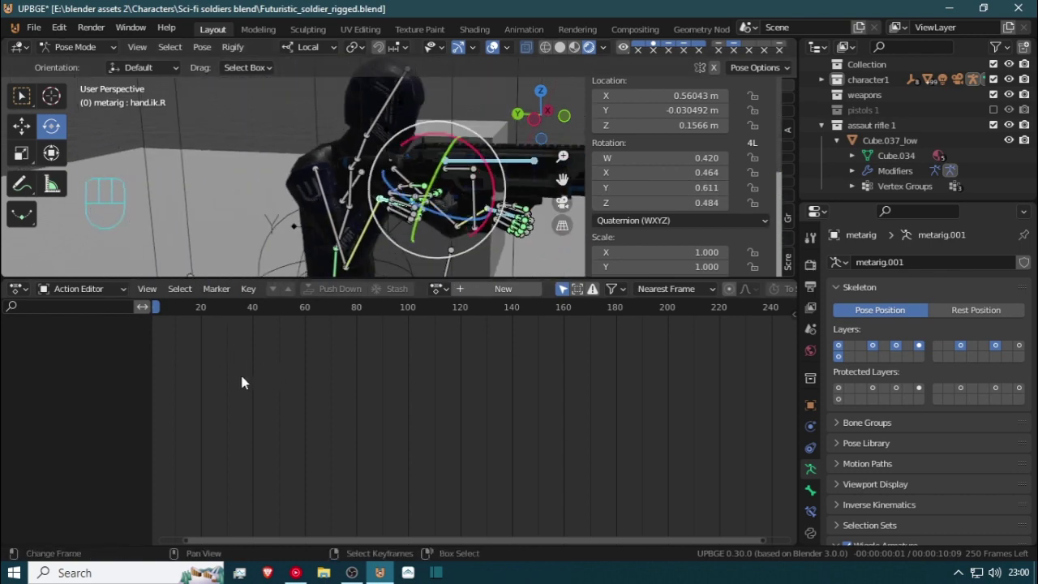
Insert a location and rotation keyframe at frame 0 for the selected rifle and hand IK bones
{"action": "key", "text": "space"}
{"action": "key", "text": "Escape"}
{"action": "left_click", "coordinate": [446, 183]}
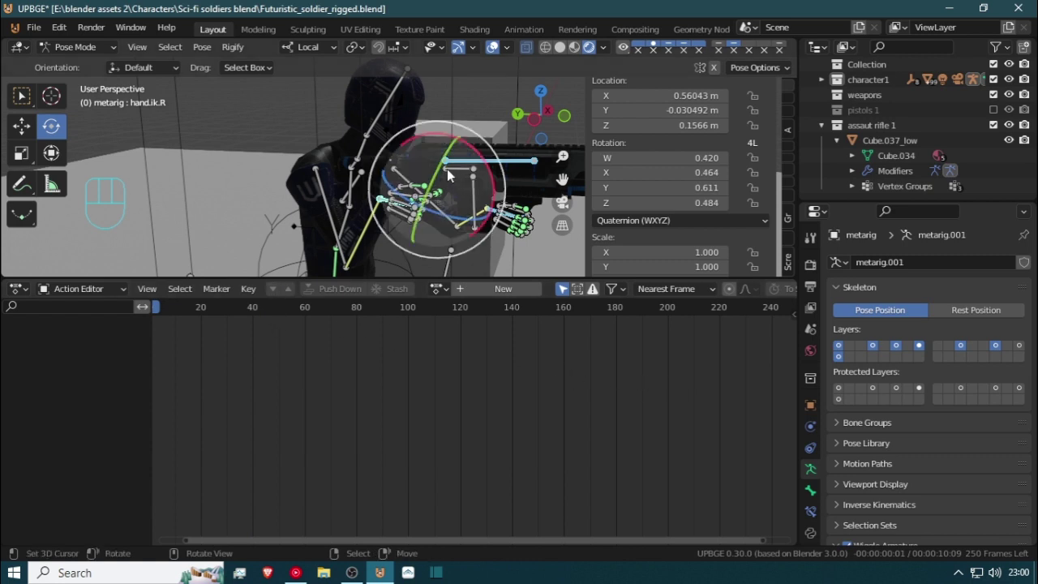
{"action": "key", "text": "i"}
Turn on auto keying in the Timeline and return to the Action Editor showing the keyframe at frame 0
{"action": "left_click", "coordinate": [18, 288]}
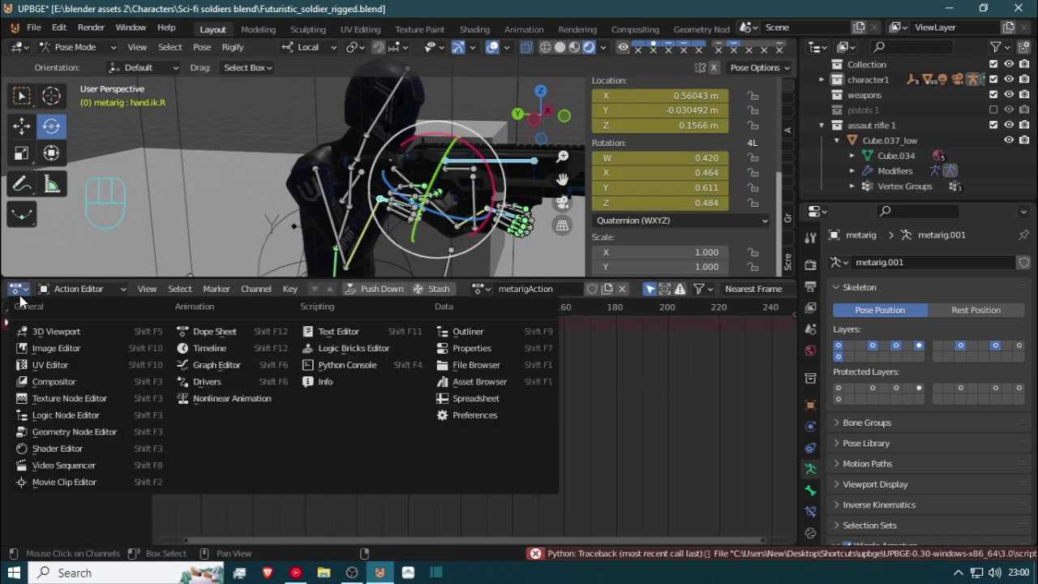
{"action": "left_click", "coordinate": [203, 373]}
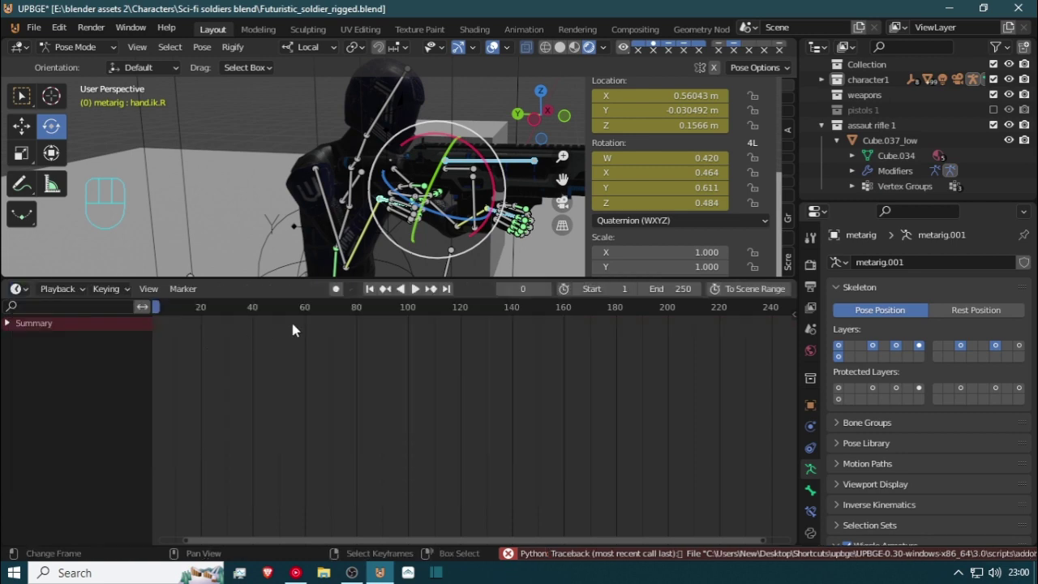
{"action": "left_click", "coordinate": [341, 291]}
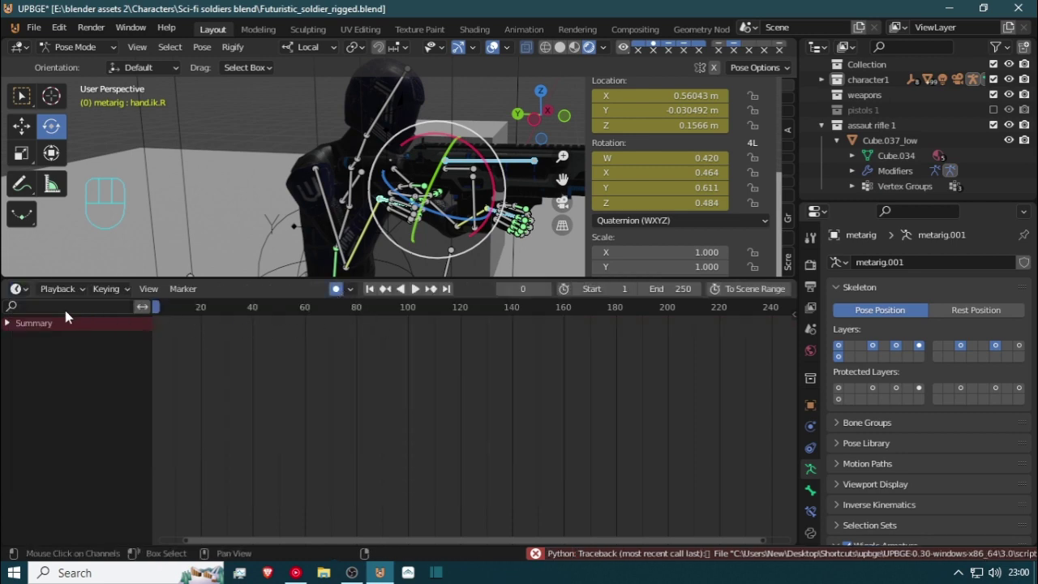
{"action": "left_click", "coordinate": [16, 291]}
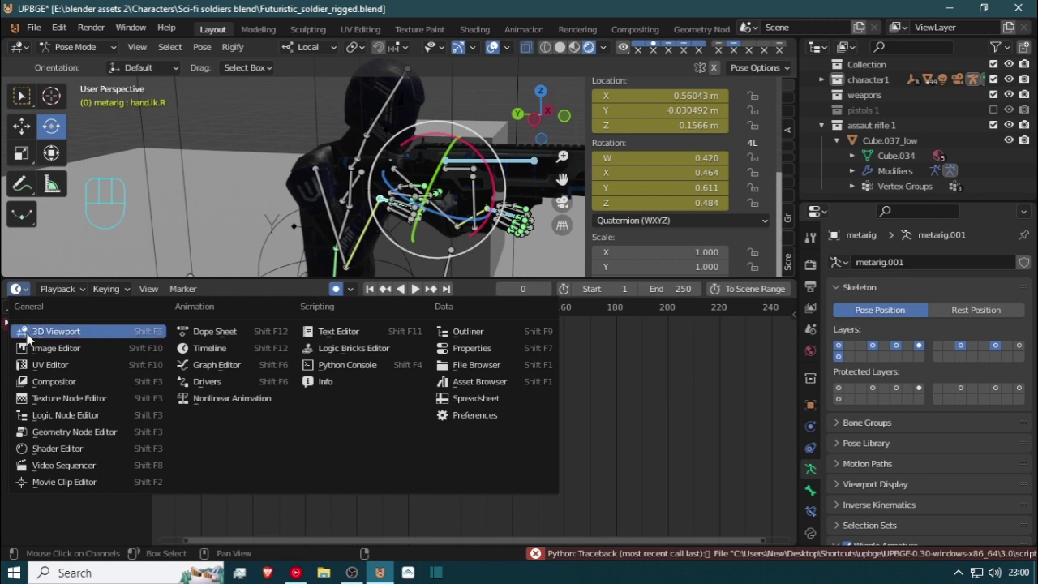
{"action": "left_click", "coordinate": [233, 333]}
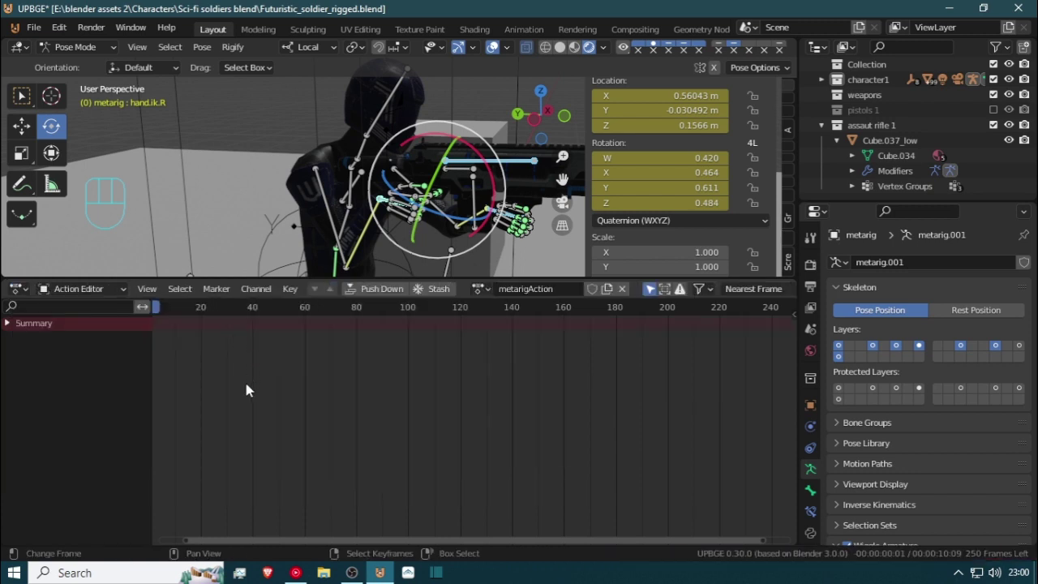
{"action": "scroll", "coordinate": [177, 343], "scroll_direction": "up", "scroll_amount": 5}
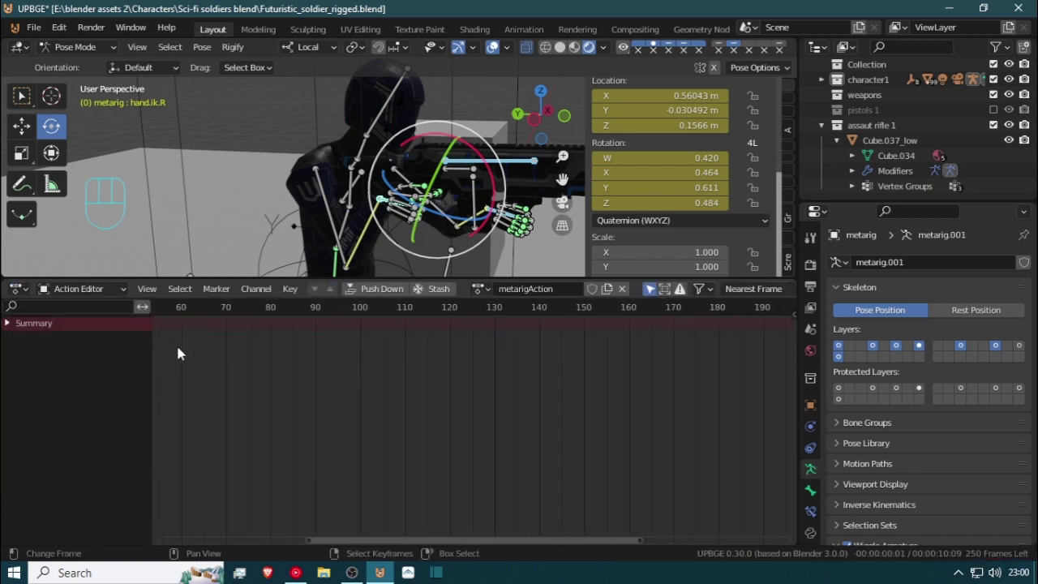
{"action": "scroll", "coordinate": [179, 348], "scroll_direction": "up", "scroll_amount": 3}
{"action": "middle_click_drag", "start_coordinate": [187, 347], "coordinate": [430, 376]}
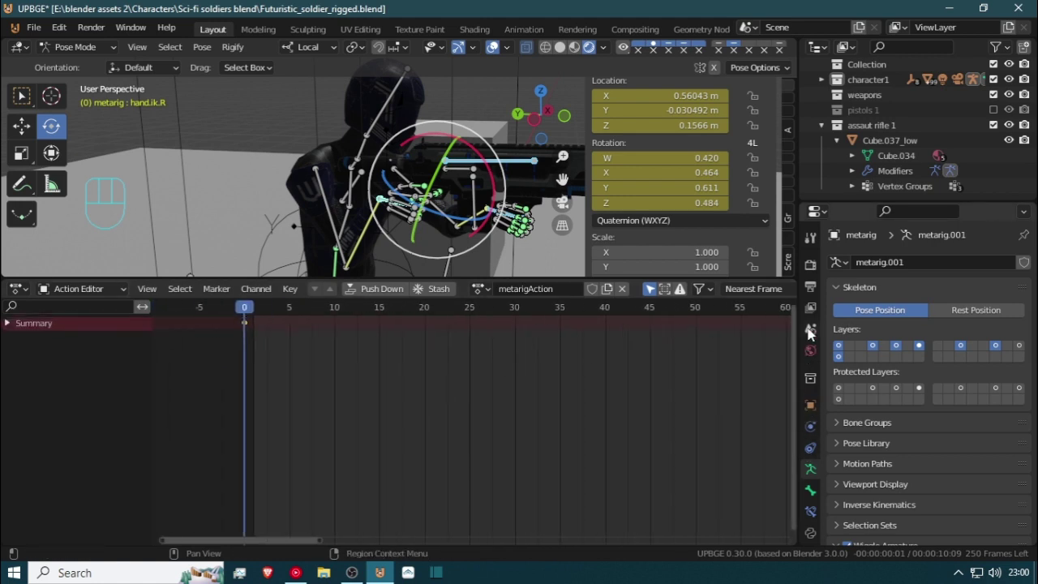
Set the scene's output frame rate to 60 fps
{"action": "left_click", "coordinate": [810, 268]}
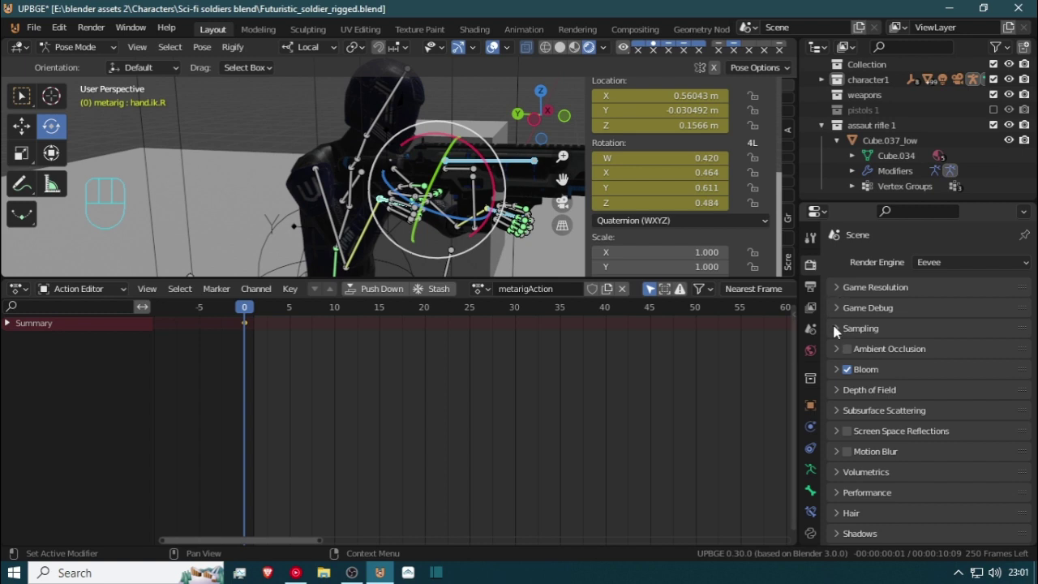
{"action": "left_click", "coordinate": [833, 307]}
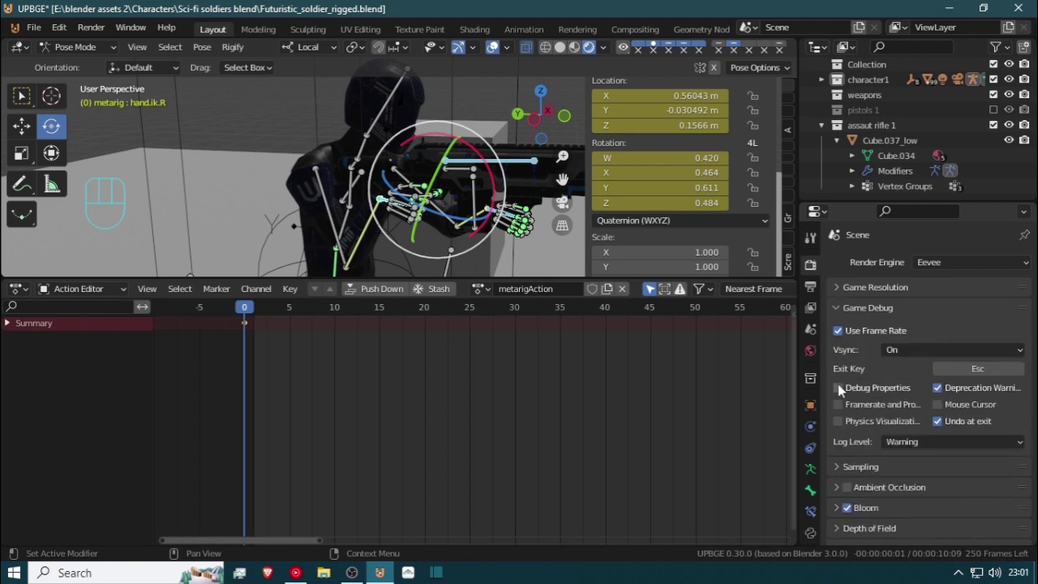
{"action": "left_click", "coordinate": [812, 290]}
{"action": "left_click", "coordinate": [960, 401]}
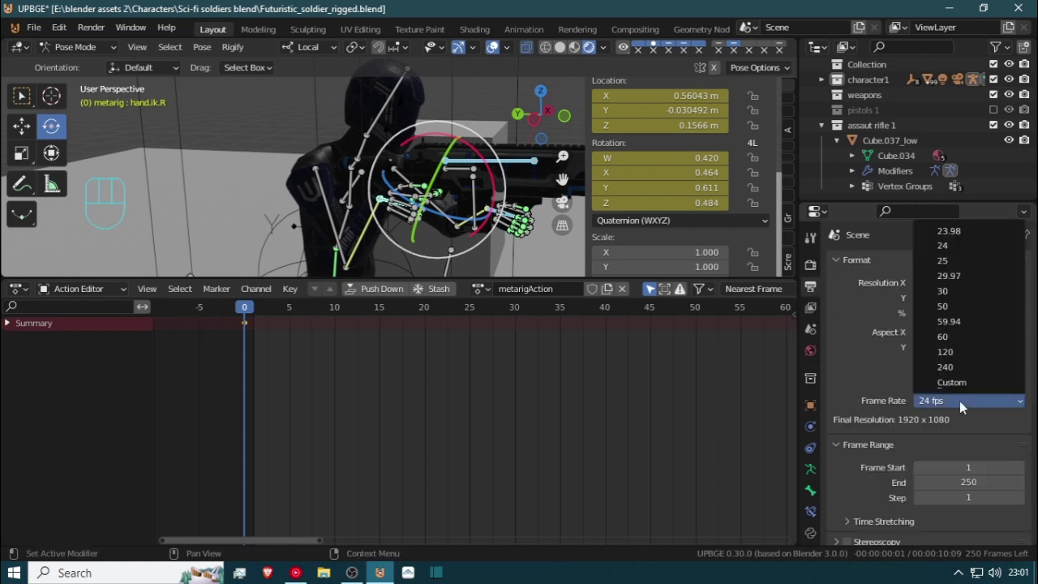
{"action": "left_click", "coordinate": [957, 337]}
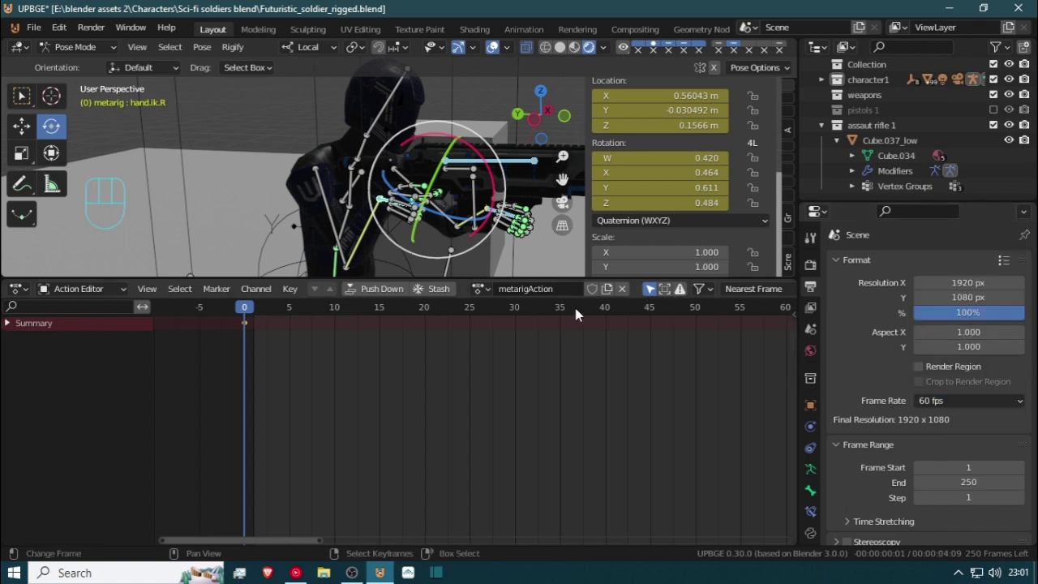
Move the rifle and hand IK bones' first keyframe to frame 1 and make frame 3 the current frame
{"action": "left_click", "coordinate": [248, 328]}
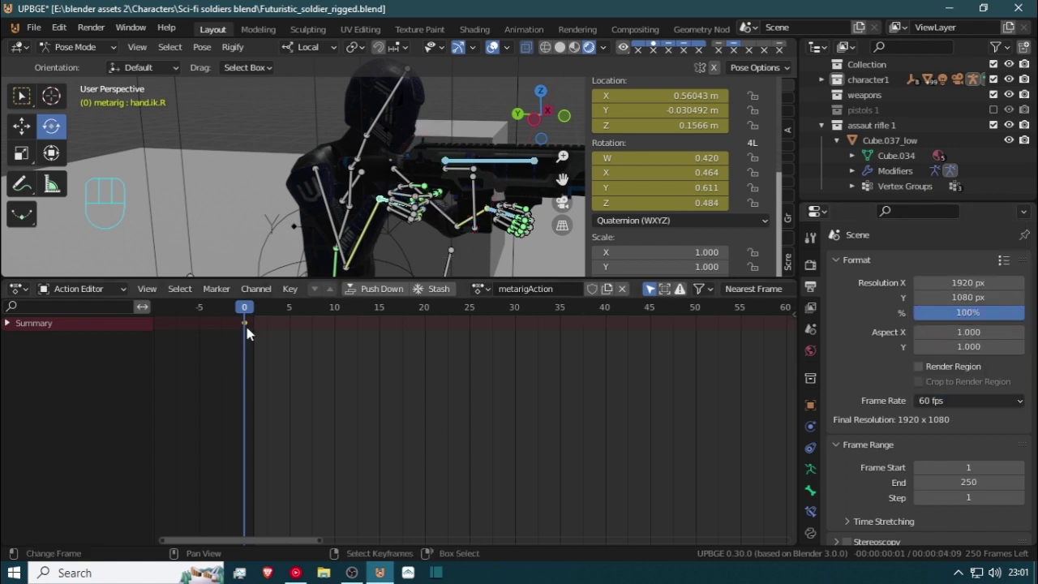
{"action": "left_click_drag", "start_coordinate": [246, 323], "coordinate": [271, 326]}
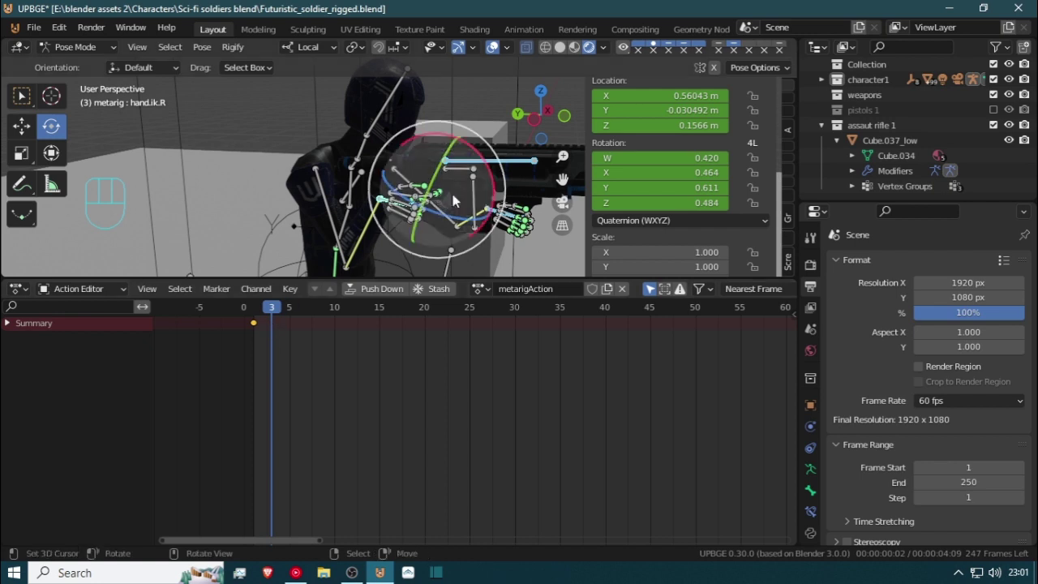
{"action": "key", "text": "g"}
{"action": "key", "text": "y"}
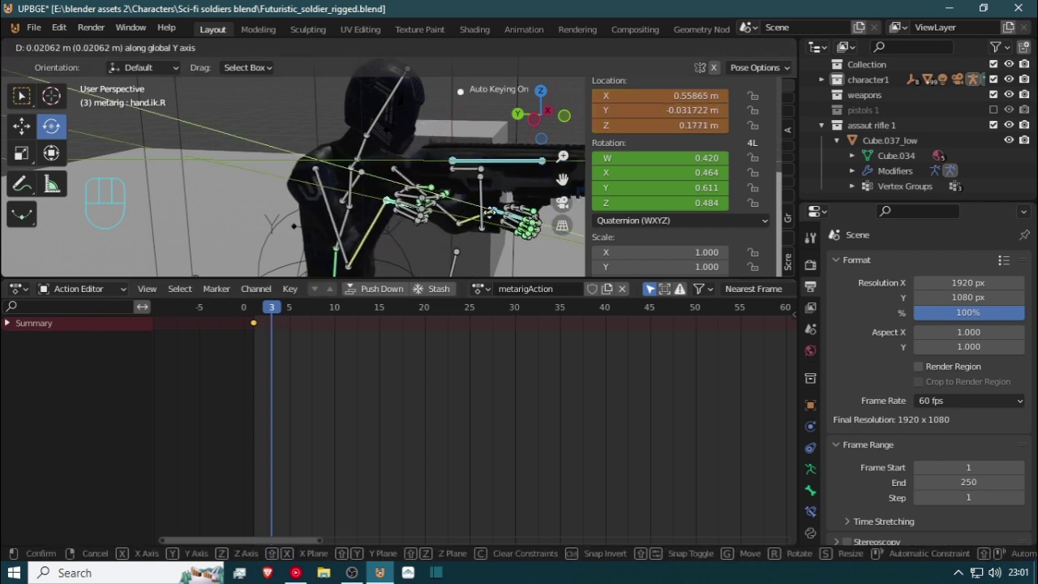
{"action": "right_click", "coordinate": [490, 219]}
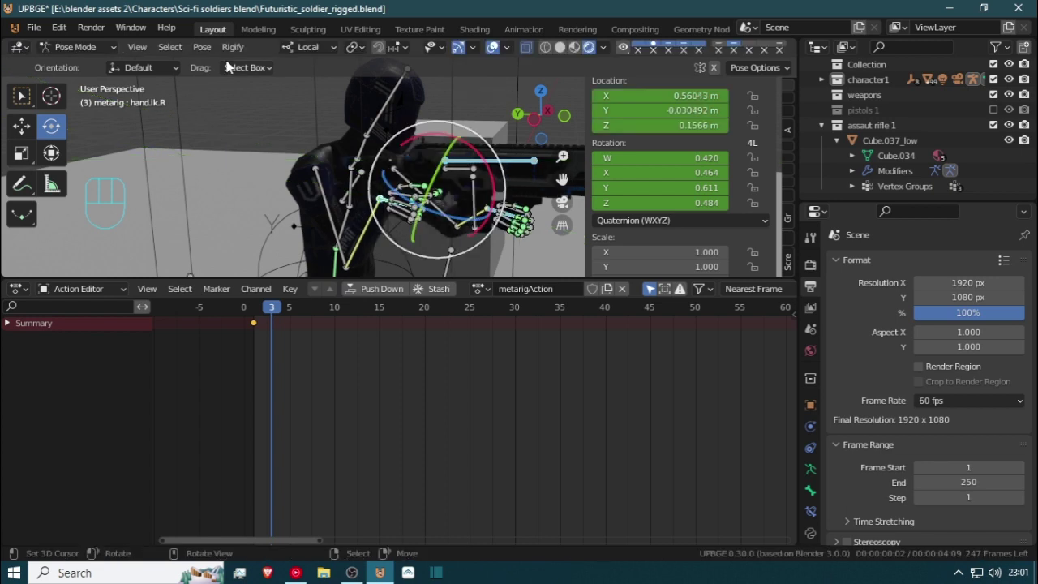
Set the transform orientation to Global and pull the rifle and hand IK bones back about 0.04 m along Y at frame 3
{"action": "left_click", "coordinate": [321, 51]}
{"action": "left_click", "coordinate": [301, 95]}
{"action": "left_click_drag", "start_coordinate": [491, 198], "coordinate": [490, 198]}
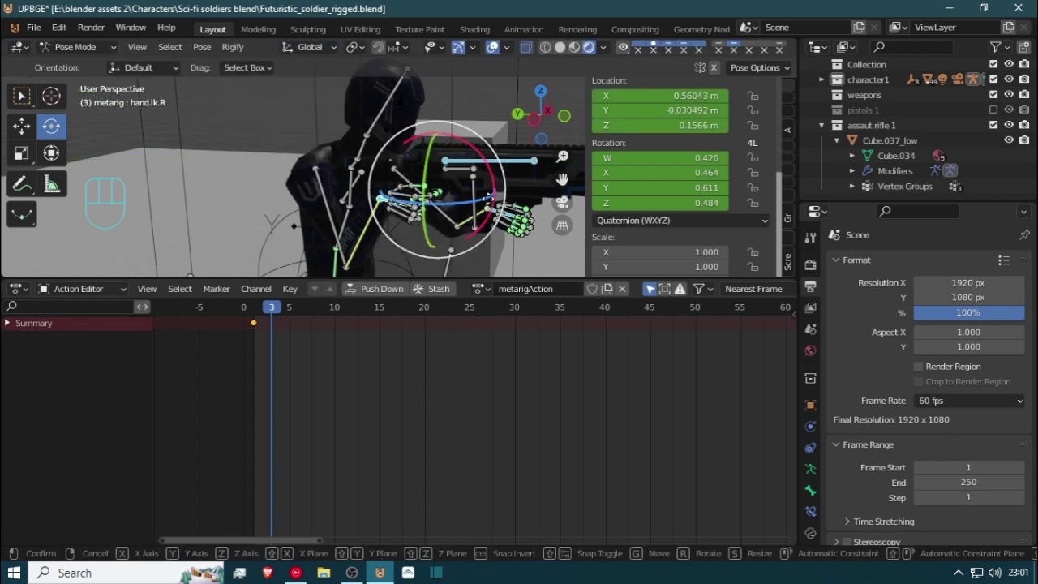
{"action": "key", "text": "y"}
{"action": "left_click", "coordinate": [476, 203]}
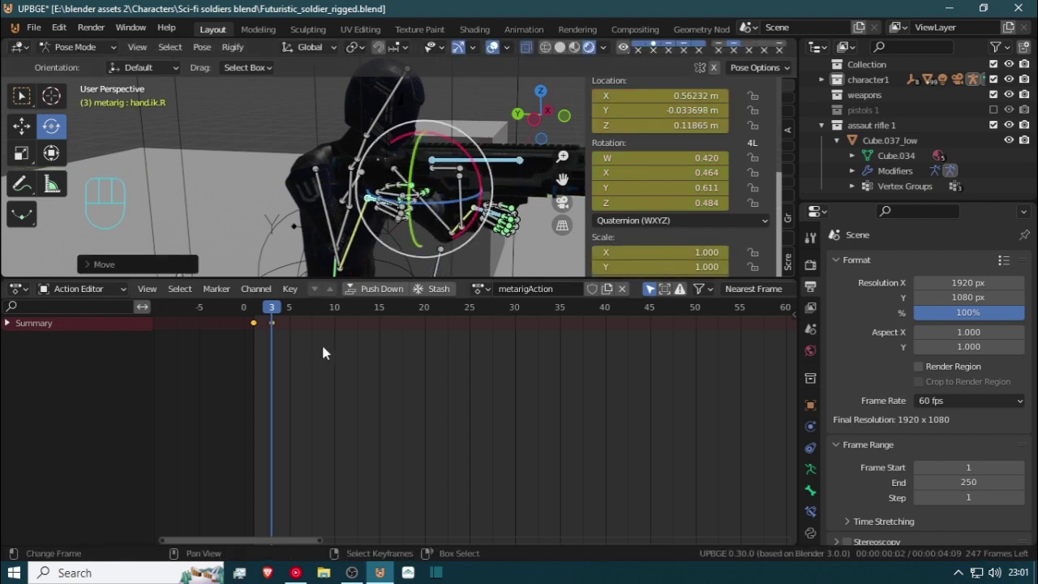
Duplicate the frame 1 keyframe of the rifle and hand IK bones to frame 5 to complete the recoil
{"action": "left_click_drag", "start_coordinate": [269, 349], "coordinate": [260, 327]}
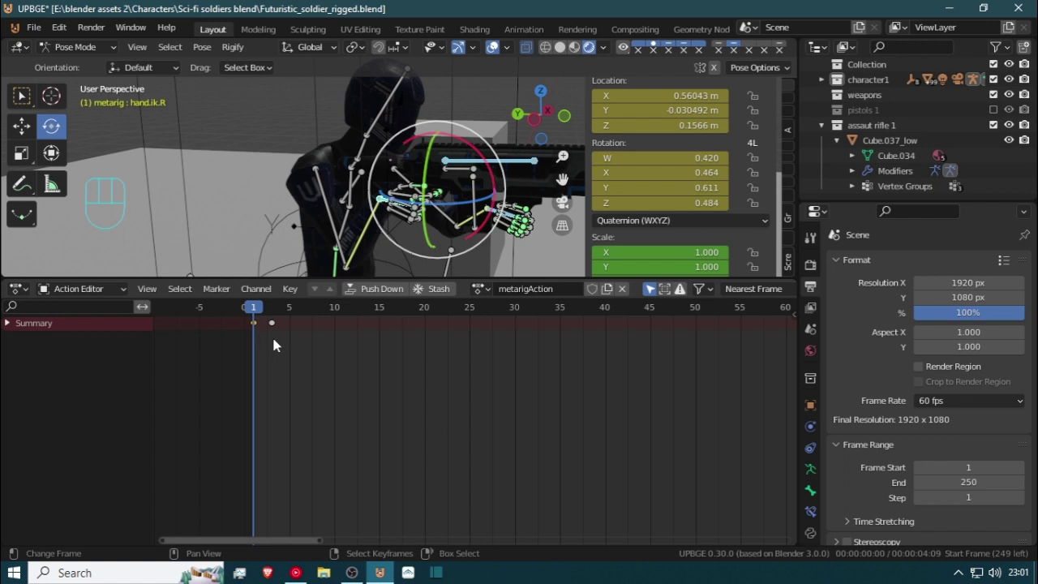
{"action": "key", "text": "shift+d"}
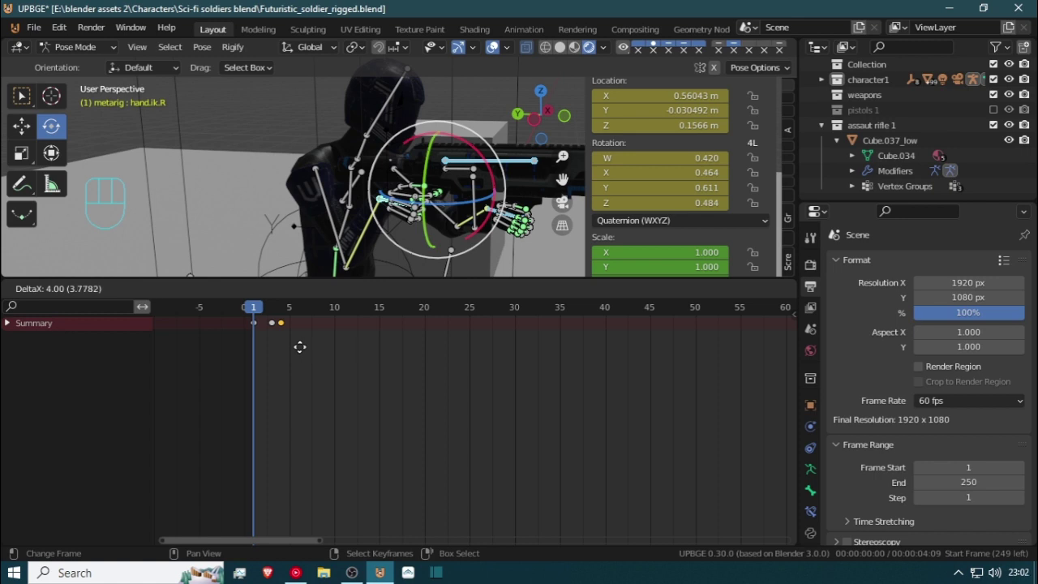
{"action": "left_click", "coordinate": [307, 352]}
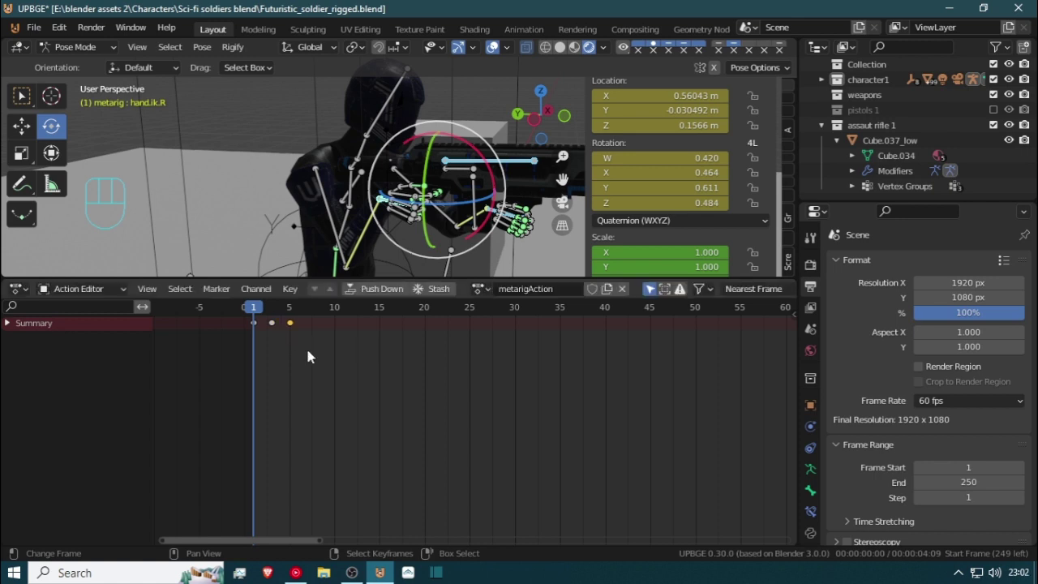
{"action": "mouse_move", "coordinate": [251, 355]}
{"action": "left_mouse_down"}
{"action": "mouse_move", "coordinate": [305, 364]}
{"action": "mouse_move", "coordinate": [300, 378]}
{"action": "mouse_move", "coordinate": [245, 381]}
{"action": "mouse_move", "coordinate": [251, 372]}
{"action": "left_mouse_up"}
Insert a location and rotation keyframe for the spine.007 bone at frame 1, and advance to frame 3
{"action": "left_click", "coordinate": [358, 186]}
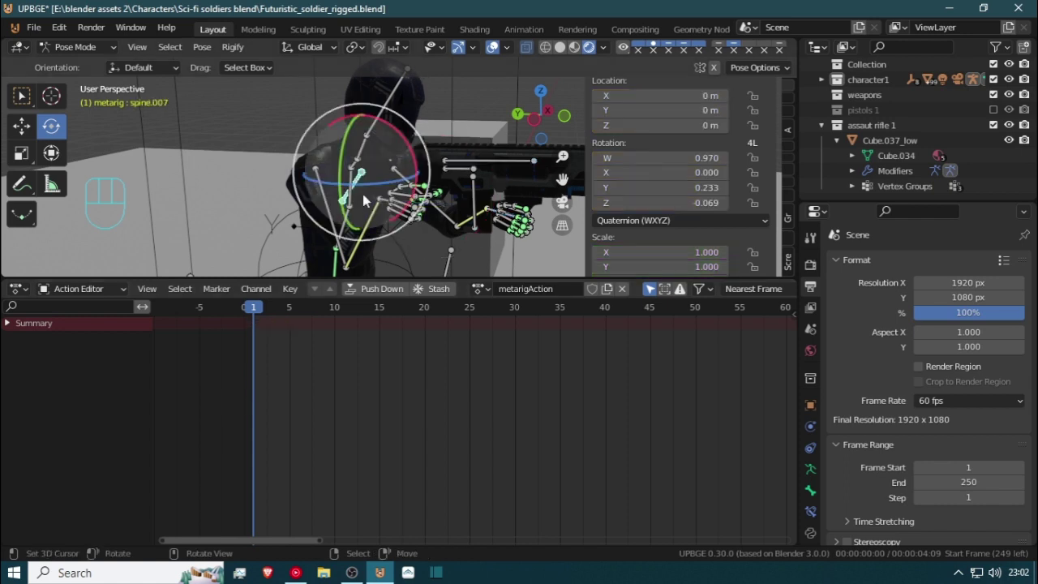
{"action": "left_click_drag", "start_coordinate": [364, 186], "coordinate": [373, 187]}
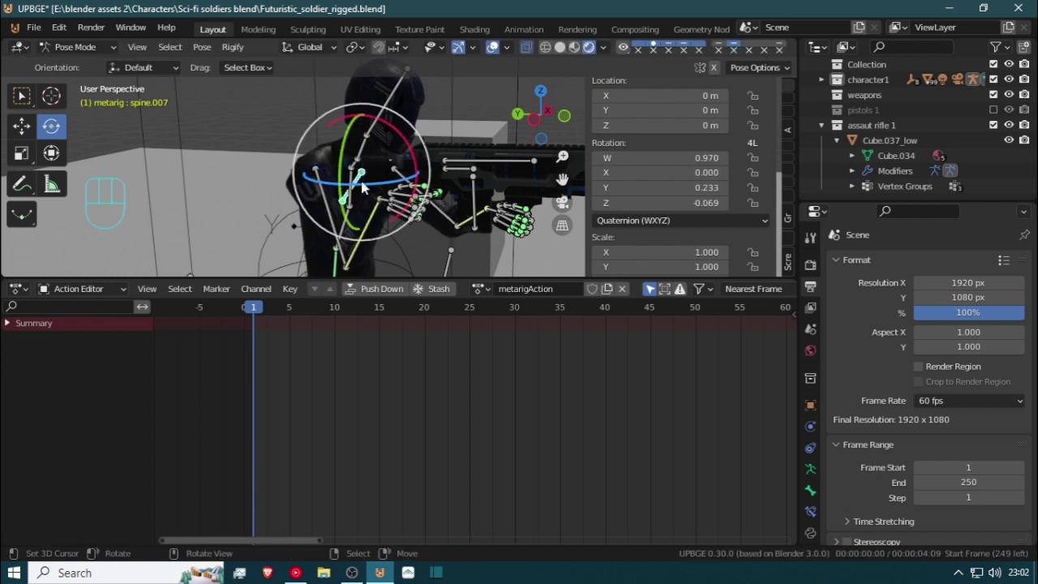
{"action": "key", "text": "g"}
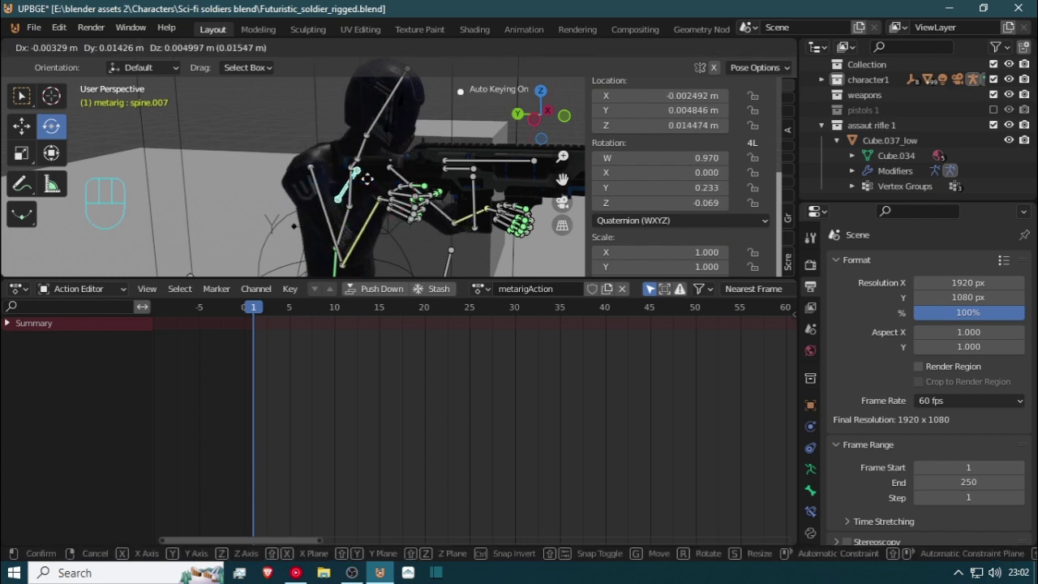
{"action": "right_click", "coordinate": [366, 189]}
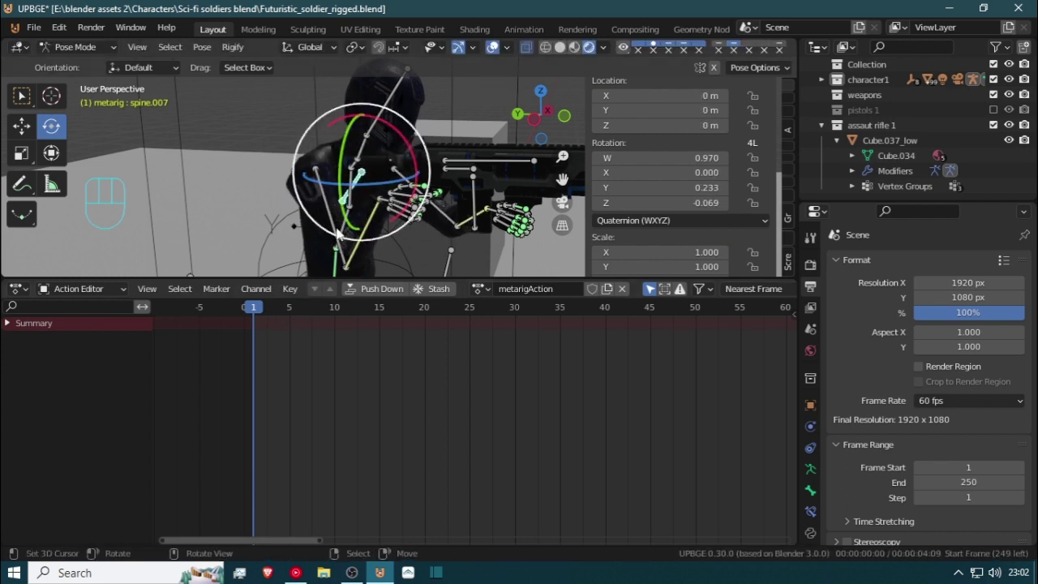
{"action": "key", "text": "i"}
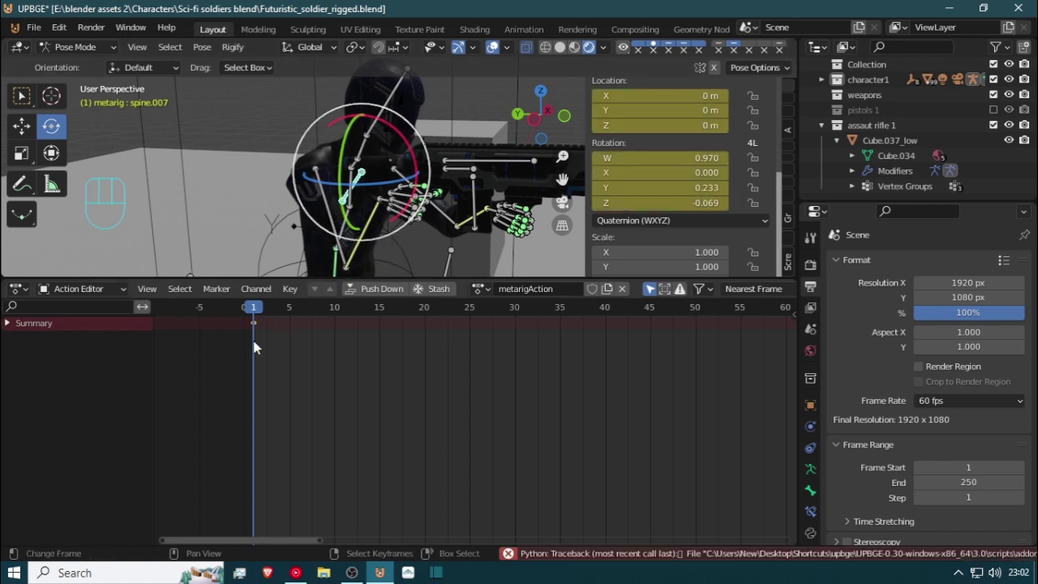
{"action": "key", "text": "Right"}
{"action": "key", "text": "Right"}
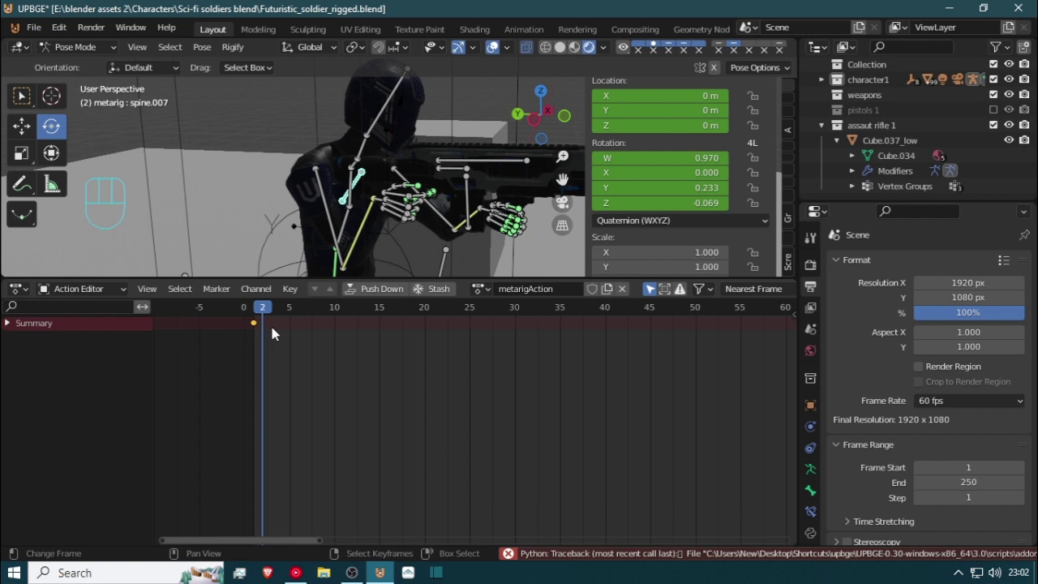
{"action": "key", "text": "g"}
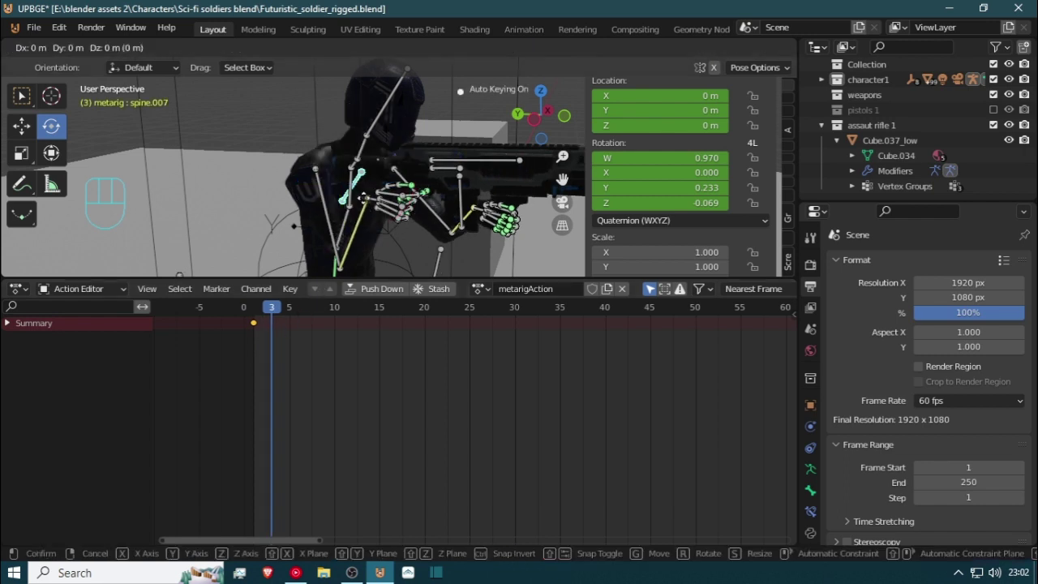
{"action": "key", "text": "x"}
{"action": "key", "text": "Escape"}
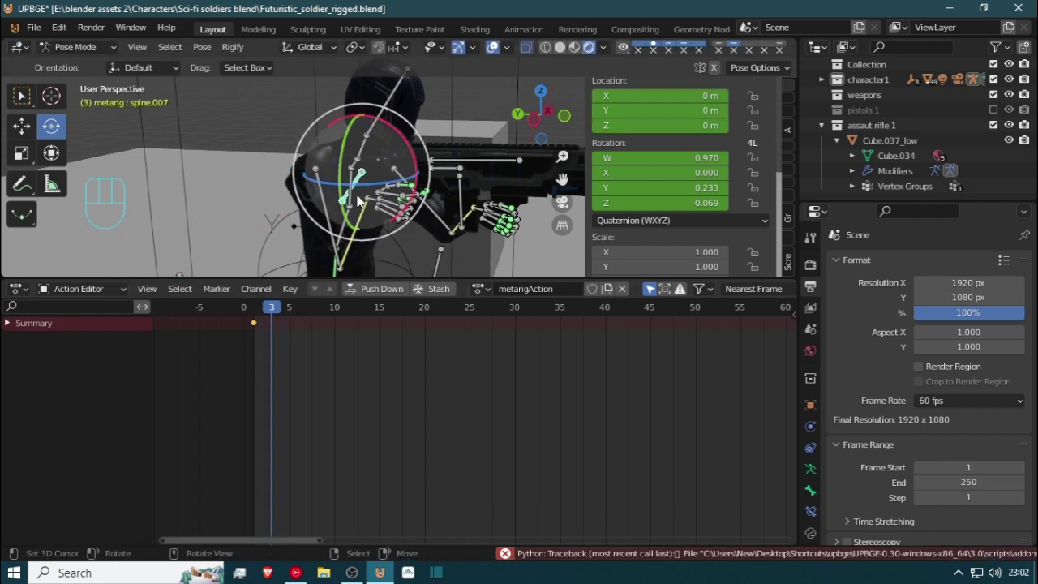
Move the spine.007 bone back about 0.02 m along global Y at frame 3 and rotate it slightly
{"action": "key", "text": "g"}
{"action": "key", "text": "z"}
{"action": "key", "text": "y"}
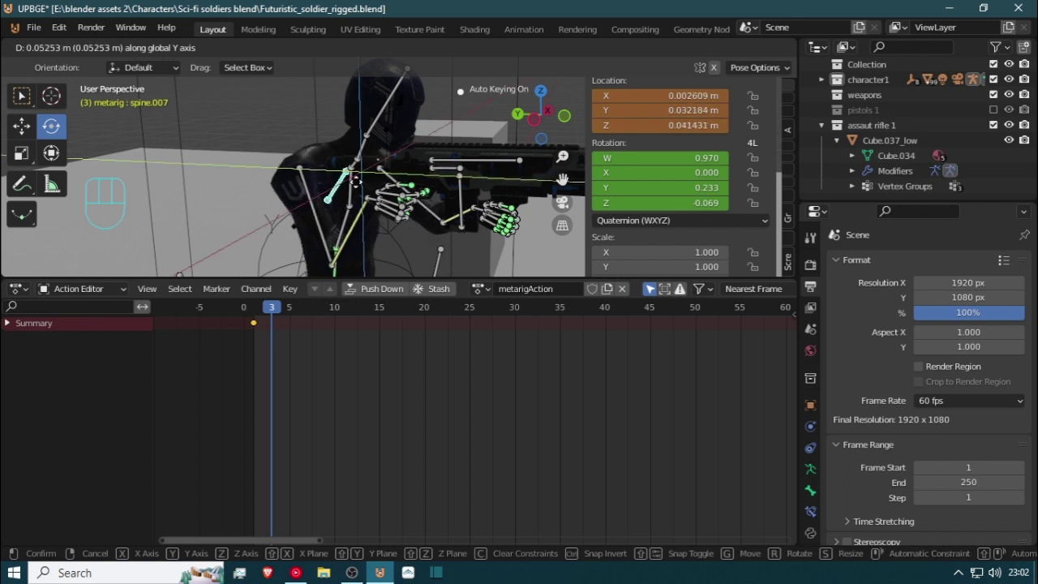
{"action": "left_click", "coordinate": [365, 182]}
{"action": "left_click_drag", "start_coordinate": [365, 184], "coordinate": [376, 188]}
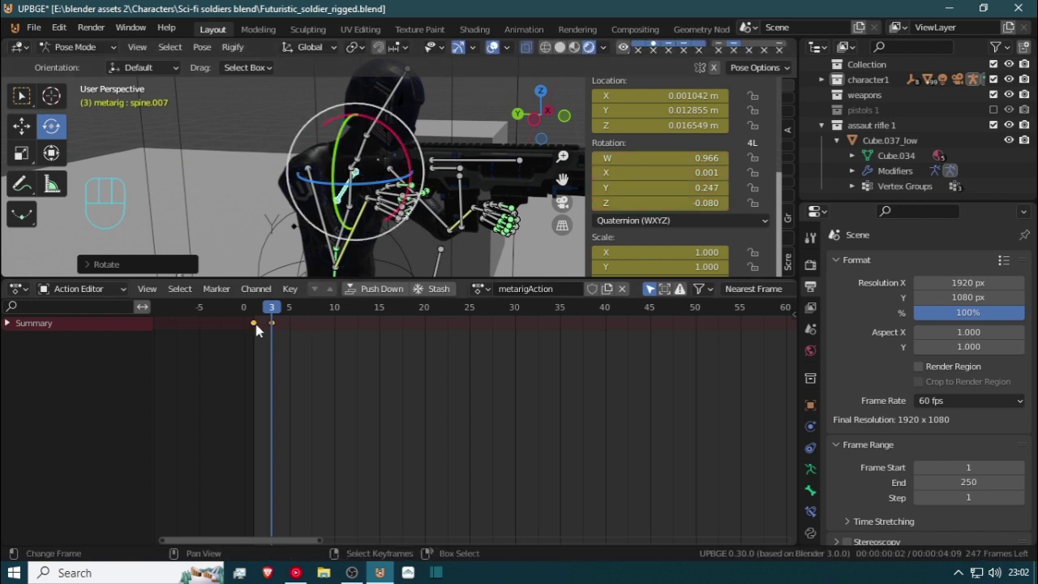
Duplicate the spine.007 bone's frame 1 keyframe to frame 5 and scrub back to frame 1
{"action": "key", "text": "shift+d"}
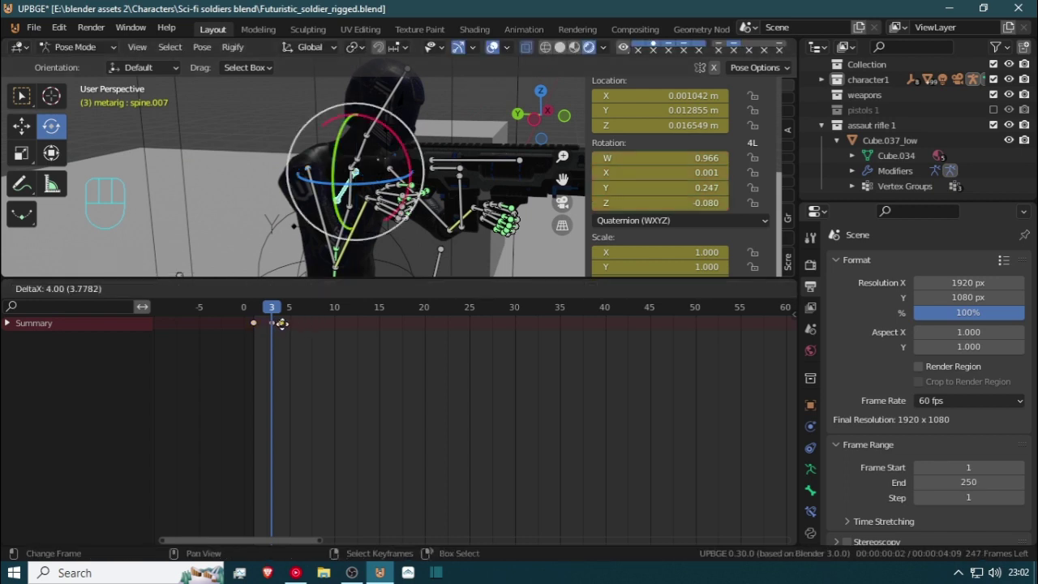
{"action": "left_click", "coordinate": [293, 329]}
{"action": "mouse_move", "coordinate": [271, 329]}
{"action": "left_mouse_down"}
{"action": "mouse_move", "coordinate": [242, 328]}
{"action": "mouse_move", "coordinate": [297, 327]}
{"action": "mouse_move", "coordinate": [225, 327]}
{"action": "mouse_move", "coordinate": [303, 329]}
{"action": "mouse_move", "coordinate": [250, 328]}
{"action": "mouse_move", "coordinate": [226, 342]}
{"action": "mouse_move", "coordinate": [297, 332]}
{"action": "mouse_move", "coordinate": [253, 334]}
{"action": "left_mouse_up"}
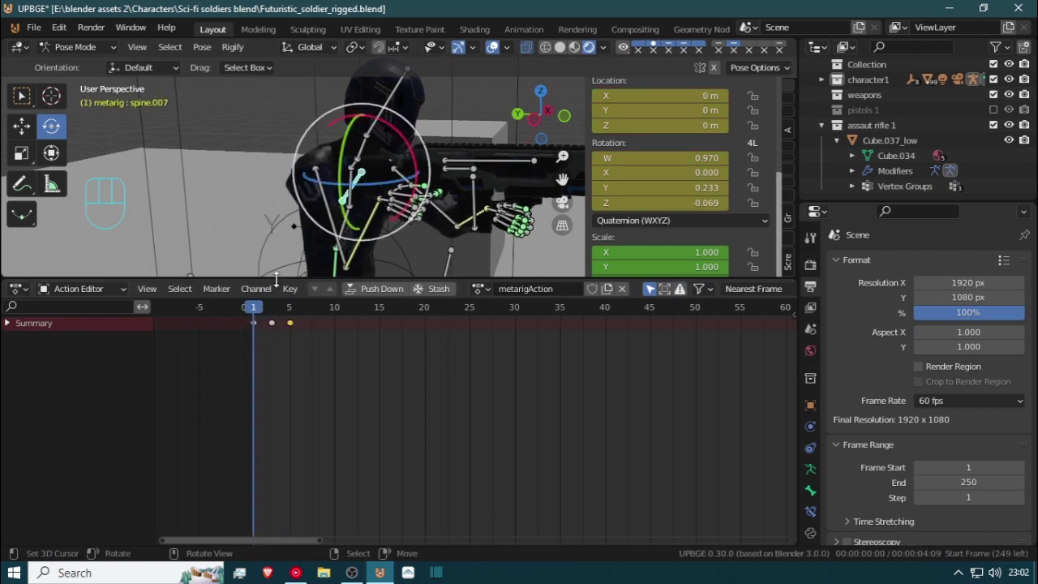
Rename the action to Arma Fire and push it down onto the NLA stack
{"action": "middle_click_drag", "start_coordinate": [487, 203], "coordinate": [542, 244]}
{"action": "left_click", "coordinate": [555, 284]}
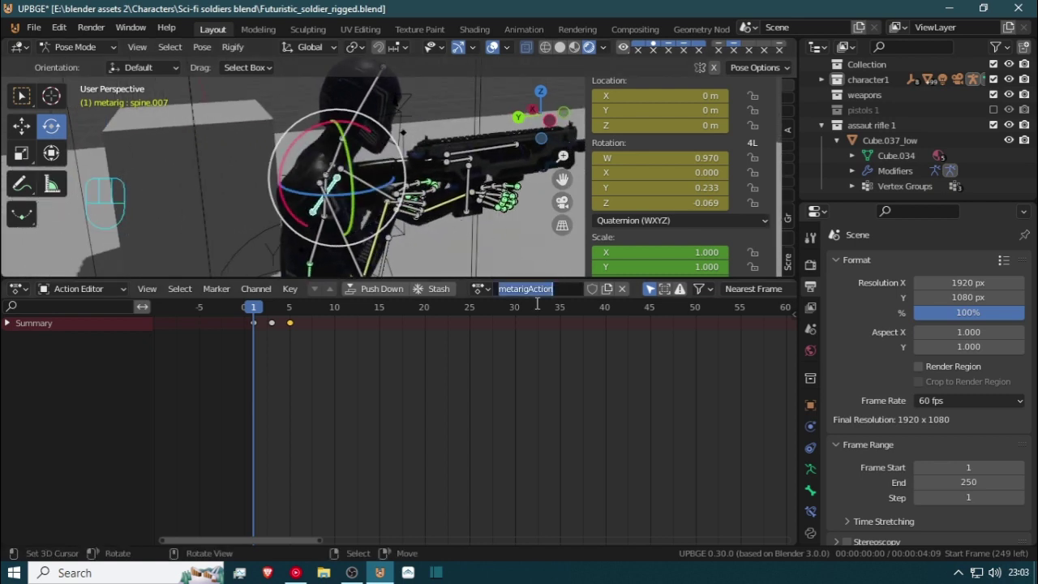
{"action": "type", "text": "ARMA FIRE"}
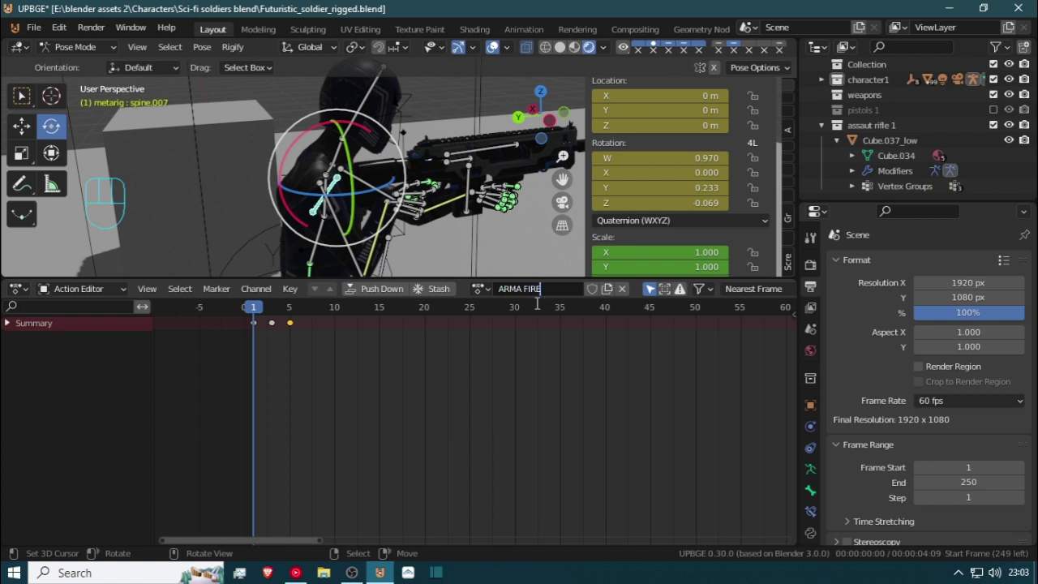
{"action": "key", "text": "BackSpace"}
{"action": "key", "text": "BackSpace"}
{"action": "key", "text": "BackSpace"}
{"action": "key", "text": "BackSpace"}
{"action": "key", "text": "BackSpace"}
{"action": "key", "text": "BackSpace"}
{"action": "key", "text": "BackSpace"}
{"action": "key", "text": "BackSpace"}
{"action": "key", "text": "Return"}
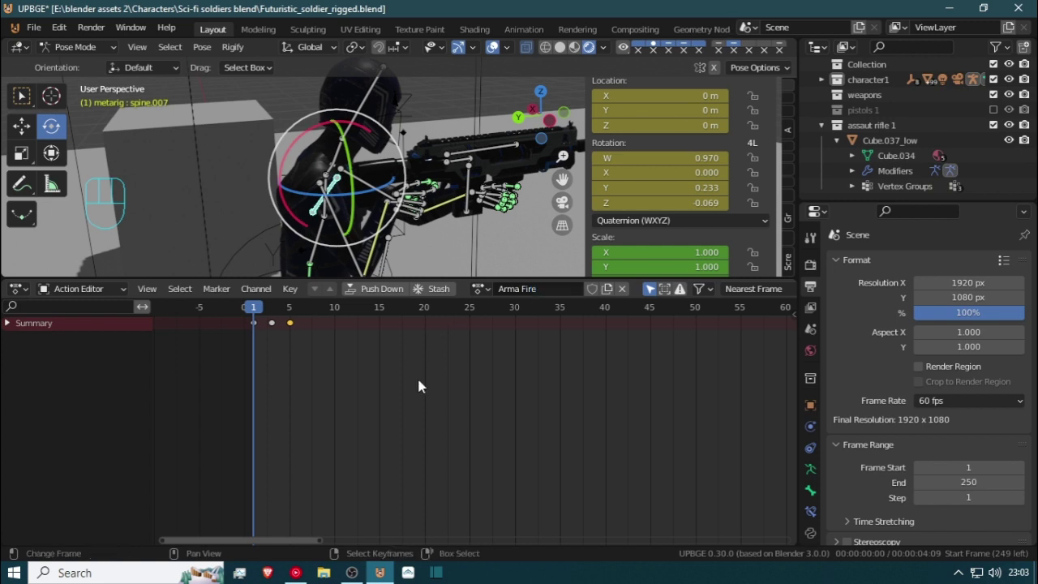
{"action": "left_click", "coordinate": [375, 291]}
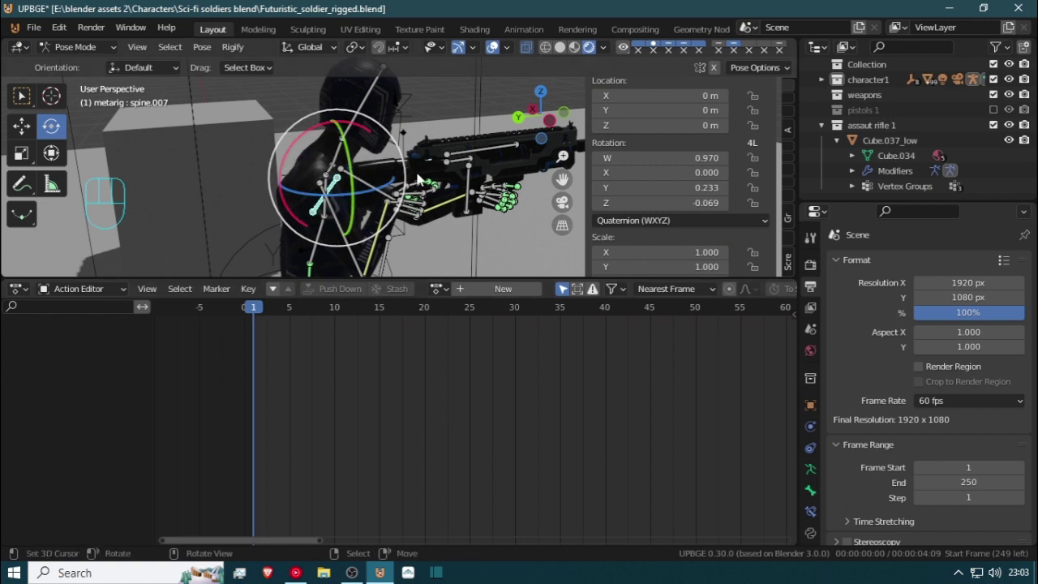
Select the main as rifle bone together with the hand.ik.L and hand.ik.R bones
{"action": "key", "text": "KP_0"}
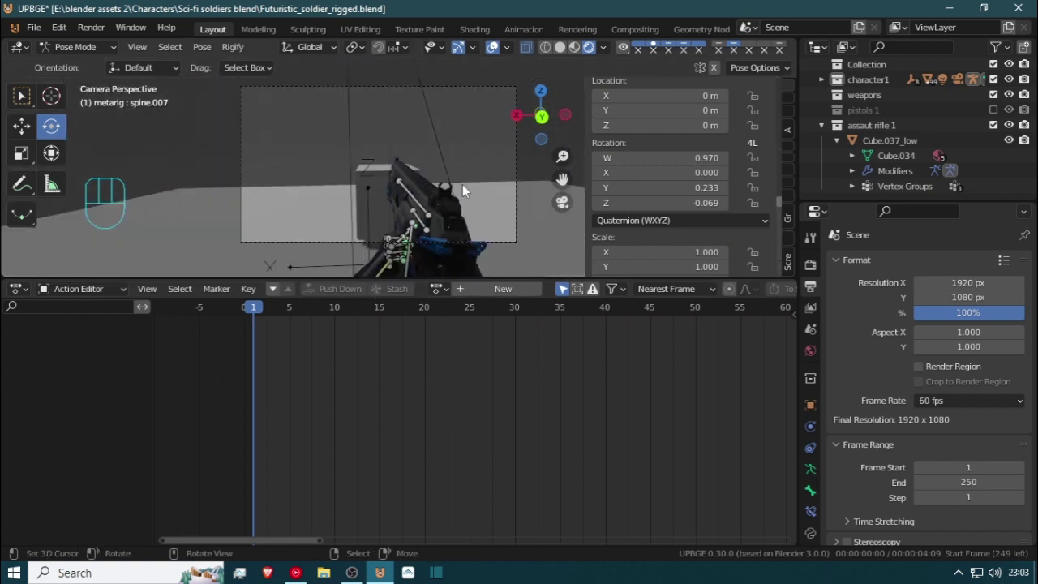
{"action": "middle_click_drag", "start_coordinate": [420, 207], "coordinate": [298, 236]}
{"action": "scroll", "coordinate": [302, 213], "scroll_direction": "up", "scroll_amount": 2}
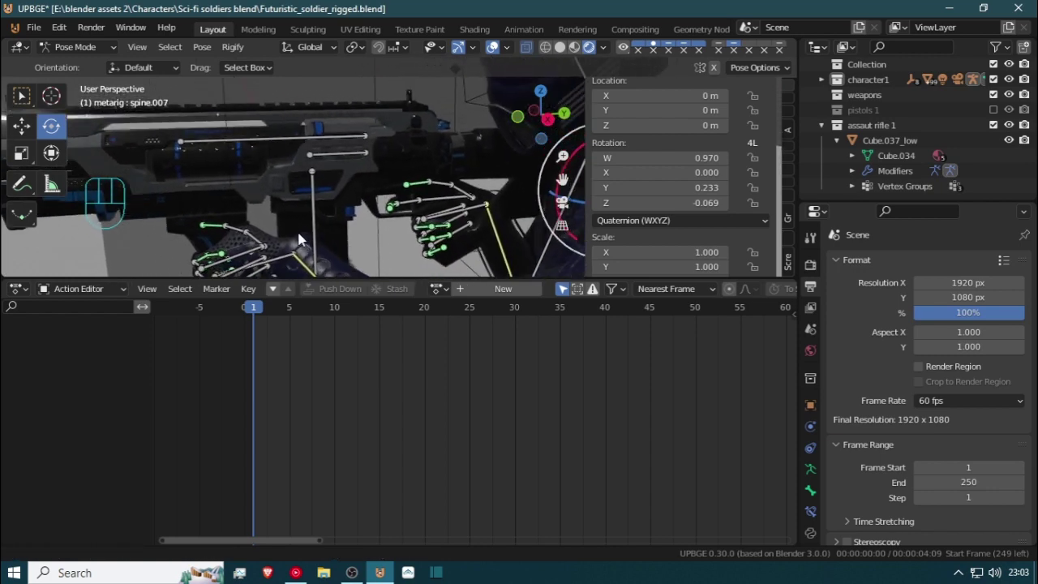
{"action": "left_click", "coordinate": [331, 144]}
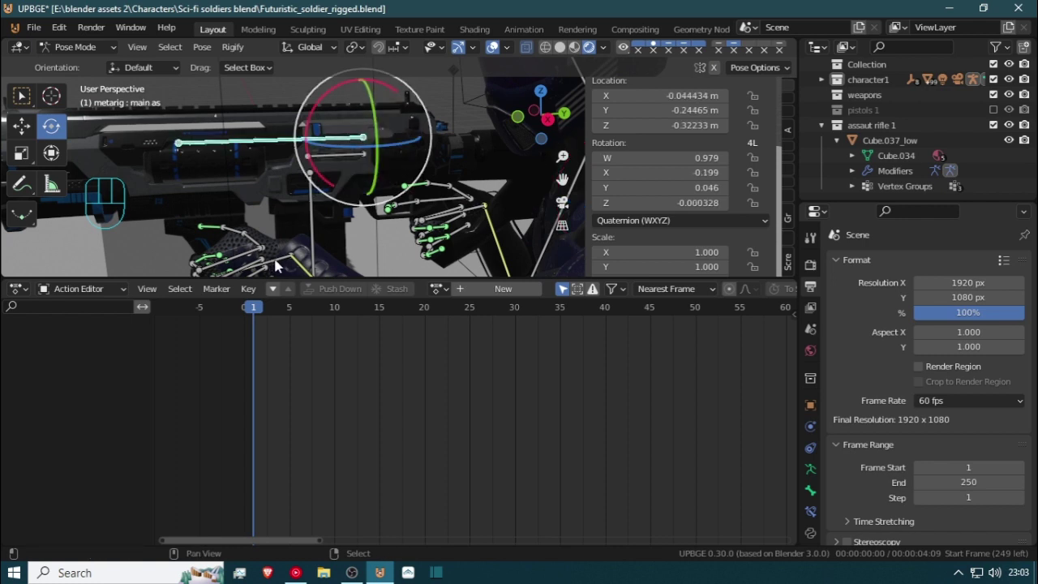
{"action": "left_click", "coordinate": [331, 144]}
{"action": "left_click", "coordinate": [478, 209]}
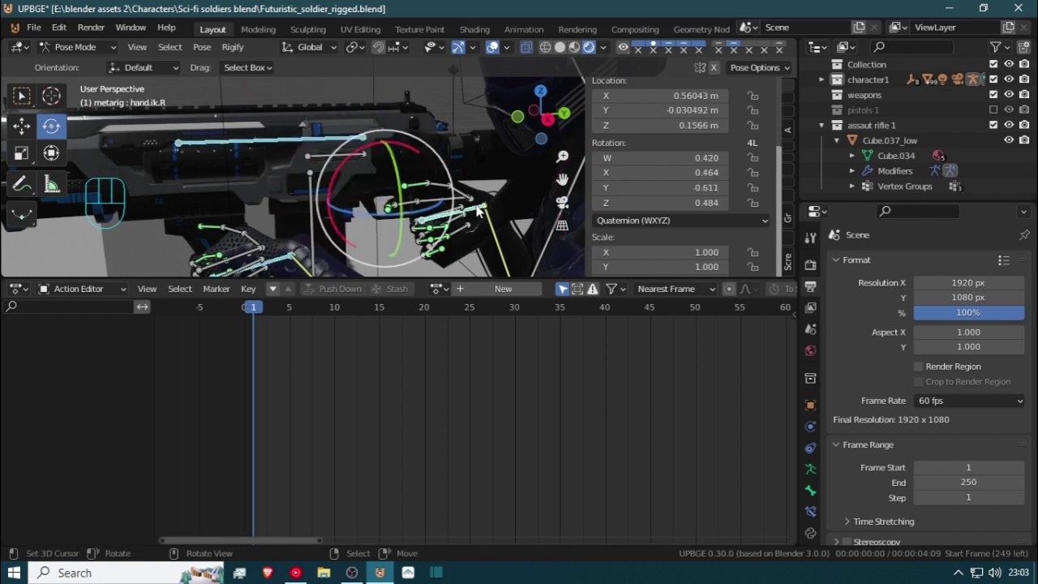
{"action": "key", "text": "g"}
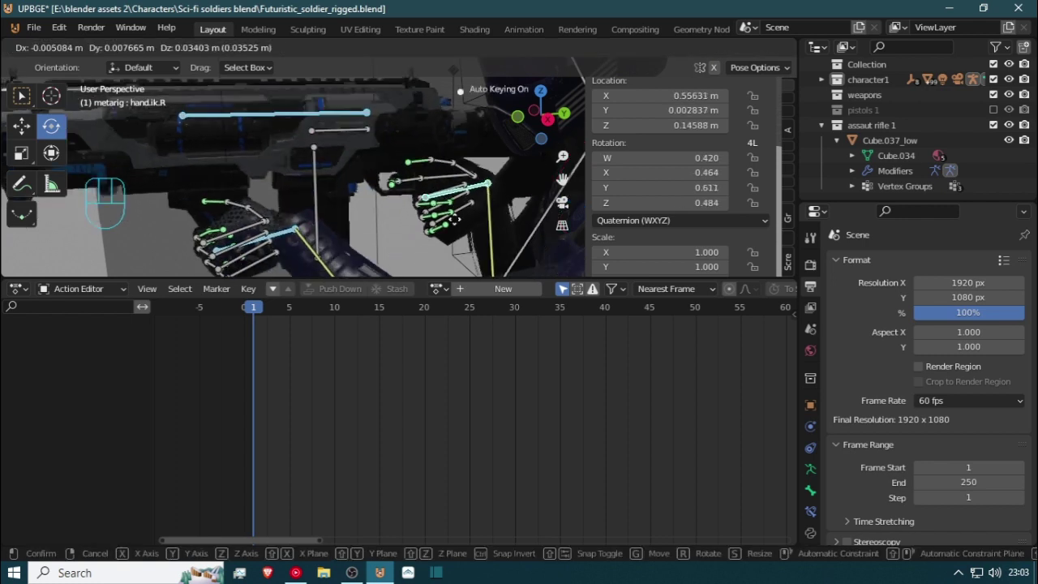
{"action": "key", "text": "Escape"}
Insert a location and rotation keyframe at frame 1 for the selected bones and name the new action Arma reload
{"action": "key", "text": "KP_0"}
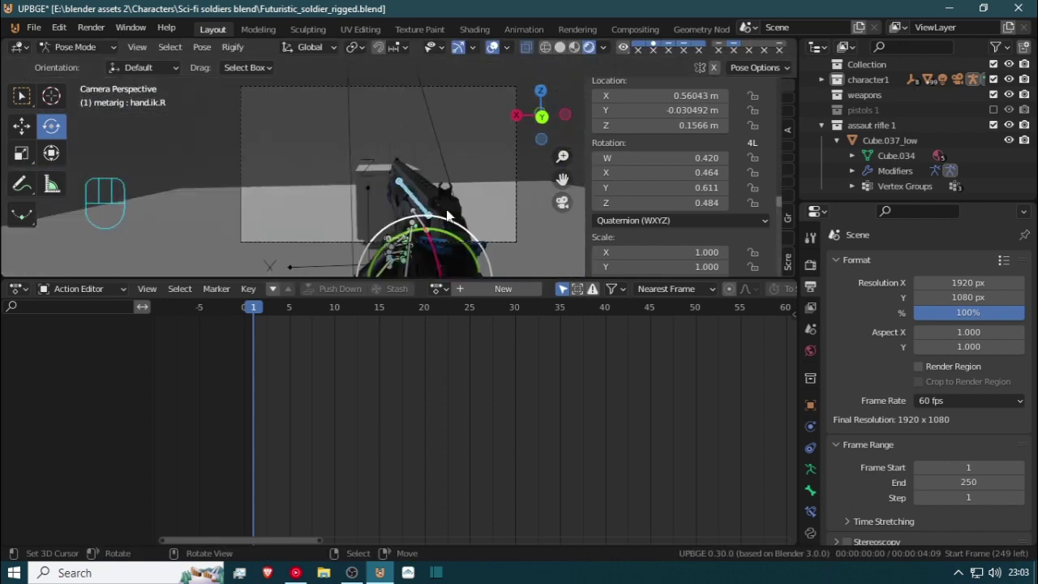
{"action": "key", "text": "i"}
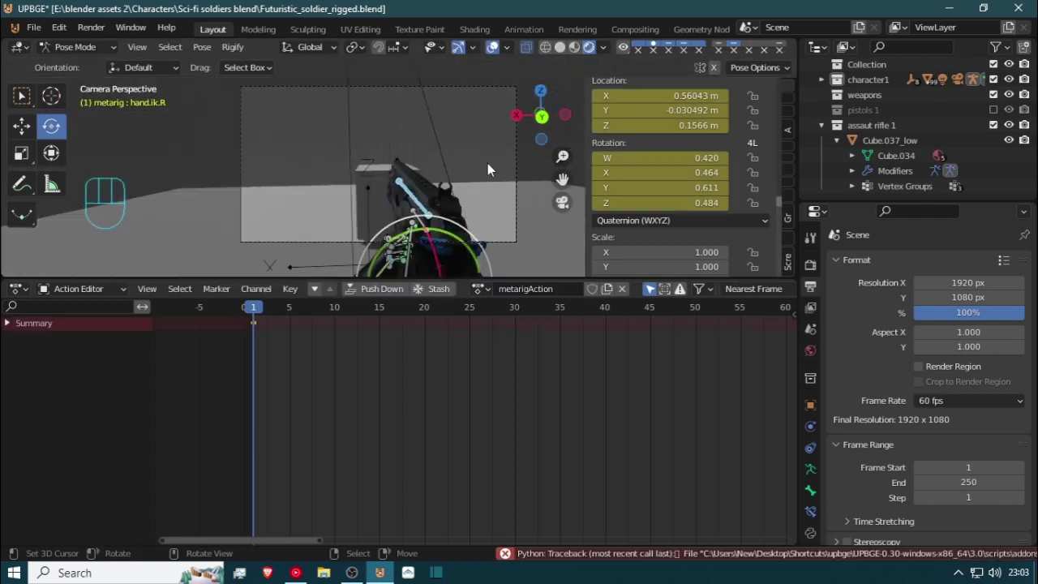
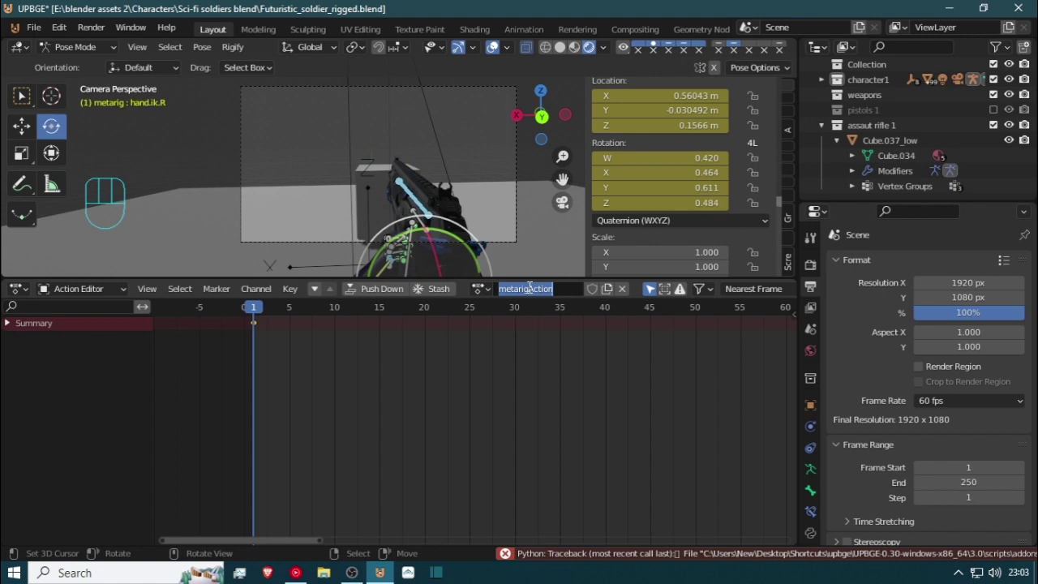
{"action": "type", "text": "Arma reload"}
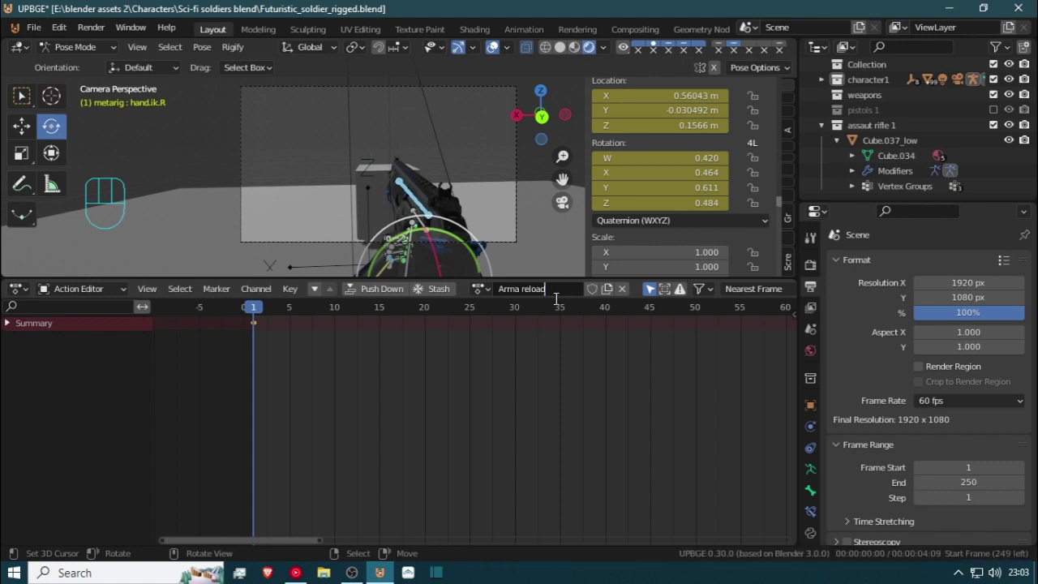
{"action": "key", "text": "Return"}
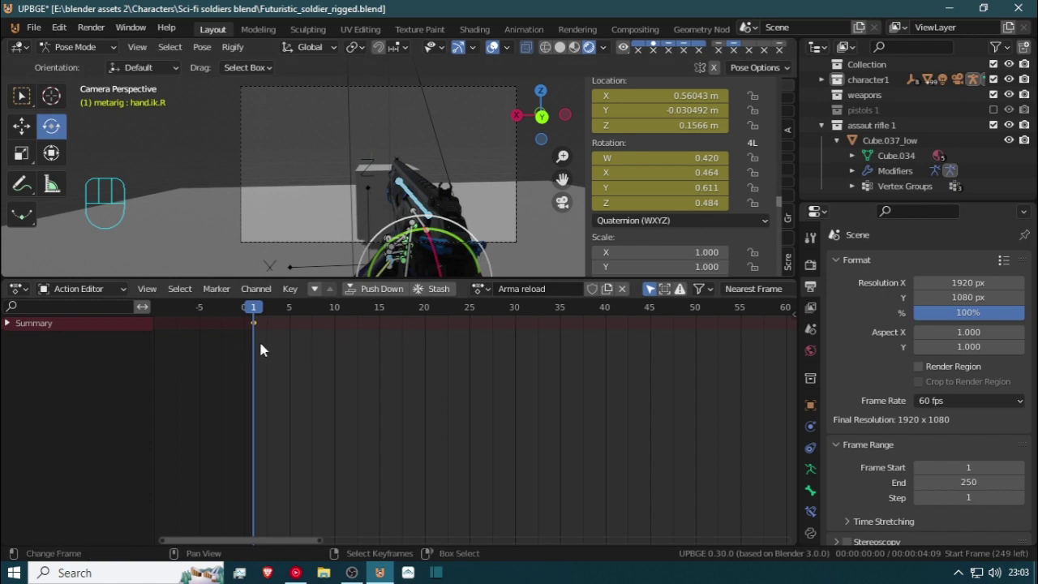
At frame 15, rotate the selected rifle and hand IK bones about 30° around global Z and tilt them in the camera view
{"action": "left_click_drag", "start_coordinate": [260, 344], "coordinate": [379, 355]}
{"action": "key", "text": "r"}
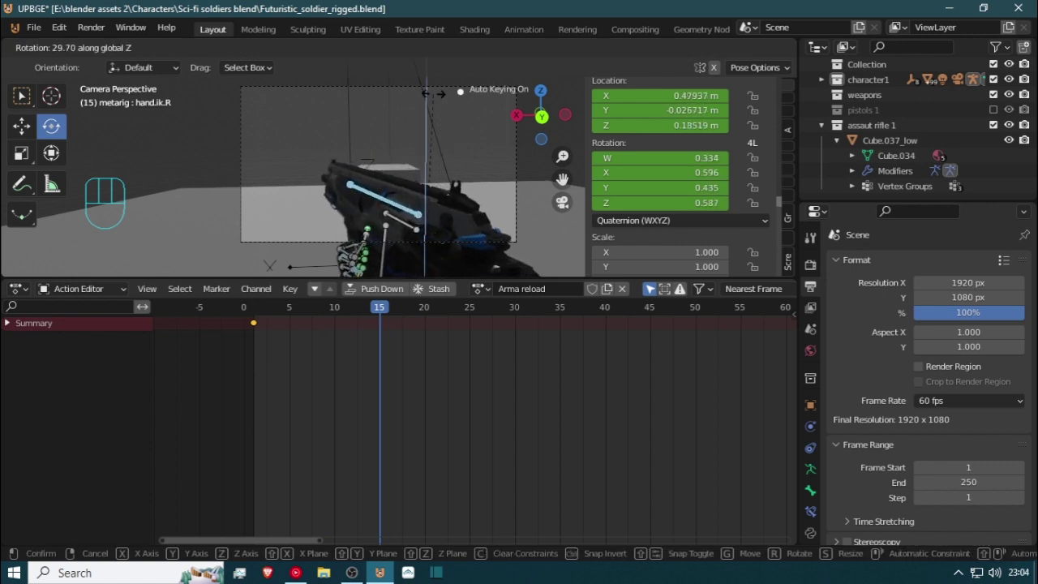
{"action": "left_click", "coordinate": [430, 94]}
{"action": "key", "text": "r"}
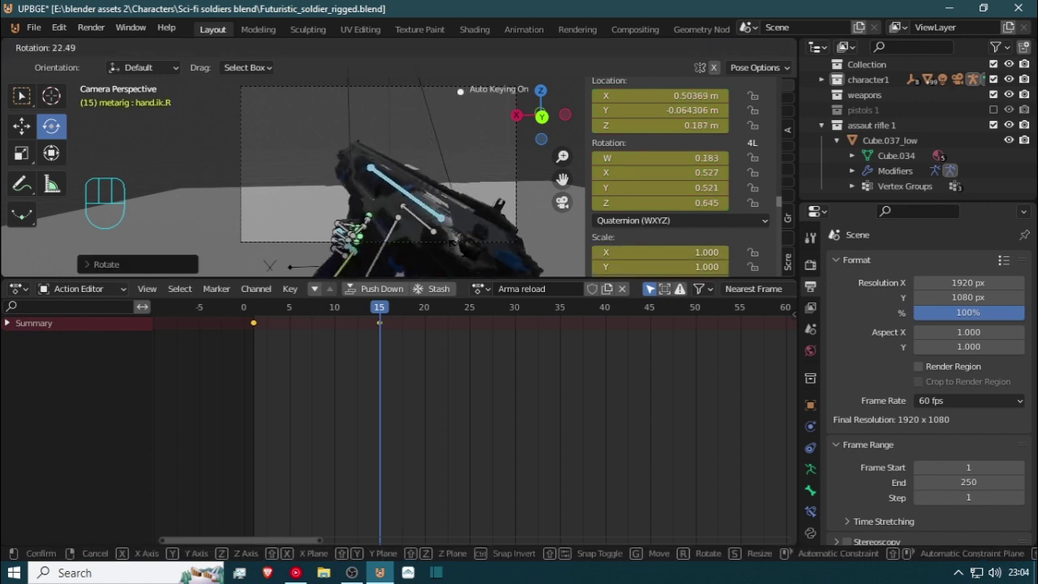
{"action": "left_click", "coordinate": [449, 233]}
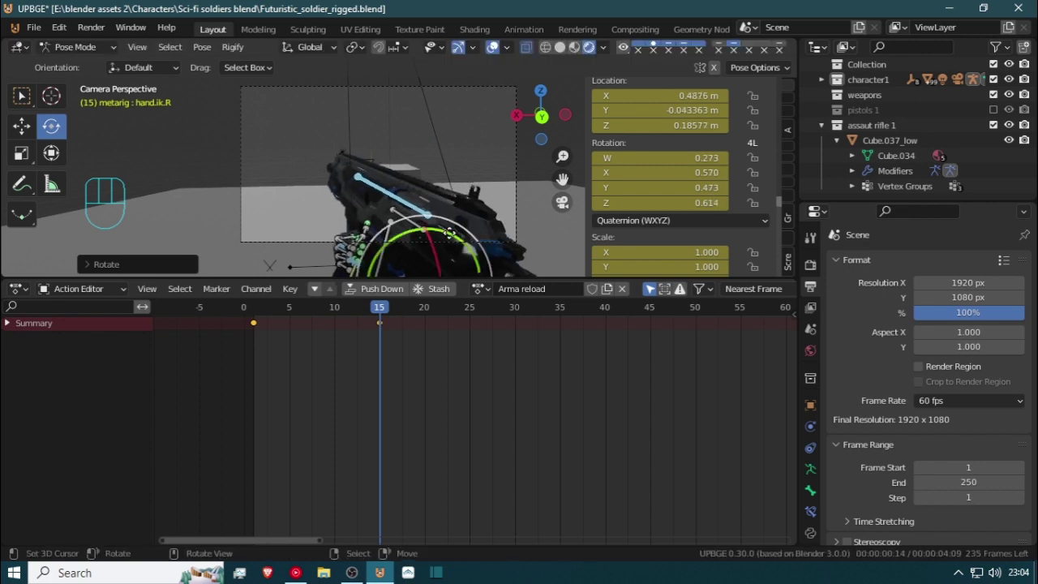
Raise the rifle and hand IK bones at frame 15 and rotate them further around global Z toward a side-on pose
{"action": "key", "text": "g"}
{"action": "left_click", "coordinate": [449, 233]}
{"action": "key", "text": "r"}
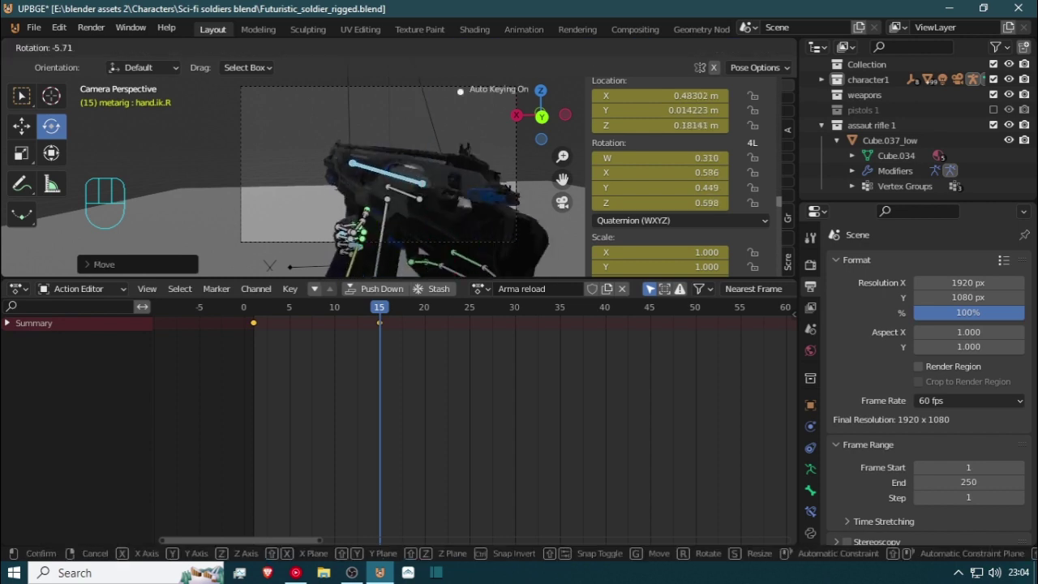
{"action": "key", "text": "z"}
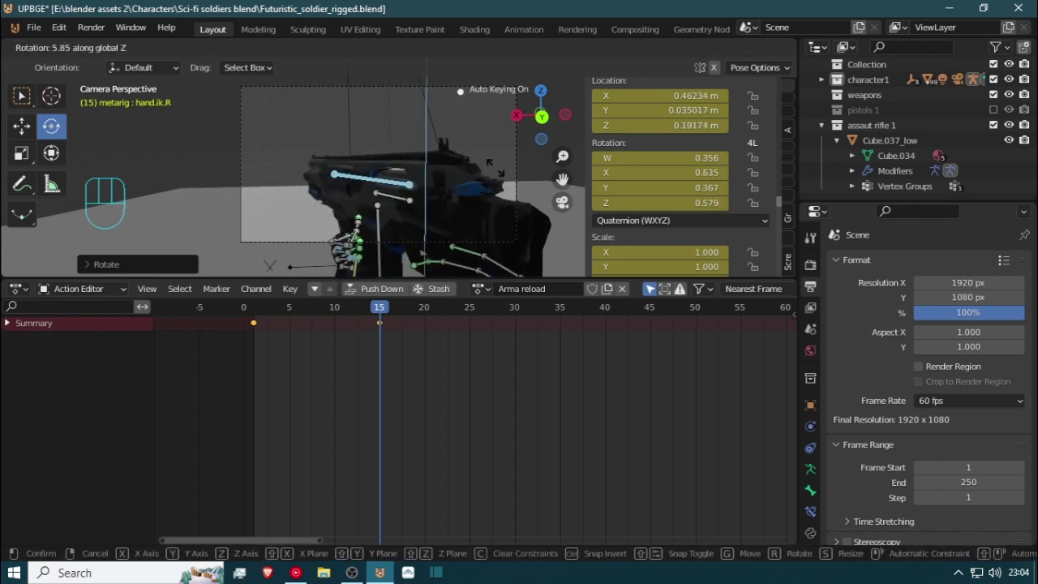
{"action": "left_click", "coordinate": [492, 162]}
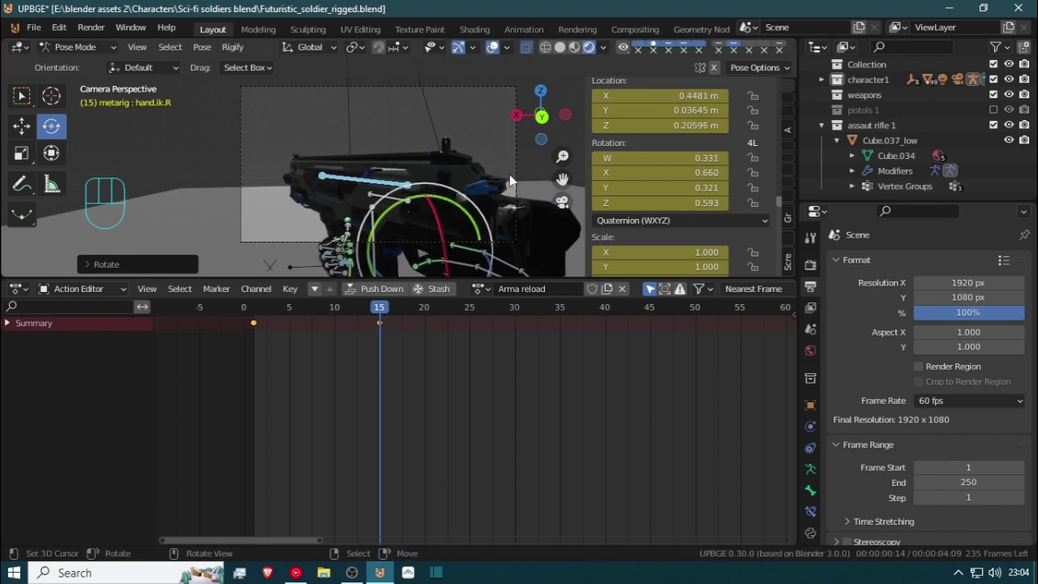
Tilt the rifle and hand IK bones about 19° at frame 15 and shift them slightly up and right in the camera view
{"action": "key", "text": "r"}
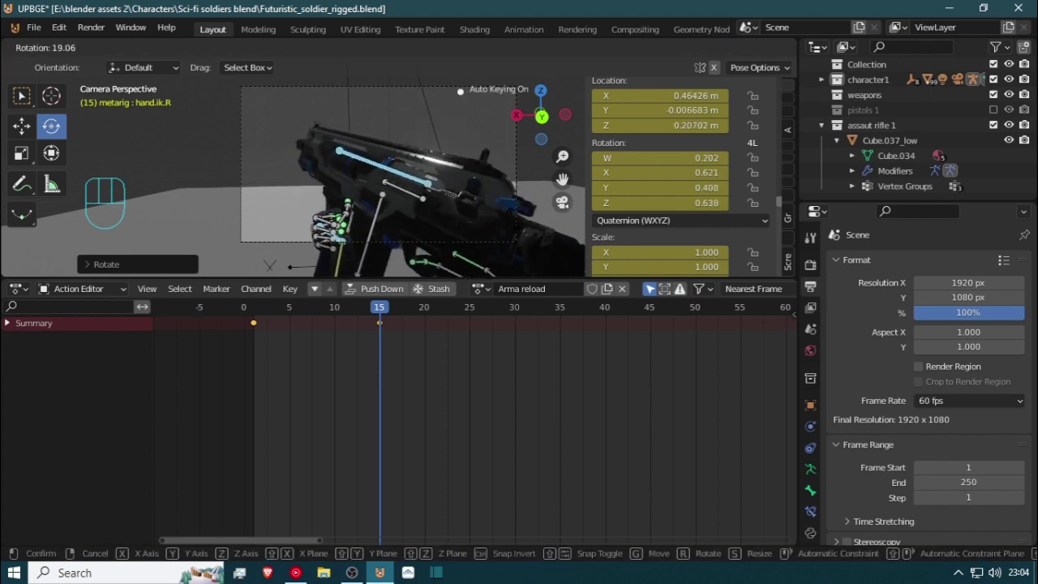
{"action": "left_click", "coordinate": [507, 219]}
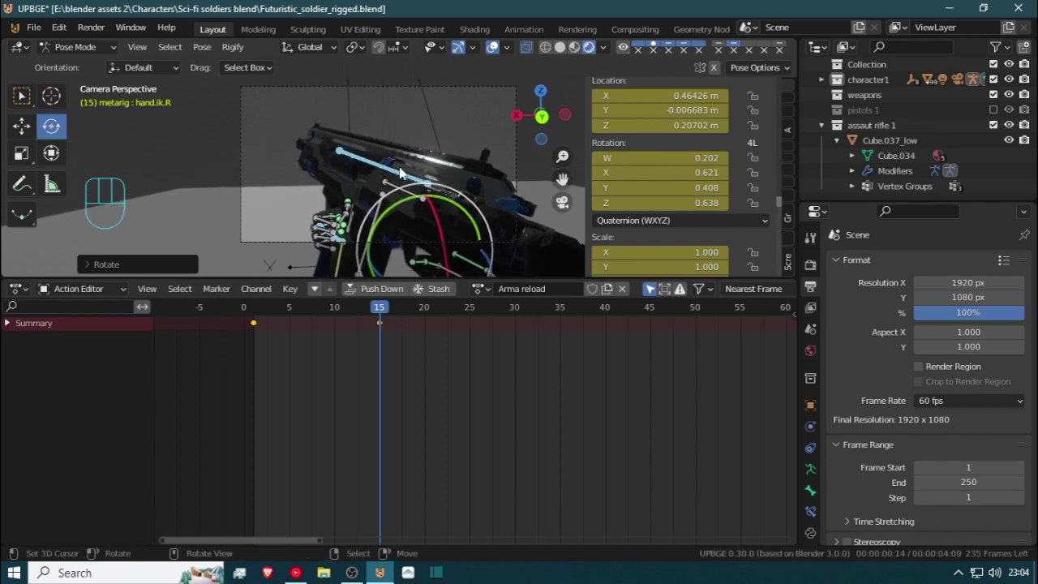
{"action": "key", "text": "g"}
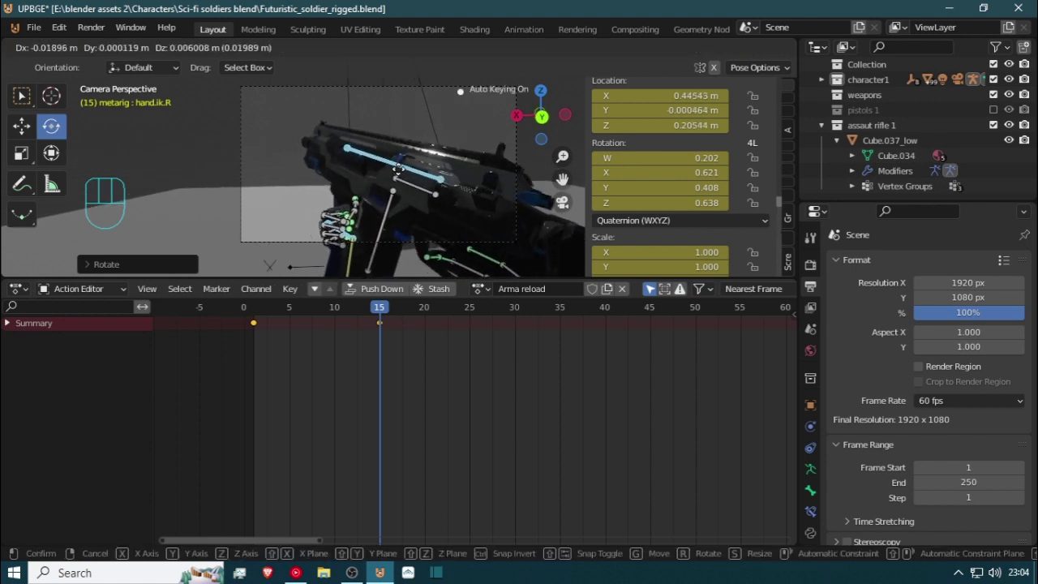
{"action": "left_click", "coordinate": [395, 208]}
Shift the rifle and hand IK bones slightly up and left at frame 25, and lower them along global Z at frame 35
{"action": "left_click_drag", "start_coordinate": [353, 326], "coordinate": [470, 322]}
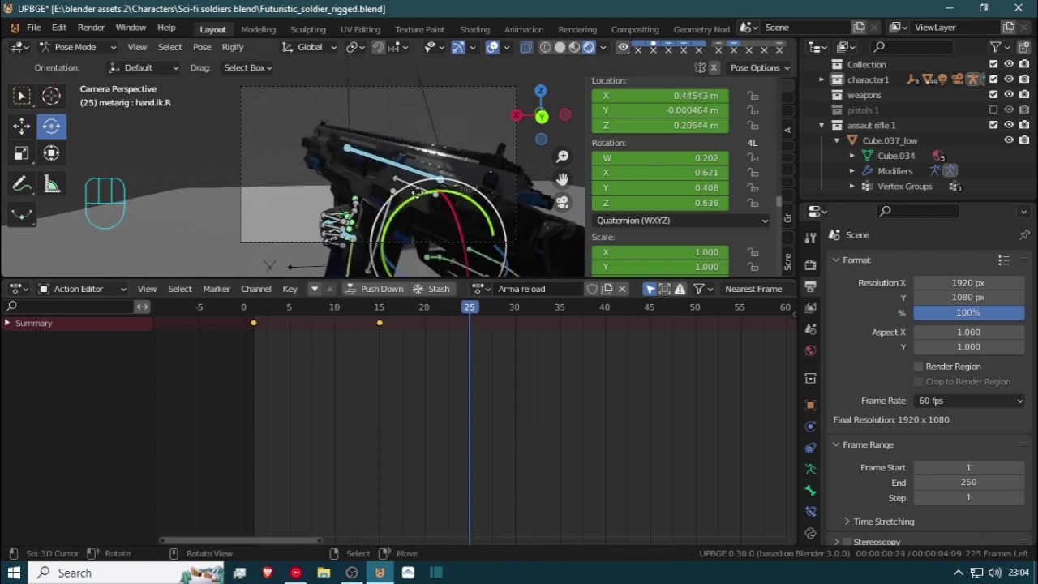
{"action": "key", "text": "g"}
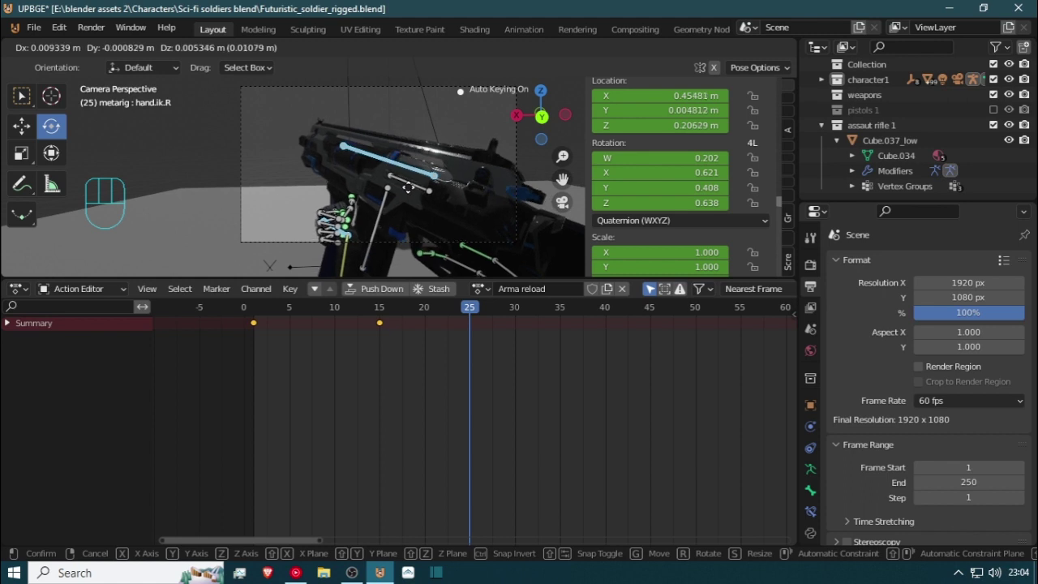
{"action": "left_click", "coordinate": [409, 195]}
{"action": "left_click_drag", "start_coordinate": [463, 325], "coordinate": [559, 353]}
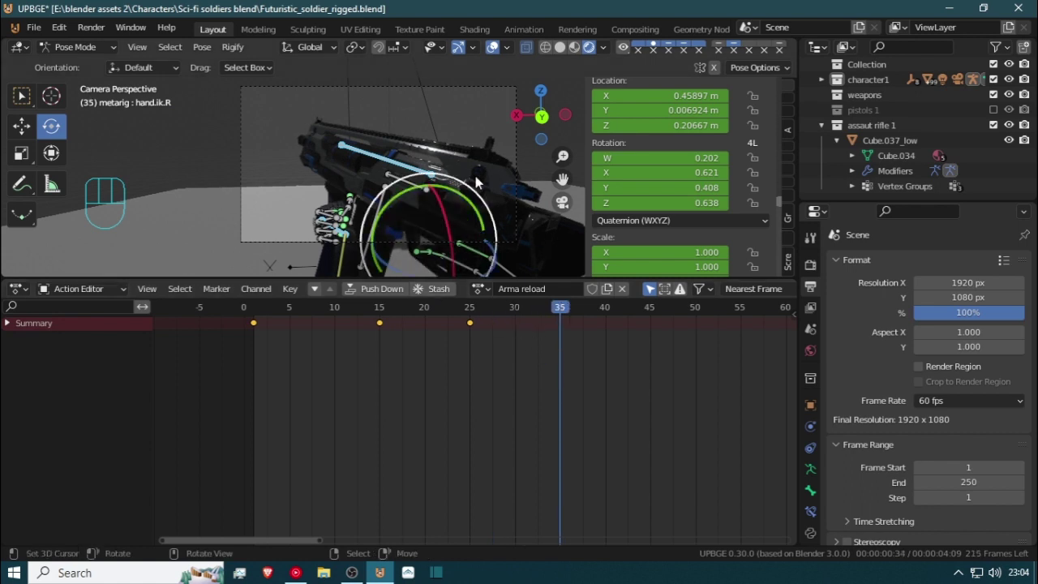
{"action": "key", "text": "g"}
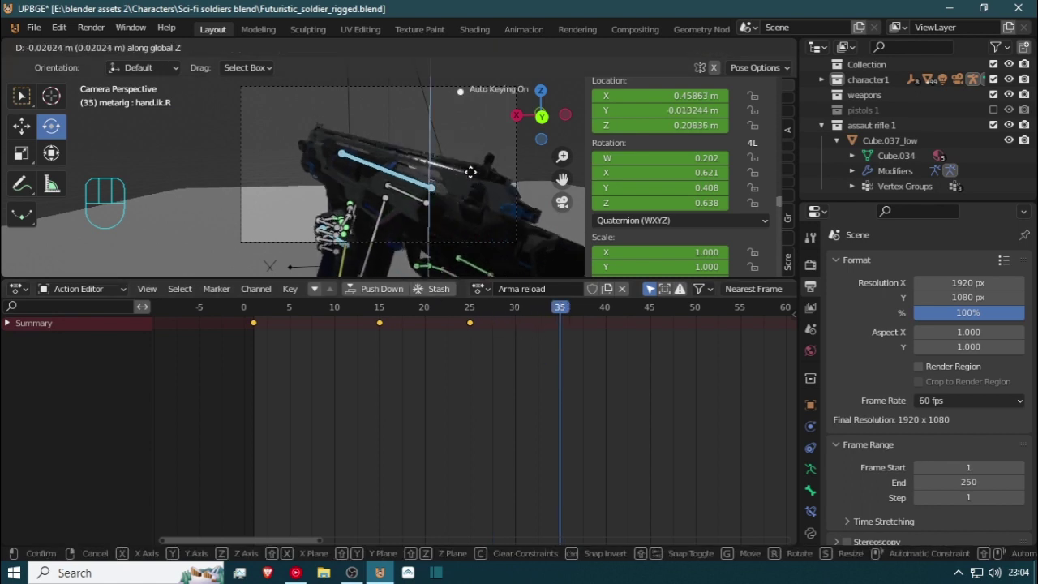
{"action": "left_click", "coordinate": [471, 172]}
Move the rifle and hand IK bones left and up at frame 45, and slightly right and up at frame 55
{"action": "left_click_drag", "start_coordinate": [545, 347], "coordinate": [649, 348]}
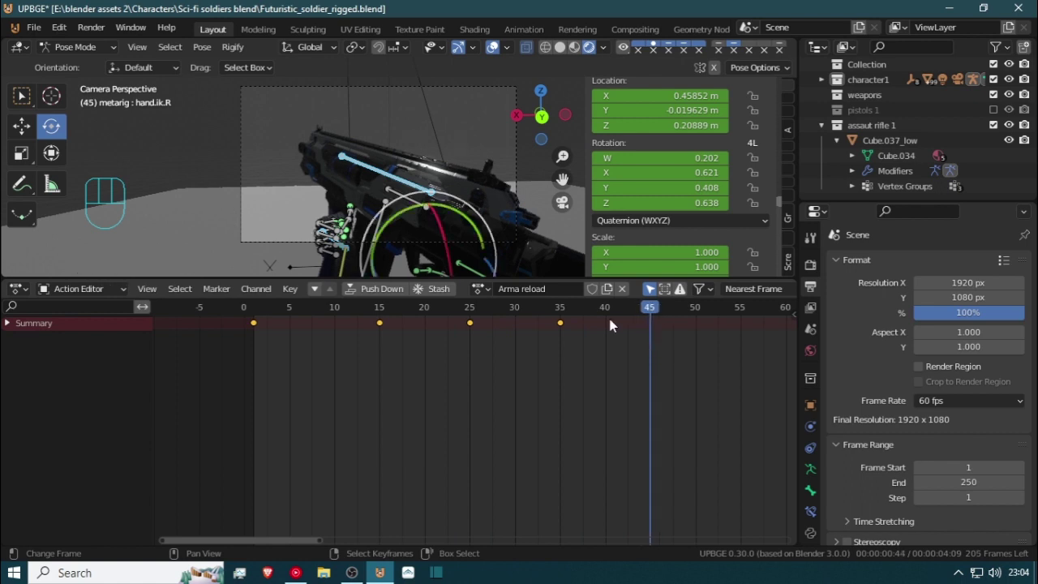
{"action": "key", "text": "g"}
{"action": "left_click", "coordinate": [392, 186]}
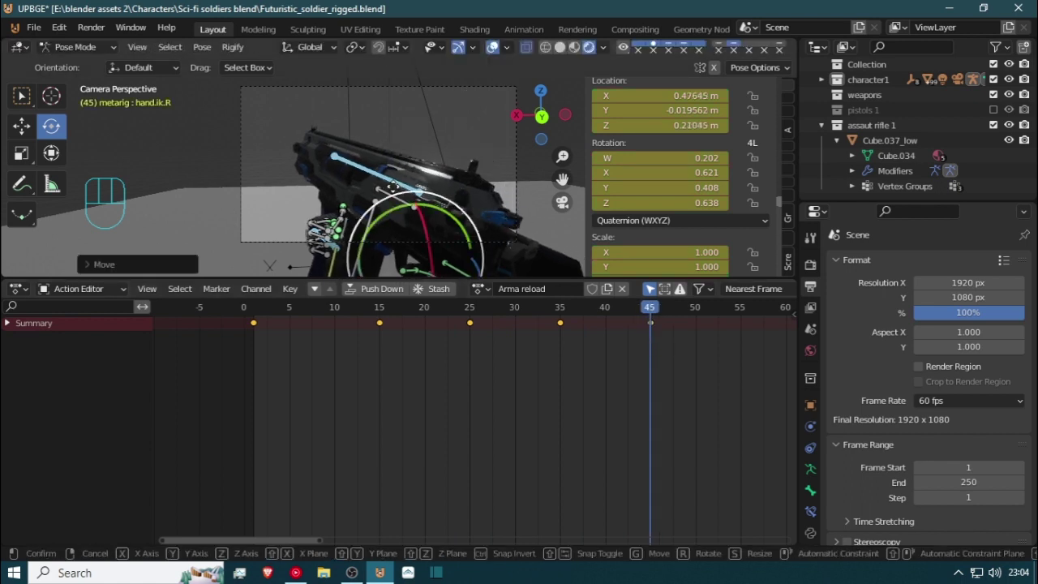
{"action": "key", "text": "g"}
{"action": "left_click", "coordinate": [387, 175]}
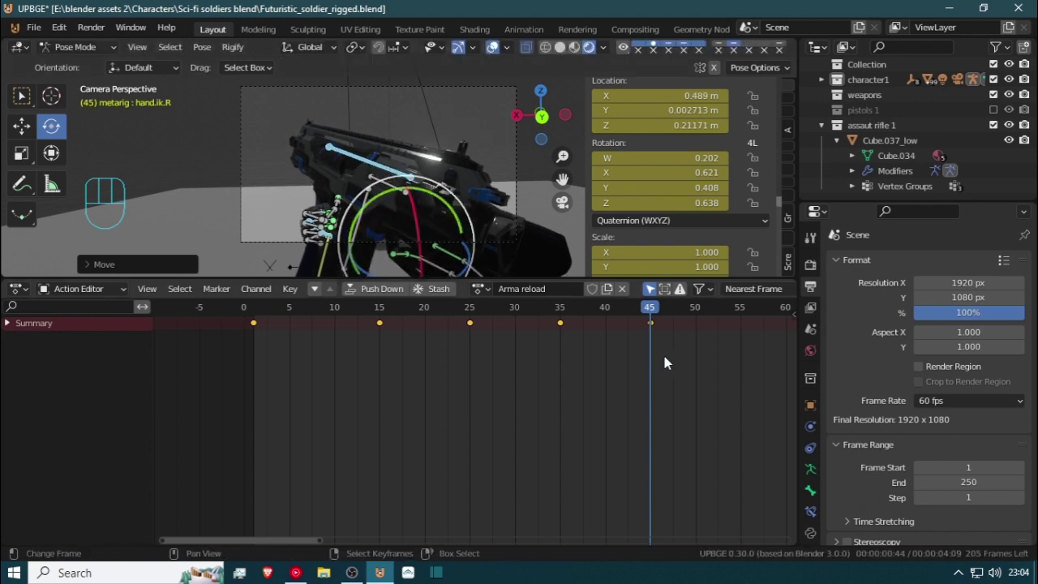
{"action": "left_click_drag", "start_coordinate": [642, 343], "coordinate": [742, 357]}
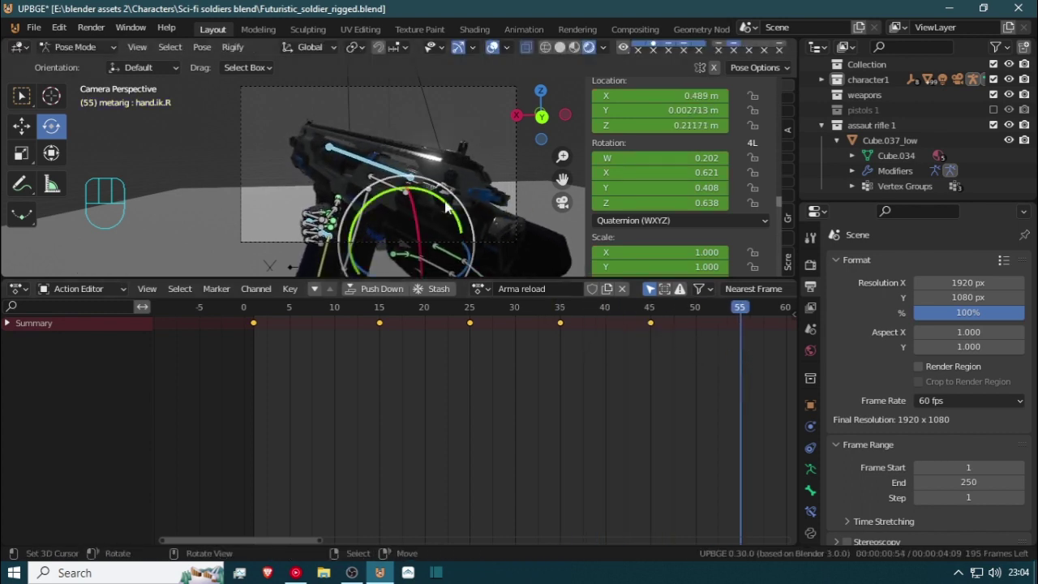
{"action": "key", "text": "g"}
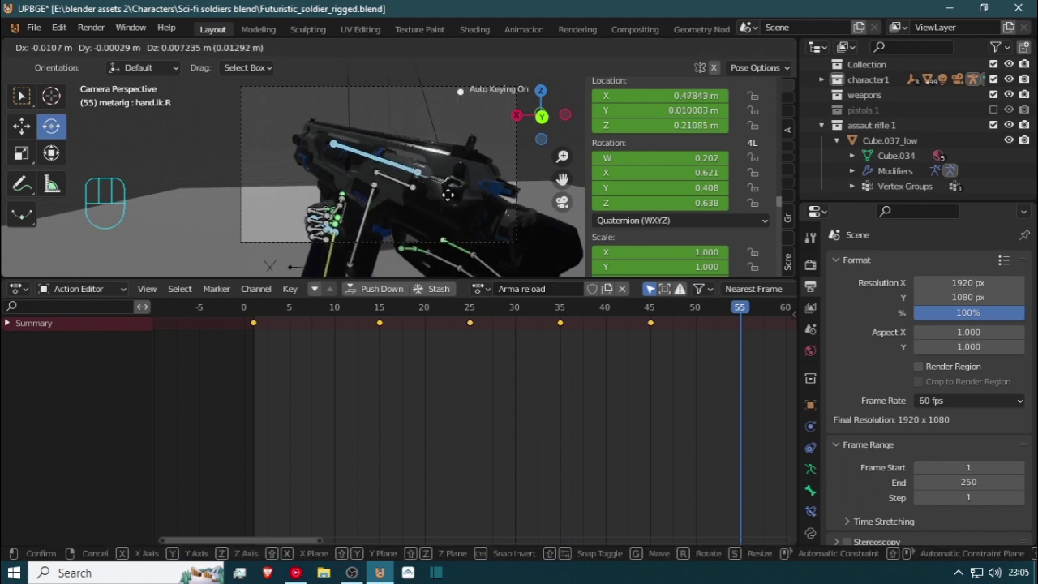
{"action": "left_click", "coordinate": [454, 191]}
Insert a location and rotation keyframe for the selected rifle and hand IK bones at frame 63
{"action": "middle_click_drag", "start_coordinate": [666, 352], "coordinate": [375, 356]}
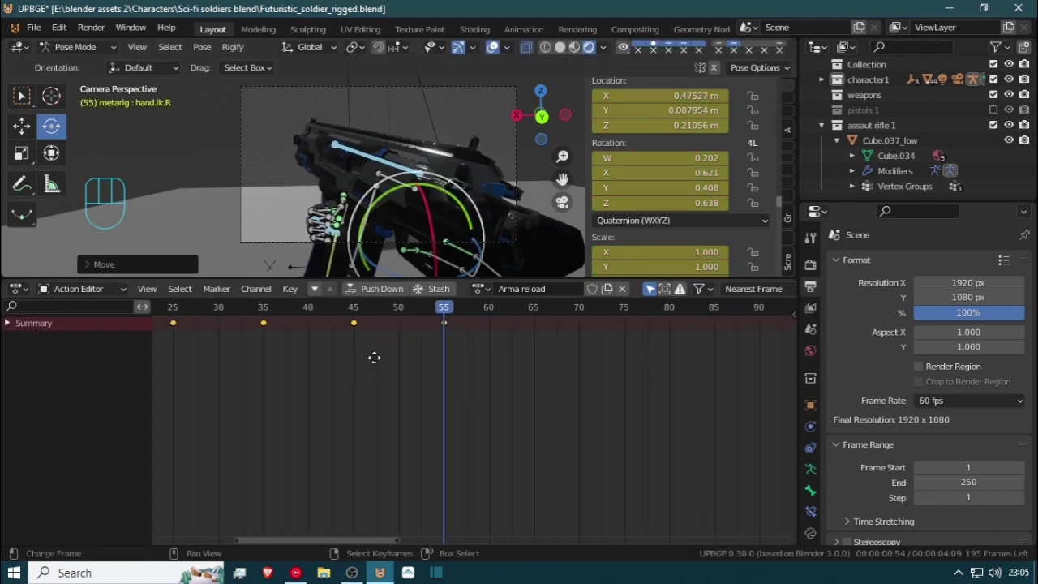
{"action": "left_click_drag", "start_coordinate": [534, 371], "coordinate": [534, 373]}
{"action": "left_click", "coordinate": [529, 369]}
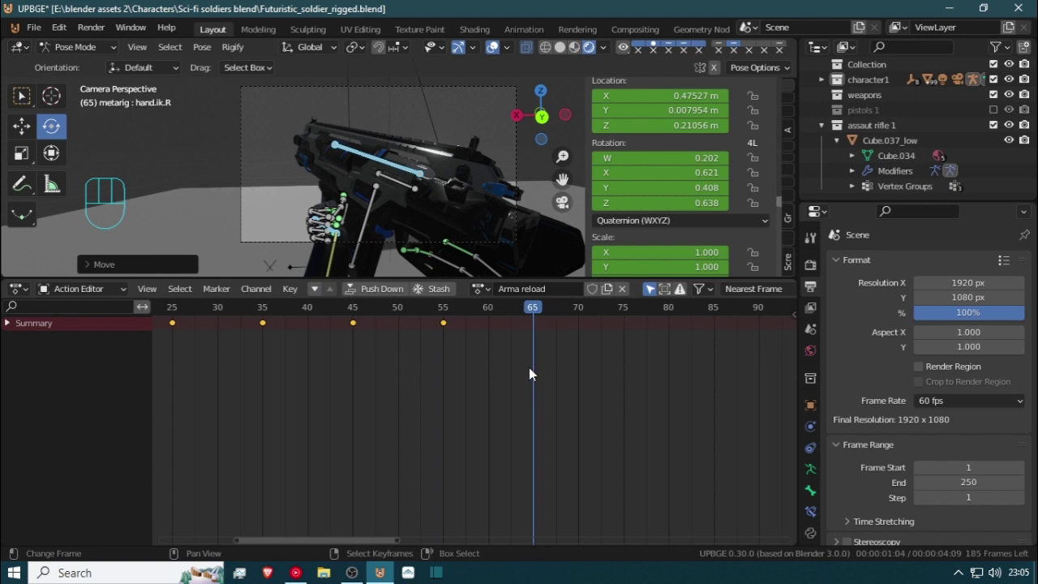
{"action": "key", "text": "g"}
{"action": "left_click", "coordinate": [418, 225]}
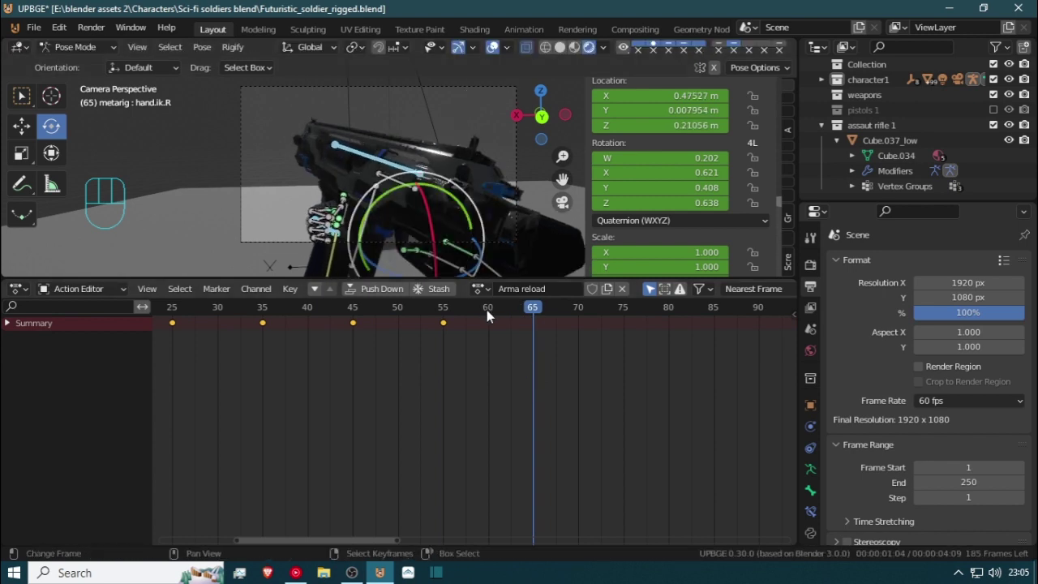
{"action": "left_click_drag", "start_coordinate": [531, 360], "coordinate": [516, 358]}
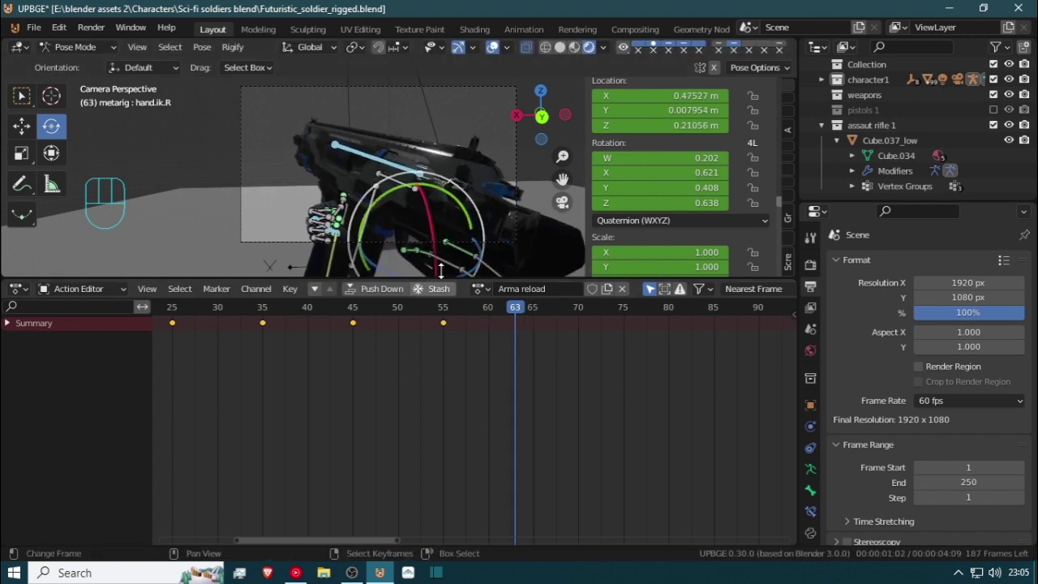
{"action": "key", "text": "i"}
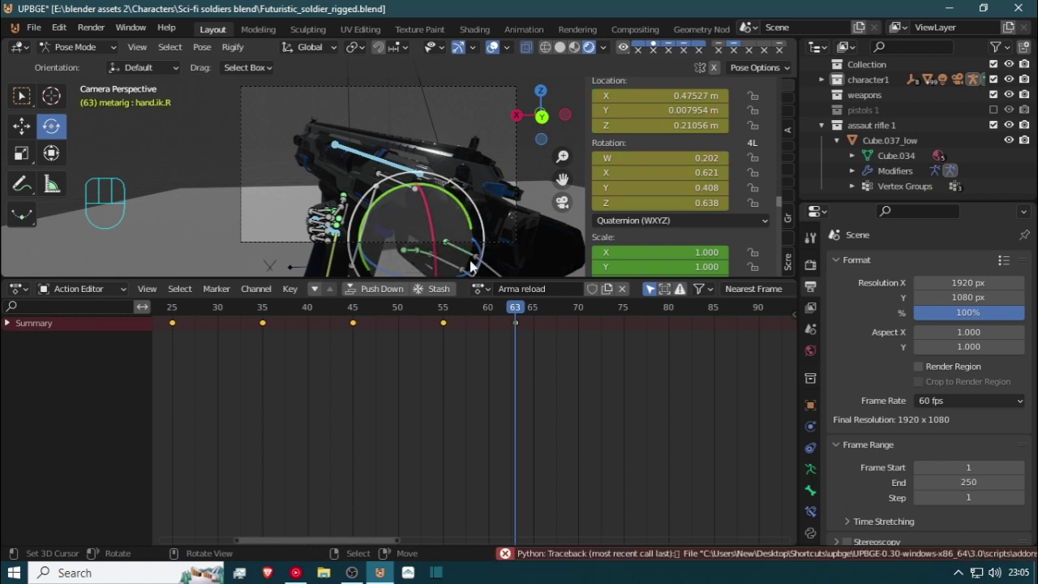
Raise the rifle and hand IK bones about 0.016 m along global Z at frame 65
{"action": "left_click_drag", "start_coordinate": [508, 360], "coordinate": [531, 355]}
{"action": "key", "text": "g"}
{"action": "key", "text": "z"}
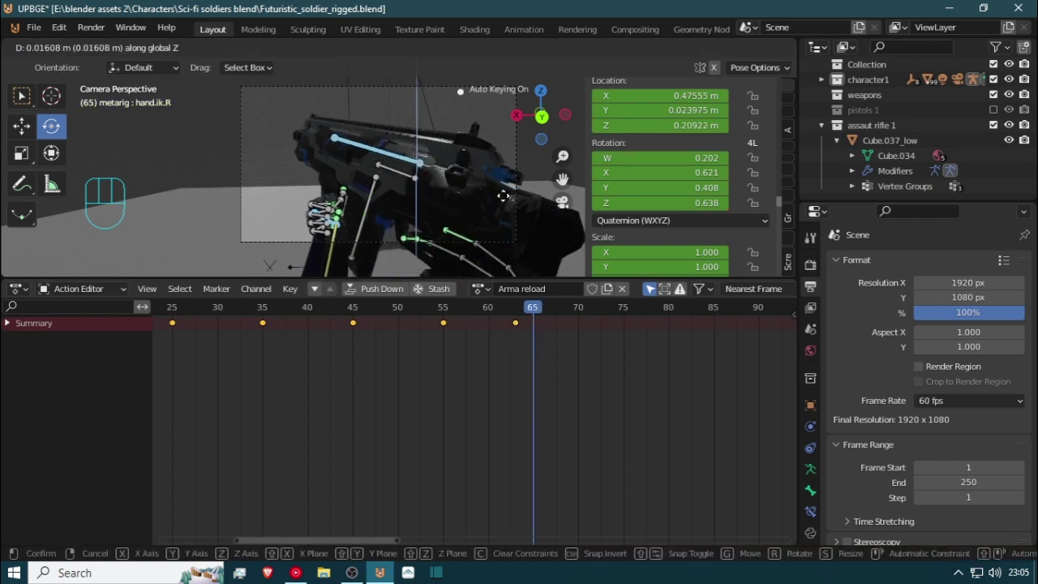
{"action": "left_click", "coordinate": [504, 201]}
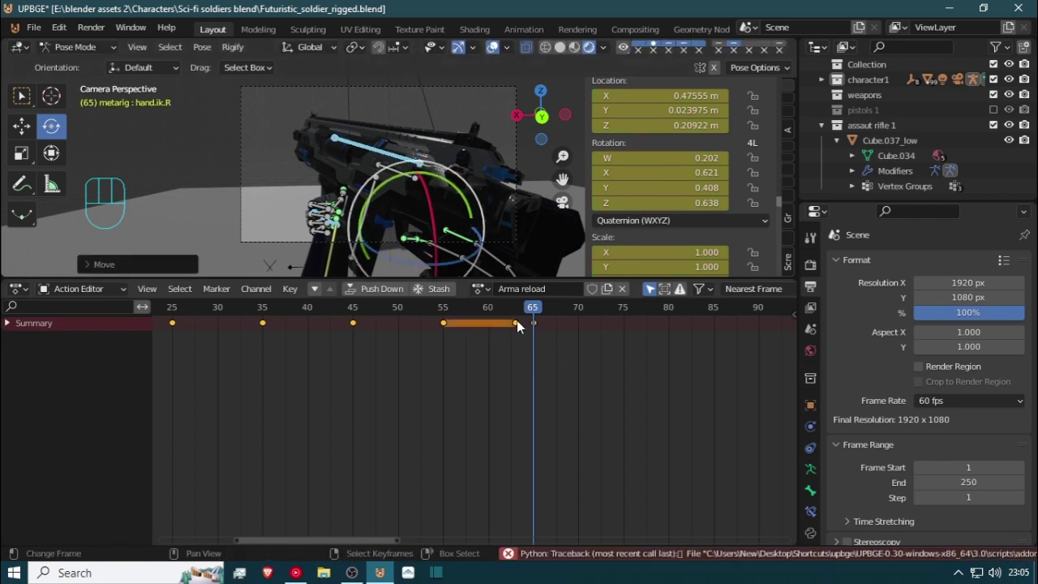
Duplicate the frame 63 keyframe to frame 67, and shift the rifle and hand IK bones slightly left at frame 63
{"action": "left_click", "coordinate": [516, 323]}
{"action": "key", "text": "g"}
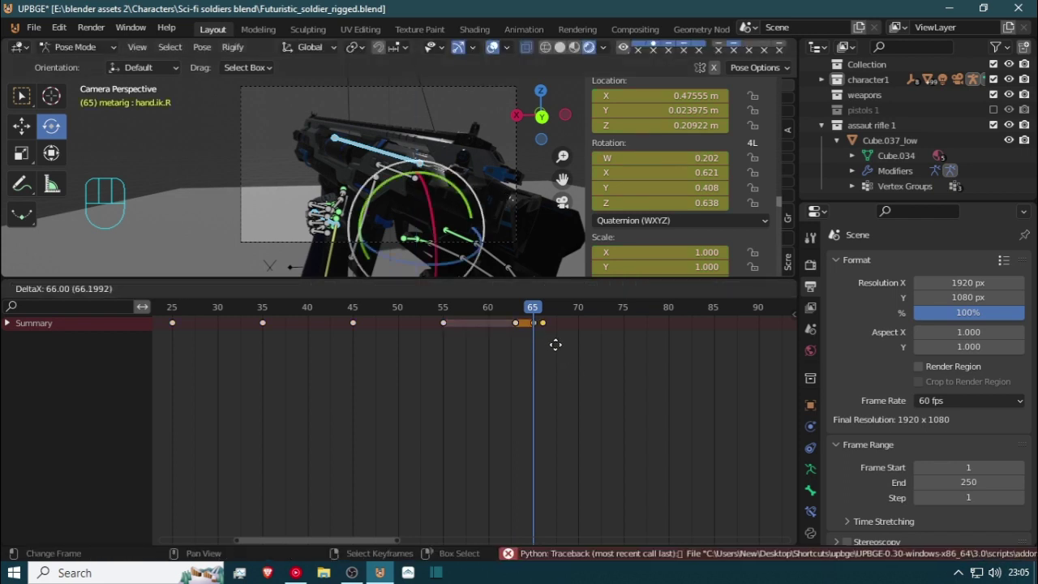
{"action": "left_click", "coordinate": [527, 330]}
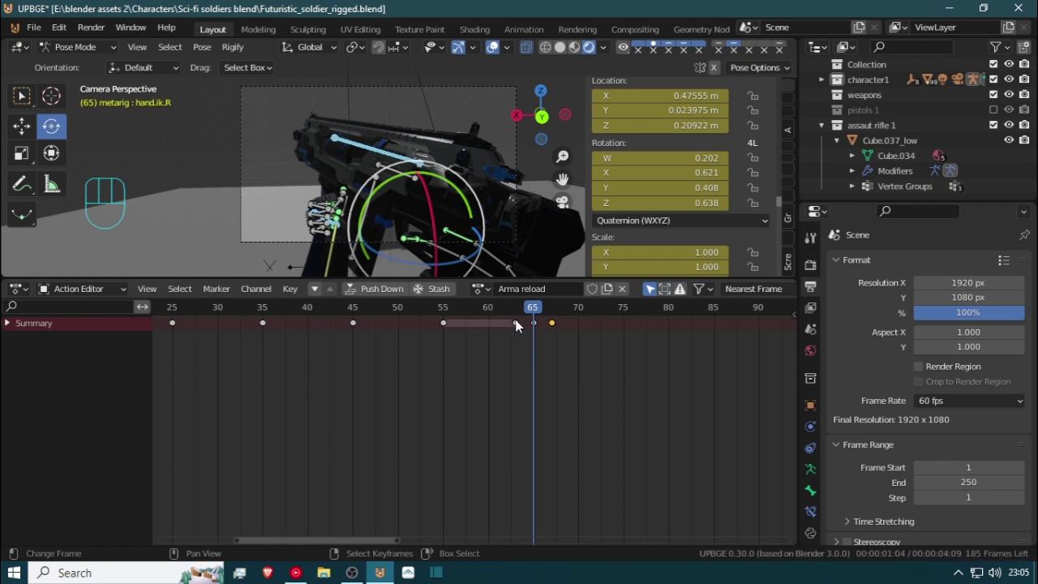
{"action": "left_click", "coordinate": [513, 324]}
{"action": "key", "text": "g"}
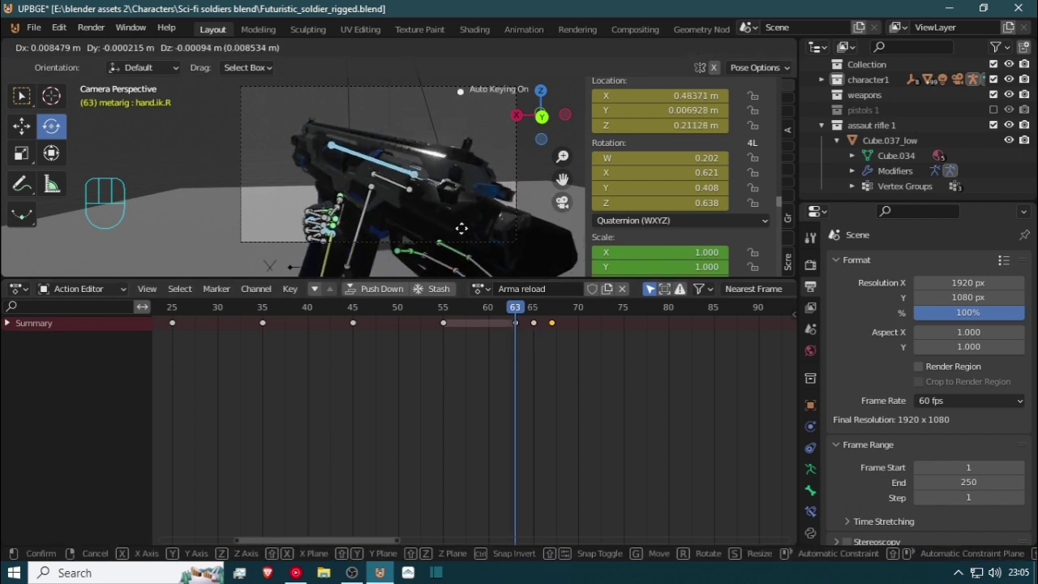
{"action": "left_click", "coordinate": [461, 228]}
At frame 75, level the rifle and hand IK bones in the camera view and rotate them around global Z to point forward
{"action": "left_click_drag", "start_coordinate": [516, 360], "coordinate": [623, 373]}
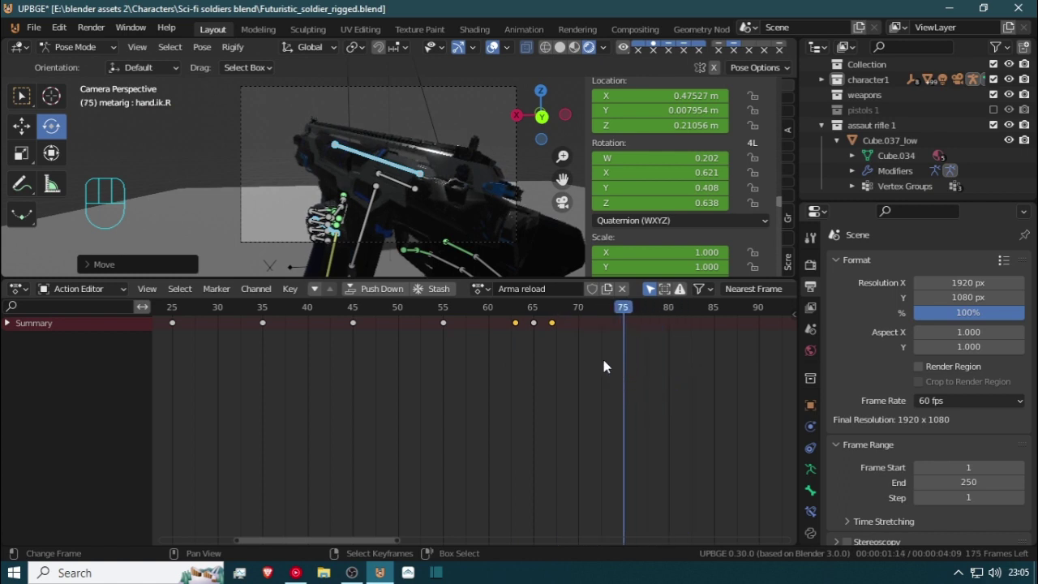
{"action": "key", "text": "r"}
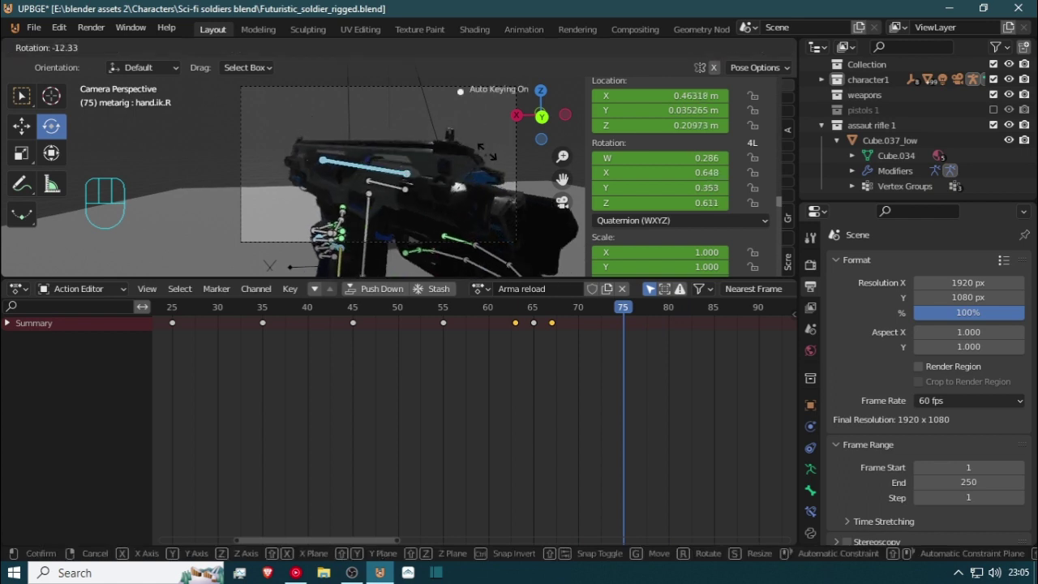
{"action": "left_click", "coordinate": [469, 126]}
{"action": "key", "text": "r"}
{"action": "key", "text": "z"}
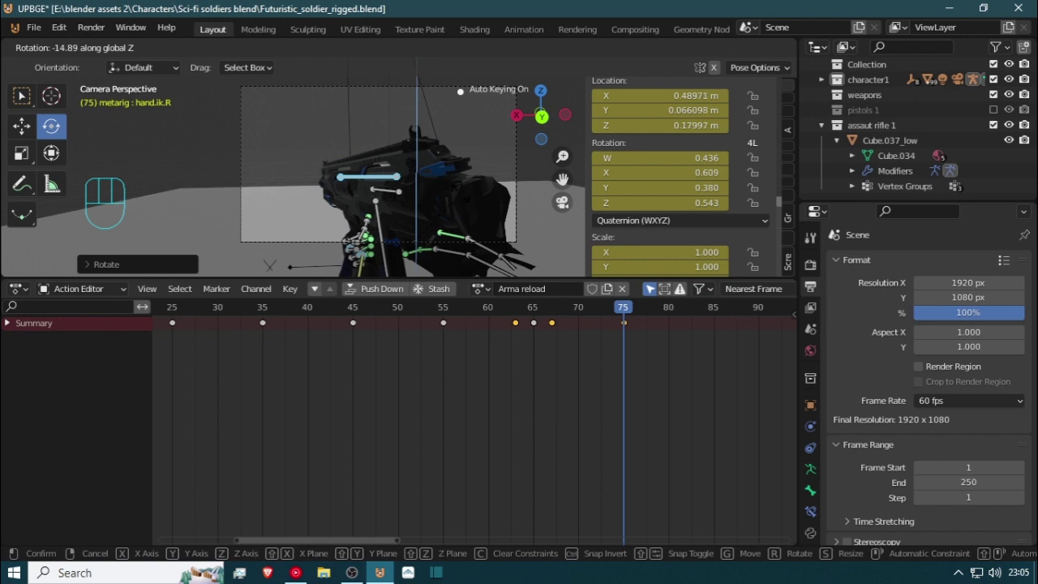
{"action": "left_click", "coordinate": [454, 191]}
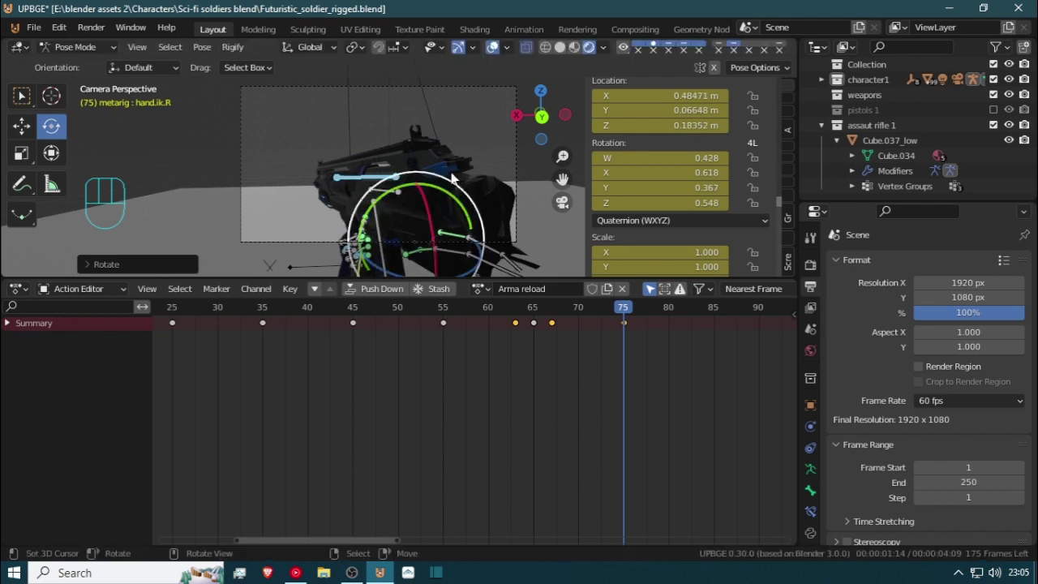
{"action": "key", "text": "r"}
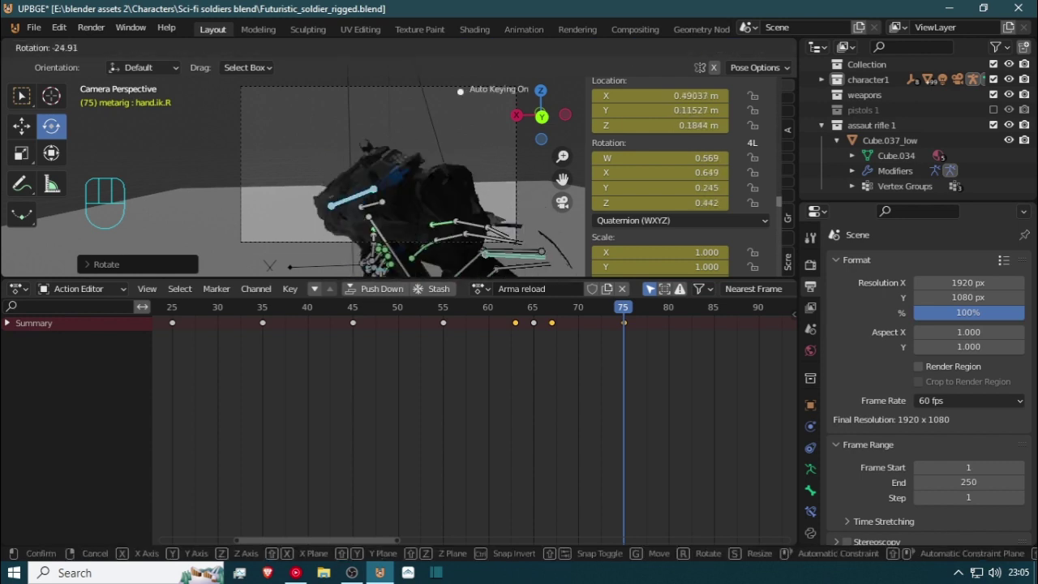
{"action": "key", "text": "Escape"}
{"action": "key", "text": "r"}
{"action": "key", "text": "z"}
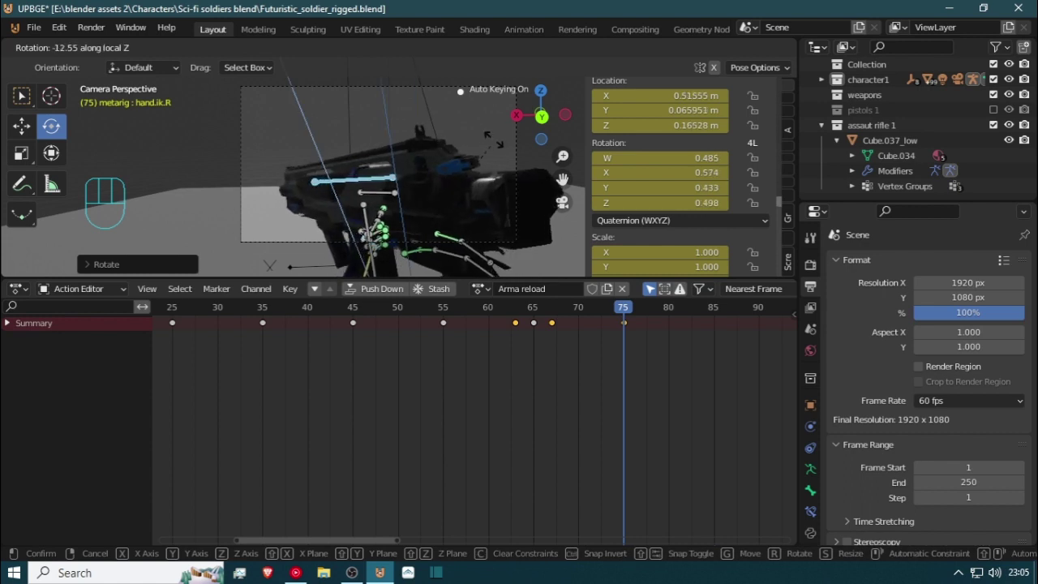
{"action": "key", "text": "z"}
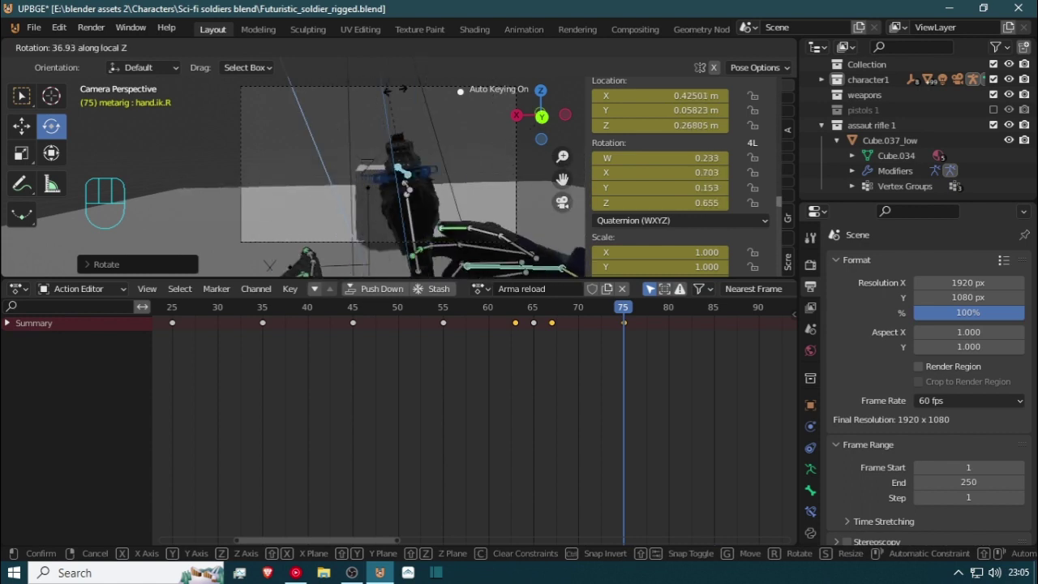
{"action": "left_click", "coordinate": [405, 210]}
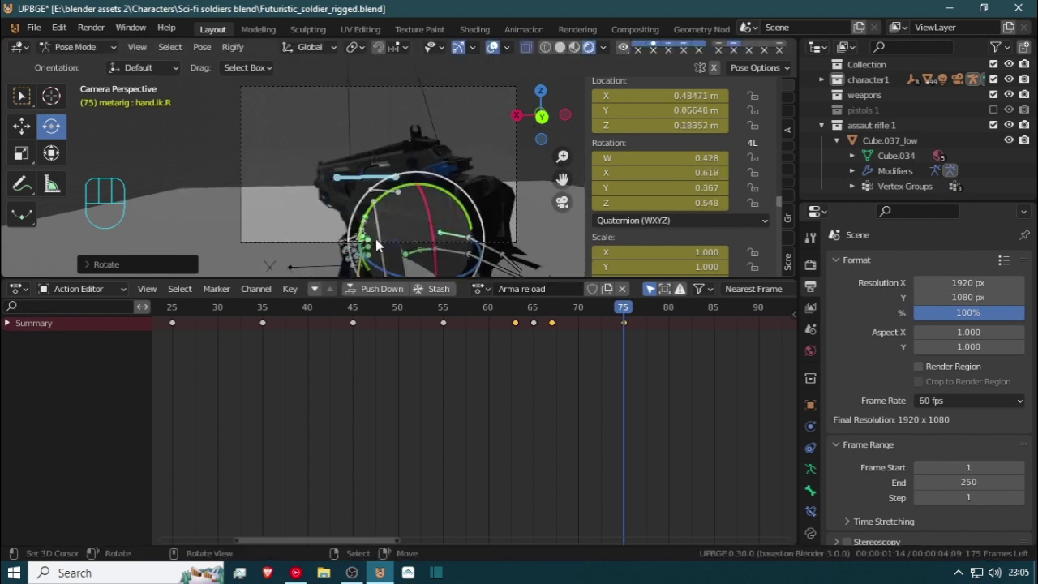
At frame 75, turn the rifle and hand IK bones around global Z in two rotations, checking the barrel direction outside the camera view
{"action": "key", "text": "r"}
{"action": "key", "text": "z"}
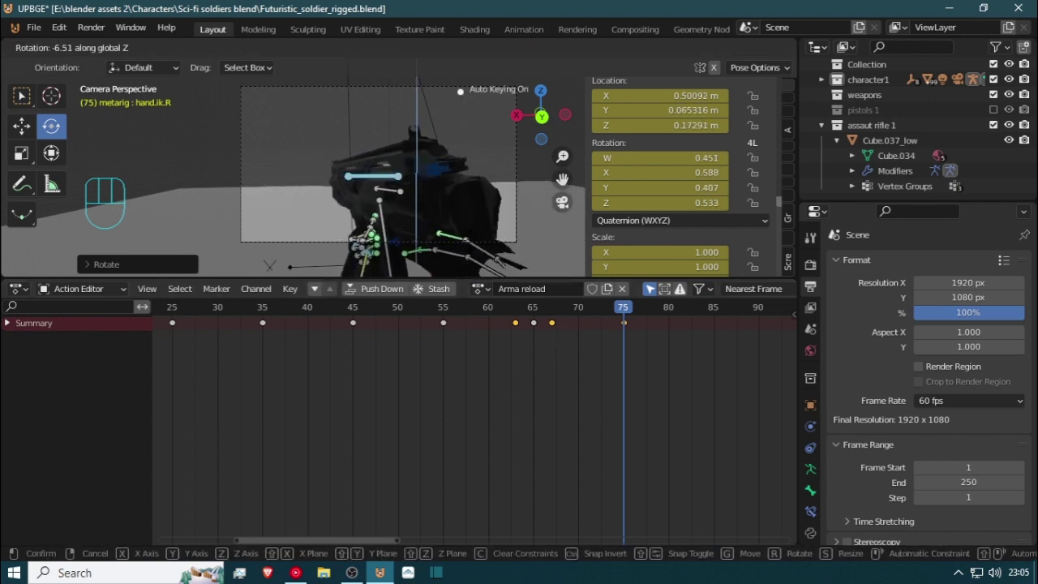
{"action": "left_click", "coordinate": [448, 256]}
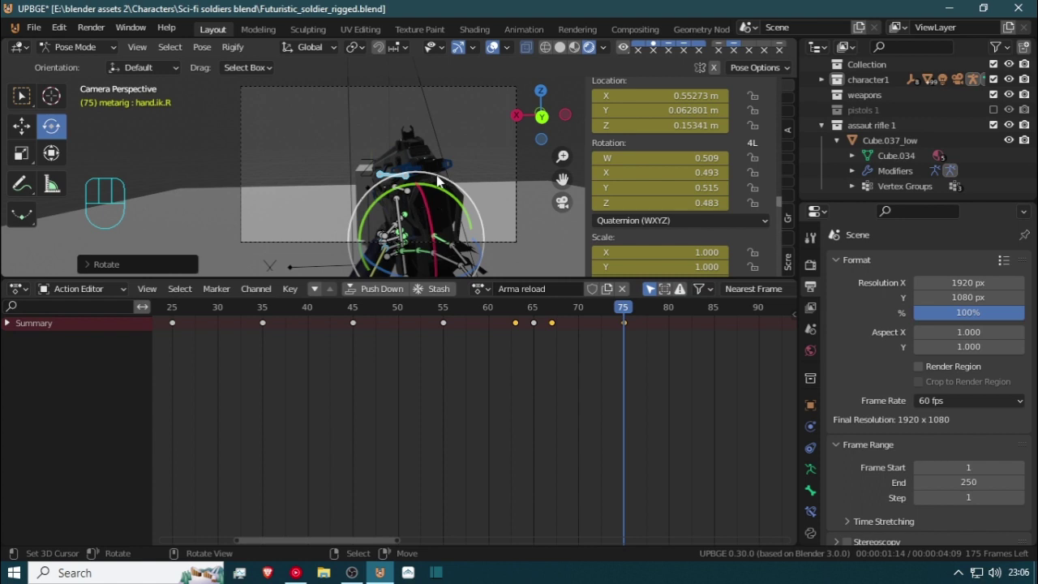
{"action": "middle_click", "coordinate": [437, 176]}
{"action": "middle_click_drag", "start_coordinate": [445, 152], "coordinate": [412, 146]}
{"action": "scroll", "coordinate": [399, 172], "scroll_direction": "down", "scroll_amount": 8}
{"action": "key", "text": "r"}
{"action": "key", "text": "z"}
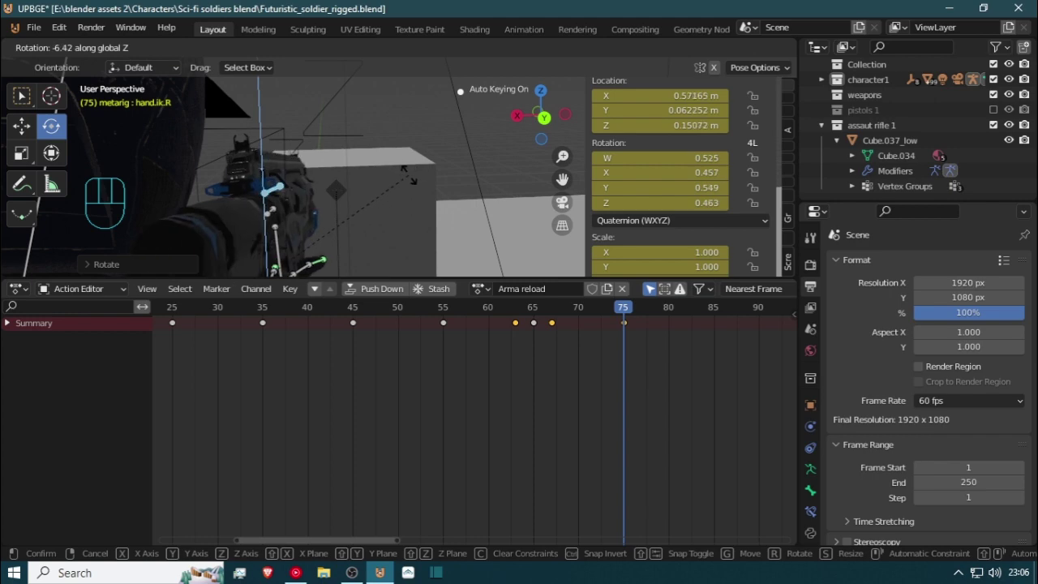
{"action": "left_click", "coordinate": [399, 203]}
Viewing the soldier from the front, roll the rifle and hand IK bones about 23° around the global Y axis
{"action": "key", "text": "shift+grave"}
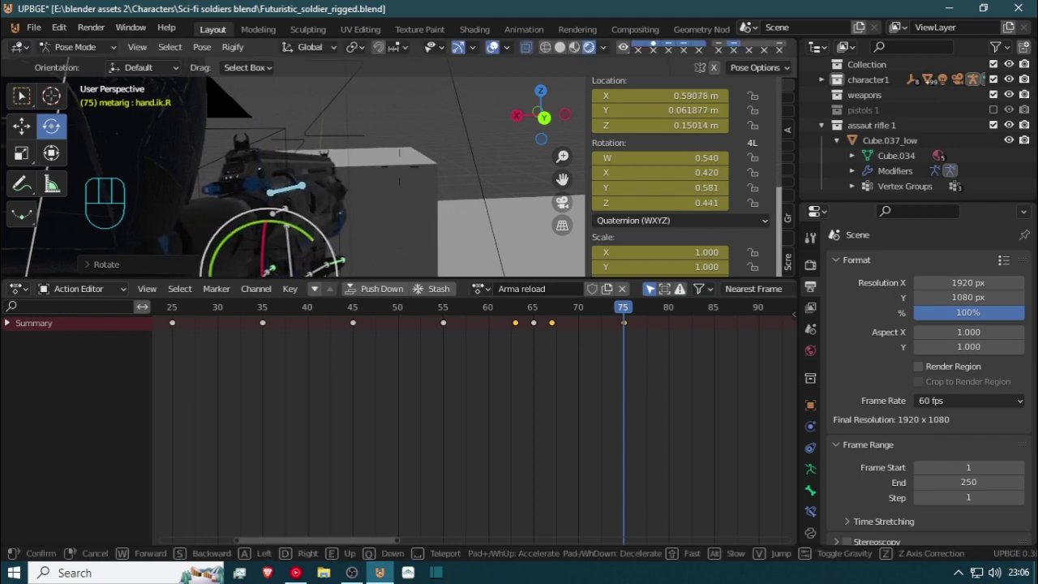
{"action": "key", "text": "a"}
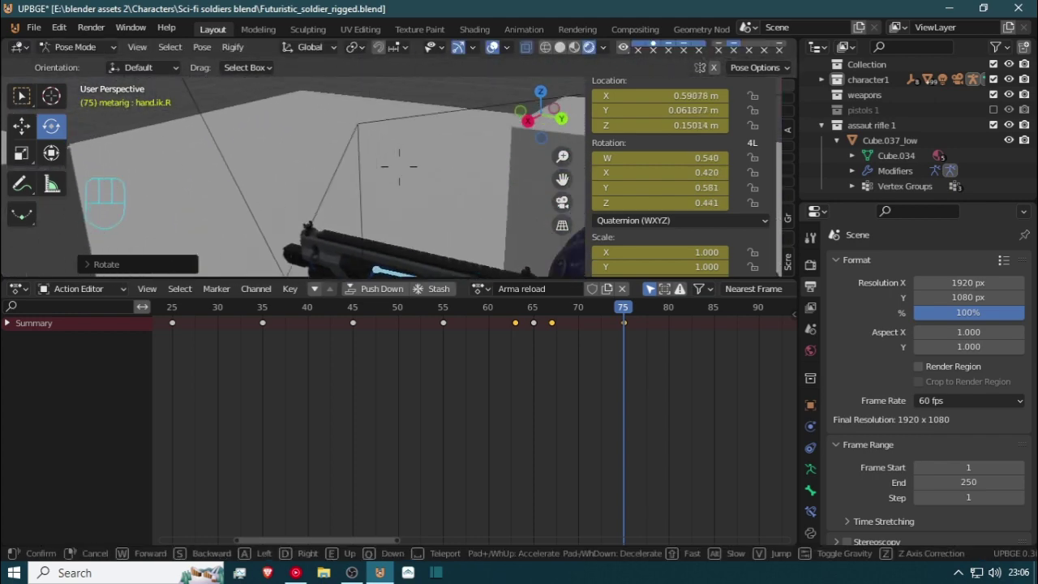
{"action": "key", "text": "a"}
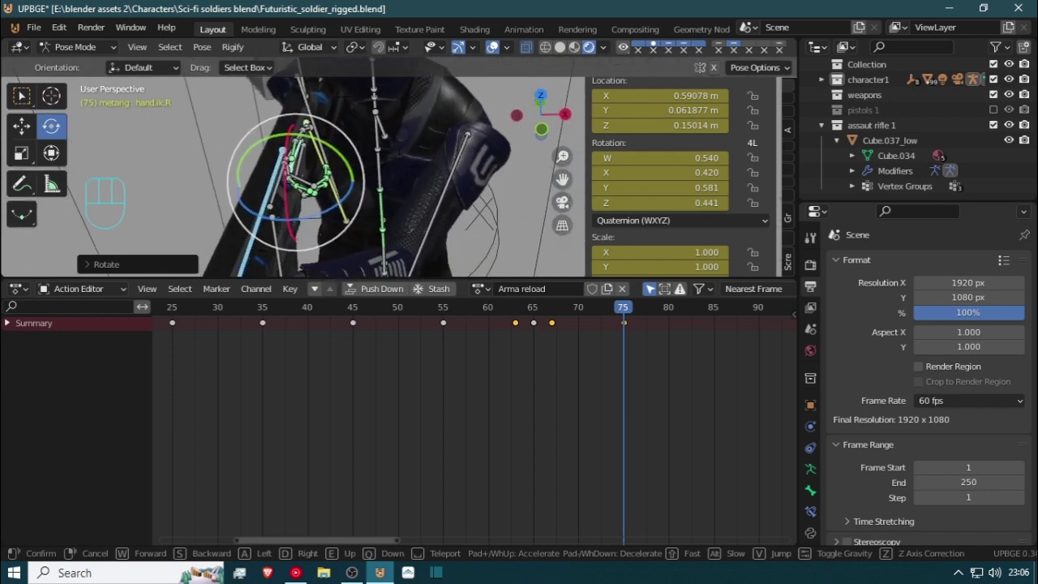
{"action": "left_click", "coordinate": [390, 169]}
{"action": "left_click_drag", "start_coordinate": [350, 160], "coordinate": [439, 215]}
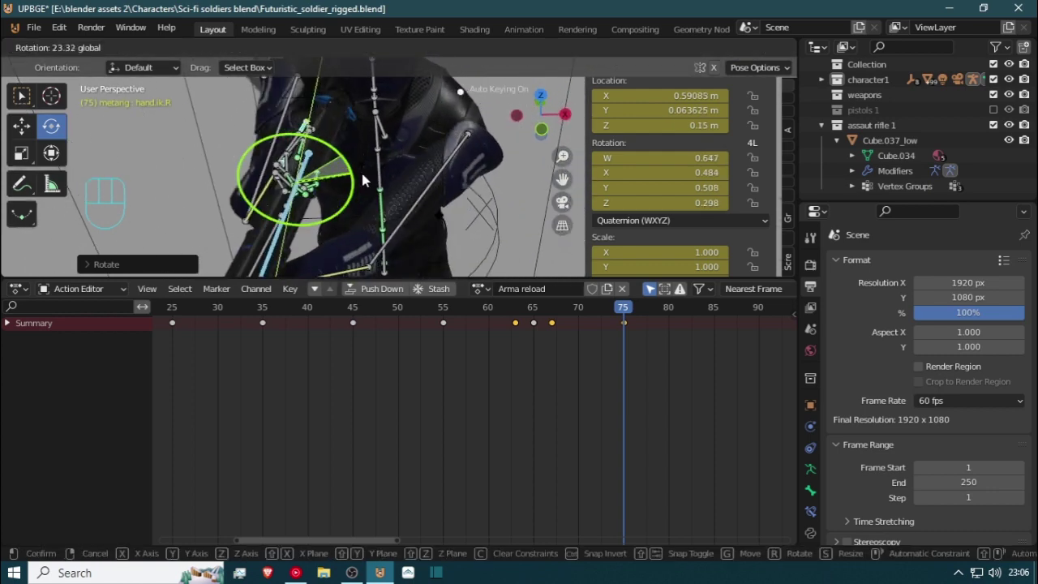
{"action": "left_click_drag", "start_coordinate": [360, 170], "coordinate": [361, 169]}
Return to the camera view and rotate the tilted rifle and hand IK bones further around global Z at frame 75
{"action": "key", "text": "KP_0"}
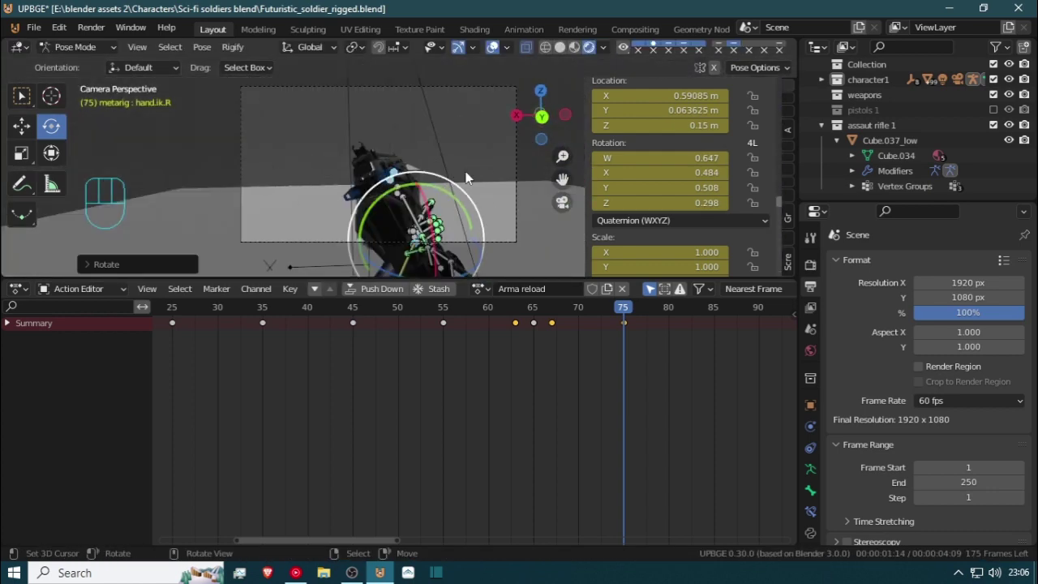
{"action": "key", "text": "r"}
{"action": "key", "text": "z"}
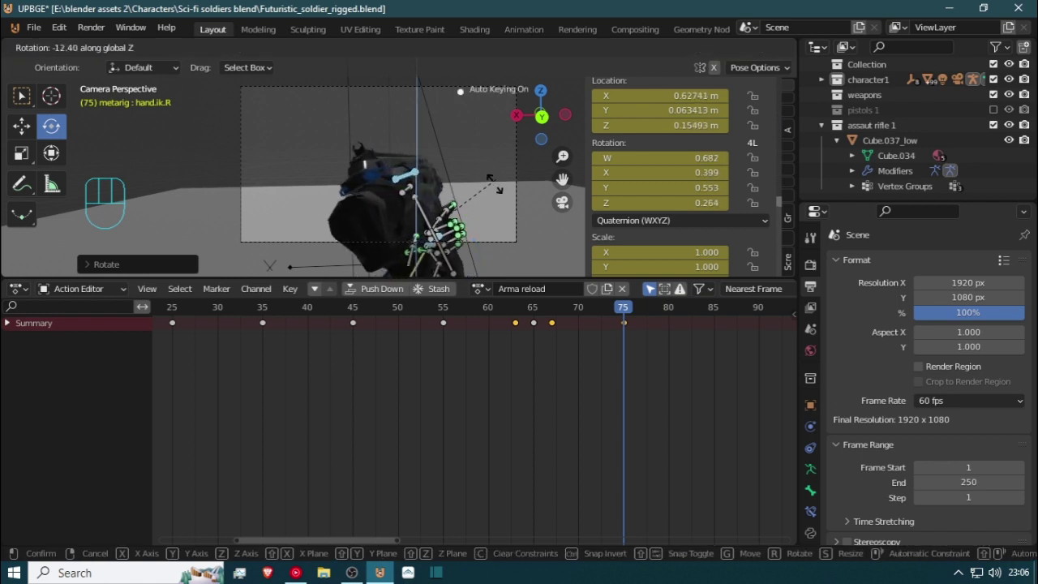
{"action": "left_click", "coordinate": [519, 253]}
Play back the Arma reload action from frame 0 to review the motion
{"action": "left_click_drag", "start_coordinate": [618, 382], "coordinate": [204, 419]}
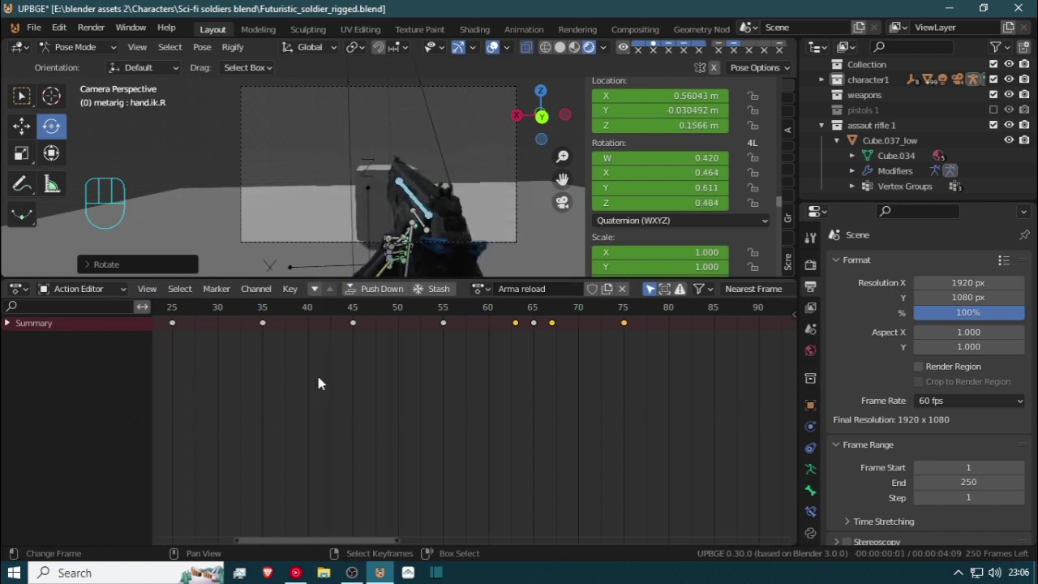
{"action": "left_click_drag", "start_coordinate": [497, 376], "coordinate": [413, 331]}
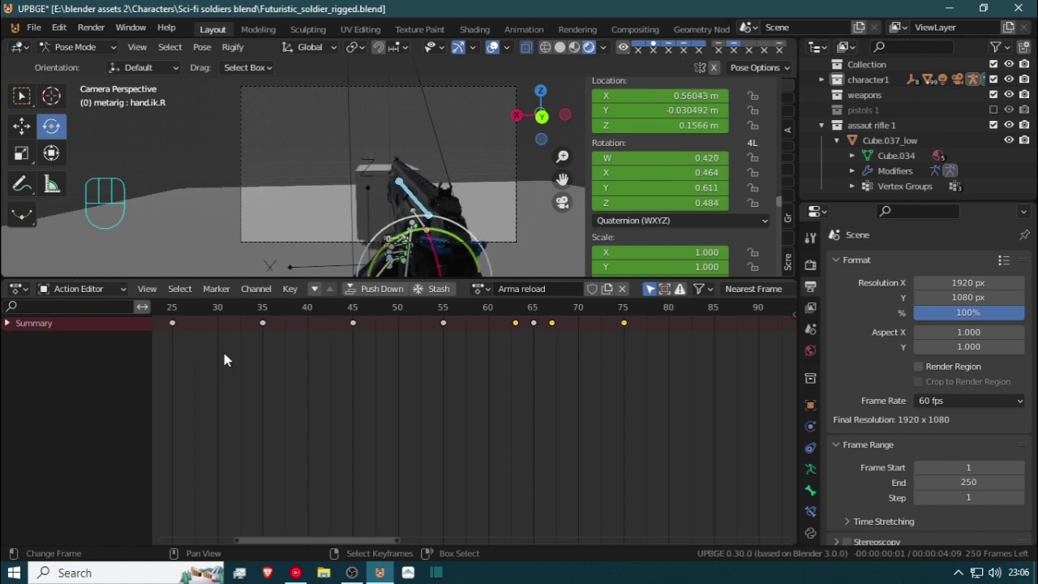
{"action": "key", "text": "space"}
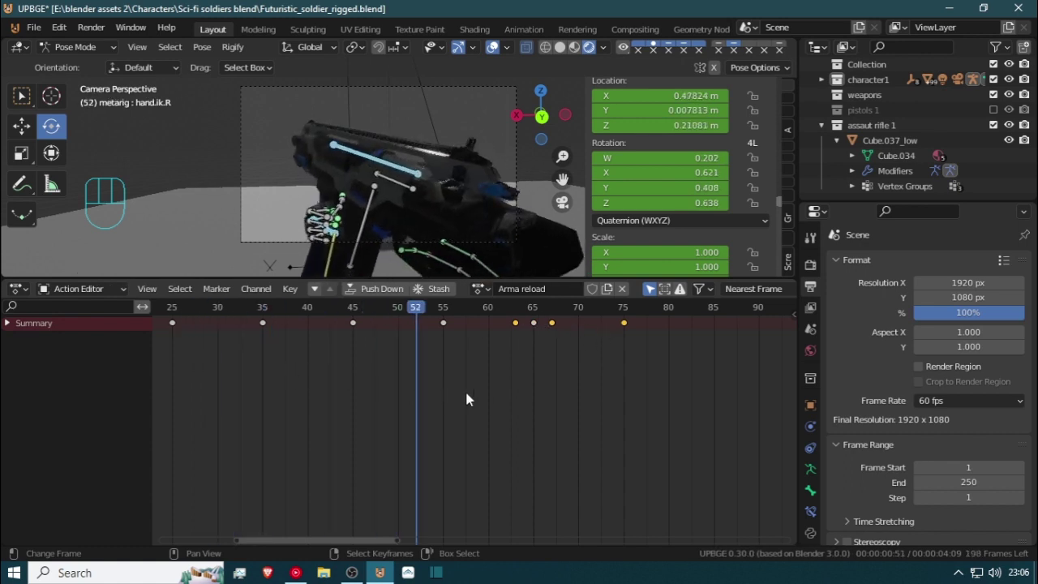
At frame 79, move the rifle and hand IK bones about 0.016 m along global X and about 0.005 m down
{"action": "left_click_drag", "start_coordinate": [759, 434], "coordinate": [666, 440]}
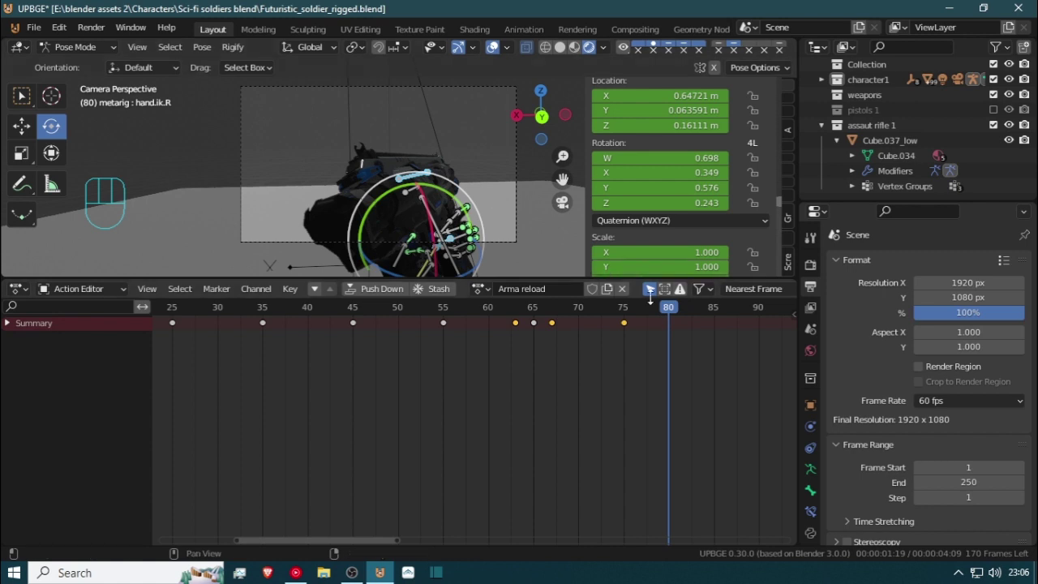
{"action": "left_click_drag", "start_coordinate": [659, 322], "coordinate": [660, 323]}
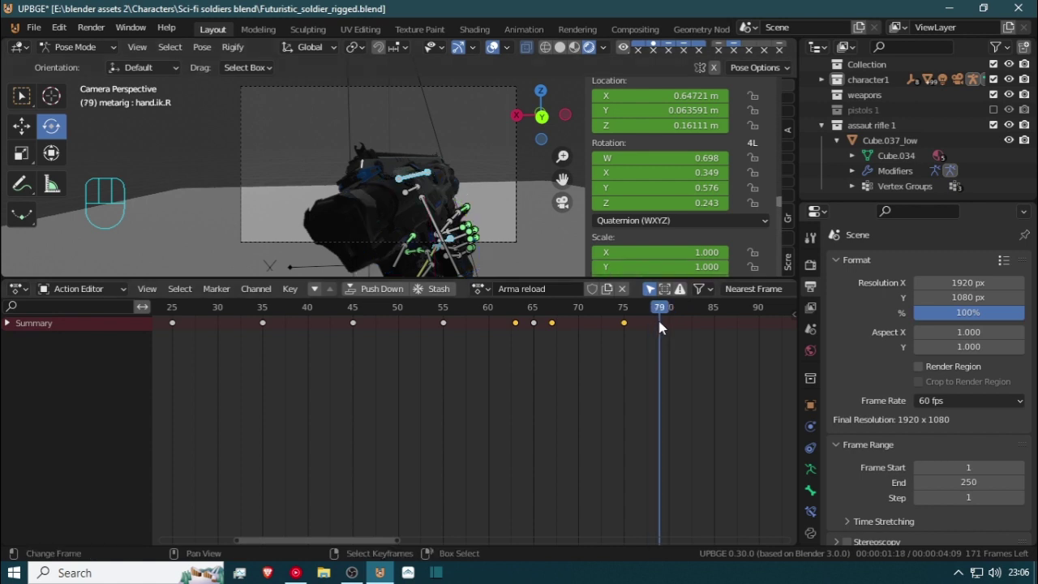
{"action": "key", "text": "g"}
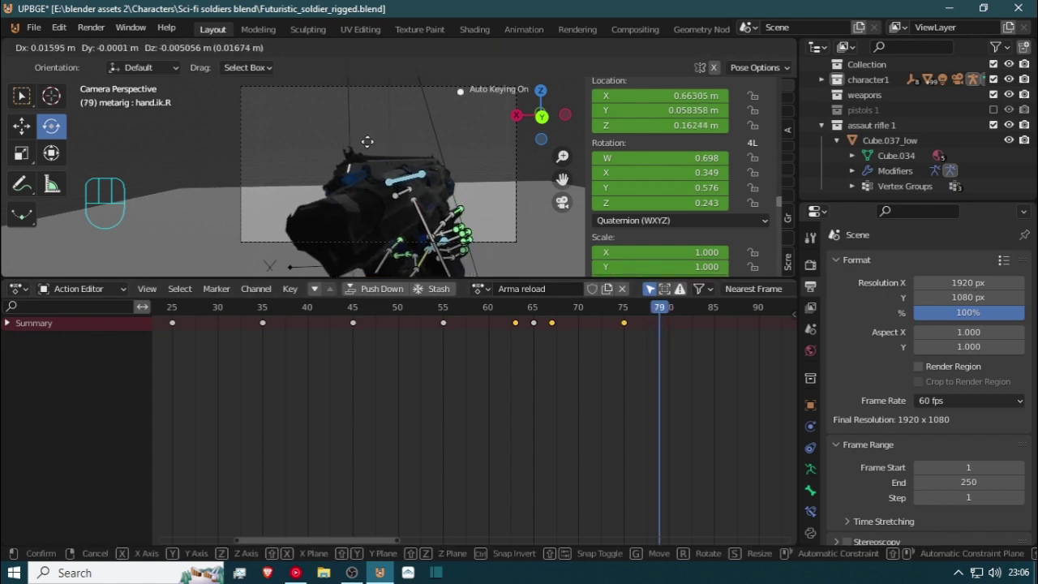
{"action": "left_click", "coordinate": [369, 148]}
At frame 81, try to shift the rifle and hand IK bones along global X and along their local Y axis
{"action": "left_click_drag", "start_coordinate": [671, 353], "coordinate": [678, 354]}
{"action": "key", "text": "g"}
{"action": "key", "text": "x"}
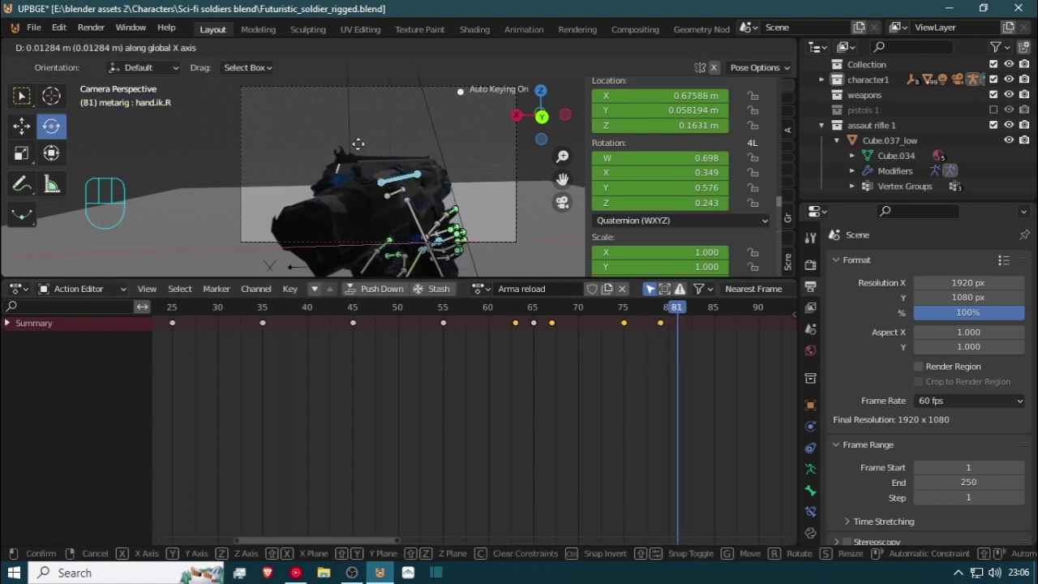
{"action": "key", "text": "y"}
{"action": "key", "text": "y"}
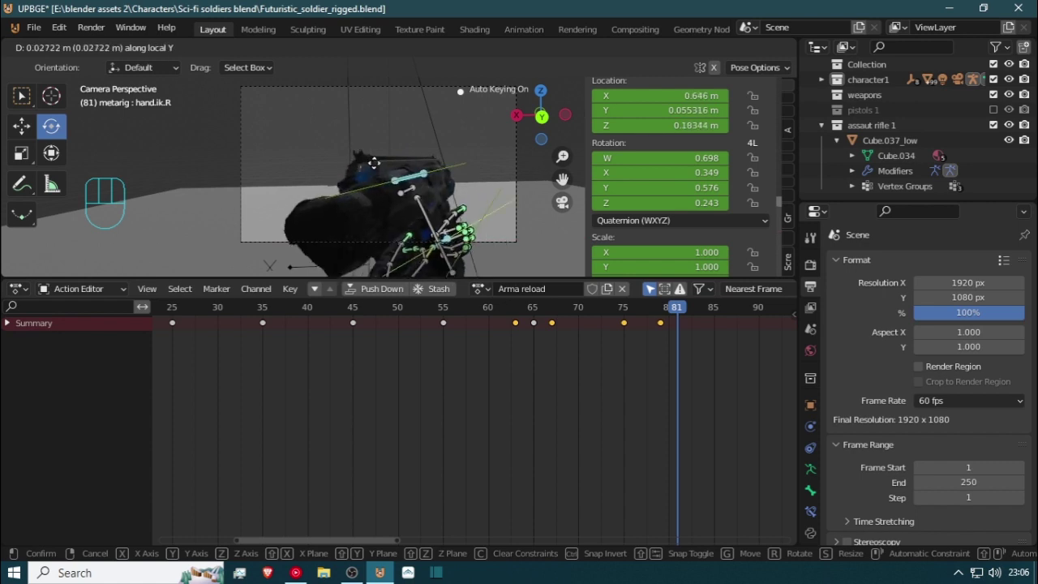
{"action": "left_click", "coordinate": [395, 153]}
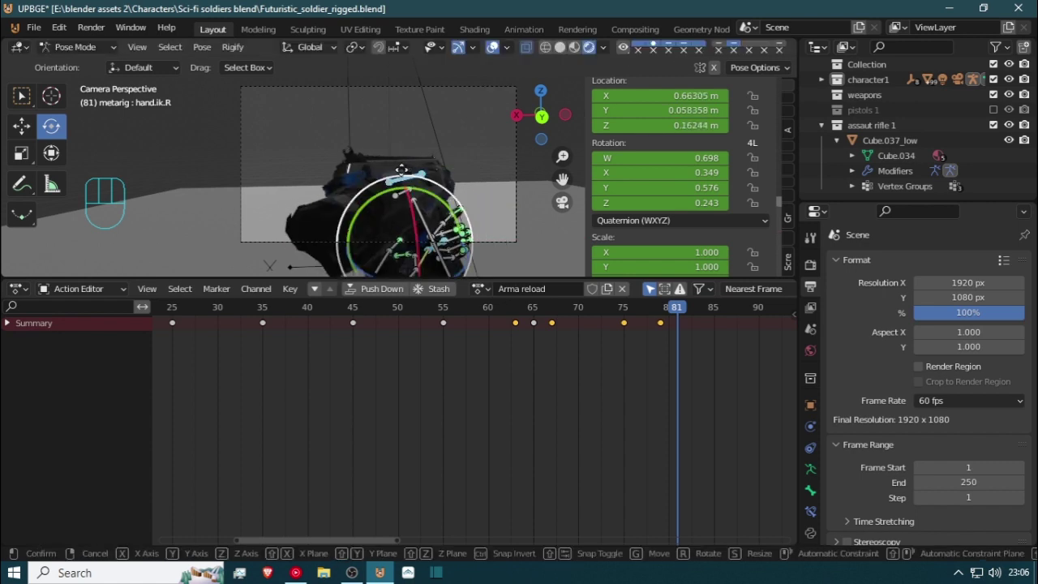
Move the right-hand IK bone at frame 81 to about X 0.71, Y 0.03, Z 0.17 m
{"action": "key", "text": "g"}
{"action": "left_click", "coordinate": [373, 193]}
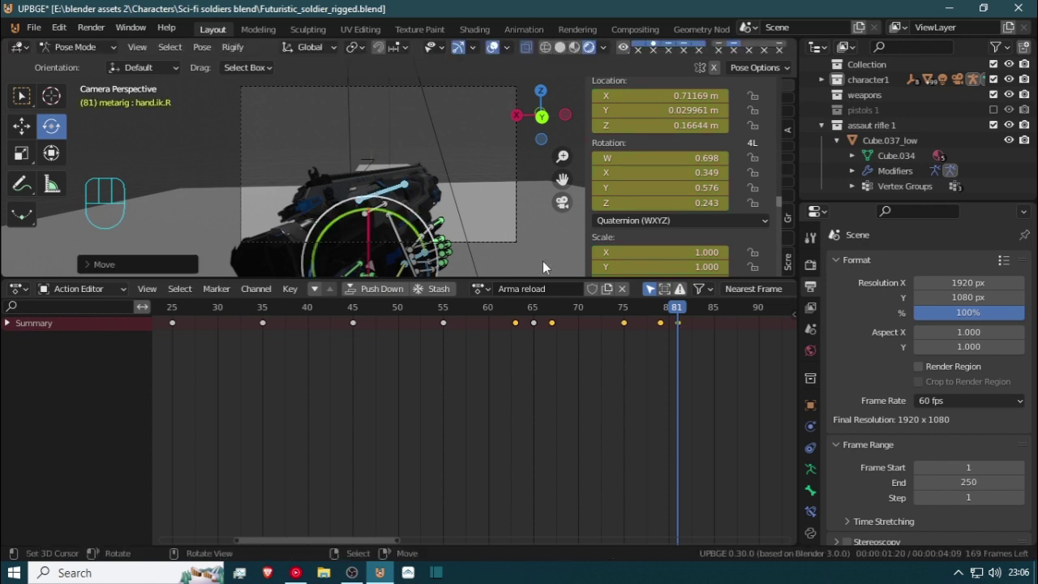
{"action": "left_click_drag", "start_coordinate": [670, 356], "coordinate": [696, 352]}
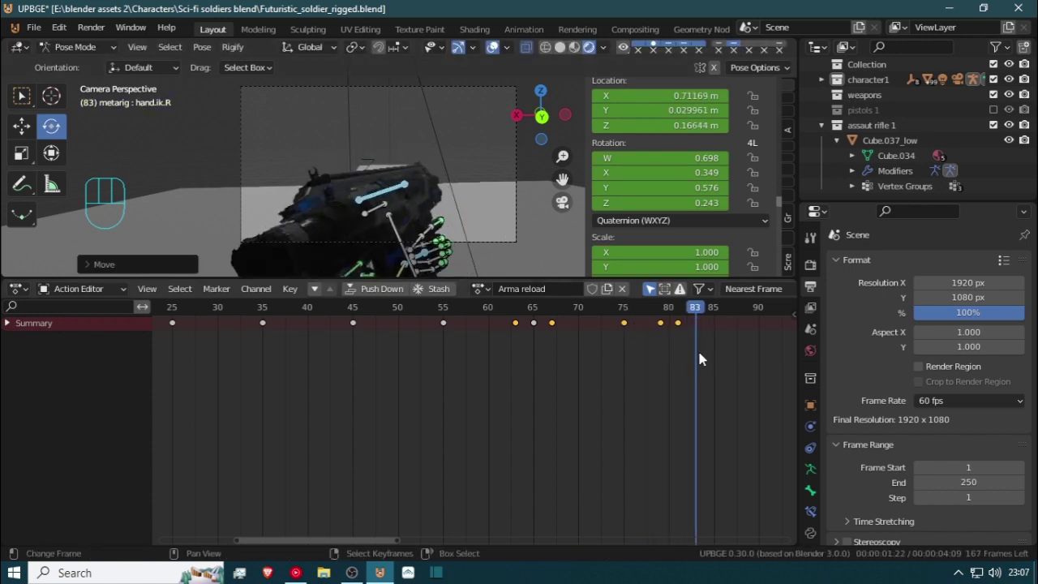
Duplicate the first keyframe of the Arma reload action to frame 100 so the rifle returns to its starting pose
{"action": "scroll", "coordinate": [209, 334], "scroll_direction": "down", "scroll_amount": 5}
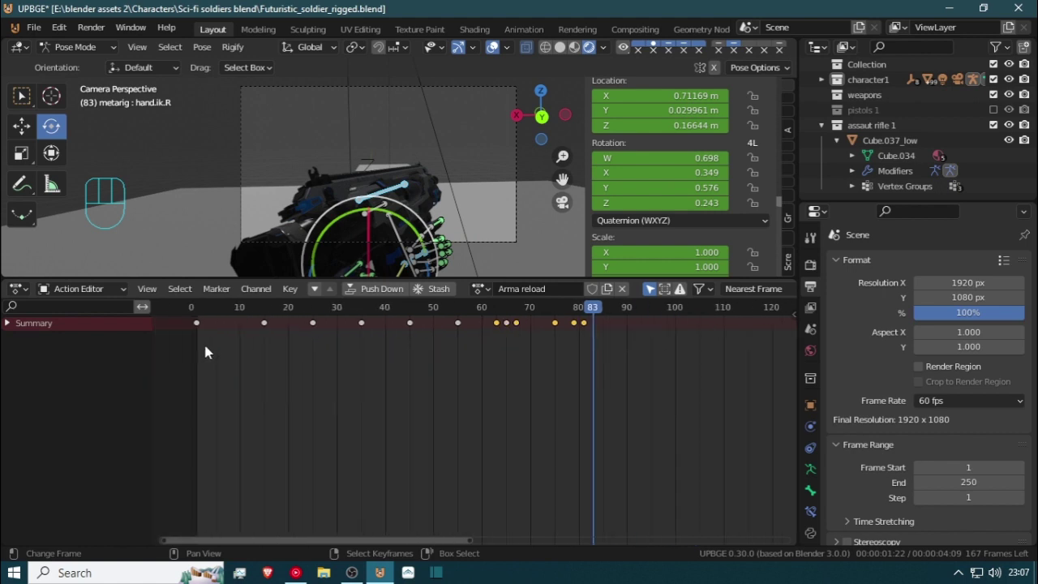
{"action": "left_click", "coordinate": [272, 325]}
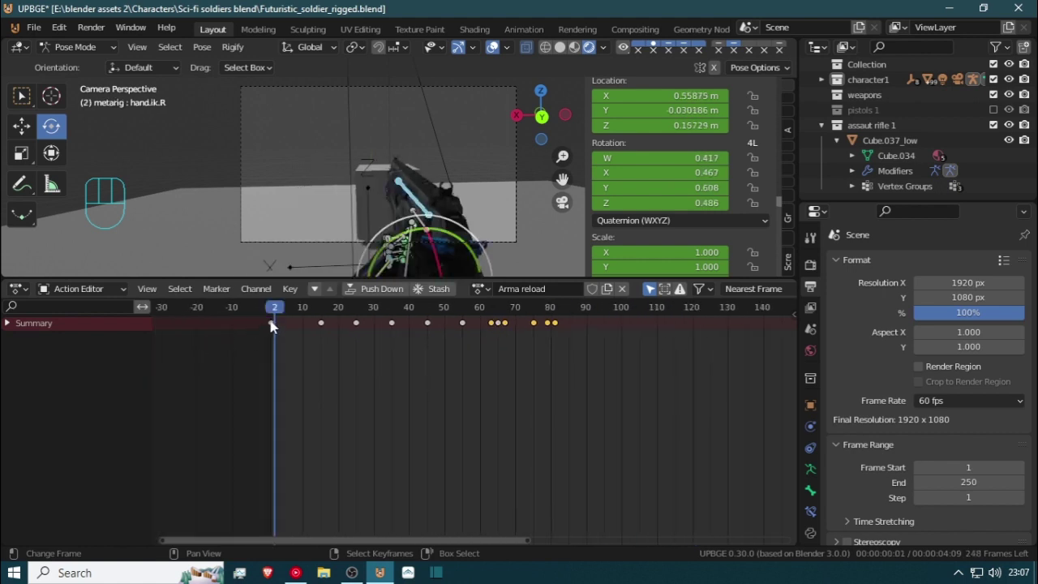
{"action": "key", "text": "shift+d"}
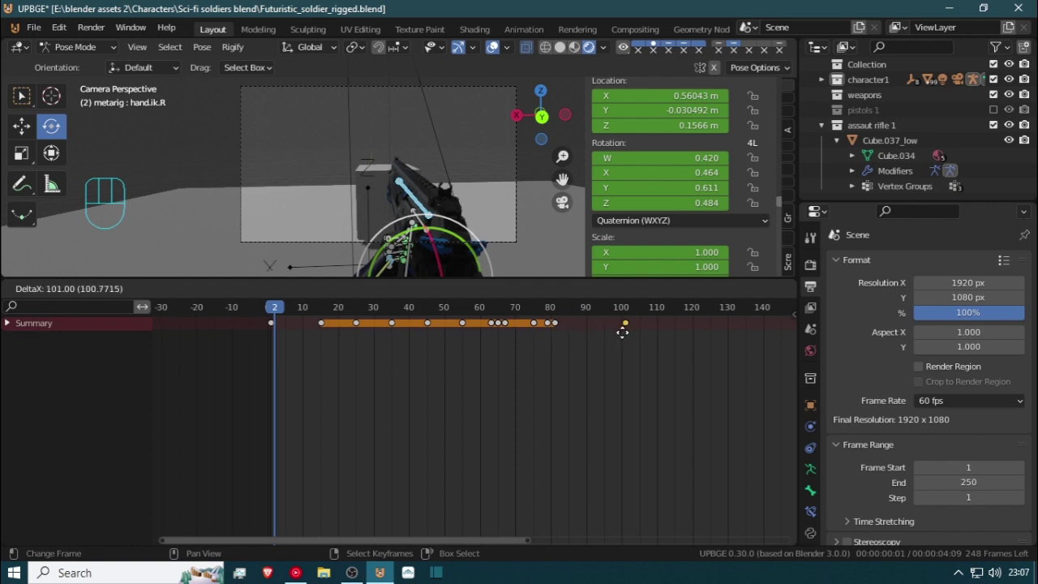
{"action": "left_click", "coordinate": [618, 333]}
{"action": "key", "text": "g"}
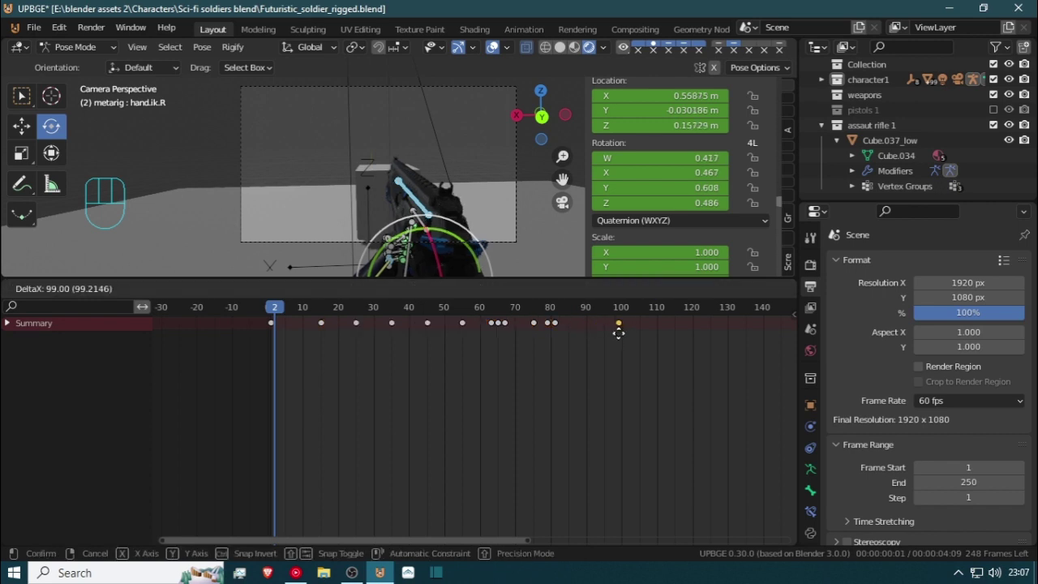
{"action": "left_click", "coordinate": [619, 332]}
Play and scrub through the reload animation to review the motion
{"action": "key", "text": "space"}
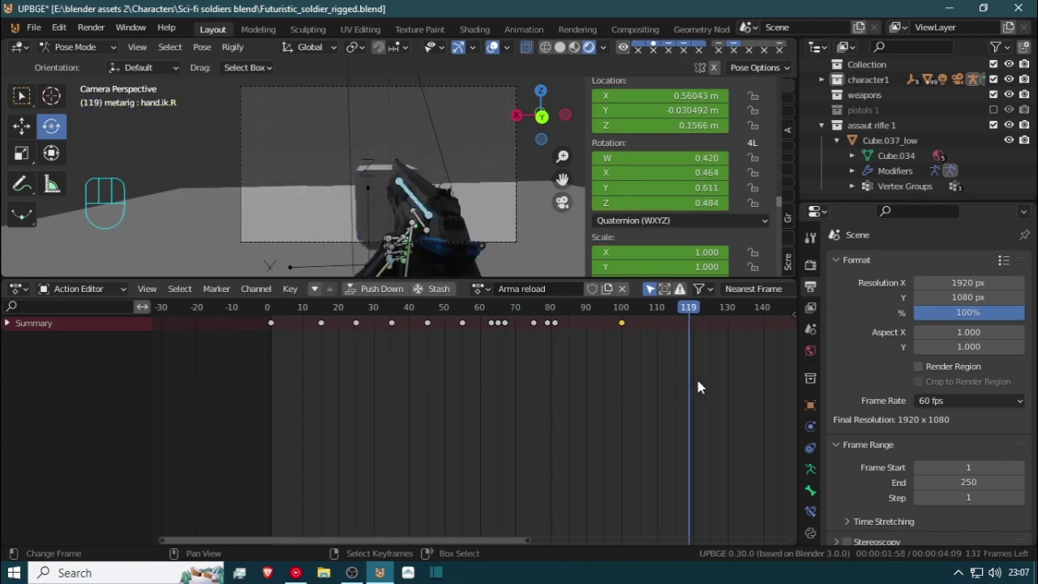
{"action": "left_click_drag", "start_coordinate": [532, 370], "coordinate": [326, 427]}
{"action": "left_click", "coordinate": [254, 397]}
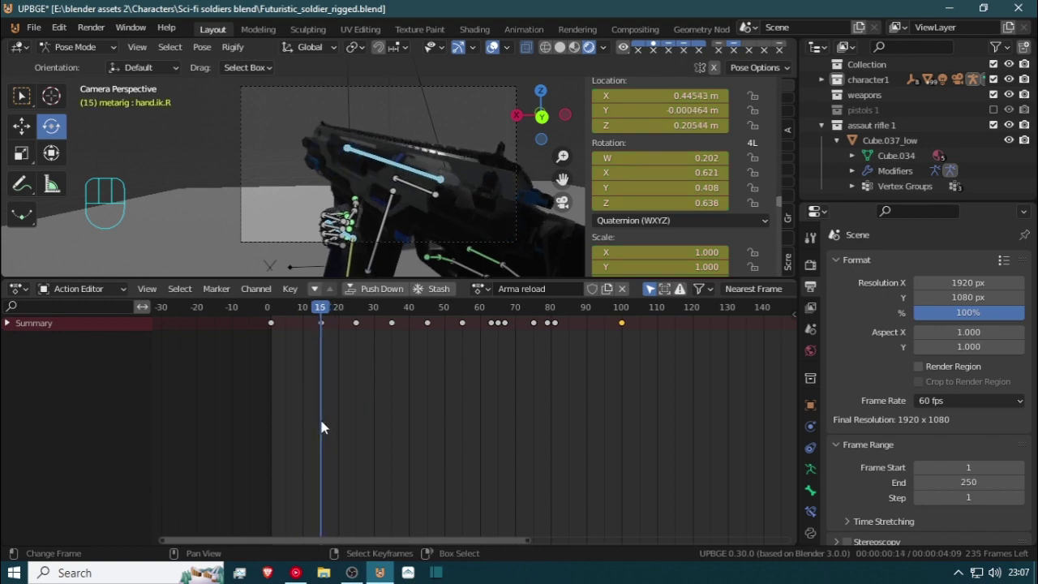
At frame 15, move the left-hand IK bone along the X axis to about X -0.66 m
{"action": "left_click", "coordinate": [319, 416]}
{"action": "middle_click_drag", "start_coordinate": [303, 188], "coordinate": [389, 210]}
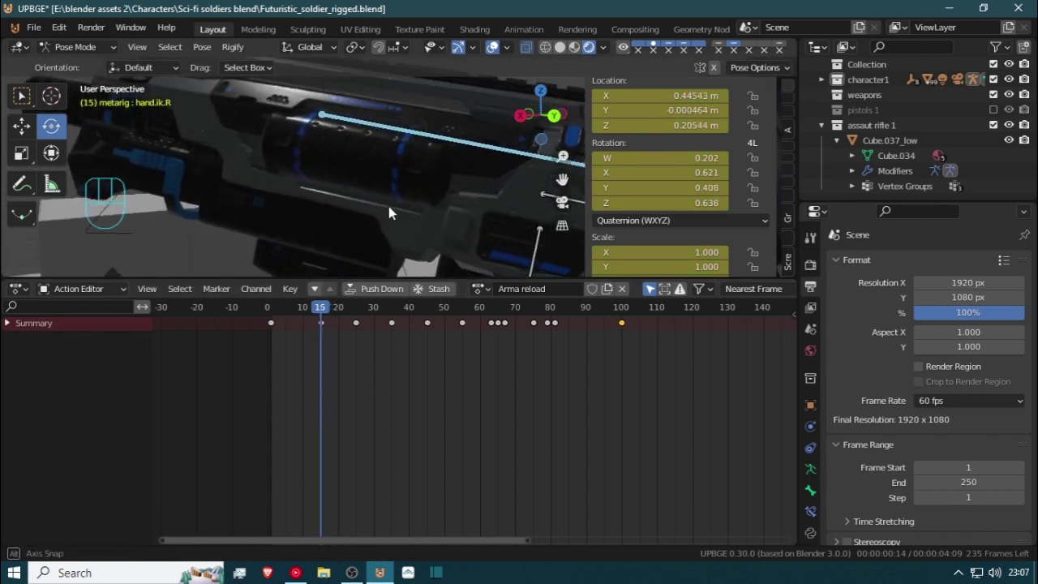
{"action": "scroll", "coordinate": [399, 206], "scroll_direction": "down", "scroll_amount": 4}
{"action": "middle_click_drag", "start_coordinate": [414, 241], "coordinate": [307, 261], "text": "shift"}
{"action": "left_click", "coordinate": [395, 238]}
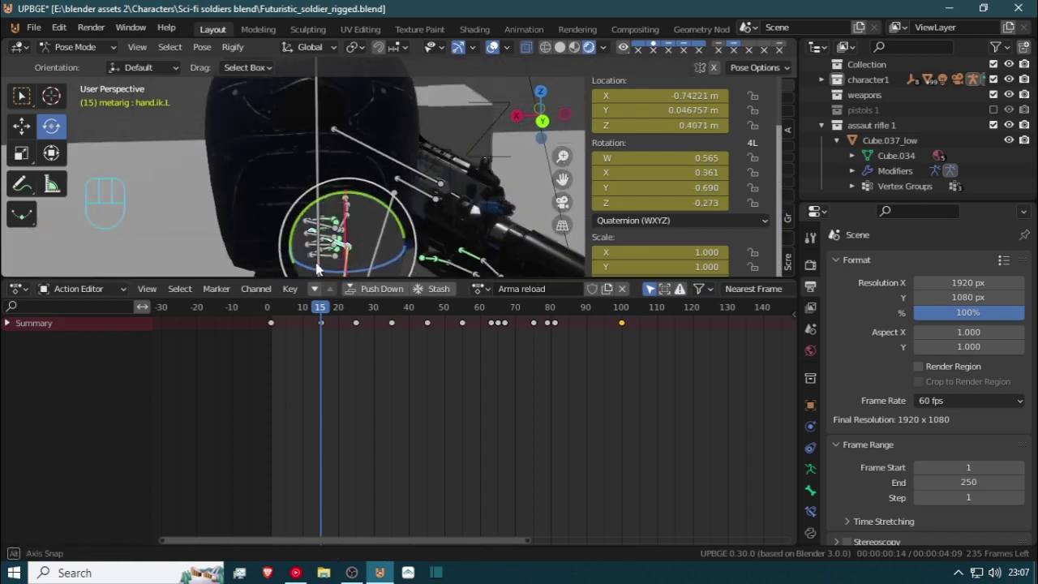
{"action": "key", "text": "g"}
{"action": "key", "text": "x"}
{"action": "left_click", "coordinate": [254, 261]}
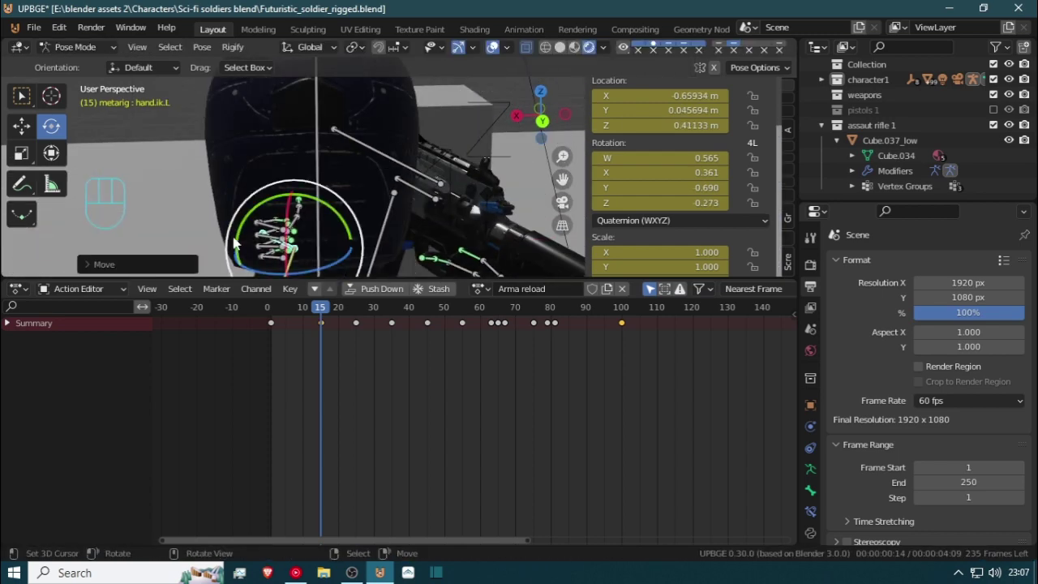
Clear the rotation of the left hand's index, middle, ring and pinky base bones at frame 15 to open the fingers
{"action": "middle_click_drag", "start_coordinate": [234, 239], "coordinate": [383, 159]}
{"action": "left_click", "coordinate": [373, 179]}
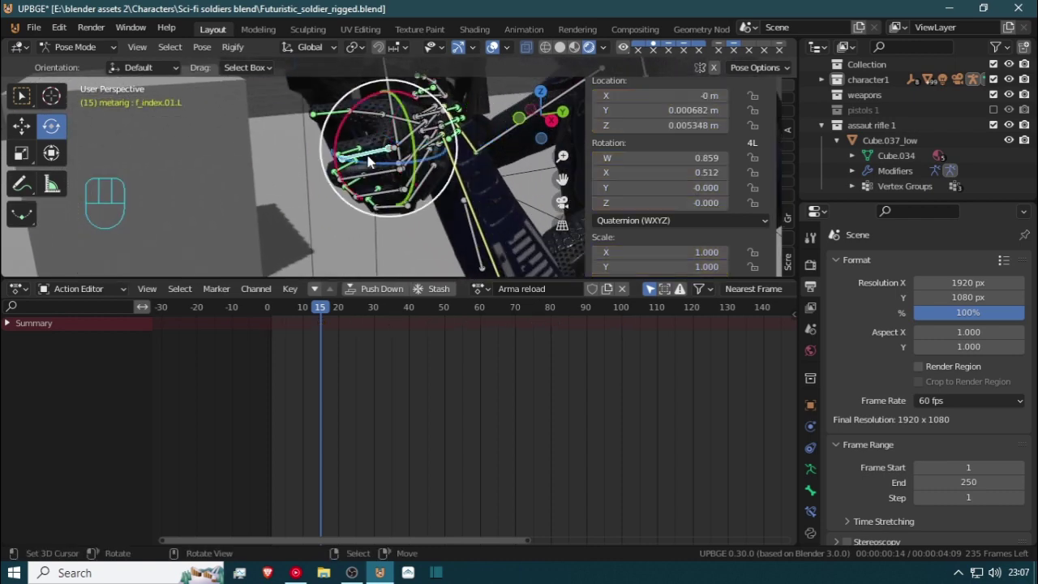
{"action": "left_click", "coordinate": [385, 193]}
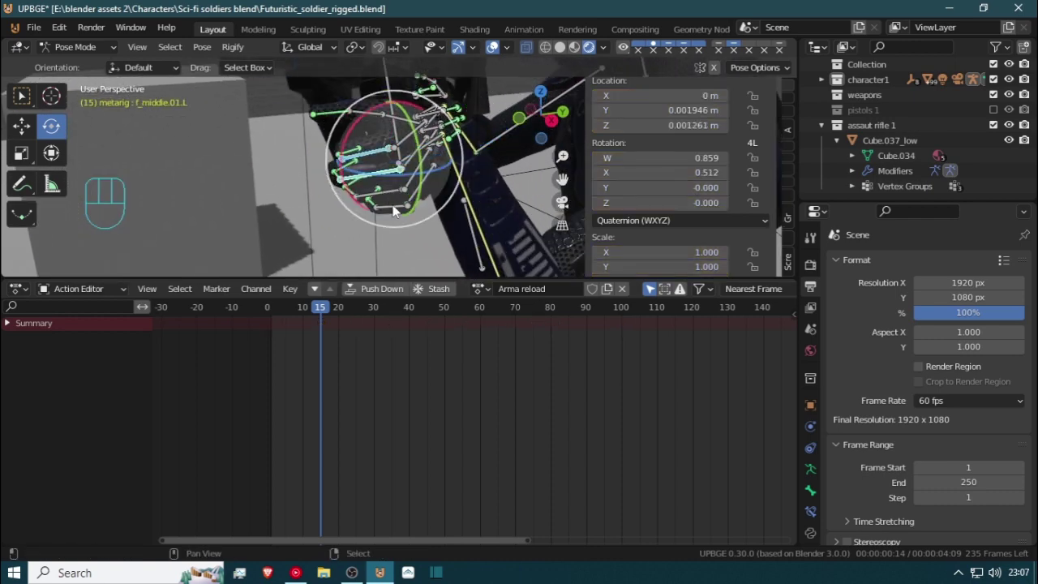
{"action": "left_click", "coordinate": [396, 209]}
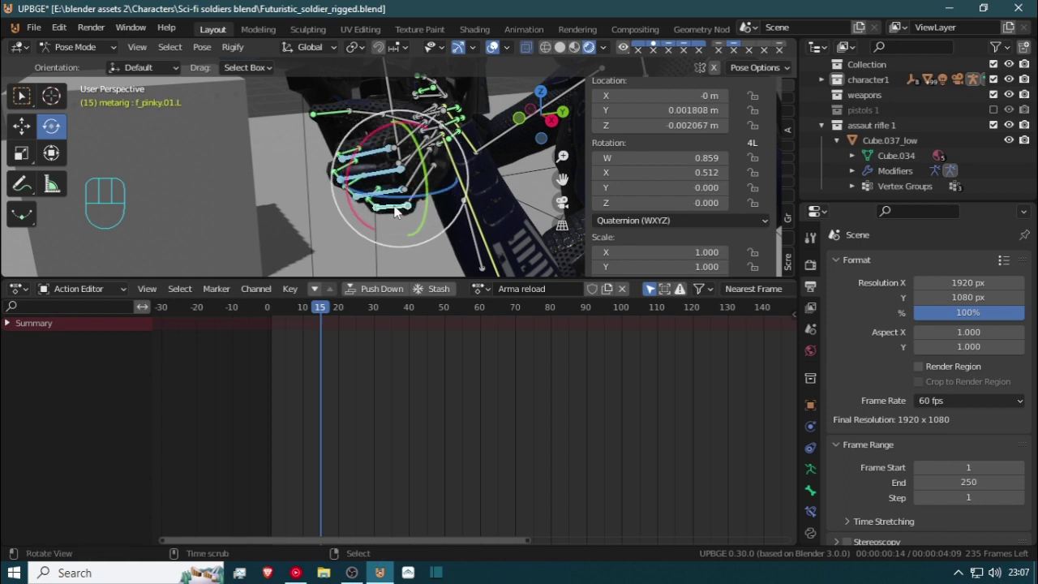
{"action": "key", "text": "alt+r"}
Rotate the left-hand IK bone at frame 15 so the hand points upward beside the rifle
{"action": "middle_click_drag", "start_coordinate": [396, 209], "coordinate": [335, 200]}
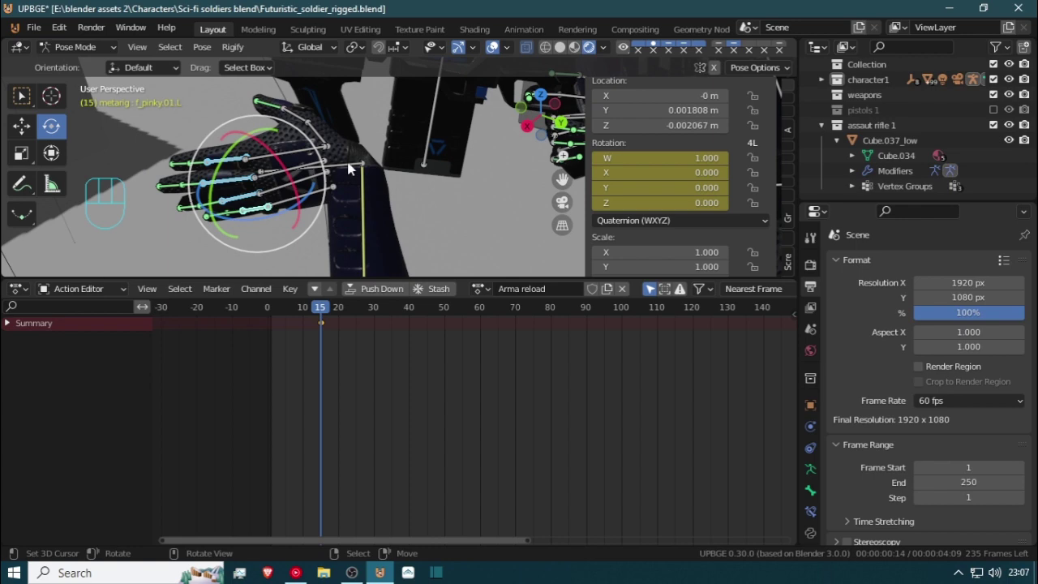
{"action": "left_click", "coordinate": [349, 168]}
{"action": "key", "text": "r"}
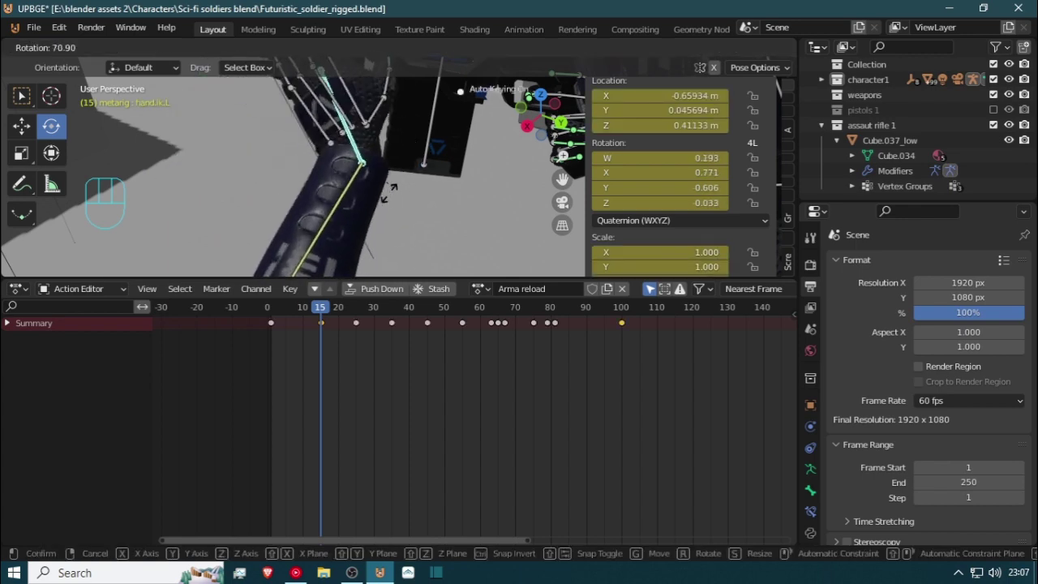
{"action": "right_click", "coordinate": [390, 193]}
{"action": "scroll", "coordinate": [385, 199], "scroll_direction": "down", "scroll_amount": 8}
{"action": "key", "text": "r"}
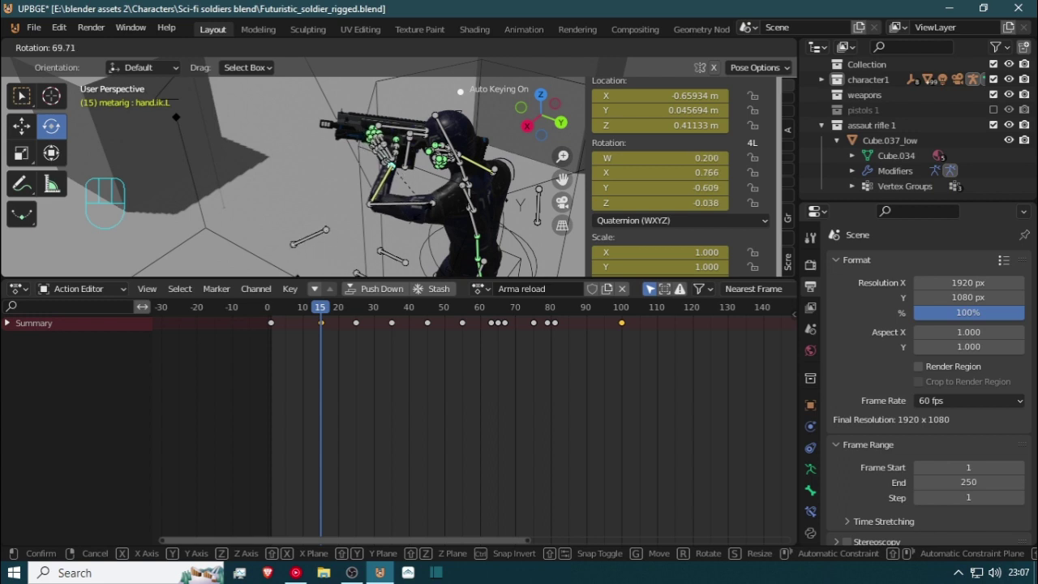
{"action": "left_click", "coordinate": [328, 223]}
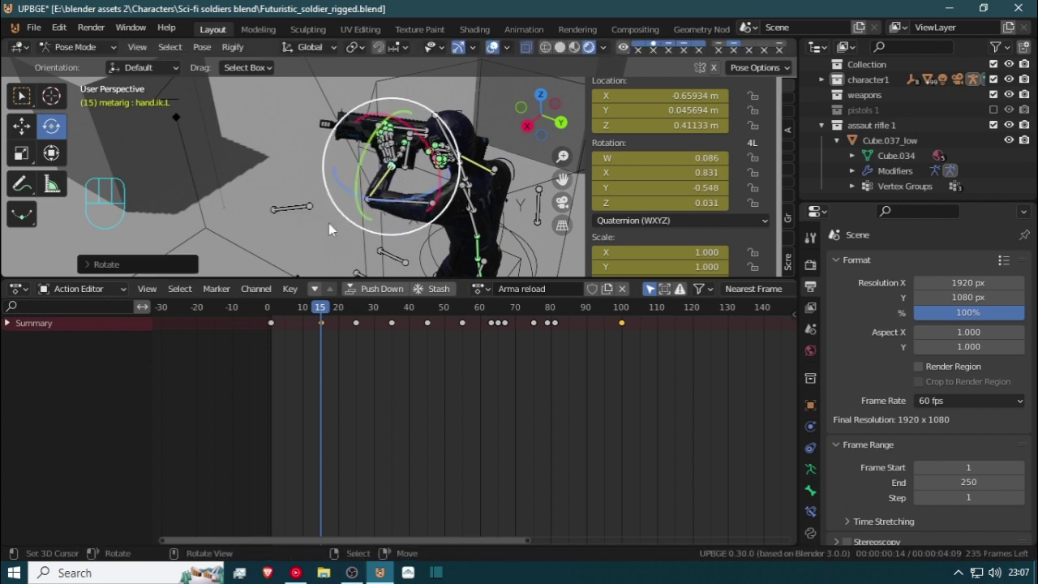
Move the left upper-arm pole bone at frame 15 closer to the body, to about X -0.14, Y -0.18, Z -0.07 m
{"action": "left_click", "coordinate": [276, 206]}
{"action": "key", "text": "g"}
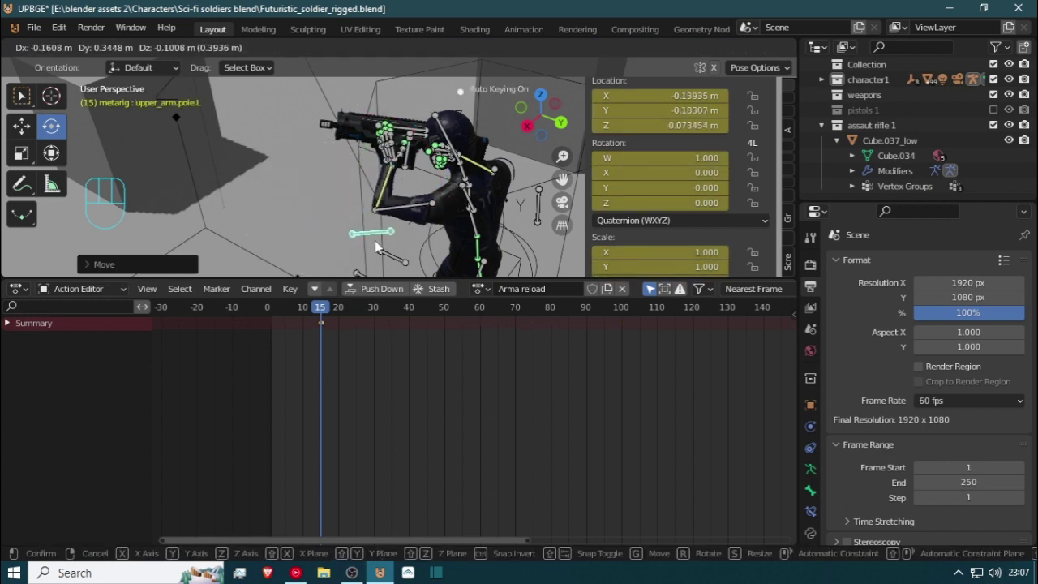
{"action": "left_click", "coordinate": [375, 247]}
Move the left-hand IK bone at frame 15 outward to about X -0.58, Y 0.003, Z 0.41 m
{"action": "middle_click_drag", "start_coordinate": [437, 203], "coordinate": [312, 170]}
{"action": "scroll", "coordinate": [312, 167], "scroll_direction": "up", "scroll_amount": 5}
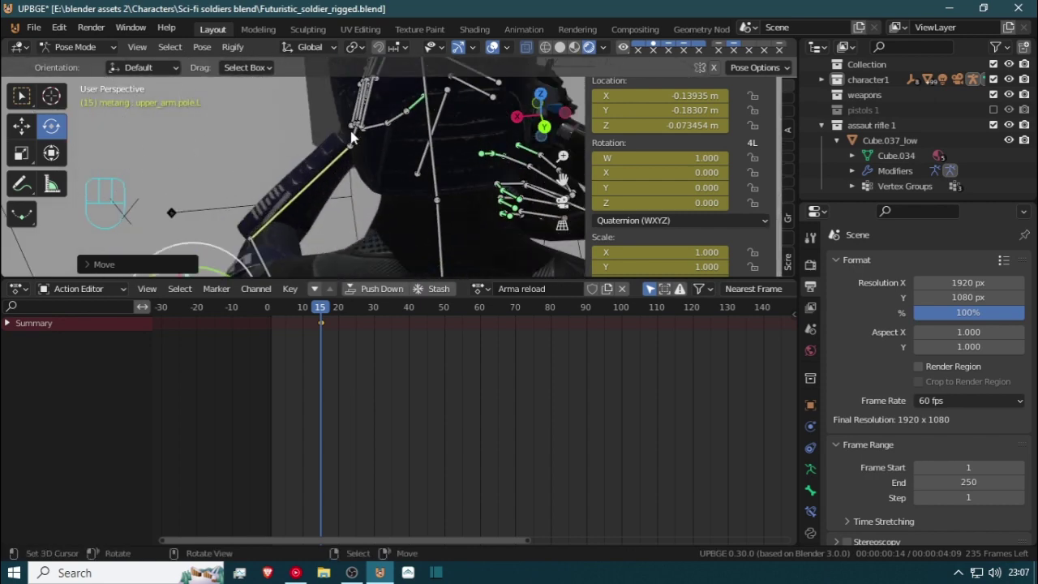
{"action": "left_click", "coordinate": [351, 153]}
{"action": "key", "text": "g"}
{"action": "left_click", "coordinate": [335, 87]}
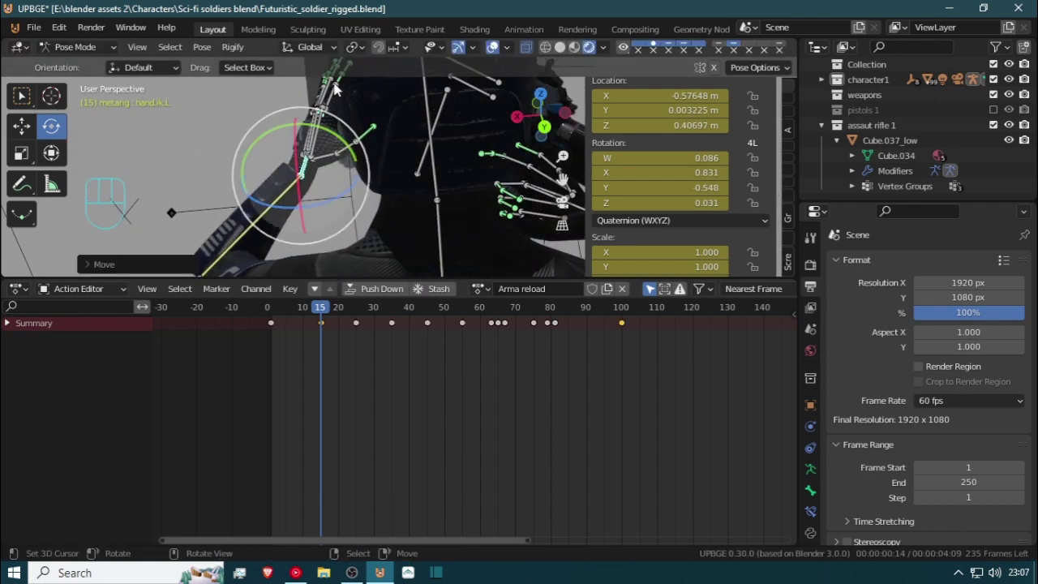
Check the left hand's motion between frames 0 and 15 through the camera
{"action": "key", "text": "KP_0"}
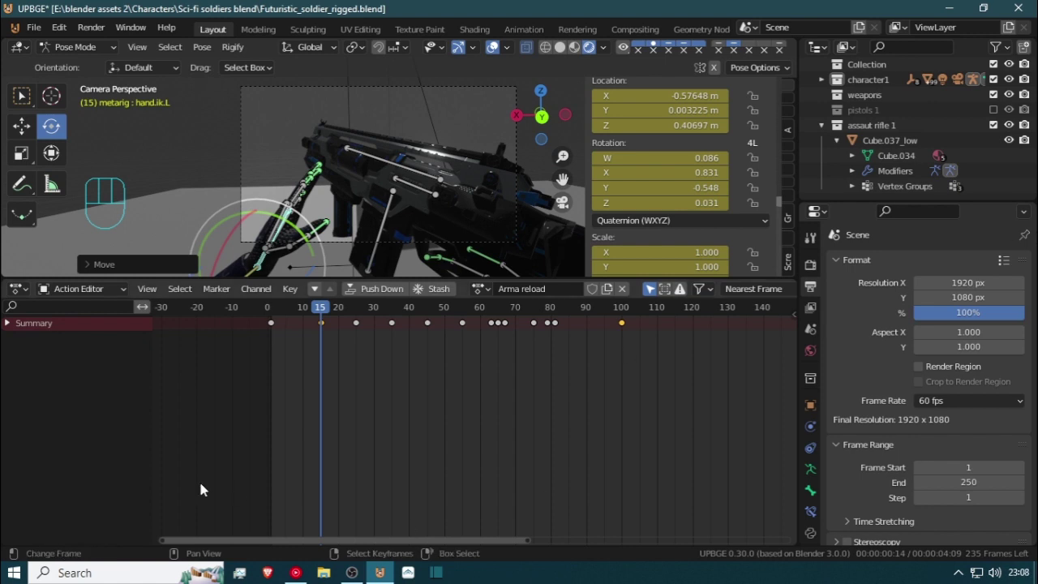
{"action": "left_click", "coordinate": [306, 366]}
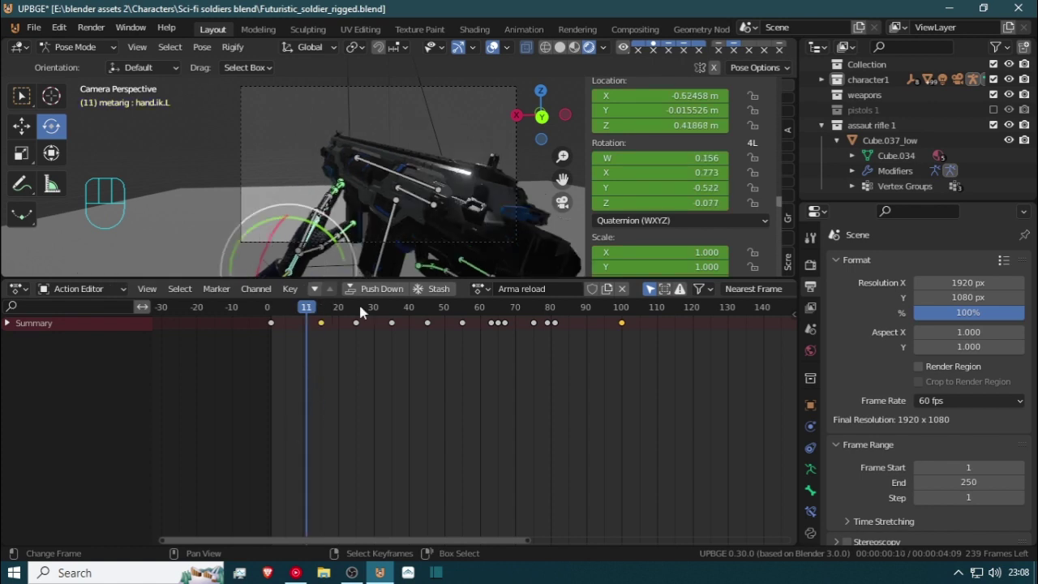
{"action": "left_click_drag", "start_coordinate": [305, 326], "coordinate": [266, 333]}
At frame 0, move the left upper-arm pole bone out from the body to about X -0.29, Y 0.05, Z 0.02 m
{"action": "left_click", "coordinate": [272, 330]}
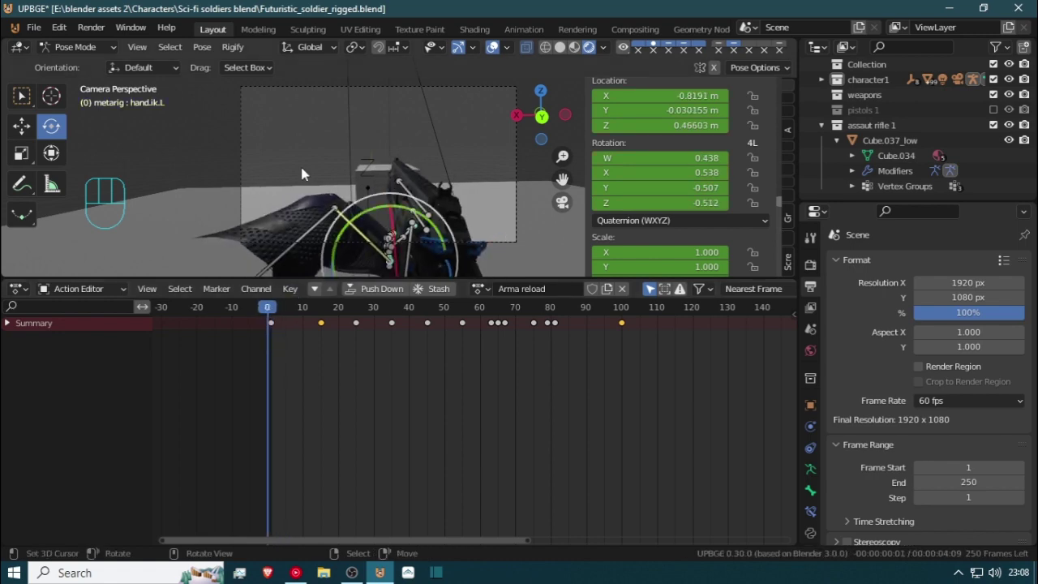
{"action": "middle_click_drag", "start_coordinate": [301, 168], "coordinate": [376, 219]}
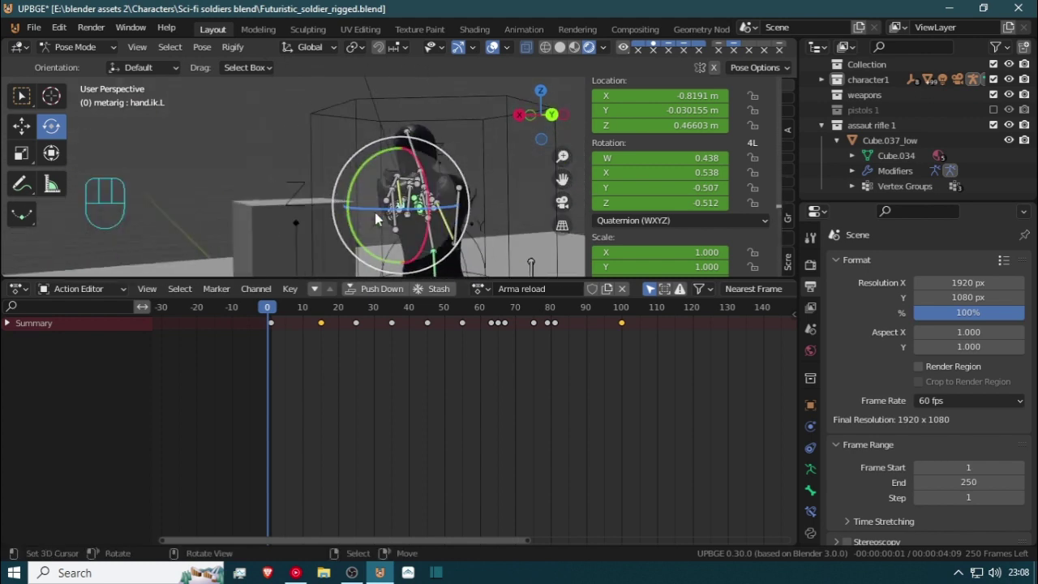
{"action": "left_click", "coordinate": [390, 218]}
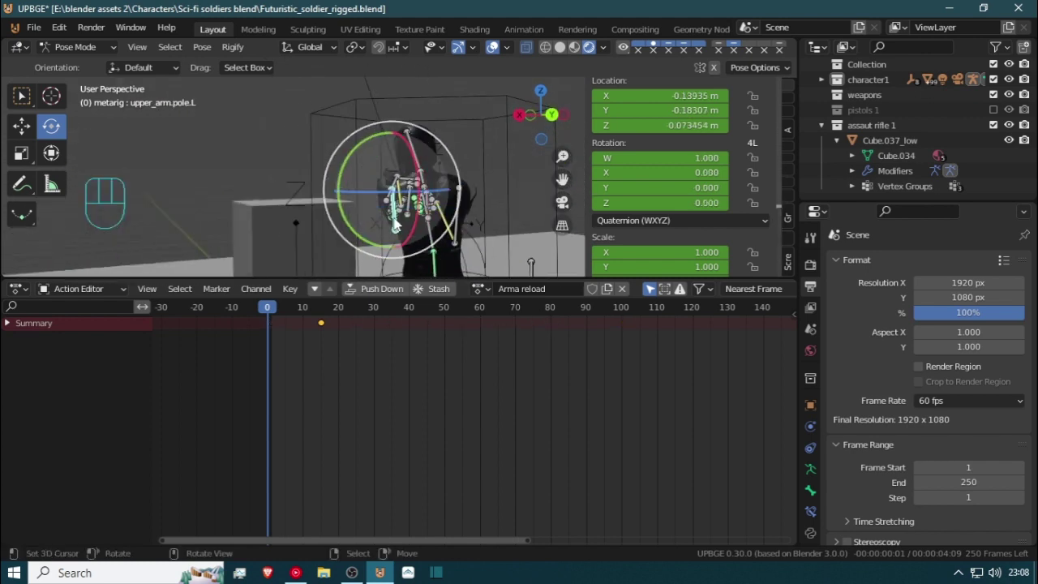
{"action": "key", "text": "g"}
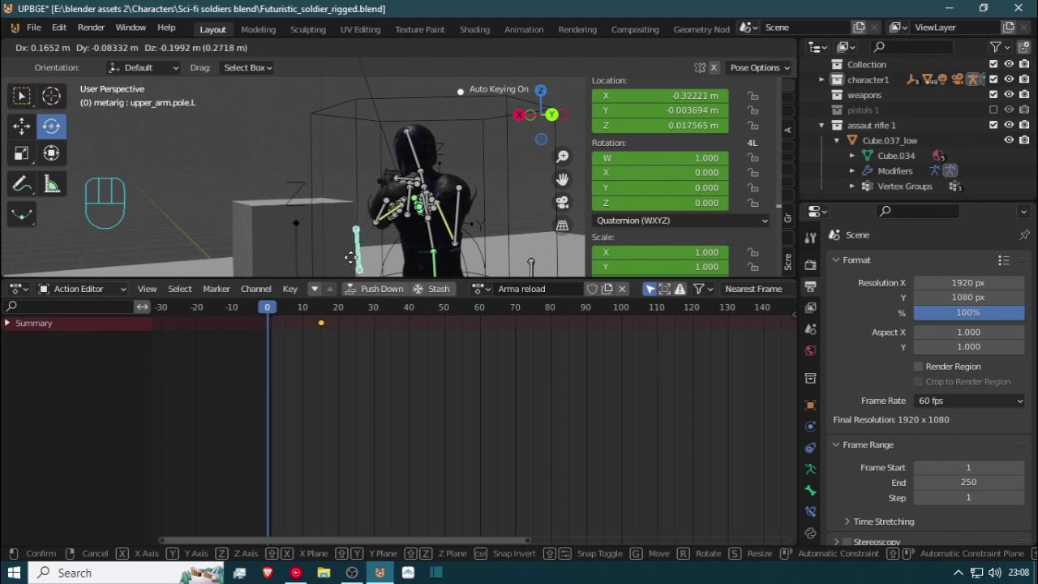
{"action": "left_click", "coordinate": [357, 267]}
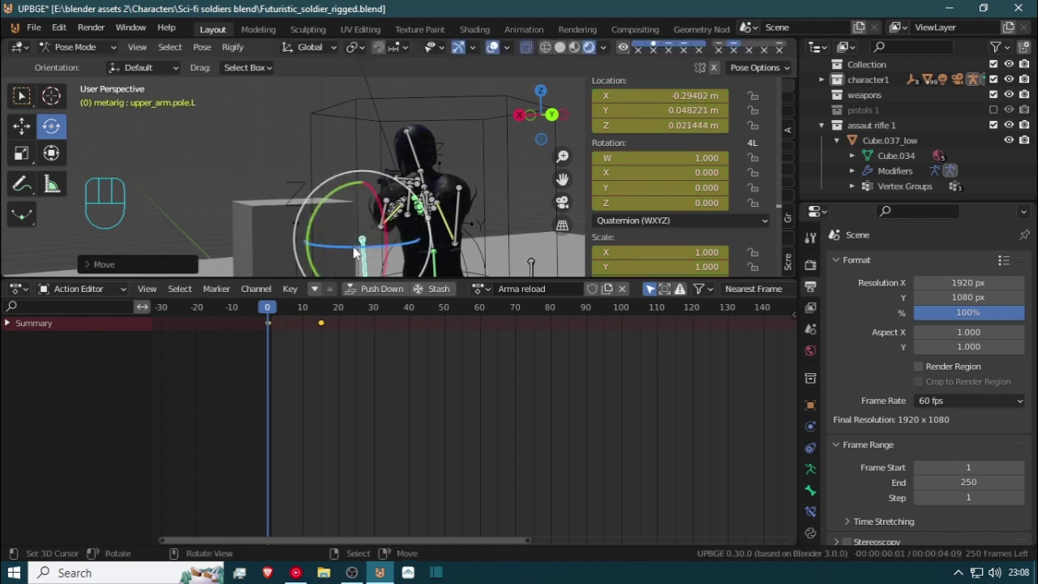
Insert a keyframe for the right upper-arm pole bone at frame 0
{"action": "middle_click_drag", "start_coordinate": [357, 266], "coordinate": [665, 69]}
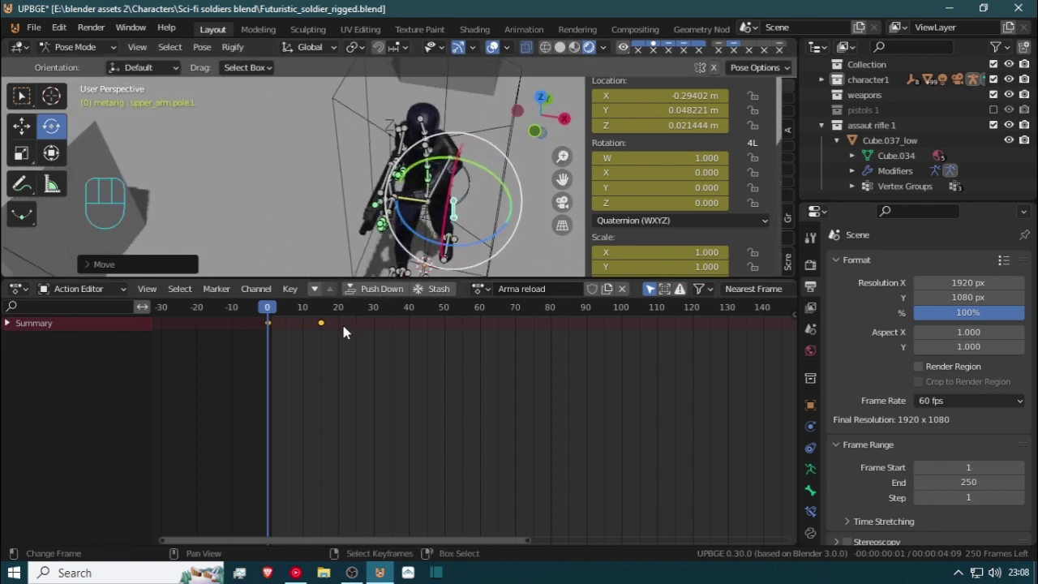
{"action": "left_click_drag", "start_coordinate": [281, 345], "coordinate": [255, 363]}
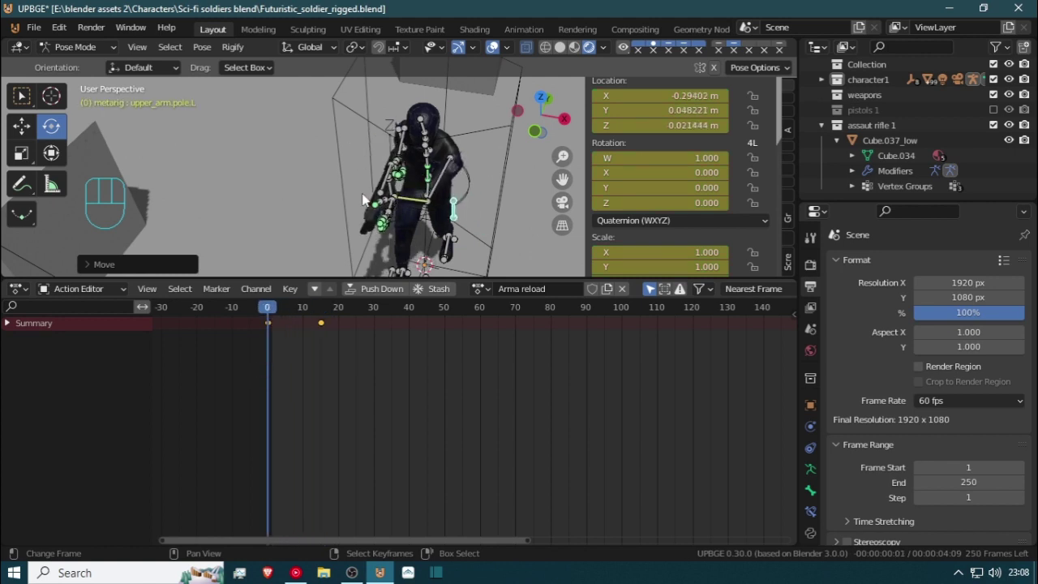
{"action": "middle_click_drag", "start_coordinate": [421, 196], "coordinate": [288, 217]}
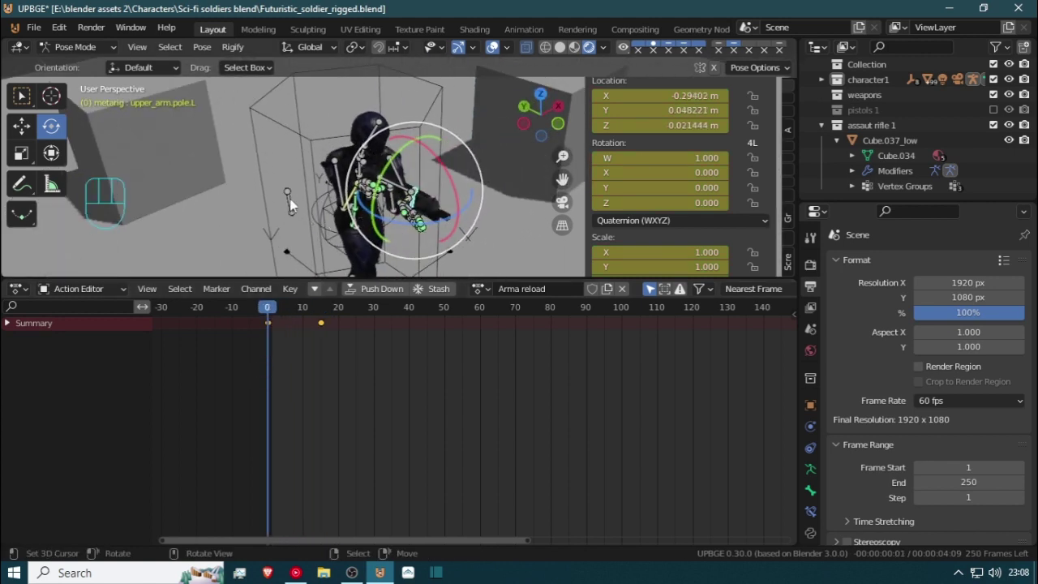
{"action": "left_click", "coordinate": [289, 193]}
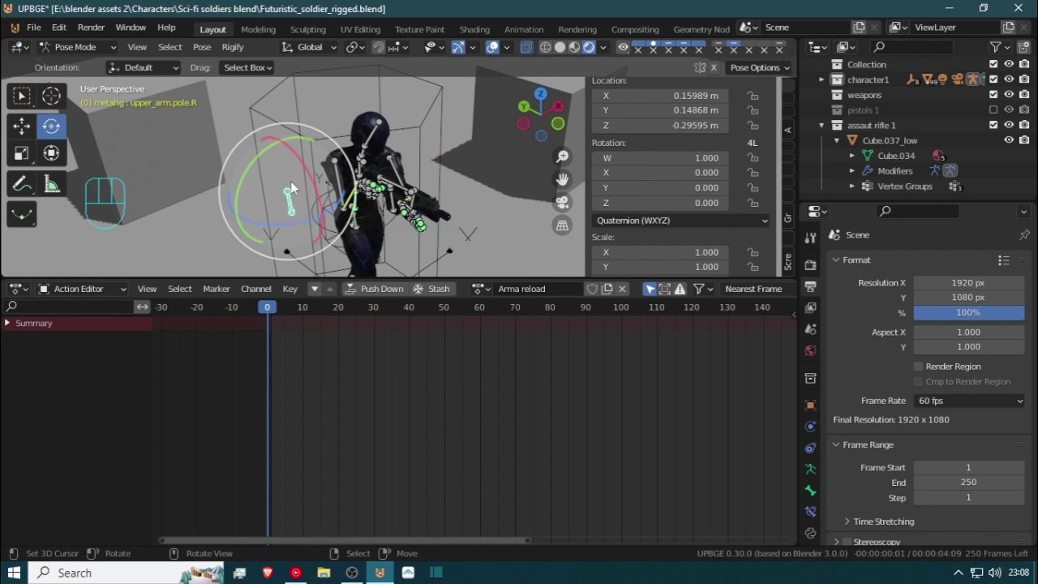
{"action": "middle_click_drag", "start_coordinate": [290, 183], "coordinate": [298, 203]}
{"action": "scroll", "coordinate": [255, 222], "scroll_direction": "up", "scroll_amount": 3}
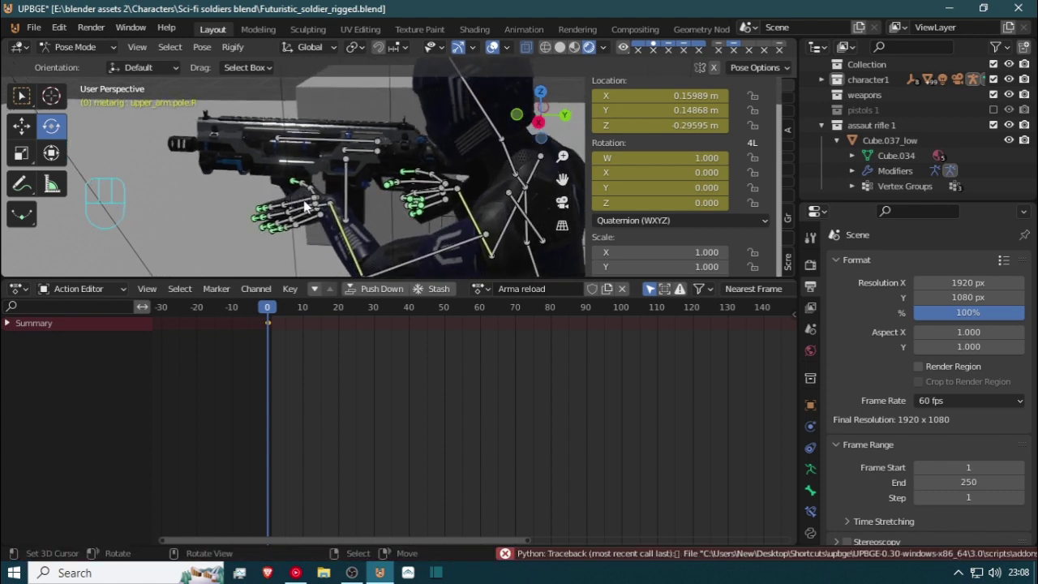
Select the left hand's finger base bones at frame 0 and set the transform orientation to Local
{"action": "left_click", "coordinate": [283, 208]}
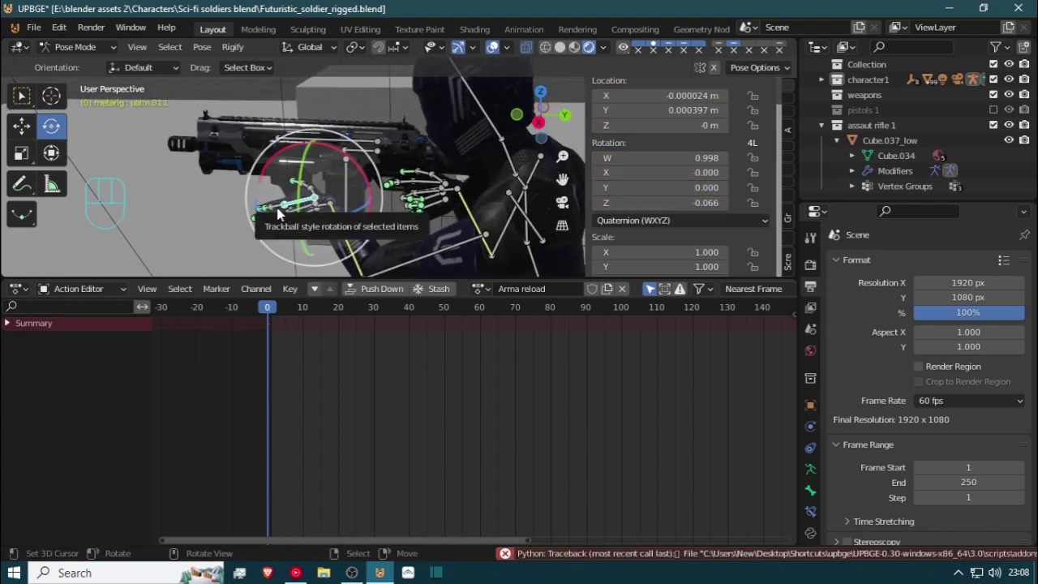
{"action": "left_click", "coordinate": [284, 219]}
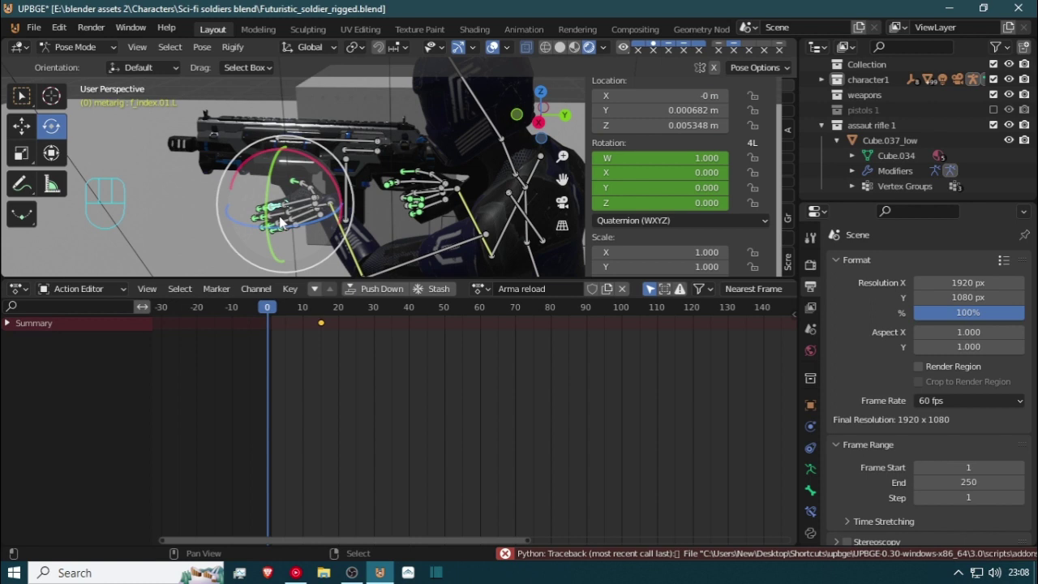
{"action": "left_click", "coordinate": [288, 228]}
{"action": "right_click", "coordinate": [288, 219]}
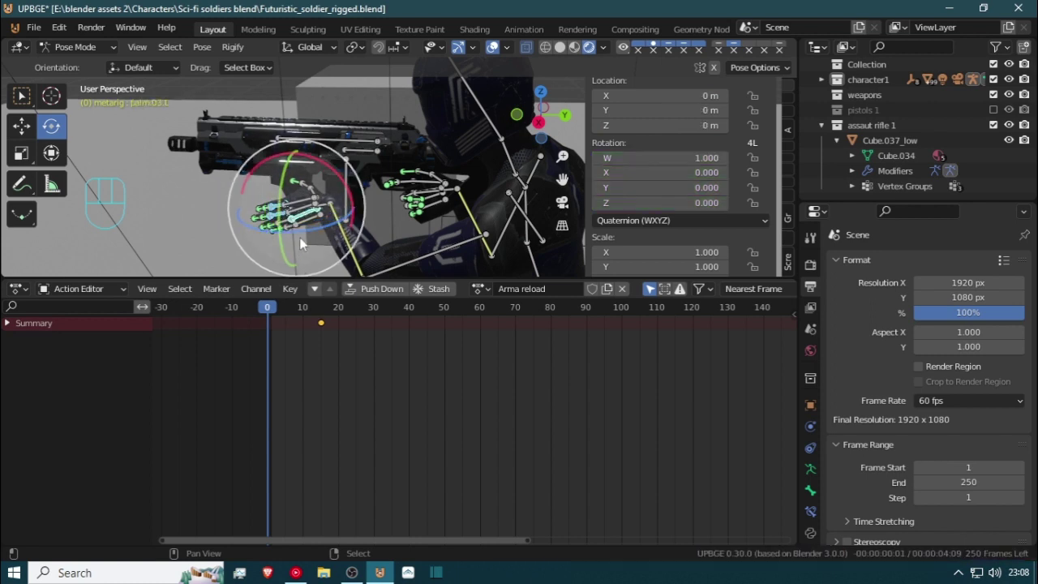
{"action": "left_click", "coordinate": [290, 230]}
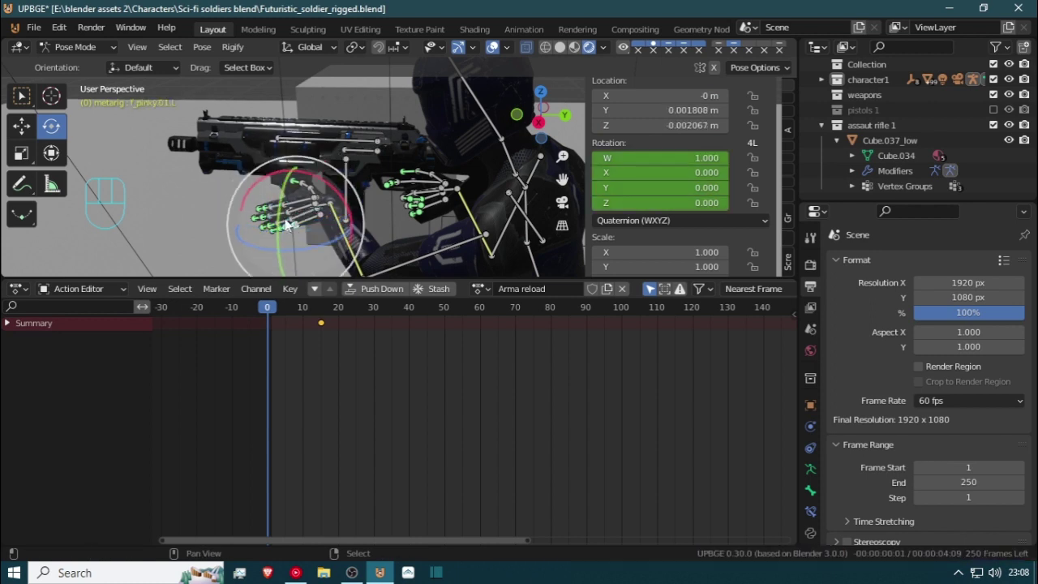
{"action": "left_click", "coordinate": [292, 217]}
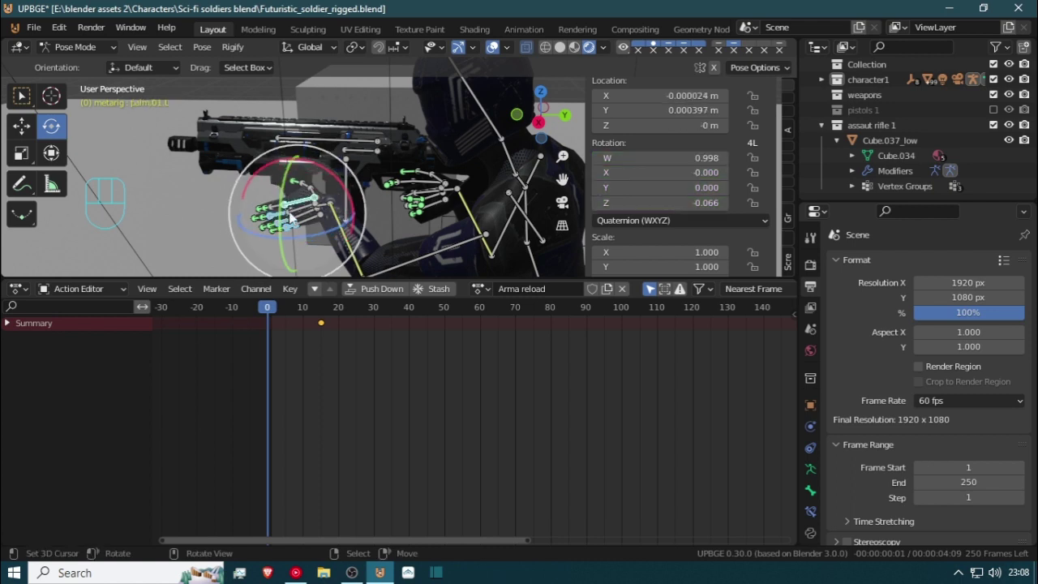
{"action": "left_click", "coordinate": [308, 47]}
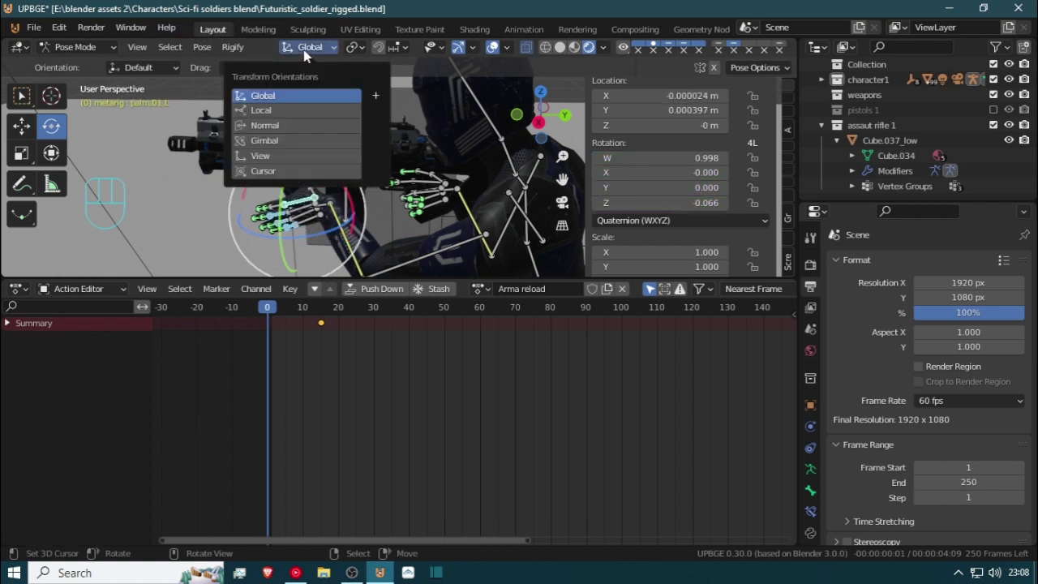
{"action": "left_click", "coordinate": [286, 111]}
Swap the selected palm bone for the index finger base and curl the left fingers about local X to W 0.946, X 0.326 at frame 0
{"action": "left_click_drag", "start_coordinate": [280, 216], "coordinate": [285, 241]}
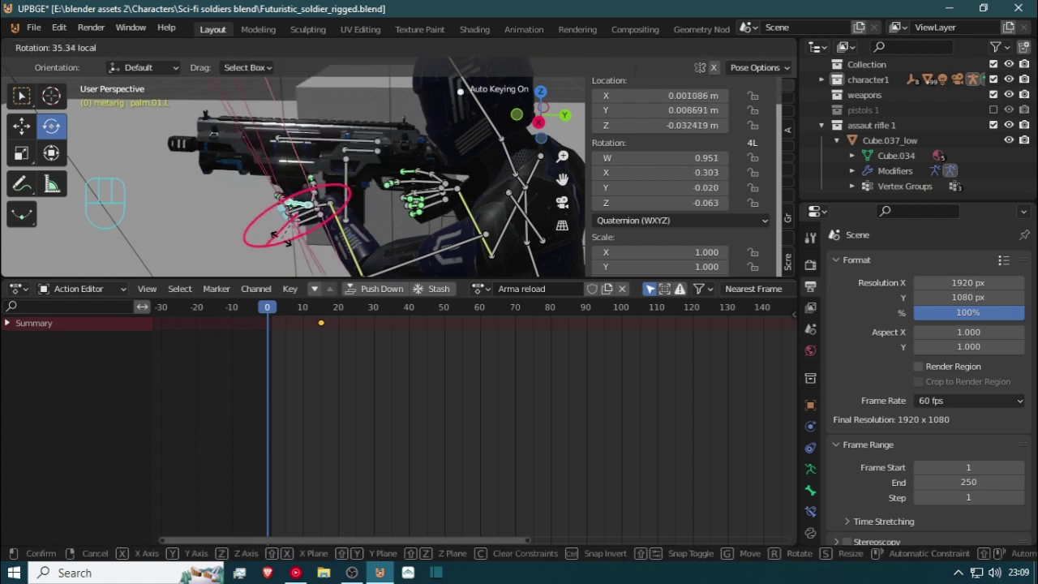
{"action": "right_click", "coordinate": [285, 241]}
{"action": "scroll", "coordinate": [256, 215], "scroll_direction": "up", "scroll_amount": 3}
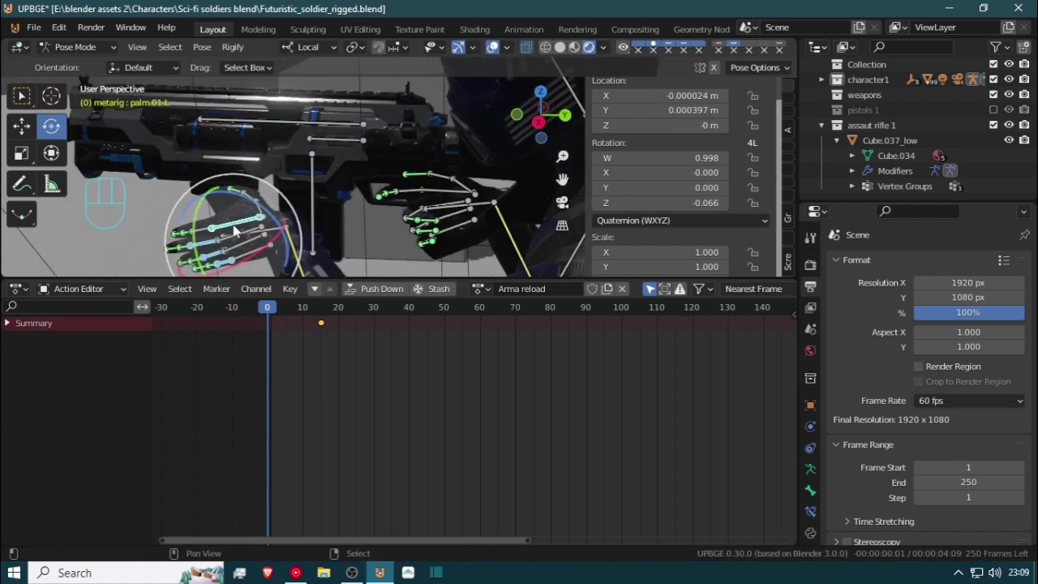
{"action": "left_click", "coordinate": [233, 225], "text": "shift"}
{"action": "right_click", "coordinate": [209, 234], "text": "shift"}
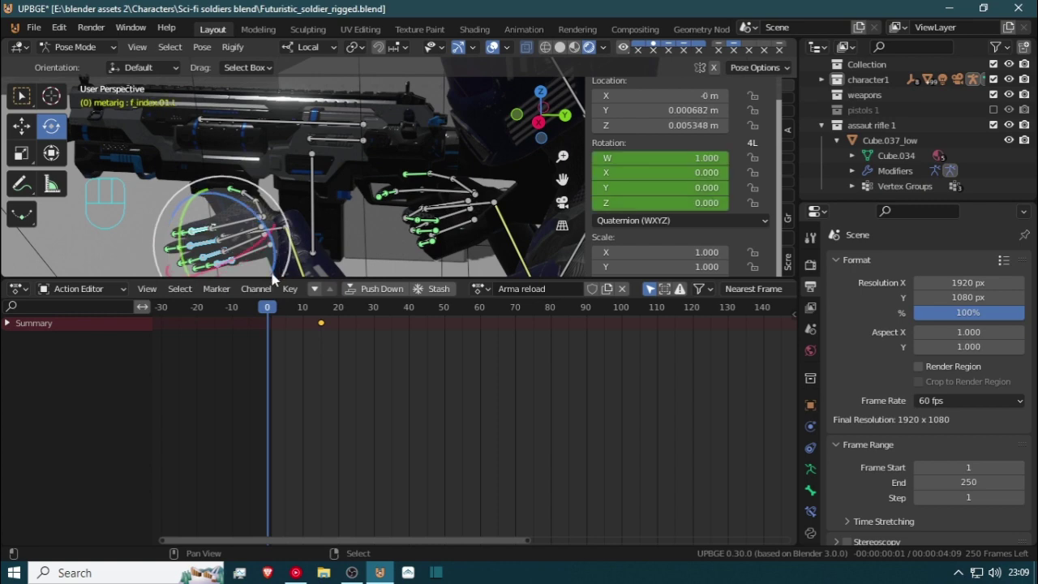
{"action": "right_click_drag", "start_coordinate": [209, 234], "coordinate": [213, 238]}
{"action": "mouse_move", "coordinate": [255, 251]}
{"action": "left_mouse_down"}
{"action": "mouse_move", "coordinate": [226, 267]}
{"action": "mouse_move", "coordinate": [248, 268]}
{"action": "left_mouse_up"}
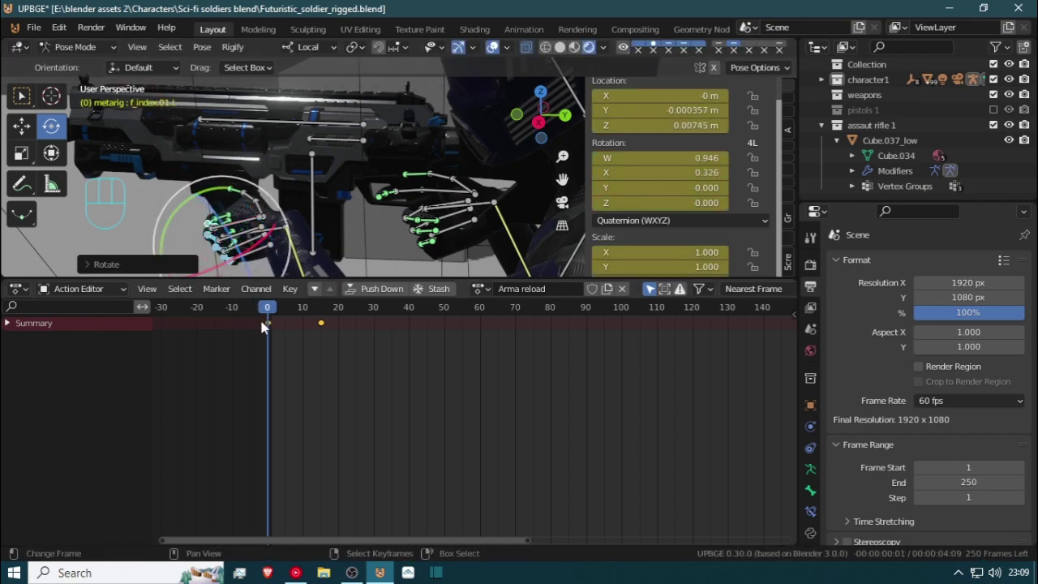
At frame 6, move the left-hand IK bone to about X -0.737, Y -0.035, Z 0.464 m
{"action": "mouse_move", "coordinate": [281, 330]}
{"action": "left_mouse_down"}
{"action": "mouse_move", "coordinate": [300, 333]}
{"action": "mouse_move", "coordinate": [289, 323]}
{"action": "left_mouse_up"}
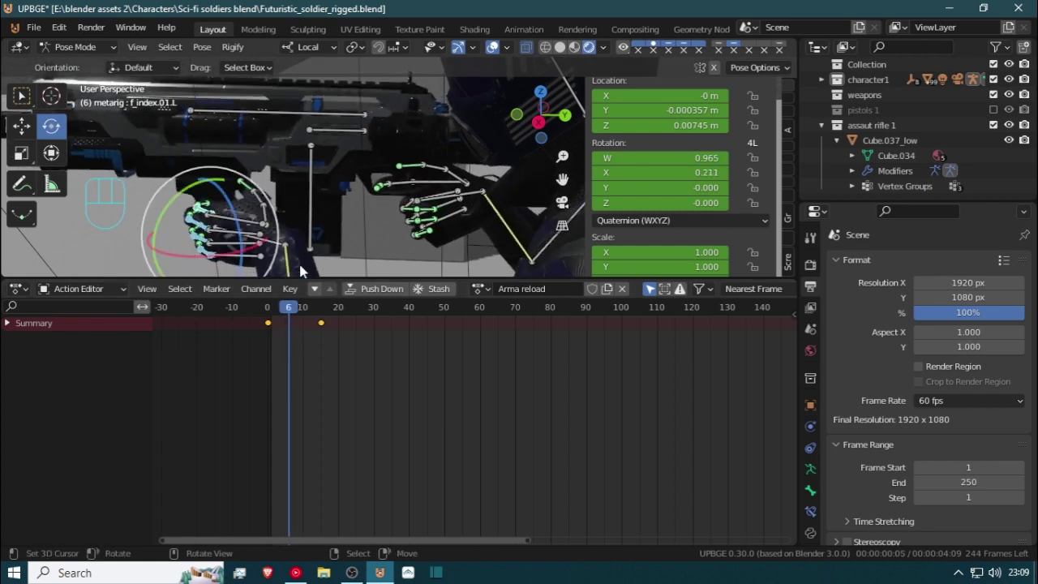
{"action": "key", "text": "shift+grave"}
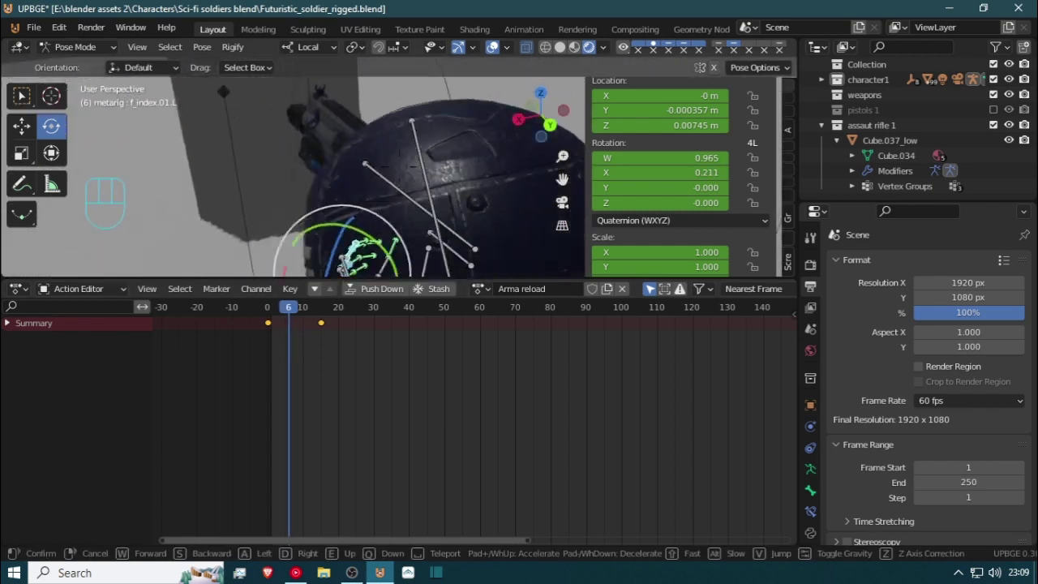
{"action": "left_click", "coordinate": [334, 239]}
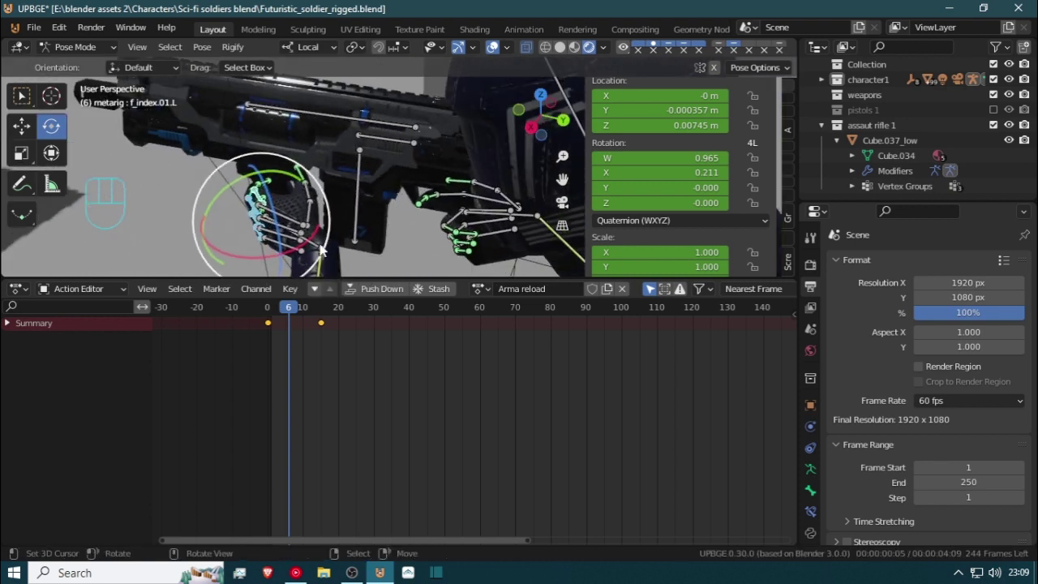
{"action": "left_click", "coordinate": [320, 248]}
{"action": "key", "text": "g"}
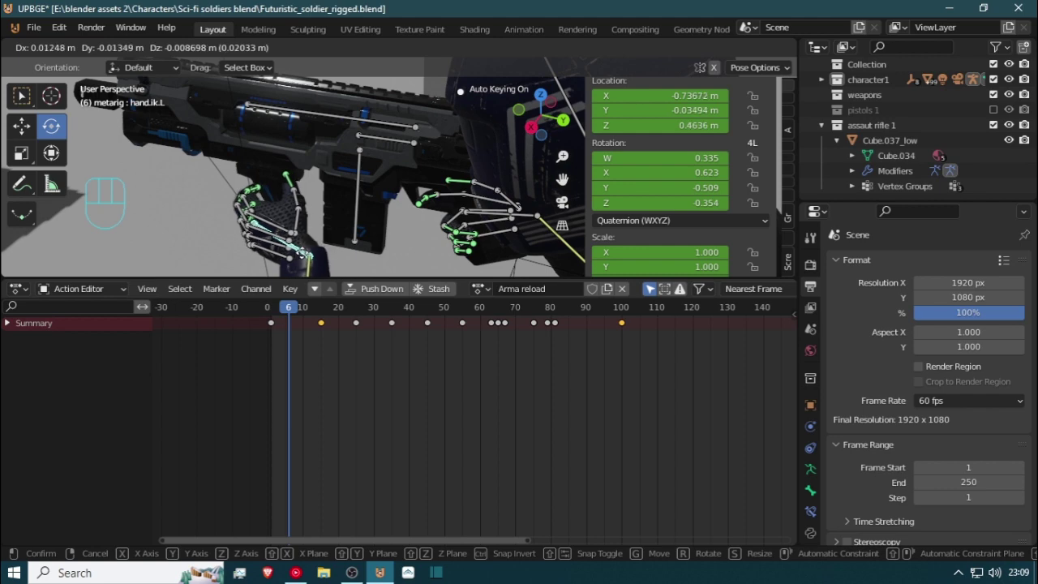
{"action": "left_click", "coordinate": [303, 257]}
Examine the left arm's motion from frame 6 to frame 25, viewing the elbow from the side and front
{"action": "mouse_move", "coordinate": [300, 375]}
{"action": "left_mouse_down"}
{"action": "mouse_move", "coordinate": [287, 368]}
{"action": "mouse_move", "coordinate": [308, 369]}
{"action": "left_mouse_up"}
{"action": "left_click", "coordinate": [300, 362]}
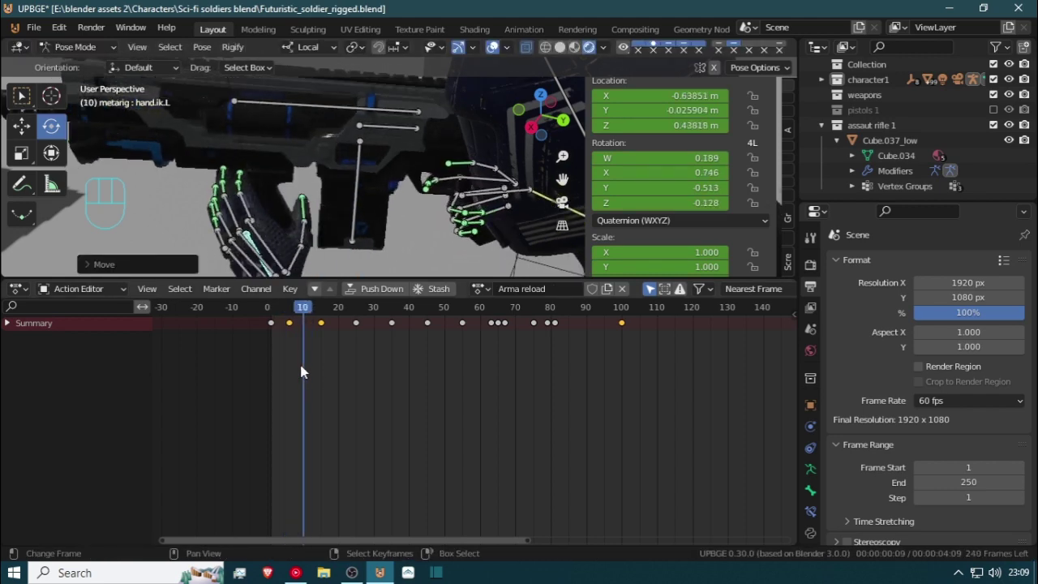
{"action": "left_click_drag", "start_coordinate": [299, 372], "coordinate": [354, 353]}
{"action": "key", "text": "shift+grave"}
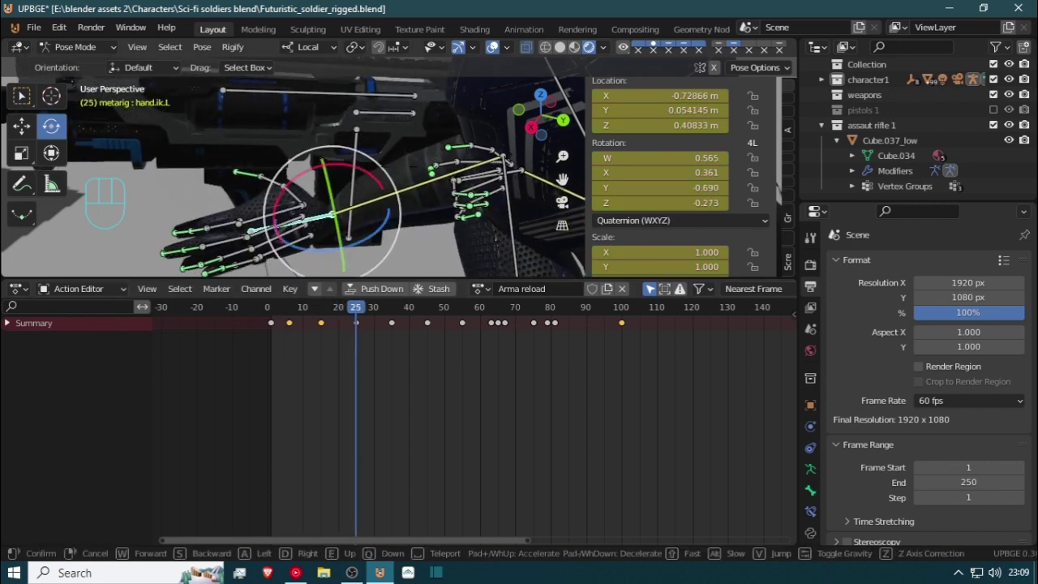
{"action": "key", "text": "s"}
{"action": "key", "text": "a"}
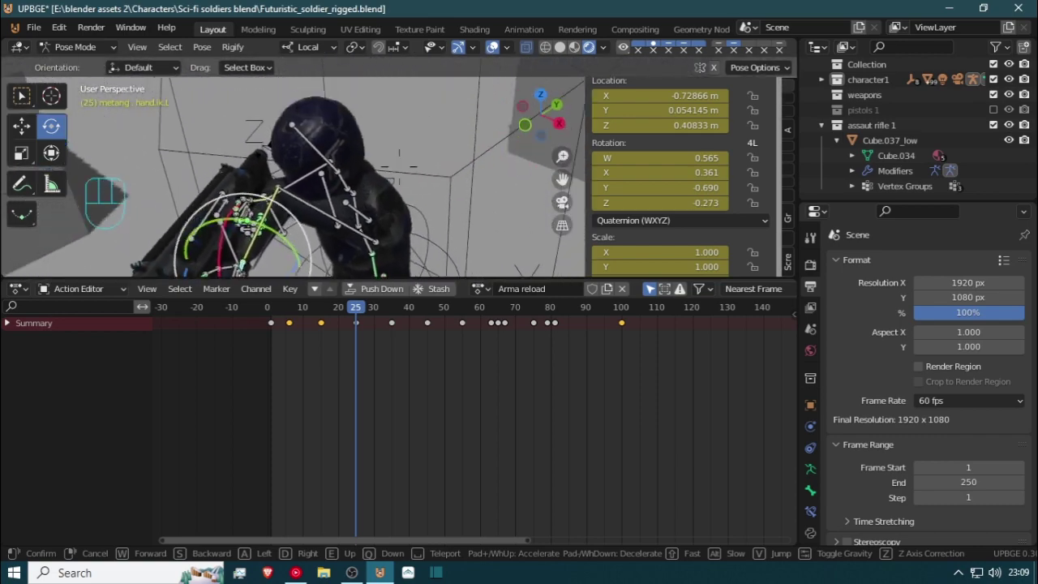
{"action": "left_click", "coordinate": [231, 190]}
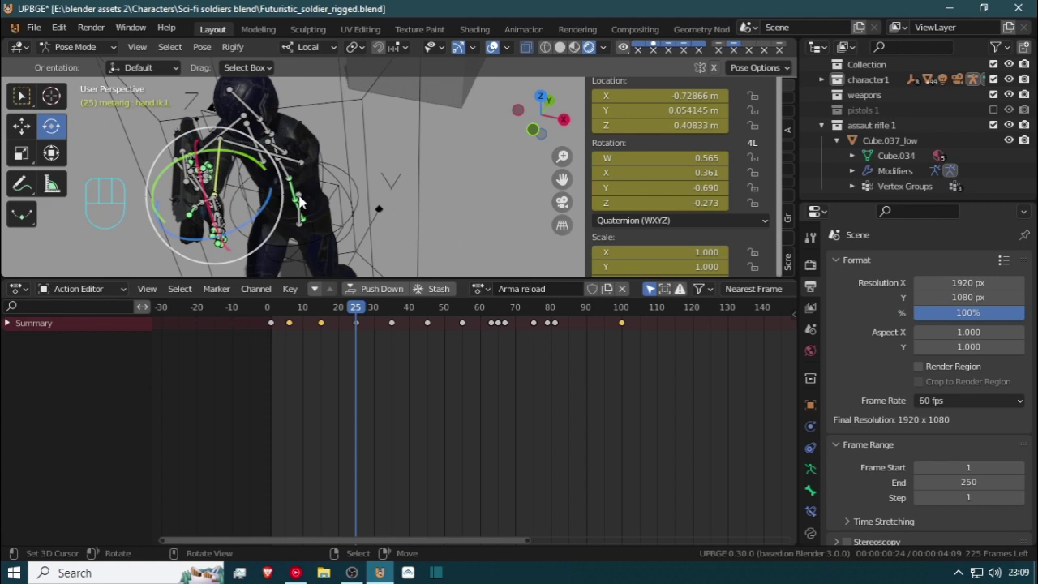
{"action": "key", "text": "shift+grave"}
{"action": "key", "text": "w"}
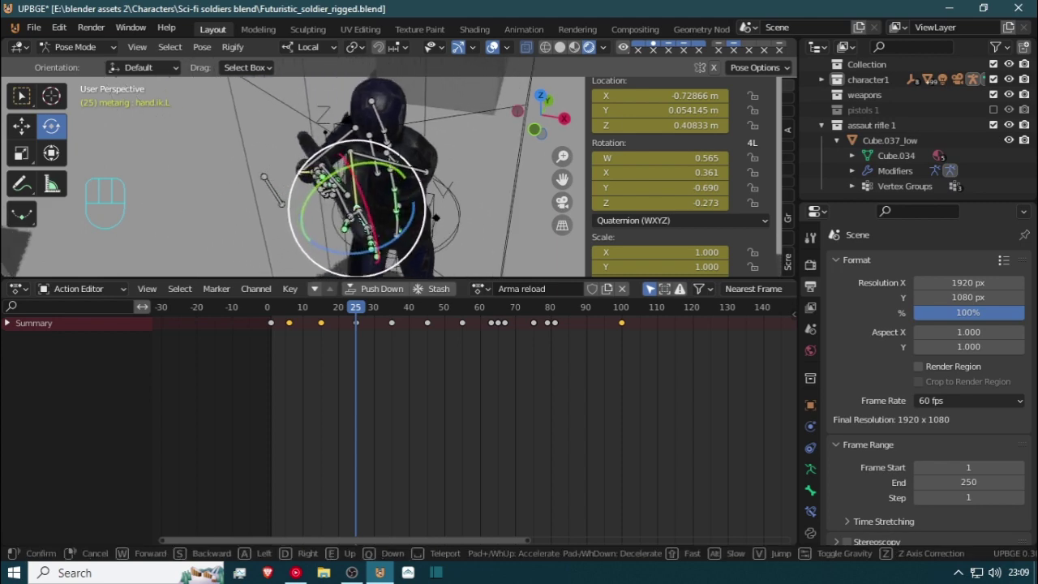
{"action": "left_click", "coordinate": [398, 239]}
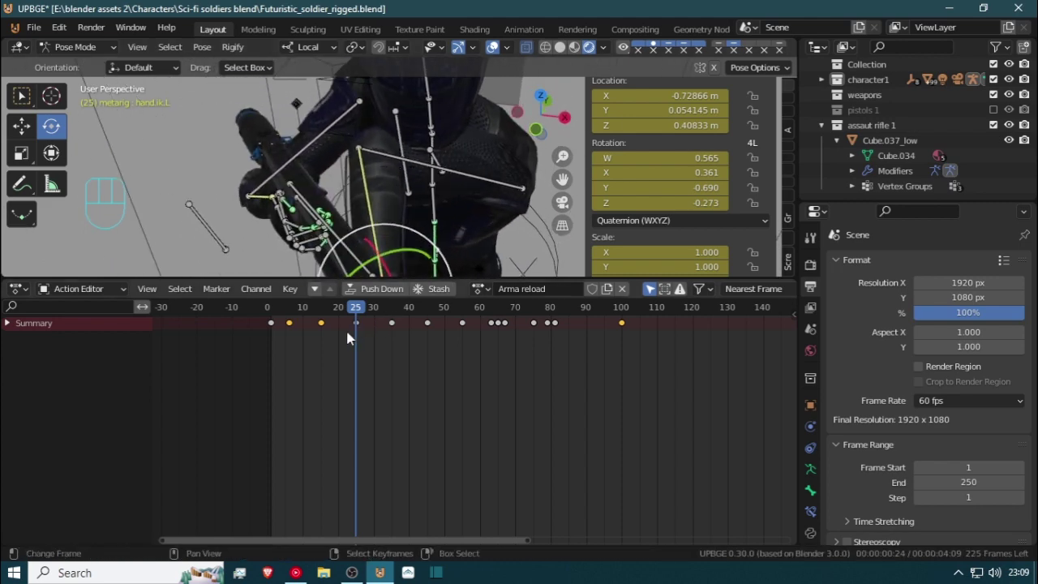
At frame 26, move the left upper-arm pole bone to about X -0.40, Y 0.05, Z 0.16 m
{"action": "left_click_drag", "start_coordinate": [345, 328], "coordinate": [320, 344]}
{"action": "key", "text": "shift+grave"}
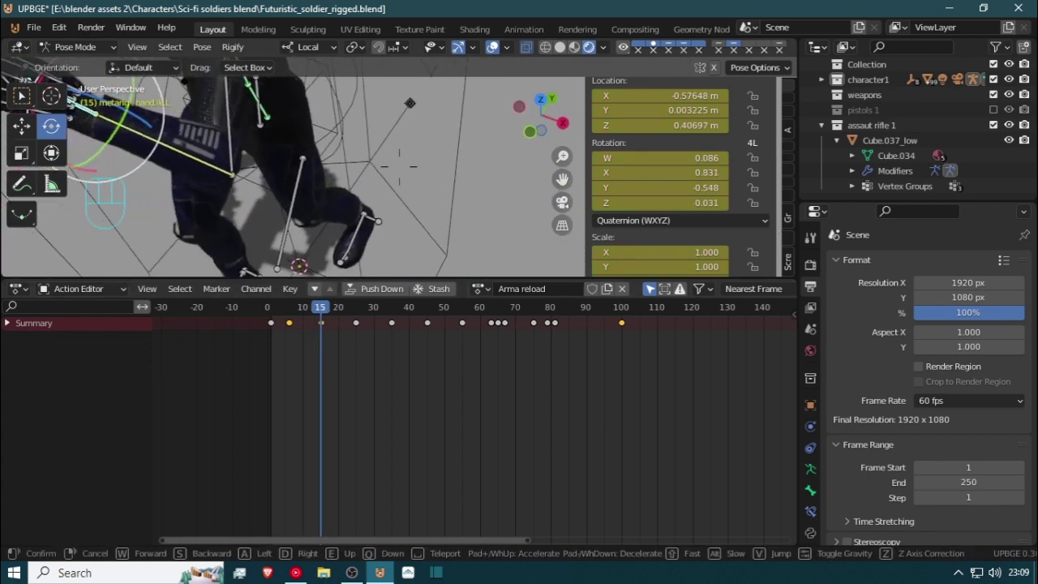
{"action": "left_click", "coordinate": [382, 190]}
{"action": "left_click", "coordinate": [320, 235]}
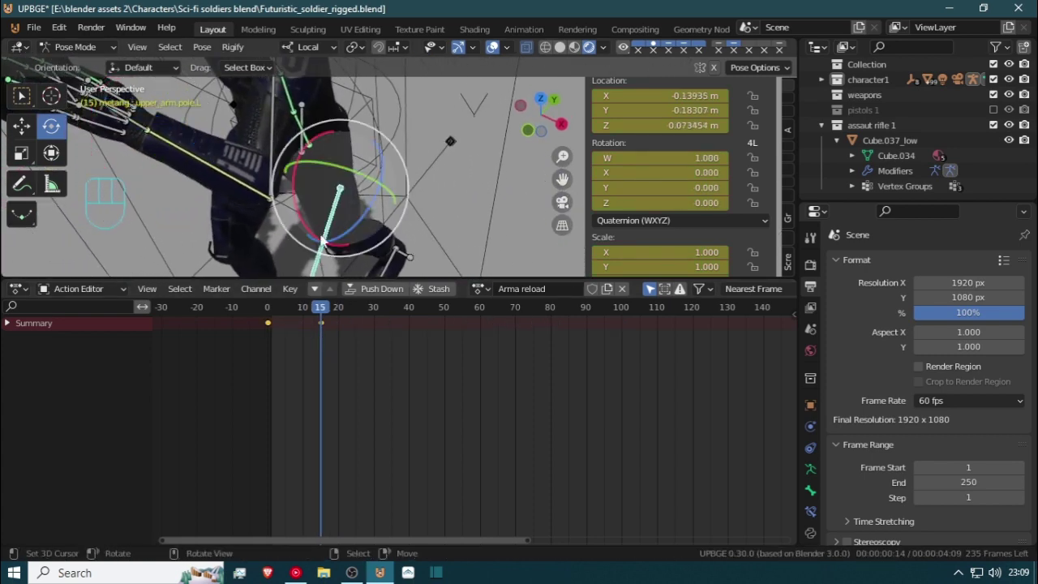
{"action": "left_click_drag", "start_coordinate": [317, 349], "coordinate": [359, 345]}
{"action": "key", "text": "g"}
{"action": "key", "text": "x"}
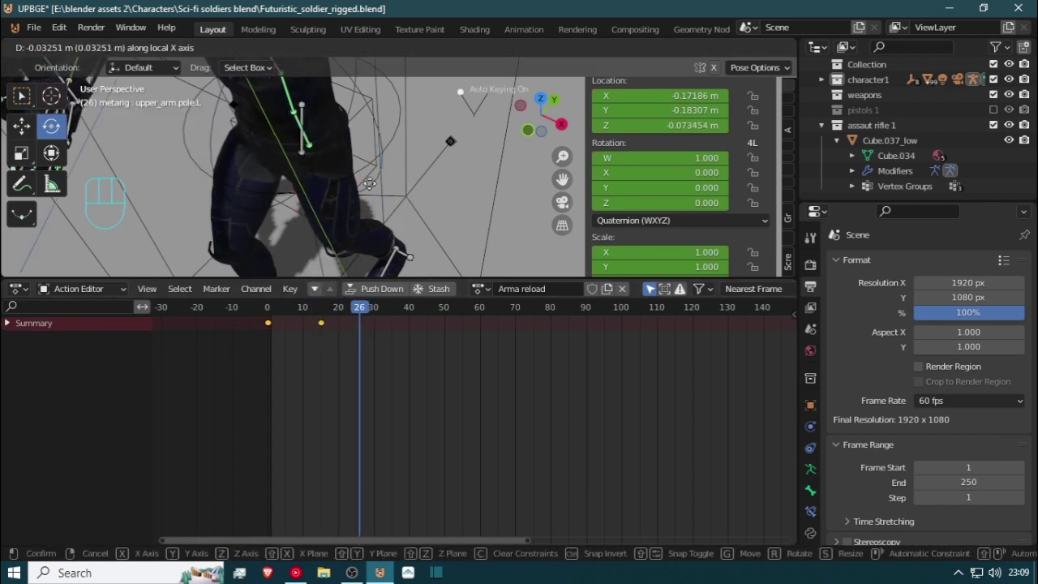
{"action": "right_click", "coordinate": [443, 193]}
{"action": "scroll", "coordinate": [442, 193], "scroll_direction": "down", "scroll_amount": 4}
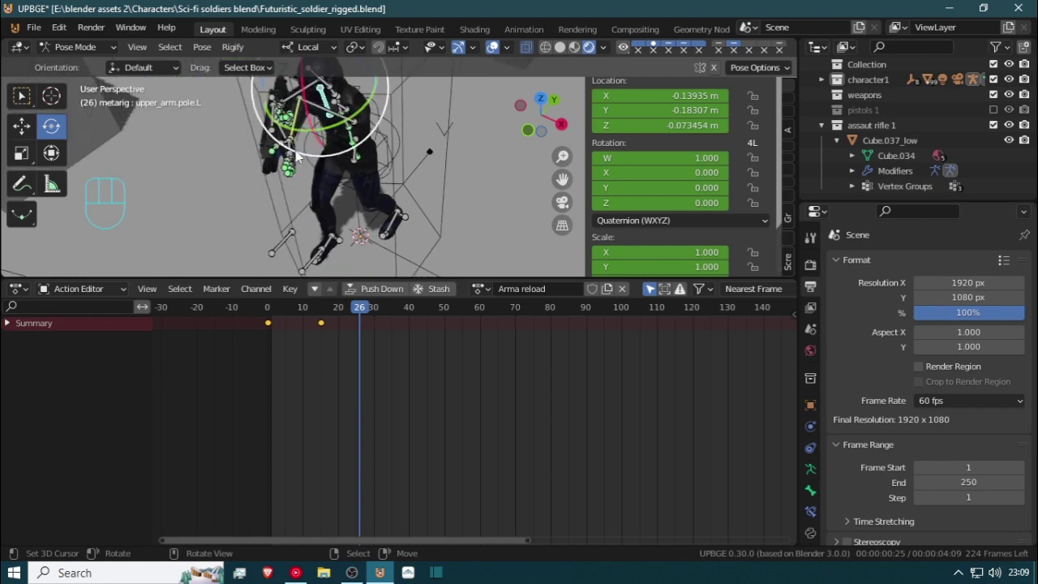
{"action": "key", "text": "g"}
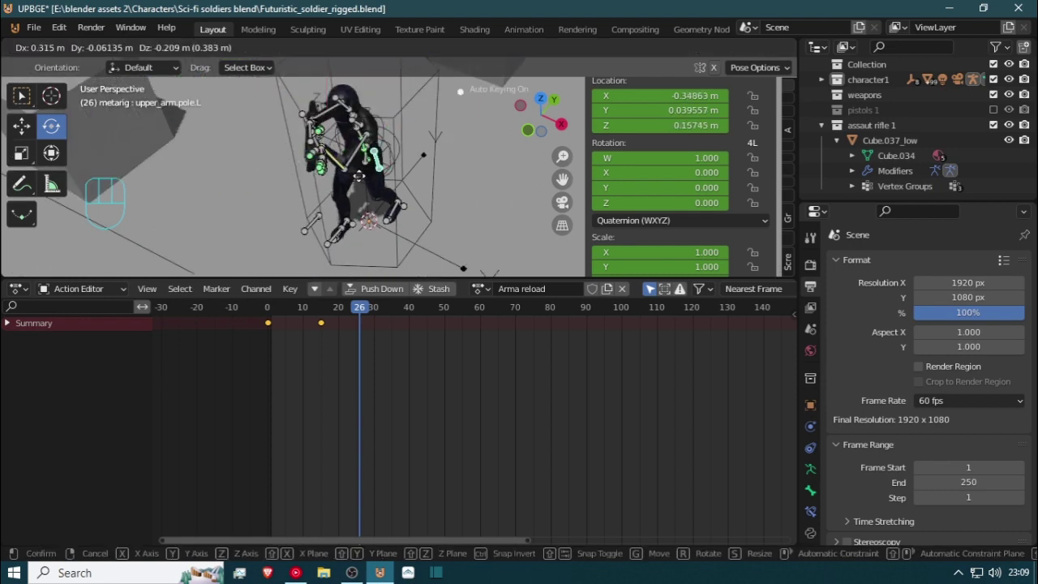
{"action": "left_click", "coordinate": [367, 176]}
At frame 35, move the left-hand IK bone back to about X -0.78, Y 0.002, Z 0.30 m
{"action": "middle_click_drag", "start_coordinate": [368, 176], "coordinate": [320, 92]}
{"action": "scroll", "coordinate": [232, 125], "scroll_direction": "up", "scroll_amount": 6}
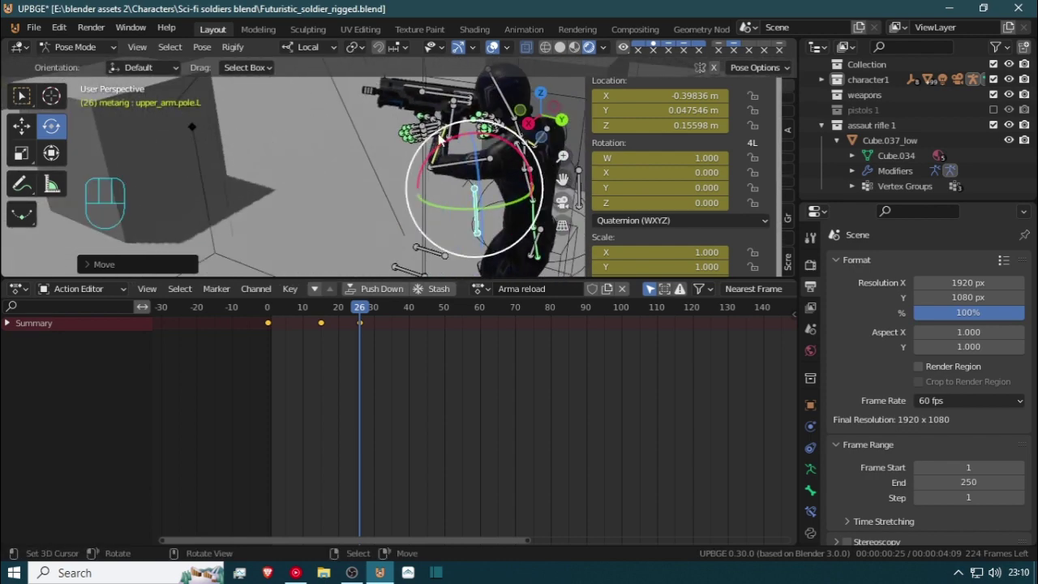
{"action": "scroll", "coordinate": [438, 140], "scroll_direction": "up", "scroll_amount": 5}
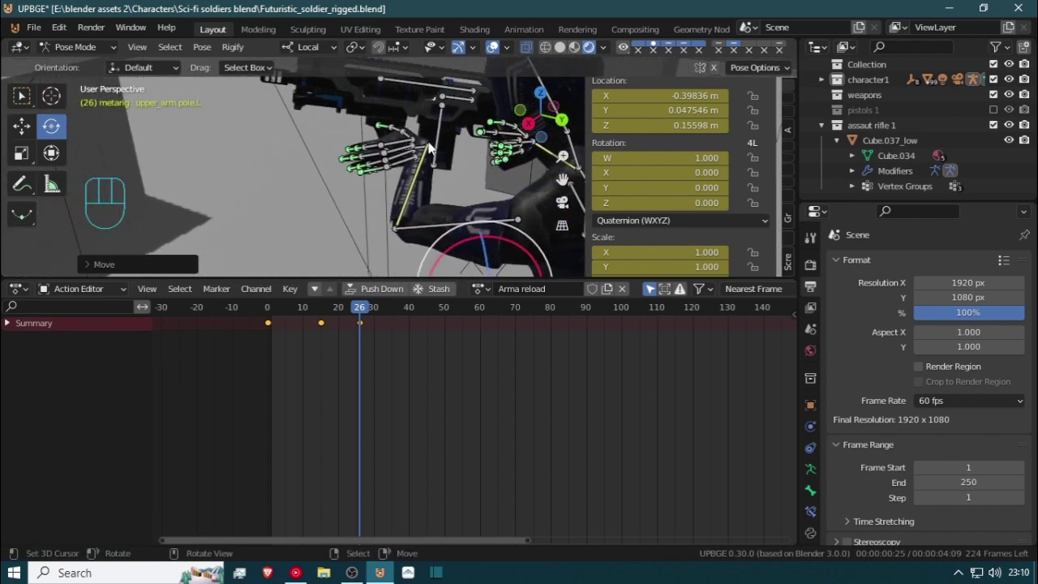
{"action": "left_click", "coordinate": [422, 150]}
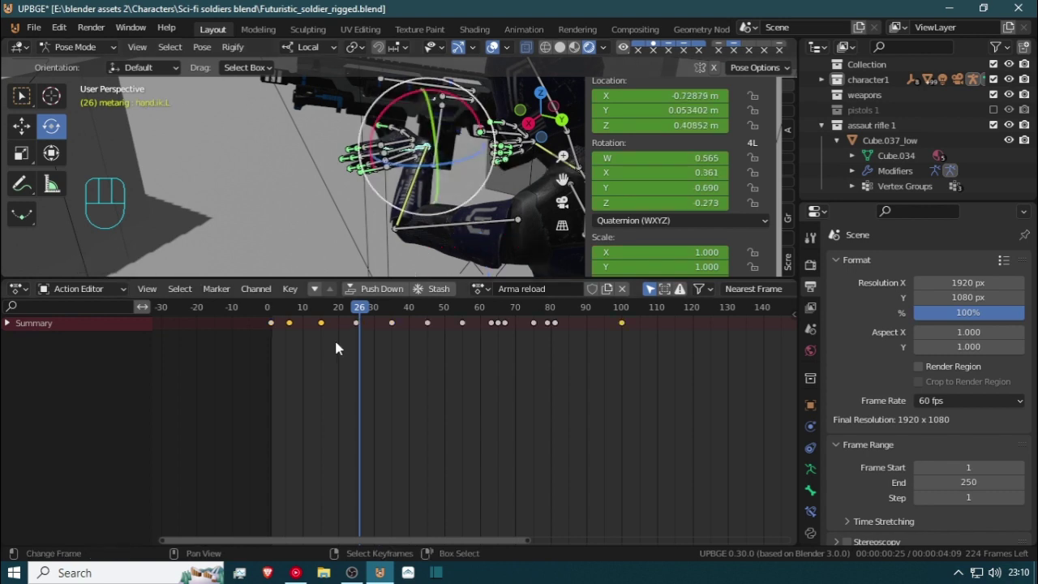
{"action": "left_click_drag", "start_coordinate": [370, 339], "coordinate": [395, 336]}
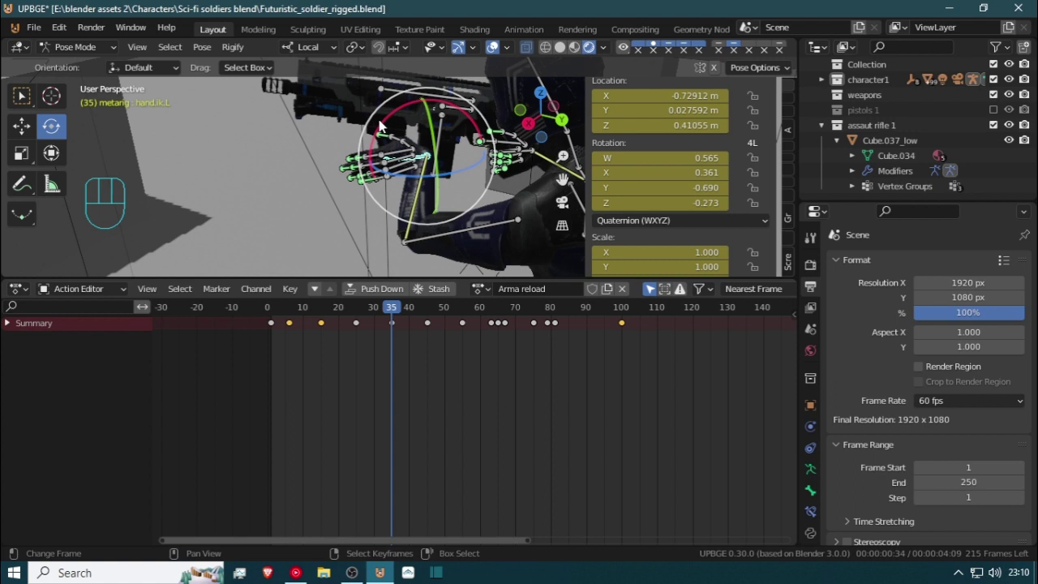
{"action": "key", "text": "g"}
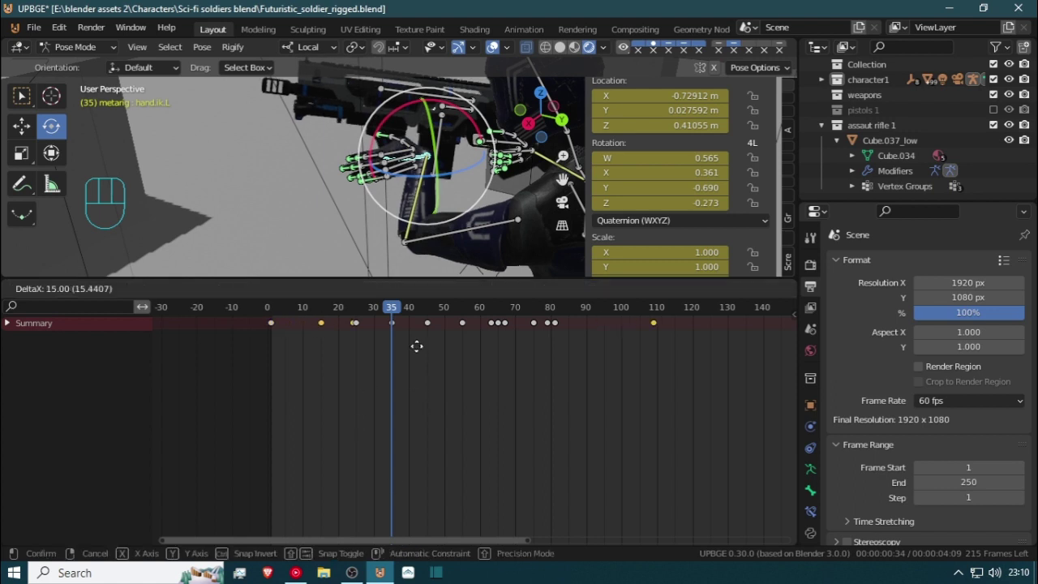
{"action": "left_click", "coordinate": [397, 393]}
{"action": "key", "text": "g"}
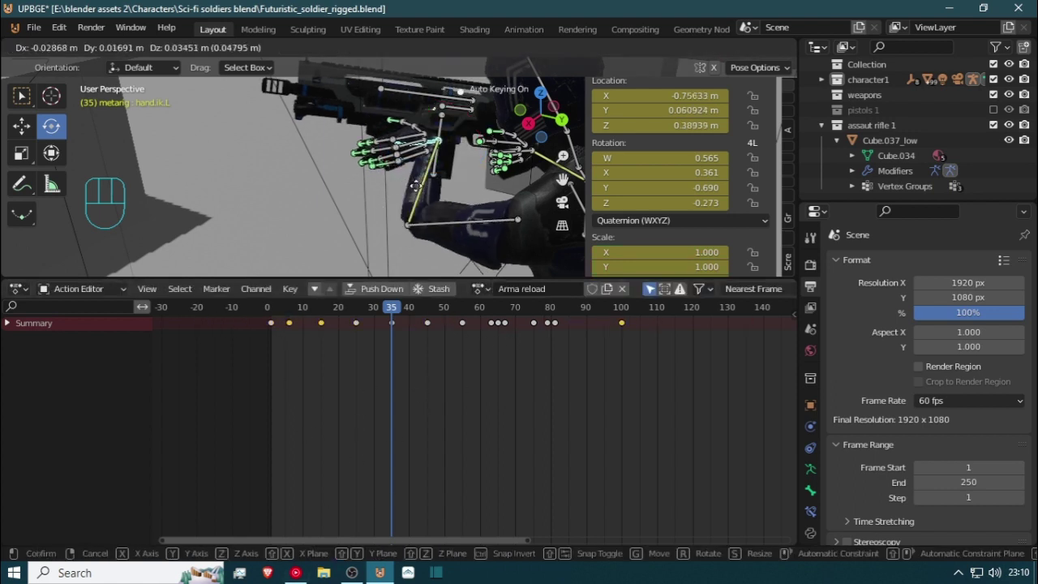
{"action": "left_click", "coordinate": [445, 208]}
At frame 35, rotate the left-hand IK bone around its local Z axis and move it to about X -0.67, Y -0.05, Z 0.43 m
{"action": "key", "text": "shift+grave"}
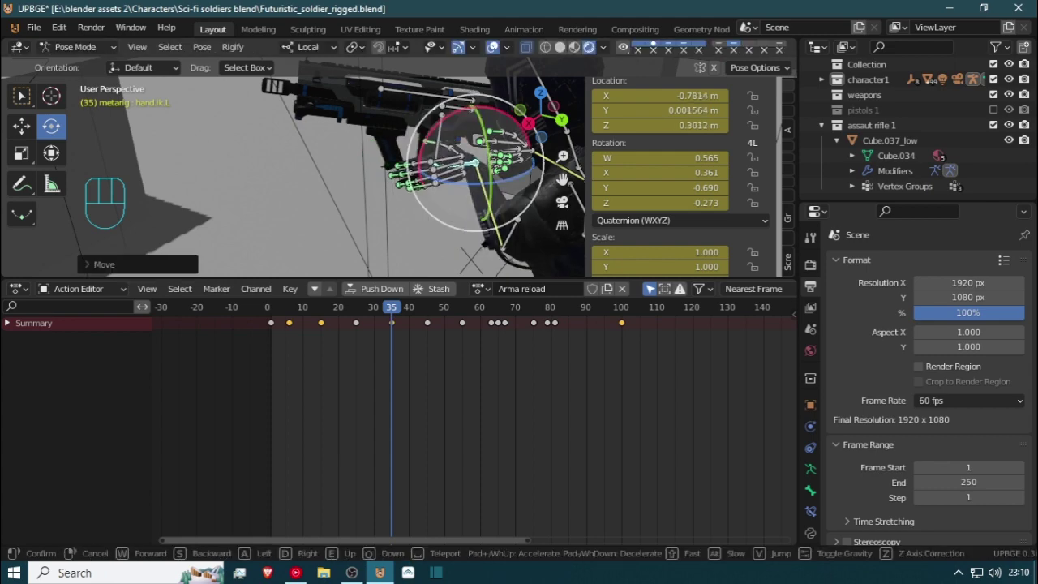
{"action": "left_click", "coordinate": [398, 167]}
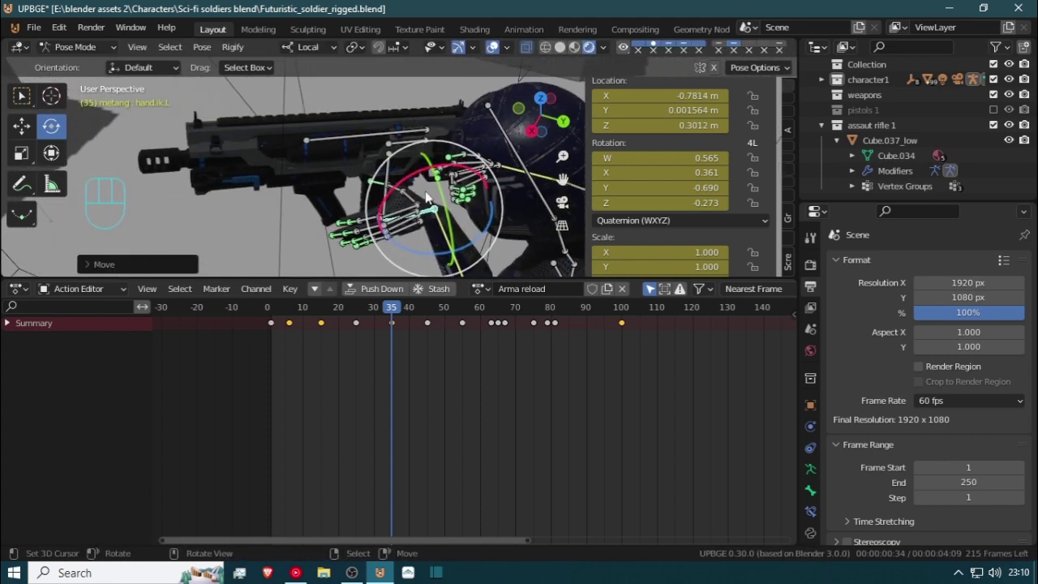
{"action": "key", "text": "r"}
{"action": "key", "text": "z"}
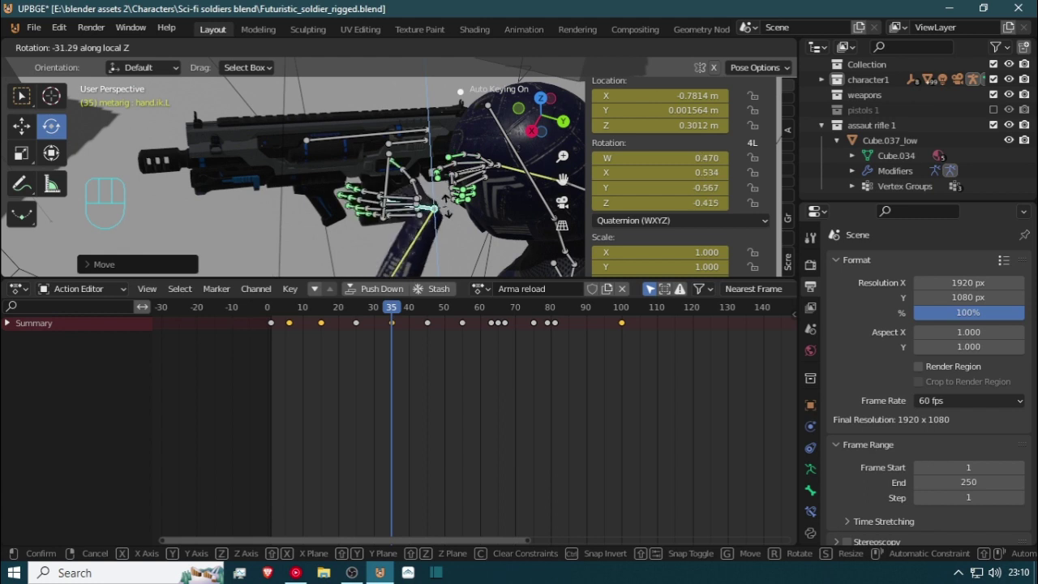
{"action": "left_click", "coordinate": [451, 231]}
{"action": "key", "text": "g"}
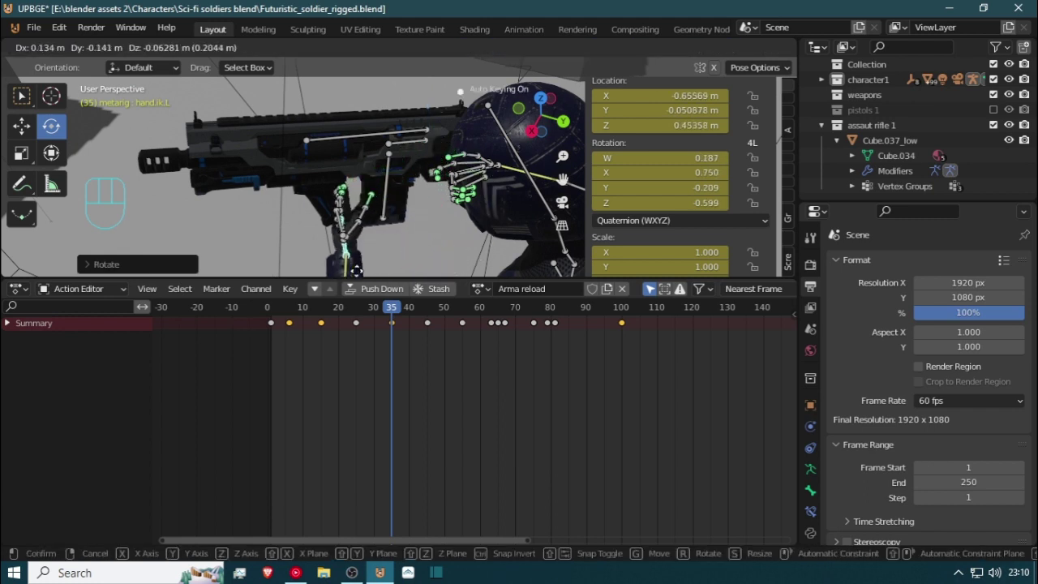
{"action": "left_click", "coordinate": [374, 273]}
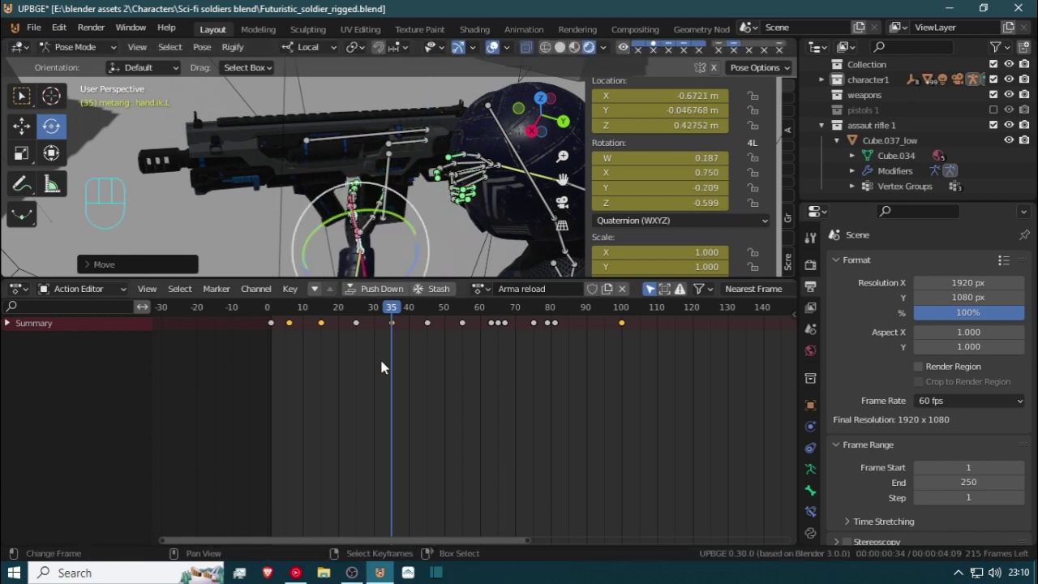
At frame 23, rotate the left-hand IK bone about -73° around its local Z axis
{"action": "left_click_drag", "start_coordinate": [379, 357], "coordinate": [351, 376]}
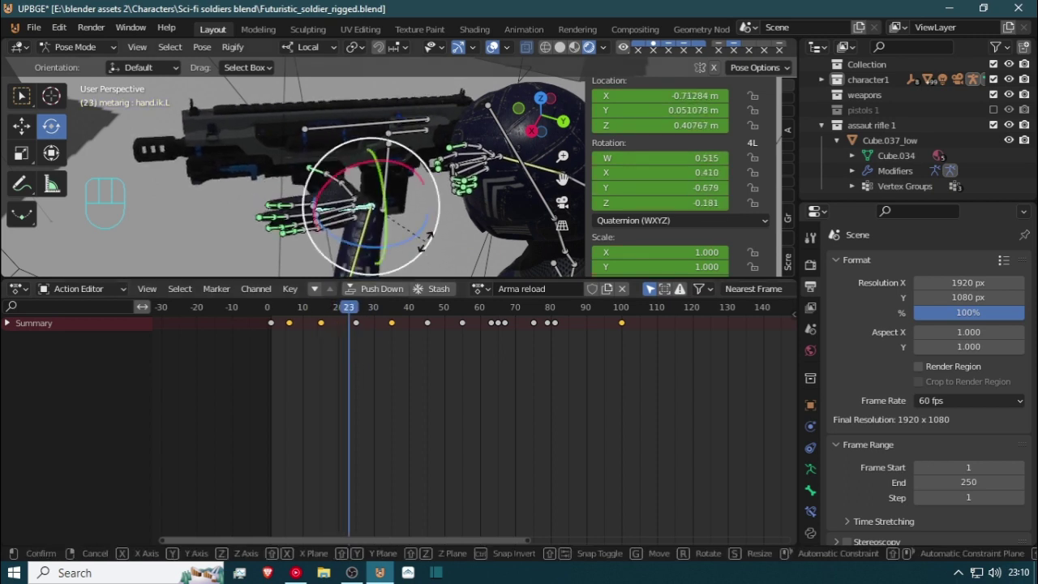
{"action": "key", "text": "r"}
{"action": "key", "text": "z"}
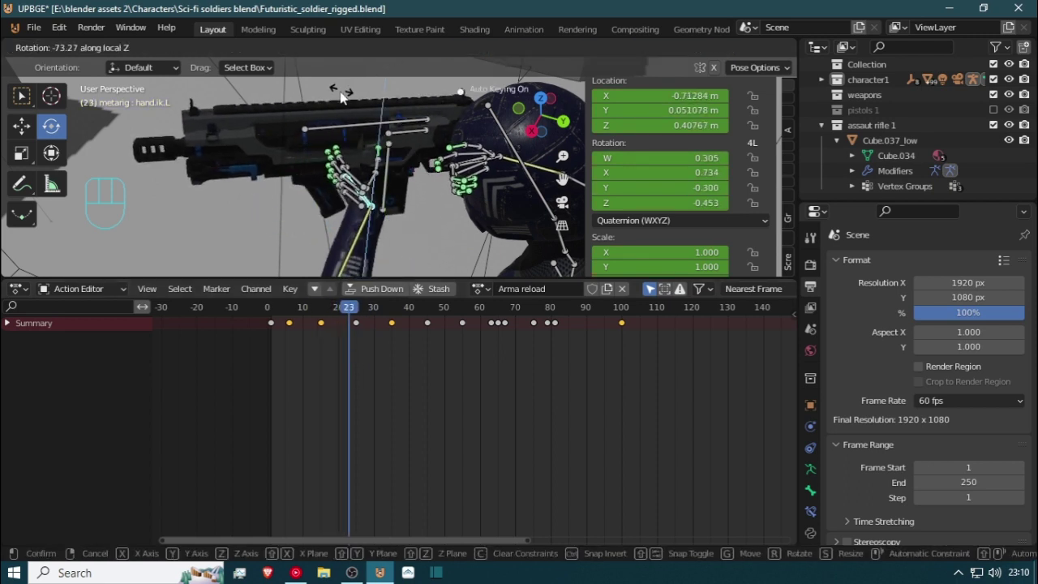
{"action": "left_click", "coordinate": [341, 96]}
Move the left-hand IK bone at frame 23 along the global X axis by about 0.22 m, away from the rifle
{"action": "key", "text": "g"}
{"action": "key", "text": "z"}
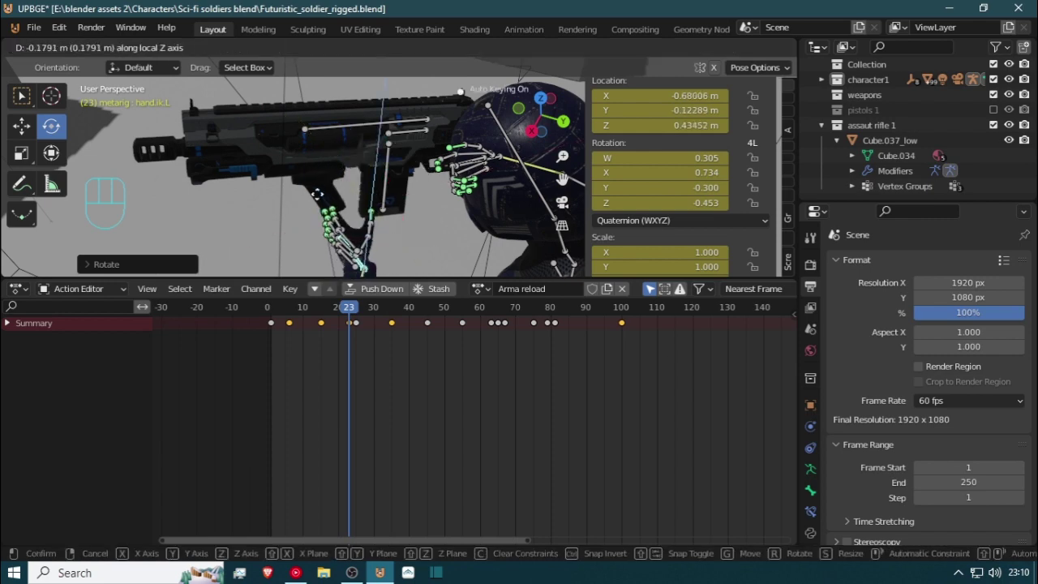
{"action": "right_click", "coordinate": [317, 194]}
{"action": "middle_click_drag", "start_coordinate": [317, 194], "coordinate": [214, 191]}
{"action": "key", "text": "g"}
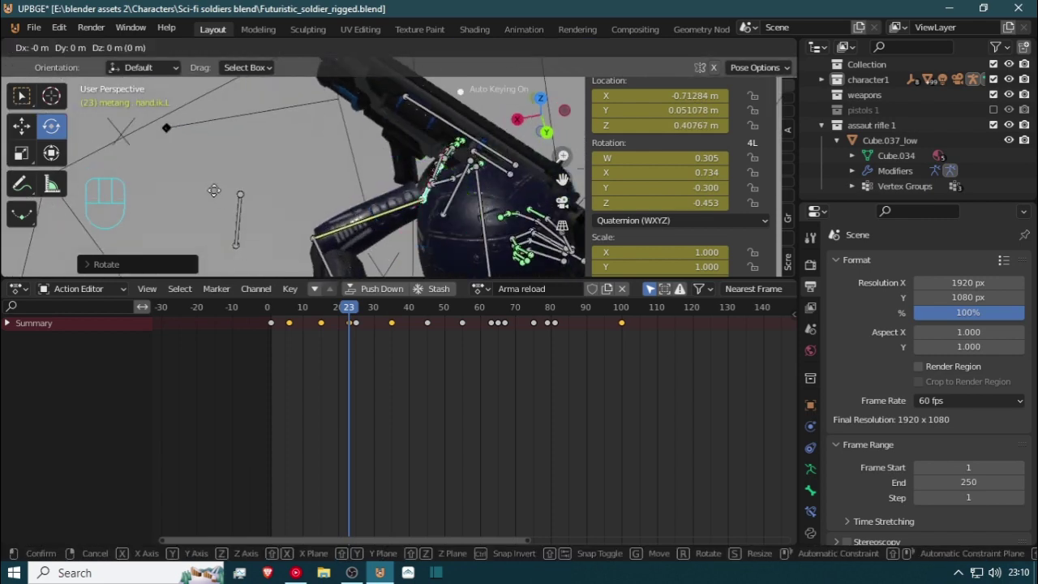
{"action": "key", "text": "x"}
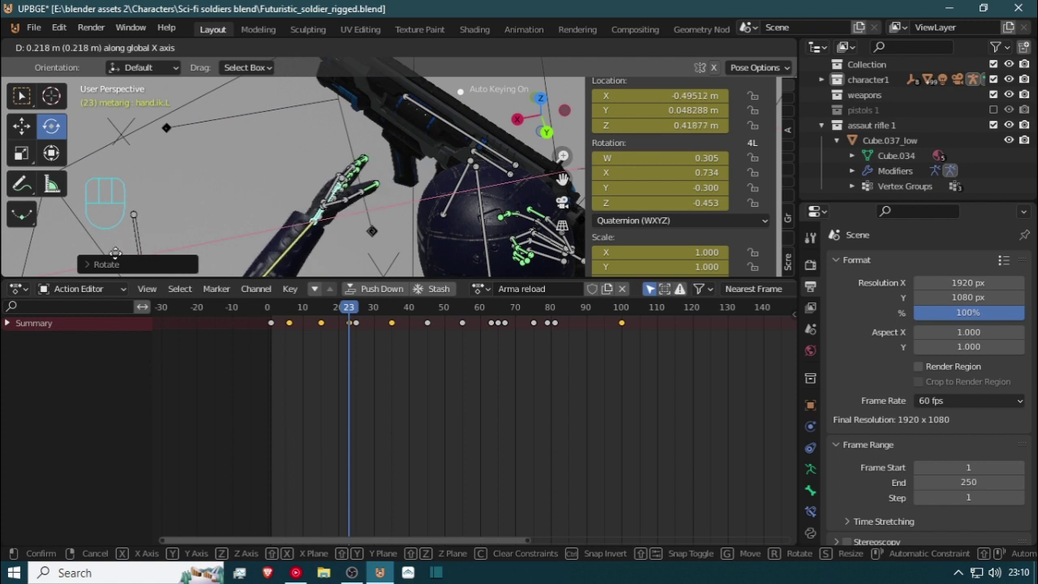
{"action": "left_click", "coordinate": [115, 252]}
Shift the left-hand IK bone's frame 23 keyframe to frame 25, replacing the pose keyed there
{"action": "left_click_drag", "start_coordinate": [347, 344], "coordinate": [356, 344]}
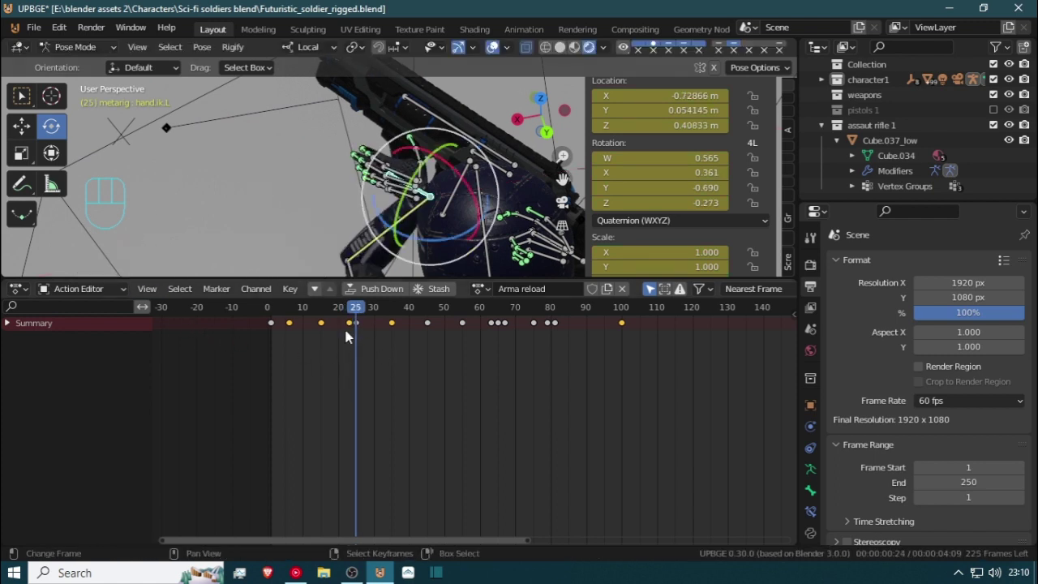
{"action": "left_click", "coordinate": [350, 324]}
{"action": "key", "text": "g"}
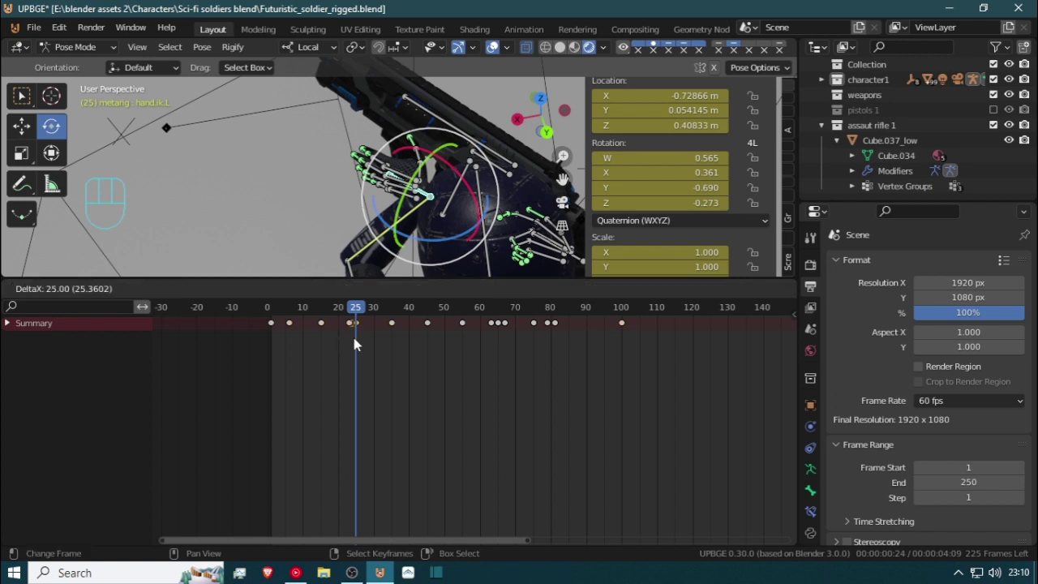
{"action": "left_click", "coordinate": [355, 338]}
{"action": "scroll", "coordinate": [358, 338], "scroll_direction": "up", "scroll_amount": 7}
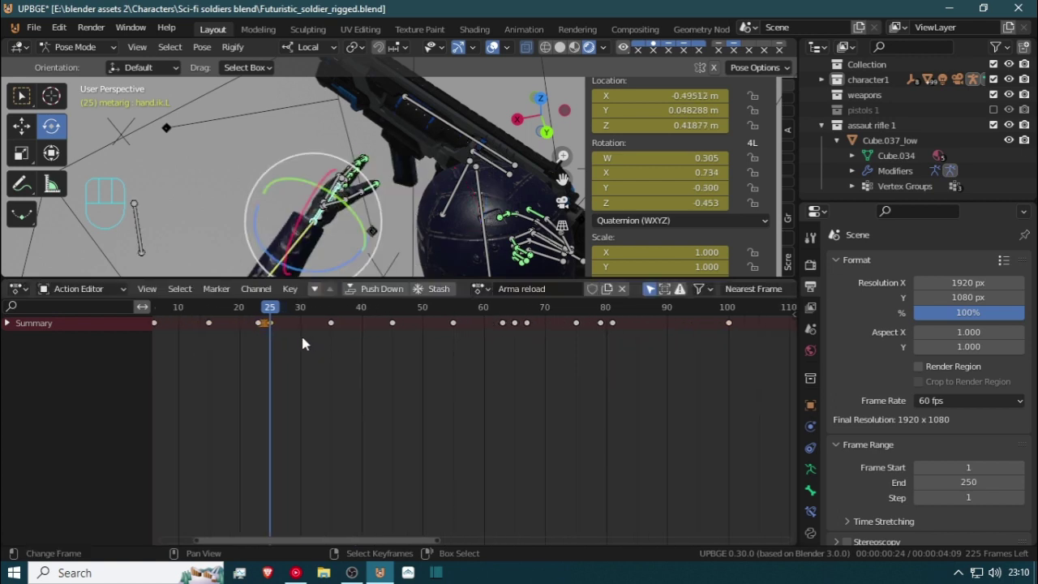
{"action": "mouse_move", "coordinate": [265, 338]}
{"action": "left_mouse_down"}
{"action": "mouse_move", "coordinate": [250, 338]}
{"action": "mouse_move", "coordinate": [283, 340]}
{"action": "mouse_move", "coordinate": [182, 337]}
{"action": "mouse_move", "coordinate": [260, 338]}
{"action": "left_mouse_up"}
{"action": "key", "text": "g"}
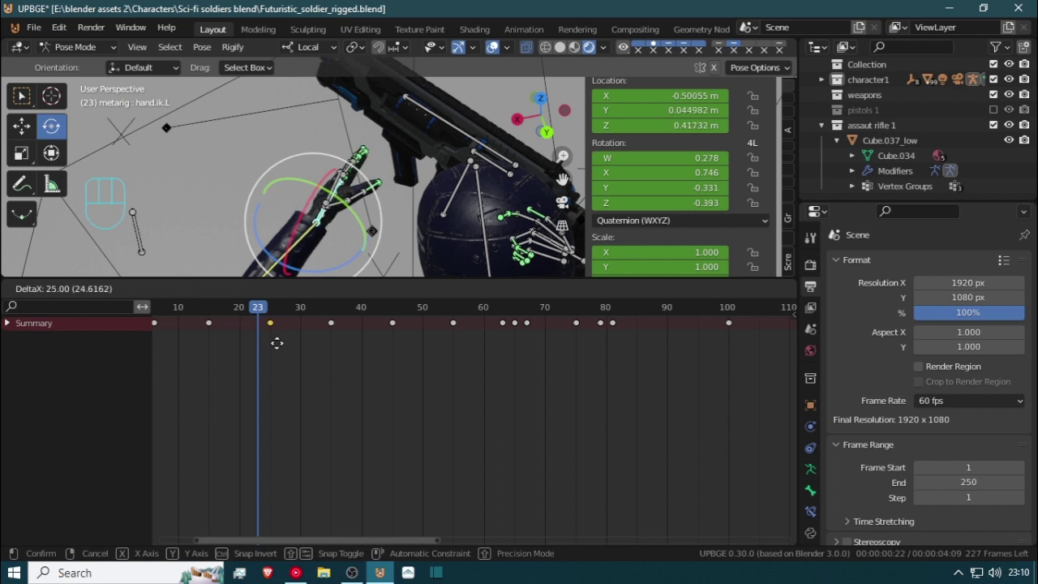
{"action": "left_click", "coordinate": [275, 344]}
Back at frame 35, move the left-hand IK bone along its Z axis to about X -0.674, Y 0.033, Z 0.428 m
{"action": "left_click_drag", "start_coordinate": [245, 344], "coordinate": [742, 345]}
{"action": "left_click_drag", "start_coordinate": [155, 338], "coordinate": [329, 363]}
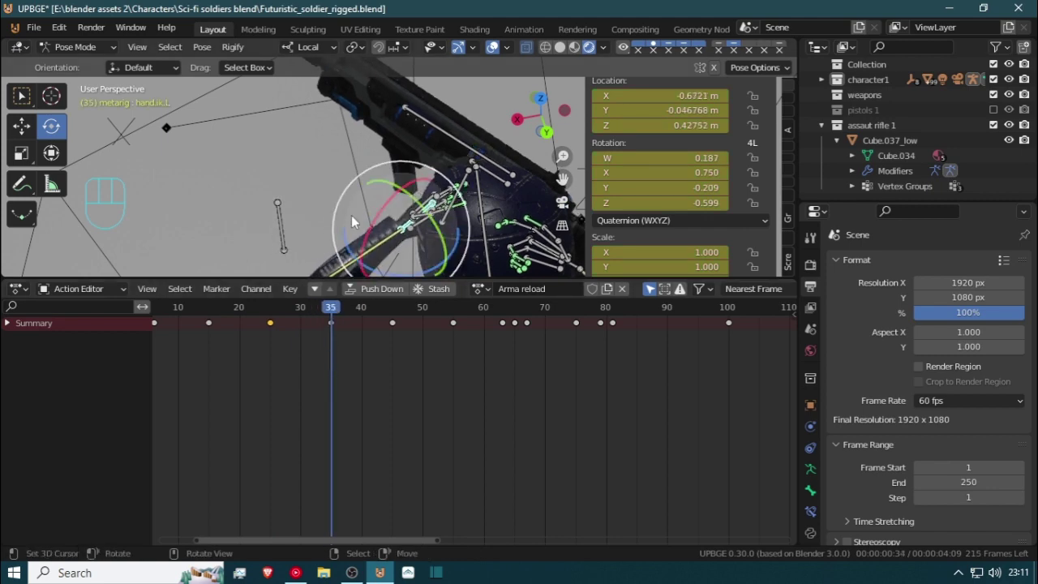
{"action": "middle_click_drag", "start_coordinate": [351, 215], "coordinate": [443, 150]}
{"action": "middle_click_drag", "start_coordinate": [406, 188], "coordinate": [384, 215], "text": "shift"}
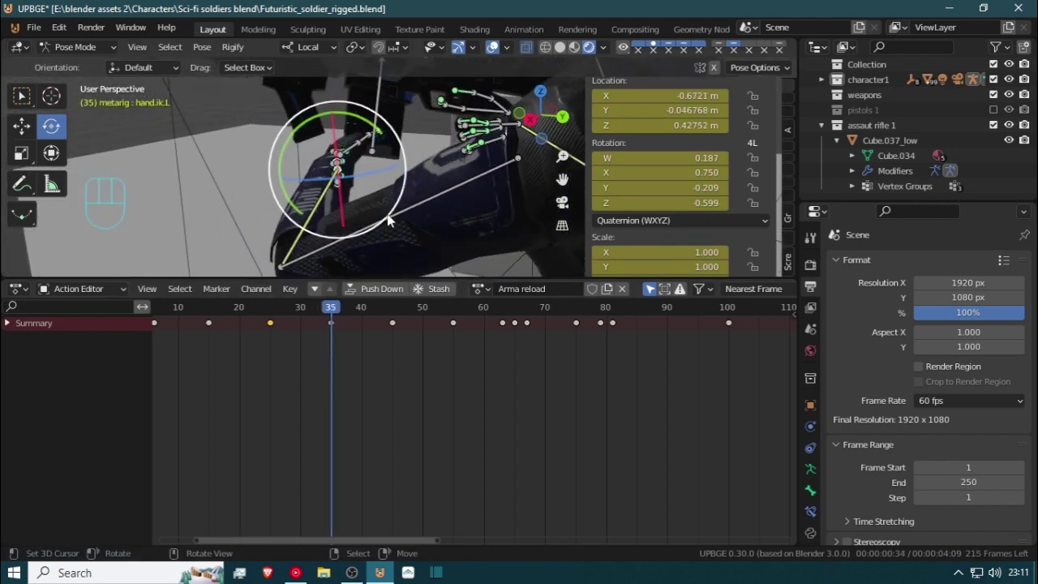
{"action": "scroll", "coordinate": [383, 215], "scroll_direction": "up", "scroll_amount": 1}
{"action": "middle_click_drag", "start_coordinate": [312, 182], "coordinate": [381, 212]}
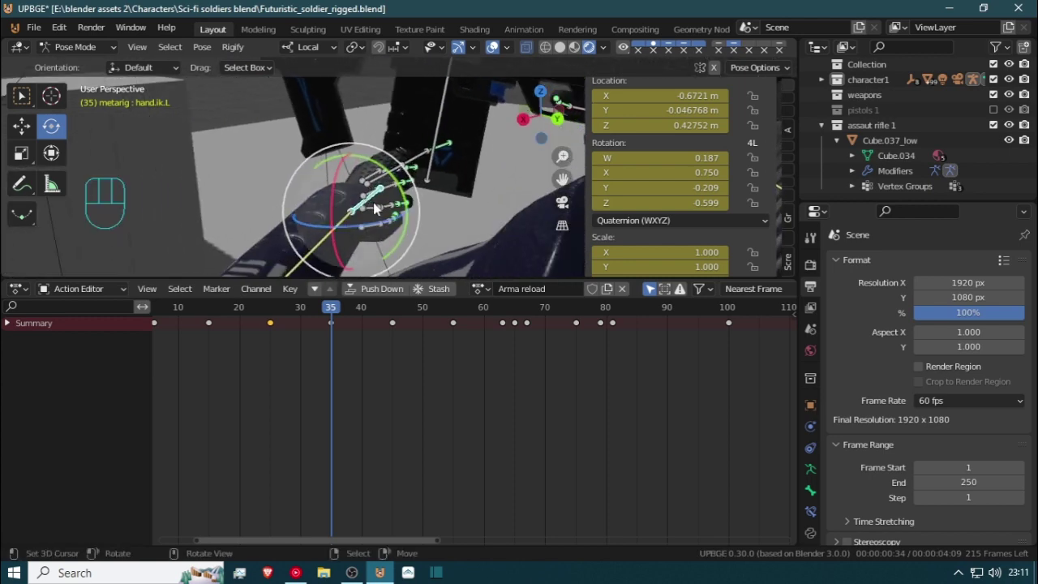
{"action": "key", "text": "g"}
{"action": "key", "text": "z"}
{"action": "left_click", "coordinate": [378, 121]}
Tilt the left-hand IK bone at frame 35 and move it to about X -0.673, Y 0.040, Z 0.388 m beside the magazine
{"action": "middle_click_drag", "start_coordinate": [378, 122], "coordinate": [381, 75]}
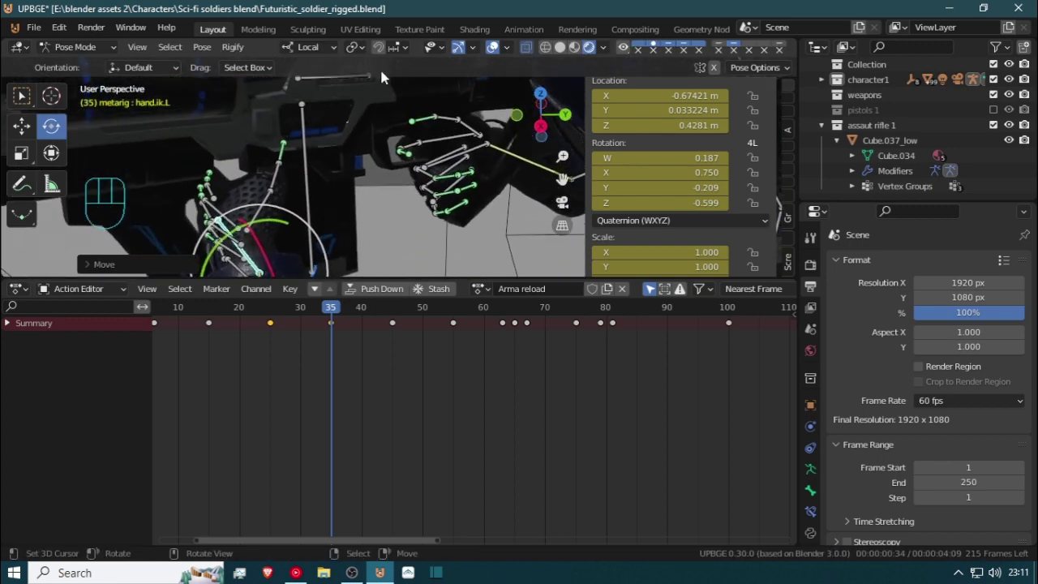
{"action": "key", "text": "r"}
{"action": "left_click", "coordinate": [274, 120]}
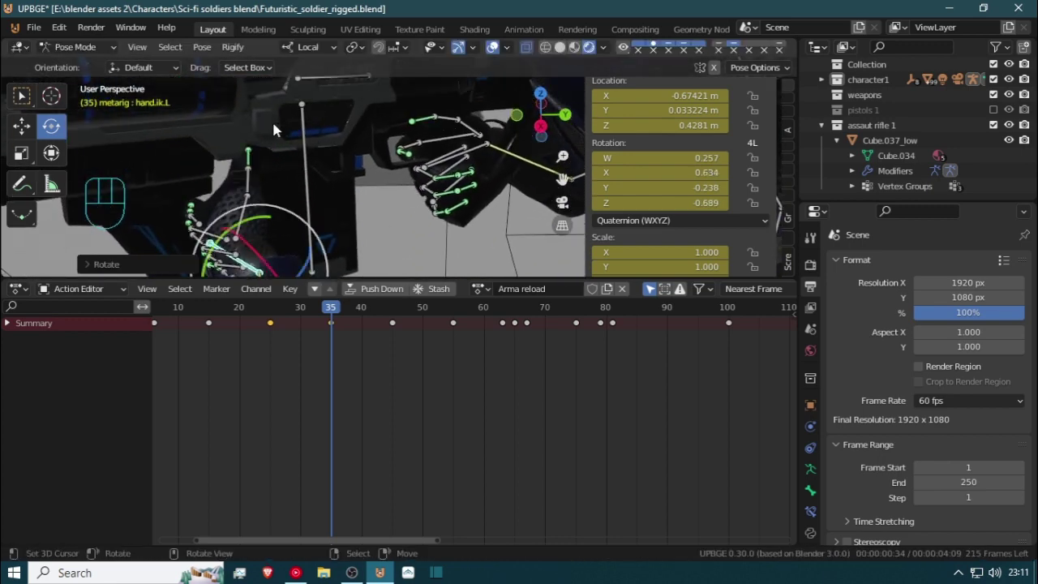
{"action": "key", "text": "g"}
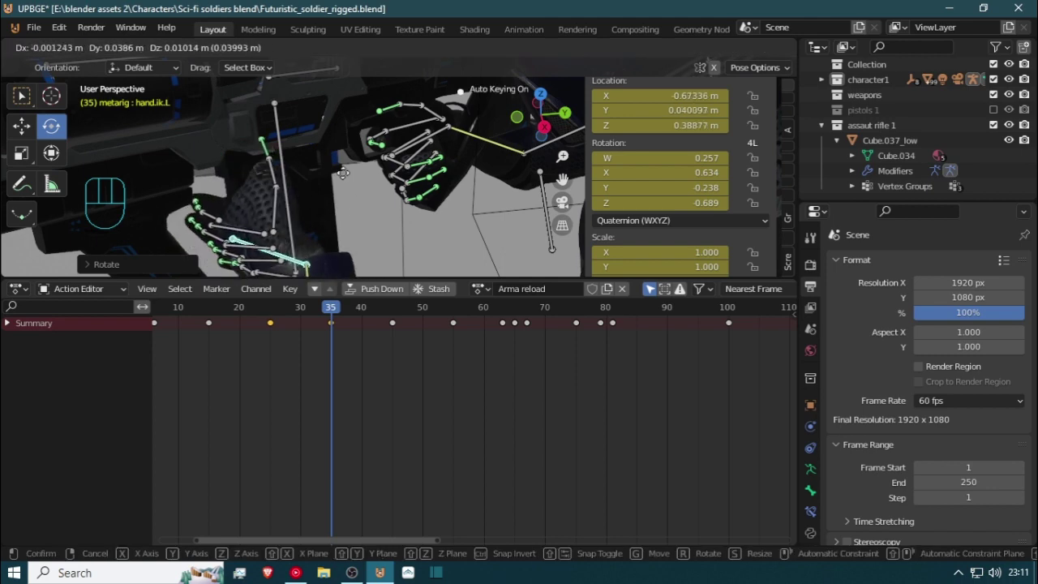
{"action": "left_click", "coordinate": [343, 177]}
At frame 25, insert a keyframe for the left hand's palm, thumb and finger bones
{"action": "middle_click_drag", "start_coordinate": [343, 177], "coordinate": [544, 111]}
{"action": "scroll", "coordinate": [112, 99], "scroll_direction": "up", "scroll_amount": 4}
{"action": "middle_click_drag", "start_coordinate": [311, 139], "coordinate": [464, 153]}
{"action": "scroll", "coordinate": [376, 133], "scroll_direction": "down", "scroll_amount": 2}
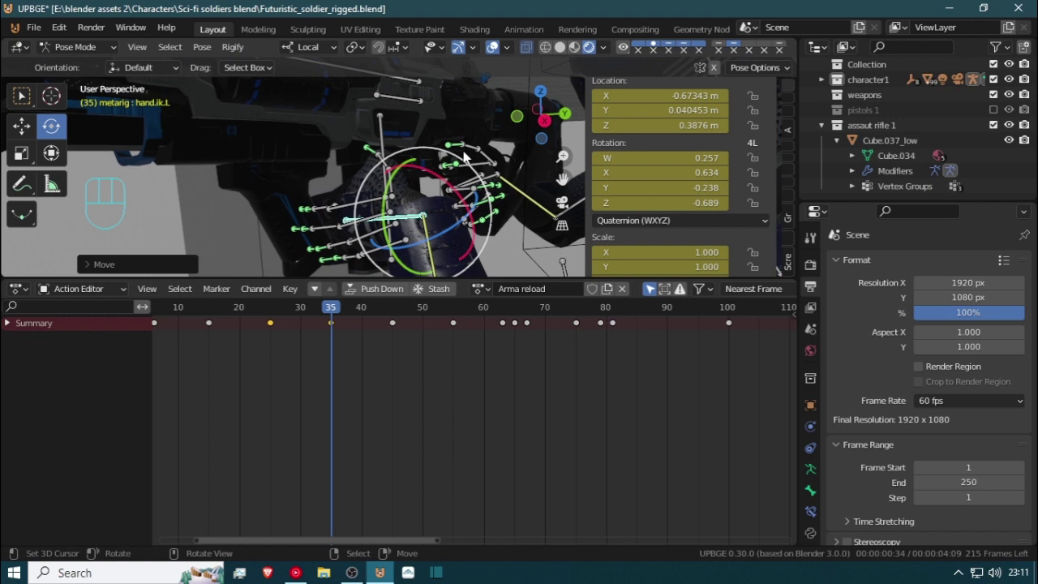
{"action": "left_click", "coordinate": [383, 160]}
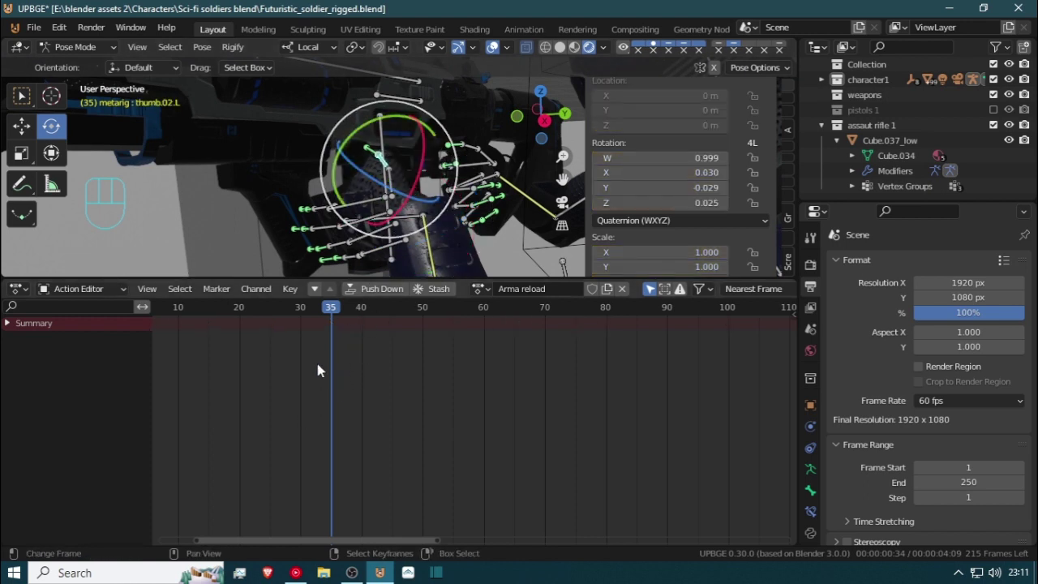
{"action": "left_click_drag", "start_coordinate": [317, 371], "coordinate": [272, 350]}
{"action": "key", "text": "a"}
{"action": "key", "text": "a"}
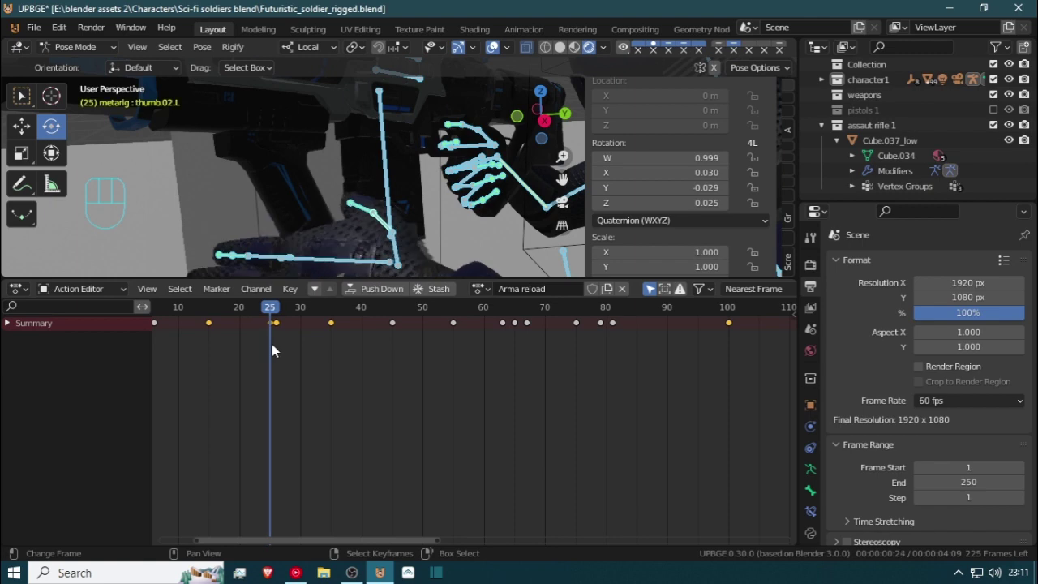
{"action": "scroll", "coordinate": [373, 165], "scroll_direction": "down", "scroll_amount": 4}
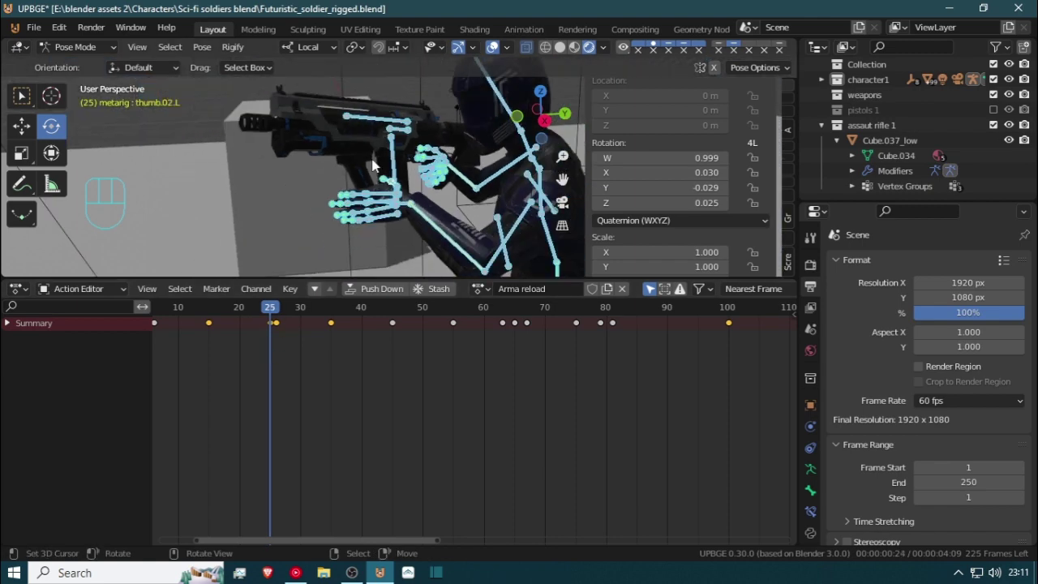
{"action": "left_click", "coordinate": [375, 197]}
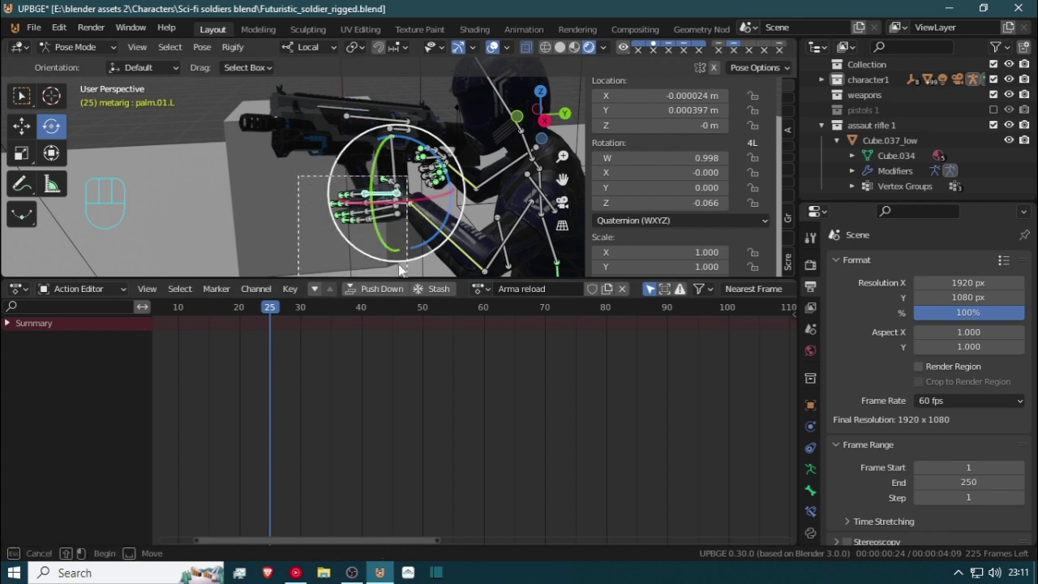
{"action": "left_click_drag", "start_coordinate": [400, 267], "coordinate": [402, 269]}
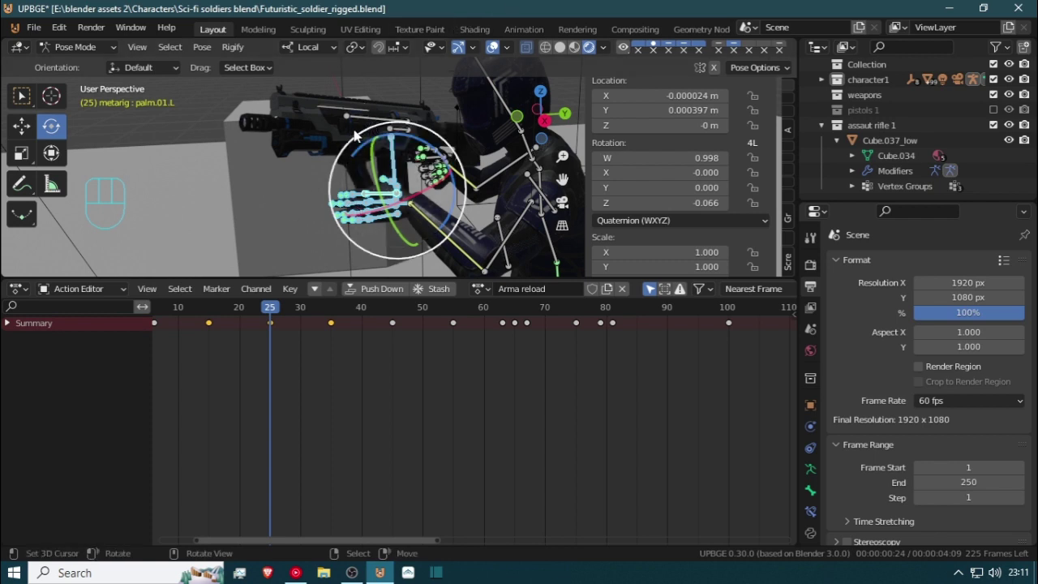
{"action": "key", "text": "i"}
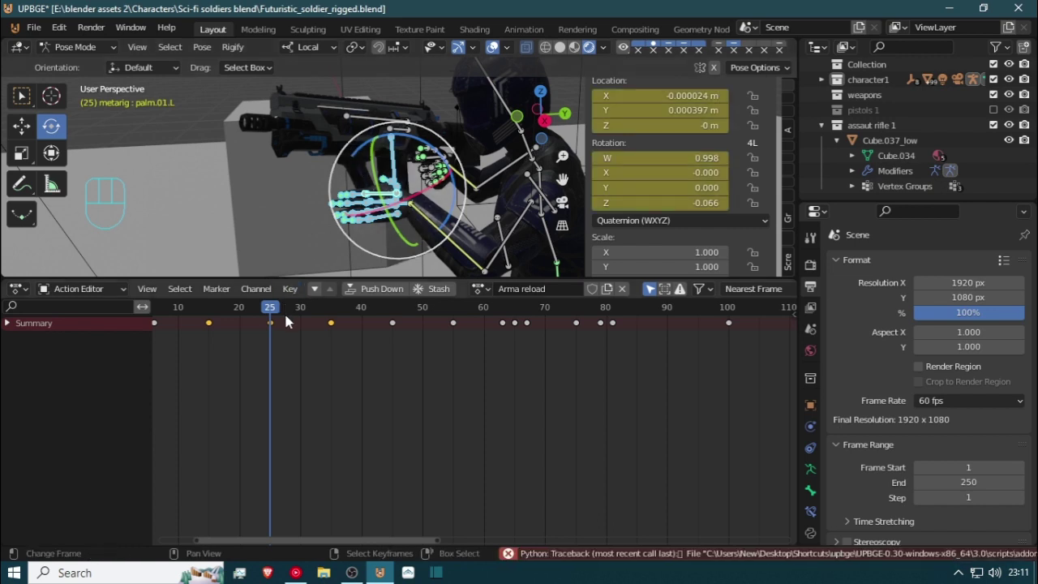
At frame 33, rotate the base bones of the left index, middle, ring and pinky fingers together to start curling them
{"action": "left_click_drag", "start_coordinate": [273, 339], "coordinate": [331, 341]}
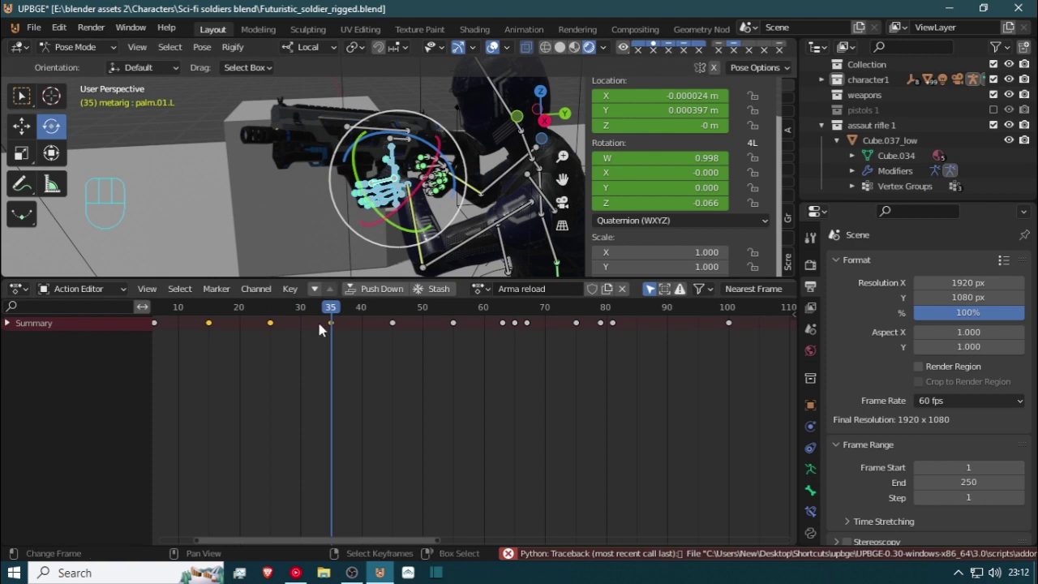
{"action": "left_click", "coordinate": [314, 331]}
{"action": "left_click", "coordinate": [317, 324]}
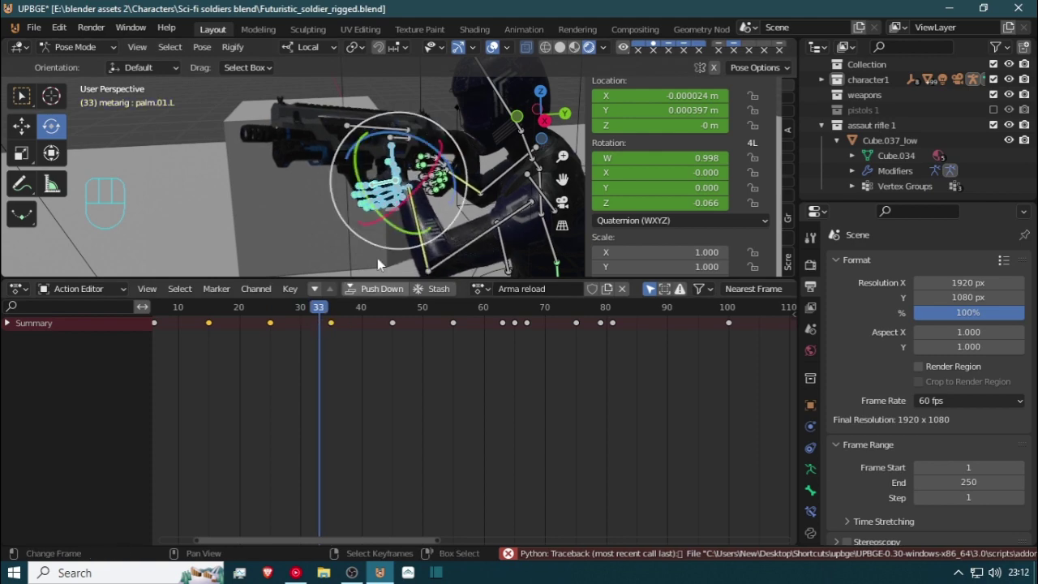
{"action": "scroll", "coordinate": [381, 162], "scroll_direction": "up", "scroll_amount": 3}
{"action": "middle_click_drag", "start_coordinate": [381, 156], "coordinate": [333, 184]}
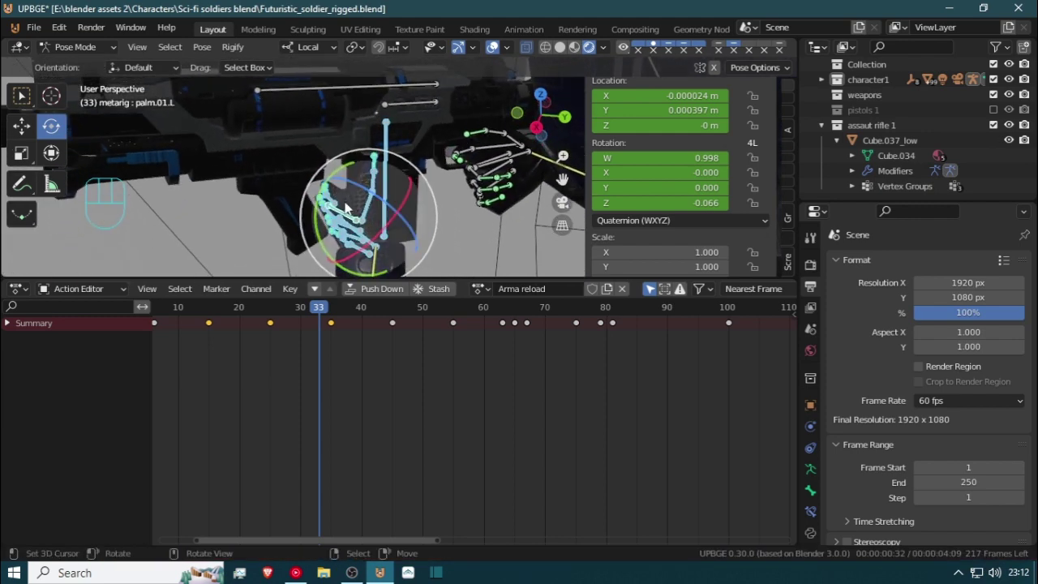
{"action": "right_click", "coordinate": [345, 216]}
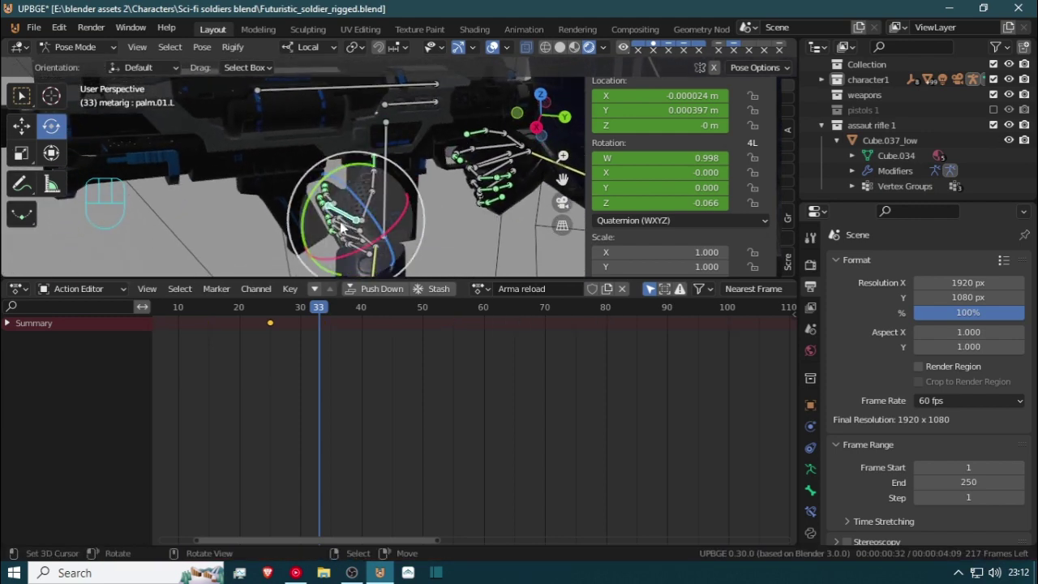
{"action": "mouse_move", "coordinate": [347, 220]}
{"action": "middle_mouse_down"}
{"action": "mouse_move", "coordinate": [352, 185]}
{"action": "mouse_move", "coordinate": [346, 214]}
{"action": "middle_mouse_up"}
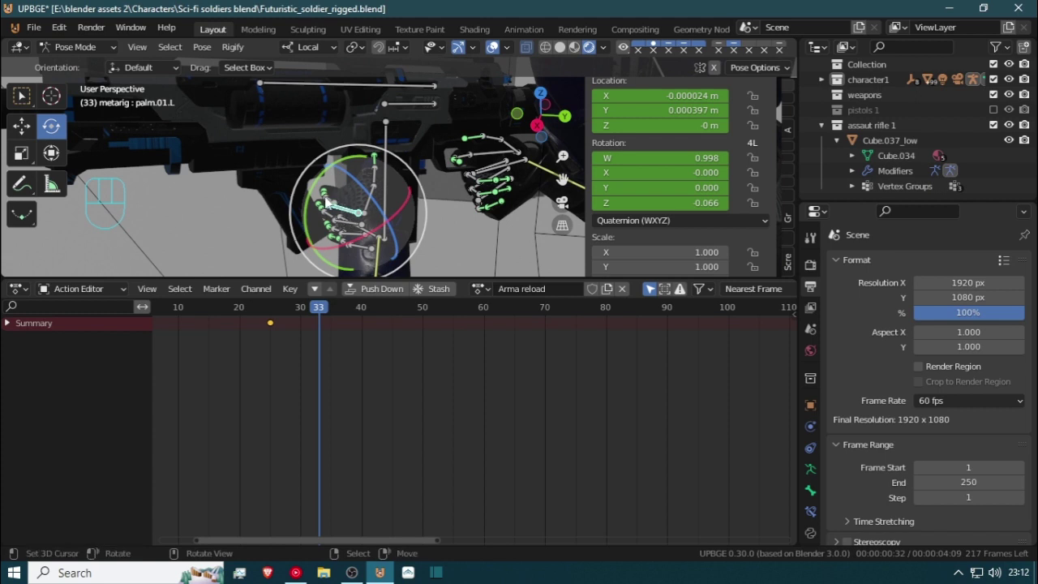
{"action": "left_click", "coordinate": [323, 240]}
{"action": "middle_click_drag", "start_coordinate": [331, 221], "coordinate": [284, 195]}
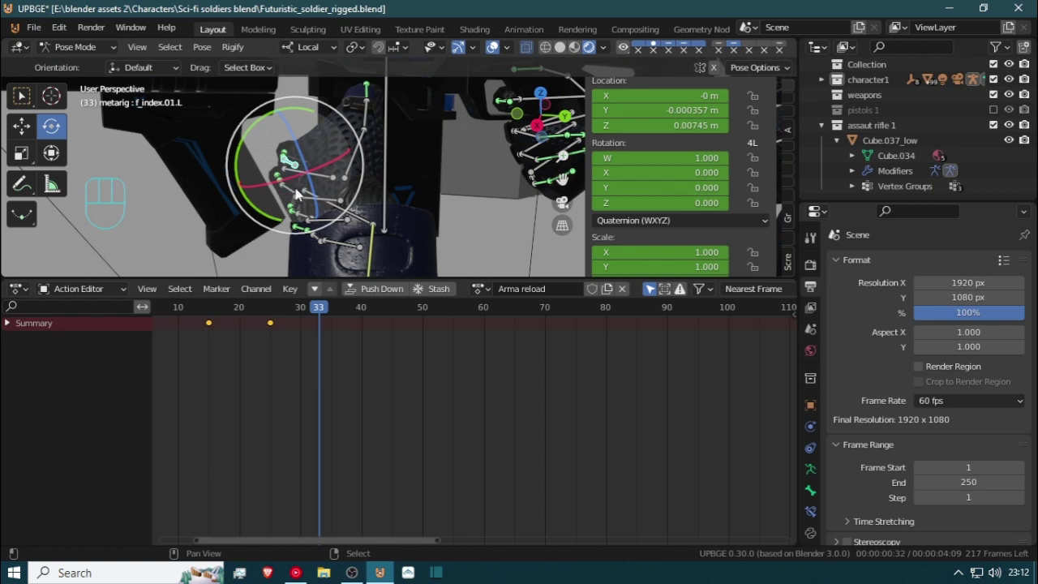
{"action": "left_click", "coordinate": [291, 199]}
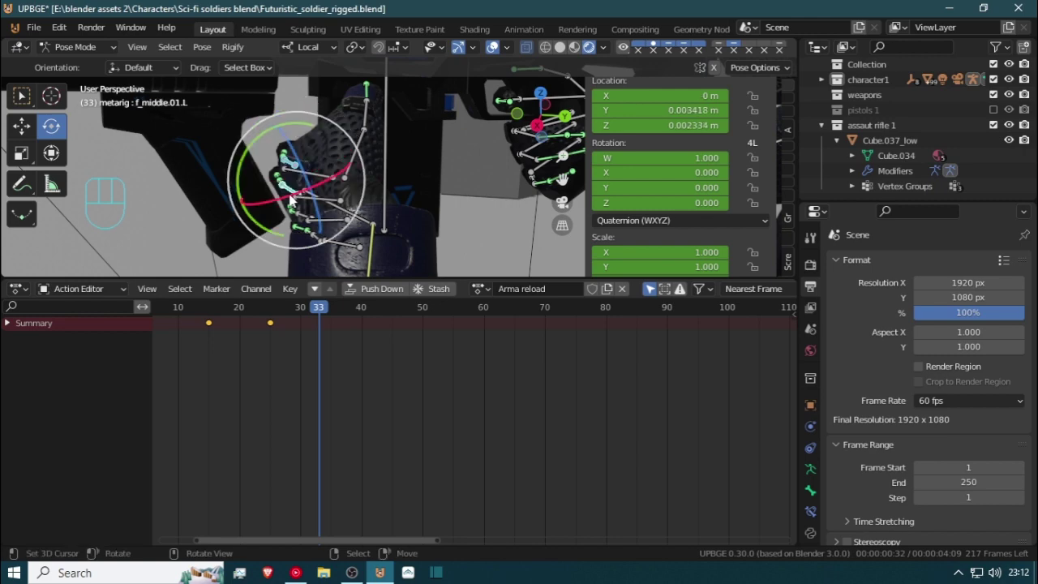
{"action": "middle_click_drag", "start_coordinate": [272, 246], "coordinate": [321, 223]}
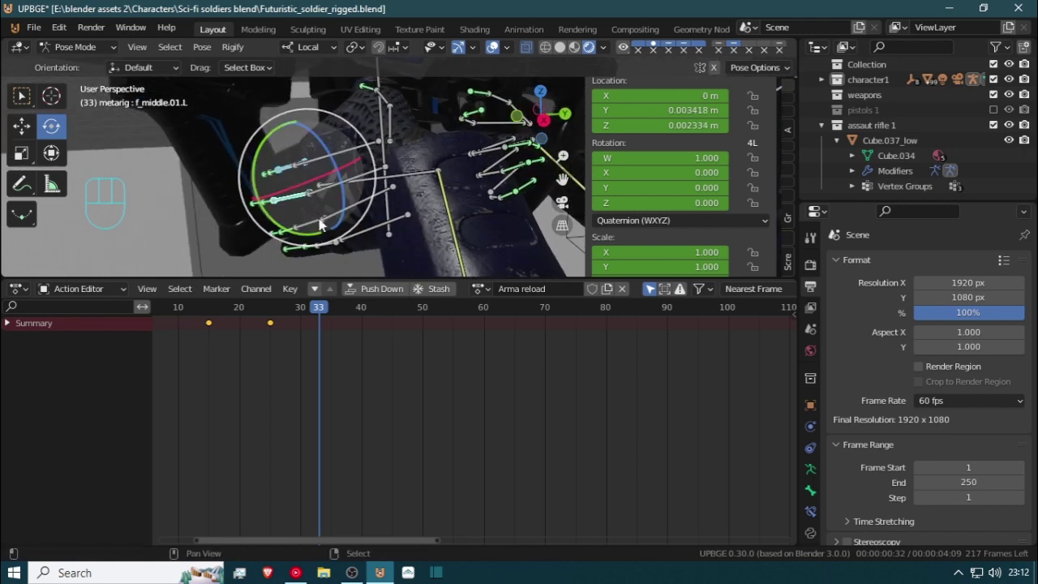
{"action": "left_click", "coordinate": [319, 234]}
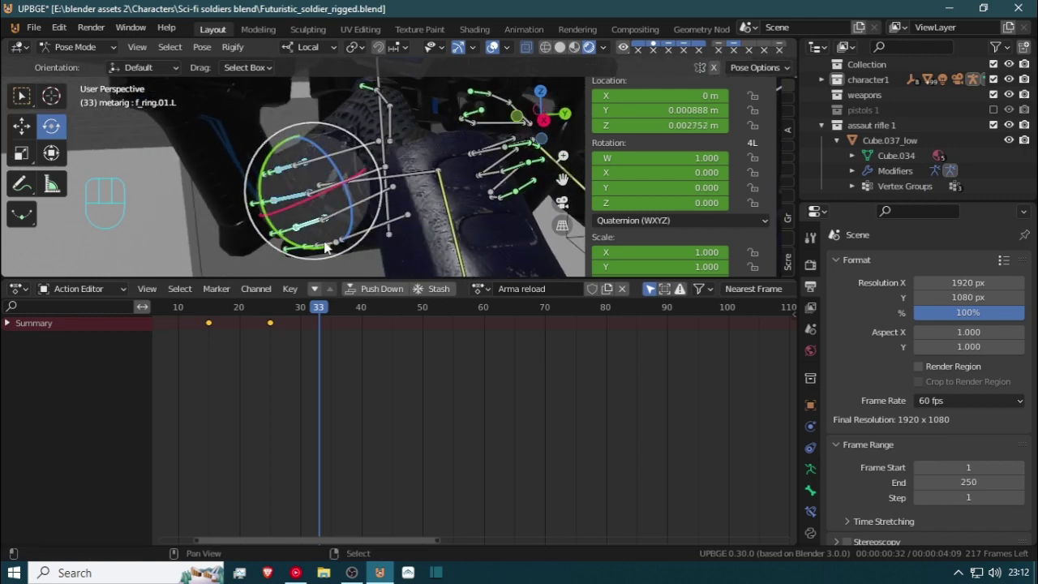
{"action": "left_click", "coordinate": [324, 248], "text": "shift"}
{"action": "mouse_move", "coordinate": [341, 195]}
{"action": "left_mouse_down"}
{"action": "mouse_move", "coordinate": [312, 211]}
{"action": "mouse_move", "coordinate": [345, 207]}
{"action": "left_mouse_up"}
{"action": "middle_click_drag", "start_coordinate": [345, 206], "coordinate": [567, 187]}
{"action": "key", "text": "r"}
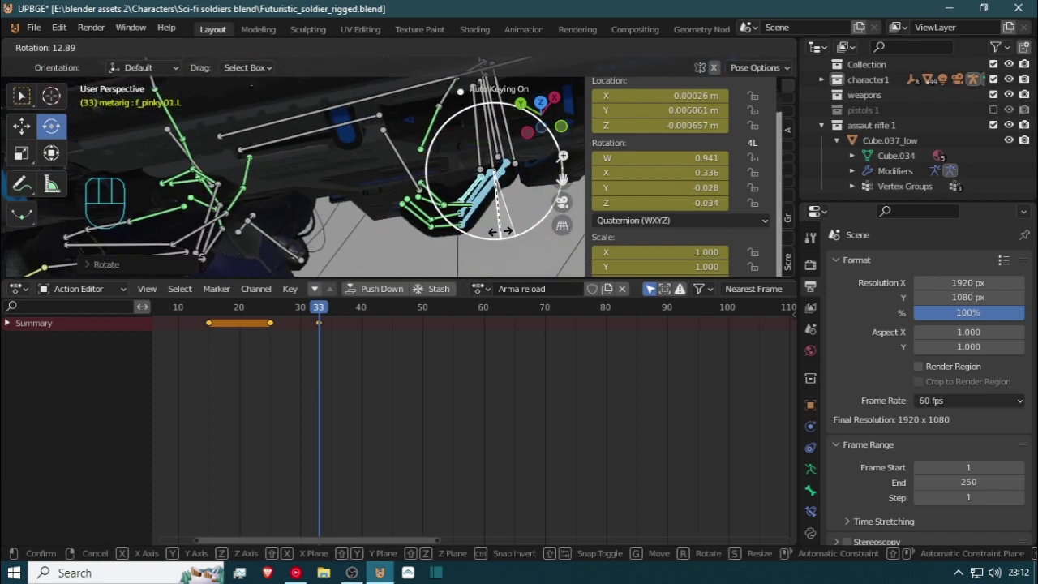
{"action": "left_click", "coordinate": [457, 203]}
Bend the second joints of the left index, middle, ring and pinky fingers toward the magazine at frame 33
{"action": "left_click", "coordinate": [444, 223]}
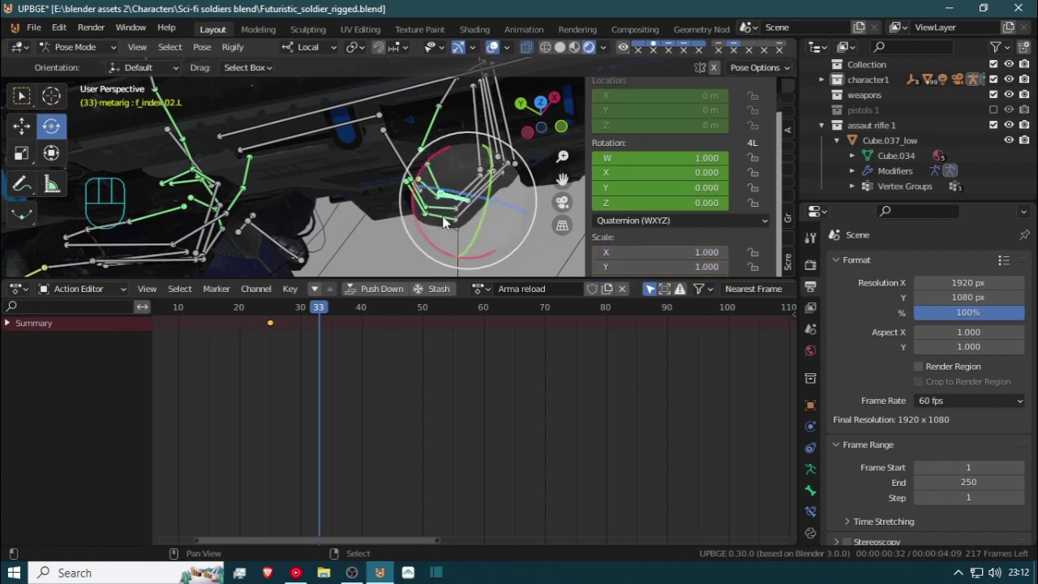
{"action": "left_click", "coordinate": [479, 192]}
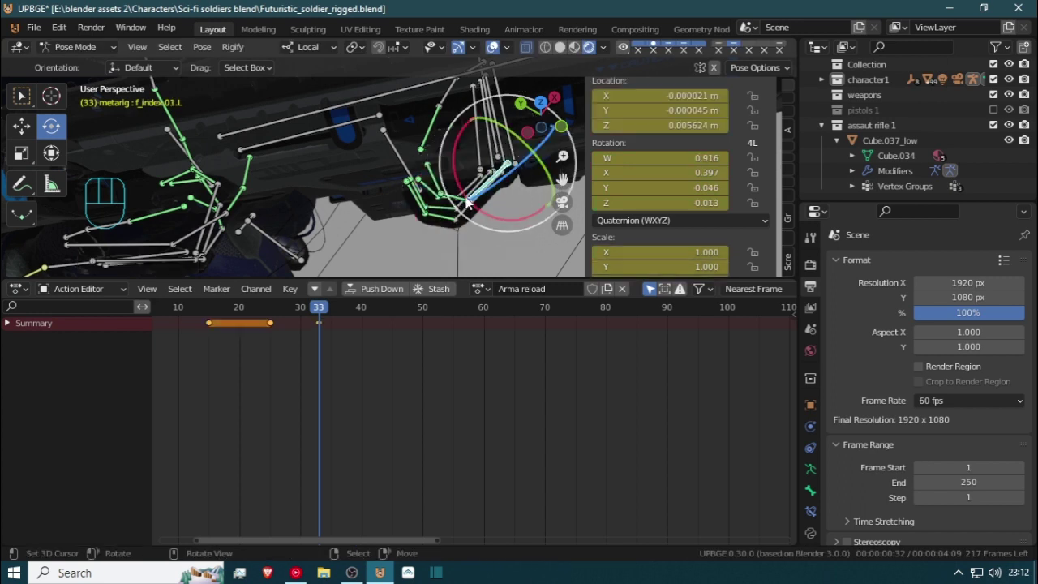
{"action": "left_click", "coordinate": [451, 204]}
{"action": "left_click", "coordinate": [450, 222]}
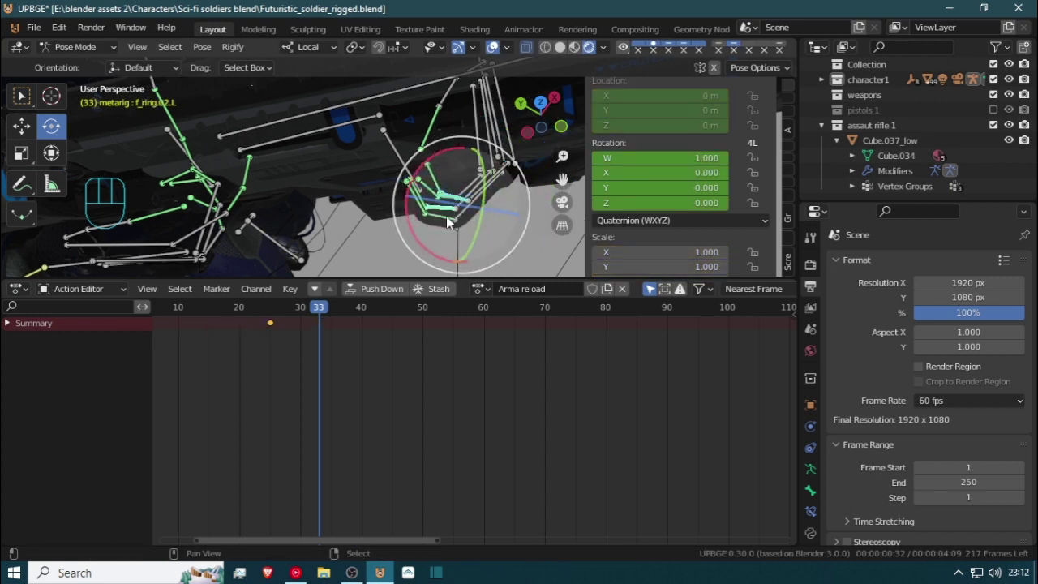
{"action": "left_click", "coordinate": [449, 232]}
{"action": "middle_click_drag", "start_coordinate": [438, 224], "coordinate": [428, 160]}
{"action": "middle_click_drag", "start_coordinate": [424, 206], "coordinate": [458, 227]}
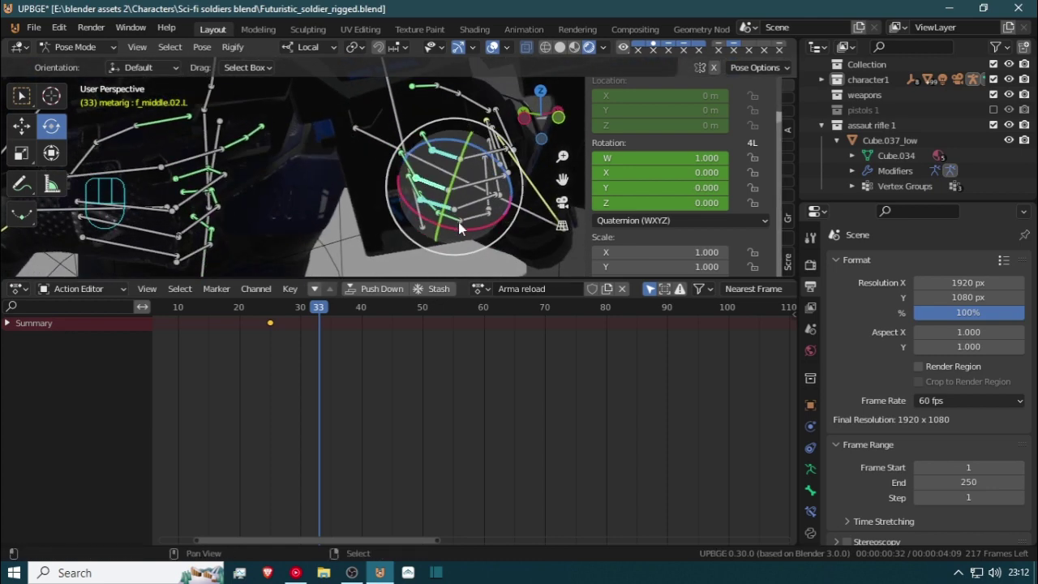
{"action": "left_click", "coordinate": [455, 224]}
{"action": "left_click_drag", "start_coordinate": [457, 230], "coordinate": [479, 230]}
Reposition the left pinky's base bone at frame 33 and rotate it slightly about its local X axis
{"action": "mouse_move", "coordinate": [478, 220]}
{"action": "middle_mouse_down"}
{"action": "mouse_move", "coordinate": [422, 128]}
{"action": "mouse_move", "coordinate": [410, 276]}
{"action": "mouse_move", "coordinate": [463, 80]}
{"action": "mouse_move", "coordinate": [489, 213]}
{"action": "middle_mouse_up"}
{"action": "left_click", "coordinate": [493, 204]}
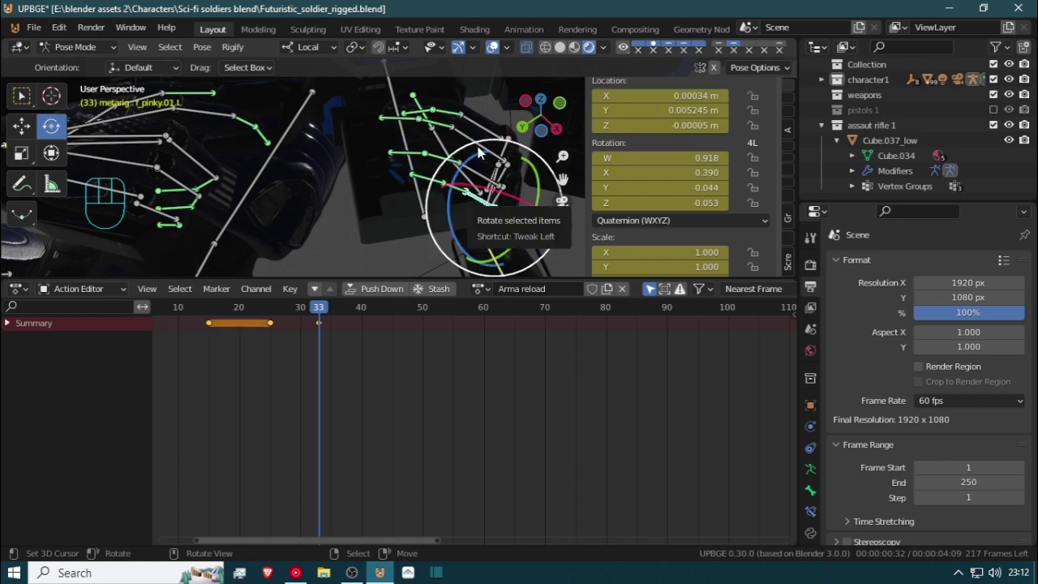
{"action": "middle_click_drag", "start_coordinate": [486, 207], "coordinate": [450, 68]}
{"action": "key", "text": "r"}
{"action": "key", "text": "r"}
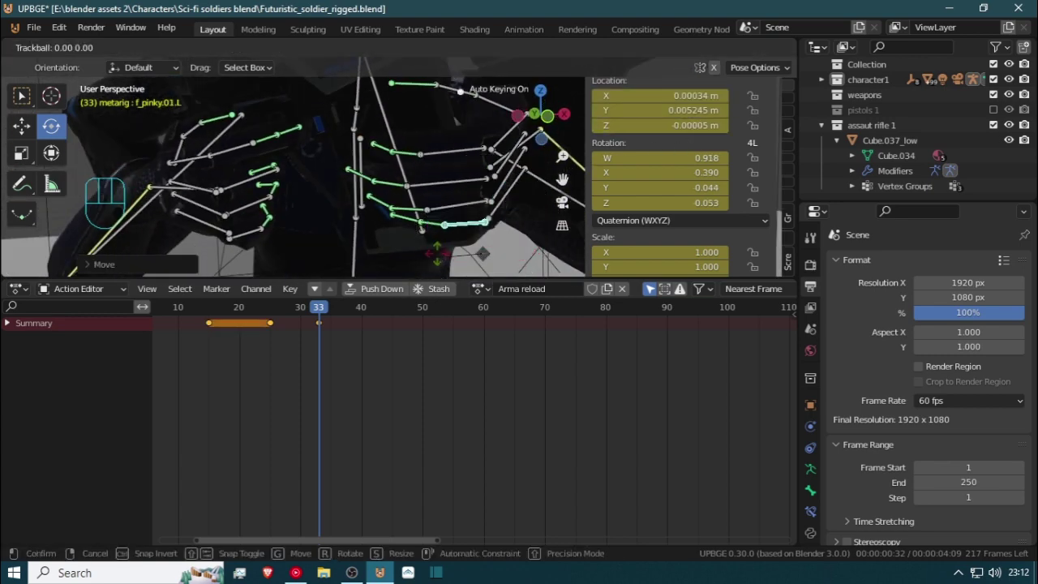
{"action": "key", "text": "r"}
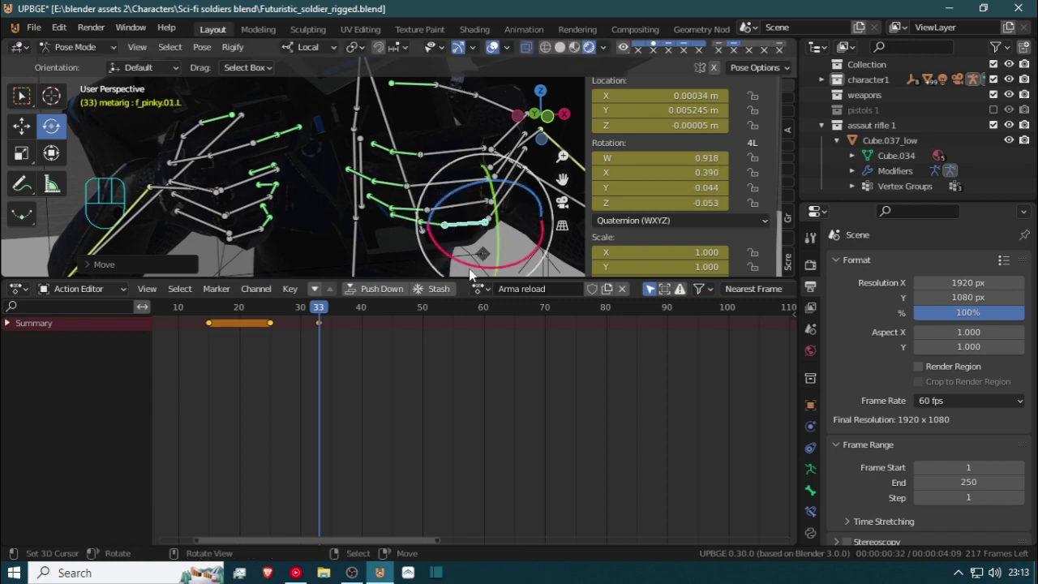
{"action": "key", "text": "x"}
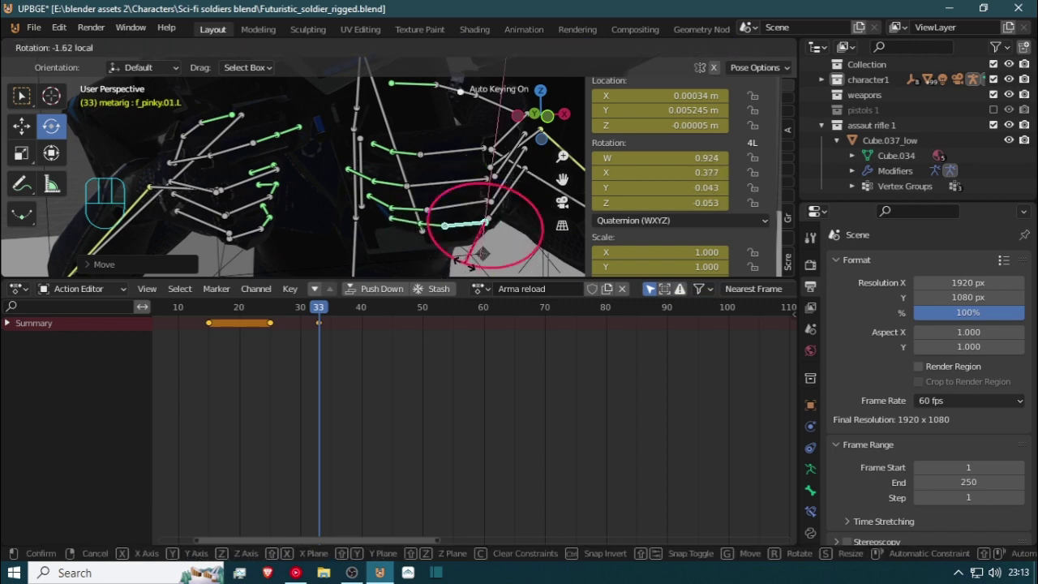
{"action": "left_click", "coordinate": [470, 262]}
Rotate the left thumb's base bone at frame 33, first freely and again in the view plane, to fit the magazine
{"action": "middle_click_drag", "start_coordinate": [471, 261], "coordinate": [359, 212]}
{"action": "left_click", "coordinate": [350, 242]}
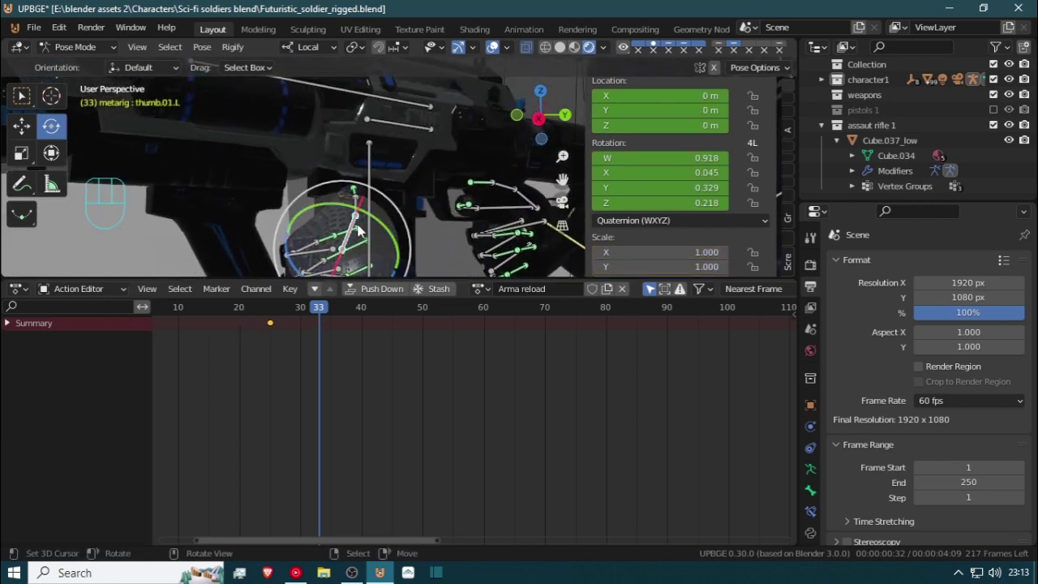
{"action": "key", "text": "r"}
{"action": "key", "text": "r"}
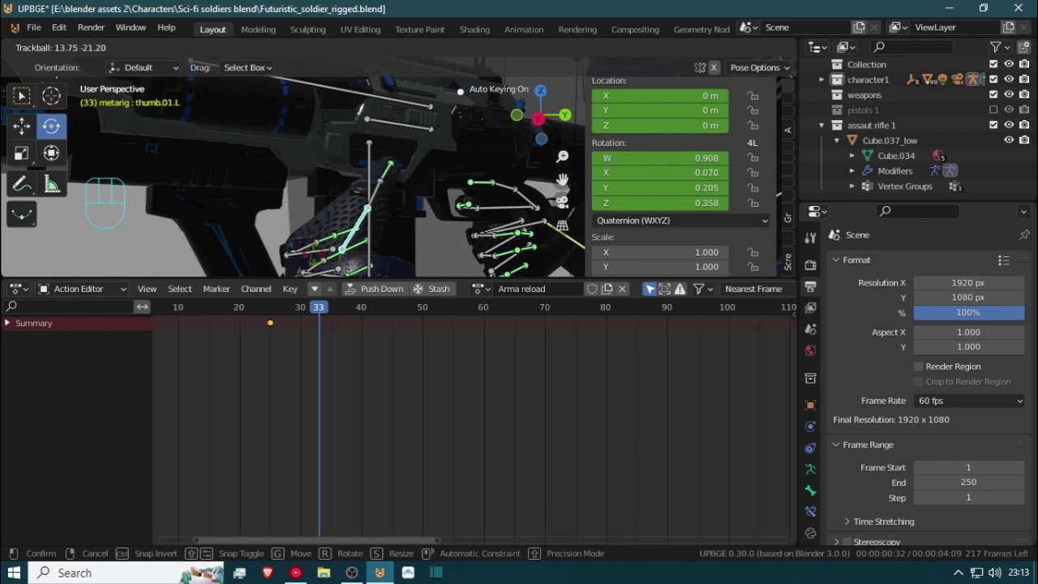
{"action": "left_click", "coordinate": [403, 173]}
{"action": "middle_click_drag", "start_coordinate": [403, 173], "coordinate": [234, 177]}
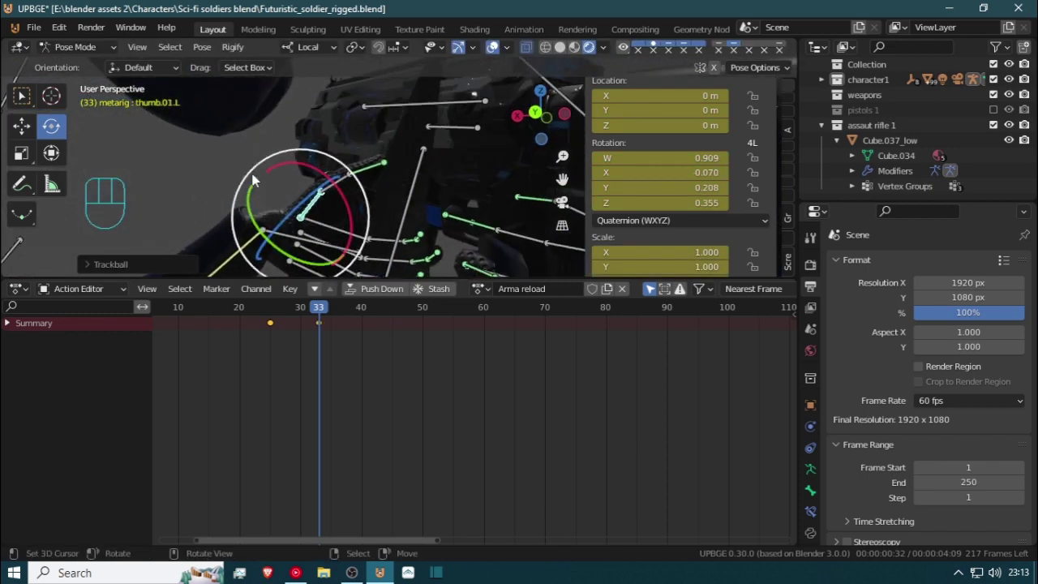
{"action": "left_click_drag", "start_coordinate": [248, 184], "coordinate": [226, 169]}
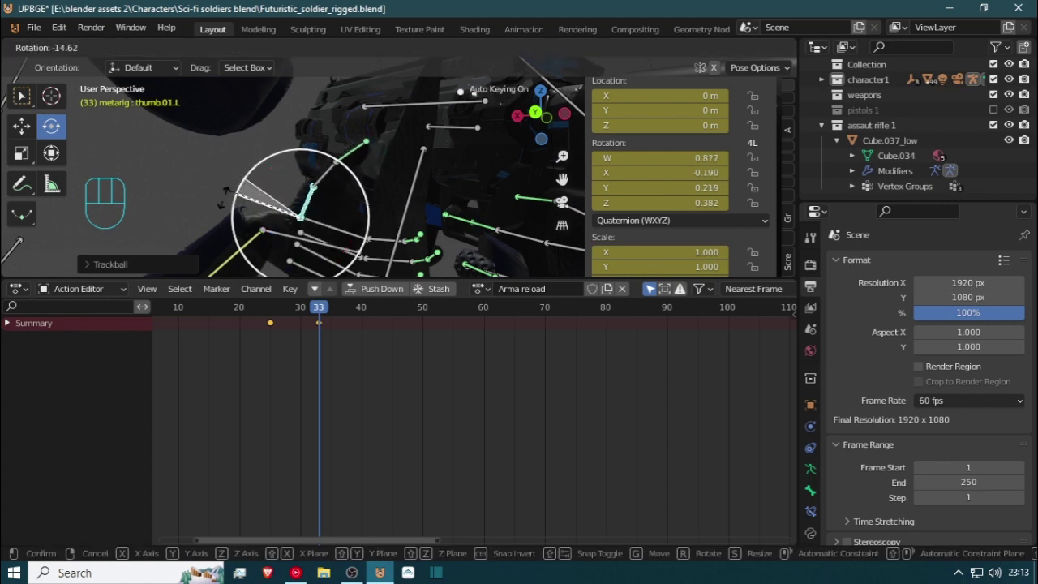
{"action": "left_click", "coordinate": [232, 203]}
Move the left-hand IK bone at frame 33 along its local Y axis by about 0.011 m
{"action": "middle_click_drag", "start_coordinate": [231, 202], "coordinate": [476, 217]}
{"action": "right_click", "coordinate": [473, 212]}
{"action": "key", "text": "g"}
{"action": "key", "text": "x"}
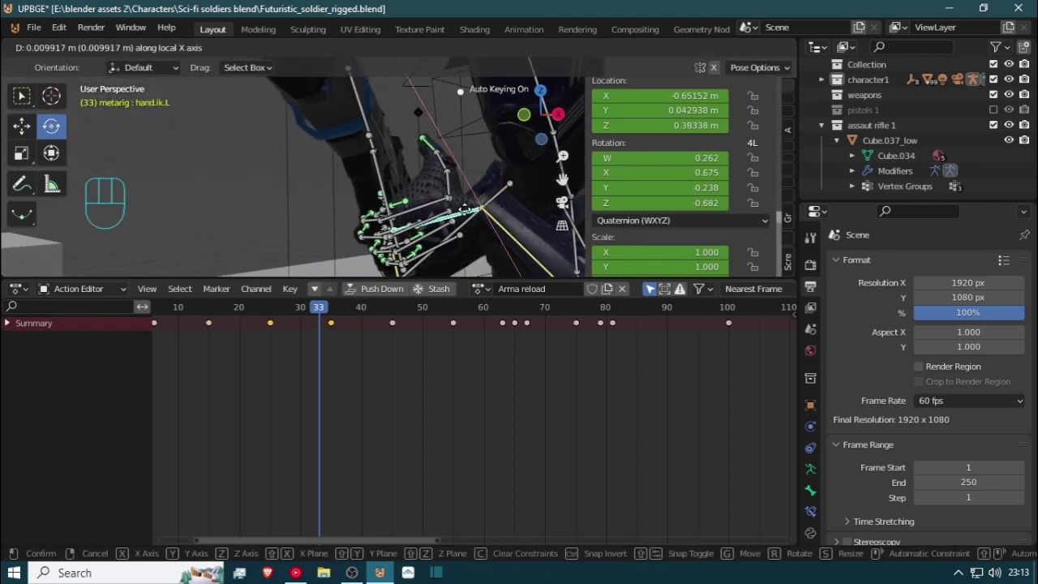
{"action": "key", "text": "y"}
{"action": "right_click", "coordinate": [460, 208]}
{"action": "key", "text": "g"}
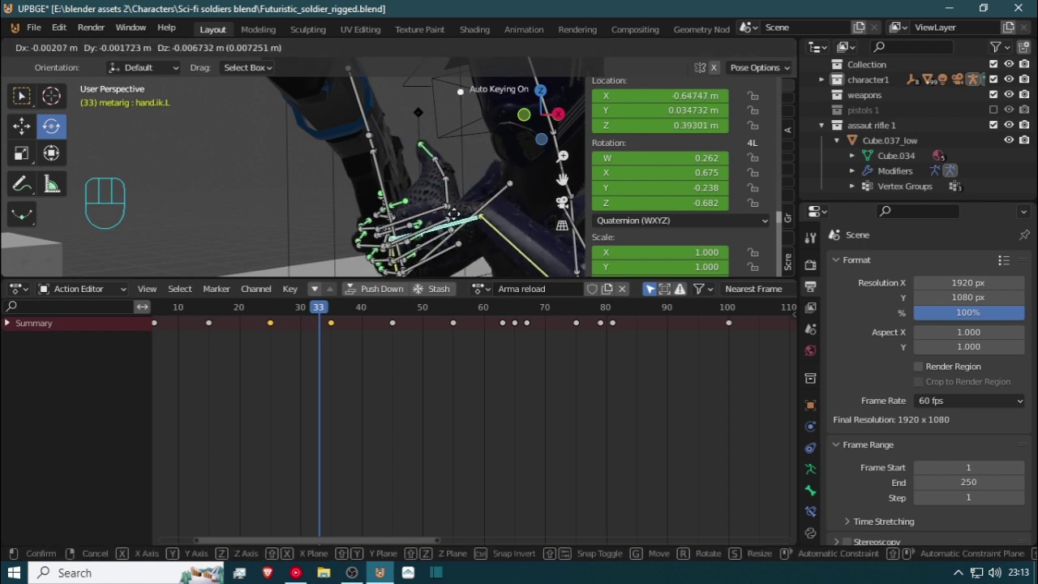
{"action": "key", "text": "y"}
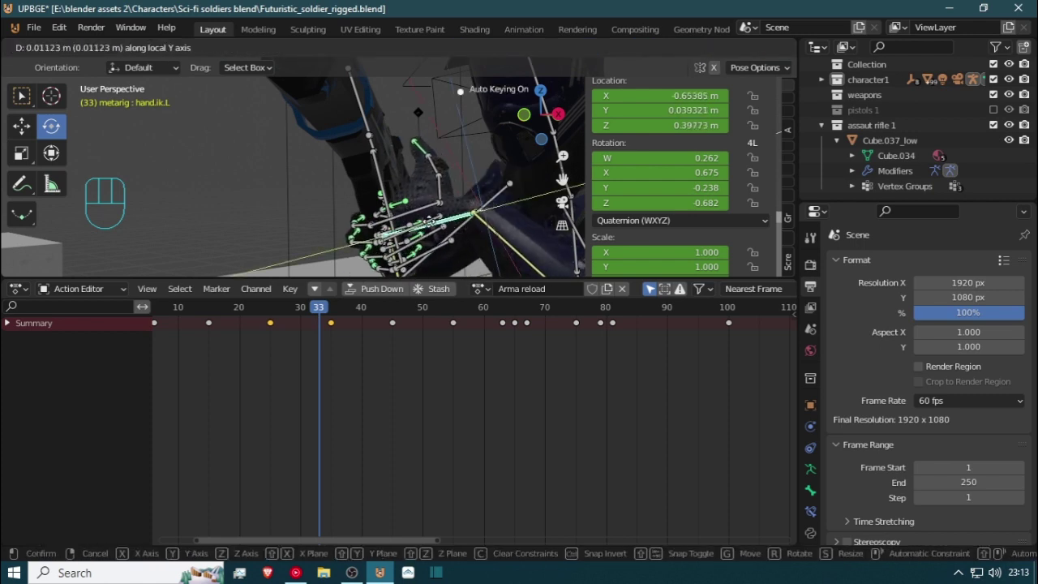
{"action": "left_click", "coordinate": [426, 218]}
Move the left-hand IK bone freely at frame 33 to about X -0.668, Y 0.034, Z 0.416 m
{"action": "middle_click_drag", "start_coordinate": [415, 229], "coordinate": [791, 119]}
{"action": "middle_click_drag", "start_coordinate": [438, 253], "coordinate": [412, 152]}
{"action": "key", "text": "g"}
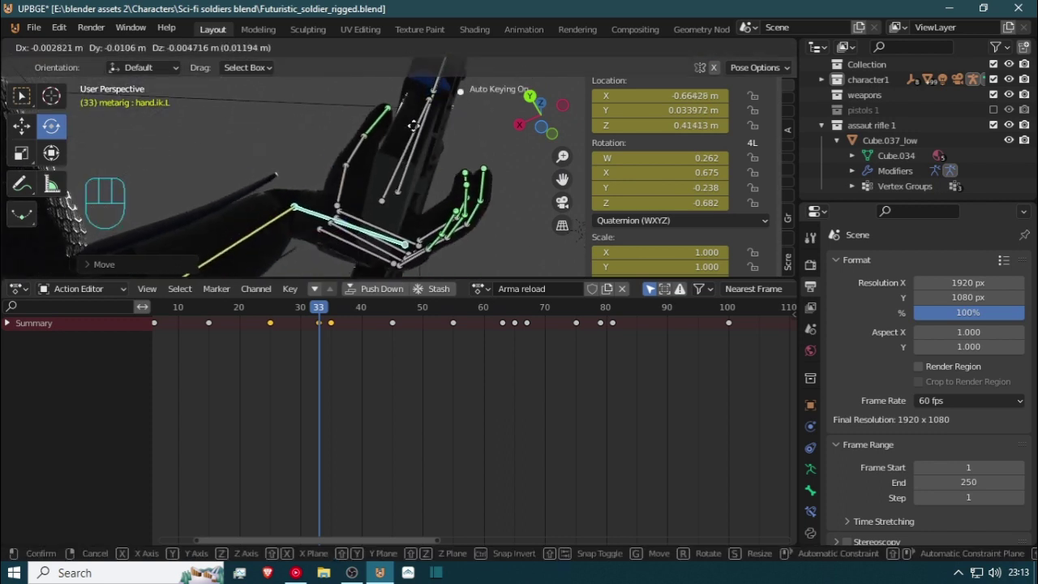
{"action": "left_click", "coordinate": [419, 133]}
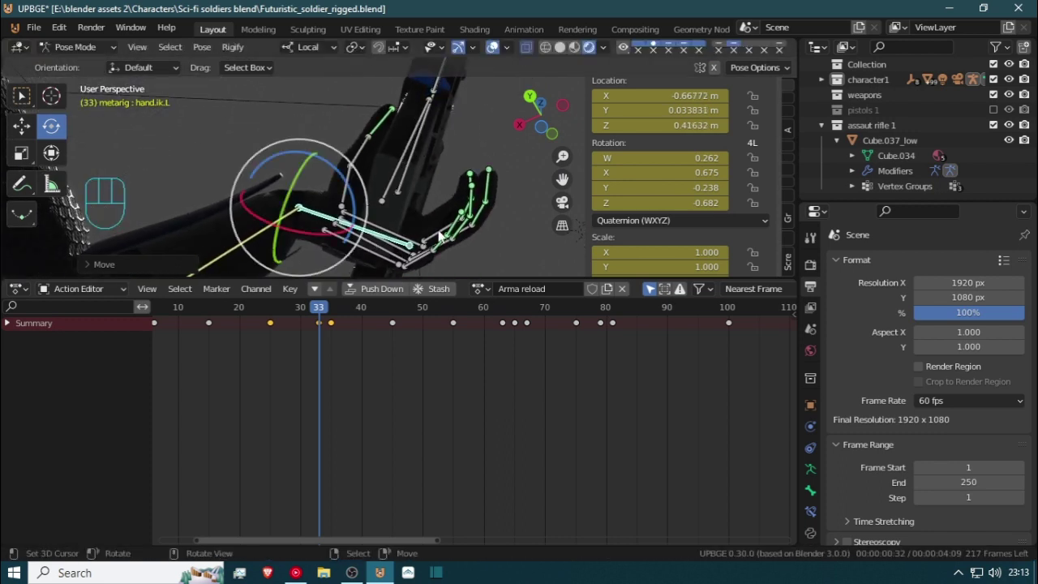
Curl the base bones of the left fingers by about 19° around their local X axes at frame 33
{"action": "right_click", "coordinate": [438, 236]}
{"action": "middle_click_drag", "start_coordinate": [438, 236], "coordinate": [474, 247]}
{"action": "left_click", "coordinate": [435, 124]}
{"action": "left_click", "coordinate": [415, 140]}
{"action": "left_click", "coordinate": [415, 139], "text": "shift"}
{"action": "left_click_drag", "start_coordinate": [493, 249], "coordinate": [495, 234]}
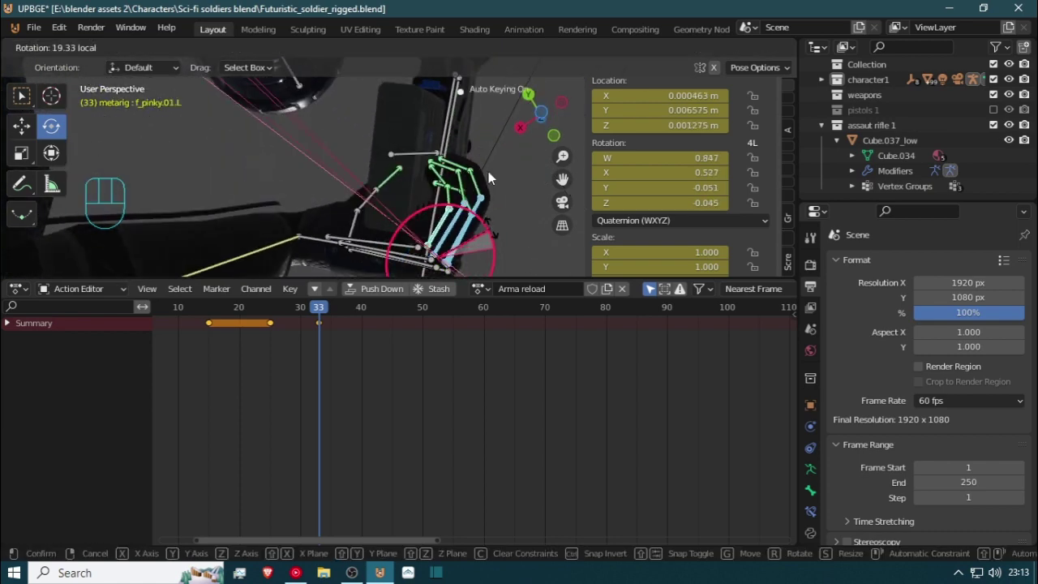
Play and scrub the reload animation, and examine the left hand's grip around frame 40
{"action": "middle_click_drag", "start_coordinate": [488, 172], "coordinate": [237, 87]}
{"action": "left_click_drag", "start_coordinate": [299, 342], "coordinate": [172, 342]}
{"action": "key", "text": "shift+Left"}
{"action": "key", "text": "space"}
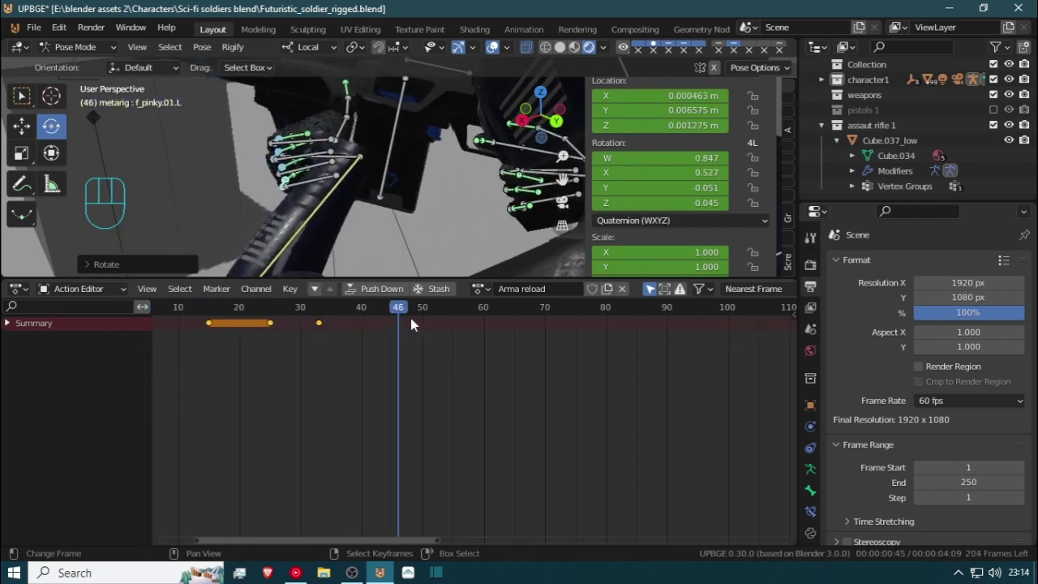
{"action": "left_click_drag", "start_coordinate": [447, 318], "coordinate": [360, 306]}
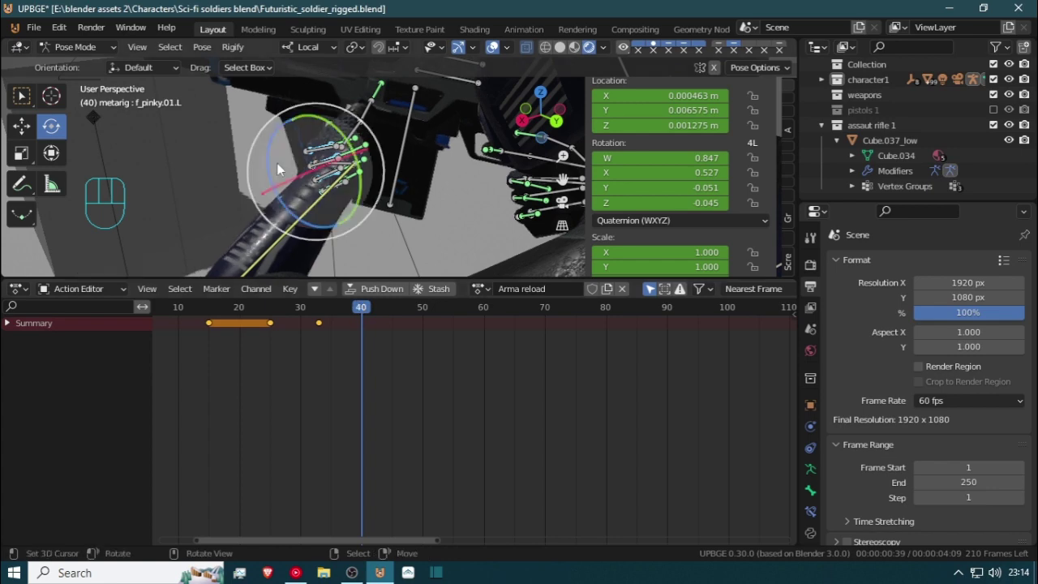
{"action": "middle_click_drag", "start_coordinate": [277, 163], "coordinate": [383, 227]}
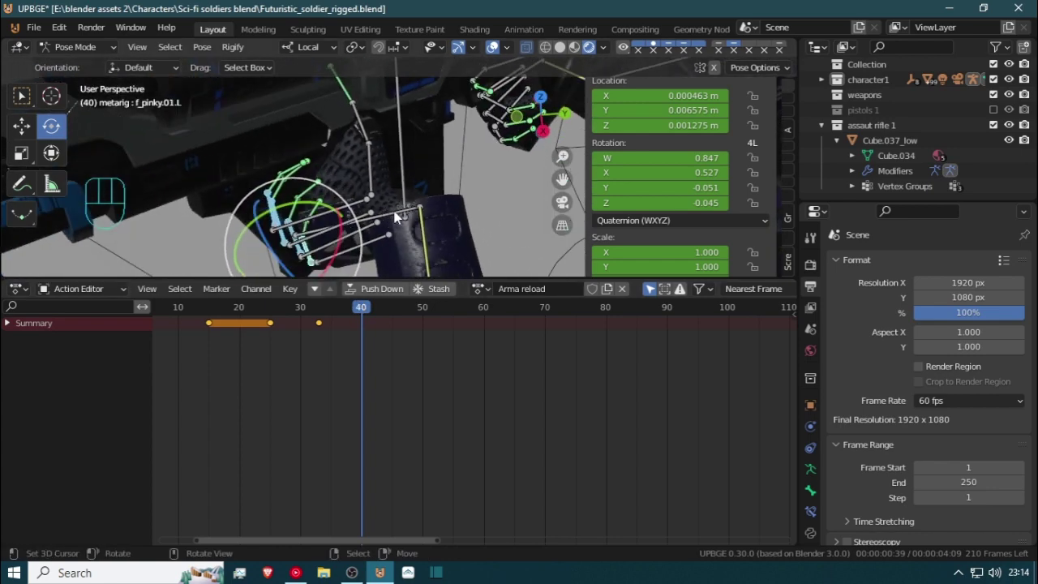
Copy the left-hand IK bone's keyframes from frame 35 to frame 45
{"action": "left_click", "coordinate": [396, 217]}
{"action": "left_click_drag", "start_coordinate": [366, 366], "coordinate": [441, 366]}
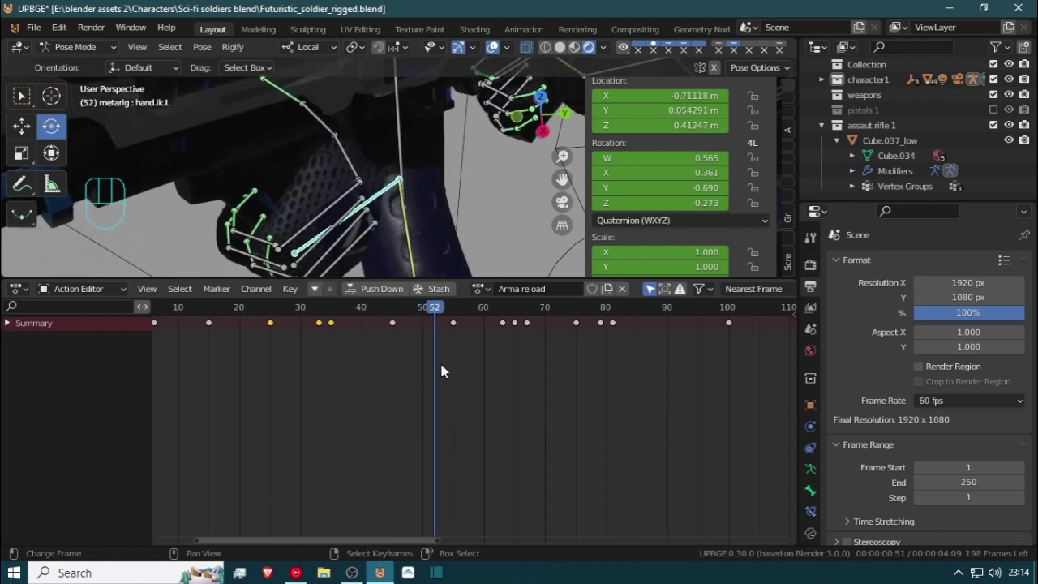
{"action": "left_click_drag", "start_coordinate": [379, 357], "coordinate": [330, 356]}
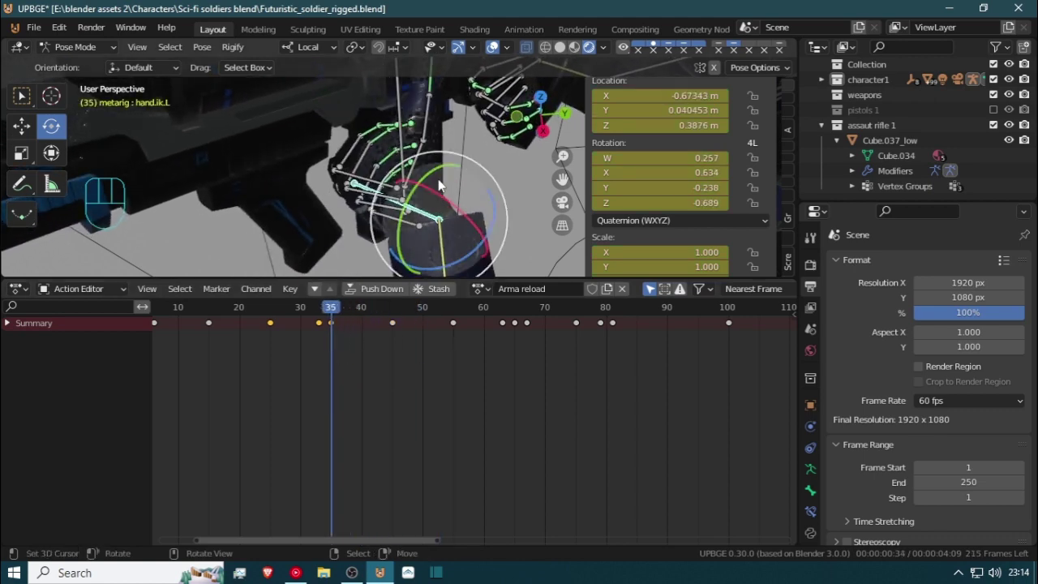
{"action": "middle_click_drag", "start_coordinate": [438, 185], "coordinate": [363, 144]}
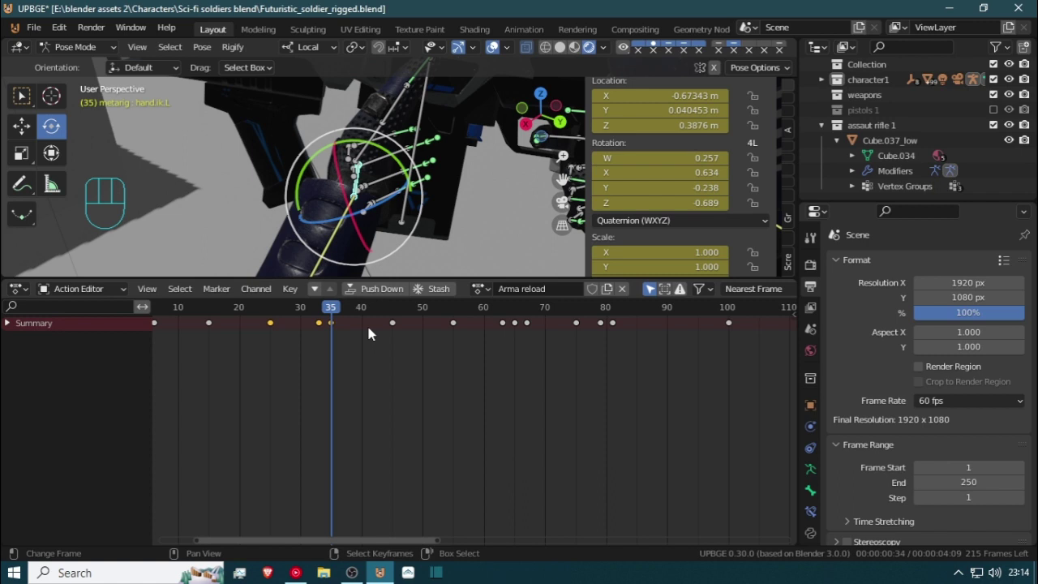
{"action": "key", "text": "g"}
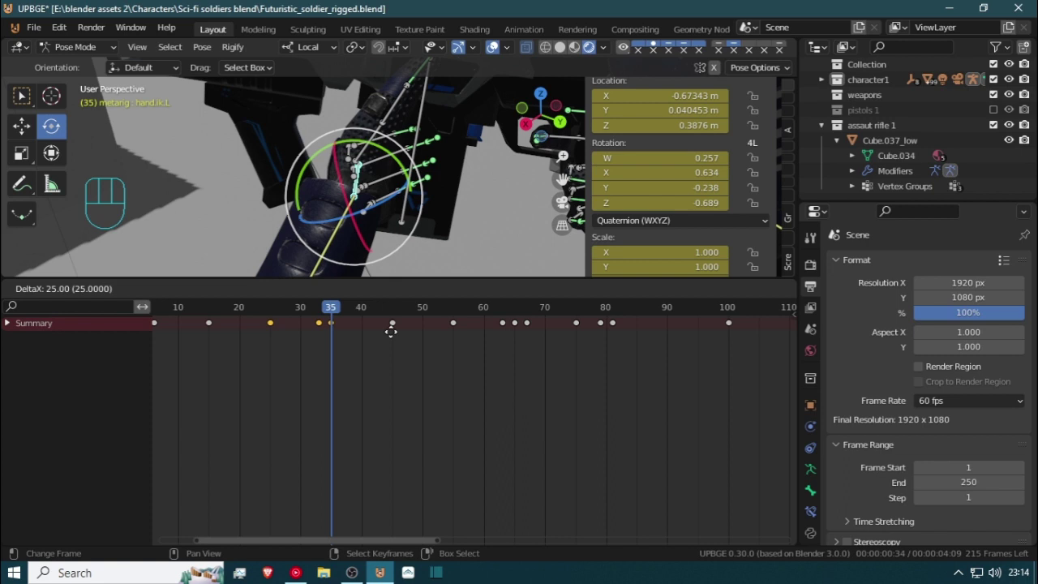
{"action": "key", "text": "Escape"}
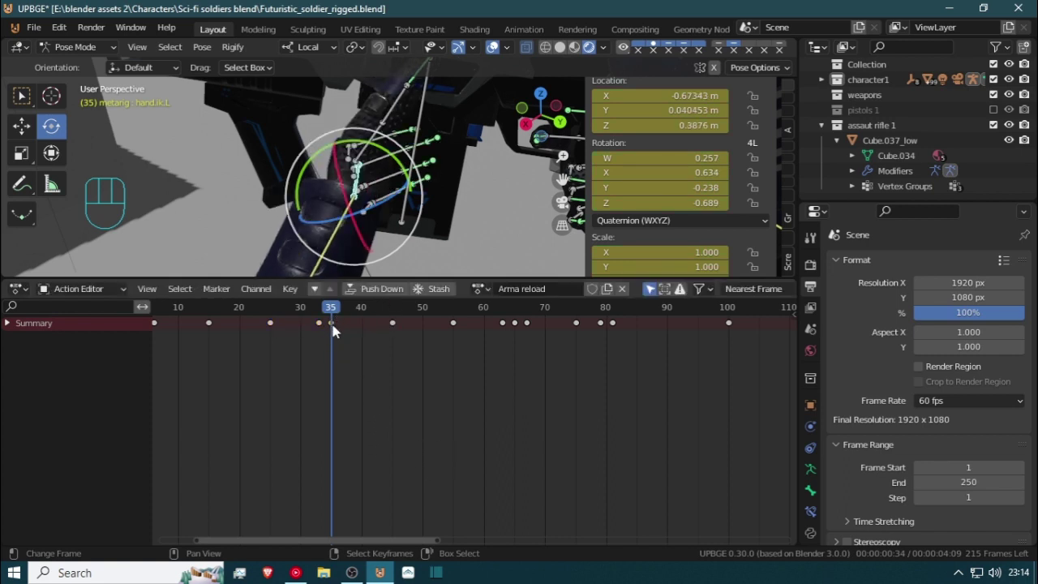
{"action": "key", "text": "g"}
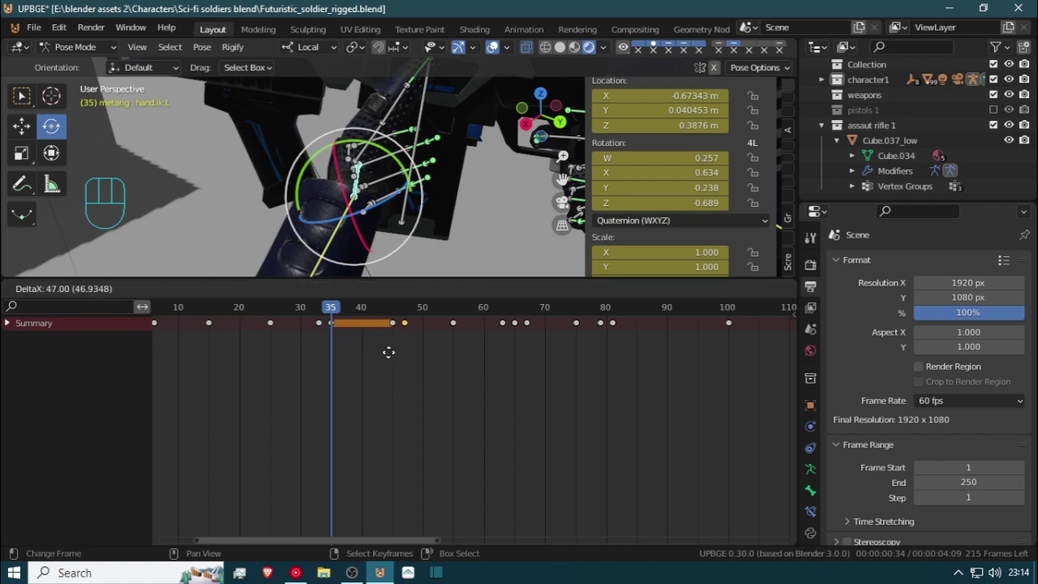
{"action": "left_click", "coordinate": [385, 359]}
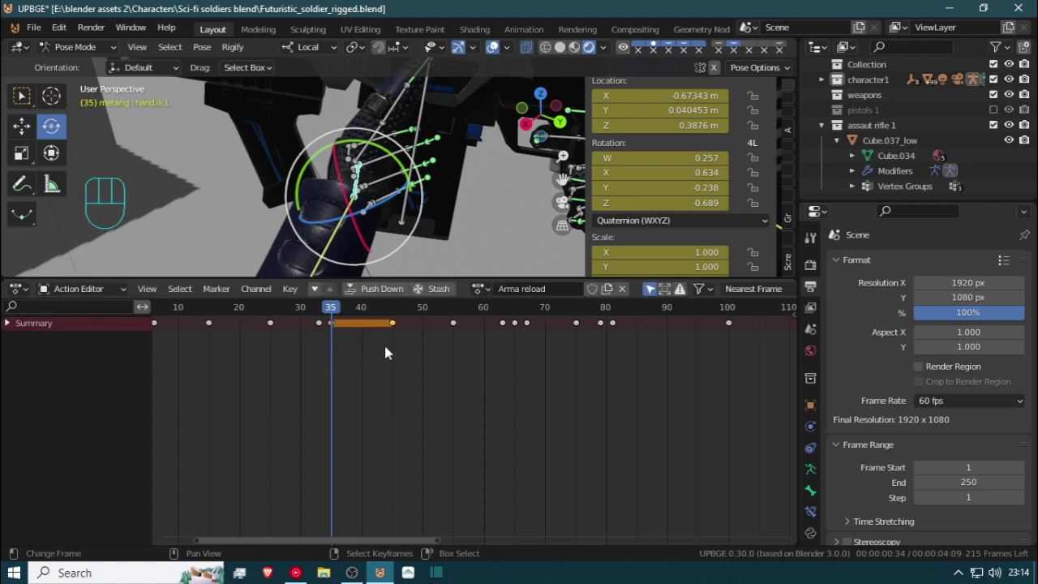
Move the magazine bone "as mag" down from the rifle at frame 45 to about X -0.022, Y 0.261, Z -0.043 m
{"action": "left_click", "coordinate": [453, 323]}
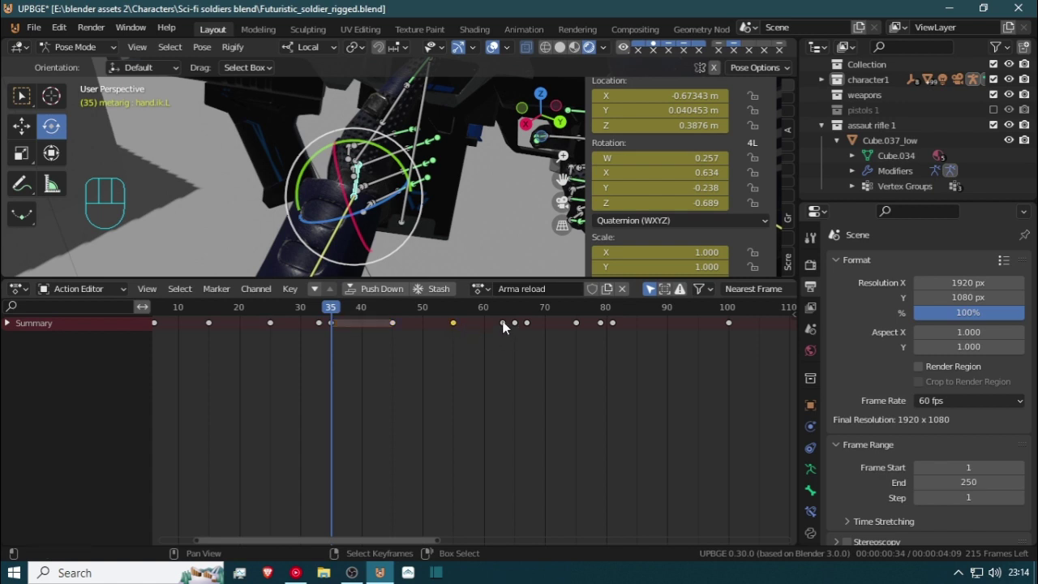
{"action": "left_click_drag", "start_coordinate": [333, 342], "coordinate": [394, 347]}
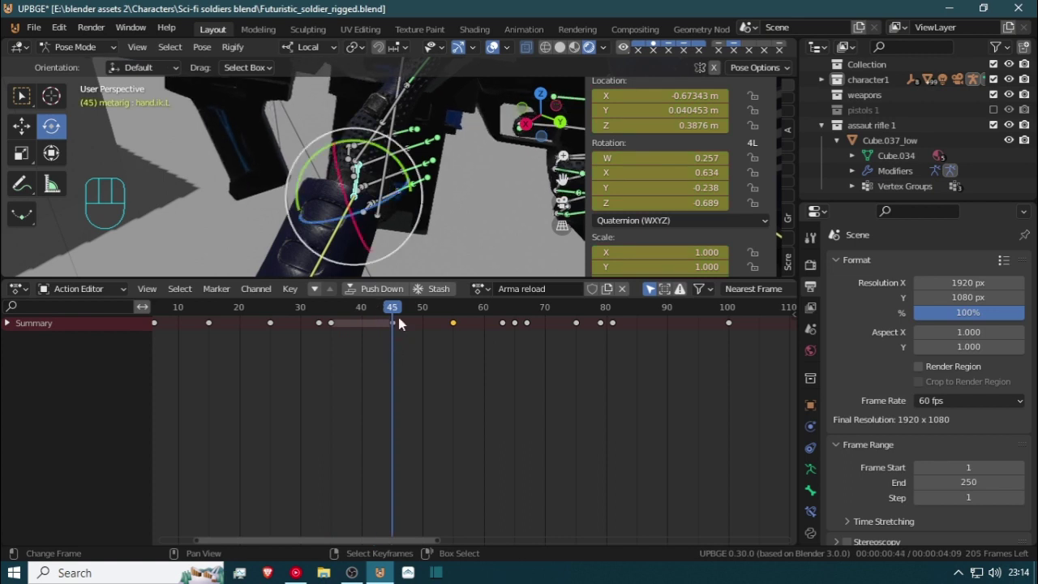
{"action": "left_click", "coordinate": [395, 128]}
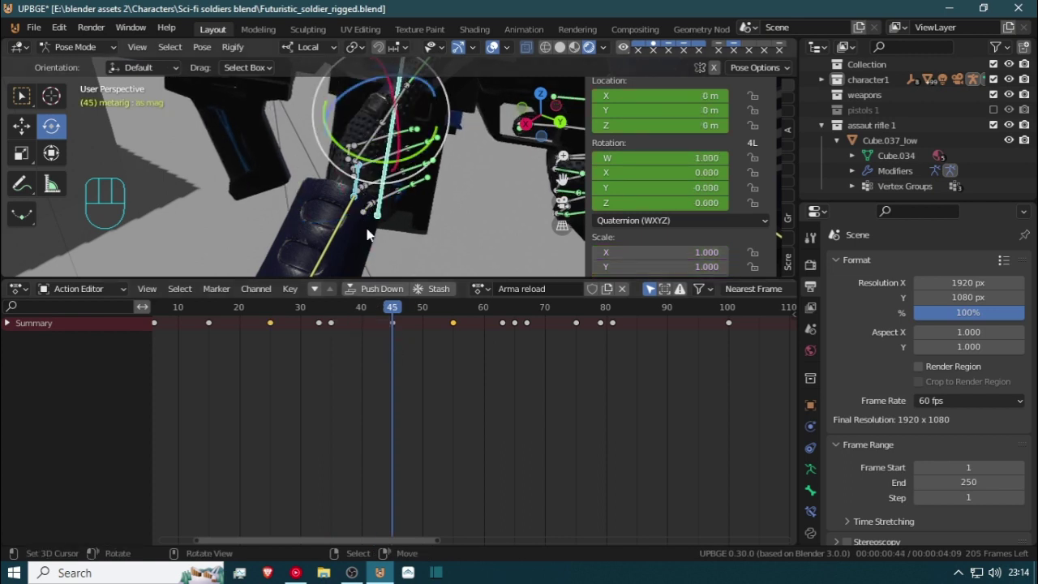
{"action": "key", "text": "KP_0"}
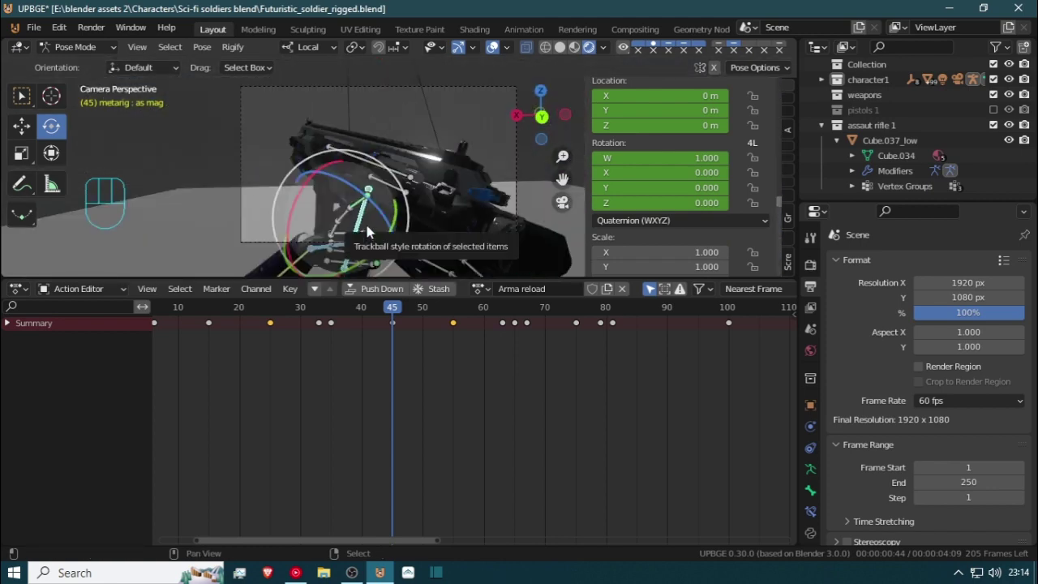
{"action": "key", "text": "g"}
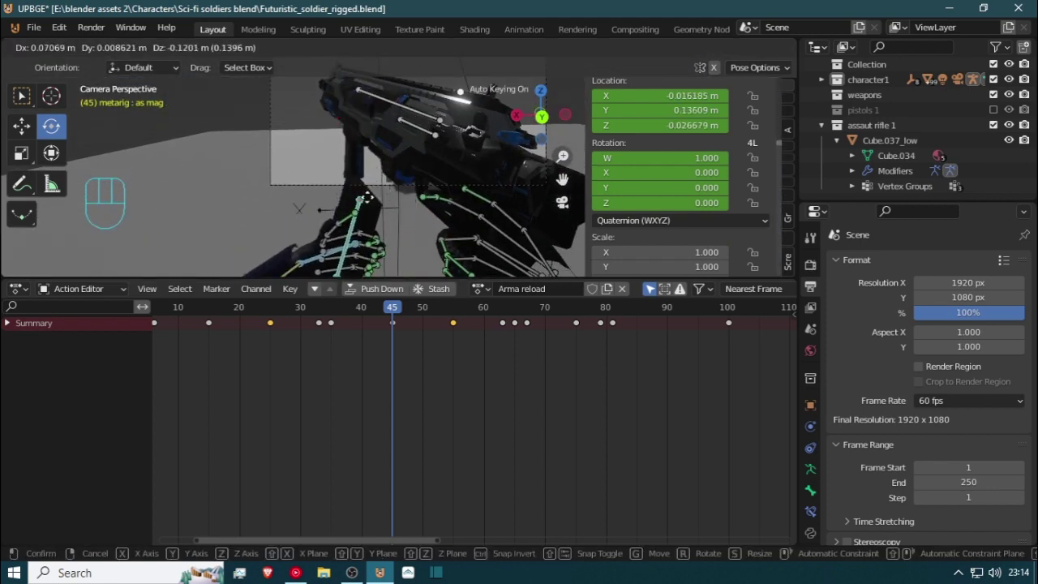
{"action": "left_click", "coordinate": [352, 236]}
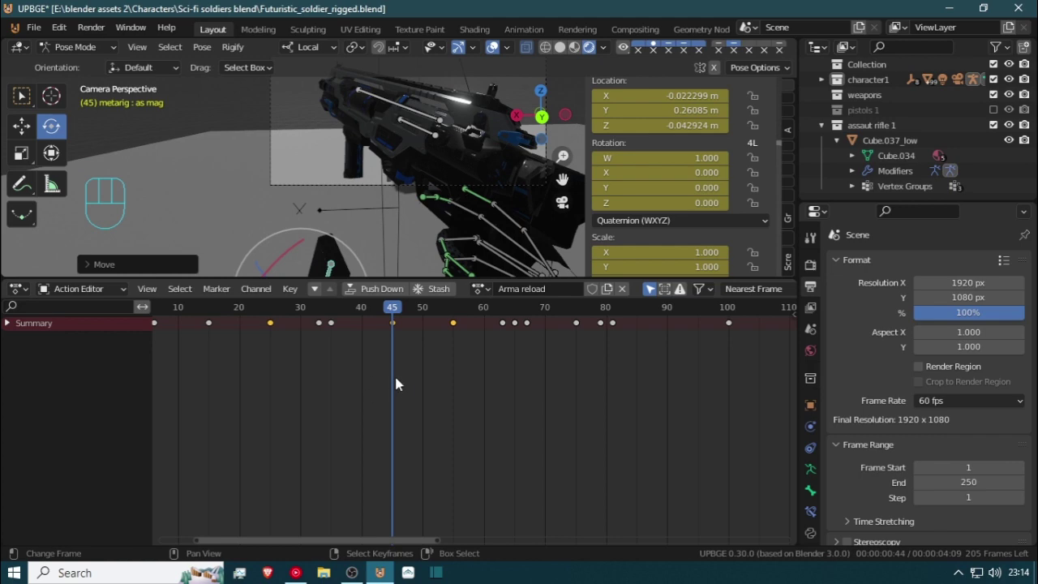
Rotate the magazine bone at frame 45 to about W 0.927, X -0.324, Y 0.017, Z -0.186, and lower it toward the soldier's waist
{"action": "middle_click_drag", "start_coordinate": [406, 196], "coordinate": [493, 158]}
{"action": "scroll", "coordinate": [506, 188], "scroll_direction": "down", "scroll_amount": 8}
{"action": "key", "text": "r"}
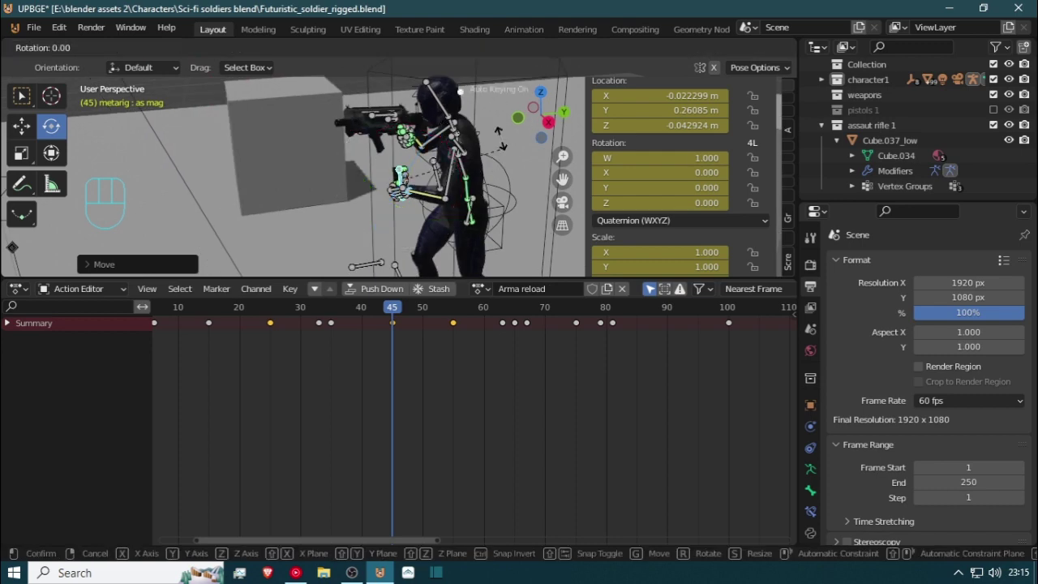
{"action": "left_click", "coordinate": [487, 228]}
{"action": "key", "text": "g"}
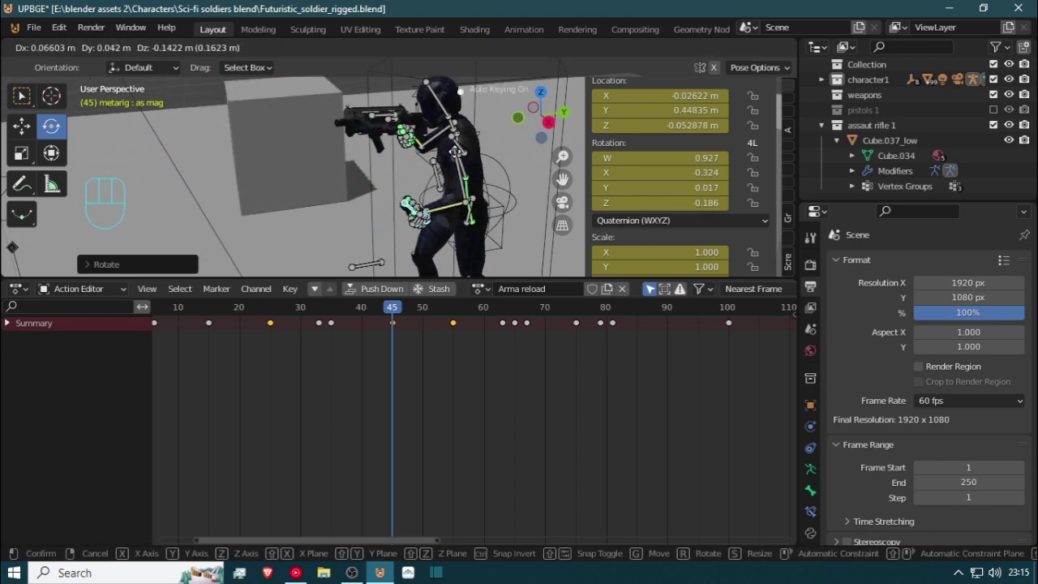
{"action": "left_click", "coordinate": [499, 161]}
Rotate the magazine bone at frame 45 to about W 0.669, X -0.546, Y 0.192, Z -0.466, and move it to about X 0.327, Y 0.507, Z -0.228 m
{"action": "middle_click_drag", "start_coordinate": [499, 161], "coordinate": [362, 169]}
{"action": "key", "text": "r"}
{"action": "left_click", "coordinate": [482, 167]}
{"action": "key", "text": "g"}
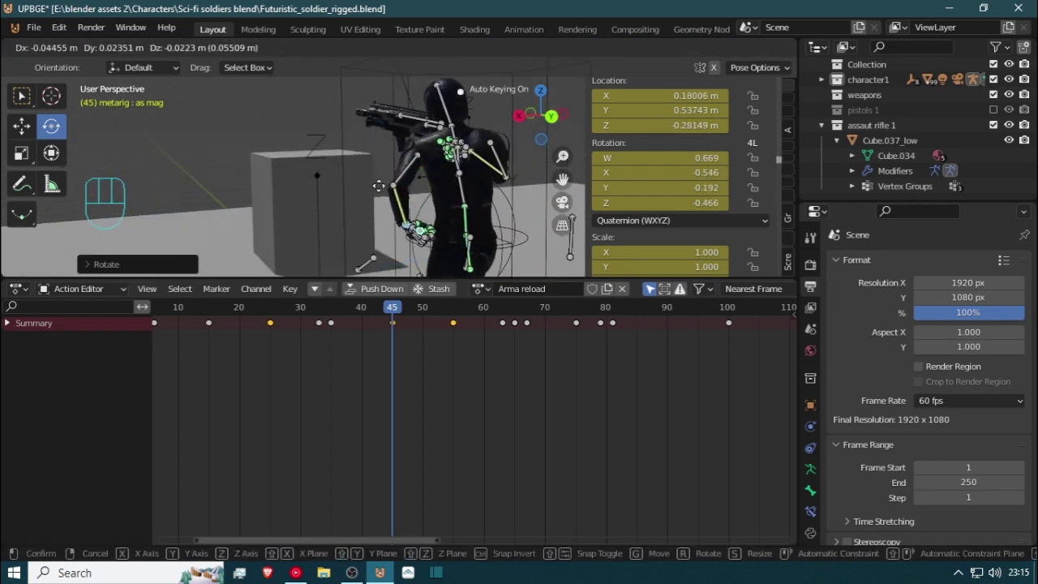
{"action": "left_click", "coordinate": [487, 188]}
{"action": "middle_click_drag", "start_coordinate": [487, 188], "coordinate": [554, 180]}
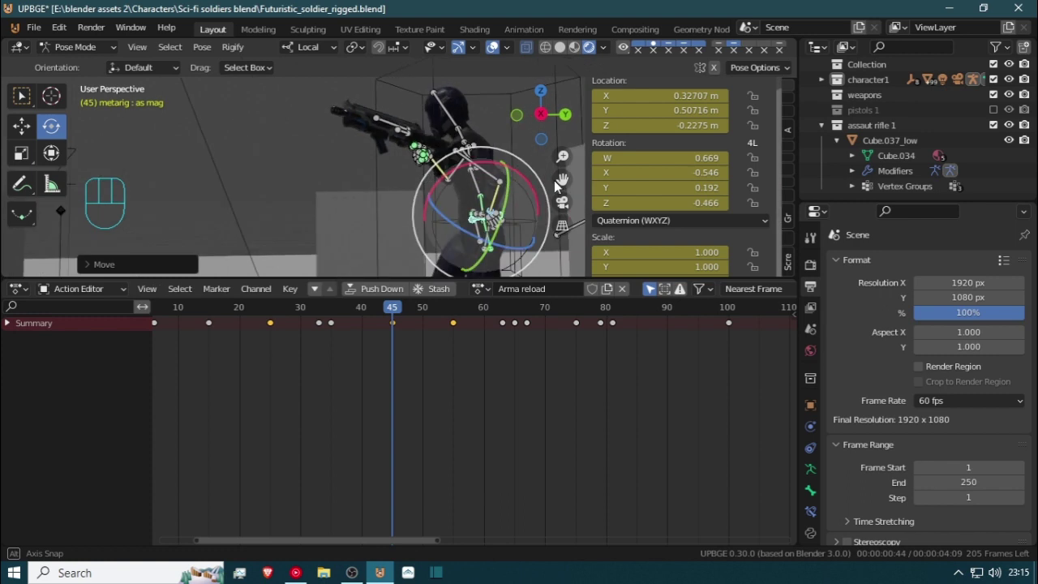
Move the magazine bone at frame 42 out beside the body to about X 0.272, Y 0.530, Z -0.392 m
{"action": "scroll", "coordinate": [554, 180], "scroll_direction": "up", "scroll_amount": 4}
{"action": "left_click_drag", "start_coordinate": [397, 359], "coordinate": [373, 366]}
{"action": "middle_click_drag", "start_coordinate": [469, 235], "coordinate": [598, 221]}
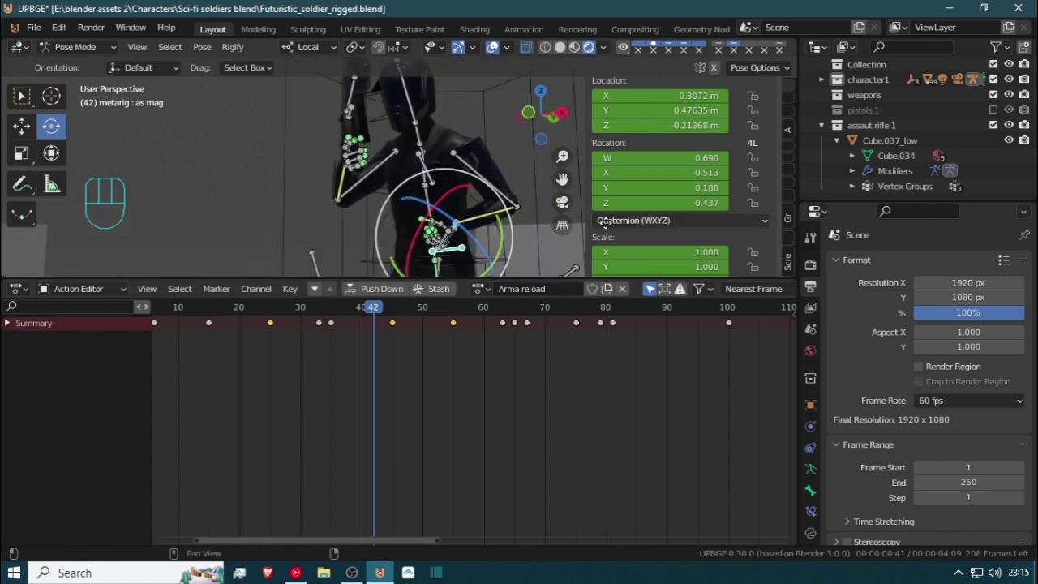
{"action": "key", "text": "g"}
{"action": "left_click", "coordinate": [641, 227]}
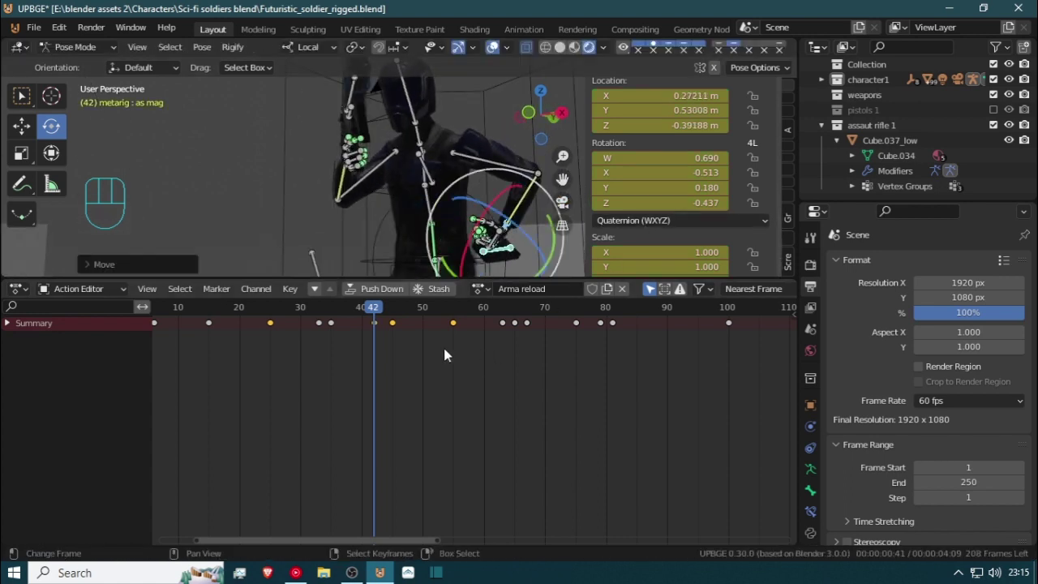
Scrub the reload between frames 25 and 33, and examine how the magazine bone and left-hand IK bone move relative to each other
{"action": "left_click_drag", "start_coordinate": [369, 343], "coordinate": [308, 345]}
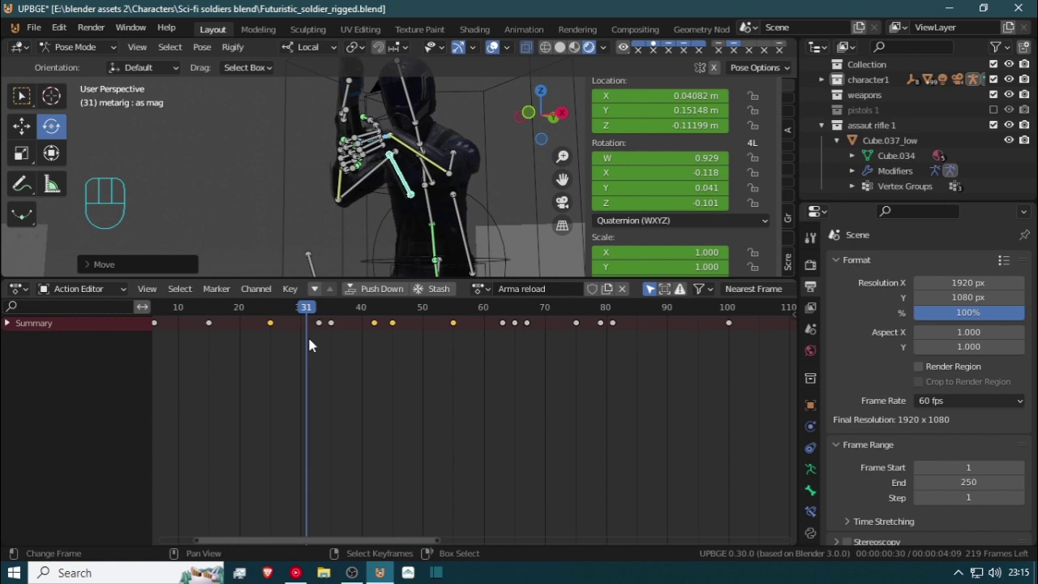
{"action": "middle_click_drag", "start_coordinate": [431, 149], "coordinate": [327, 209]}
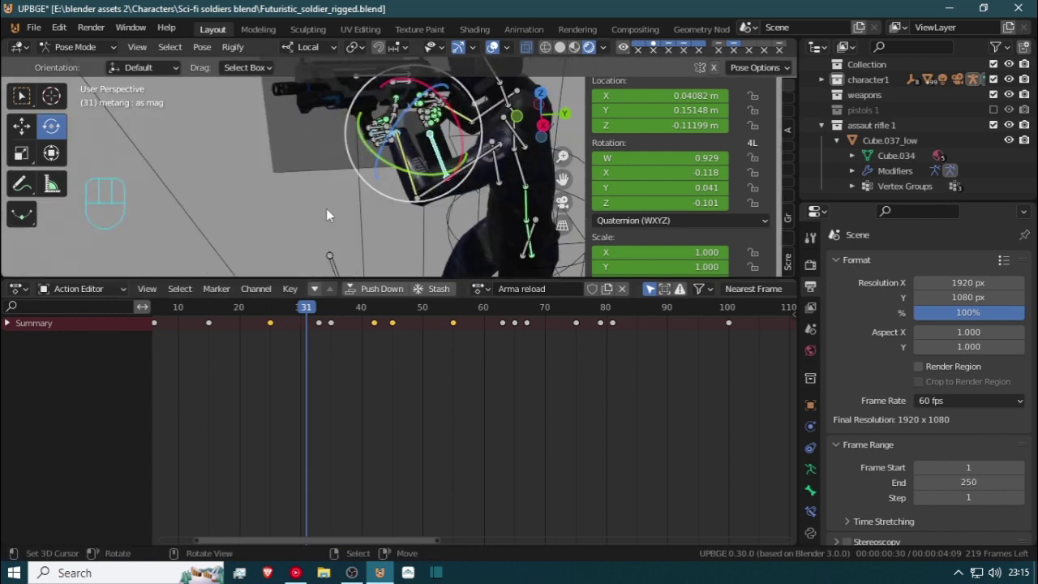
{"action": "left_click", "coordinate": [393, 137]}
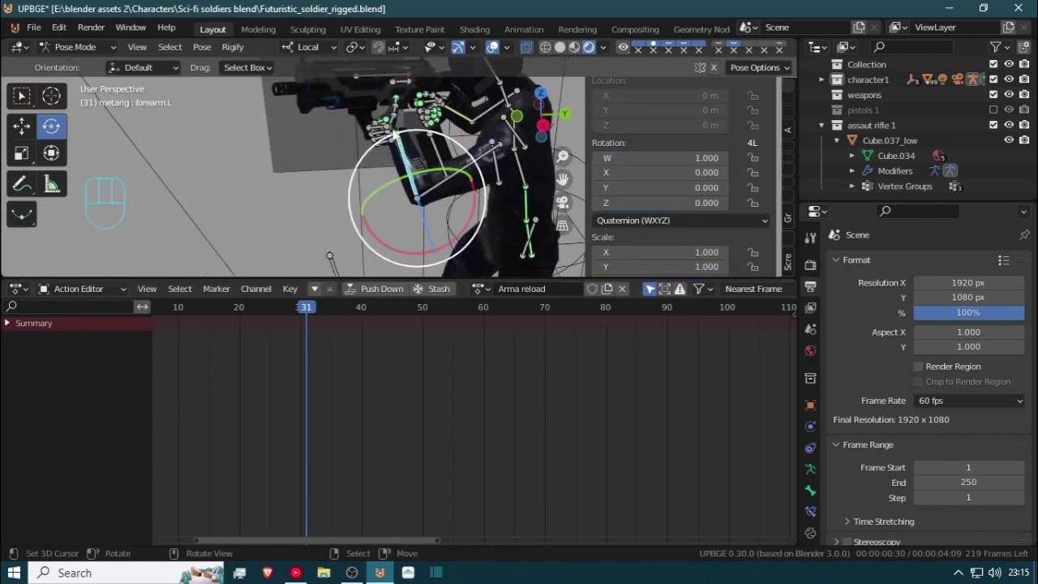
{"action": "left_click", "coordinate": [395, 134]}
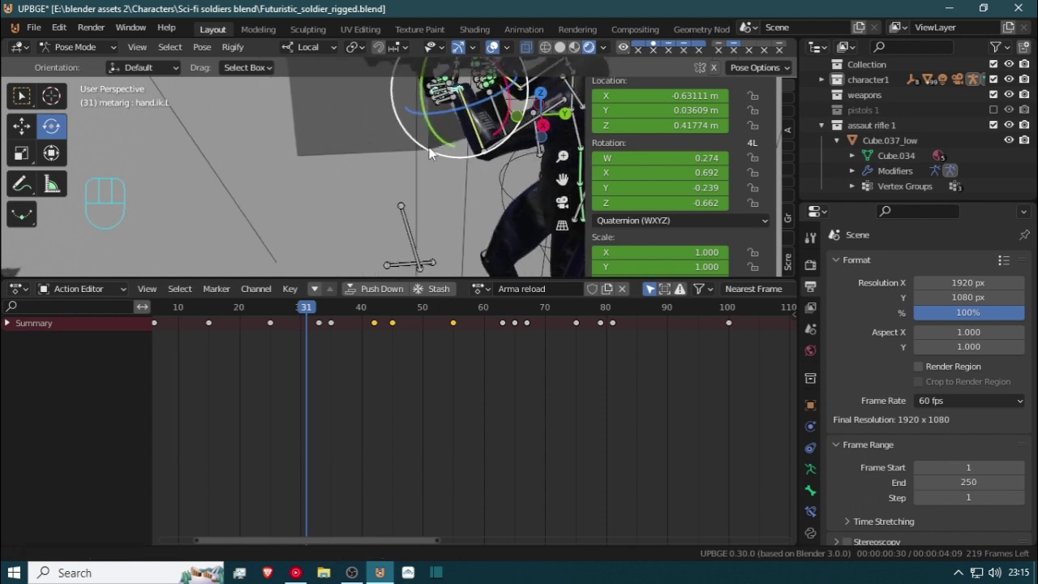
{"action": "mouse_move", "coordinate": [320, 361]}
{"action": "left_mouse_down"}
{"action": "mouse_move", "coordinate": [329, 353]}
{"action": "mouse_move", "coordinate": [317, 344]}
{"action": "left_mouse_up"}
{"action": "middle_click_drag", "start_coordinate": [432, 227], "coordinate": [450, 257]}
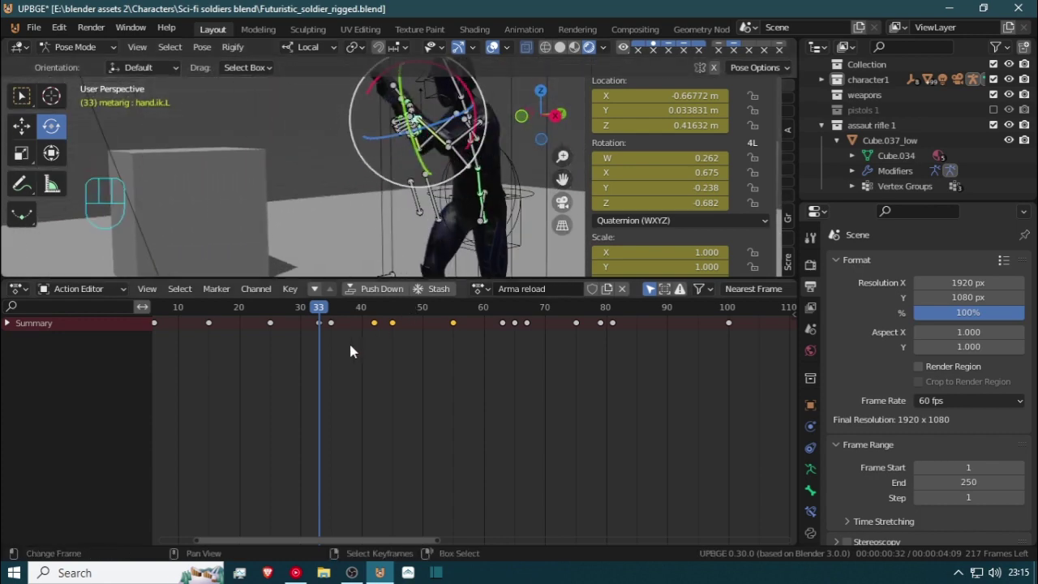
{"action": "left_click_drag", "start_coordinate": [319, 344], "coordinate": [278, 349]}
{"action": "left_click", "coordinate": [490, 180]}
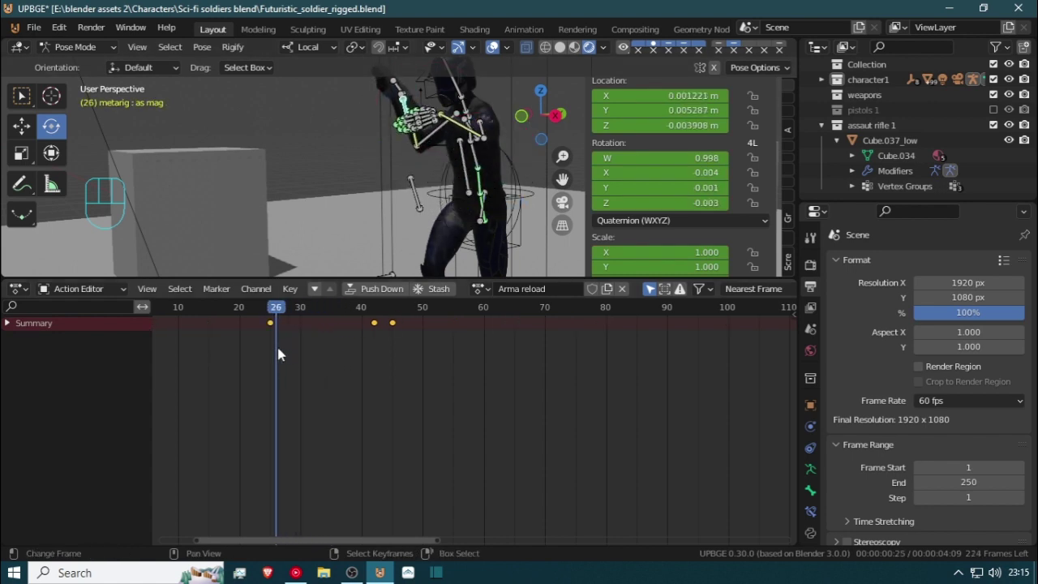
{"action": "scroll", "coordinate": [281, 343], "scroll_direction": "up", "scroll_amount": 2}
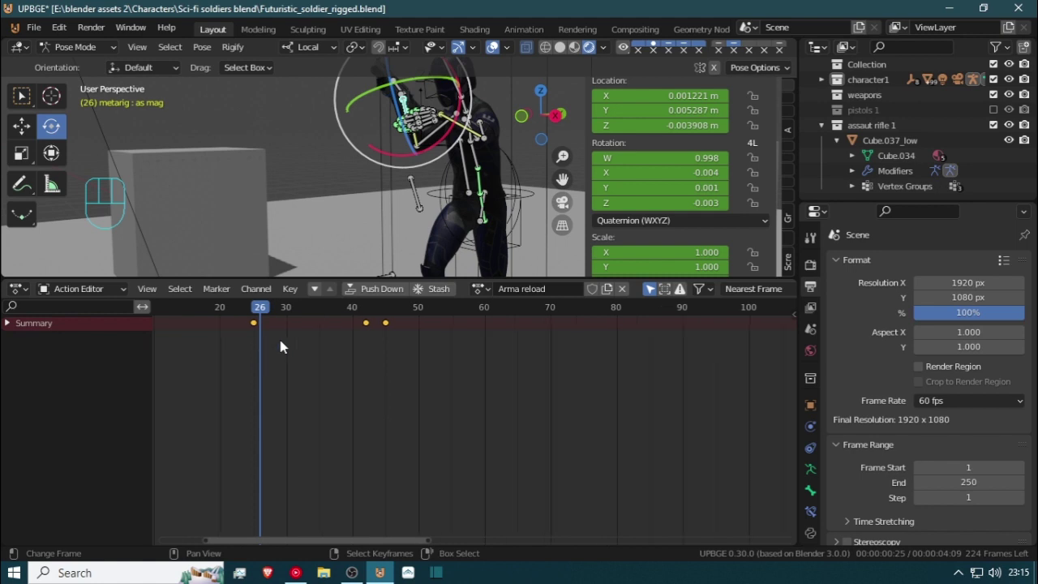
{"action": "key", "text": "Left"}
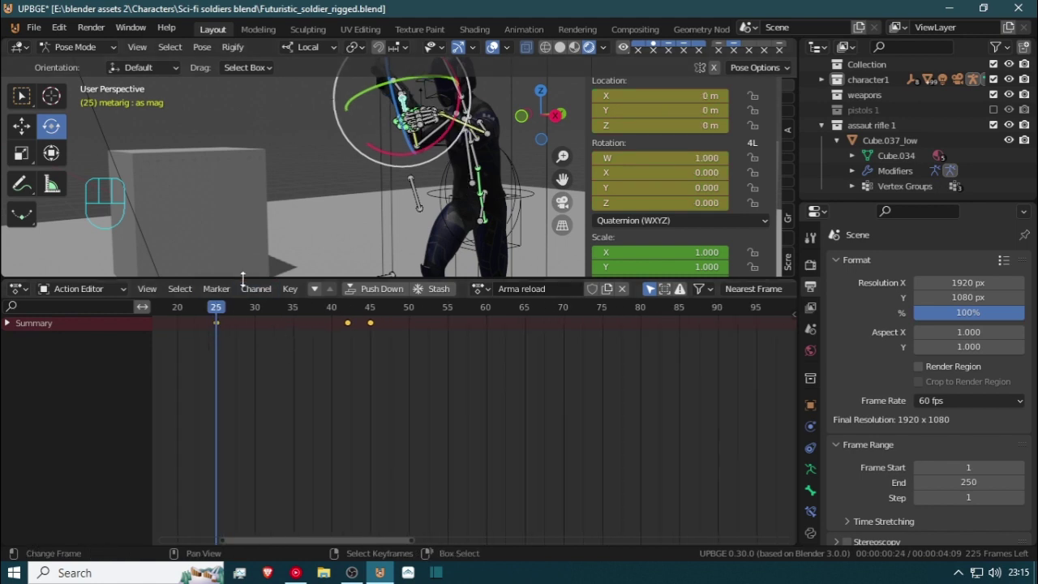
{"action": "middle_click_drag", "start_coordinate": [253, 271], "coordinate": [166, 64]}
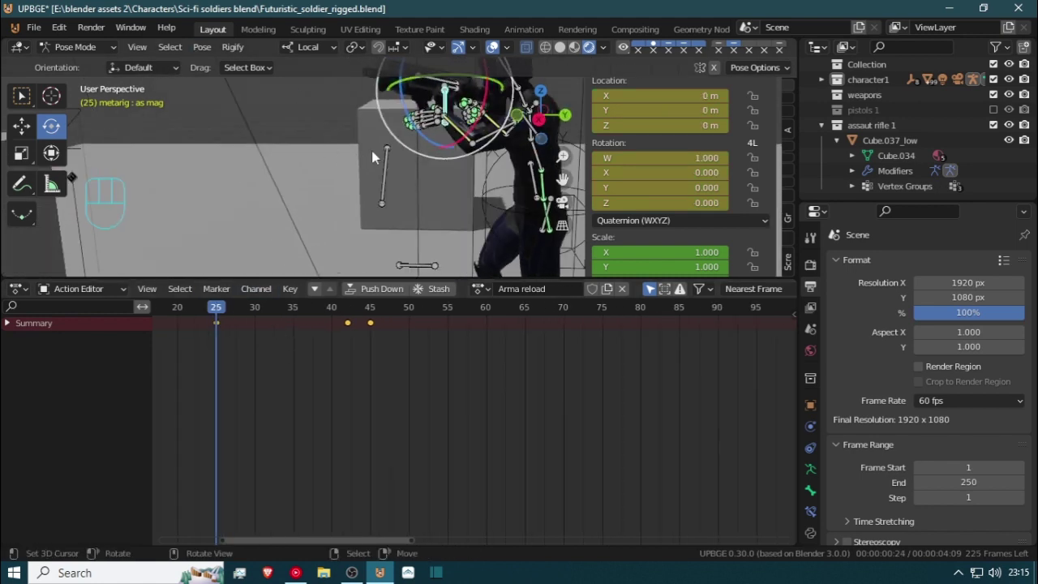
{"action": "scroll", "coordinate": [371, 151], "scroll_direction": "up", "scroll_amount": 3}
{"action": "middle_click_drag", "start_coordinate": [422, 124], "coordinate": [313, 231], "text": "shift"}
{"action": "scroll", "coordinate": [316, 237], "scroll_direction": "up", "scroll_amount": 2}
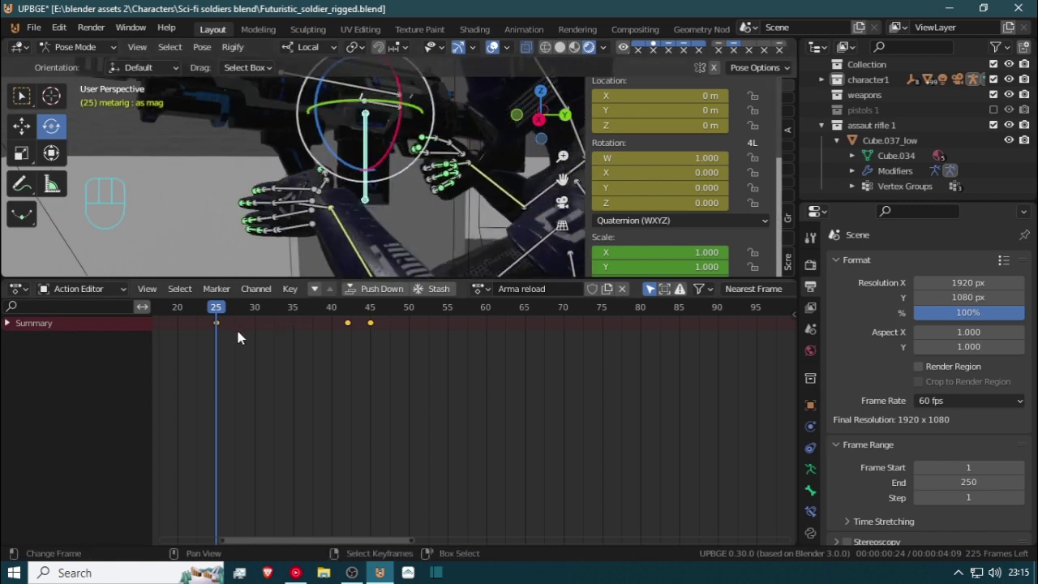
{"action": "key", "text": "Right"}
{"action": "key", "text": "Right"}
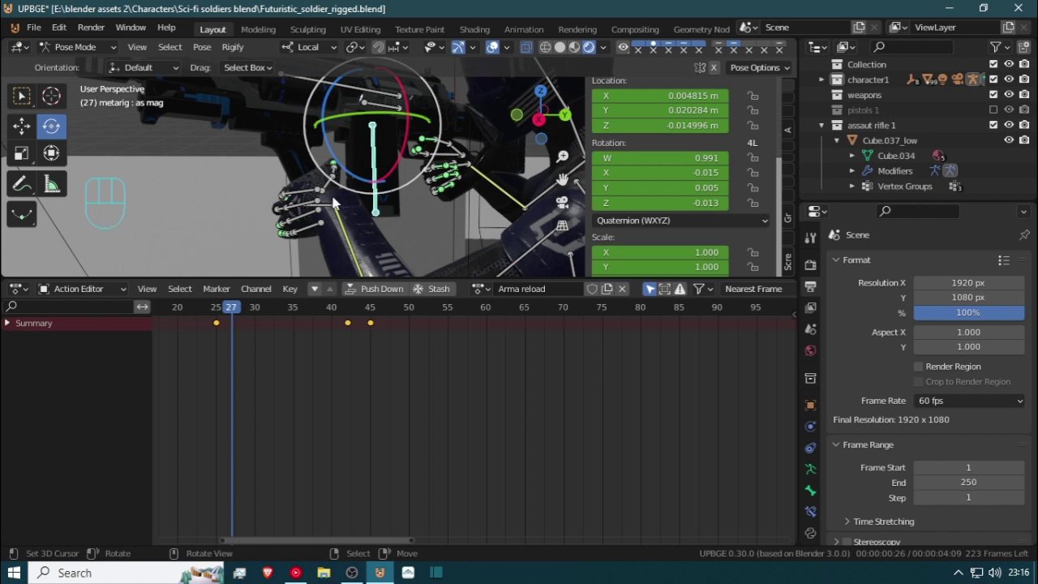
Reset the magazine bone's location and rotation at frame 35
{"action": "left_click_drag", "start_coordinate": [268, 393], "coordinate": [292, 389]}
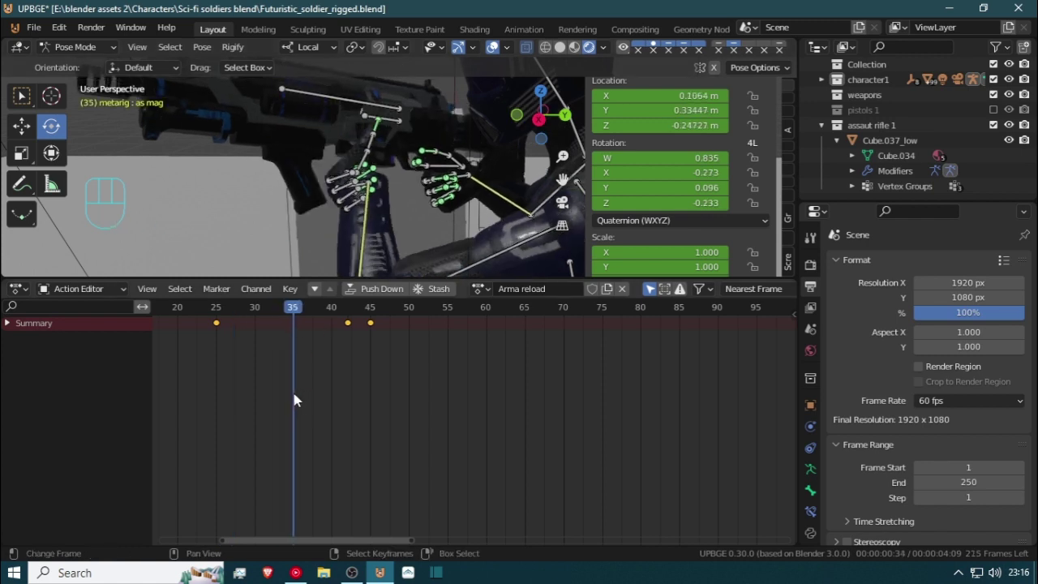
{"action": "key", "text": "alt+g"}
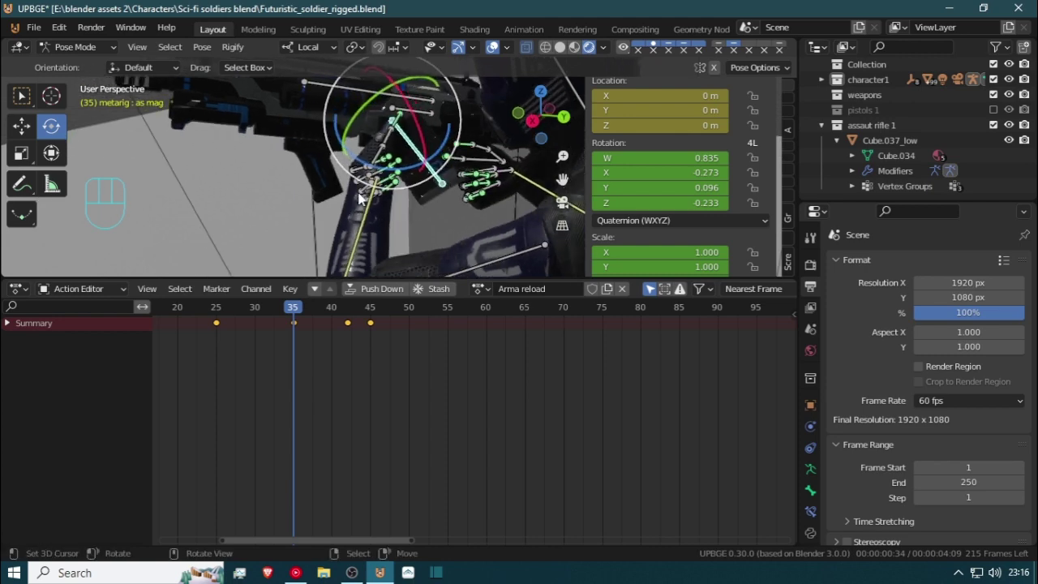
{"action": "key", "text": "alt+r"}
{"action": "middle_click_drag", "start_coordinate": [411, 174], "coordinate": [442, 158]}
Scrub from frame 35 to frame 42, and examine the magazine's path away from the rifle
{"action": "left_click_drag", "start_coordinate": [291, 367], "coordinate": [309, 376]}
{"action": "middle_click_drag", "start_coordinate": [369, 243], "coordinate": [321, 331]}
{"action": "left_click", "coordinate": [332, 339]}
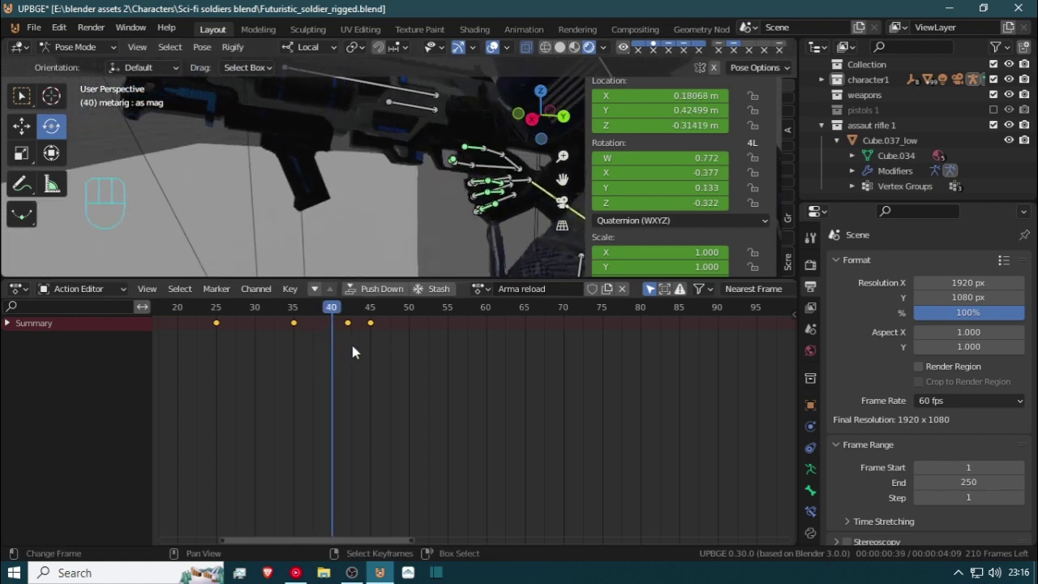
{"action": "left_click_drag", "start_coordinate": [327, 335], "coordinate": [342, 338]}
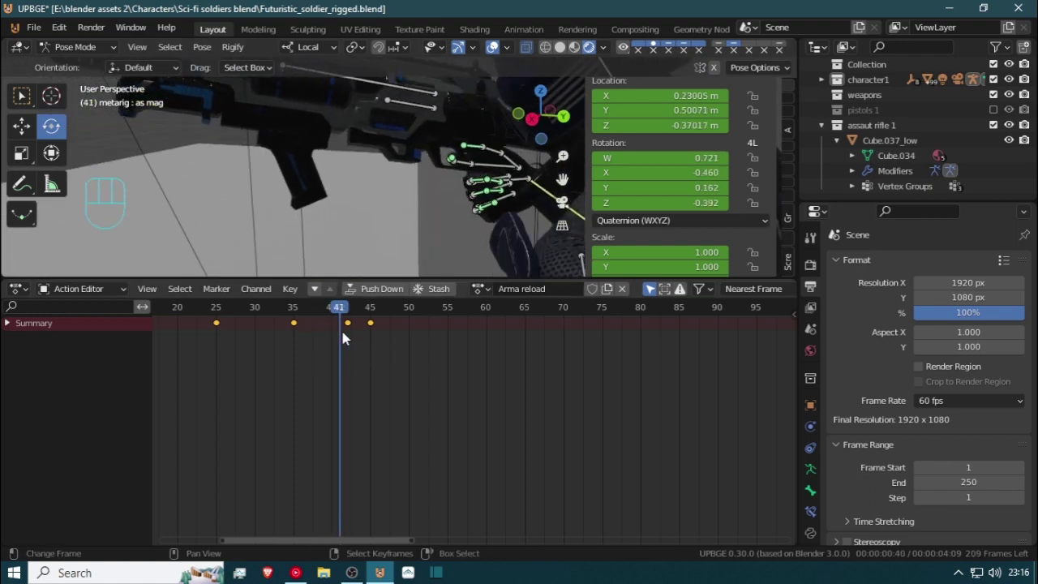
{"action": "left_click", "coordinate": [347, 332]}
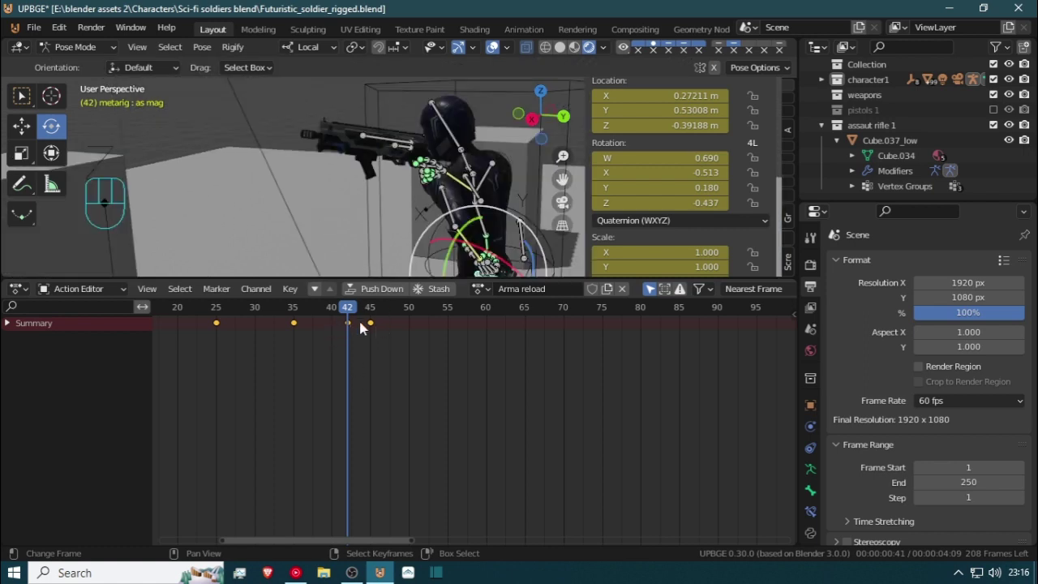
Scrub between frames 42 and 45, and examine how the magazine sits relative to the left-hand IK bone
{"action": "middle_click_drag", "start_coordinate": [434, 241], "coordinate": [342, 156], "text": "shift"}
{"action": "scroll", "coordinate": [403, 221], "scroll_direction": "up", "scroll_amount": 3}
{"action": "scroll", "coordinate": [403, 221], "scroll_direction": "up", "scroll_amount": 2}
{"action": "middle_click_drag", "start_coordinate": [424, 259], "coordinate": [361, 143], "text": "shift"}
{"action": "mouse_move", "coordinate": [350, 336]}
{"action": "left_mouse_down"}
{"action": "mouse_move", "coordinate": [377, 341]}
{"action": "mouse_move", "coordinate": [369, 339]}
{"action": "left_mouse_up"}
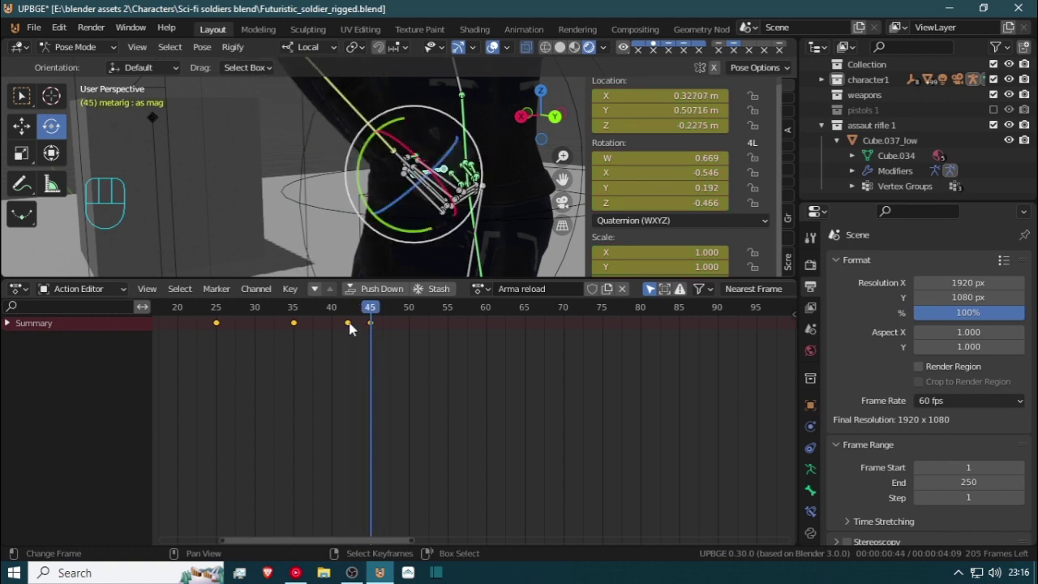
{"action": "left_click", "coordinate": [395, 156]}
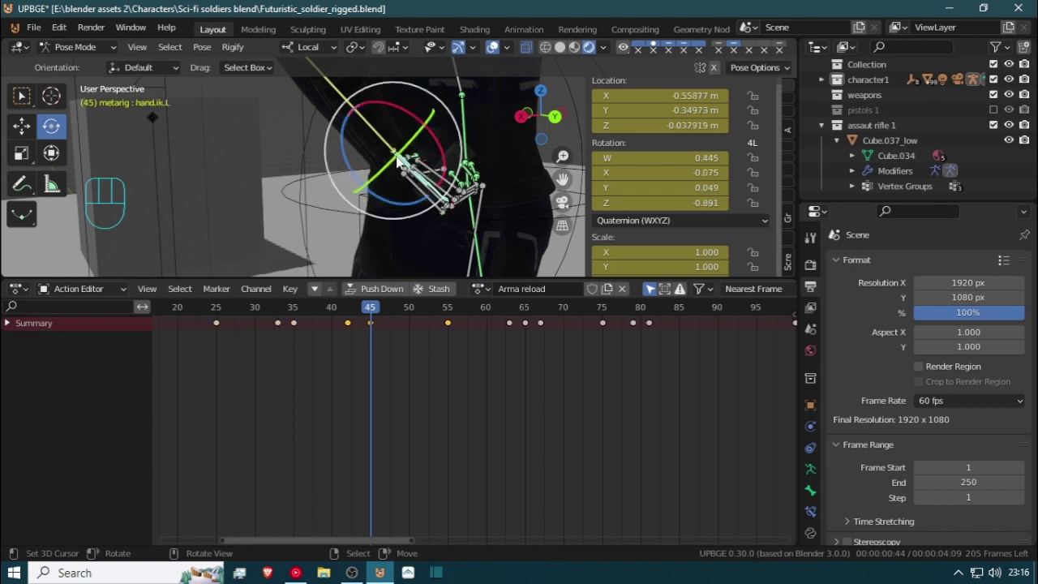
{"action": "left_click_drag", "start_coordinate": [369, 326], "coordinate": [349, 327]}
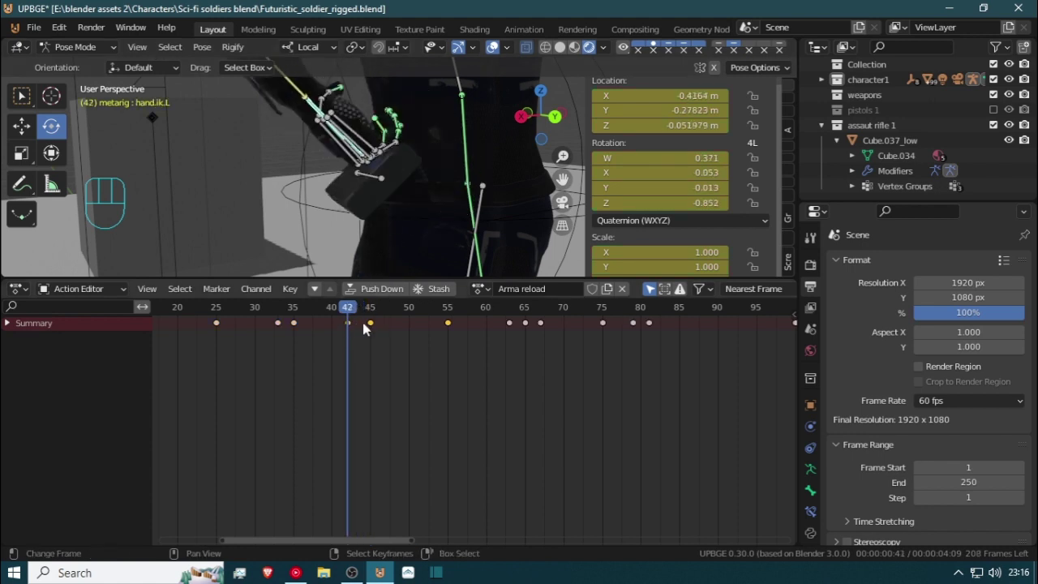
Move and rotate the magazine bone into the left hand's grip at frame 42, to about X 0.260, Y 0.444, Z -0.402 m
{"action": "left_click", "coordinate": [373, 183]}
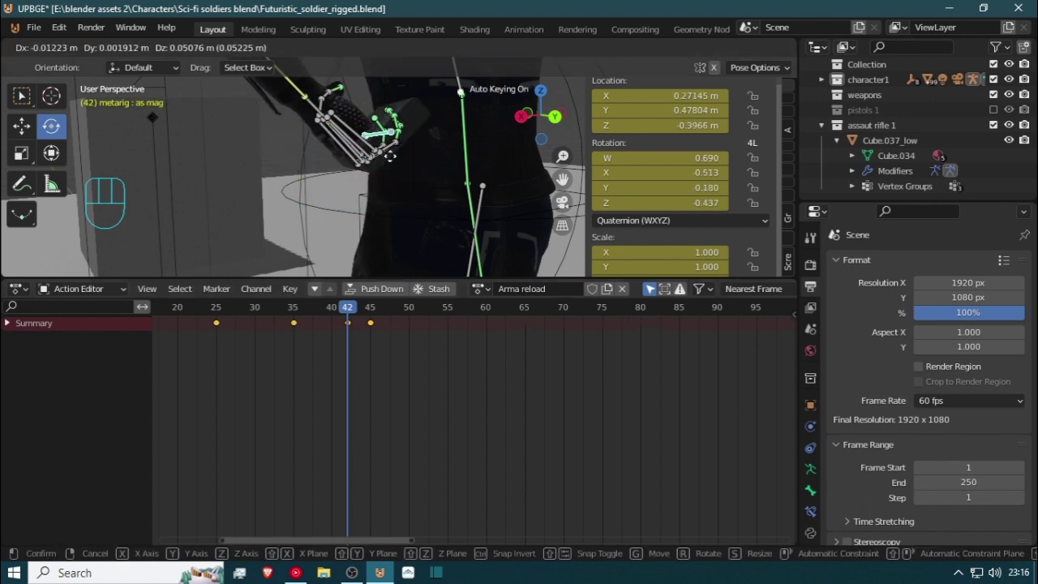
{"action": "left_click", "coordinate": [392, 138]}
{"action": "middle_click_drag", "start_coordinate": [382, 133], "coordinate": [305, 168]}
{"action": "key", "text": "r"}
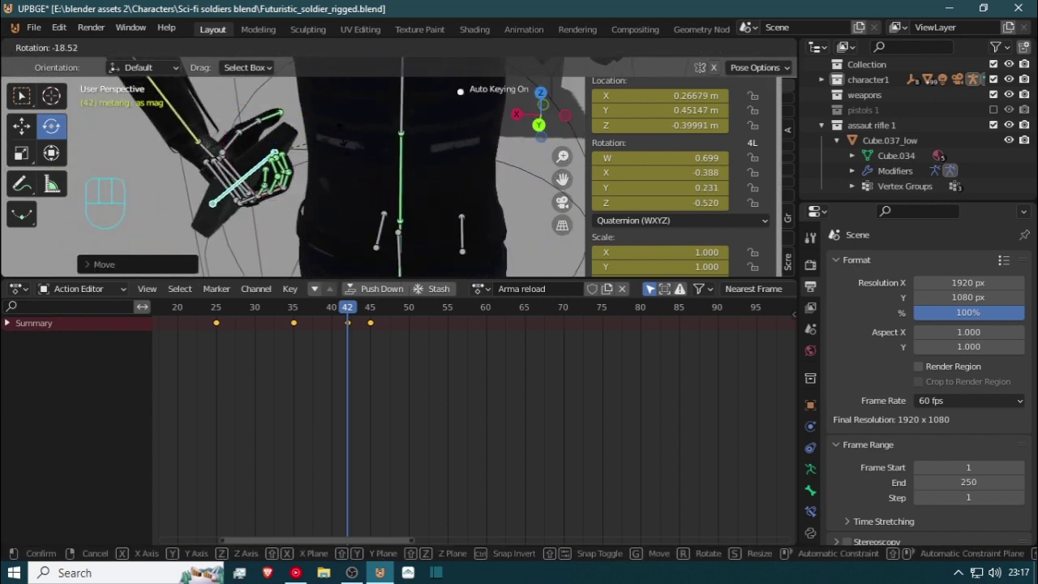
{"action": "left_click", "coordinate": [337, 127]}
{"action": "key", "text": "g"}
{"action": "left_click", "coordinate": [303, 231]}
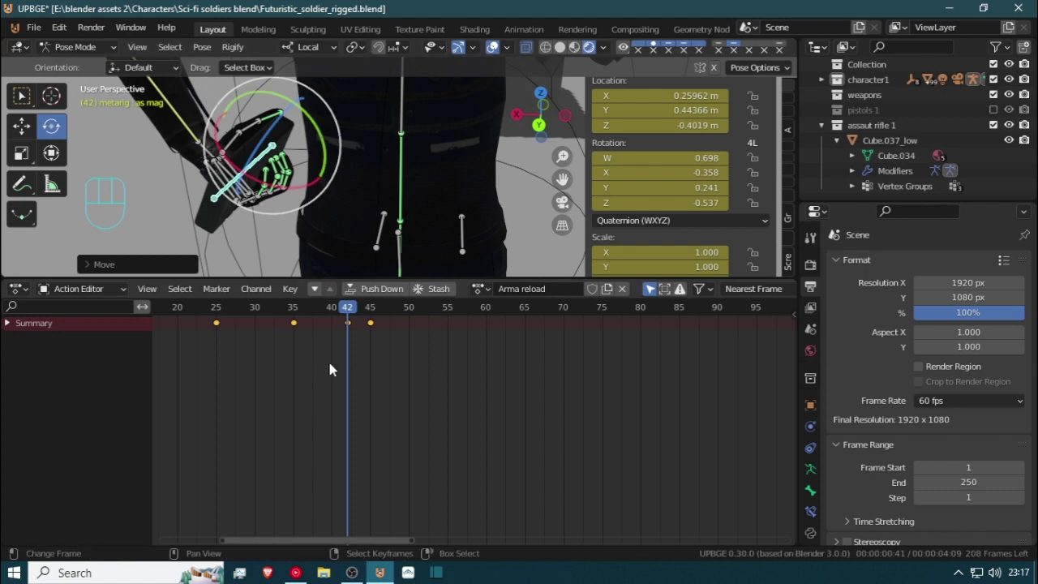
Duplicate the frame 35 keyframe of the left-hand IK and magazine bones to frame 58
{"action": "left_click_drag", "start_coordinate": [328, 358], "coordinate": [368, 352]}
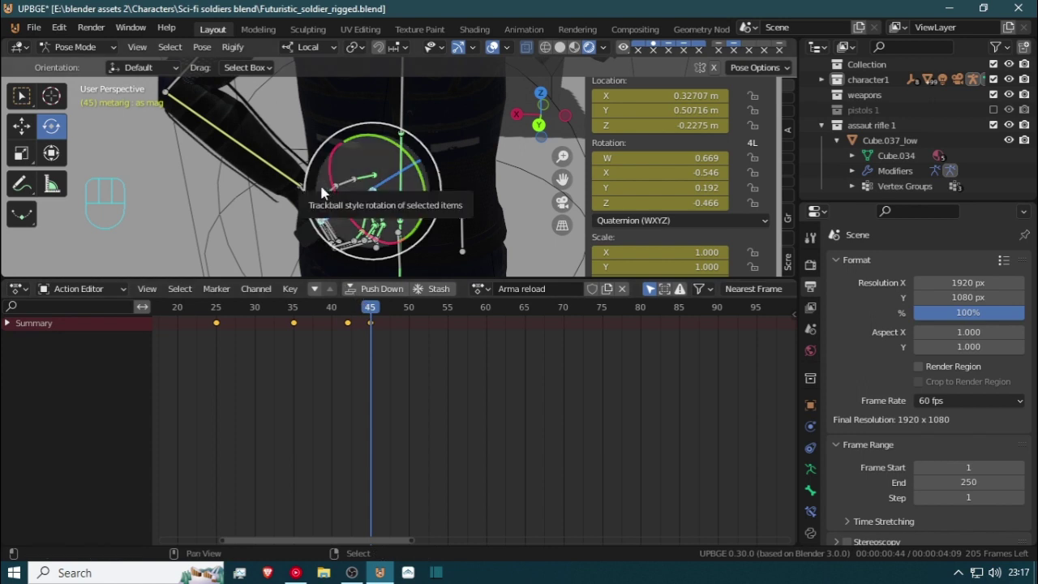
{"action": "left_click", "coordinate": [308, 199]}
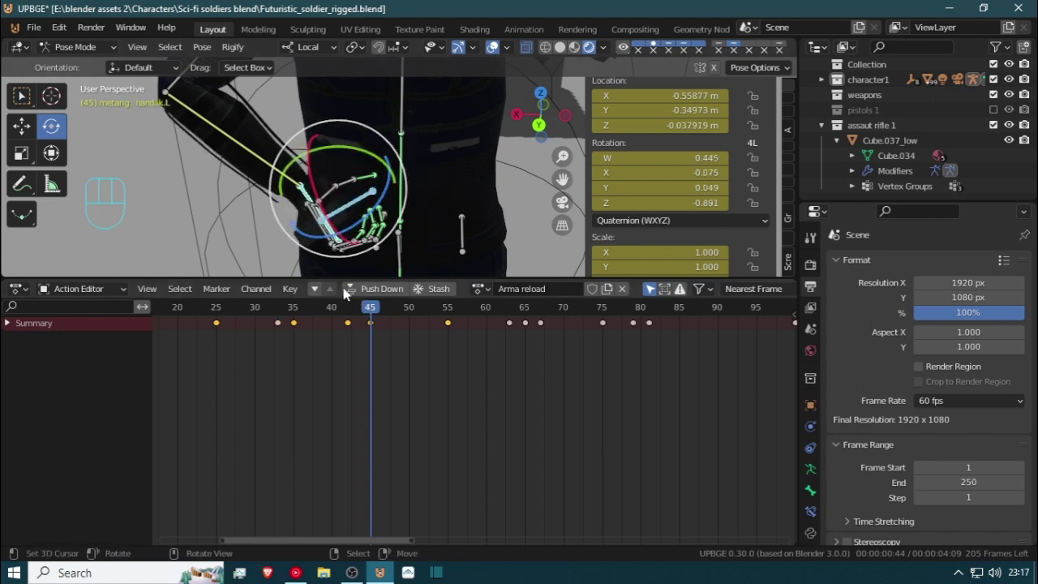
{"action": "middle_click_drag", "start_coordinate": [315, 373], "coordinate": [473, 387]}
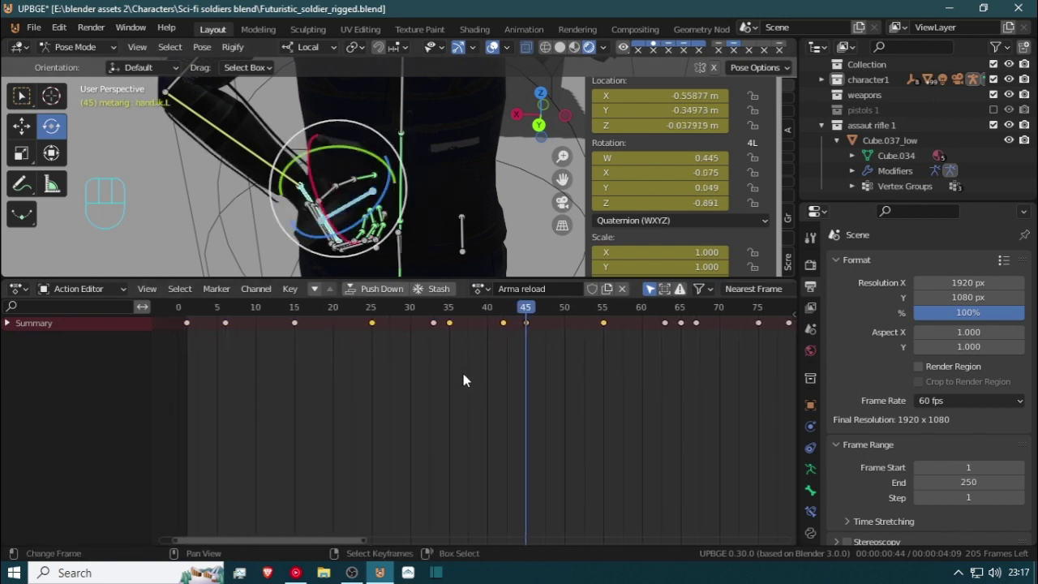
{"action": "left_click_drag", "start_coordinate": [433, 332], "coordinate": [372, 326]}
{"action": "scroll", "coordinate": [294, 123], "scroll_direction": "down", "scroll_amount": 5}
{"action": "middle_click_drag", "start_coordinate": [293, 121], "coordinate": [430, 270]}
{"action": "scroll", "coordinate": [473, 104], "scroll_direction": "up", "scroll_amount": 3}
{"action": "left_click_drag", "start_coordinate": [372, 343], "coordinate": [451, 348]}
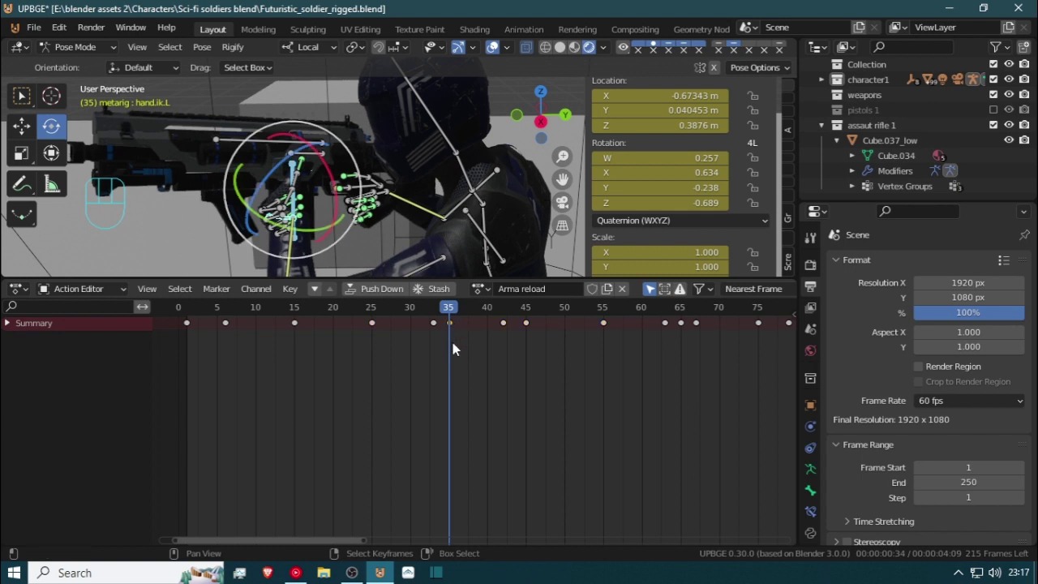
{"action": "key", "text": "g"}
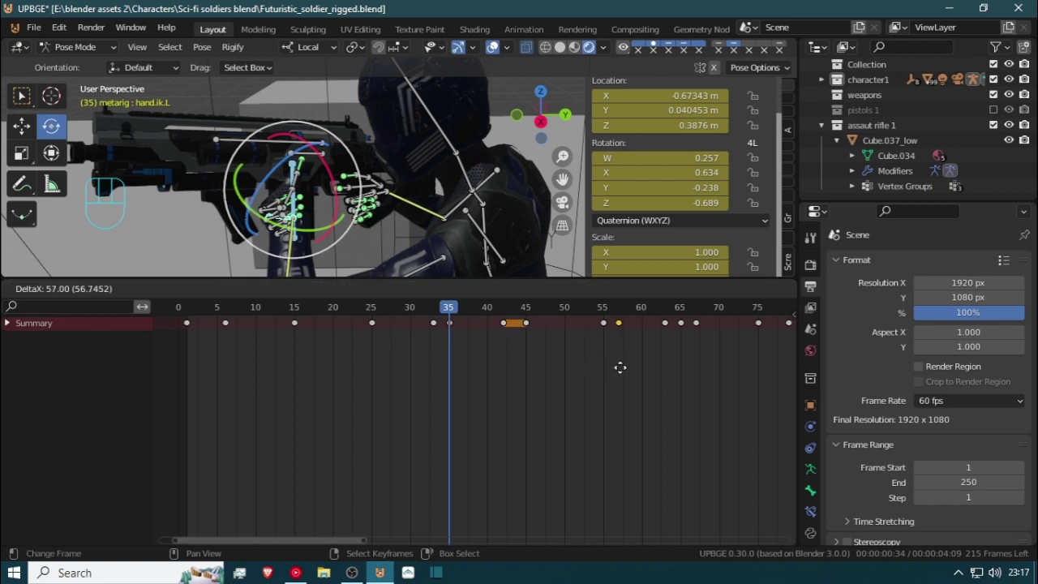
{"action": "left_click", "coordinate": [628, 367]}
Delete the left-hand IK bone's keyframe at frame 55
{"action": "left_click_drag", "start_coordinate": [447, 352], "coordinate": [603, 374]}
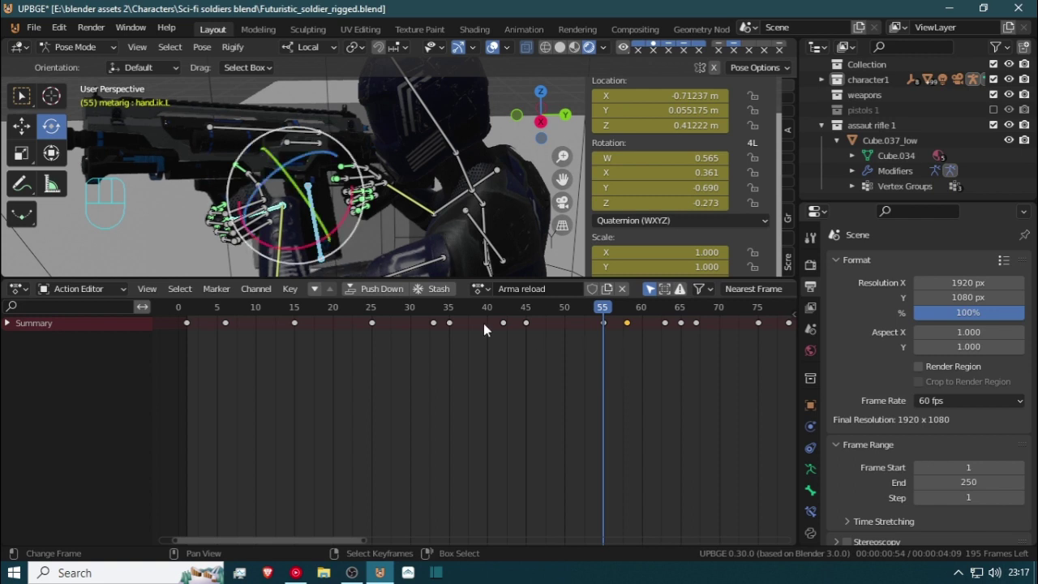
{"action": "left_click", "coordinate": [275, 207]}
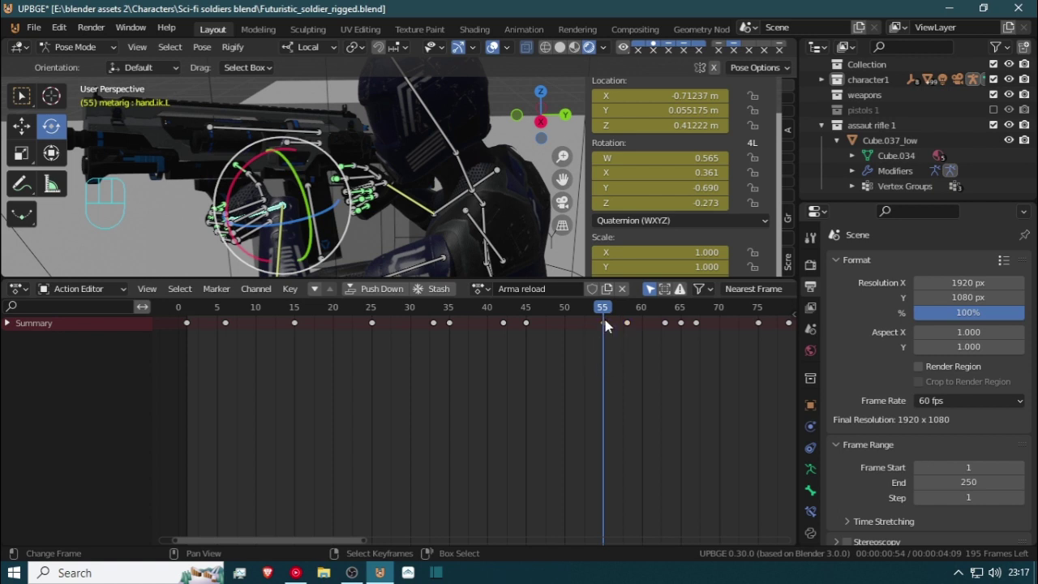
{"action": "key", "text": "x"}
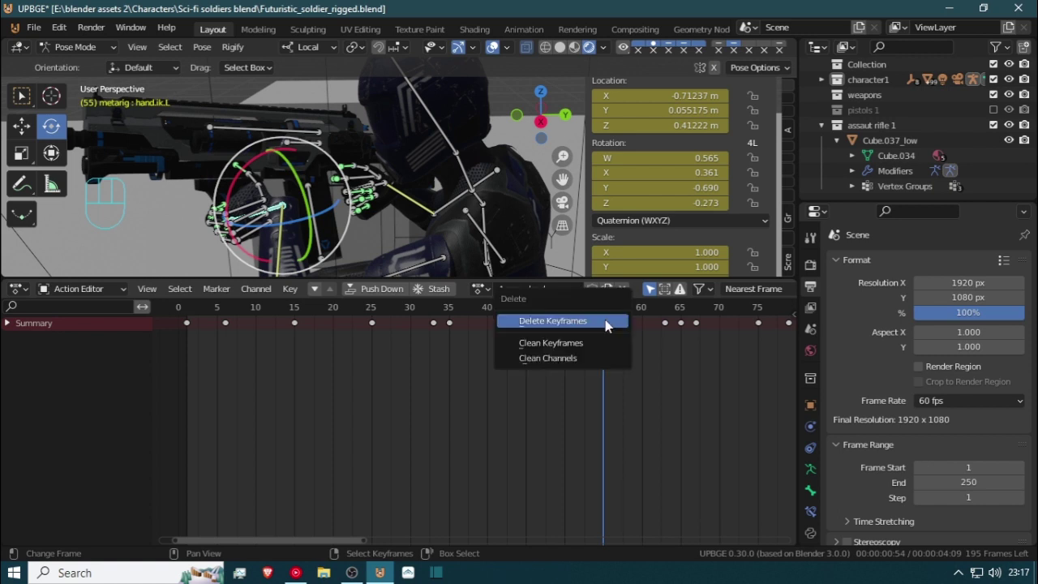
{"action": "left_click", "coordinate": [606, 321]}
Move the left-hand IK bone at frame 63 to about X -0.700, Y 0.055, Z 0.328 m
{"action": "left_click", "coordinate": [523, 355]}
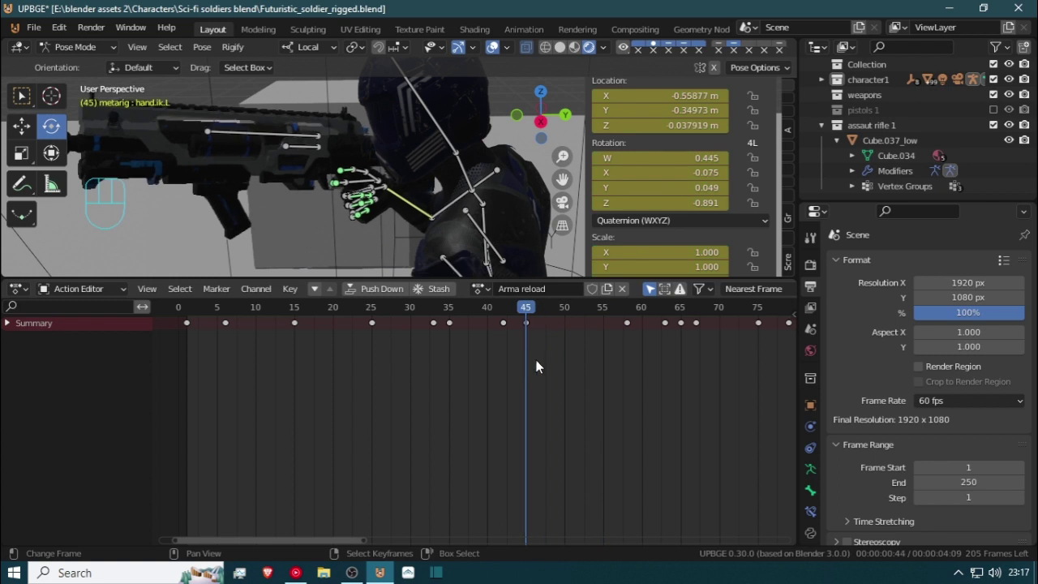
{"action": "left_click_drag", "start_coordinate": [536, 366], "coordinate": [644, 339]}
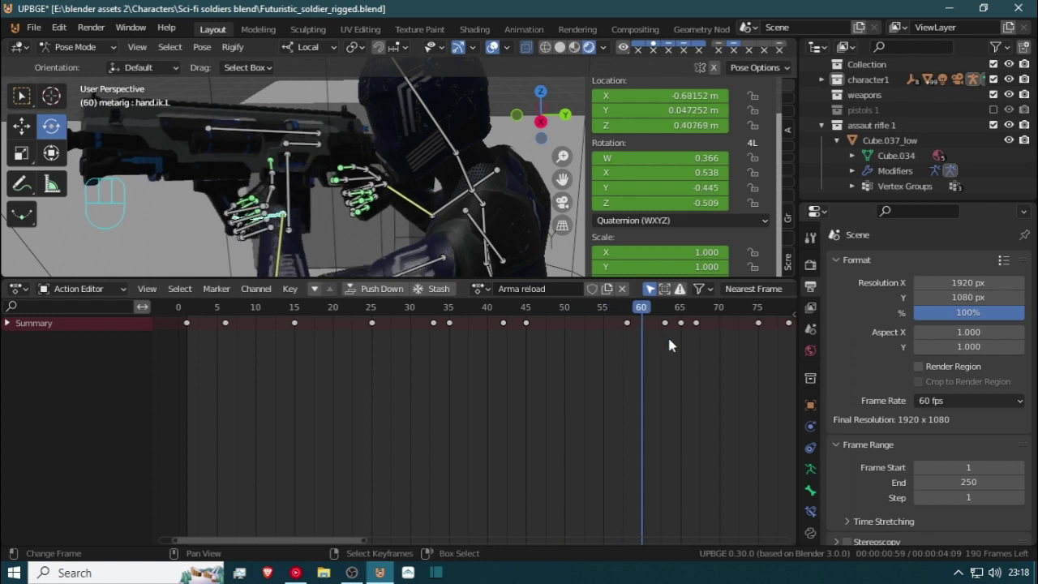
{"action": "left_click", "coordinate": [669, 345]}
{"action": "key", "text": "g"}
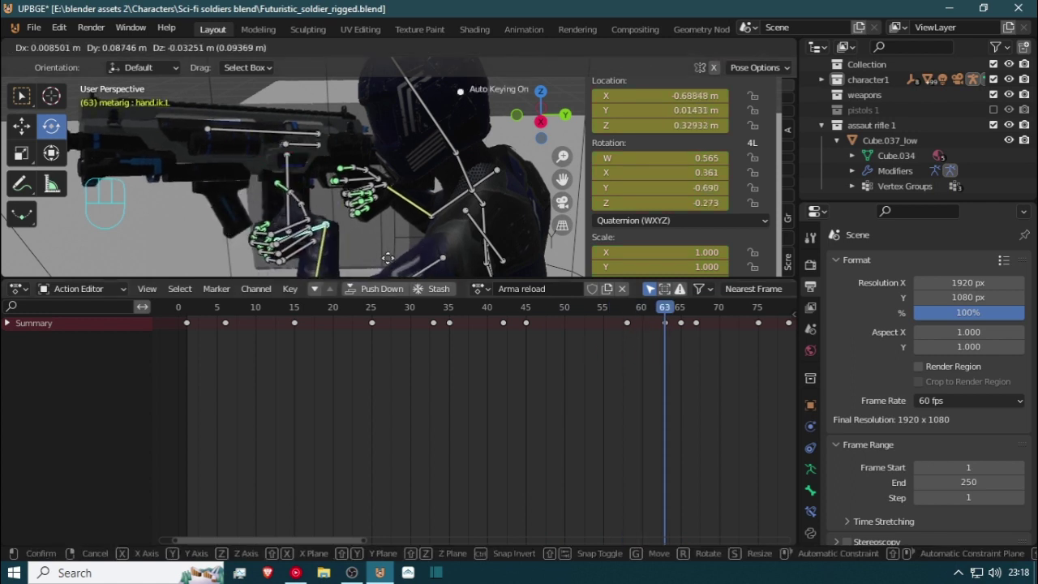
{"action": "left_click", "coordinate": [375, 265]}
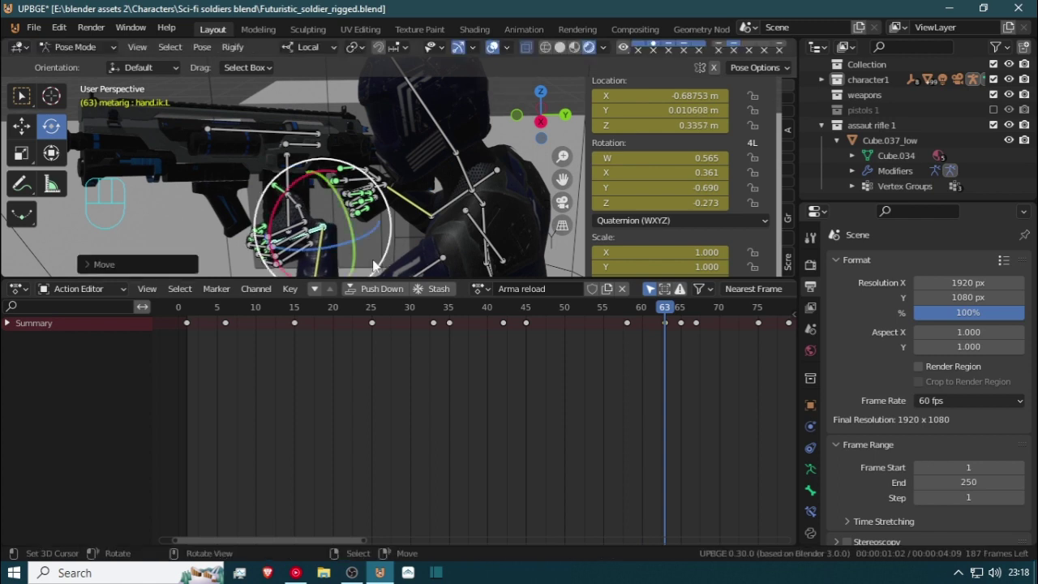
{"action": "middle_click_drag", "start_coordinate": [394, 169], "coordinate": [397, 166], "text": "shift"}
{"action": "key", "text": "g"}
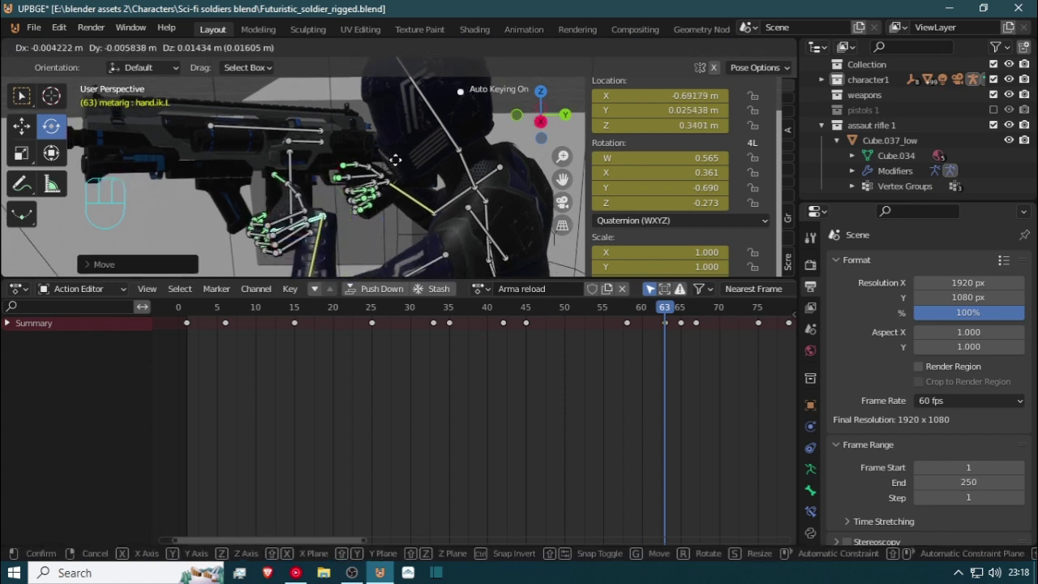
{"action": "left_click", "coordinate": [400, 145]}
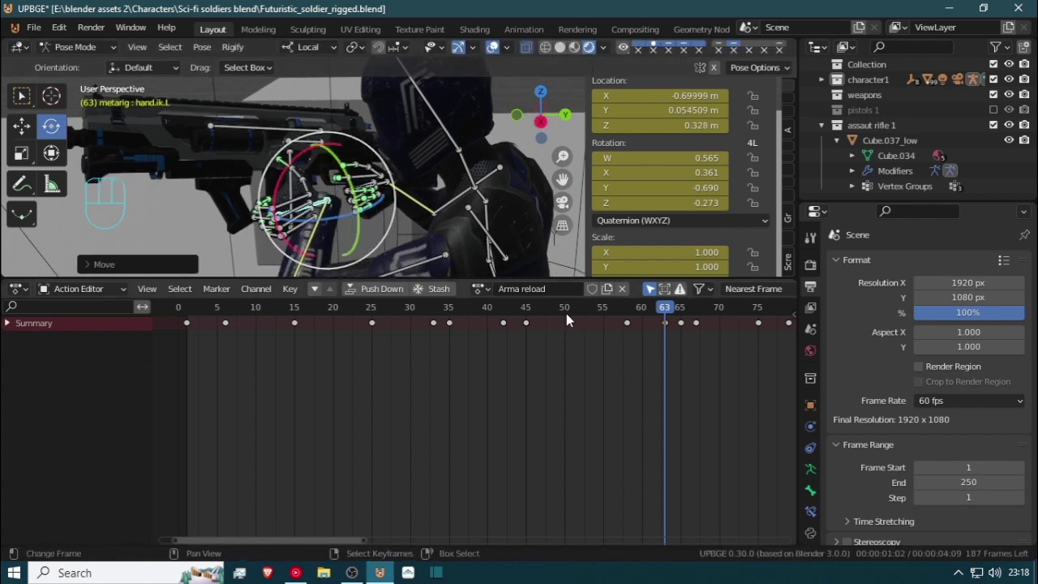
Select the right hand's wrist, palm and finger bones together at frame 75
{"action": "left_click_drag", "start_coordinate": [662, 346], "coordinate": [759, 330]}
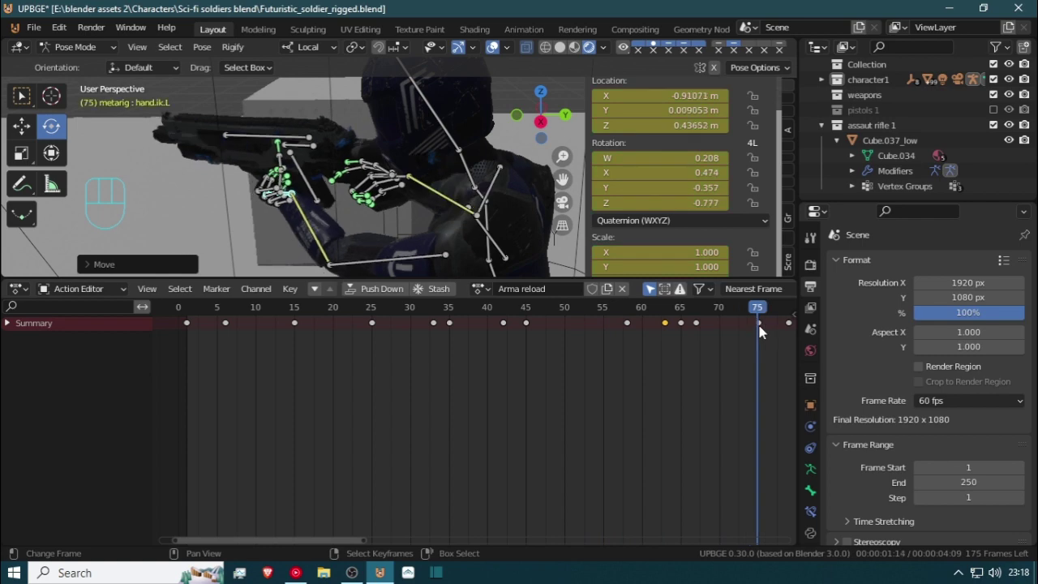
{"action": "middle_click_drag", "start_coordinate": [477, 199], "coordinate": [188, 185]}
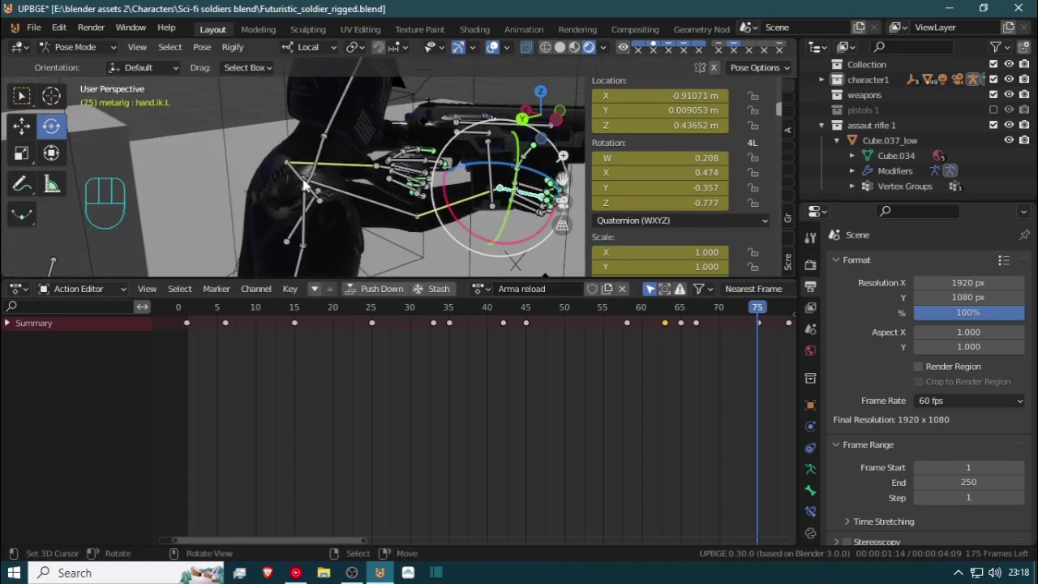
{"action": "scroll", "coordinate": [454, 162], "scroll_direction": "up", "scroll_amount": 3}
{"action": "middle_click_drag", "start_coordinate": [454, 162], "coordinate": [233, 178]}
{"action": "right_click", "coordinate": [261, 168]}
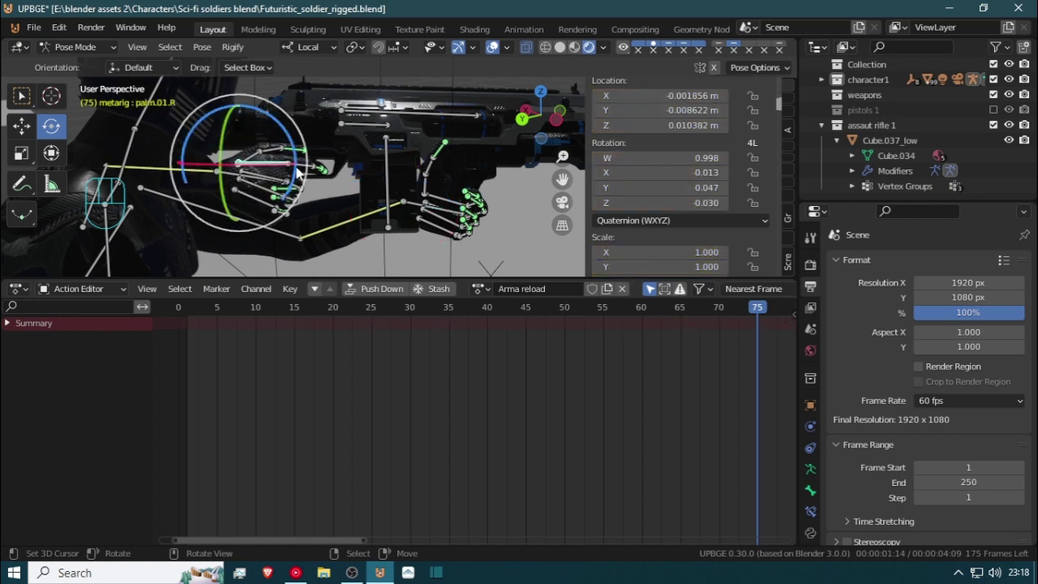
{"action": "key", "text": "c"}
{"action": "mouse_move", "coordinate": [273, 158]}
{"action": "left_mouse_down"}
{"action": "mouse_move", "coordinate": [309, 169]}
{"action": "mouse_move", "coordinate": [280, 209]}
{"action": "left_mouse_up"}
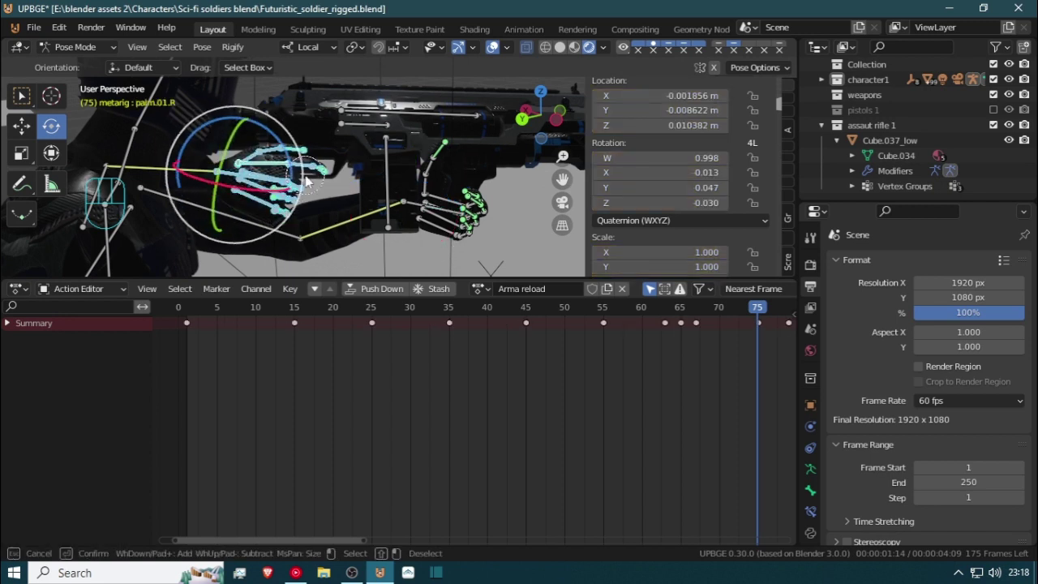
{"action": "right_click", "coordinate": [287, 209]}
Try to move the selected right-hand bones and clear their rotation at frame 75
{"action": "key", "text": "g"}
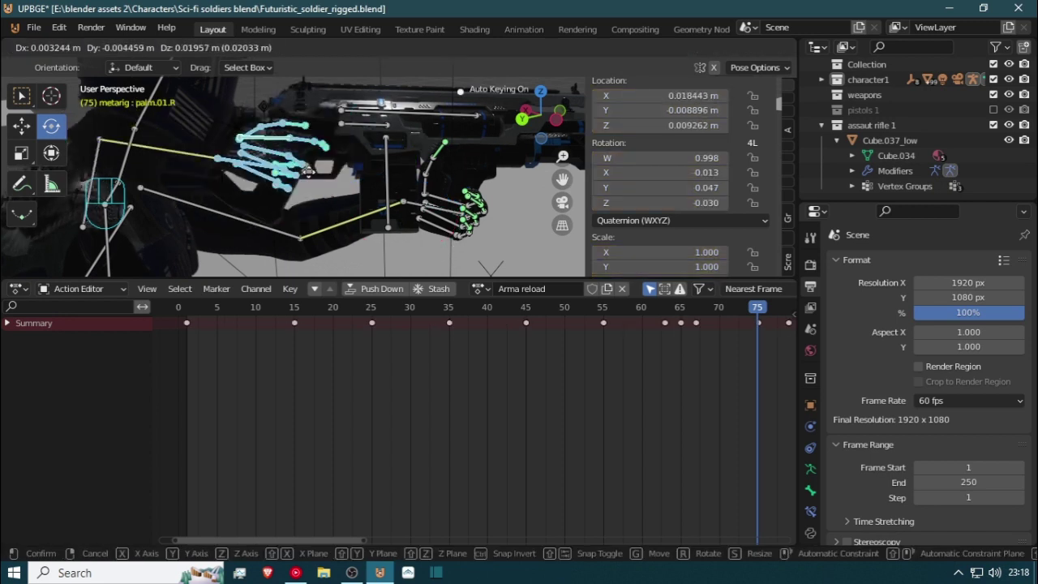
{"action": "right_click", "coordinate": [367, 227]}
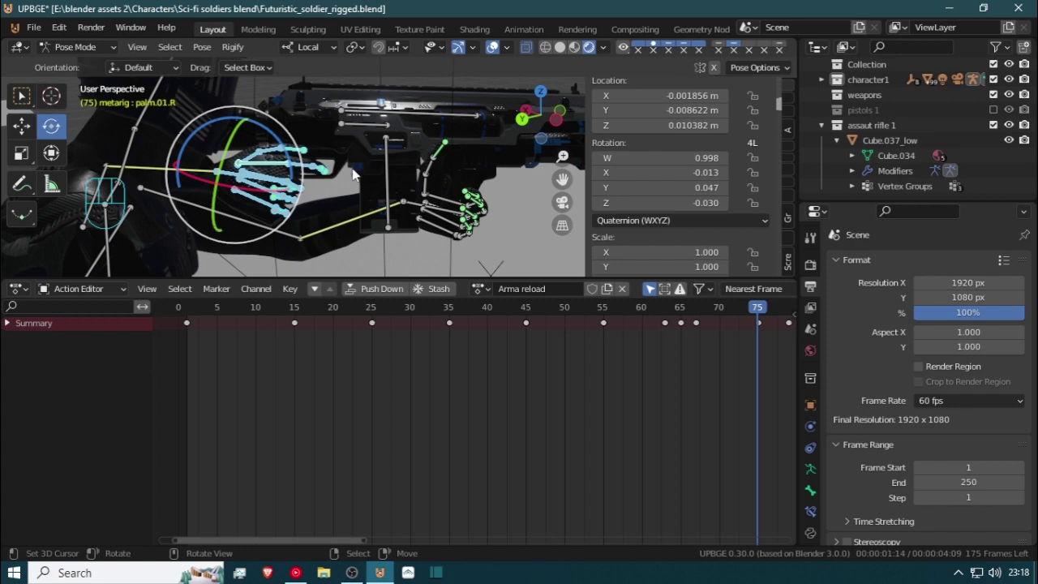
{"action": "key", "text": "alt+r"}
{"action": "scroll", "coordinate": [352, 173], "scroll_direction": "up", "scroll_amount": 2}
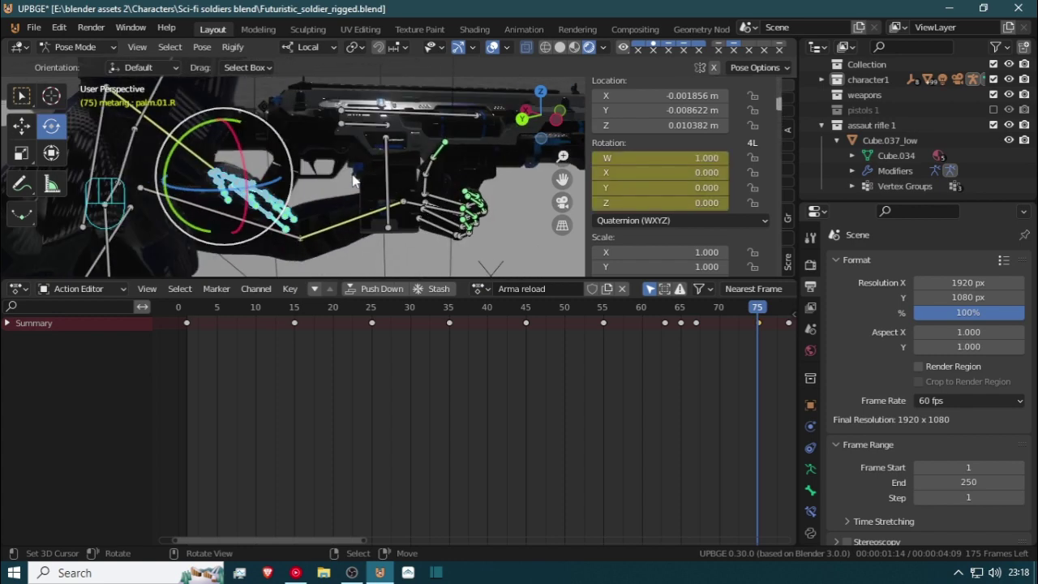
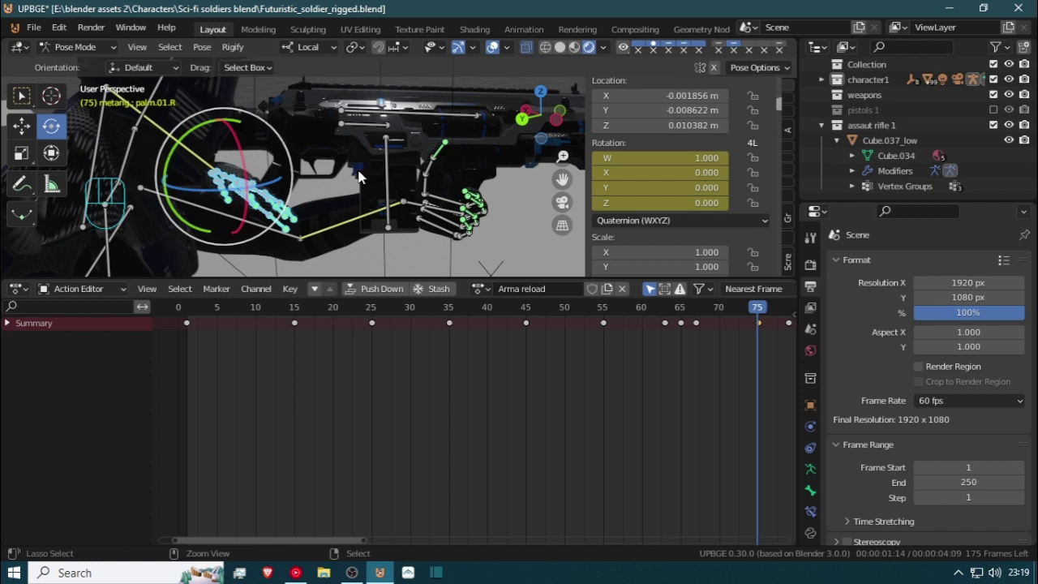
{"action": "key", "text": "ctrl+z"}
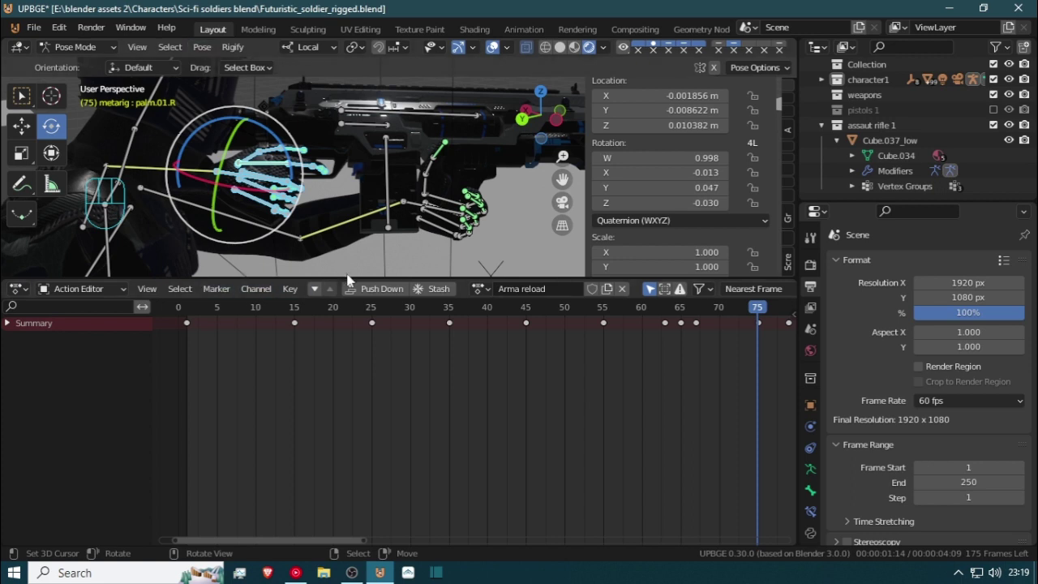
Enlarge the 3D view and keyframe the selected right-hand bones' location and rotation at frame 75
{"action": "left_click_drag", "start_coordinate": [349, 280], "coordinate": [348, 442]}
{"action": "middle_click_drag", "start_coordinate": [370, 393], "coordinate": [298, 350]}
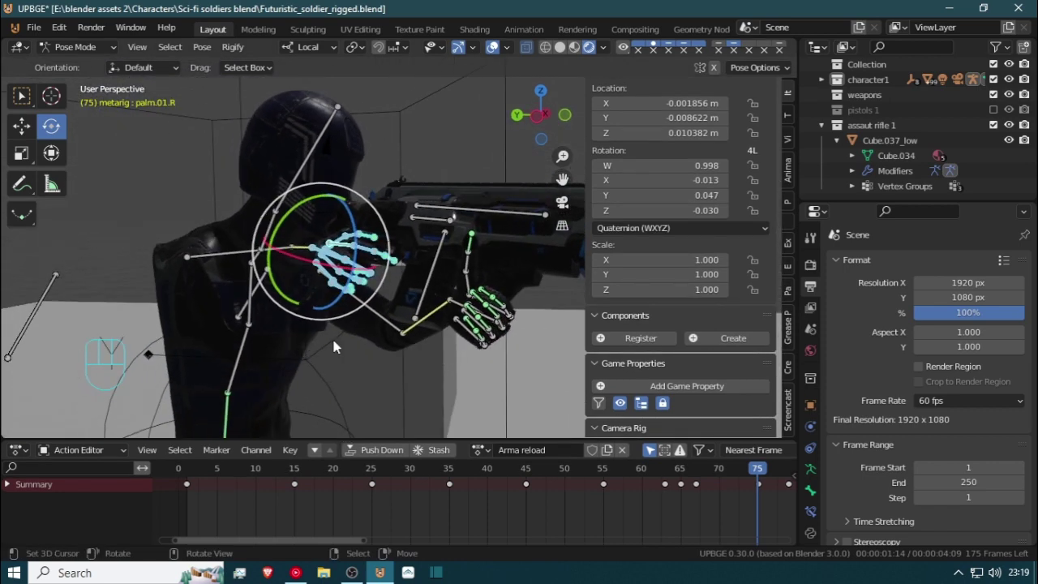
{"action": "key", "text": "Up"}
{"action": "key", "text": "Down"}
{"action": "key", "text": "i"}
Remove the right wrist bone from the selection, keeping only the palm and finger bones selected
{"action": "scroll", "coordinate": [339, 261], "scroll_direction": "up", "scroll_amount": 4}
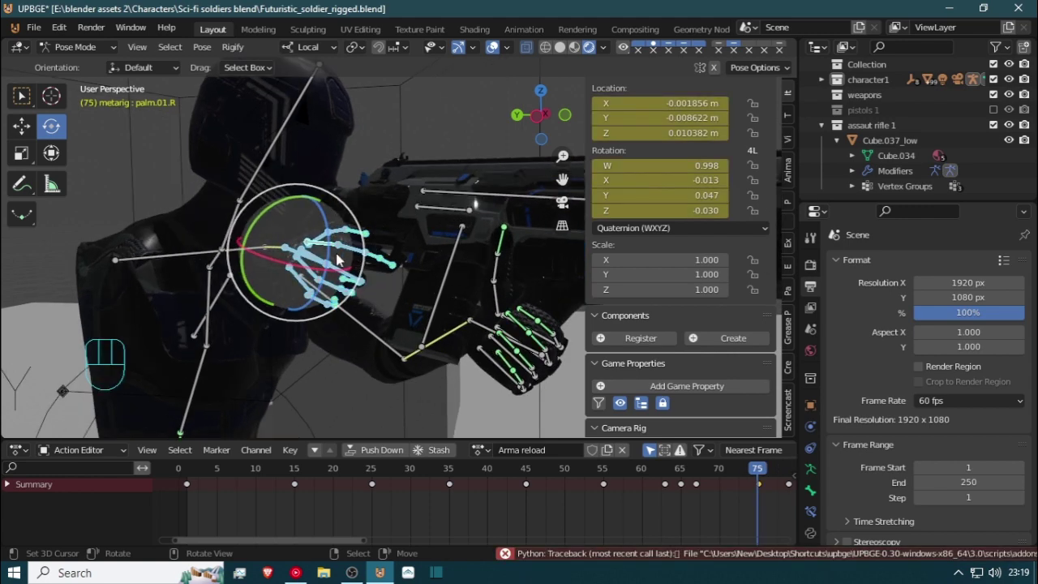
{"action": "middle_click_drag", "start_coordinate": [339, 276], "coordinate": [207, 265]}
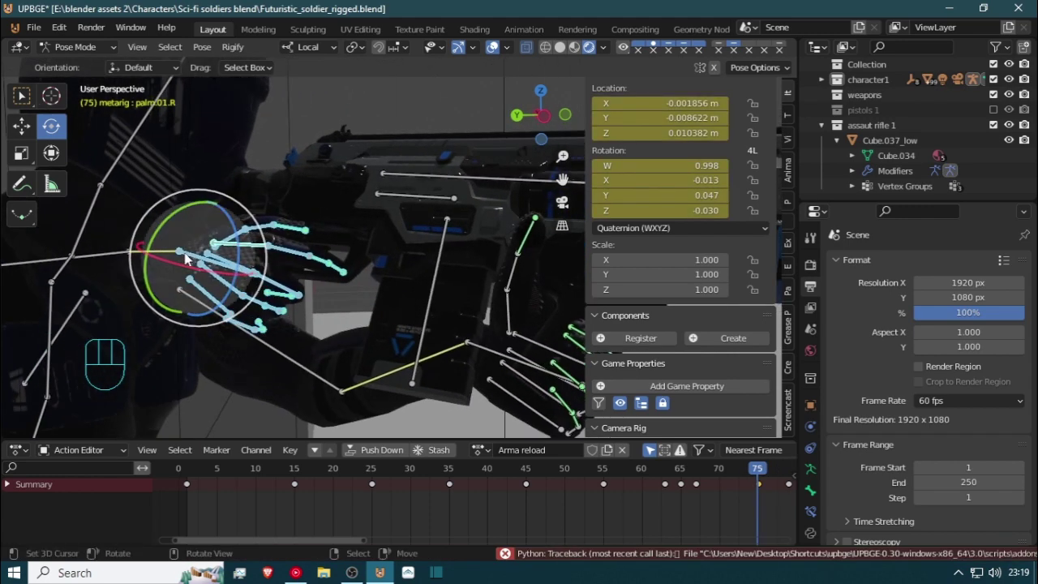
{"action": "key", "text": "c"}
{"action": "middle_click", "coordinate": [169, 254]}
{"action": "right_click", "coordinate": [171, 254]}
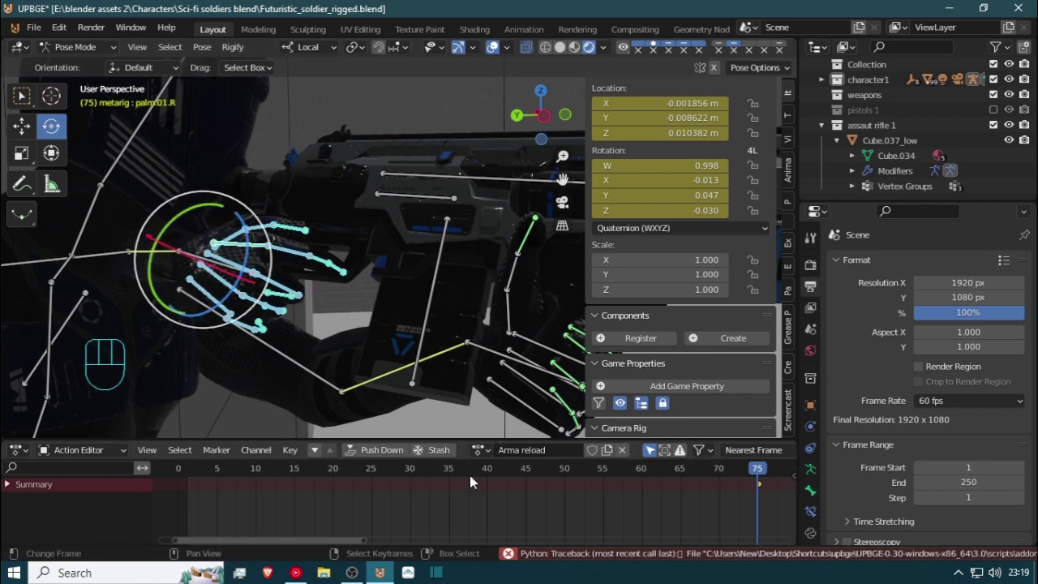
{"action": "scroll", "coordinate": [582, 477], "scroll_direction": "down", "scroll_amount": 4}
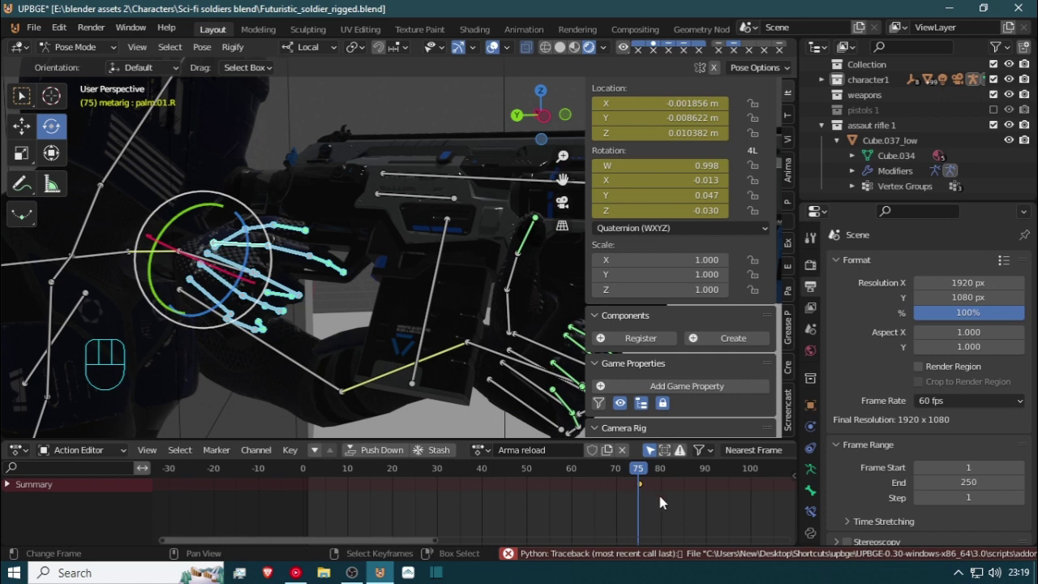
{"action": "middle_click_drag", "start_coordinate": [212, 266], "coordinate": [407, 295]}
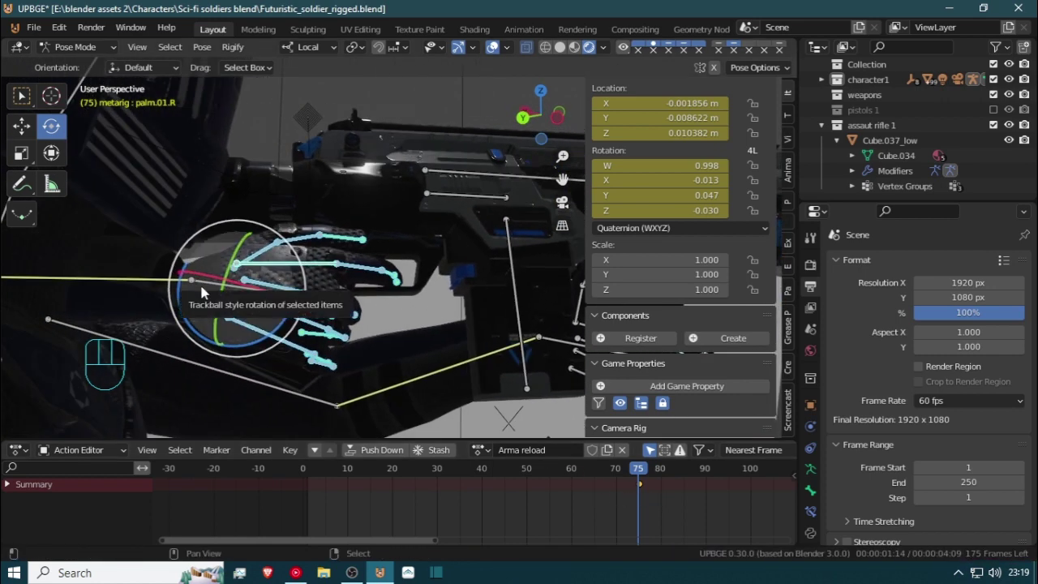
Go to frame 79 and select only the right hand's IK bone
{"action": "left_click", "coordinate": [204, 290]}
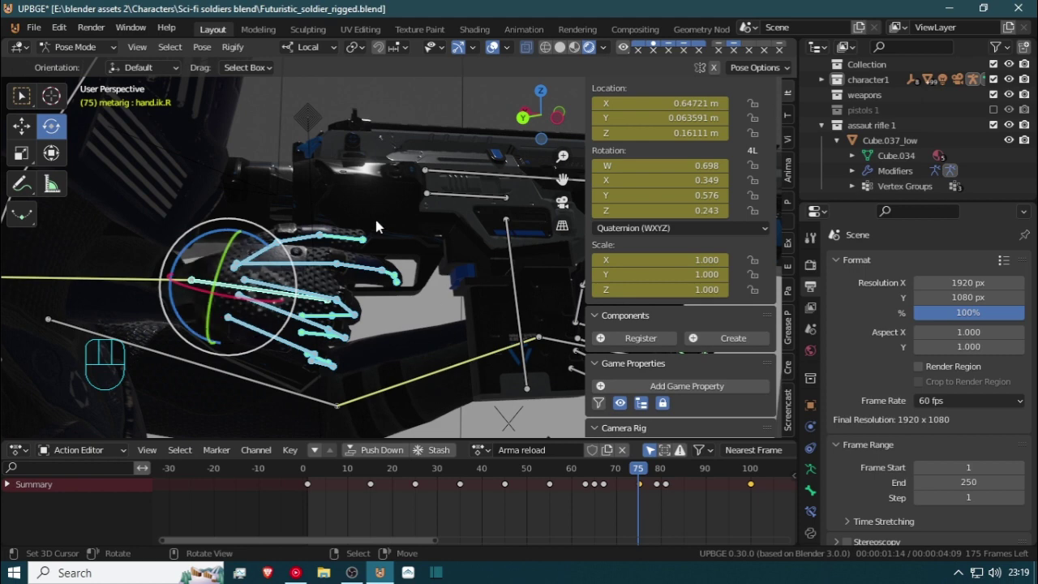
{"action": "key", "text": "KP_0"}
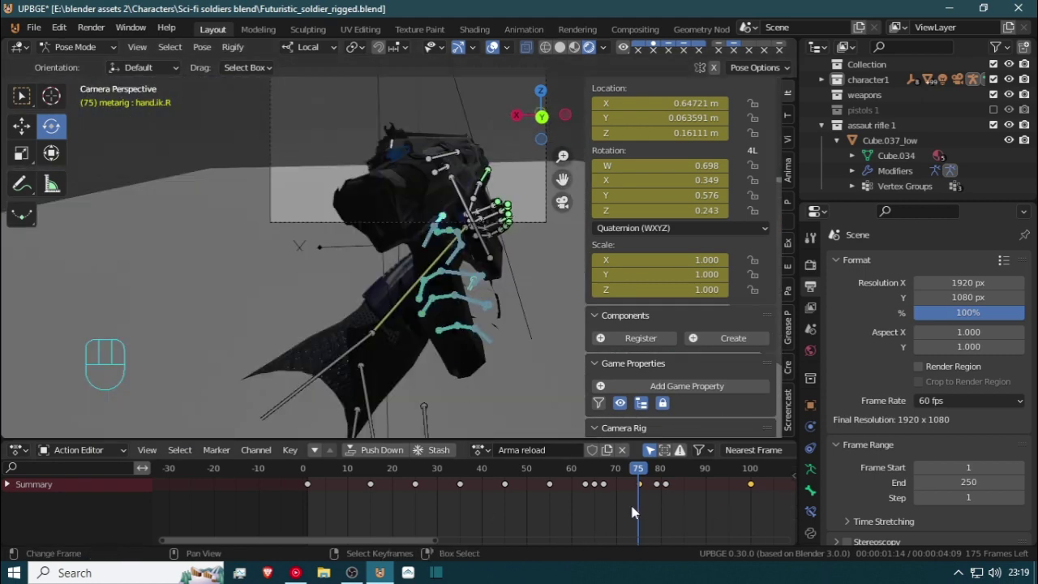
{"action": "left_click_drag", "start_coordinate": [632, 506], "coordinate": [658, 511]}
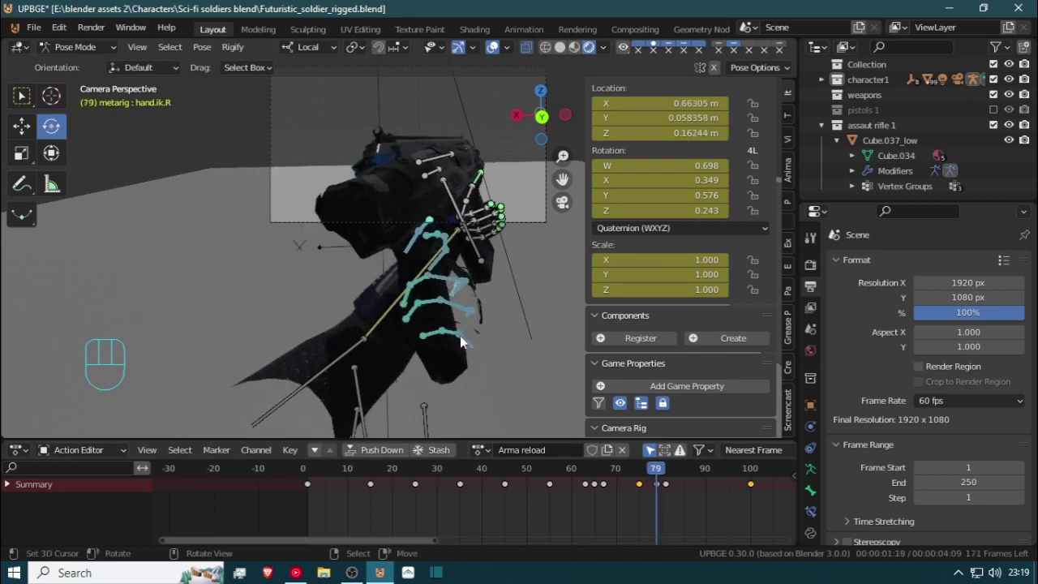
{"action": "scroll", "coordinate": [456, 275], "scroll_direction": "up", "scroll_amount": 2}
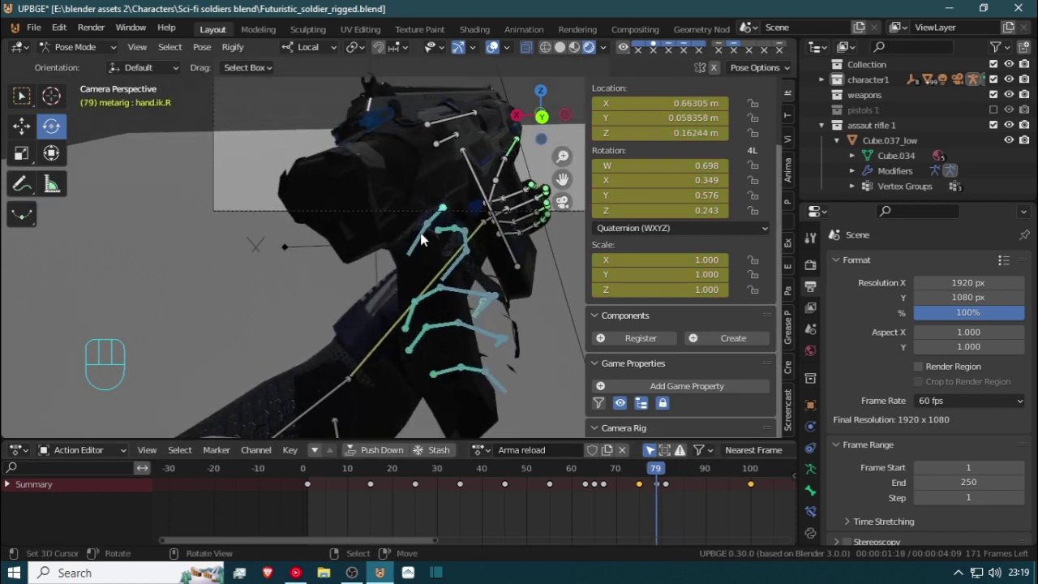
{"action": "middle_click_drag", "start_coordinate": [427, 317], "coordinate": [320, 344]}
{"action": "right_click", "coordinate": [317, 339]}
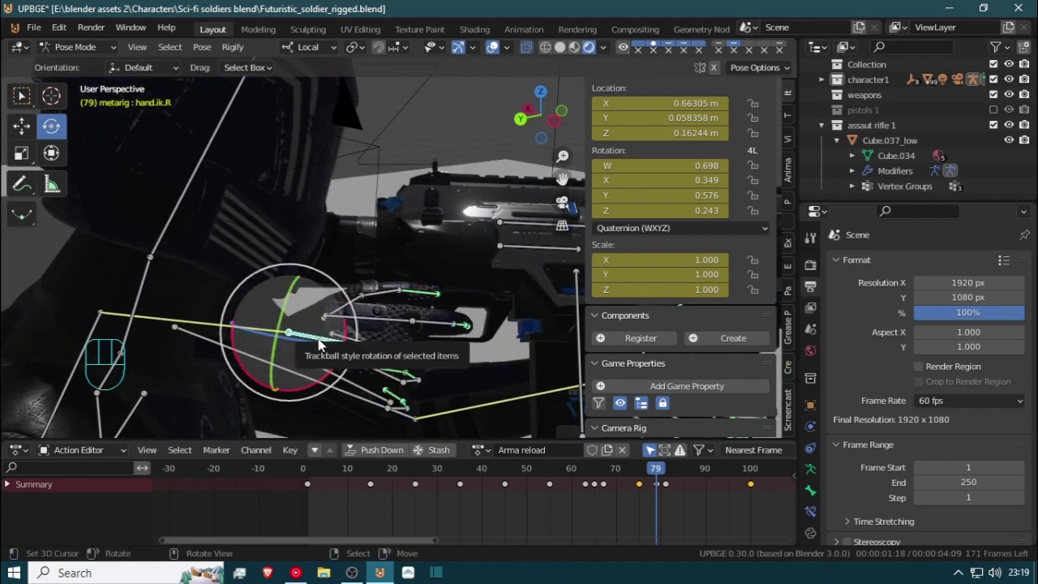
{"action": "mouse_move", "coordinate": [639, 496]}
{"action": "left_mouse_down"}
{"action": "mouse_move", "coordinate": [633, 505]}
{"action": "mouse_move", "coordinate": [641, 494]}
{"action": "mouse_move", "coordinate": [581, 493]}
{"action": "mouse_move", "coordinate": [655, 484]}
{"action": "left_mouse_up"}
Raise the right hand's IK bone off the rear grip to the near side of the rifle and rotate it at frame 79
{"action": "middle_click_drag", "start_coordinate": [516, 330], "coordinate": [535, 308]}
{"action": "key", "text": "g"}
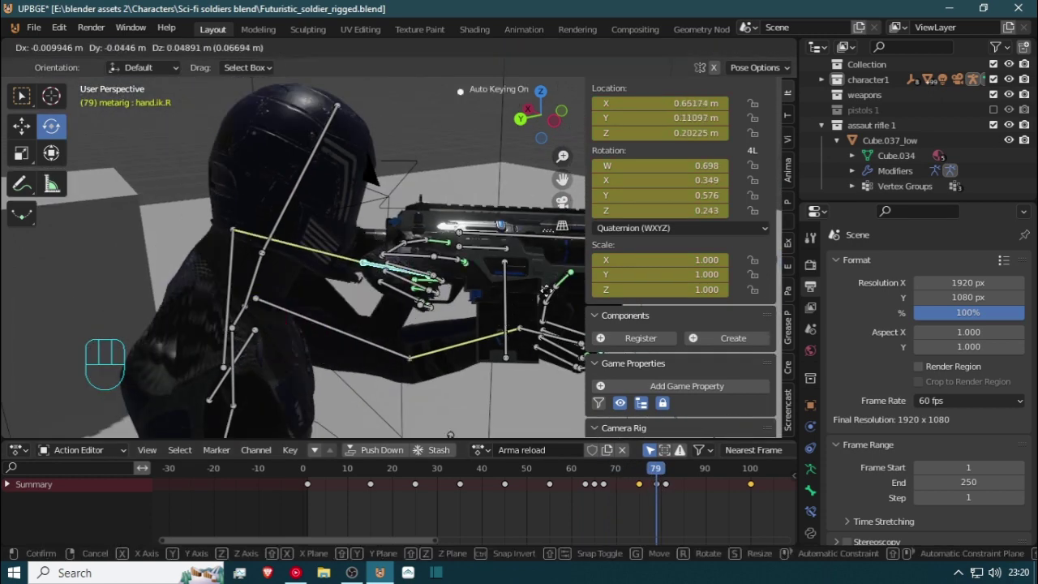
{"action": "left_click", "coordinate": [593, 289]}
{"action": "middle_click_drag", "start_coordinate": [469, 250], "coordinate": [636, 379]}
{"action": "key", "text": "g"}
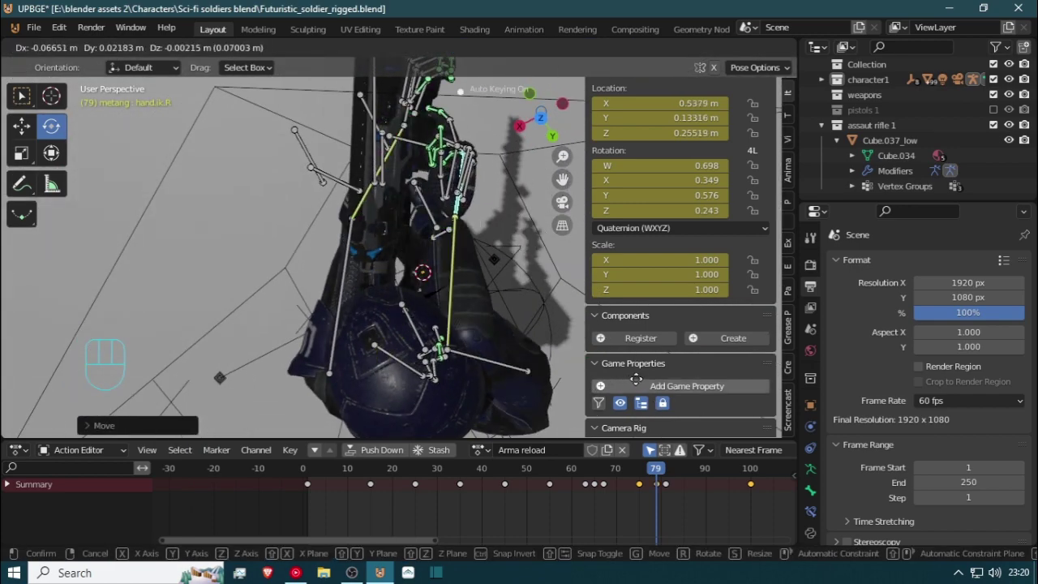
{"action": "left_click", "coordinate": [600, 371]}
{"action": "middle_click_drag", "start_coordinate": [577, 364], "coordinate": [464, 181]}
{"action": "key", "text": "r"}
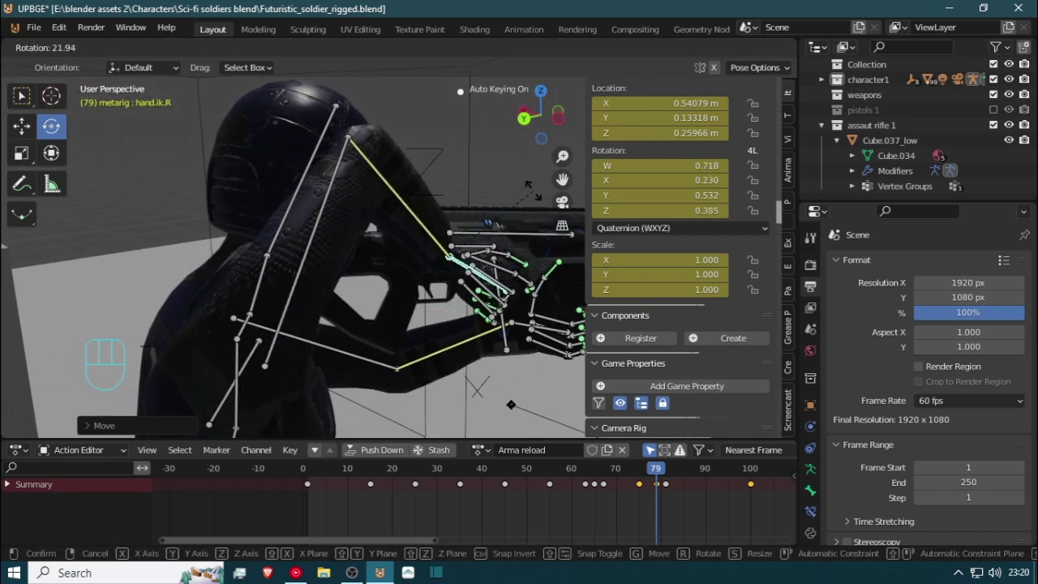
{"action": "left_click", "coordinate": [208, 187]}
Lower the right upper-arm pole target beside the body and keyframe its location, rotation and scale at frame 79
{"action": "middle_click_drag", "start_coordinate": [208, 188], "coordinate": [245, 262]}
{"action": "left_click", "coordinate": [230, 265]}
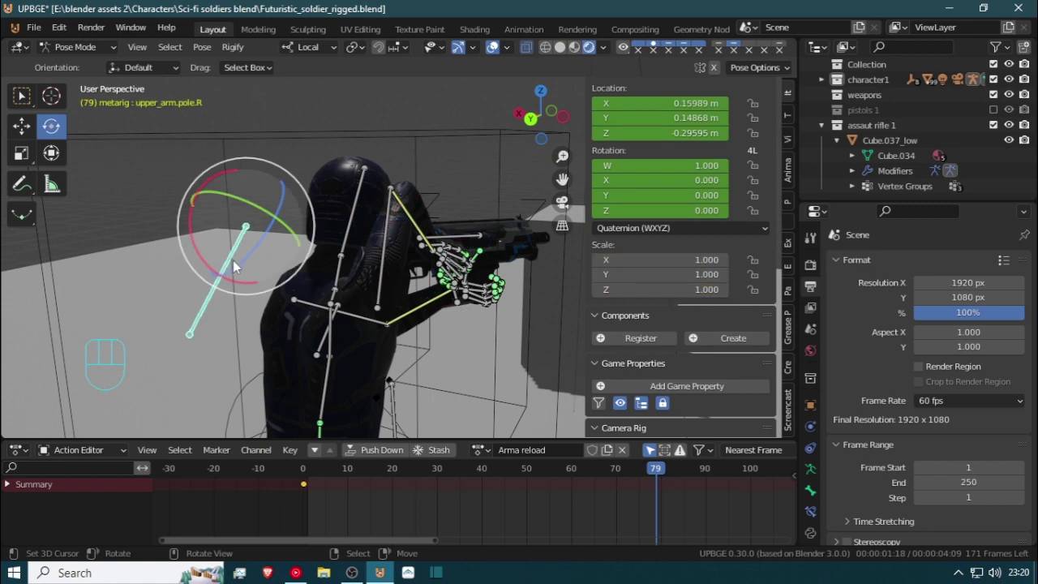
{"action": "key", "text": "g"}
{"action": "left_click", "coordinate": [470, 89]}
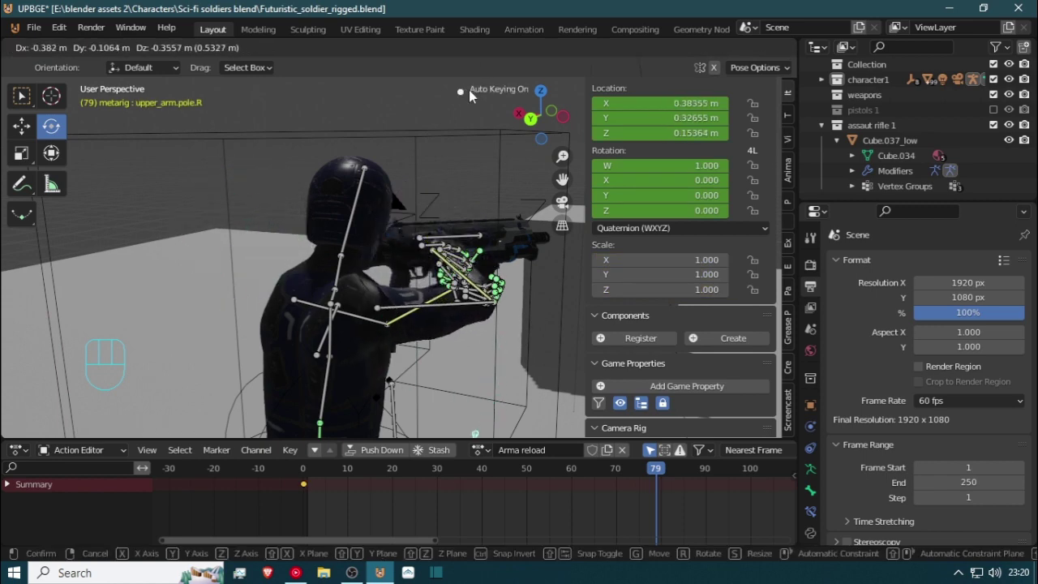
{"action": "key", "text": "i"}
{"action": "scroll", "coordinate": [465, 254], "scroll_direction": "down", "scroll_amount": 2}
{"action": "middle_click_drag", "start_coordinate": [465, 254], "coordinate": [486, 251]}
{"action": "key", "text": "g"}
{"action": "left_click", "coordinate": [493, 261]}
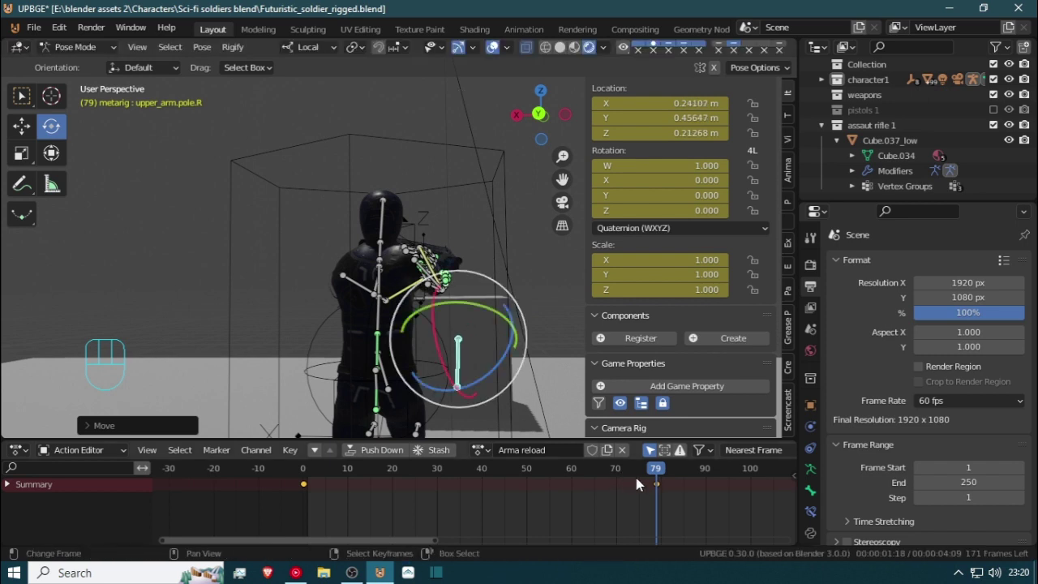
Duplicate the right upper-arm pole target's frame 0 keyframe to frame 51 and return to frame 79
{"action": "key", "text": "g"}
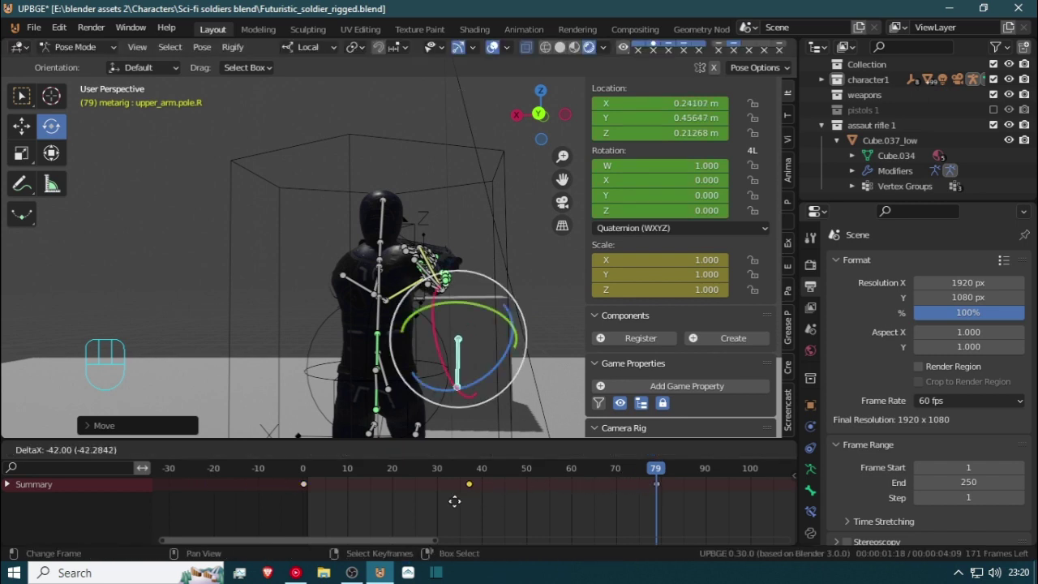
{"action": "key", "text": "Escape"}
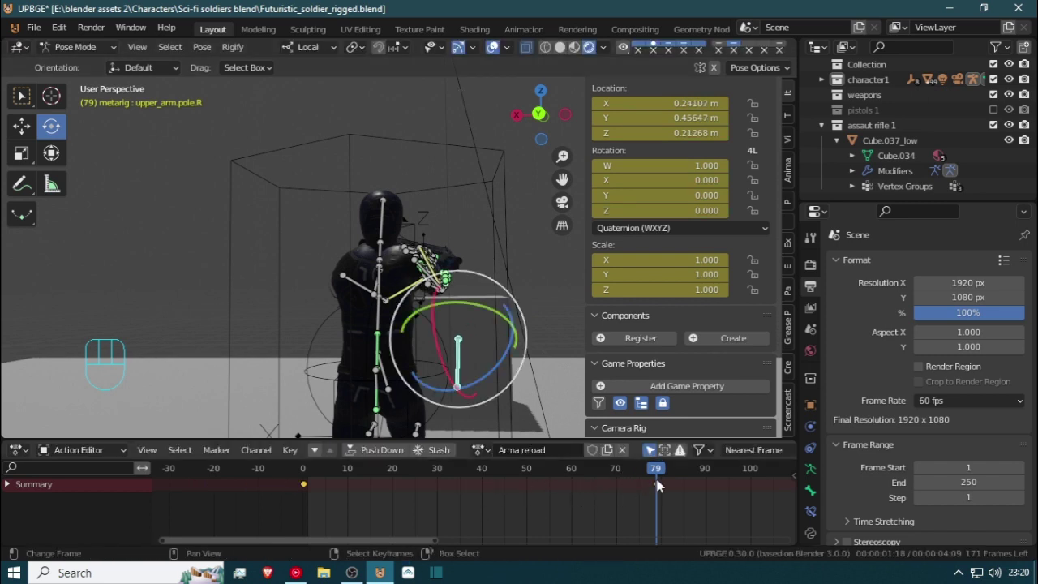
{"action": "key", "text": "shift+d"}
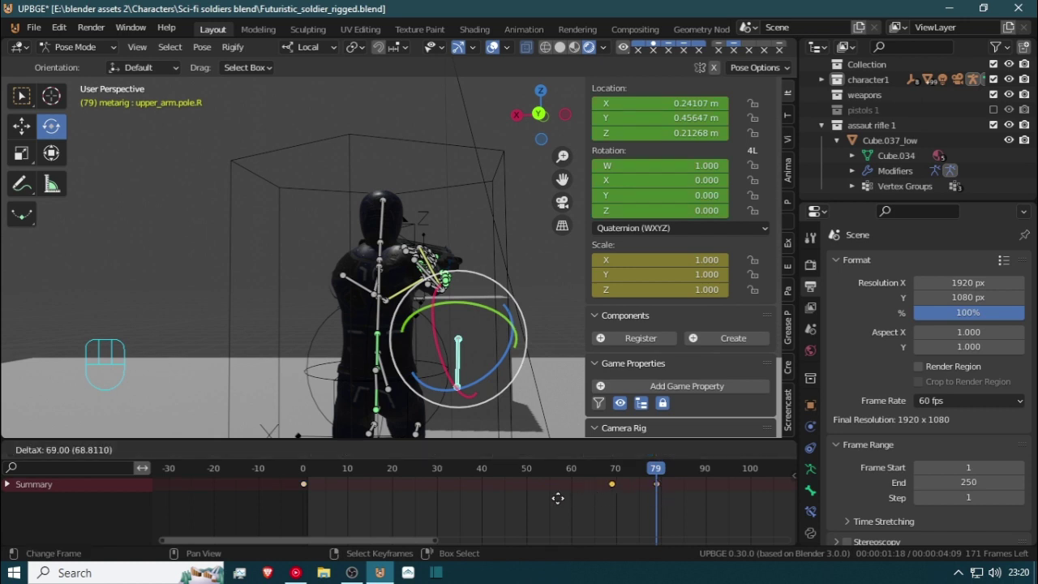
{"action": "left_click", "coordinate": [526, 502]}
{"action": "left_click_drag", "start_coordinate": [616, 491], "coordinate": [656, 488]}
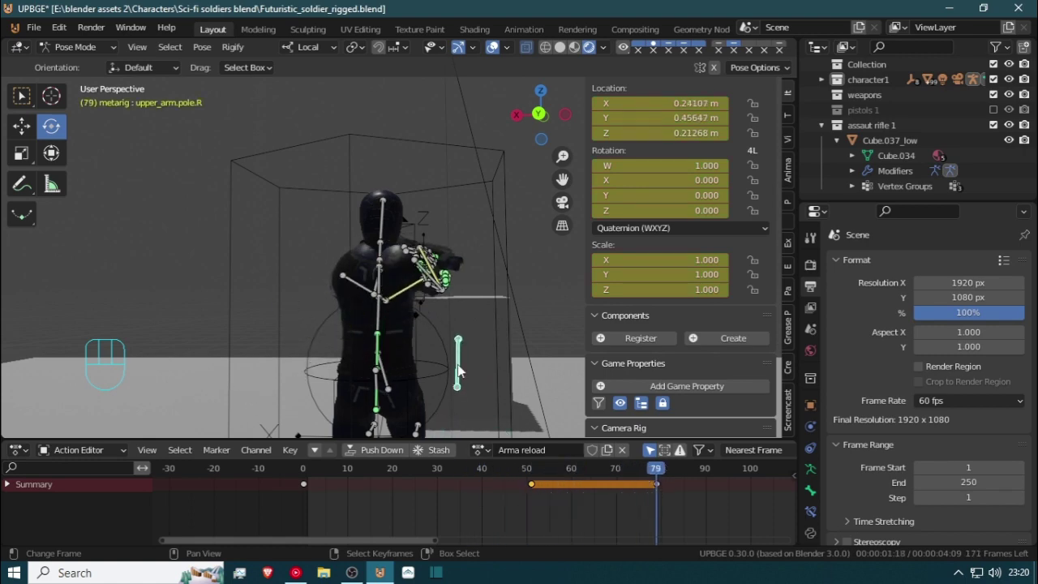
Rotate the right hand's IK bone at frame 79 so the hand lies along the rifle's side
{"action": "middle_click_drag", "start_coordinate": [397, 304], "coordinate": [272, 312]}
{"action": "scroll", "coordinate": [290, 298], "scroll_direction": "up", "scroll_amount": 5}
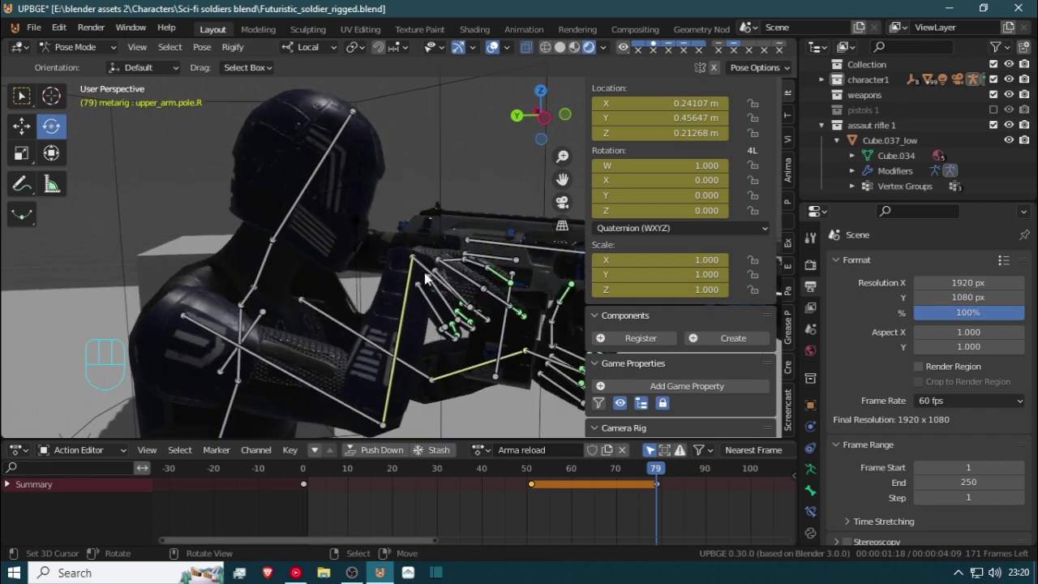
{"action": "right_click", "coordinate": [432, 292]}
{"action": "middle_click_drag", "start_coordinate": [426, 326], "coordinate": [376, 328], "text": "shift"}
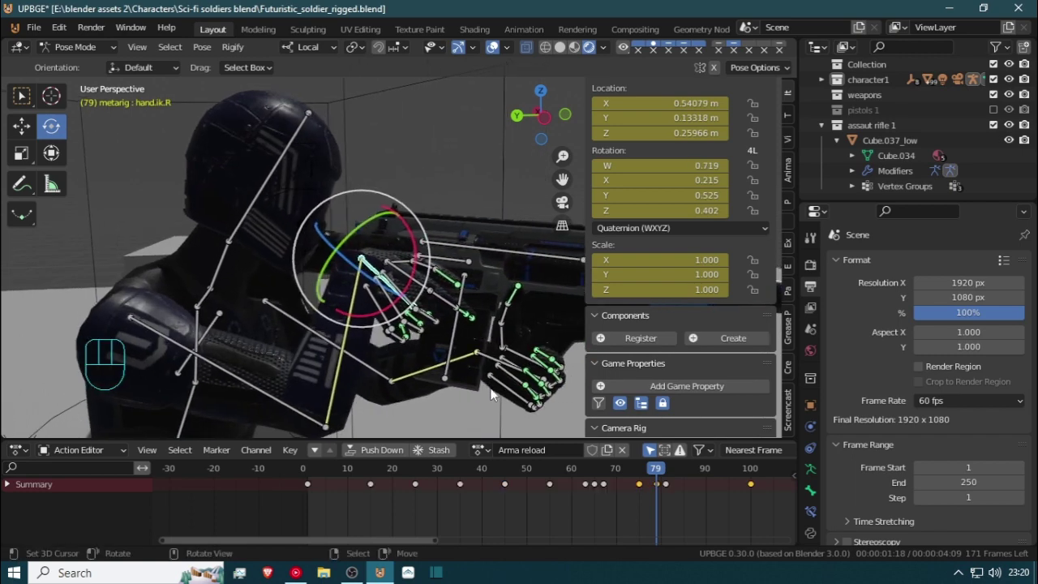
{"action": "key", "text": "r"}
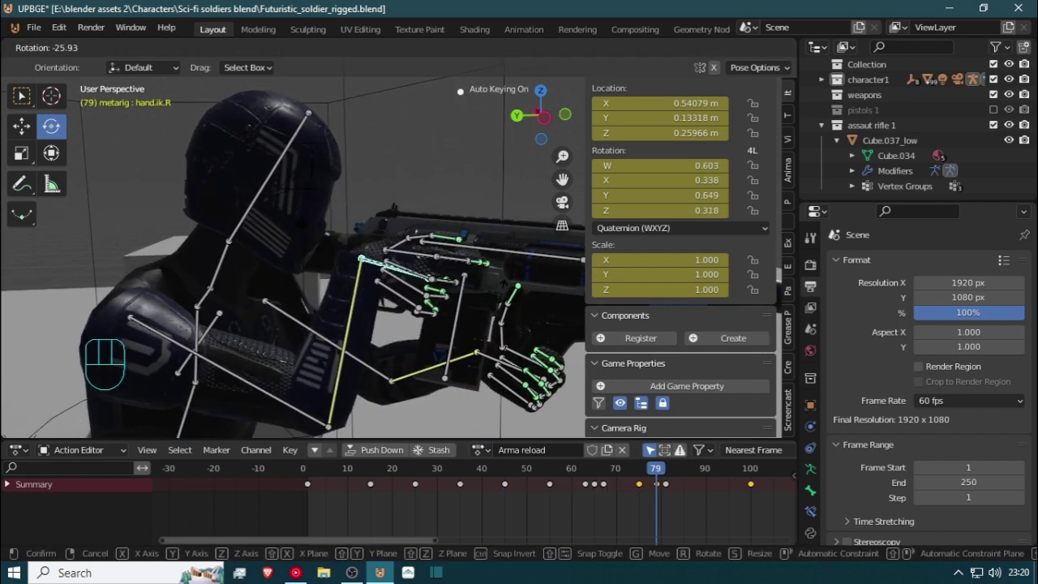
{"action": "left_click", "coordinate": [459, 261]}
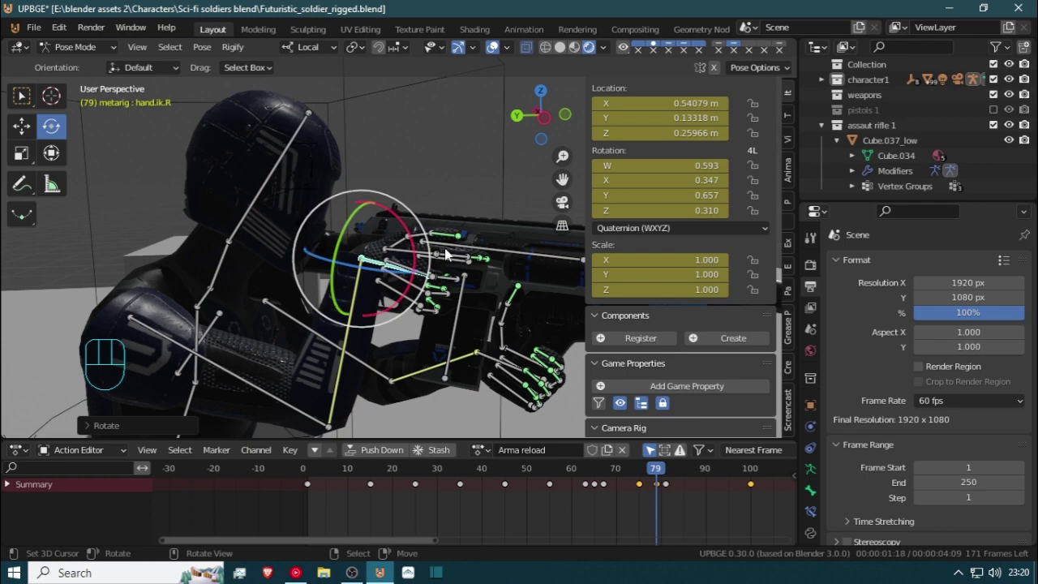
Move the right hand's IK bone closer against the side of the rifle at frame 79
{"action": "scroll", "coordinate": [445, 259], "scroll_direction": "up", "scroll_amount": 6}
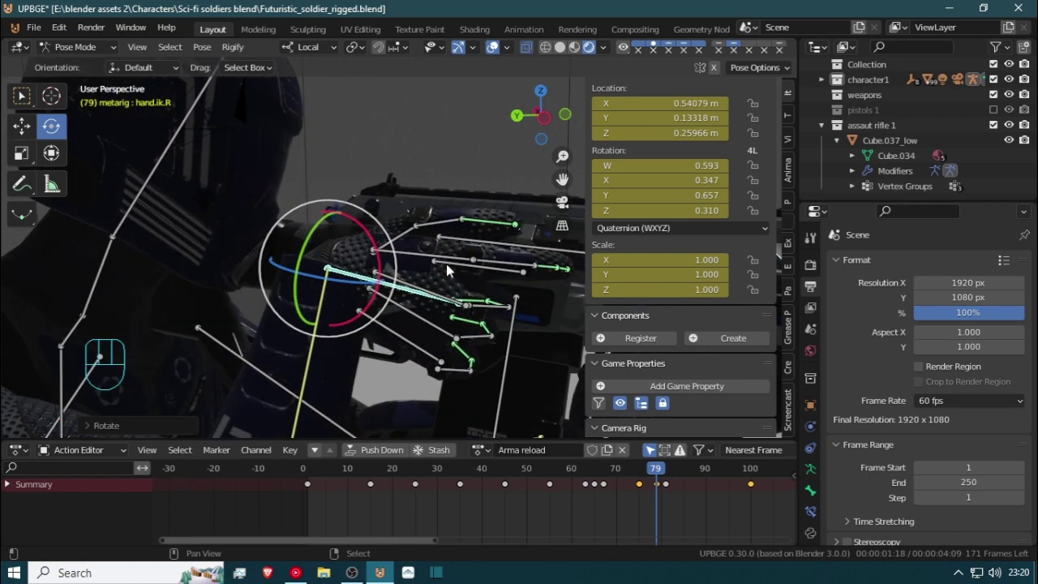
{"action": "middle_click_drag", "start_coordinate": [259, 294], "coordinate": [401, 360]}
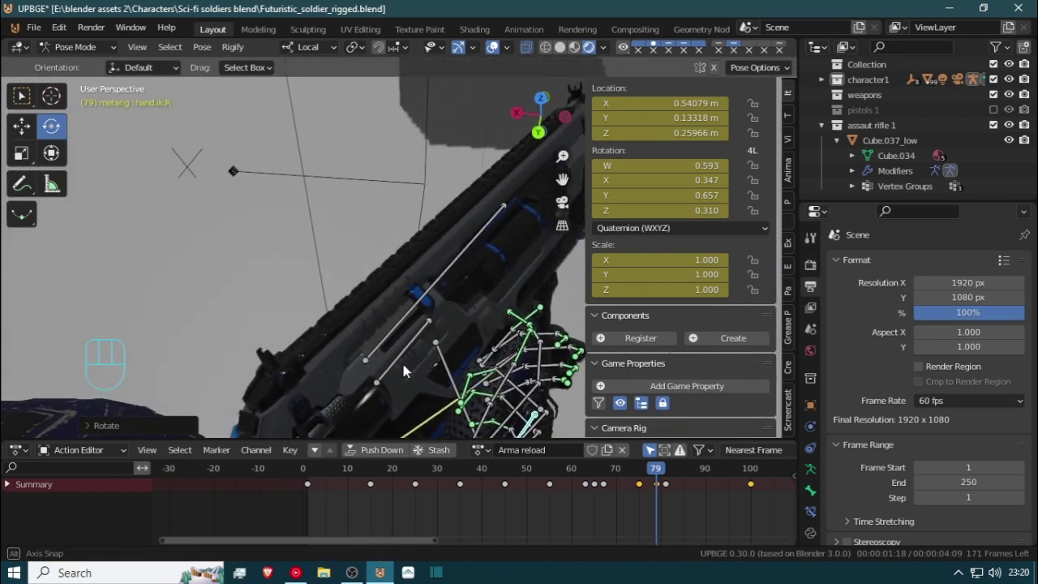
{"action": "key", "text": "g"}
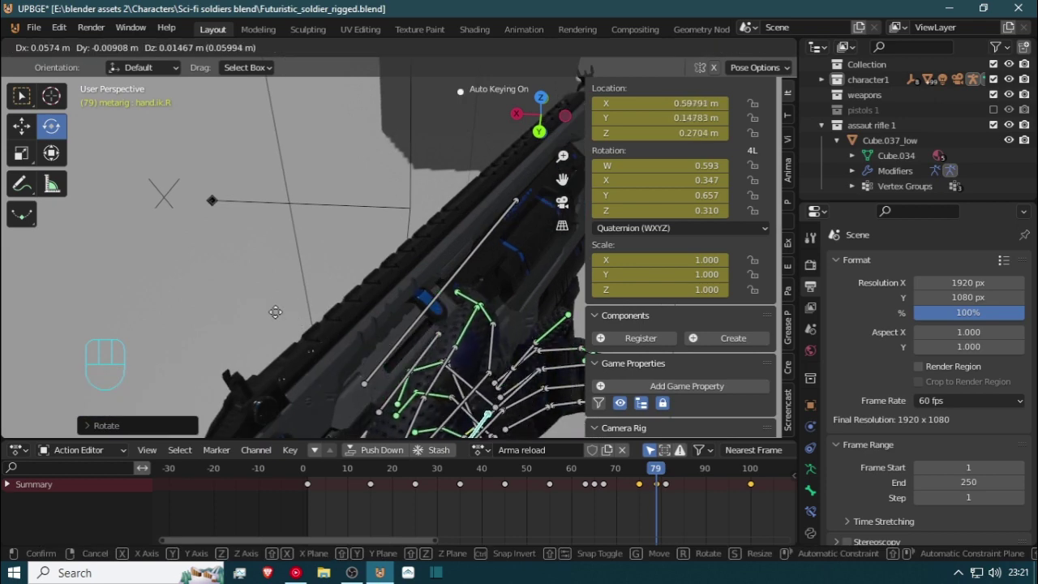
{"action": "left_click", "coordinate": [263, 310]}
Select the base bones of the right pinky, ring and middle fingers and clear their rotation at frame 79
{"action": "key", "text": "shift+grave"}
{"action": "key", "text": "d"}
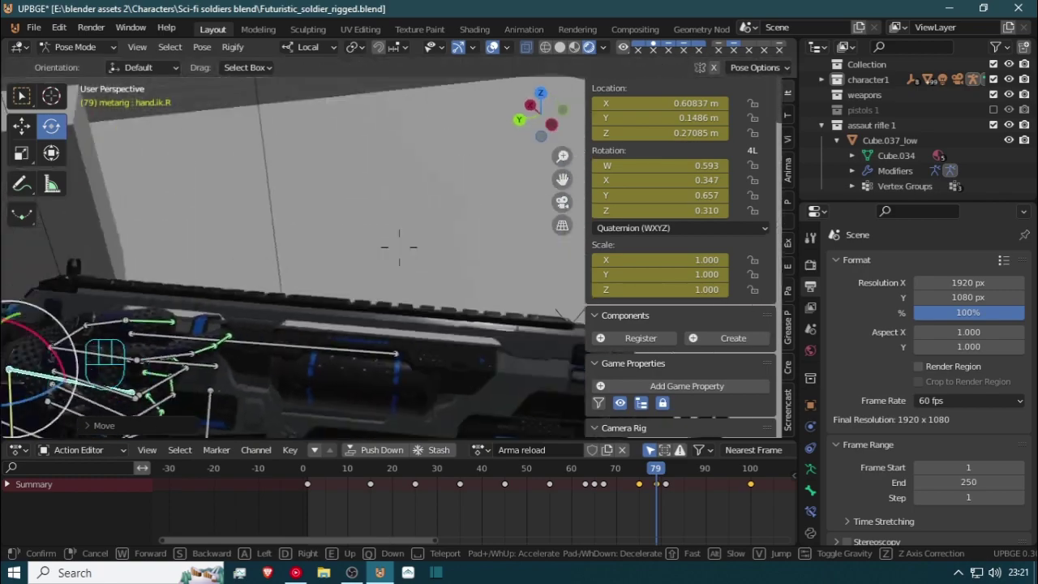
{"action": "key", "text": "d"}
{"action": "key", "text": "e"}
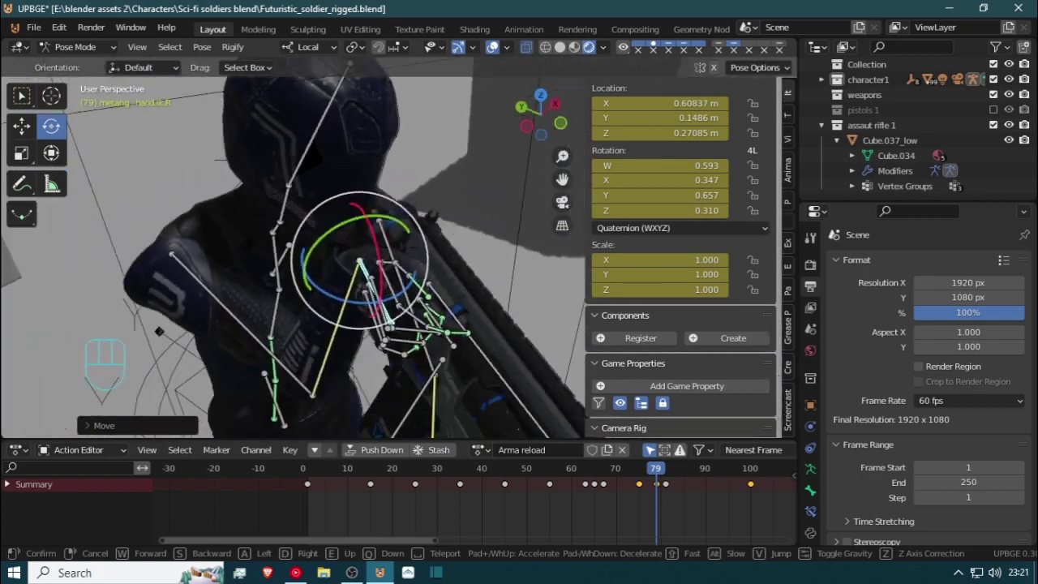
{"action": "key", "text": "a"}
{"action": "key", "text": "w"}
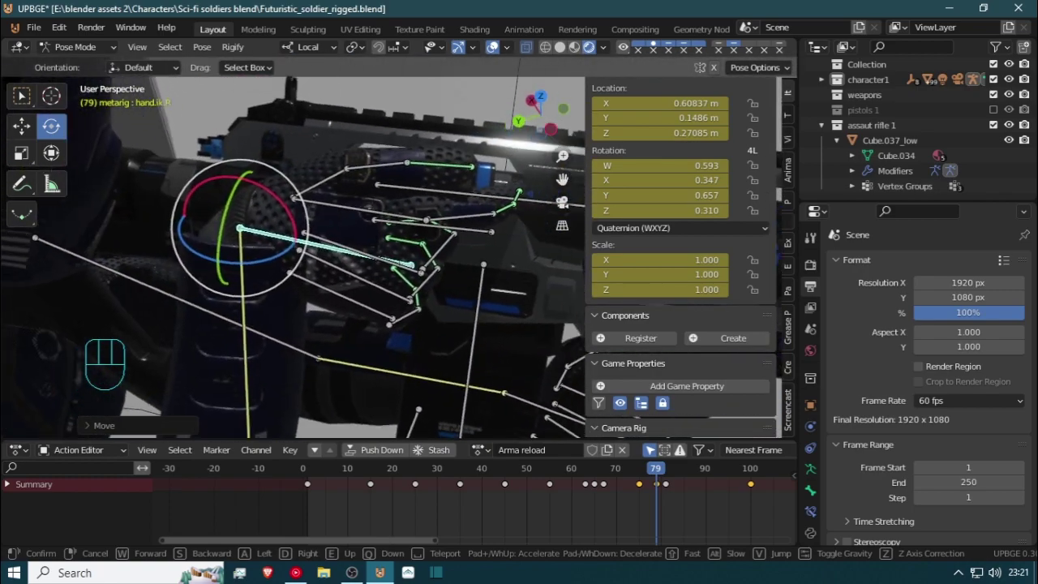
{"action": "left_click", "coordinate": [400, 253]}
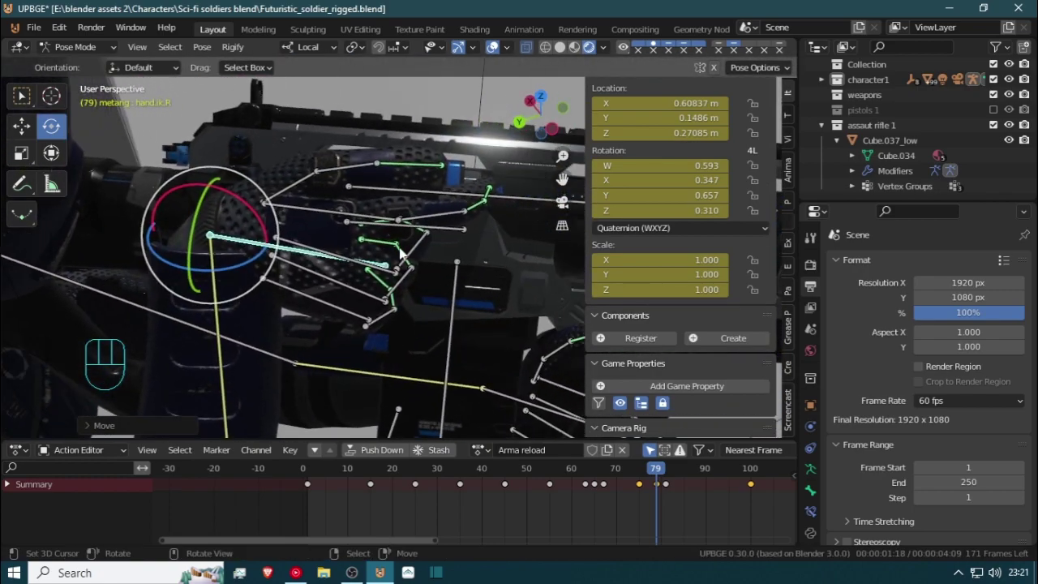
{"action": "left_click", "coordinate": [379, 322]}
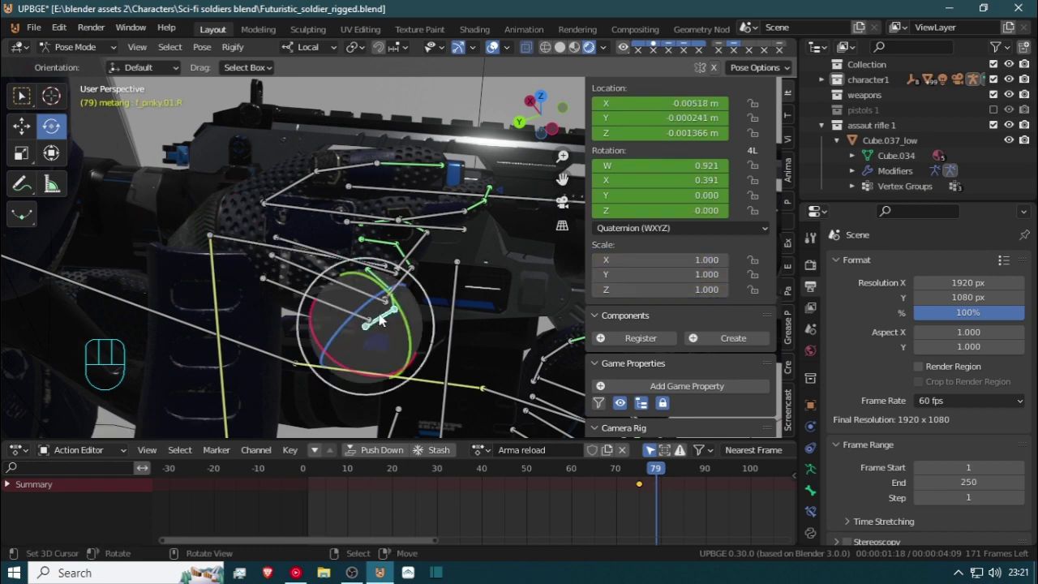
{"action": "middle_click_drag", "start_coordinate": [389, 297], "coordinate": [369, 235]}
{"action": "left_click", "coordinate": [300, 220]}
{"action": "left_click", "coordinate": [366, 237]}
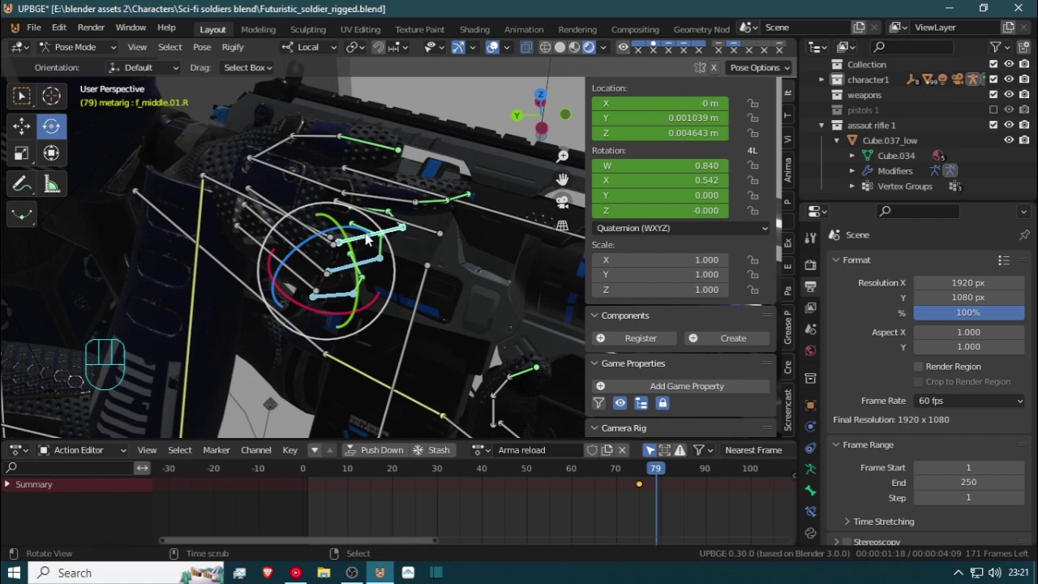
{"action": "key", "text": "alt+r"}
Slide the right hand's IK bone backward along its local Y axis at frame 79
{"action": "middle_click_drag", "start_coordinate": [369, 235], "coordinate": [217, 253]}
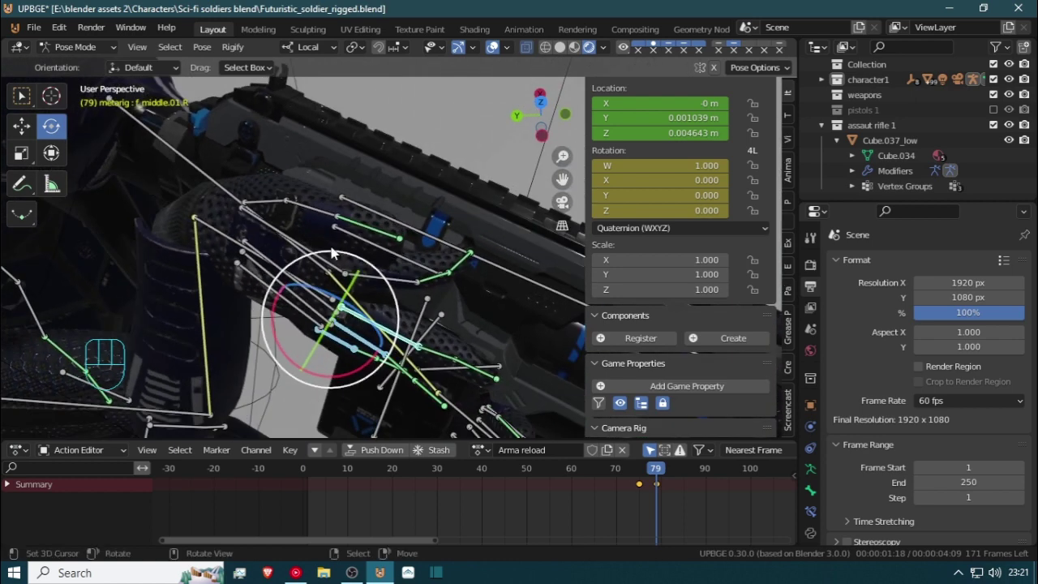
{"action": "left_click", "coordinate": [214, 242]}
{"action": "key", "text": "g"}
{"action": "key", "text": "y"}
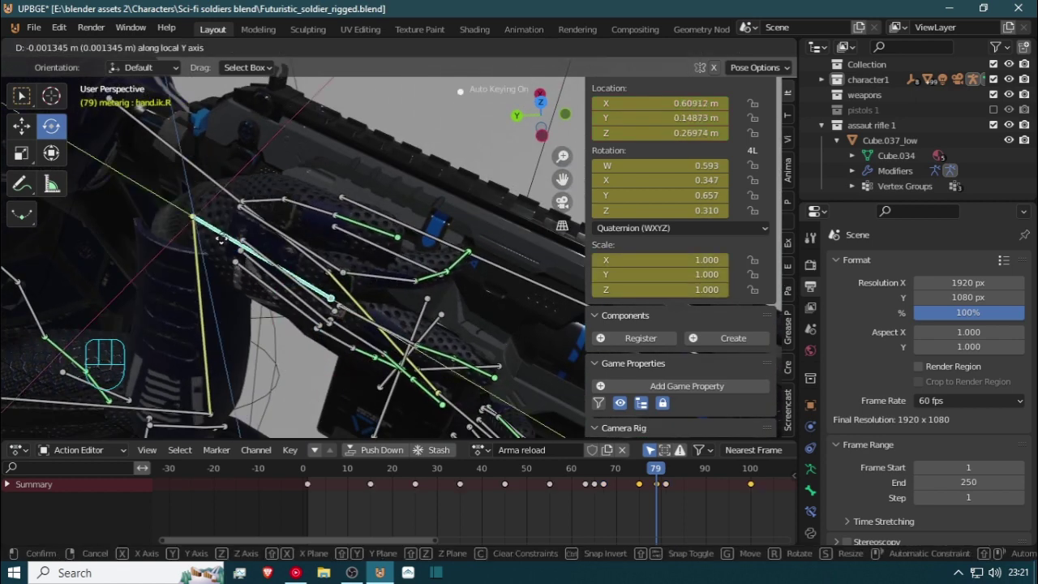
{"action": "left_click", "coordinate": [212, 236]}
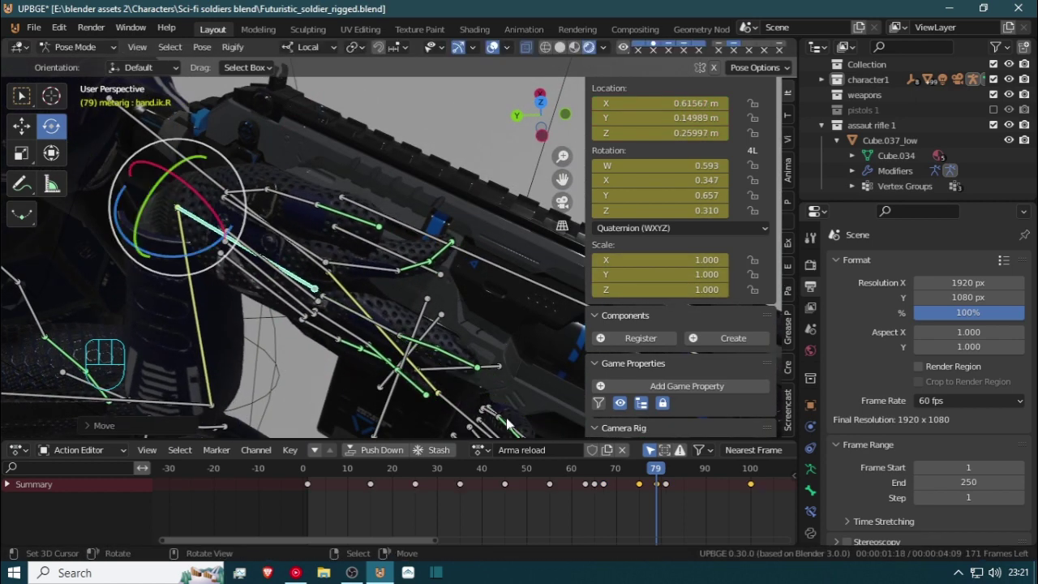
Try to duplicate the right hand IK bone's selected keyframes around frame 79
{"action": "mouse_move", "coordinate": [657, 511]}
{"action": "left_mouse_down"}
{"action": "mouse_move", "coordinate": [622, 505]}
{"action": "mouse_move", "coordinate": [665, 498]}
{"action": "mouse_move", "coordinate": [655, 499]}
{"action": "left_mouse_up"}
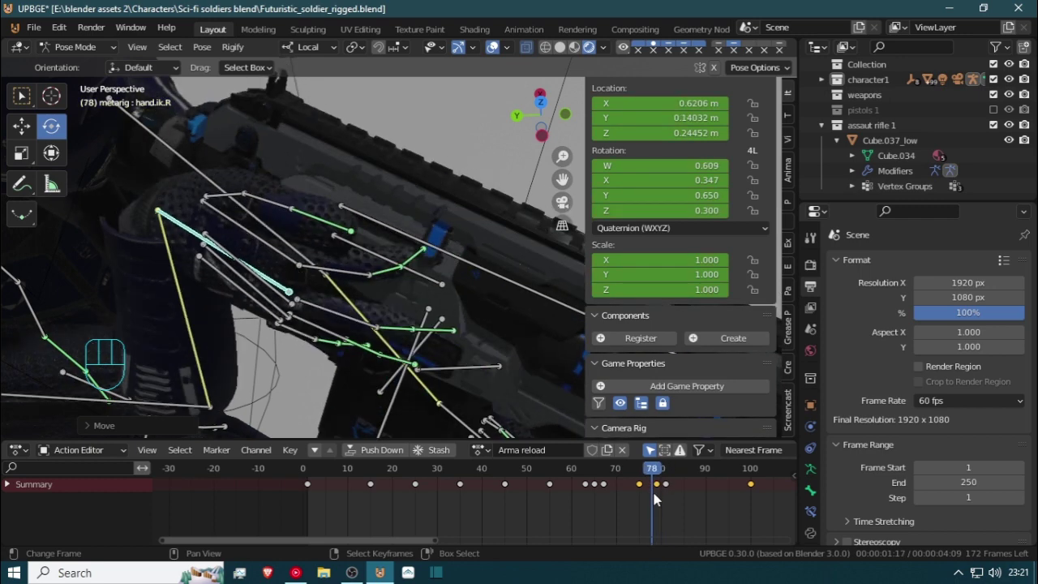
{"action": "left_click", "coordinate": [656, 498]}
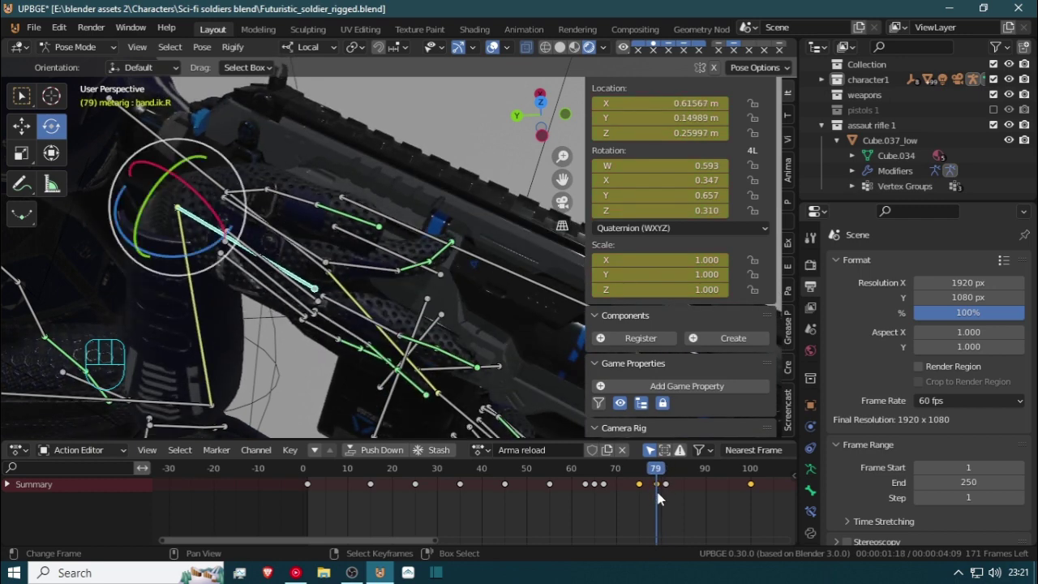
{"action": "key", "text": "shift+d"}
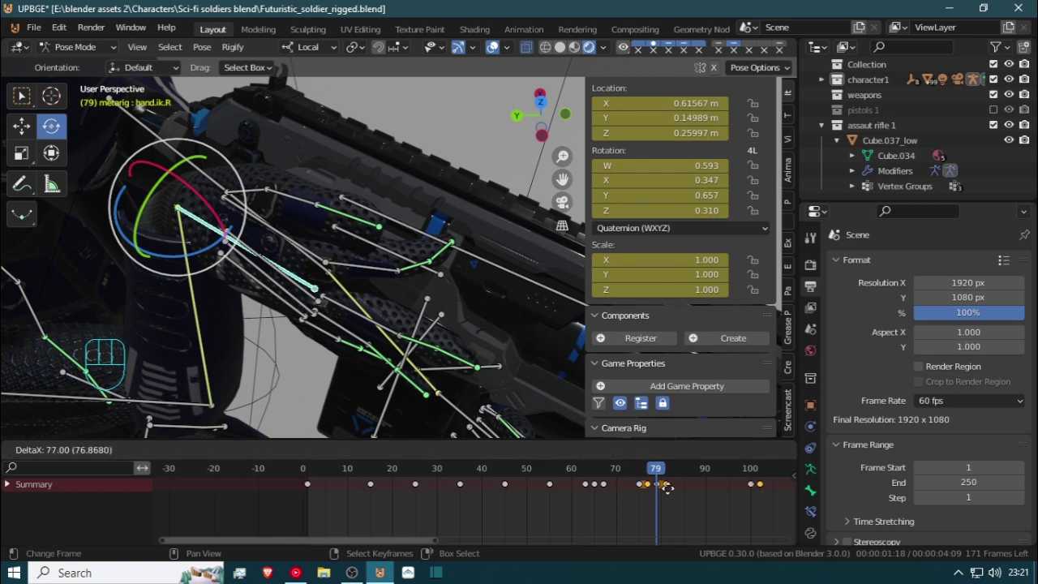
{"action": "left_click", "coordinate": [661, 488]}
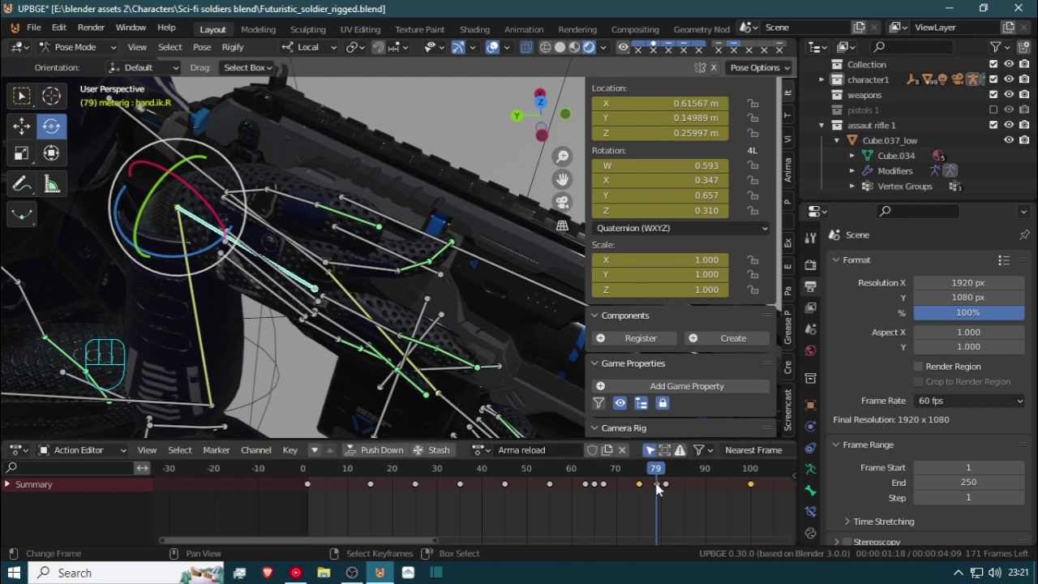
Duplicate the right hand IK bone's frame 79 keyframe to frame 81 and go to frame 81
{"action": "key", "text": "shift+d"}
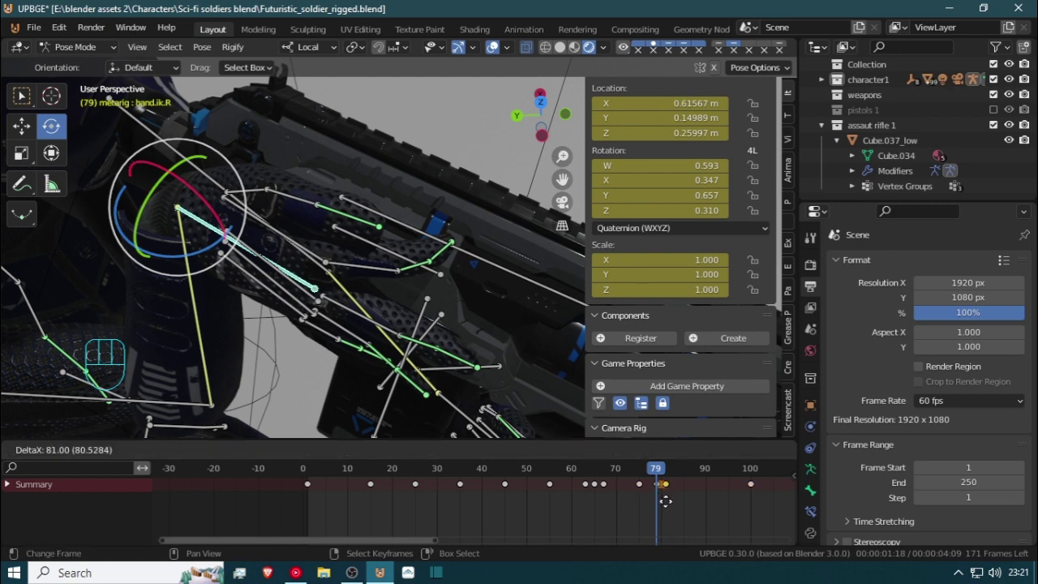
{"action": "left_click", "coordinate": [664, 497]}
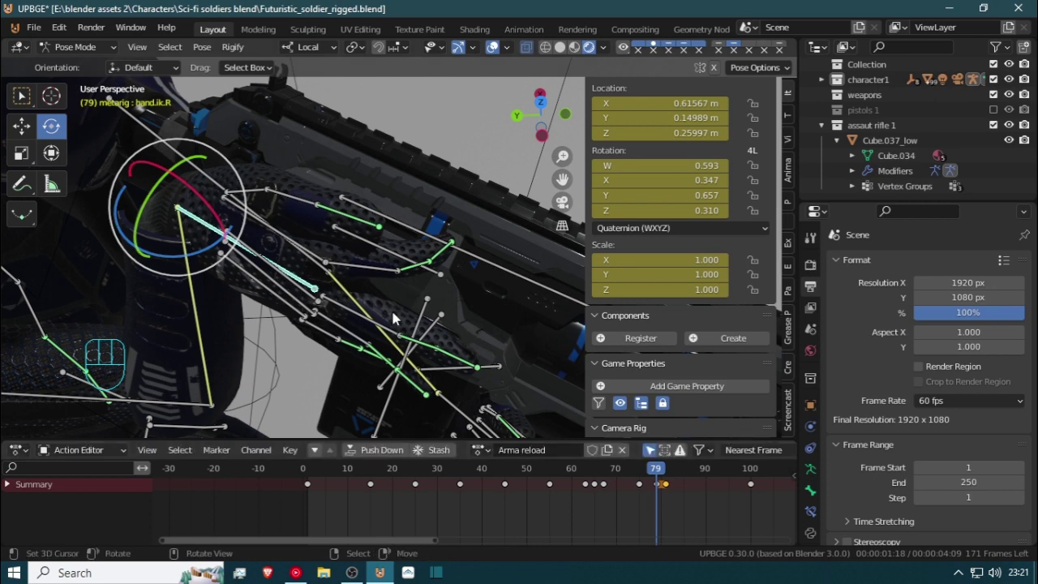
{"action": "left_click_drag", "start_coordinate": [660, 522], "coordinate": [666, 521]}
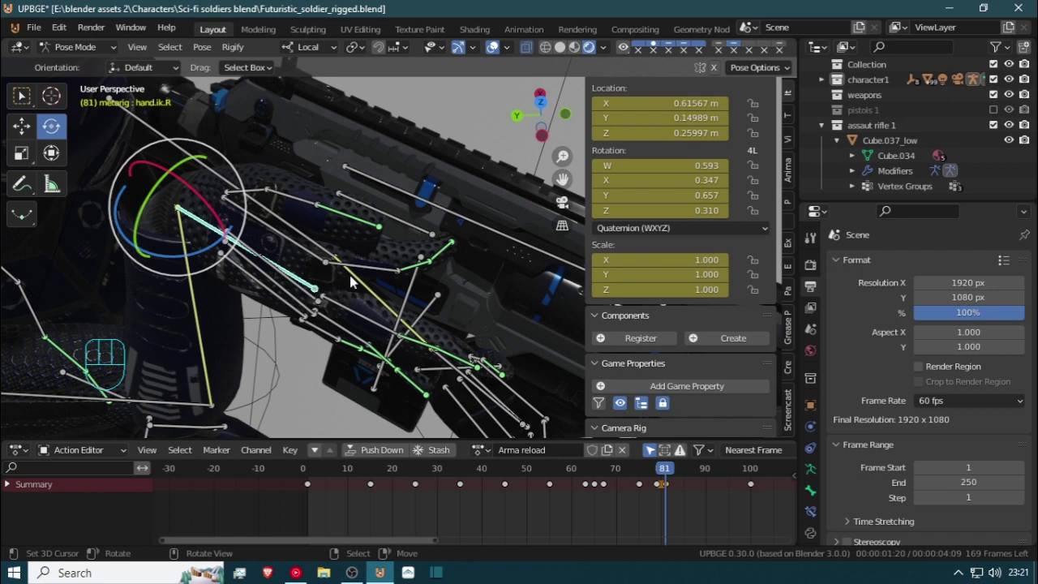
Add the rifle's slide bone to the selection and pull it back with the right hand IK bone about 0.061 m along local Y at frame 81
{"action": "left_click", "coordinate": [400, 219], "text": "shift"}
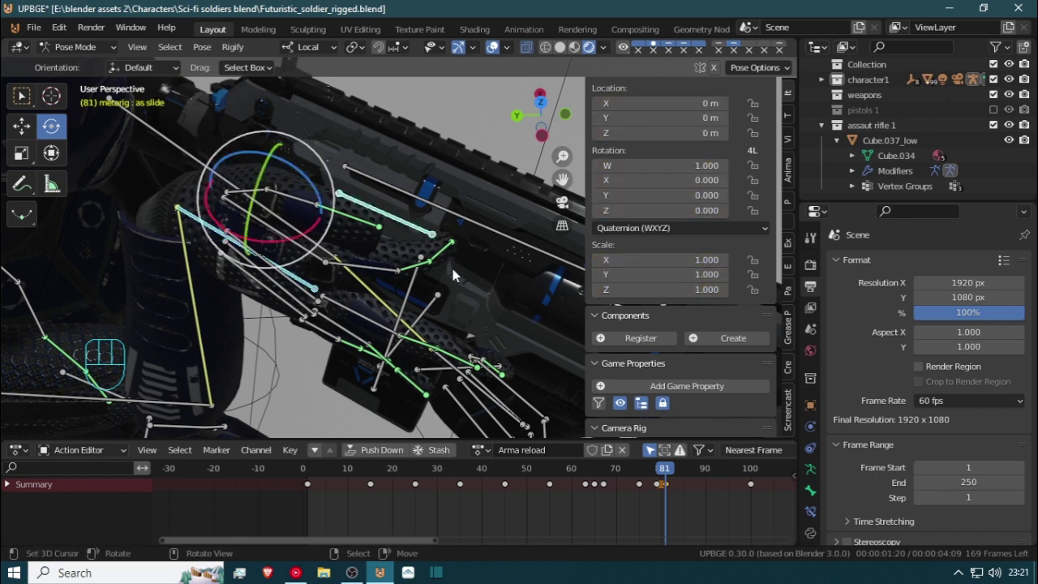
{"action": "key", "text": "g"}
{"action": "key", "text": "y"}
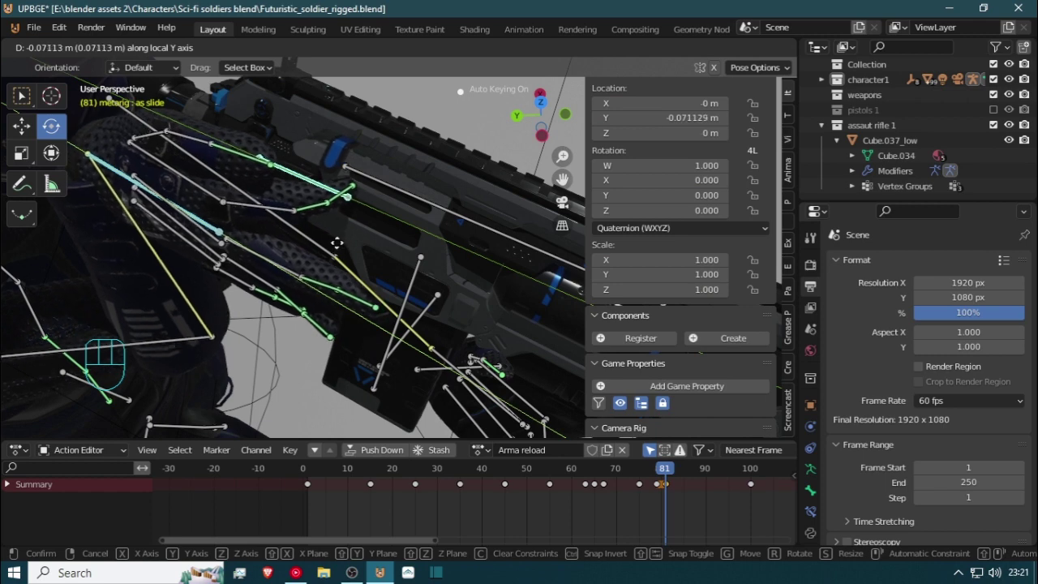
{"action": "left_click", "coordinate": [351, 248]}
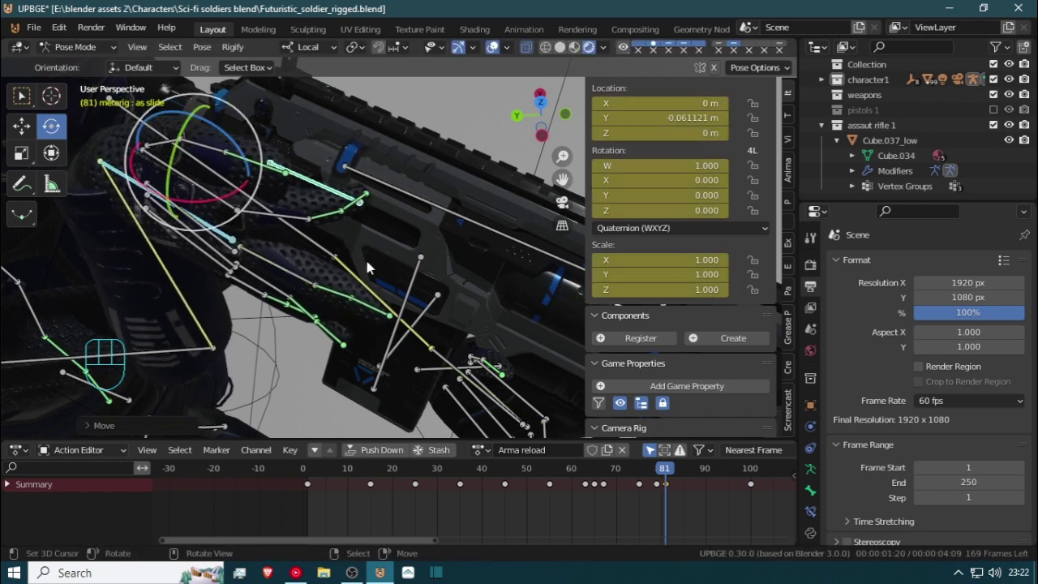
{"action": "mouse_move", "coordinate": [666, 486]}
{"action": "left_mouse_down"}
{"action": "mouse_move", "coordinate": [653, 483]}
{"action": "mouse_move", "coordinate": [666, 482]}
{"action": "left_mouse_up"}
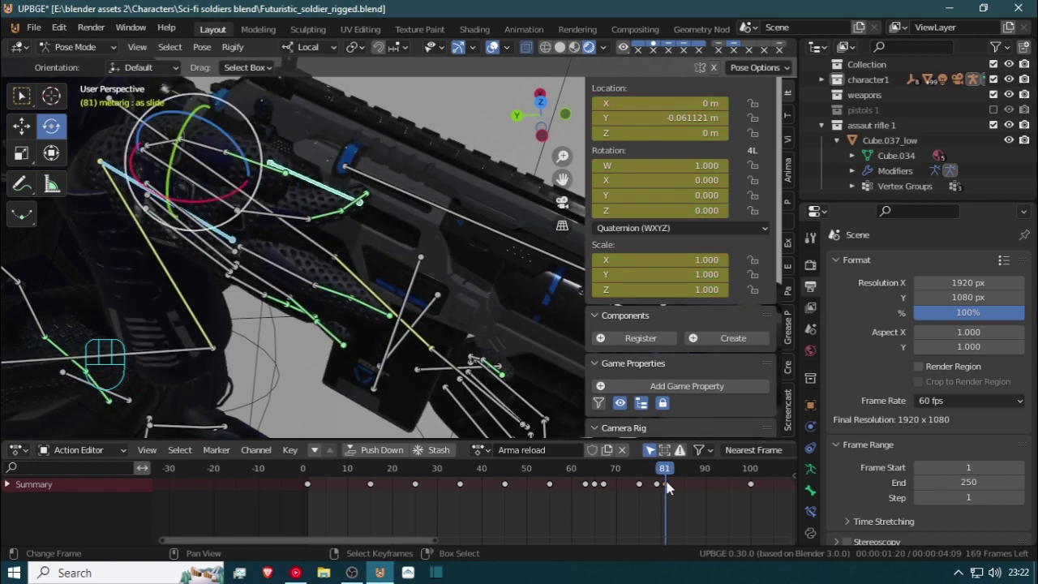
Select only the rifle's slide bone and clear its location at frame 77, checking its motion up to frame 81
{"action": "left_click", "coordinate": [339, 201]}
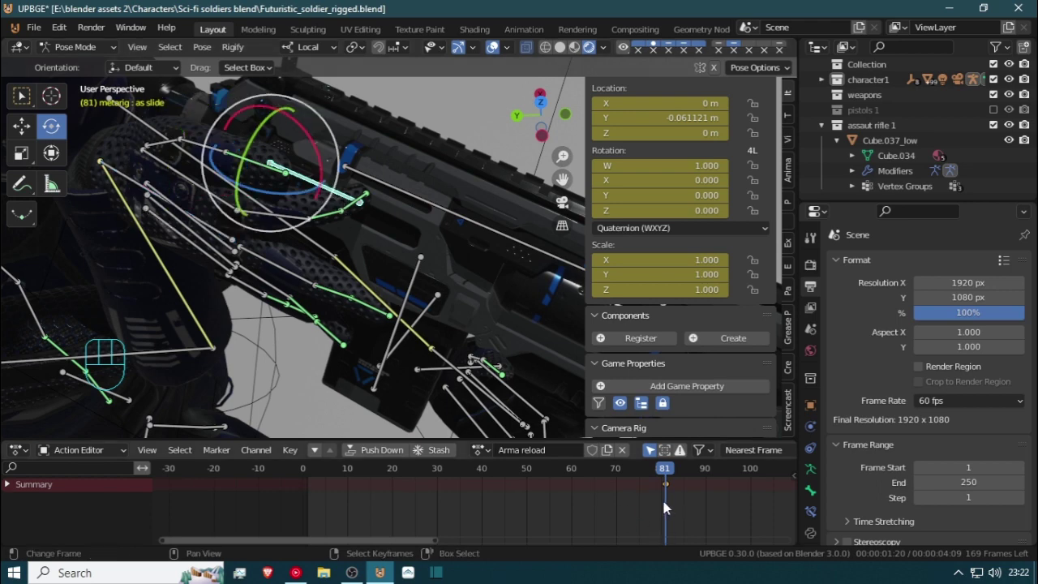
{"action": "left_click_drag", "start_coordinate": [663, 503], "coordinate": [646, 505]}
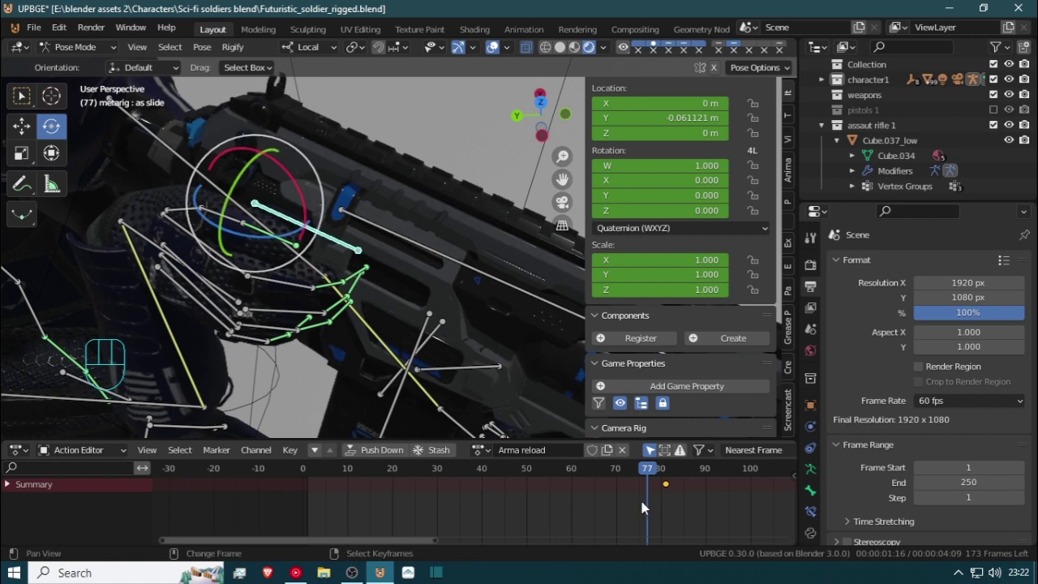
{"action": "key", "text": "alt+g"}
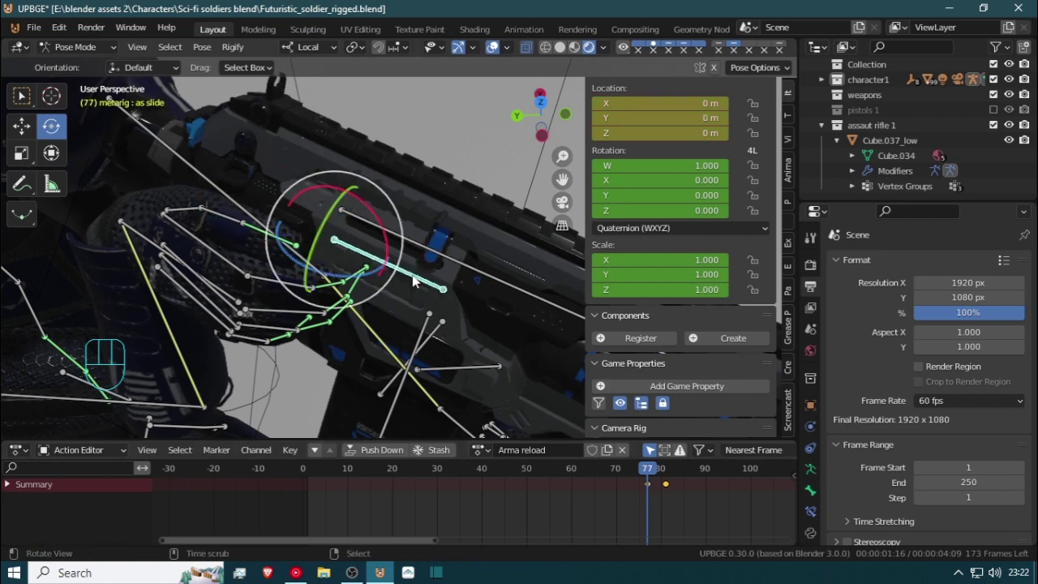
{"action": "mouse_move", "coordinate": [653, 503]}
{"action": "left_mouse_down"}
{"action": "mouse_move", "coordinate": [615, 507]}
{"action": "mouse_move", "coordinate": [680, 496]}
{"action": "mouse_move", "coordinate": [667, 498]}
{"action": "left_mouse_up"}
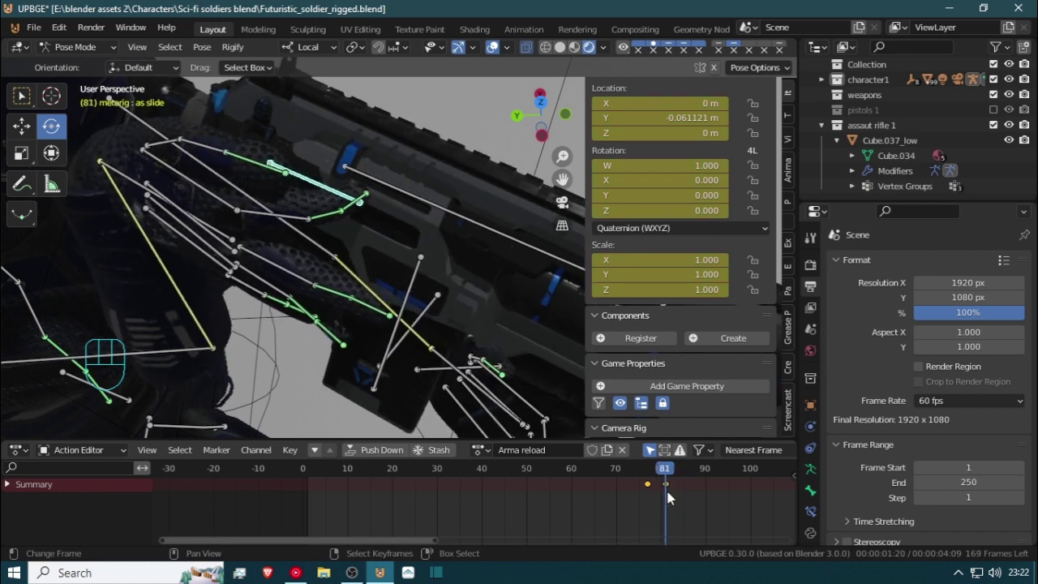
{"action": "left_click", "coordinate": [395, 194]}
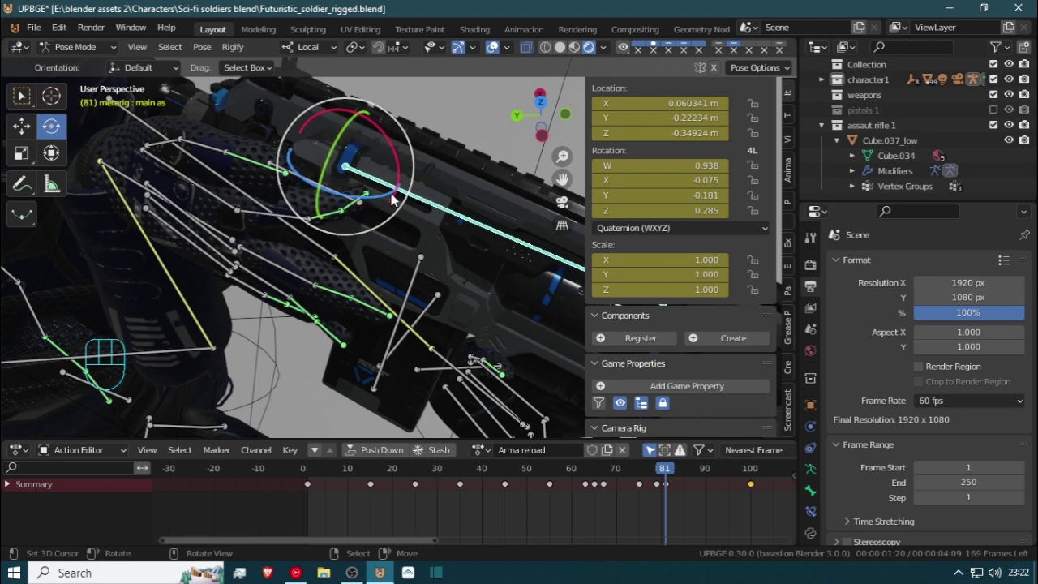
{"action": "key", "text": "g"}
{"action": "right_click", "coordinate": [408, 199]}
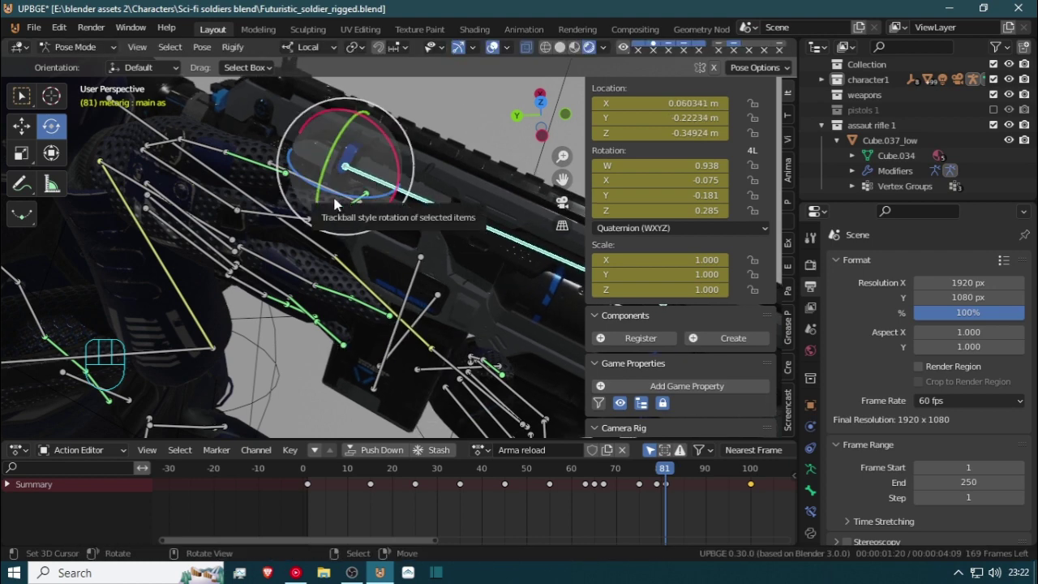
Slide the rifle's slide bone forward to about -0.05 m along local Y at frame 81 and check the pull from frame 77
{"action": "left_click", "coordinate": [341, 206]}
{"action": "key", "text": "g"}
{"action": "key", "text": "y"}
{"action": "key", "text": "y"}
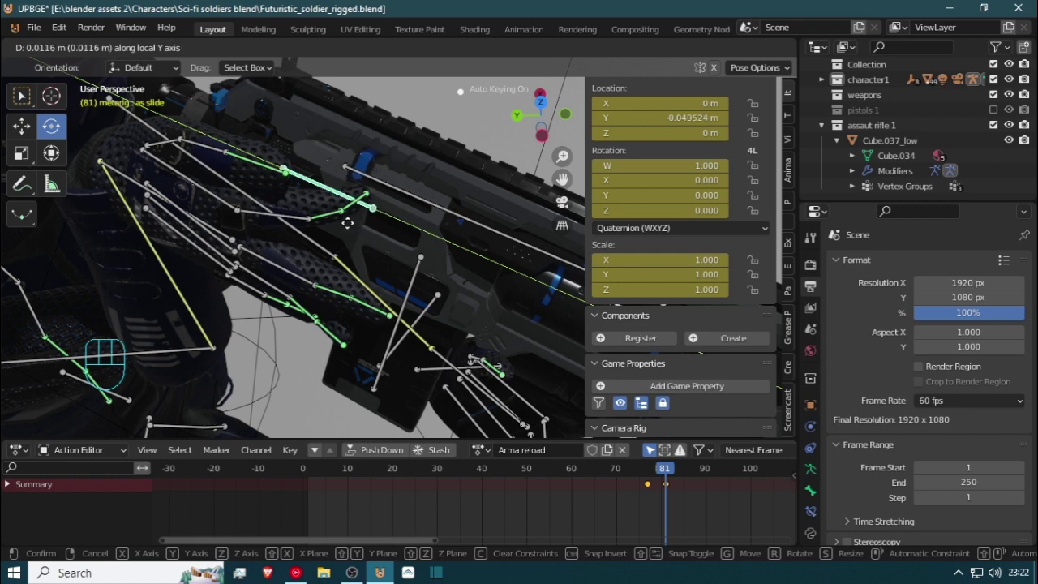
{"action": "left_click", "coordinate": [346, 219]}
{"action": "left_click", "coordinate": [649, 495]}
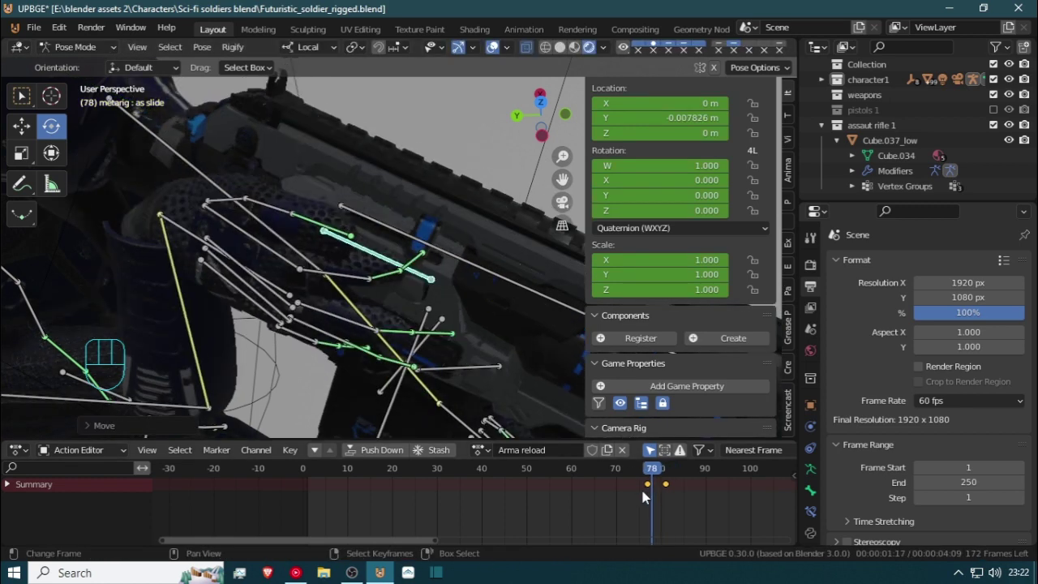
{"action": "left_click_drag", "start_coordinate": [643, 495], "coordinate": [670, 496]}
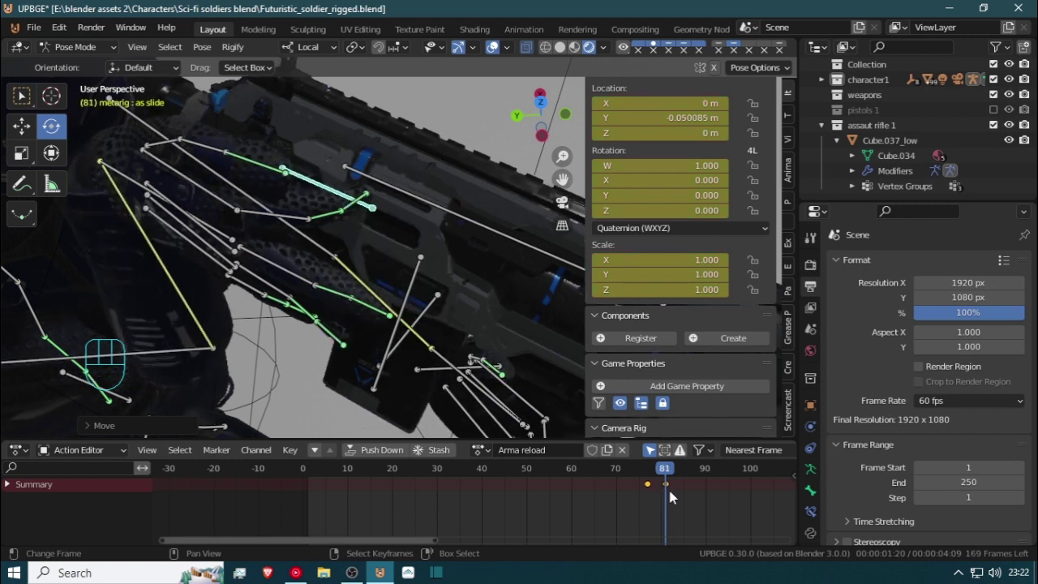
{"action": "left_click", "coordinate": [658, 484]}
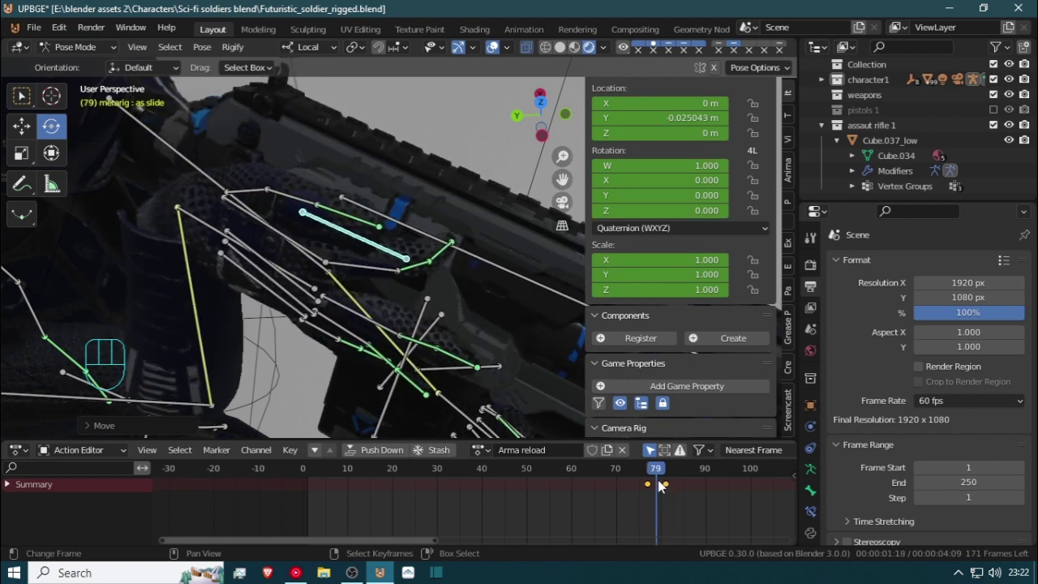
{"action": "mouse_move", "coordinate": [658, 484]}
{"action": "left_mouse_down"}
{"action": "mouse_move", "coordinate": [666, 487]}
{"action": "mouse_move", "coordinate": [651, 487]}
{"action": "left_mouse_up"}
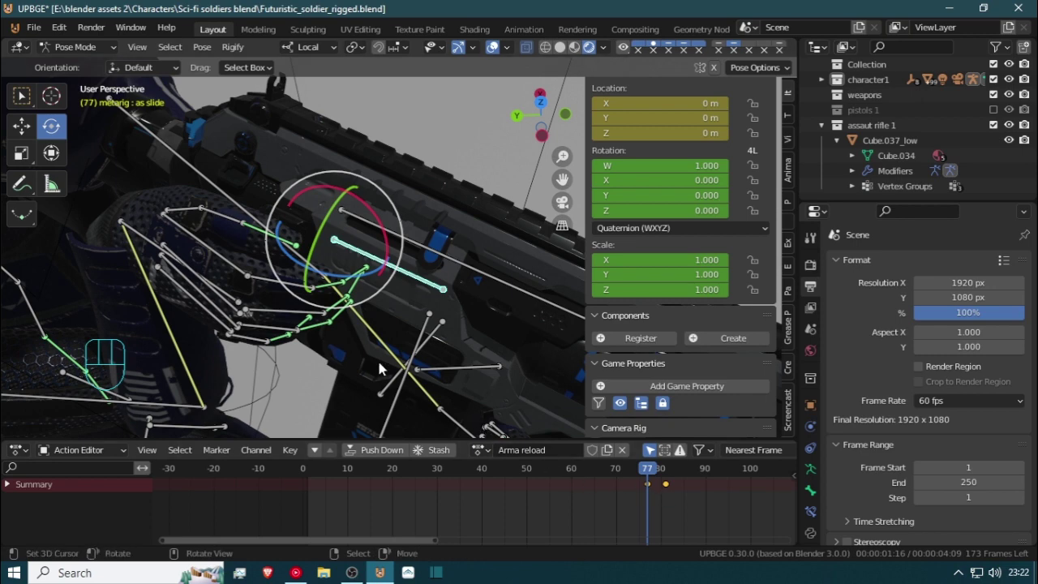
Move the slide bone's frame 77 keyframe to frame 79 so the slide starts moving with the hand
{"action": "scroll", "coordinate": [378, 345], "scroll_direction": "up", "scroll_amount": 2}
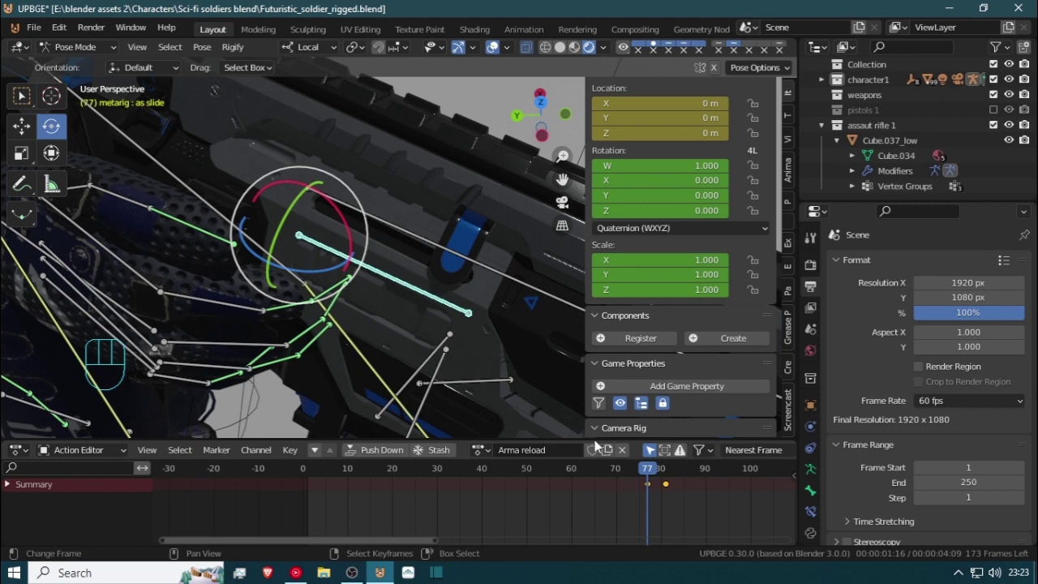
{"action": "left_click", "coordinate": [651, 521]}
{"action": "scroll", "coordinate": [651, 520], "scroll_direction": "up", "scroll_amount": 8}
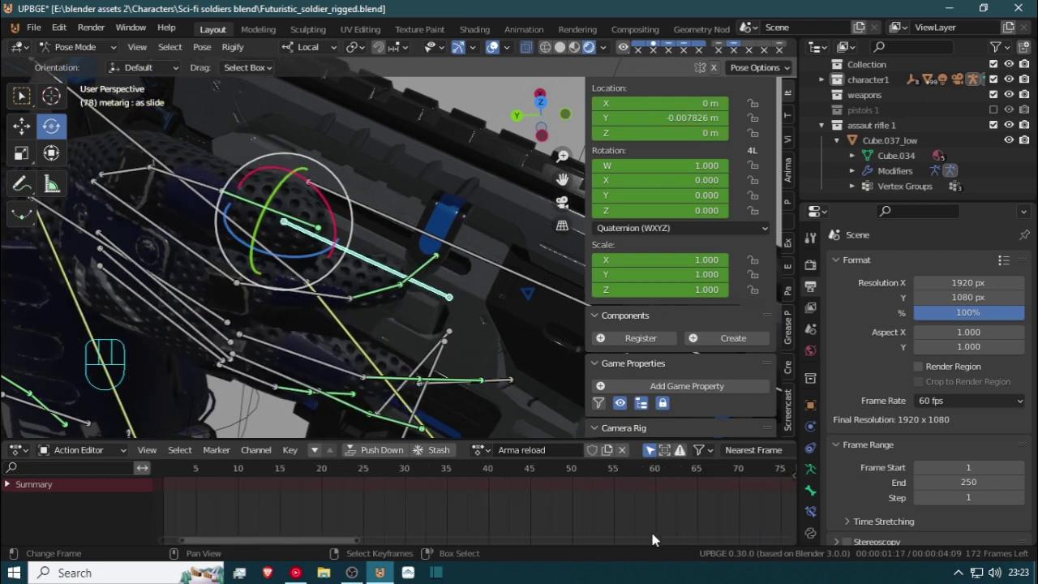
{"action": "left_click_drag", "start_coordinate": [653, 542], "coordinate": [392, 545]}
{"action": "scroll", "coordinate": [316, 488], "scroll_direction": "up", "scroll_amount": 3}
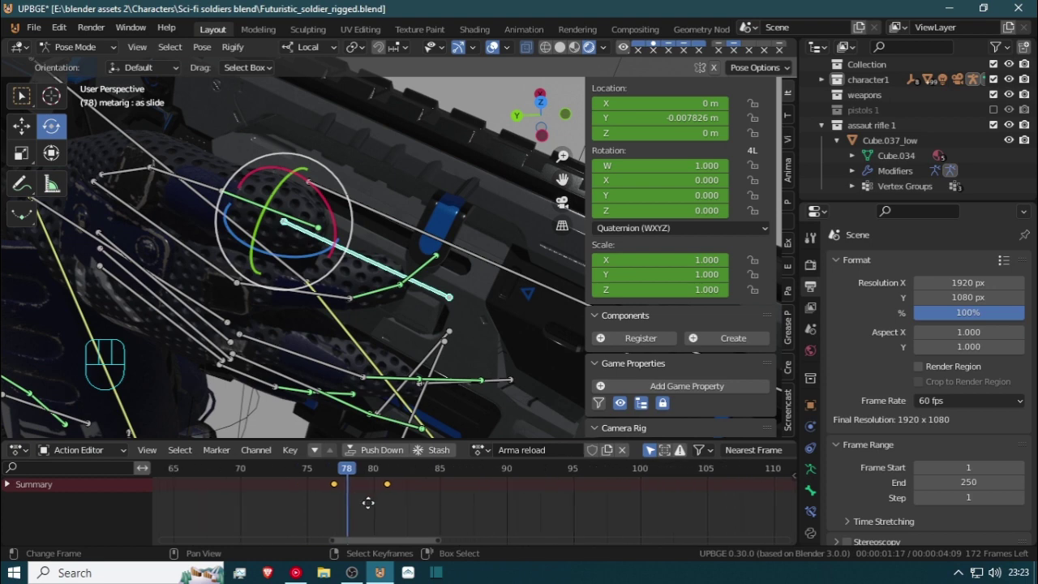
{"action": "mouse_move", "coordinate": [377, 490]}
{"action": "left_mouse_down"}
{"action": "mouse_move", "coordinate": [359, 487]}
{"action": "mouse_move", "coordinate": [395, 497]}
{"action": "left_mouse_up"}
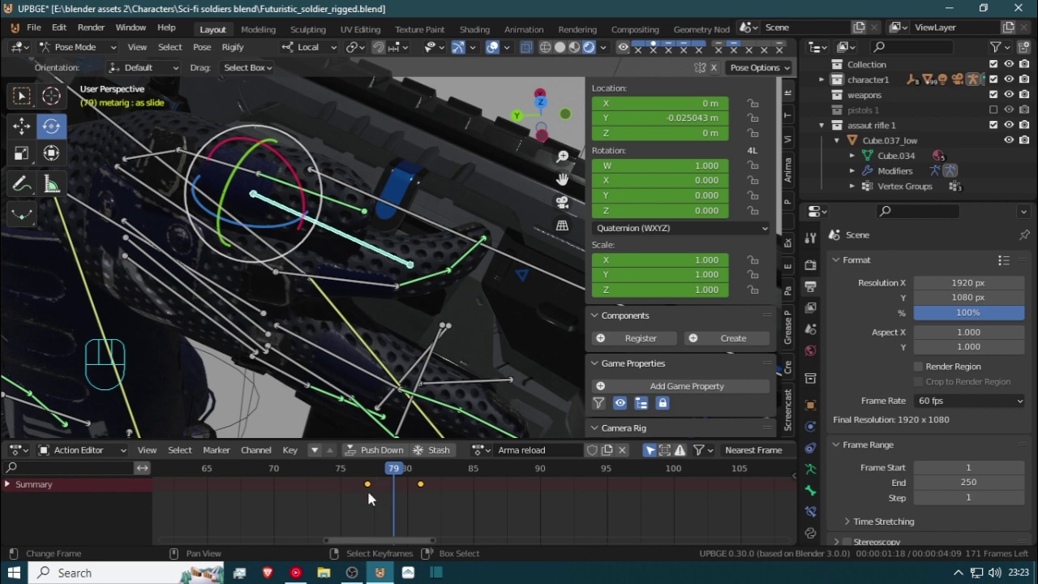
{"action": "left_click_drag", "start_coordinate": [367, 485], "coordinate": [433, 496]}
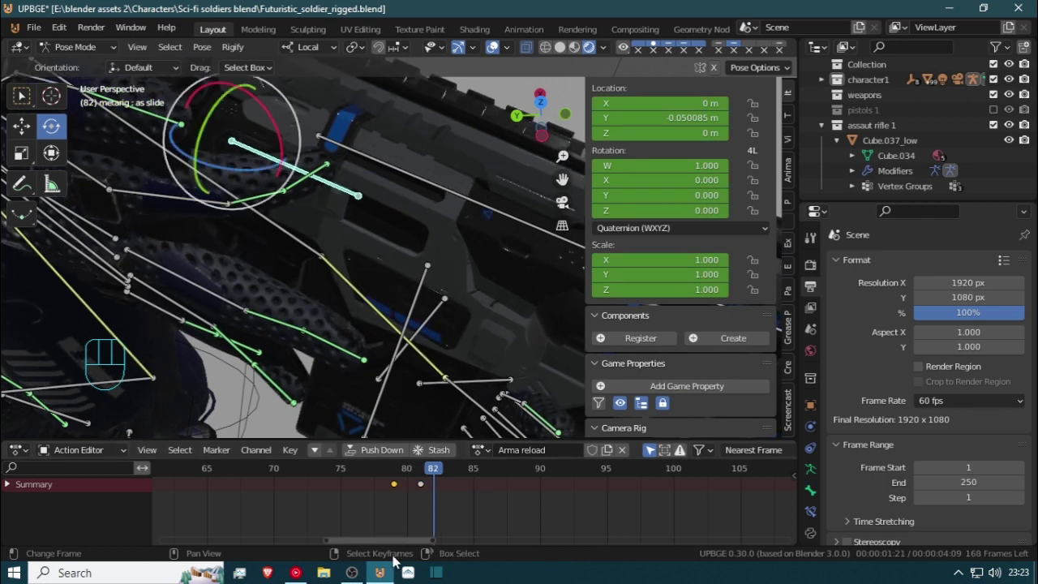
Copy the slide bone's rest keyframe from frame 79 to frame 82 and to frame 2, and check the slide's release
{"action": "key", "text": "shift+d"}
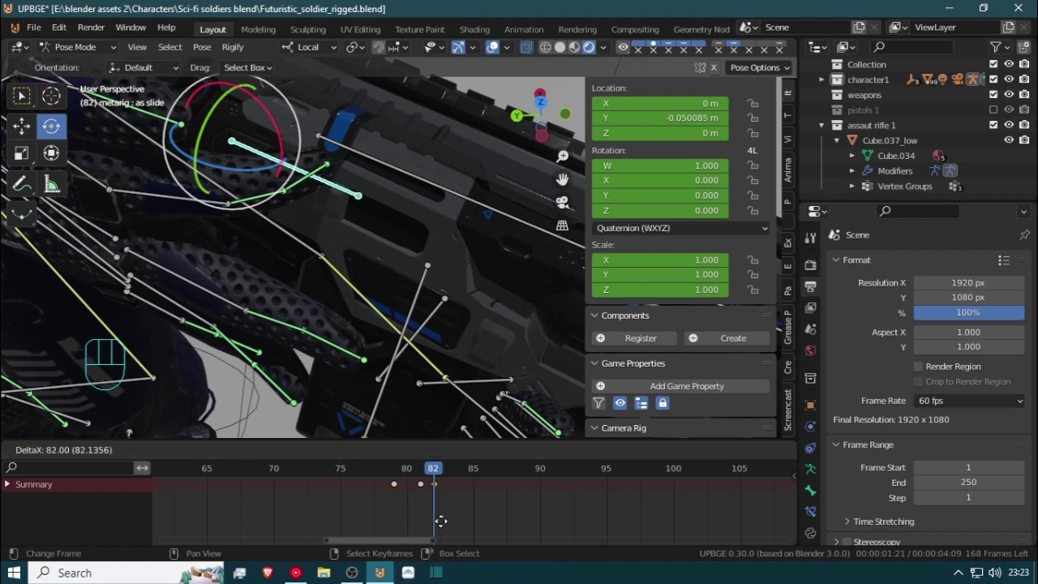
{"action": "left_click", "coordinate": [440, 521]}
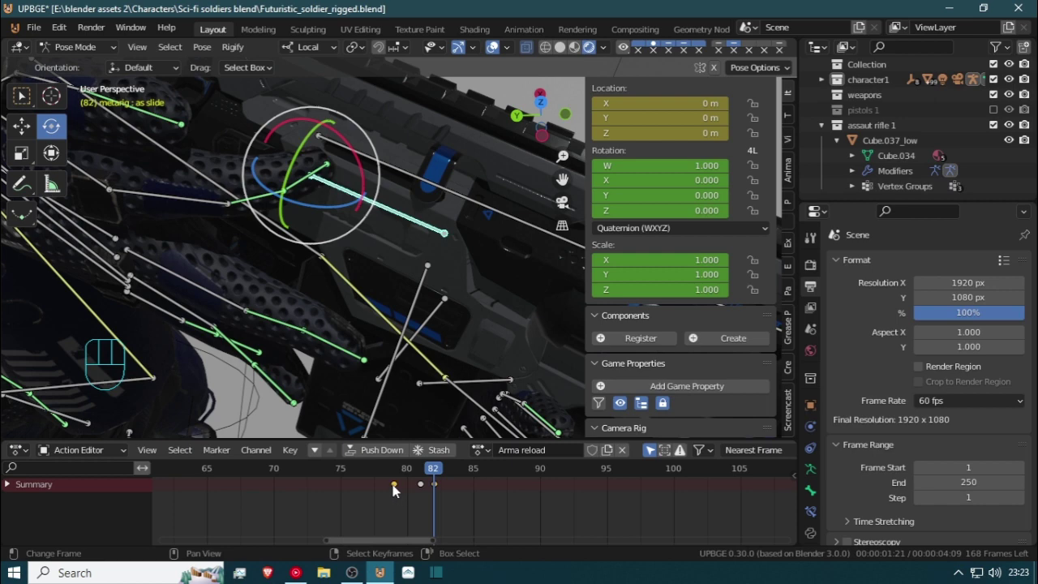
{"action": "left_click_drag", "start_coordinate": [393, 491], "coordinate": [737, 470]}
{"action": "scroll", "coordinate": [611, 490], "scroll_direction": "down", "scroll_amount": 5}
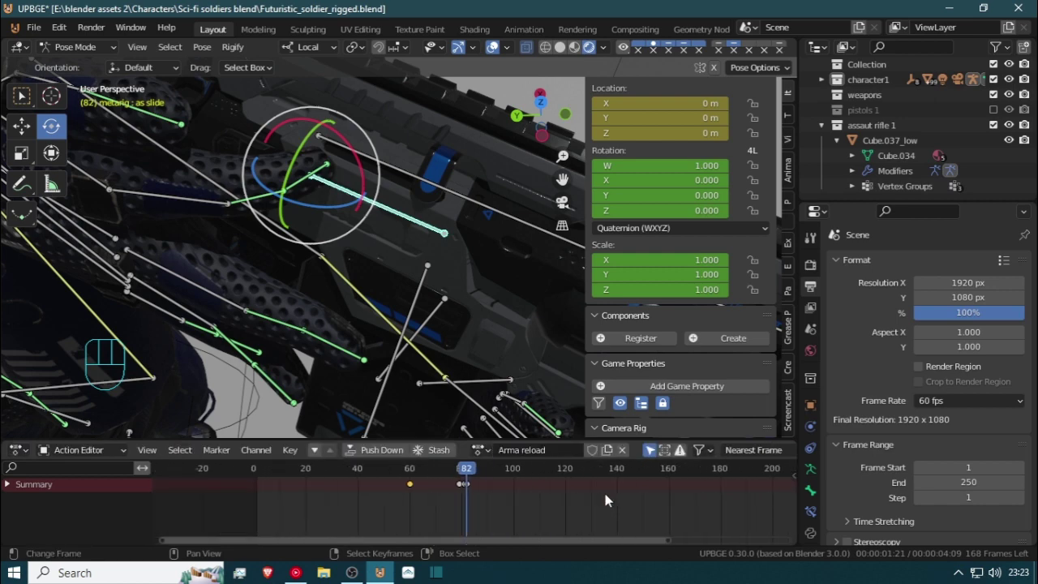
{"action": "key", "text": "g"}
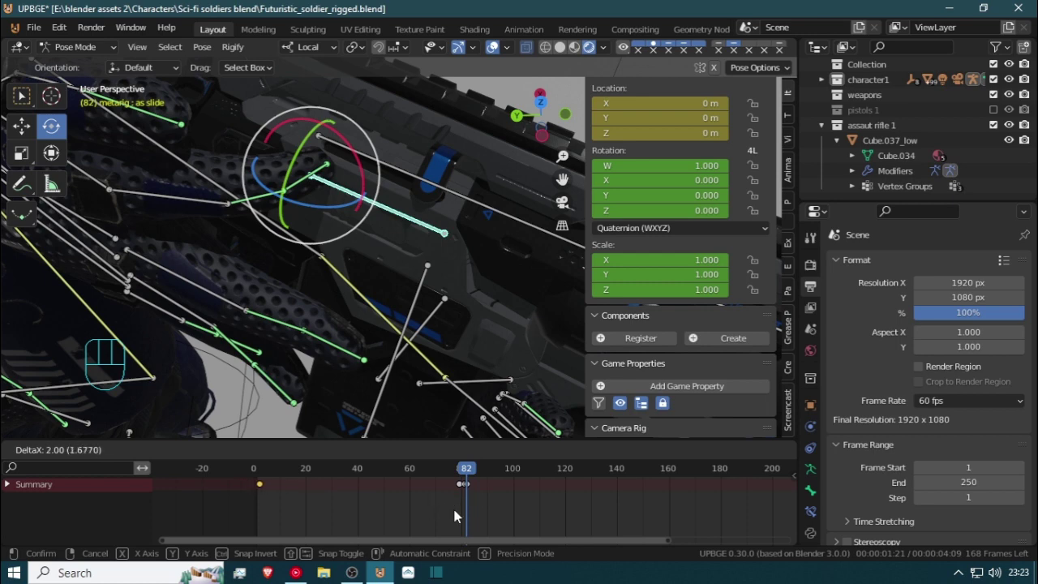
{"action": "left_click", "coordinate": [454, 512]}
{"action": "left_click", "coordinate": [457, 511]}
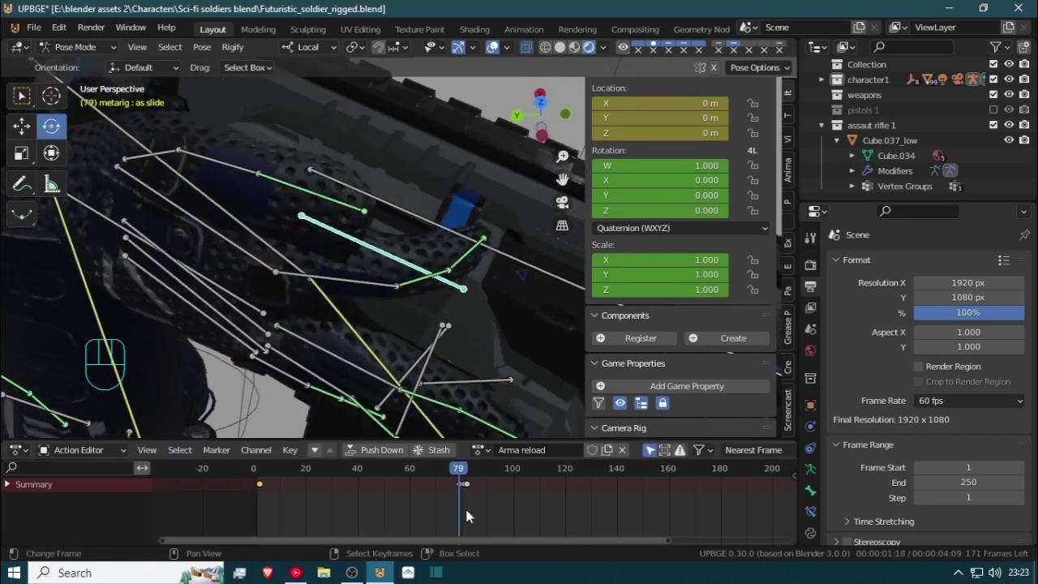
{"action": "mouse_move", "coordinate": [465, 510]}
{"action": "left_mouse_down"}
{"action": "mouse_move", "coordinate": [475, 510]}
{"action": "mouse_move", "coordinate": [434, 498]}
{"action": "mouse_move", "coordinate": [468, 496]}
{"action": "left_mouse_up"}
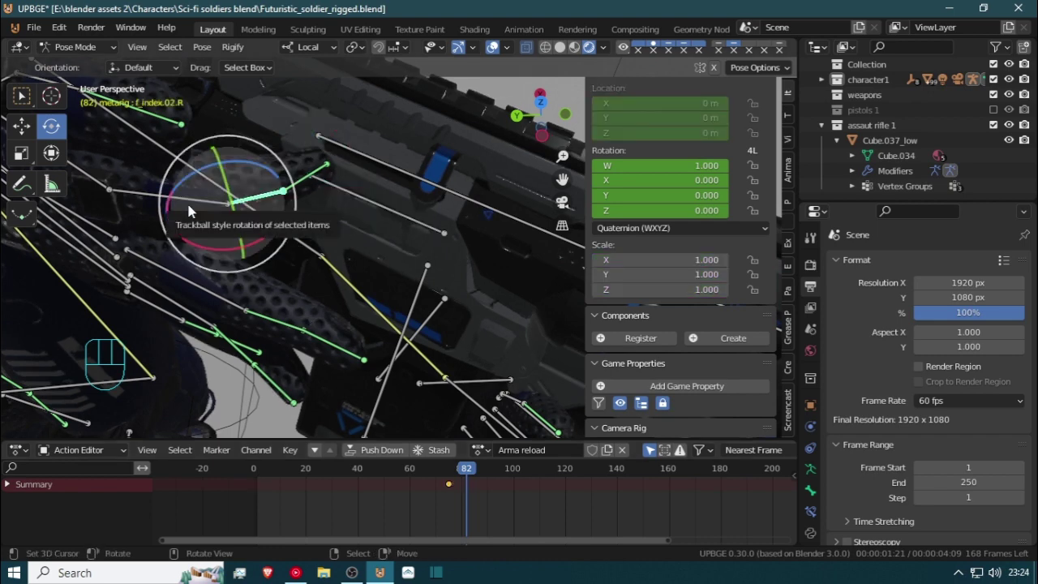
Select the right index finger's base bone and clear its rotation at frame 82
{"action": "left_click", "coordinate": [186, 201]}
{"action": "key", "text": "alt+r"}
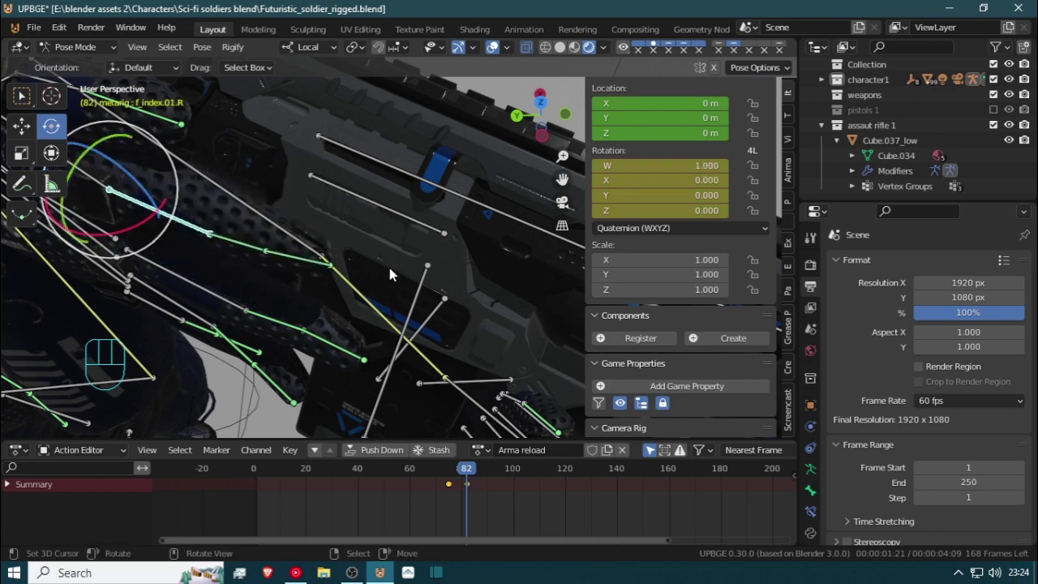
{"action": "mouse_move", "coordinate": [463, 509]}
{"action": "left_mouse_down"}
{"action": "mouse_move", "coordinate": [437, 498]}
{"action": "mouse_move", "coordinate": [487, 483]}
{"action": "mouse_move", "coordinate": [458, 482]}
{"action": "mouse_move", "coordinate": [465, 491]}
{"action": "left_mouse_up"}
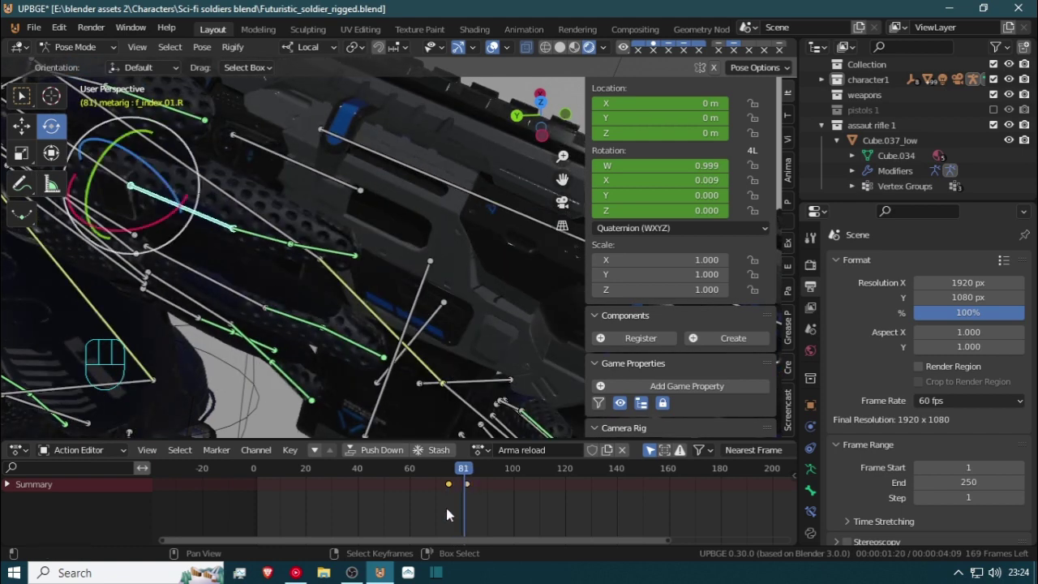
Copy the right index finger's curled keyframe to about frame 80 and move its straightened keyframe from frame 82 to frame 90
{"action": "key", "text": "g"}
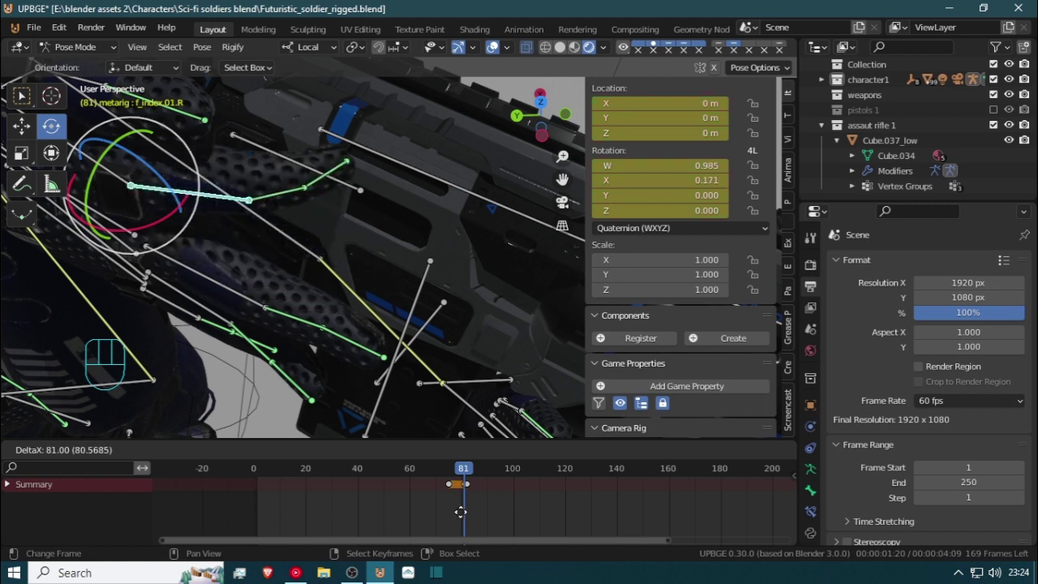
{"action": "left_click", "coordinate": [461, 511]}
{"action": "left_click_drag", "start_coordinate": [461, 501], "coordinate": [514, 499]}
{"action": "right_click", "coordinate": [467, 484]}
{"action": "key", "text": "g"}
{"action": "left_click", "coordinate": [492, 482]}
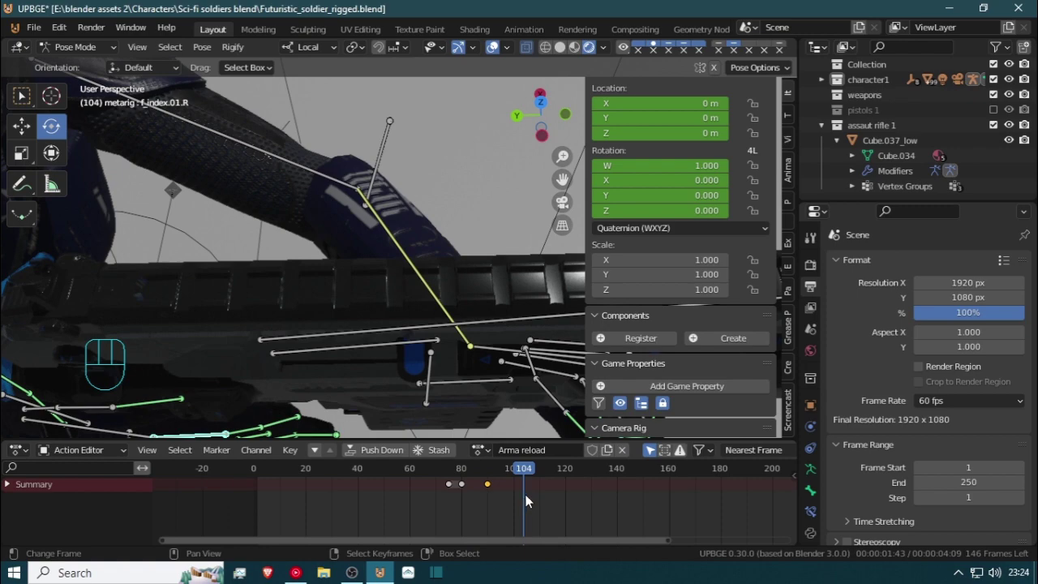
Scrub the reload back from frame 104 to frame 0 and examine the right hand's pose beside the whole rifle
{"action": "scroll", "coordinate": [440, 392], "scroll_direction": "down", "scroll_amount": 2}
{"action": "middle_click_drag", "start_coordinate": [442, 396], "coordinate": [434, 258]}
{"action": "scroll", "coordinate": [374, 473], "scroll_direction": "down", "scroll_amount": 4}
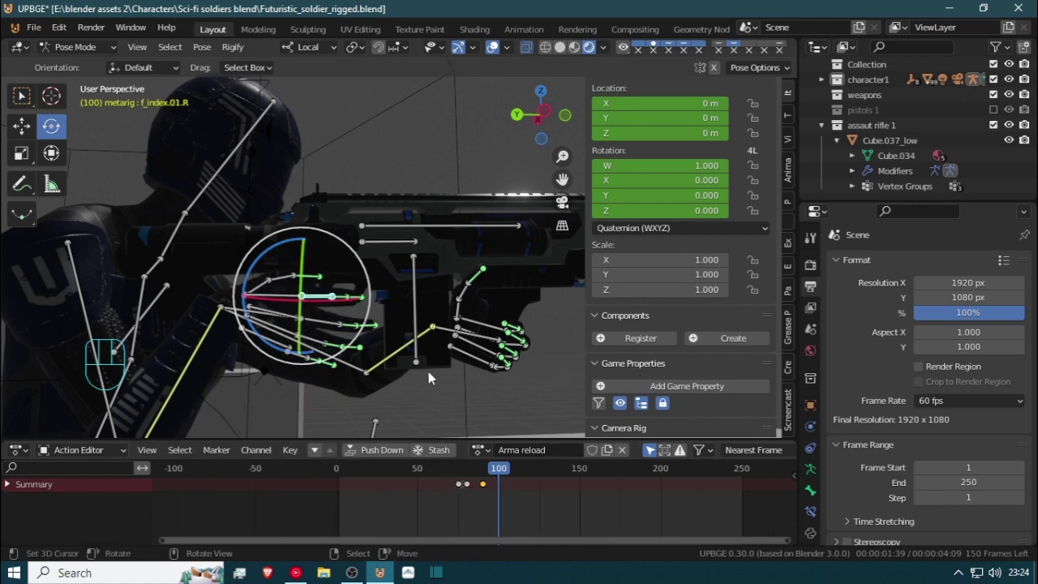
{"action": "left_click_drag", "start_coordinate": [475, 506], "coordinate": [385, 505]}
{"action": "left_click_drag", "start_coordinate": [320, 506], "coordinate": [235, 502]}
{"action": "middle_click_drag", "start_coordinate": [309, 353], "coordinate": [361, 383]}
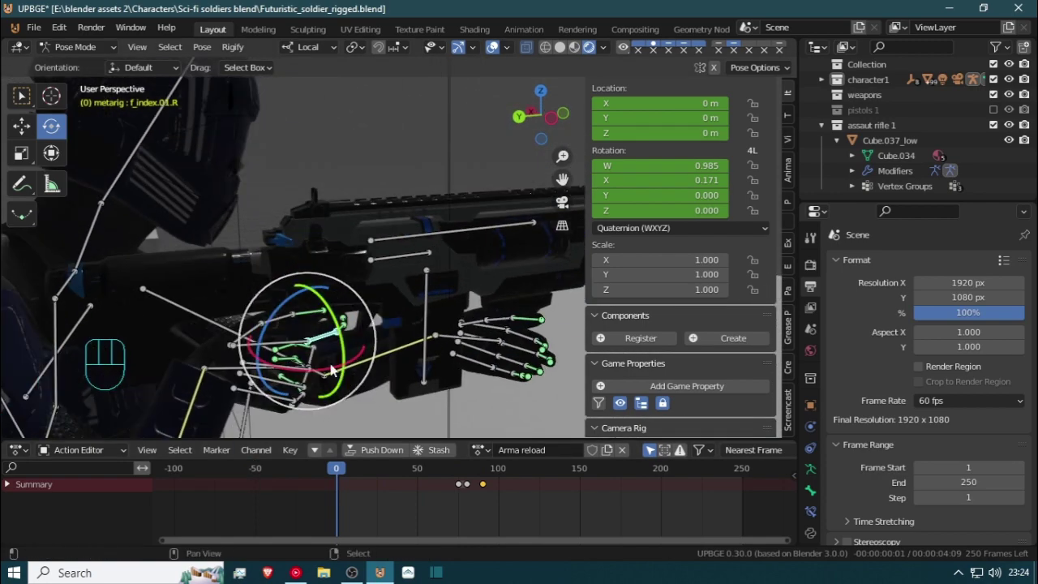
Select all the rig's bones and copy their starting keyframes to frame 100
{"action": "middle_click_drag", "start_coordinate": [321, 338], "coordinate": [324, 350]}
{"action": "scroll", "coordinate": [364, 328], "scroll_direction": "up", "scroll_amount": 3}
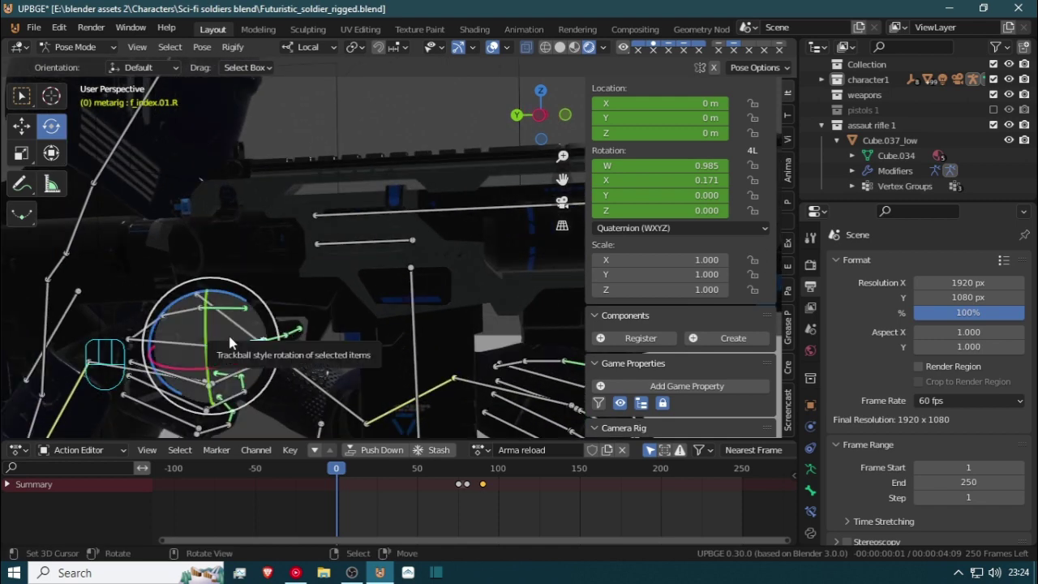
{"action": "key", "text": "a"}
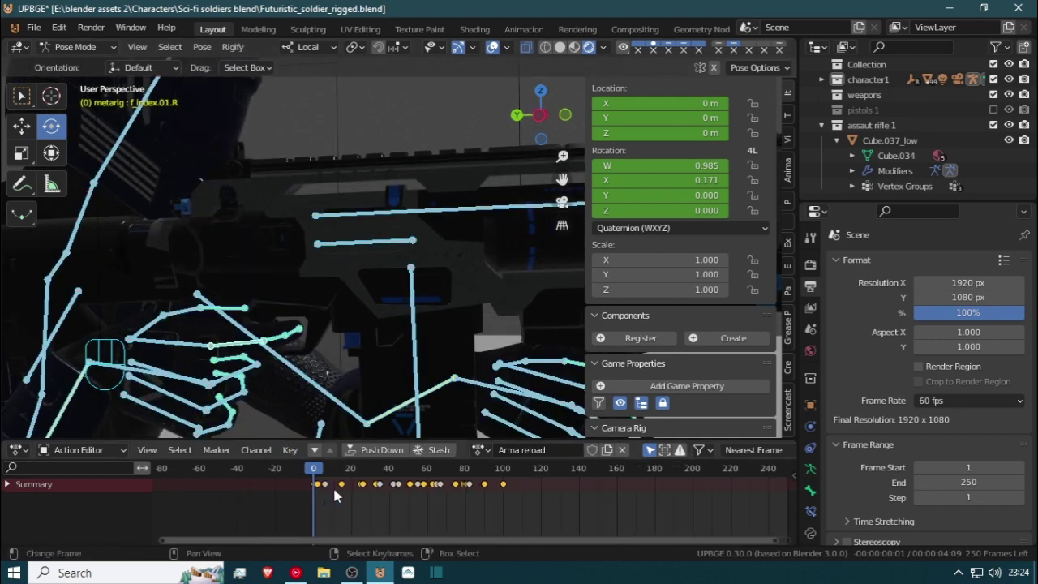
{"action": "scroll", "coordinate": [332, 485], "scroll_direction": "up", "scroll_amount": 5}
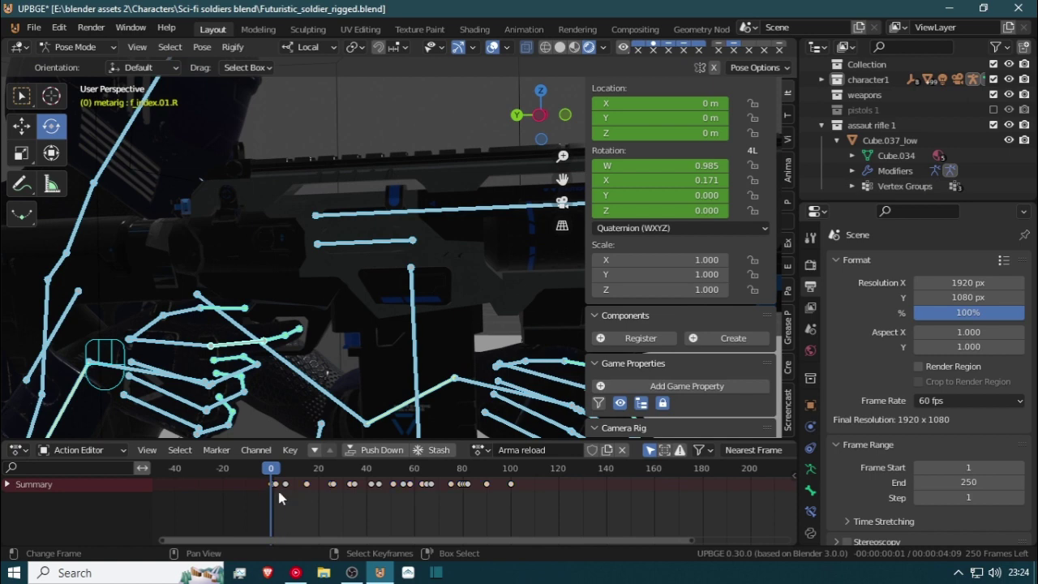
{"action": "scroll", "coordinate": [277, 488], "scroll_direction": "up", "scroll_amount": 3}
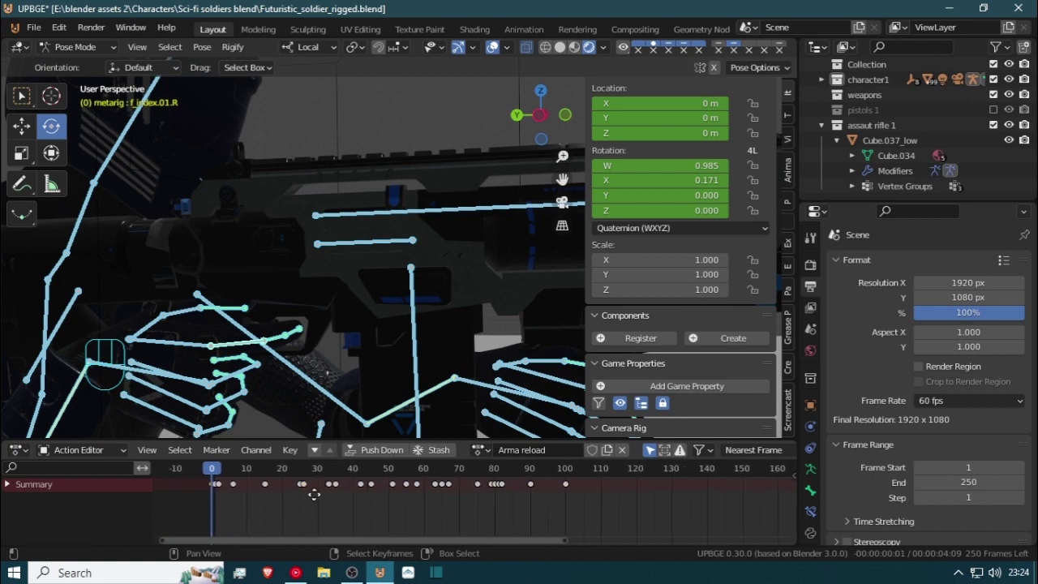
{"action": "key", "text": "g"}
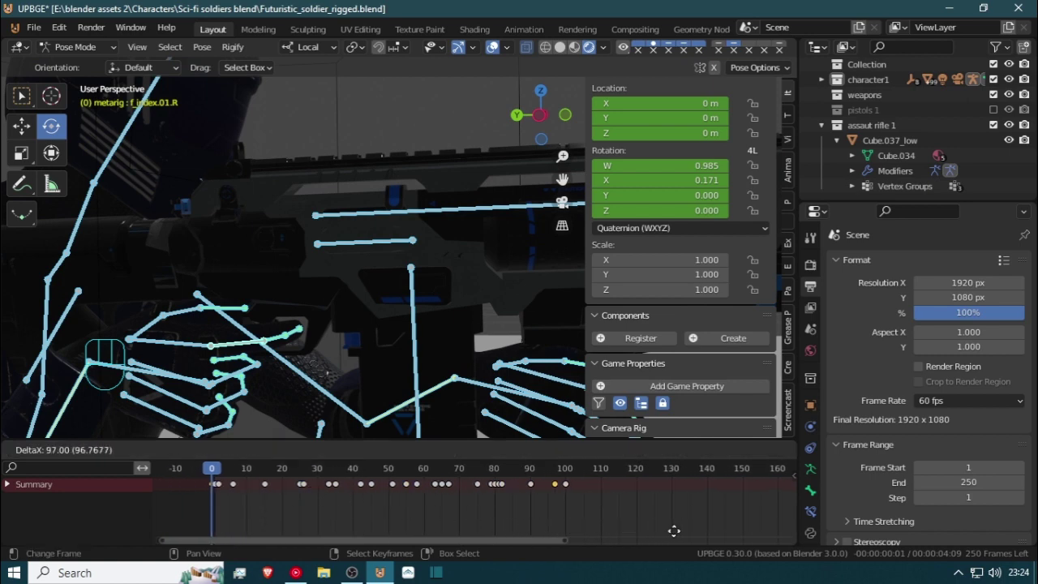
{"action": "left_click", "coordinate": [668, 530]}
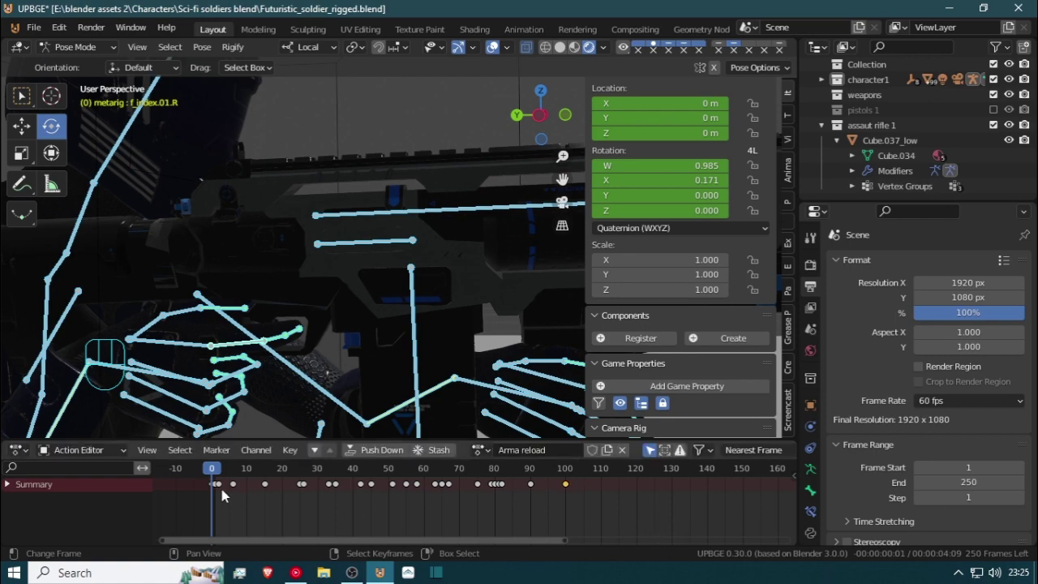
Scrub the reload to frame 80 and examine the right hand against the rifle between frames 80 and 86 from several angles
{"action": "left_click_drag", "start_coordinate": [224, 495], "coordinate": [494, 505]}
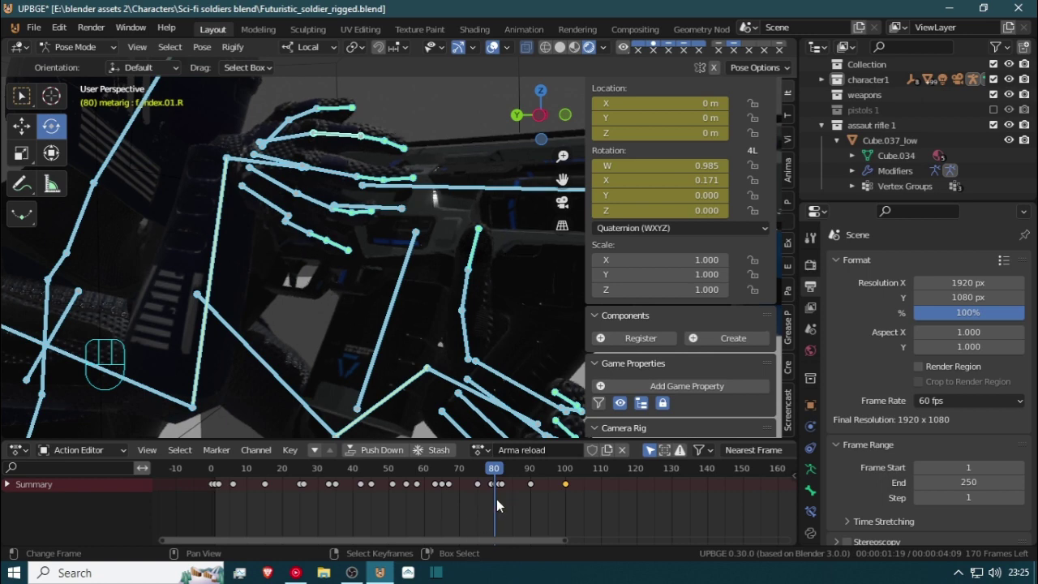
{"action": "scroll", "coordinate": [398, 267], "scroll_direction": "down", "scroll_amount": 1}
{"action": "middle_click_drag", "start_coordinate": [397, 266], "coordinate": [1, 333]}
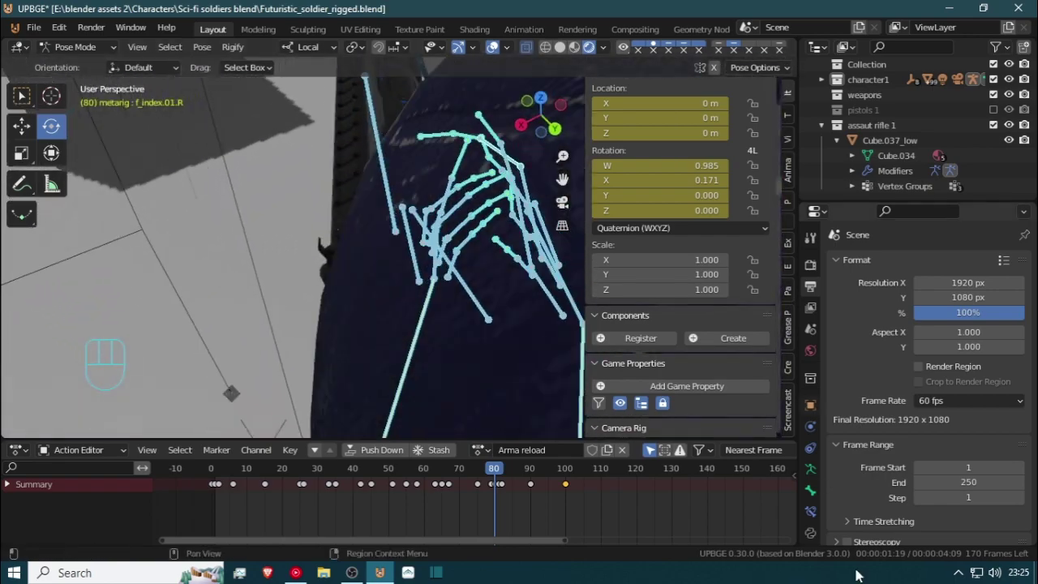
{"action": "left_click", "coordinate": [516, 509]}
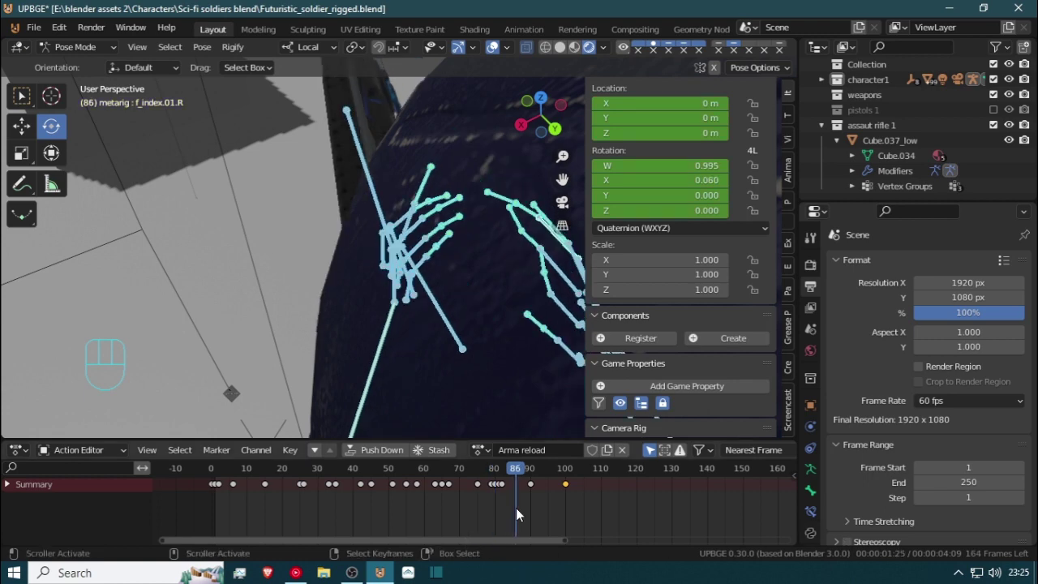
{"action": "mouse_move", "coordinate": [516, 507]}
{"action": "left_mouse_down"}
{"action": "mouse_move", "coordinate": [468, 499]}
{"action": "mouse_move", "coordinate": [498, 499]}
{"action": "left_mouse_up"}
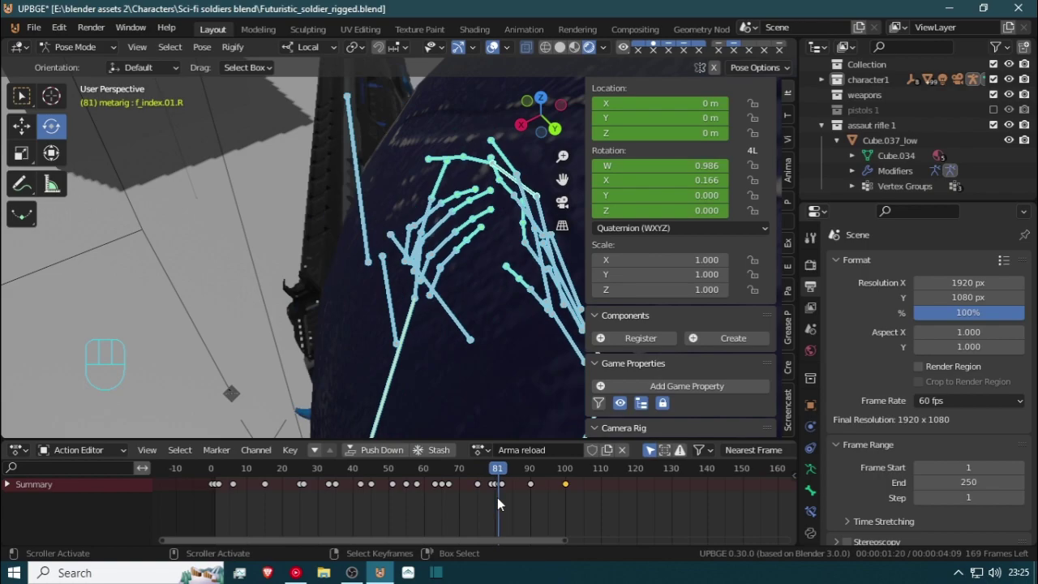
{"action": "middle_click_drag", "start_coordinate": [378, 116], "coordinate": [245, 326]}
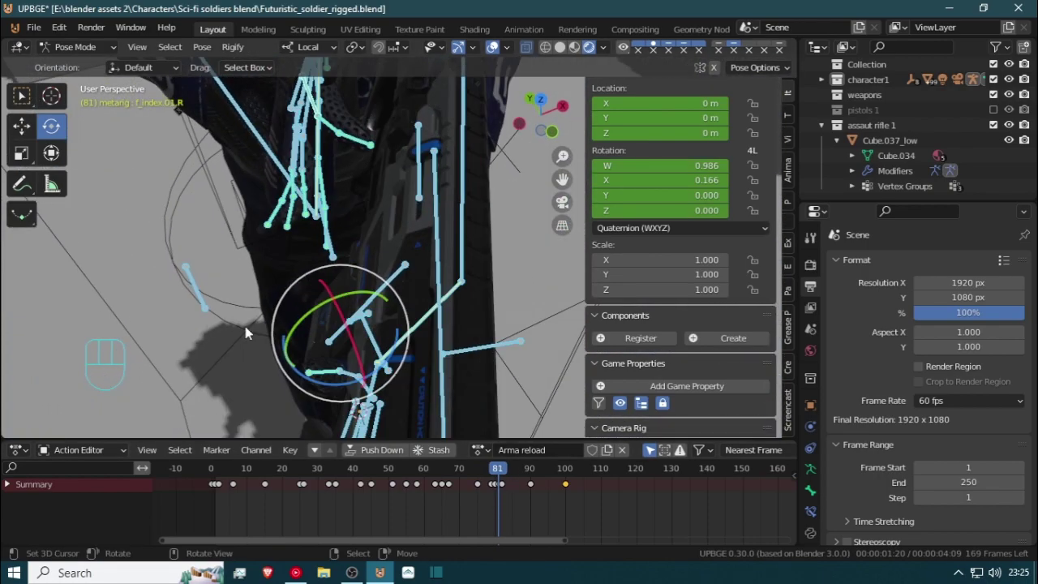
{"action": "key", "text": "Left"}
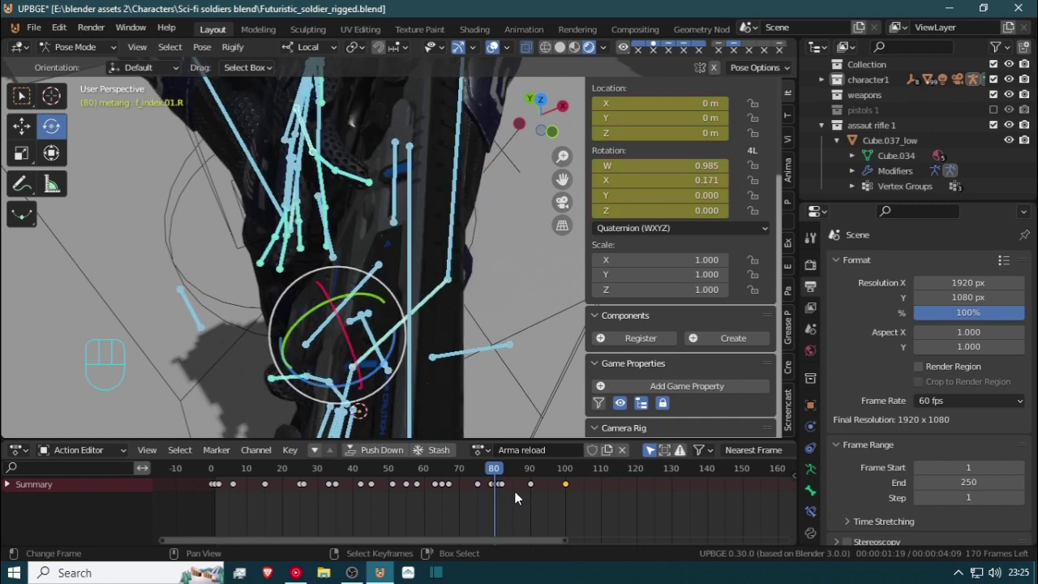
Move the right hand IK bone about -0.018 m along its local X axis at frame 80 and shift the new keyframe to frame 79
{"action": "middle_click_drag", "start_coordinate": [330, 156], "coordinate": [364, 322]}
{"action": "left_click", "coordinate": [274, 313]}
{"action": "middle_click_drag", "start_coordinate": [273, 314], "coordinate": [3, 283]}
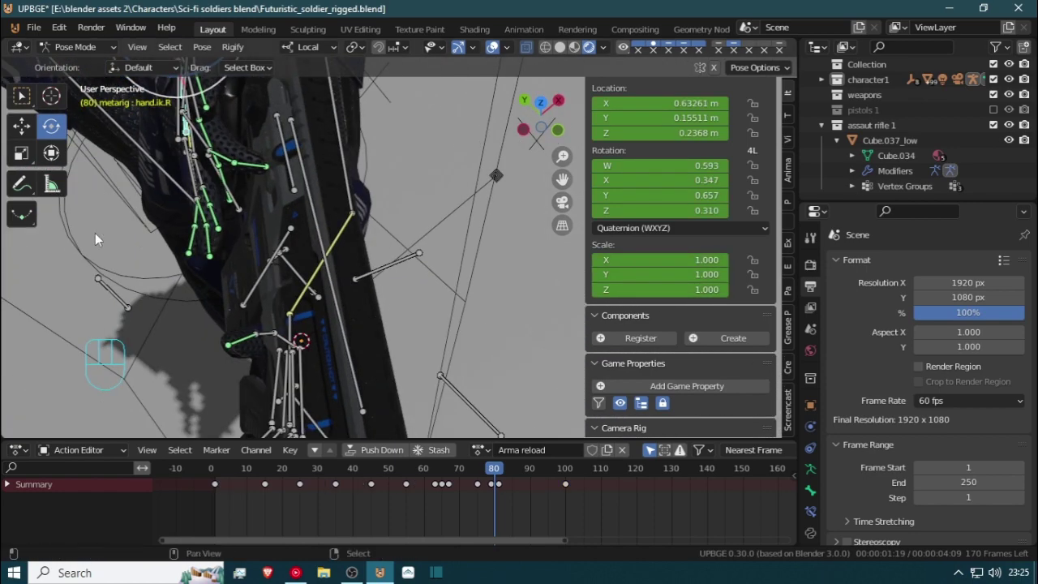
{"action": "middle_click_drag", "start_coordinate": [95, 233], "coordinate": [102, 348], "text": "shift"}
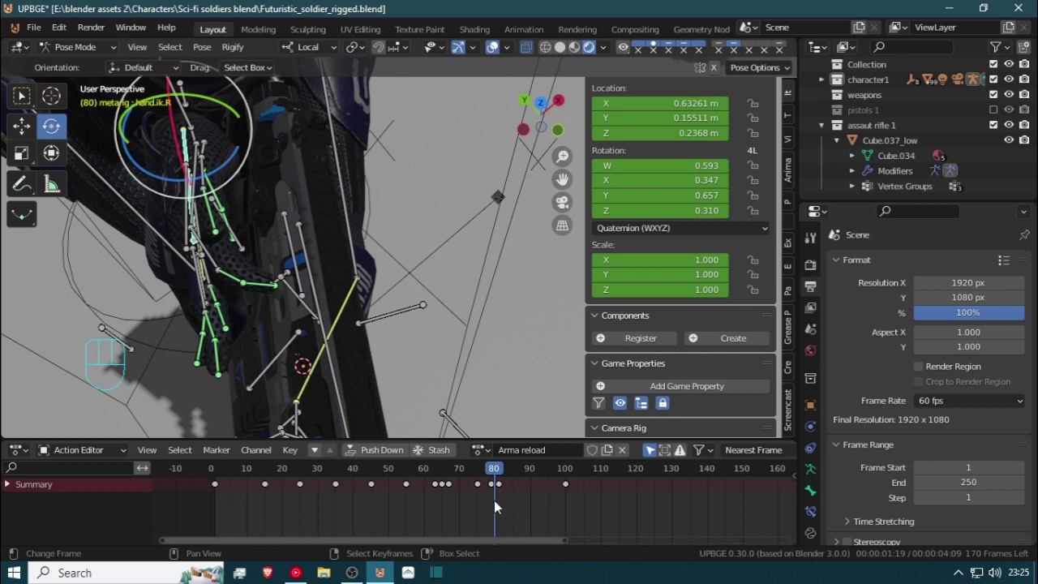
{"action": "left_click_drag", "start_coordinate": [494, 500], "coordinate": [493, 501]}
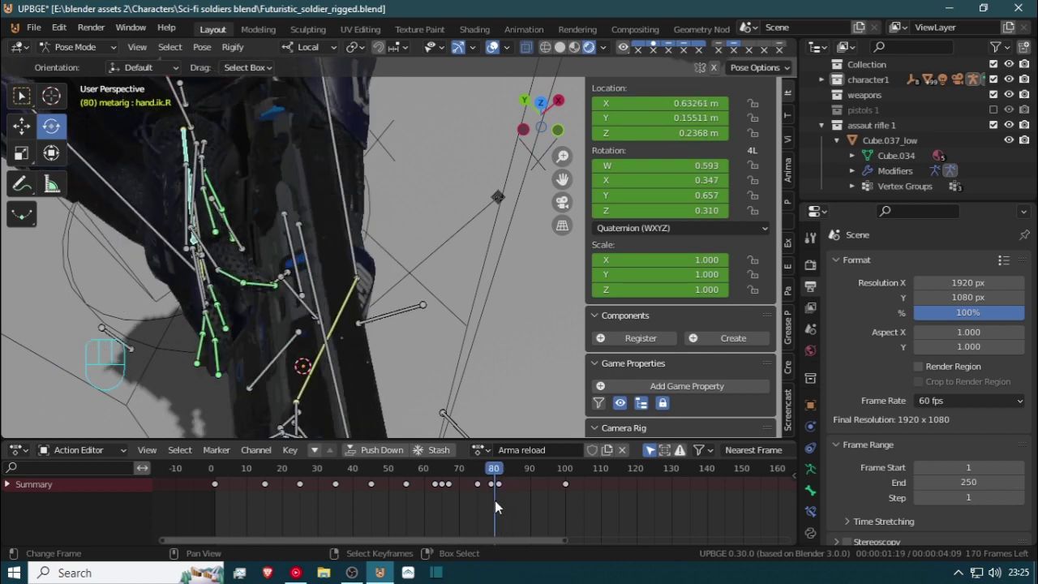
{"action": "key", "text": "g"}
{"action": "key", "text": "x"}
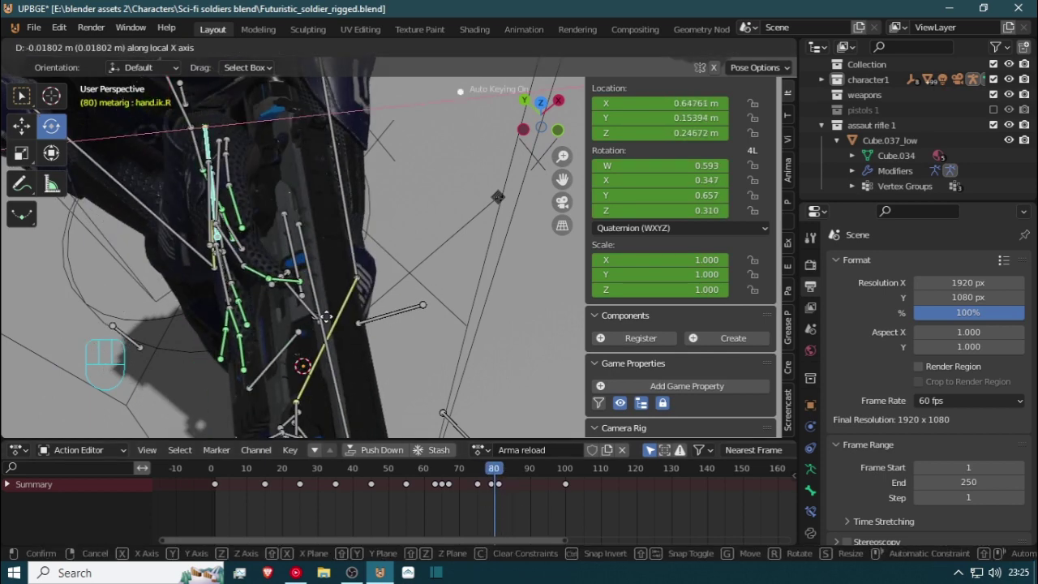
{"action": "left_click", "coordinate": [326, 317]}
{"action": "scroll", "coordinate": [515, 489], "scroll_direction": "up", "scroll_amount": 2}
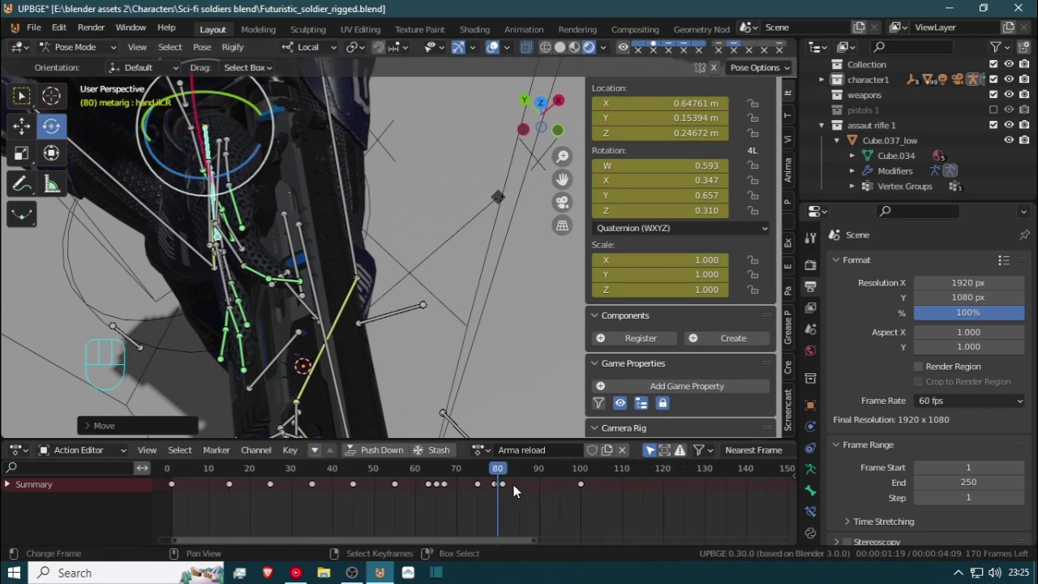
{"action": "key", "text": "g"}
{"action": "left_click", "coordinate": [502, 496]}
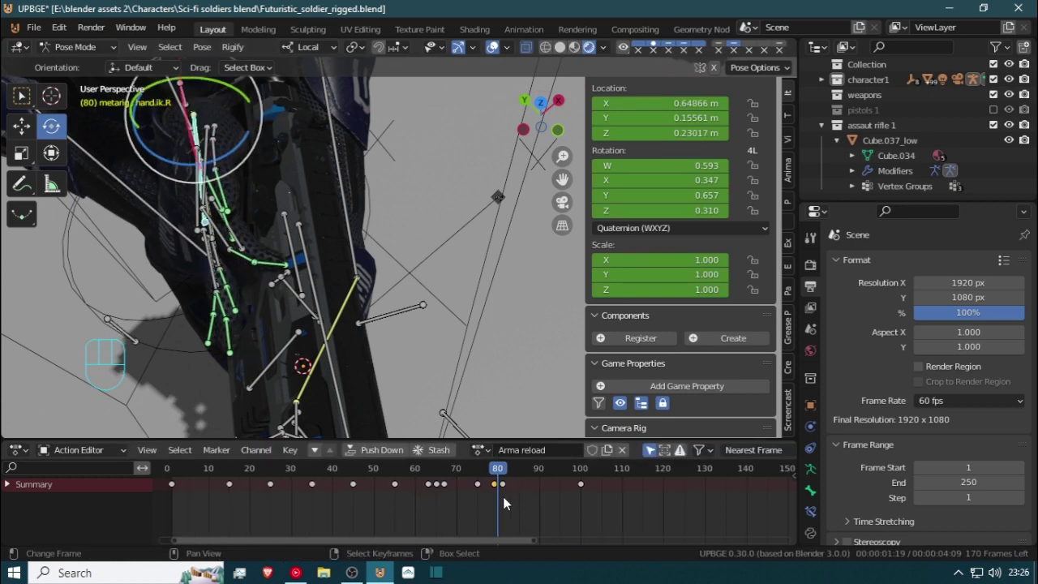
Nudge the right hand IK bone along local X and freely toward the slide handle at frame 80, and move that keyframe to frame 79
{"action": "middle_click_drag", "start_coordinate": [401, 385], "coordinate": [366, 426]}
{"action": "key", "text": "g"}
{"action": "key", "text": "x"}
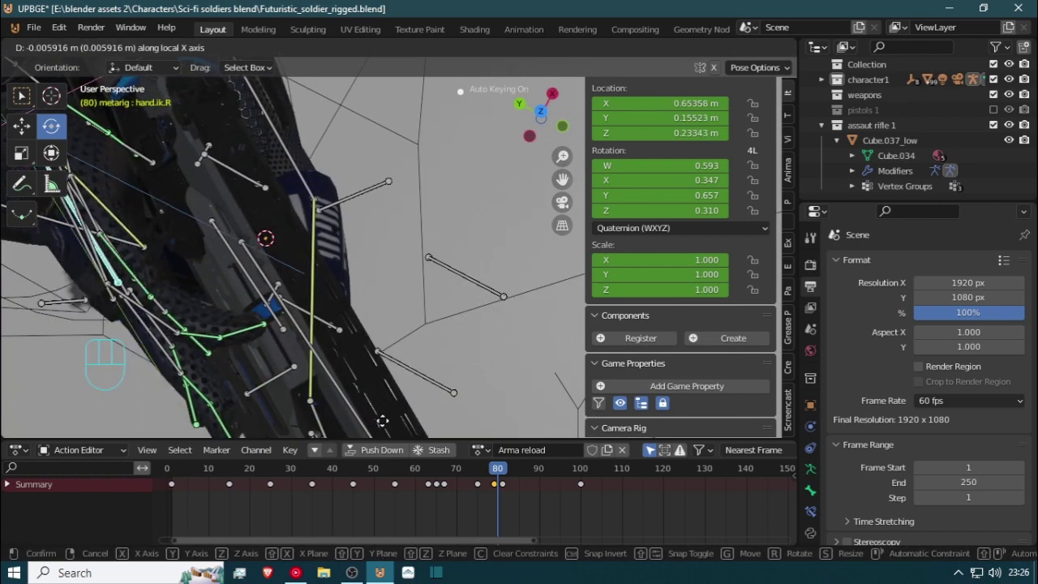
{"action": "left_click", "coordinate": [393, 420]}
{"action": "middle_click_drag", "start_coordinate": [269, 388], "coordinate": [486, 389]}
{"action": "key", "text": "g"}
{"action": "left_click", "coordinate": [363, 309]}
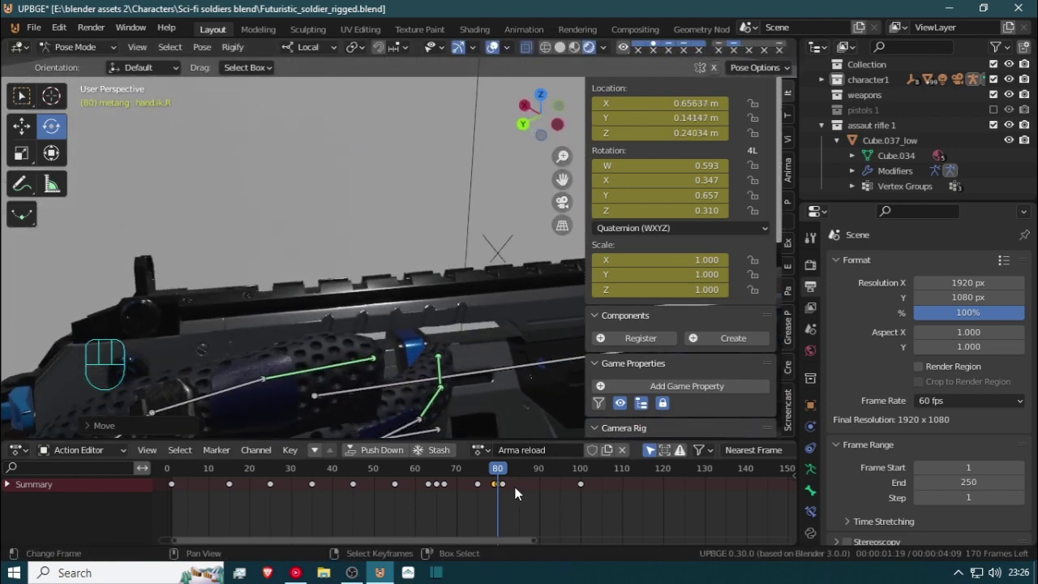
{"action": "scroll", "coordinate": [516, 494], "scroll_direction": "up", "scroll_amount": 3}
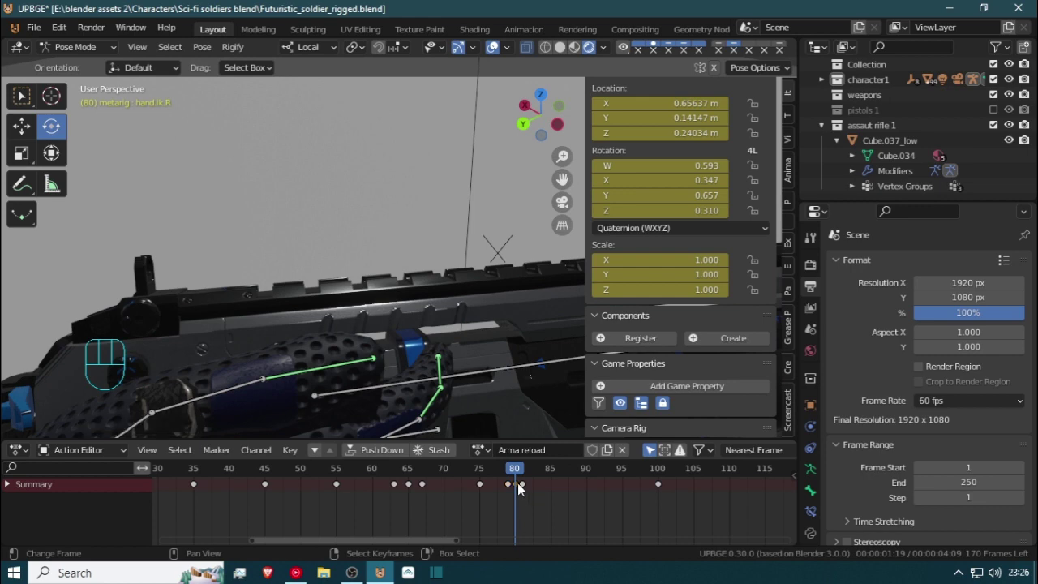
{"action": "key", "text": "g"}
{"action": "left_click", "coordinate": [511, 496]}
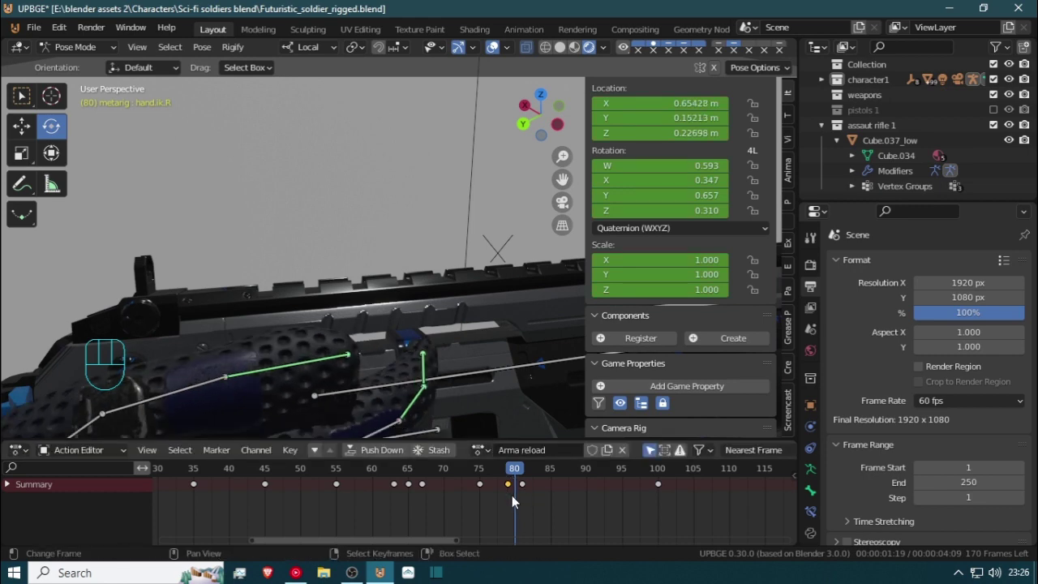
Compare the right hand with the slide handle between frames 79 and 81, checking the keyframes of the index finger and slide bones
{"action": "left_click_drag", "start_coordinate": [505, 496], "coordinate": [525, 497]}
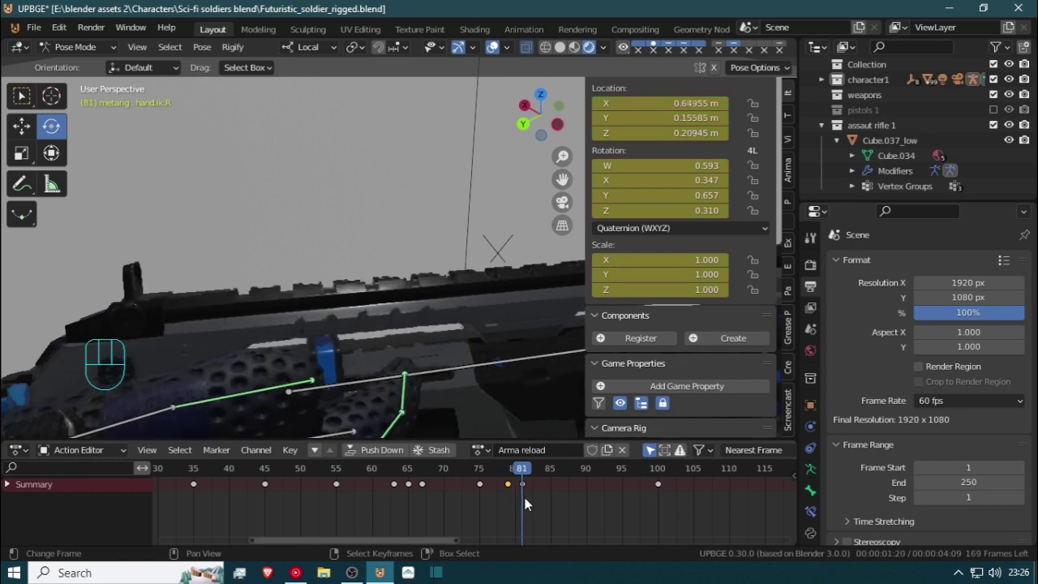
{"action": "mouse_move", "coordinate": [525, 497]}
{"action": "left_mouse_down"}
{"action": "mouse_move", "coordinate": [472, 502]}
{"action": "mouse_move", "coordinate": [506, 504]}
{"action": "left_mouse_up"}
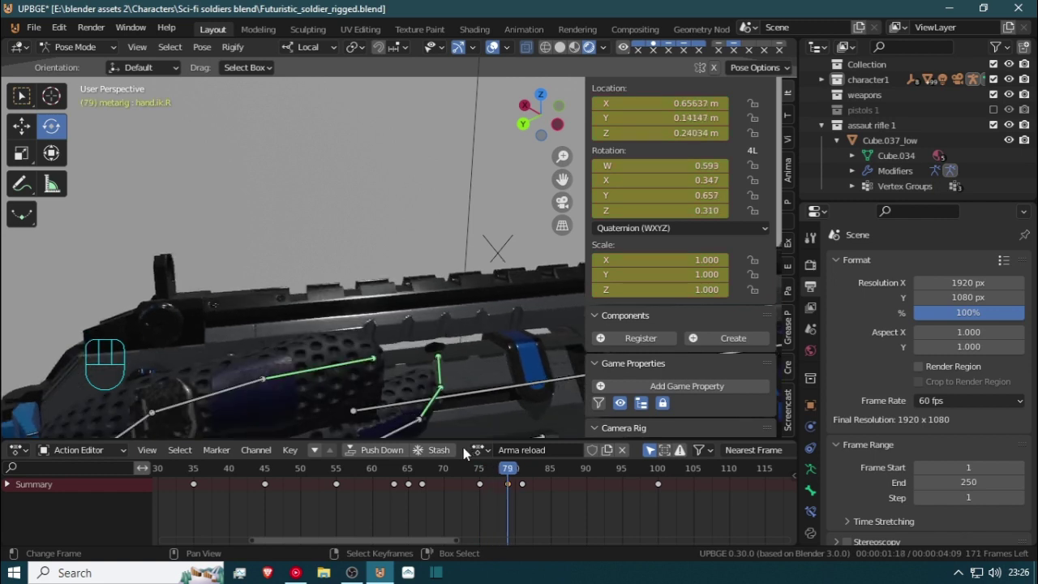
{"action": "mouse_move", "coordinate": [496, 492]}
{"action": "left_mouse_down"}
{"action": "mouse_move", "coordinate": [479, 496]}
{"action": "mouse_move", "coordinate": [508, 487]}
{"action": "left_mouse_up"}
{"action": "left_click", "coordinate": [436, 399]}
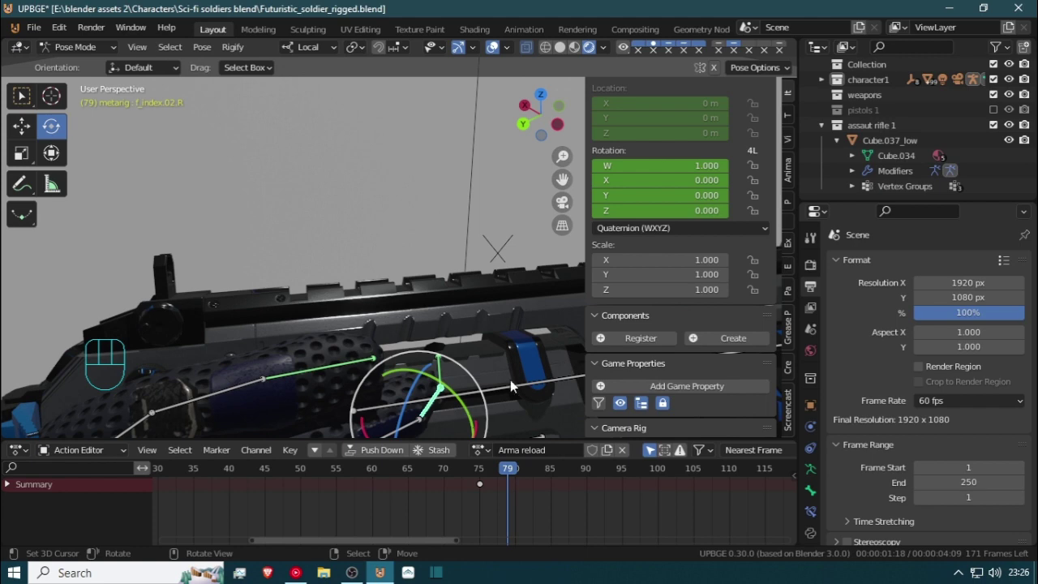
{"action": "scroll", "coordinate": [450, 388], "scroll_direction": "up", "scroll_amount": 2}
{"action": "middle_click_drag", "start_coordinate": [434, 354], "coordinate": [404, 391]}
{"action": "left_click", "coordinate": [411, 388], "text": "shift"}
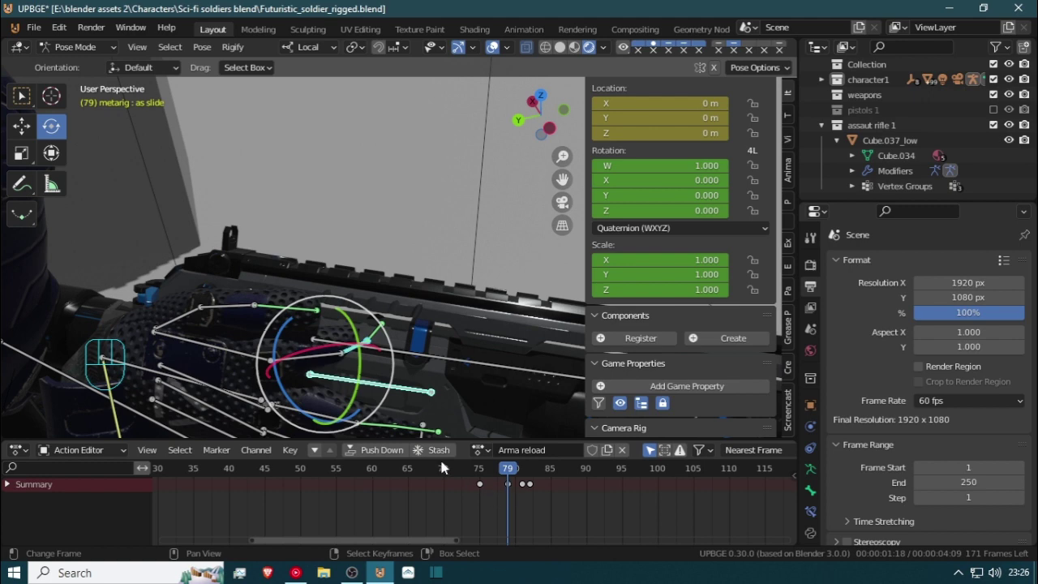
{"action": "middle_click_drag", "start_coordinate": [401, 397], "coordinate": [322, 344]}
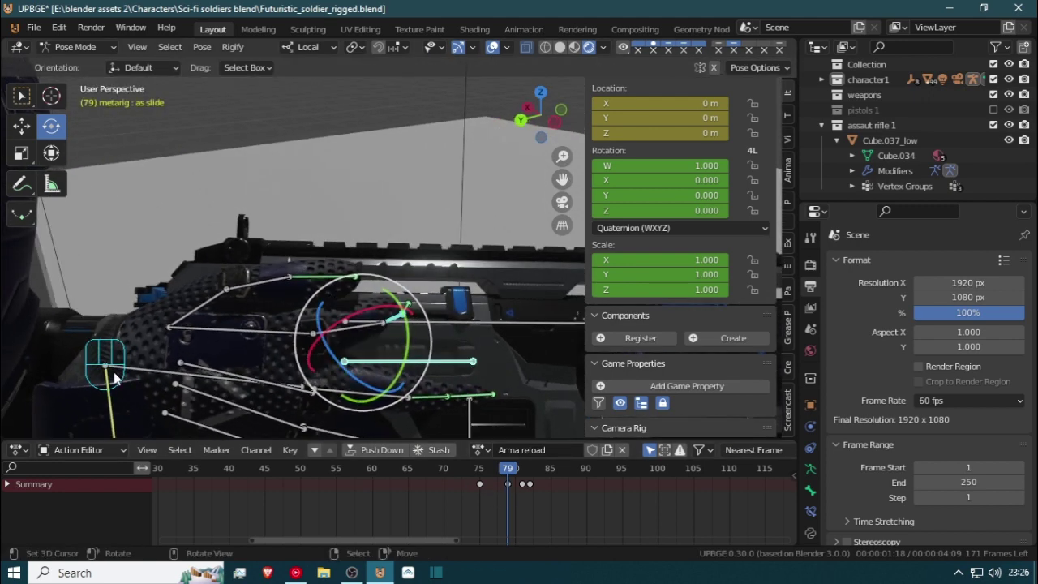
Reposition the right hand IK bone along its local Y and X axes at frame 79 so the index finger meets the slide handle
{"action": "left_click", "coordinate": [162, 376]}
{"action": "key", "text": "g"}
{"action": "key", "text": "y"}
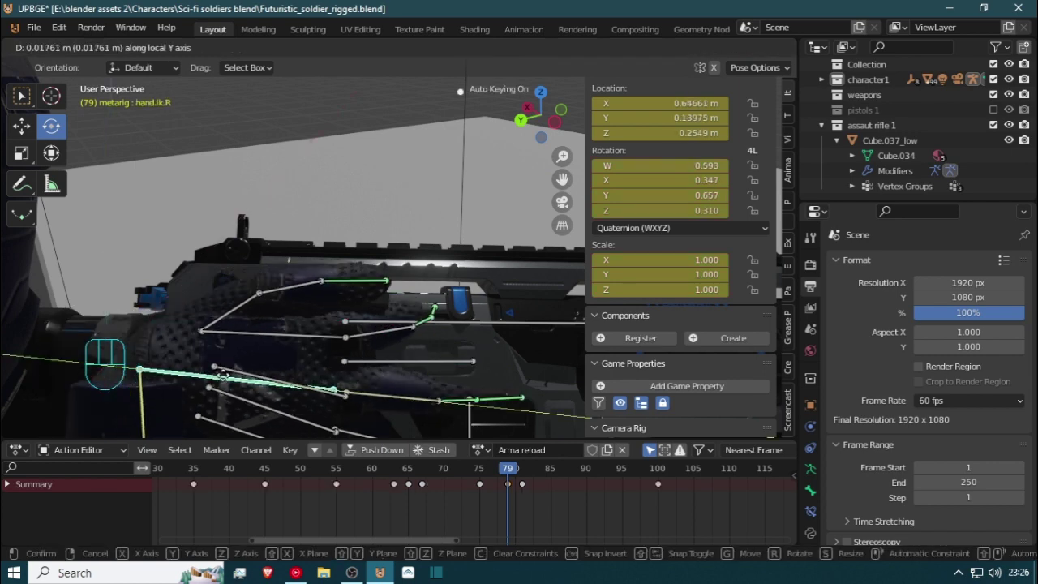
{"action": "left_click", "coordinate": [244, 365]}
{"action": "middle_click_drag", "start_coordinate": [245, 366], "coordinate": [288, 429]}
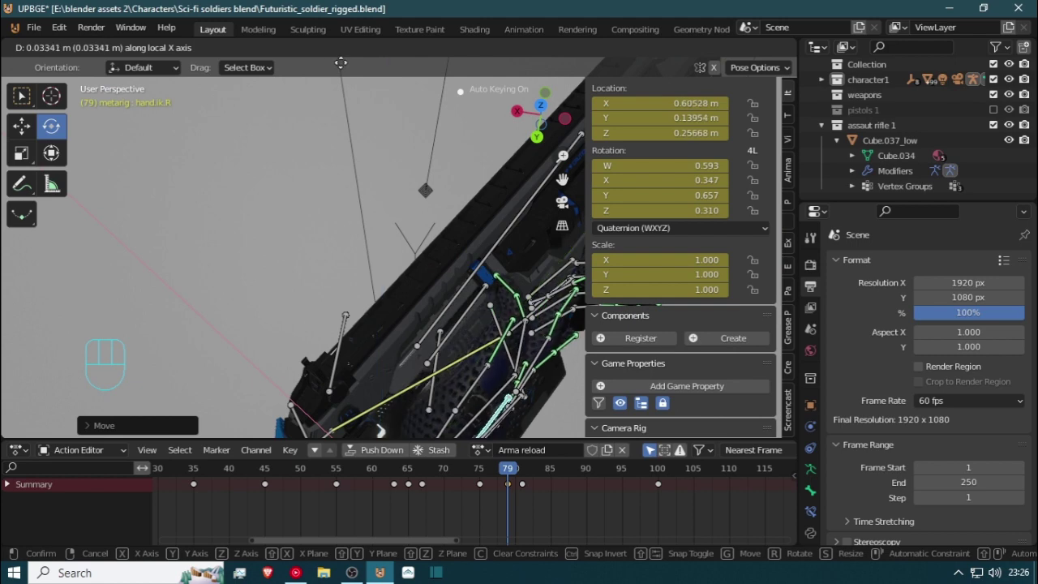
{"action": "left_click", "coordinate": [416, 204]}
{"action": "key", "text": "ctrl+z"}
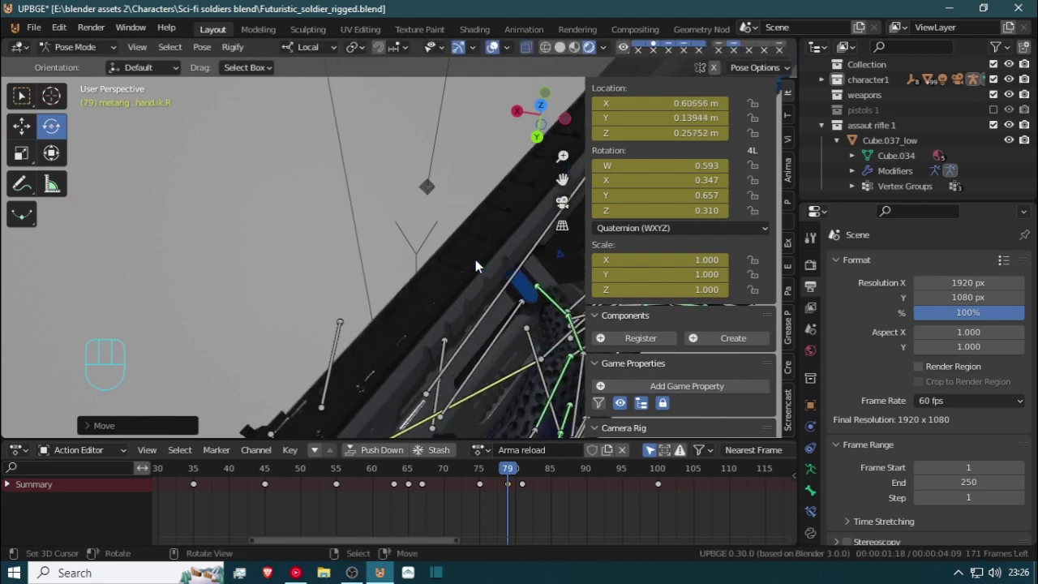
Move the right hand IK bone freely at frame 81 so the fingers follow the slide handle
{"action": "mouse_move", "coordinate": [512, 498]}
{"action": "left_mouse_down"}
{"action": "mouse_move", "coordinate": [502, 499]}
{"action": "mouse_move", "coordinate": [540, 488]}
{"action": "mouse_move", "coordinate": [521, 485]}
{"action": "left_mouse_up"}
{"action": "middle_click_drag", "start_coordinate": [531, 424], "coordinate": [658, 358]}
{"action": "key", "text": "g"}
{"action": "left_click", "coordinate": [312, 334]}
{"action": "key", "text": "g"}
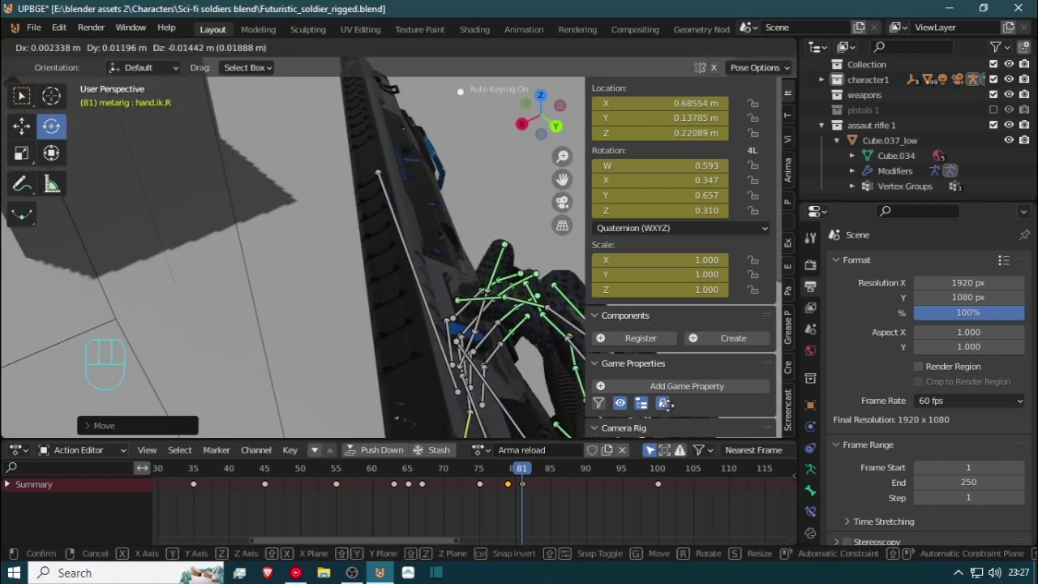
{"action": "left_click", "coordinate": [664, 412]}
Scrub the reload from frame 81 to frame 100 and view the ending pose through the camera
{"action": "middle_click_drag", "start_coordinate": [512, 360], "coordinate": [375, 404]}
{"action": "left_click_drag", "start_coordinate": [520, 502], "coordinate": [658, 478]}
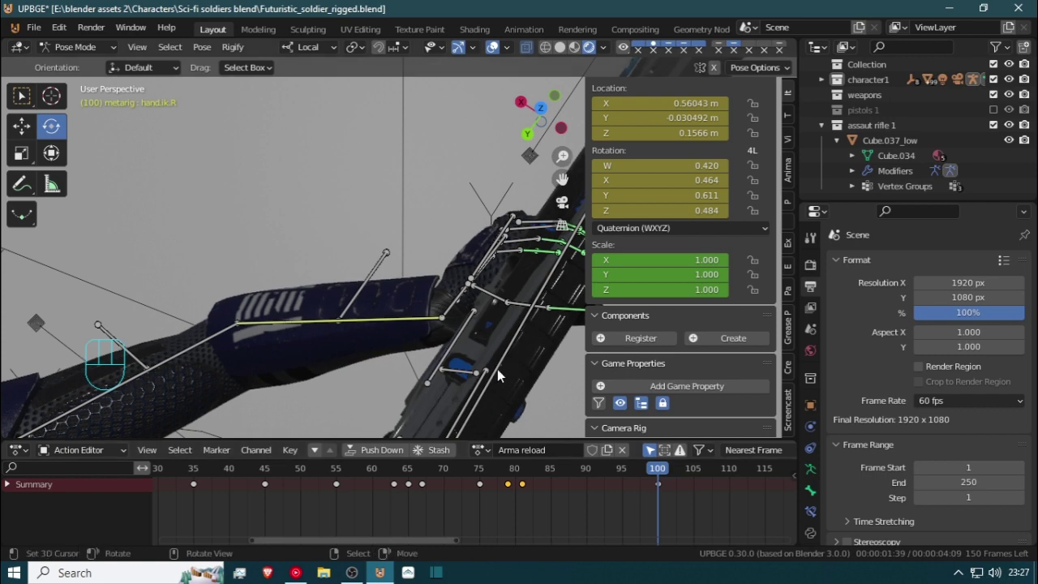
{"action": "middle_click_drag", "start_coordinate": [497, 369], "coordinate": [477, 354]}
{"action": "key", "text": "KP_0"}
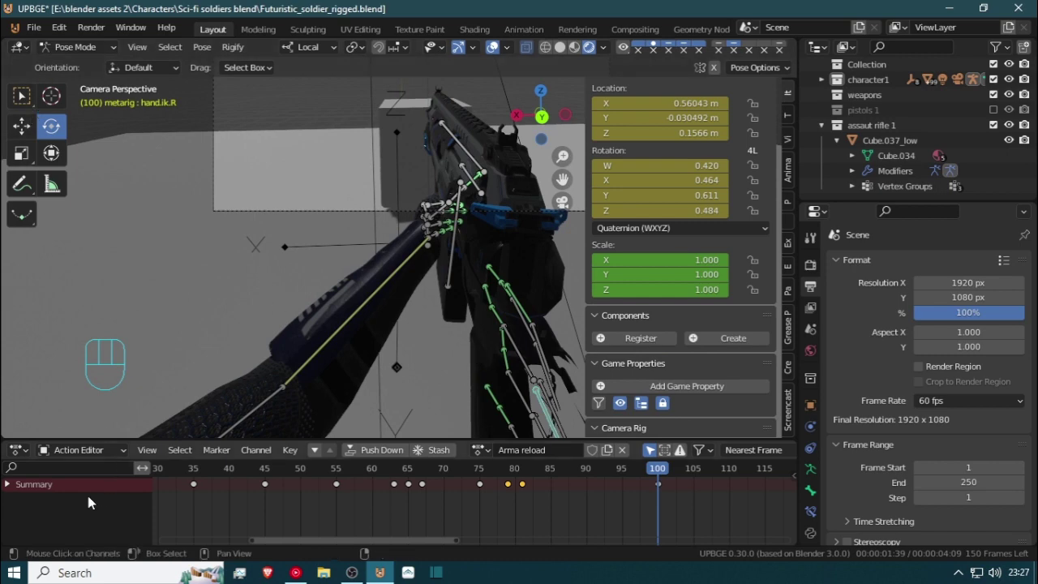
Switch the Action Editor area to the Timeline and set playback sync to Frame Dropping
{"action": "left_click", "coordinate": [23, 451]}
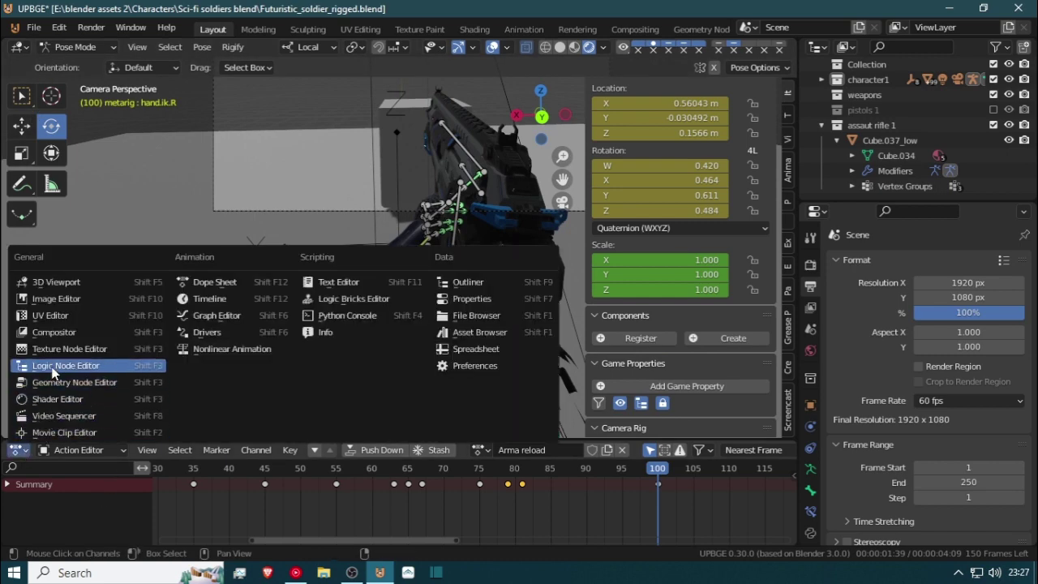
{"action": "left_click", "coordinate": [209, 299]}
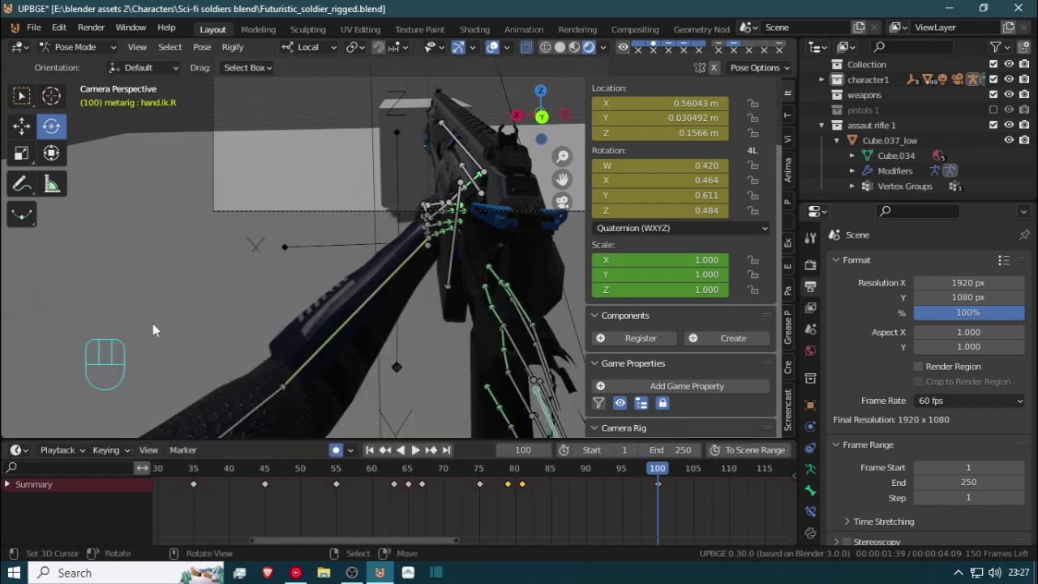
{"action": "left_click", "coordinate": [108, 450]}
{"action": "left_click", "coordinate": [43, 451]}
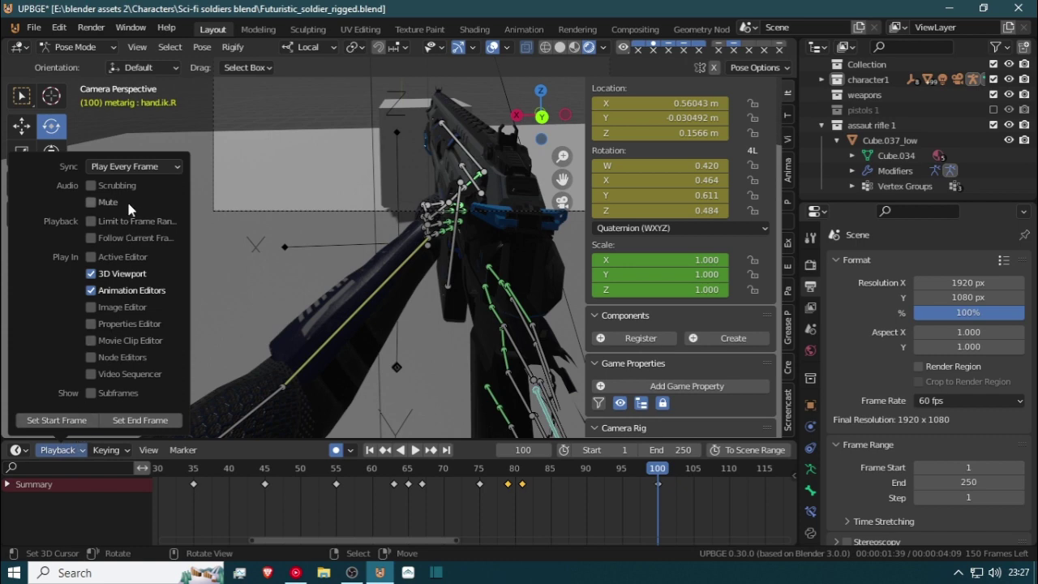
{"action": "left_click", "coordinate": [135, 170]}
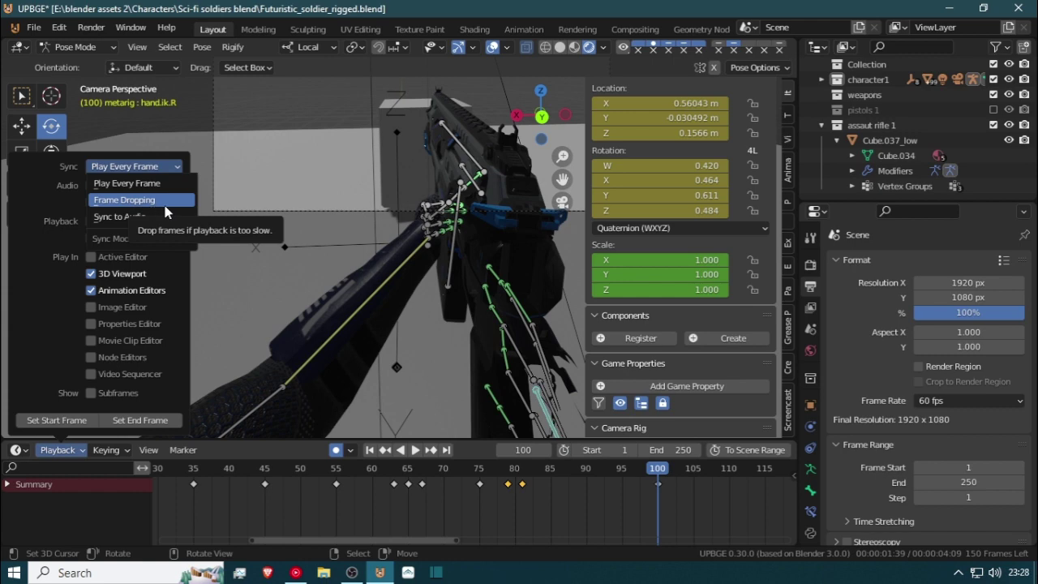
{"action": "left_click", "coordinate": [150, 201]}
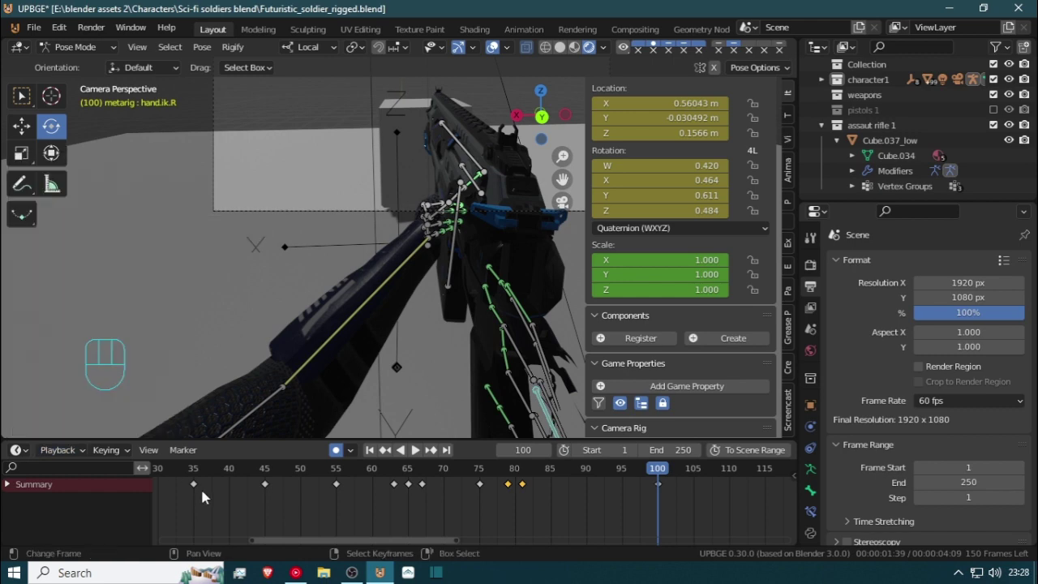
Play the rifle reload animation and return to frame 1 to check its speed
{"action": "key", "text": "space"}
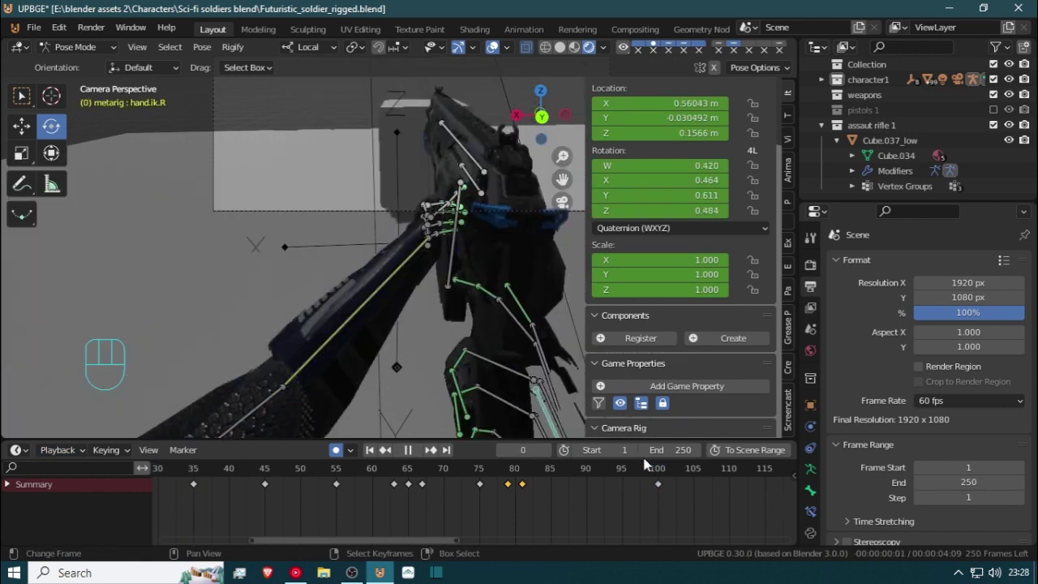
{"action": "key", "text": "space"}
{"action": "key", "text": "space"}
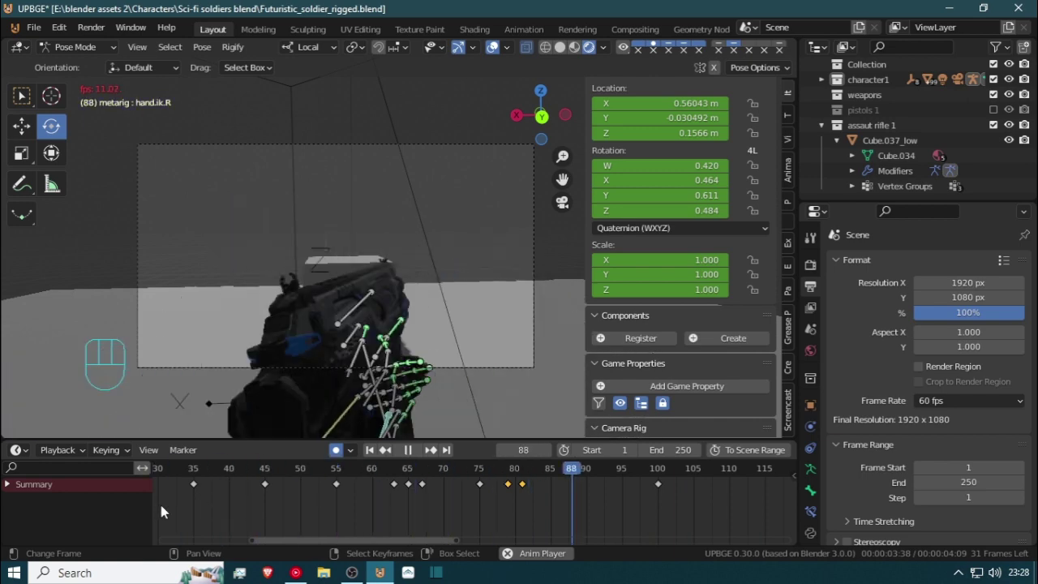
{"action": "key", "text": "space"}
{"action": "scroll", "coordinate": [435, 528], "scroll_direction": "down", "scroll_amount": 2}
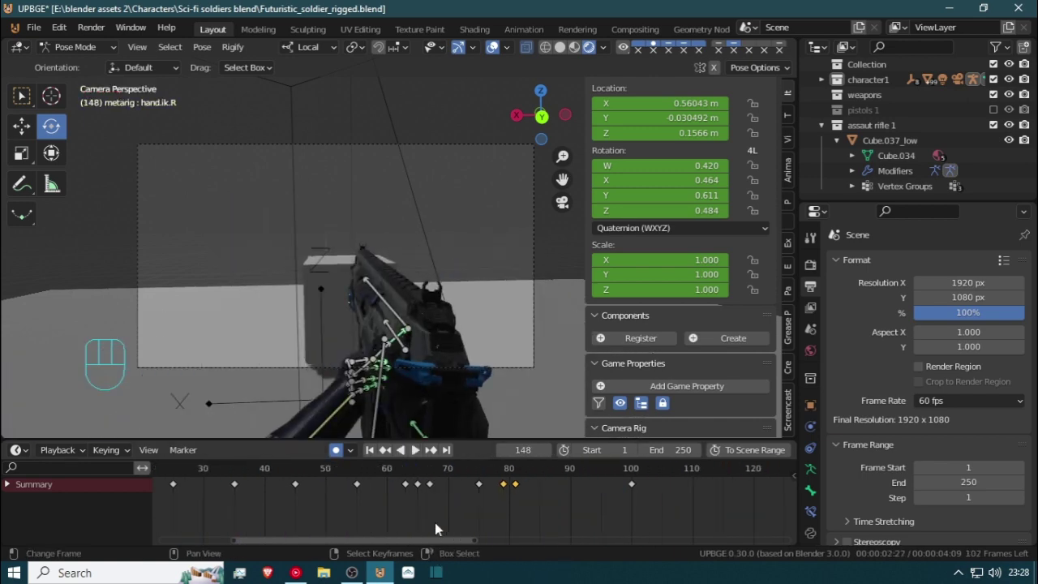
{"action": "scroll", "coordinate": [435, 523], "scroll_direction": "down", "scroll_amount": 8}
{"action": "left_click", "coordinate": [234, 491]}
{"action": "key", "text": "space"}
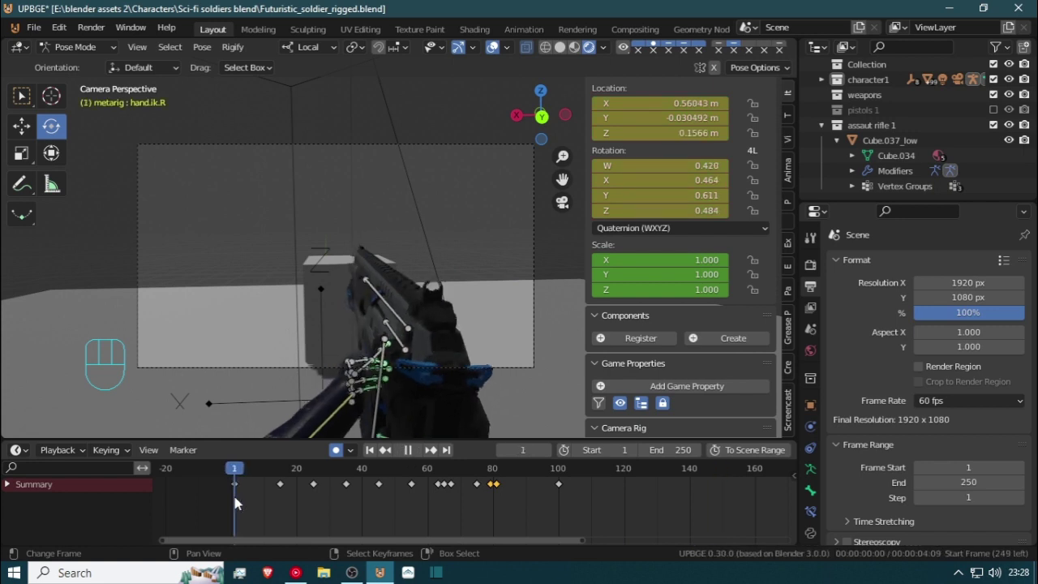
{"action": "key", "text": "space"}
Select all bones and their keyframes, stretch them from frame 0 until the last keyframe falls on frame 200, and play the result
{"action": "key", "text": "a"}
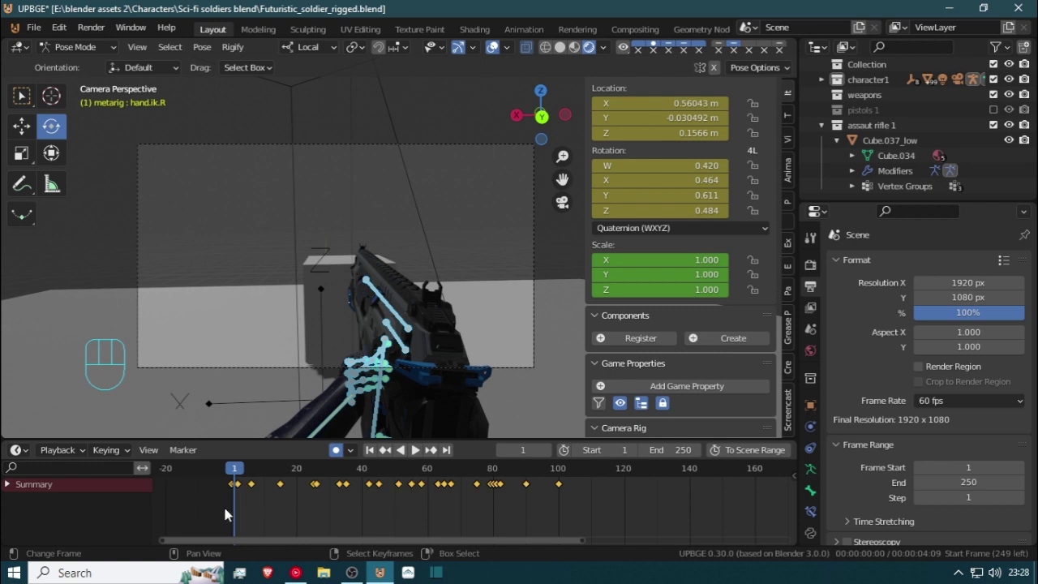
{"action": "key", "text": "Left"}
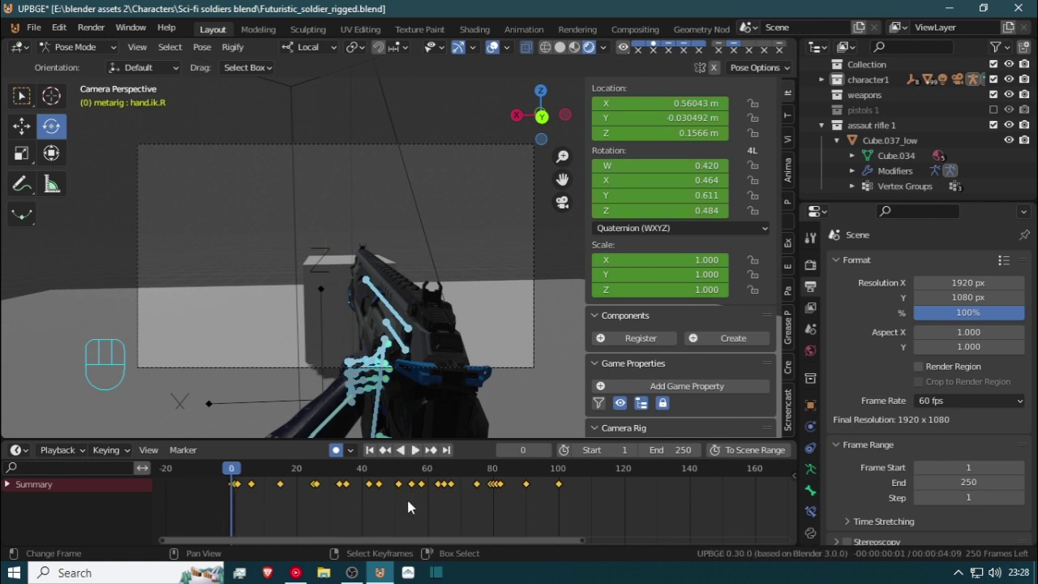
{"action": "key", "text": "g"}
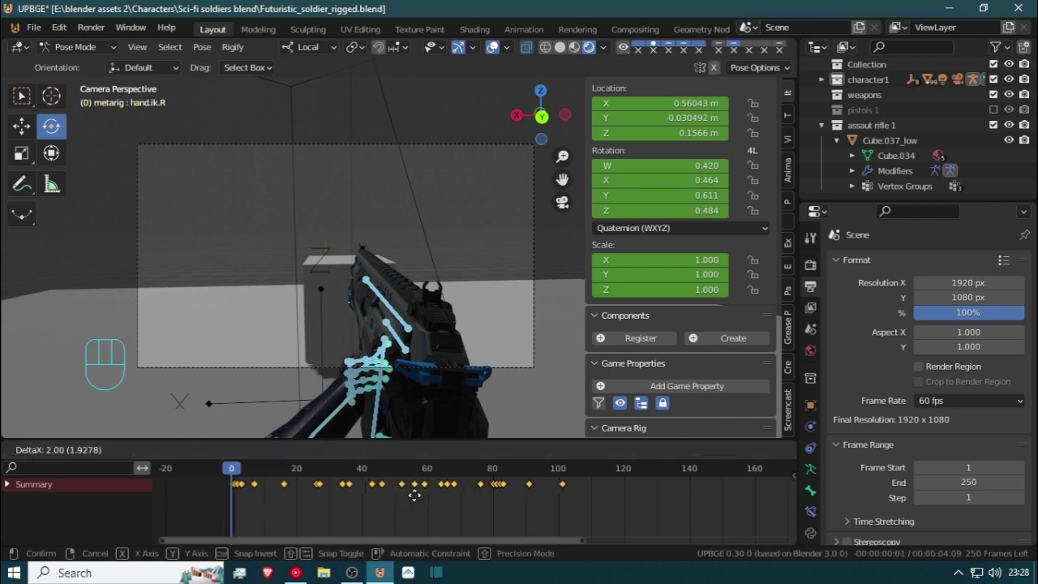
{"action": "key", "text": "s"}
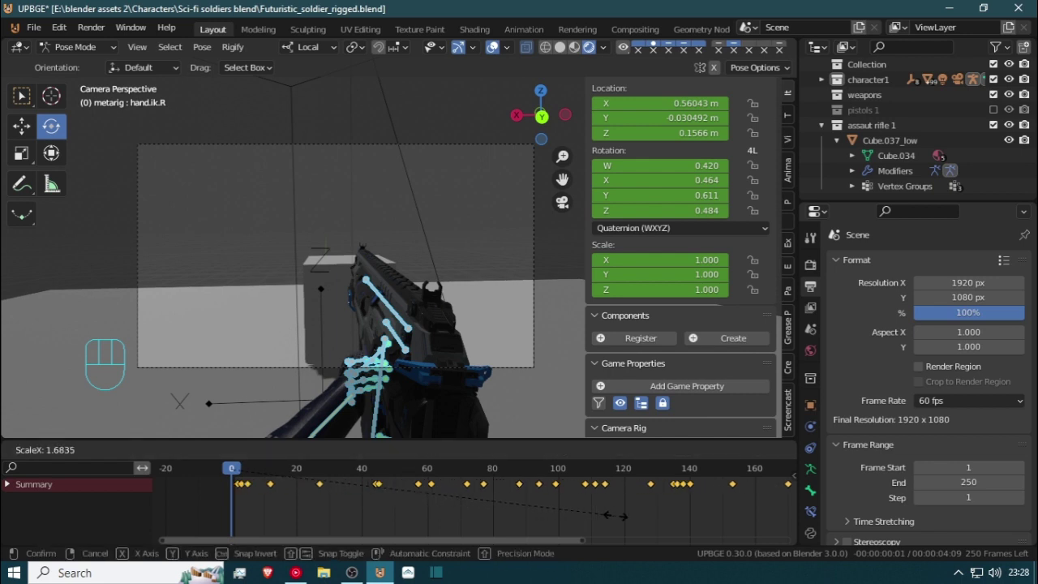
{"action": "left_click", "coordinate": [648, 519]}
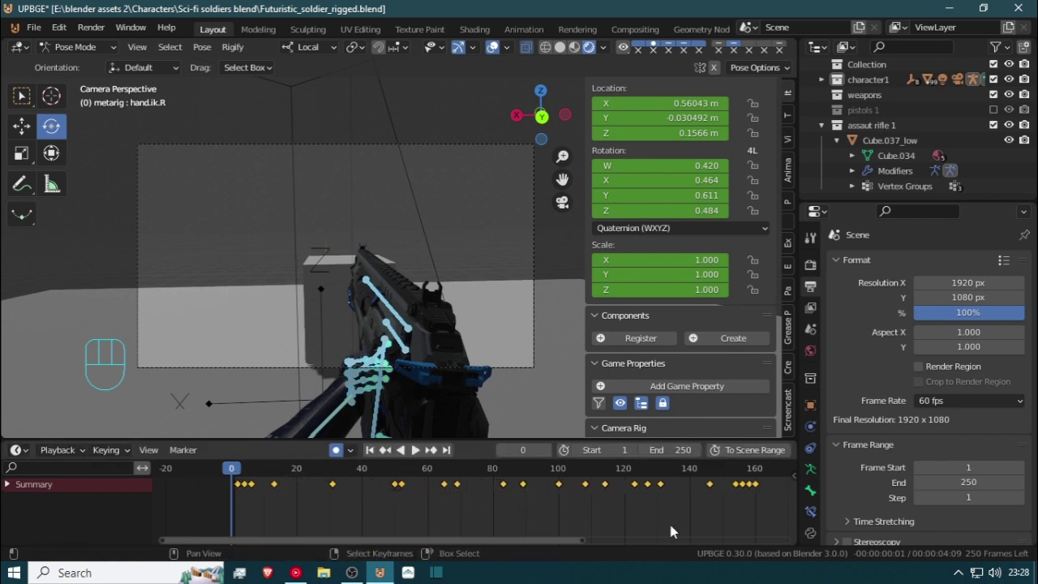
{"action": "middle_click_drag", "start_coordinate": [641, 520], "coordinate": [428, 504]}
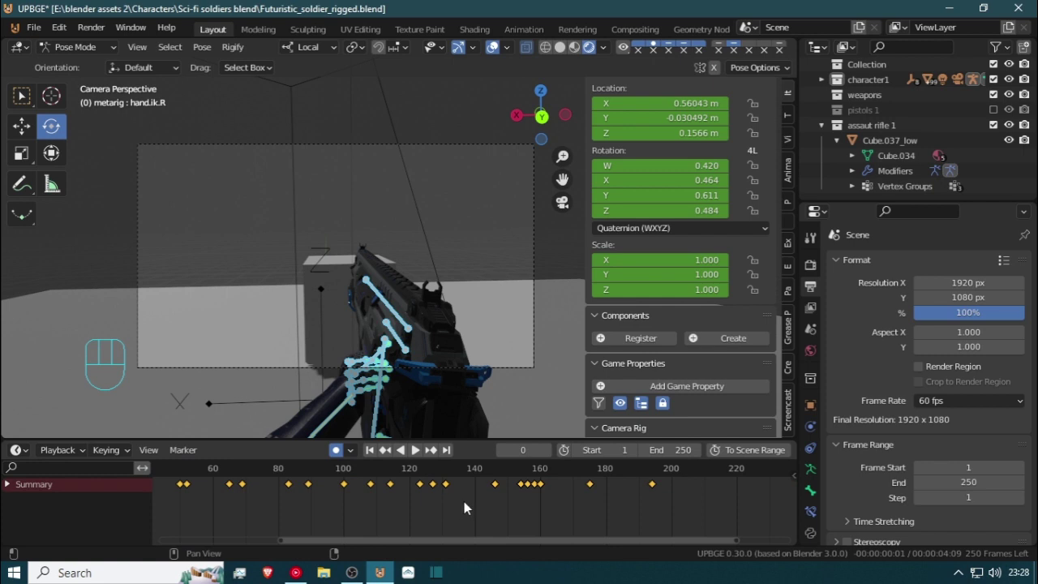
{"action": "key", "text": "s"}
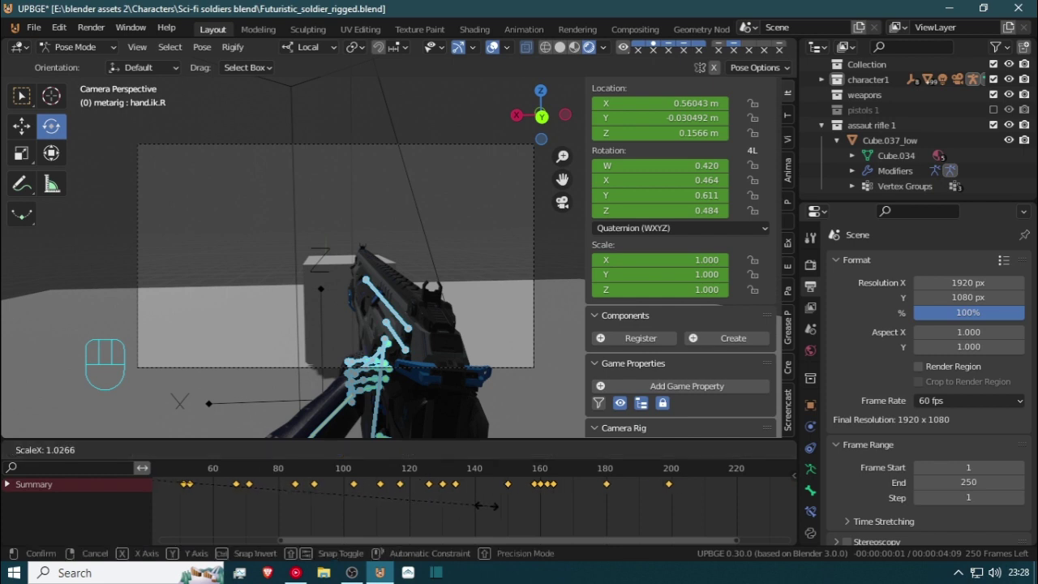
{"action": "left_click", "coordinate": [498, 507]}
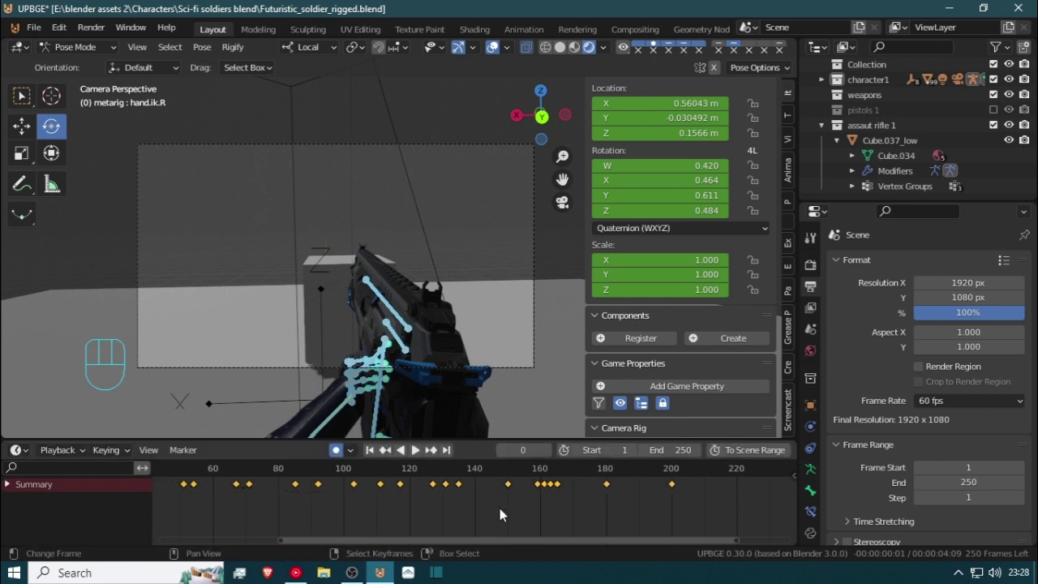
{"action": "key", "text": "space"}
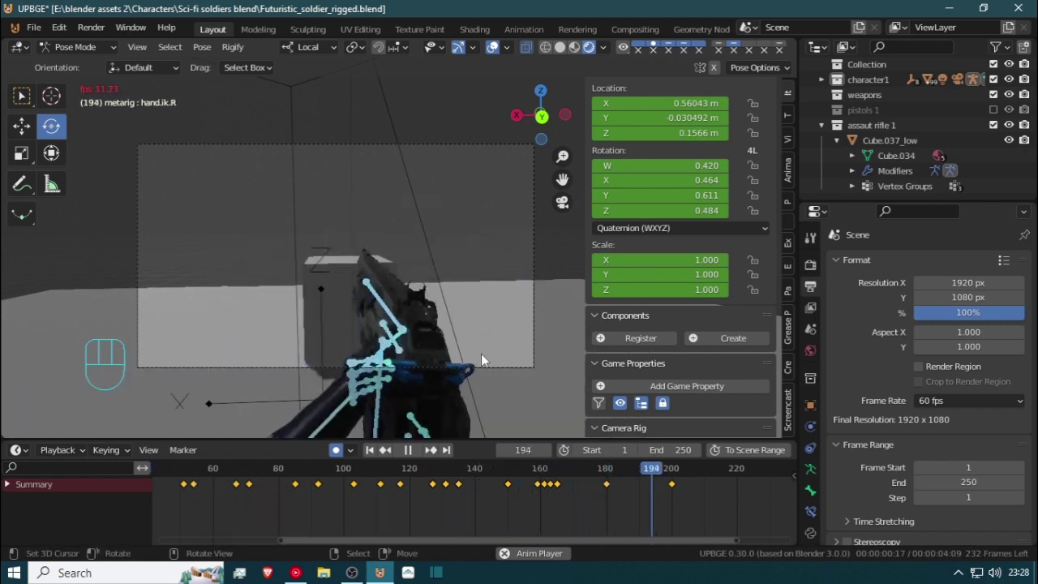
{"action": "key", "text": "space"}
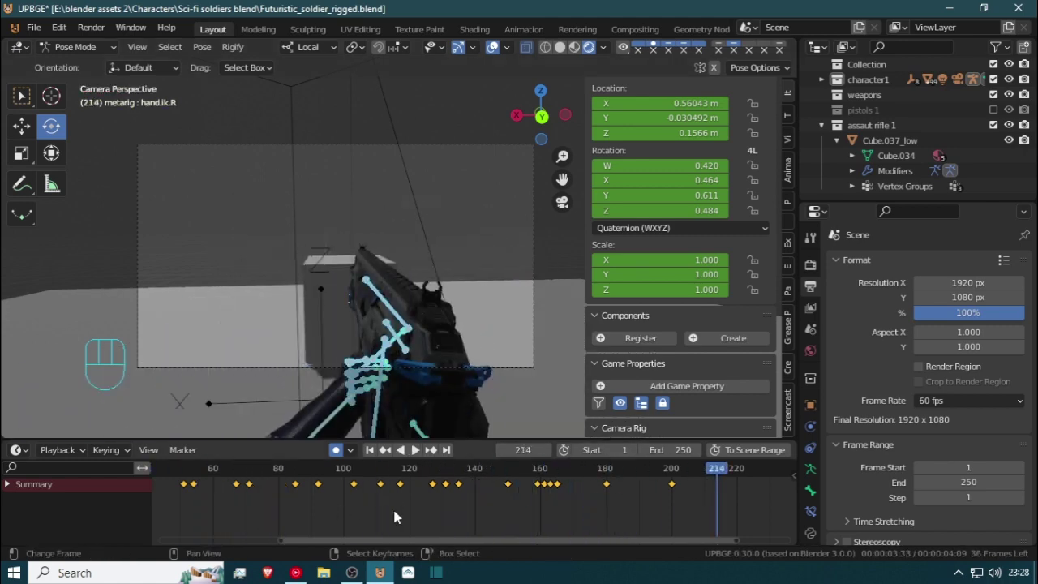
{"action": "key", "text": "space"}
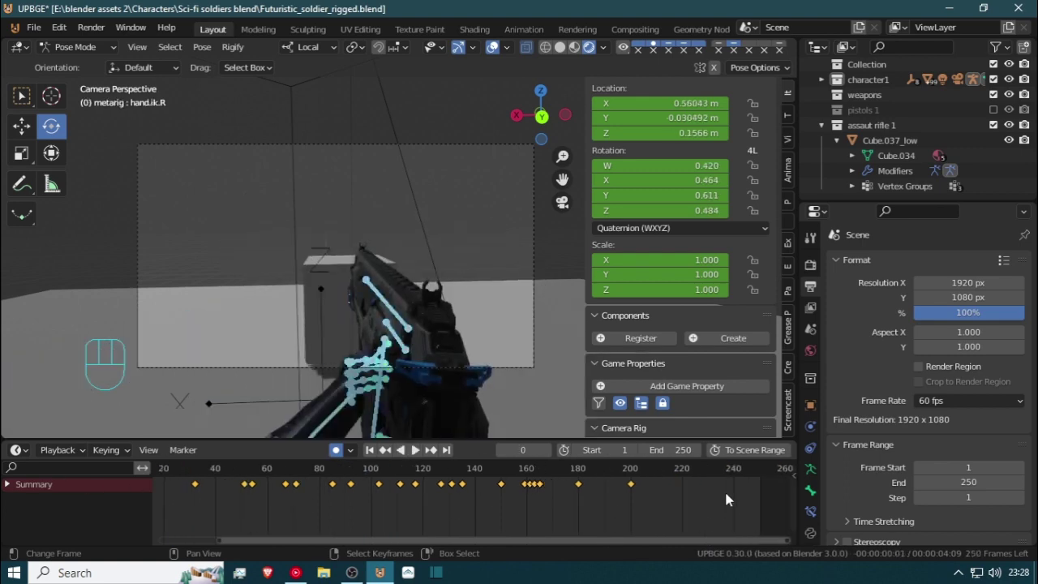
Stretch all the keyframes further from frame 0 so the last one falls on frame 250, and play the animation
{"action": "key", "text": "Home"}
{"action": "key", "text": "s"}
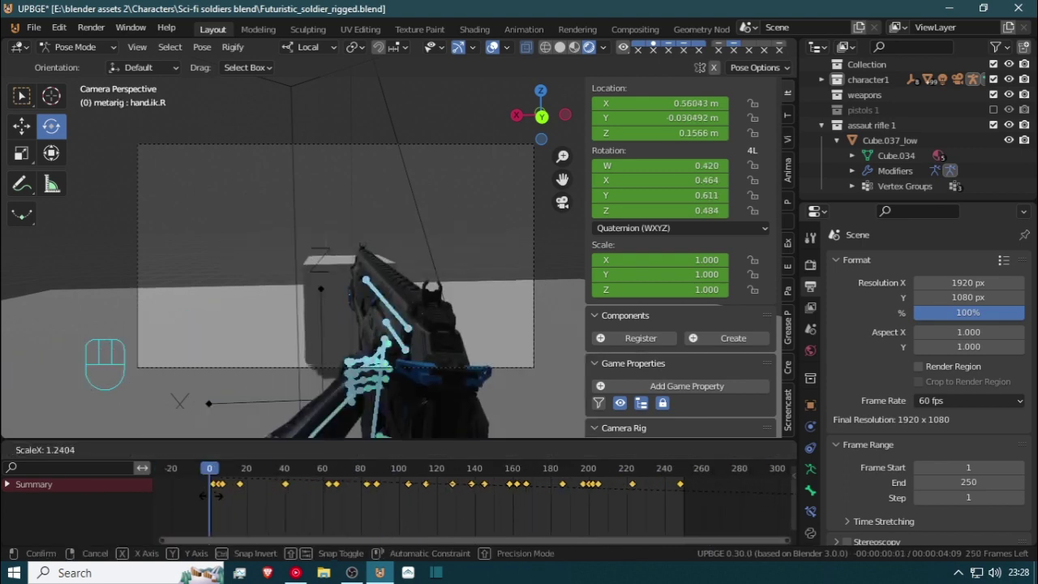
{"action": "left_click", "coordinate": [210, 494]}
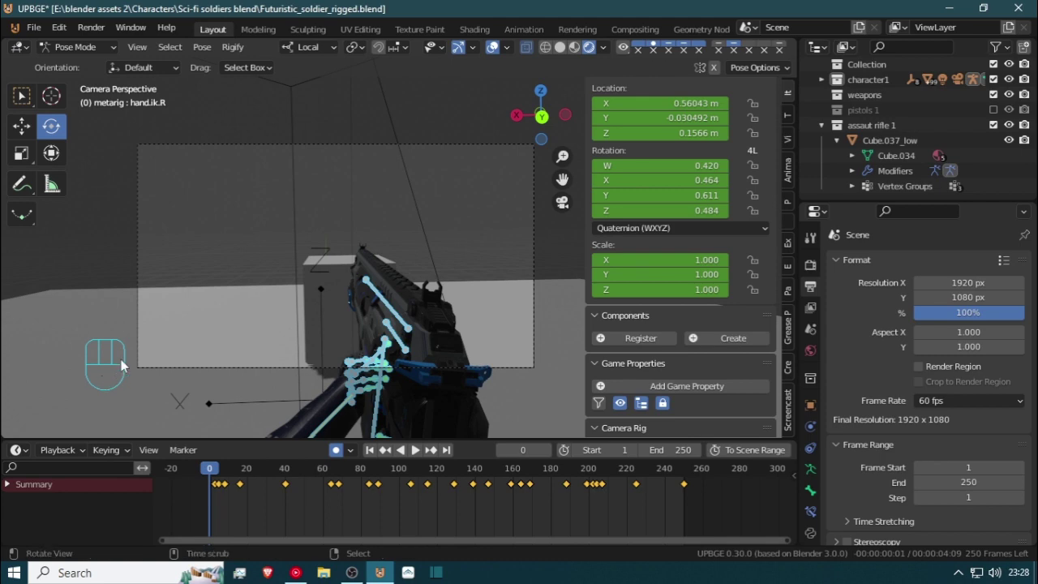
{"action": "key", "text": "space"}
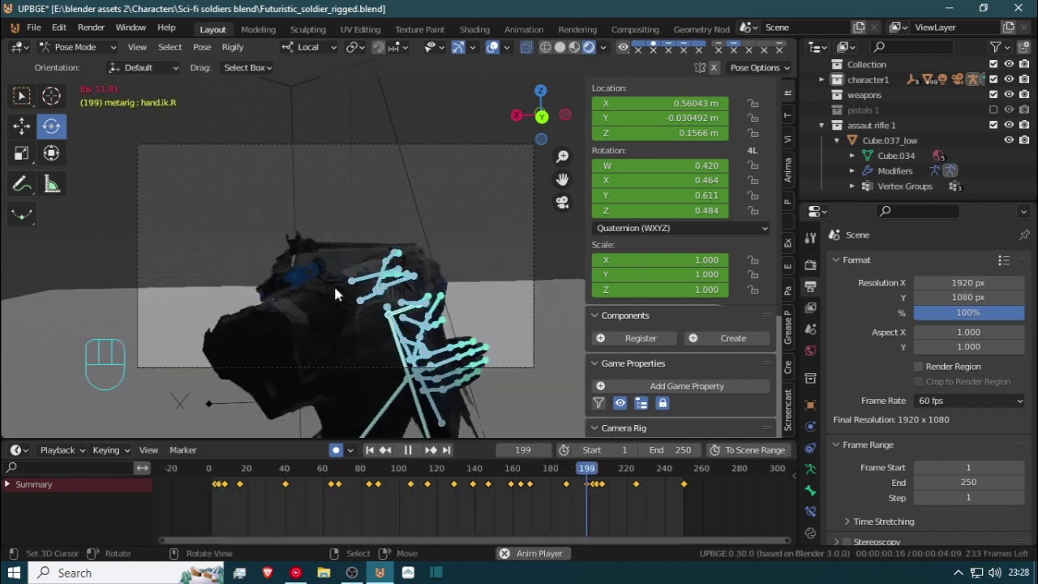
{"action": "key", "text": "space"}
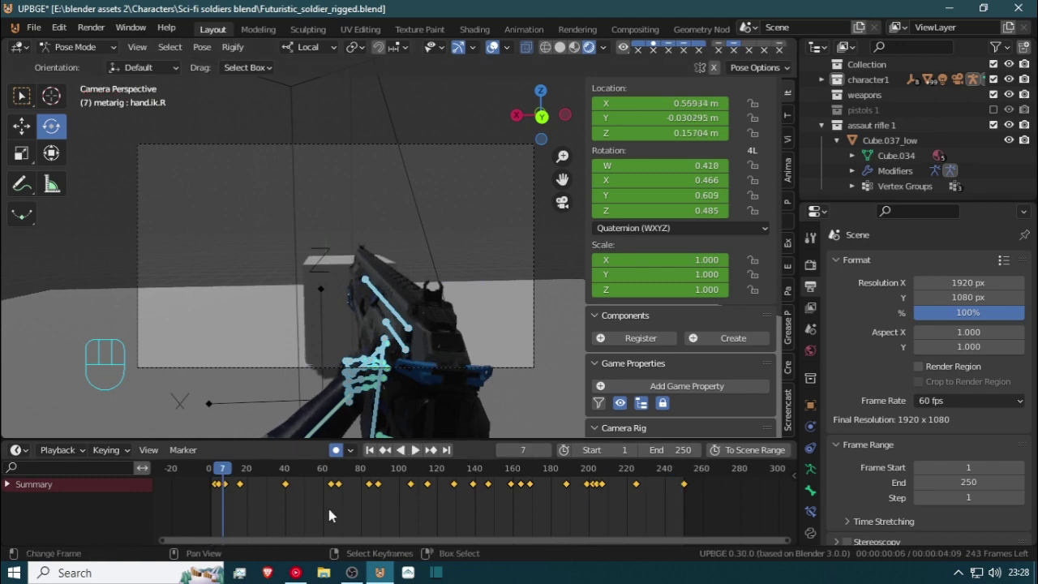
At frame 151, select the main as, hand.ik.L and hand.ik.R bones and move them together slightly in the camera view
{"action": "key", "text": "space"}
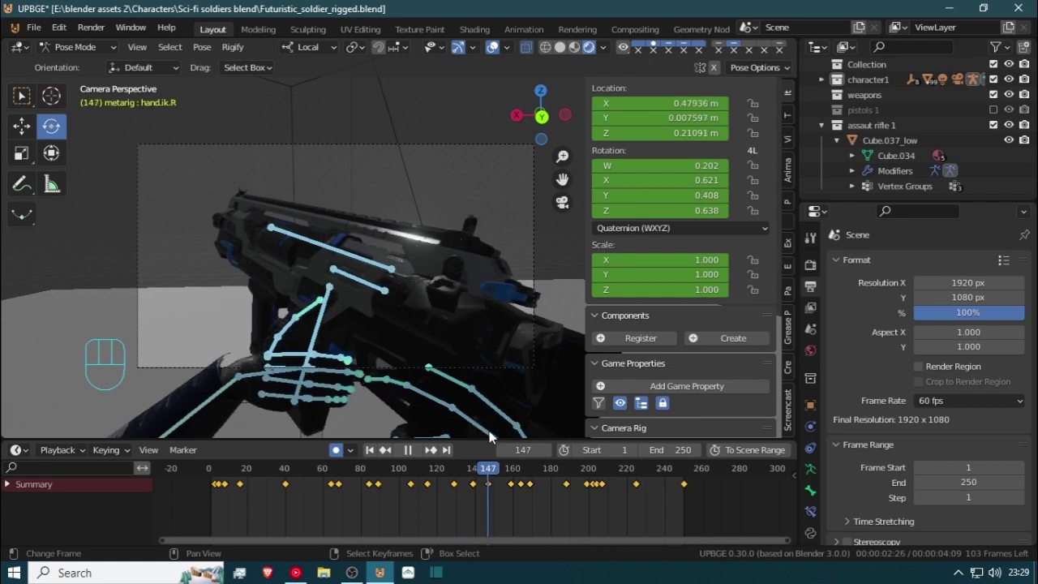
{"action": "key", "text": "space"}
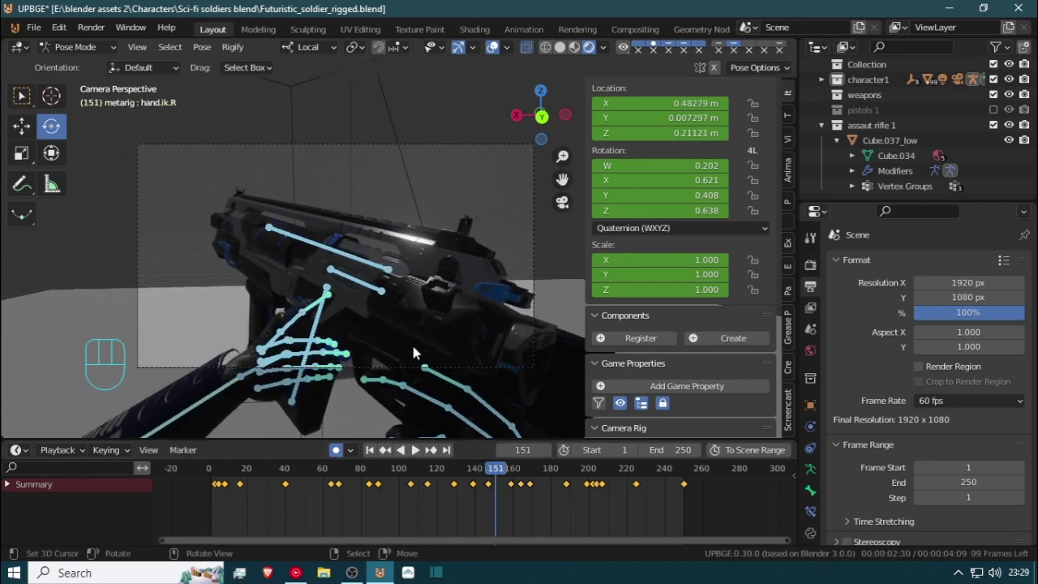
{"action": "left_click", "coordinate": [362, 261]}
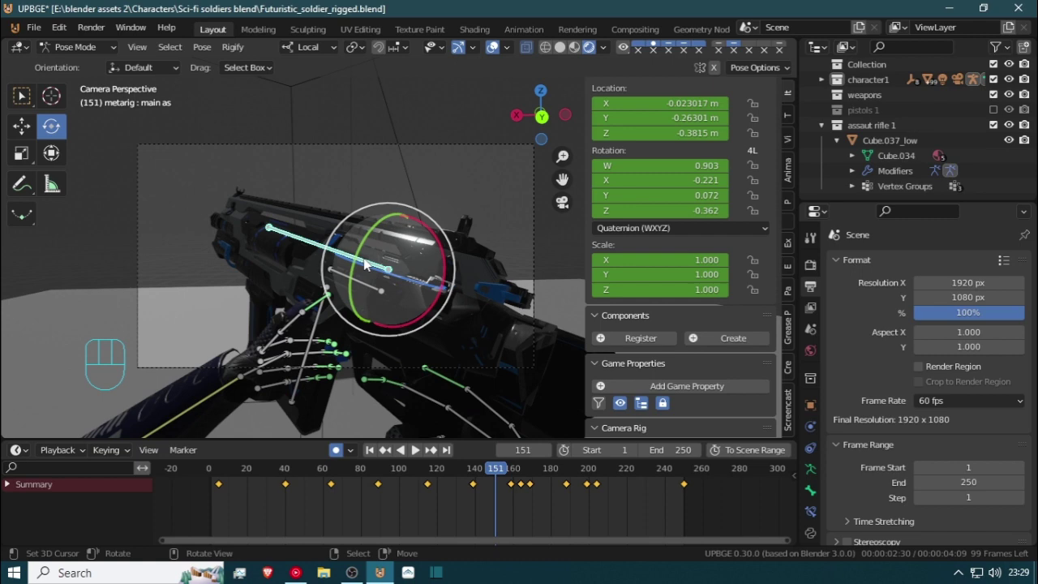
{"action": "right_click", "coordinate": [253, 370], "text": "shift"}
{"action": "middle_click_drag", "start_coordinate": [385, 347], "coordinate": [346, 234], "text": "shift"}
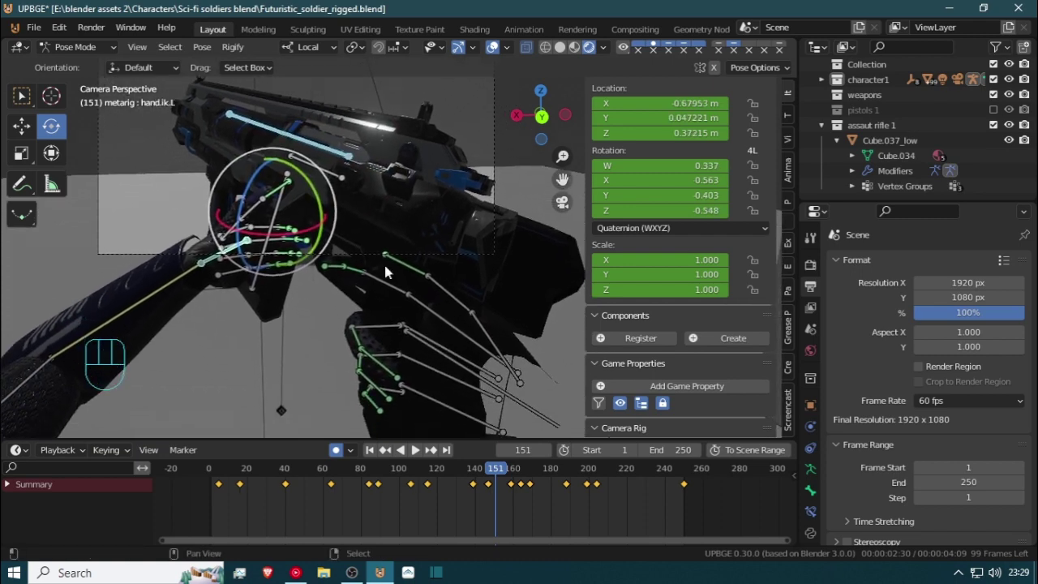
{"action": "left_click", "coordinate": [527, 409]}
{"action": "middle_click_drag", "start_coordinate": [495, 365], "coordinate": [393, 402]}
{"action": "key", "text": "g"}
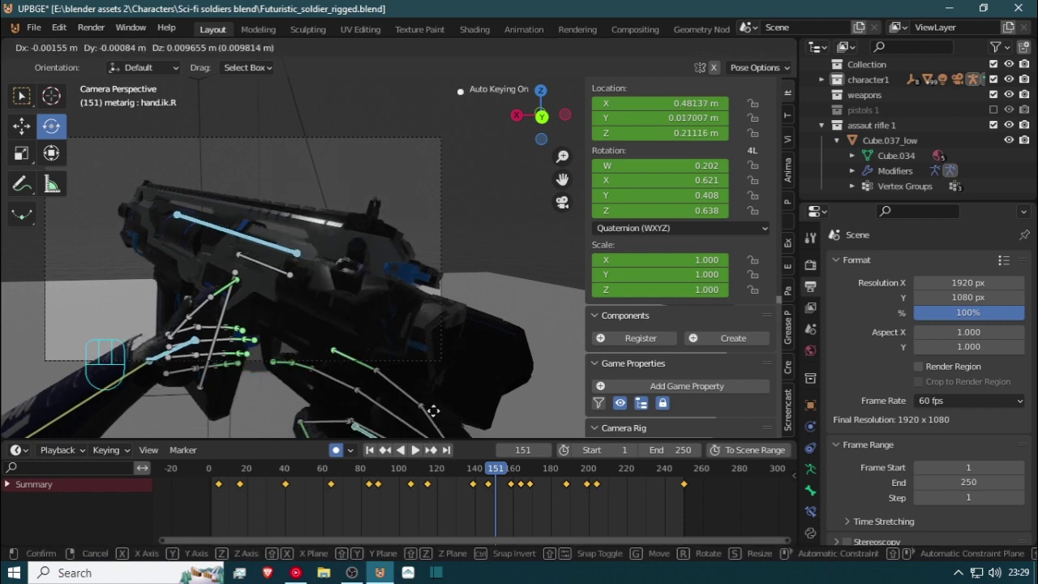
{"action": "left_click", "coordinate": [461, 487]}
Review the playback, go to frame 204 and move the selected rifle and hand IK bones slightly along their local Y axis
{"action": "key", "text": "space"}
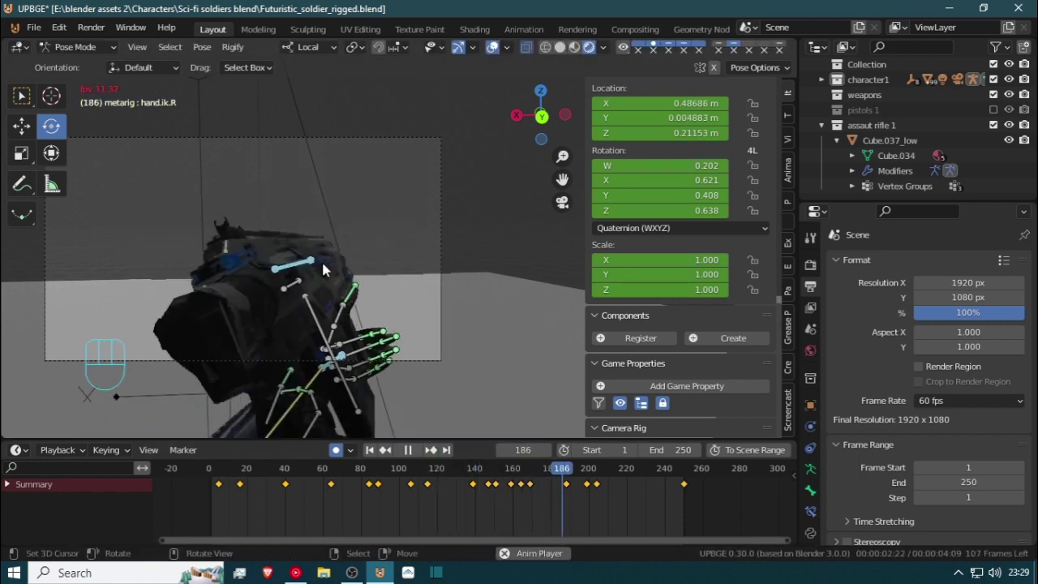
{"action": "key", "text": "space"}
{"action": "key", "text": "space"}
{"action": "key", "text": "space"}
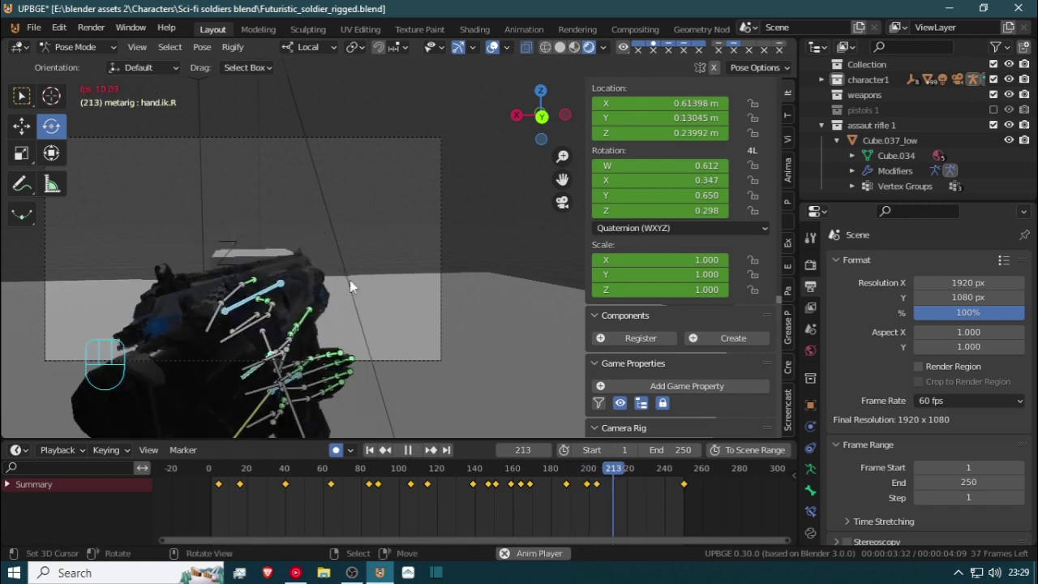
{"action": "left_click_drag", "start_coordinate": [621, 495], "coordinate": [598, 491]}
{"action": "middle_click_drag", "start_coordinate": [384, 322], "coordinate": [376, 347]}
{"action": "key", "text": "g"}
{"action": "key", "text": "y"}
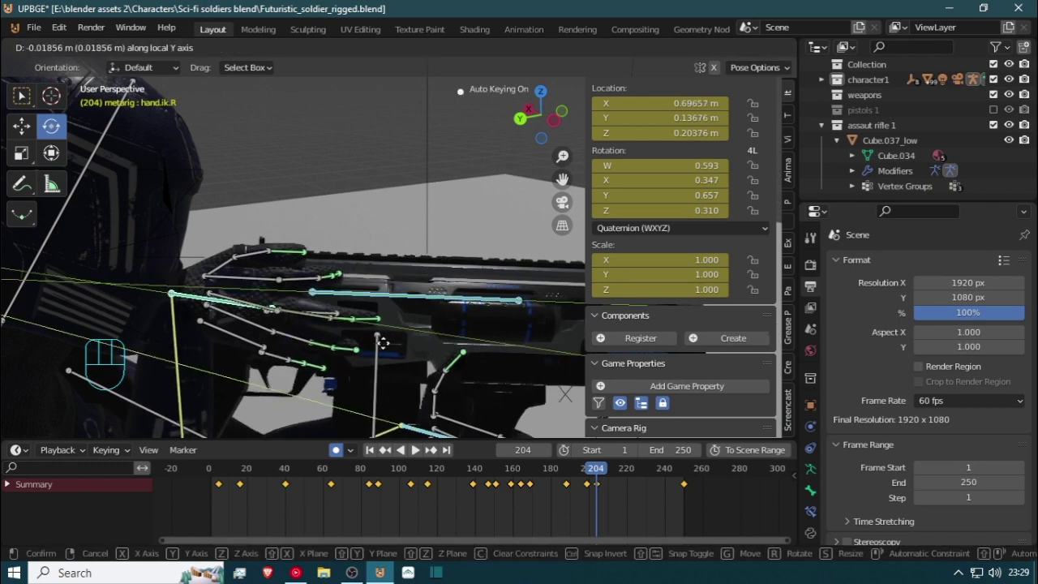
{"action": "left_click", "coordinate": [390, 343]}
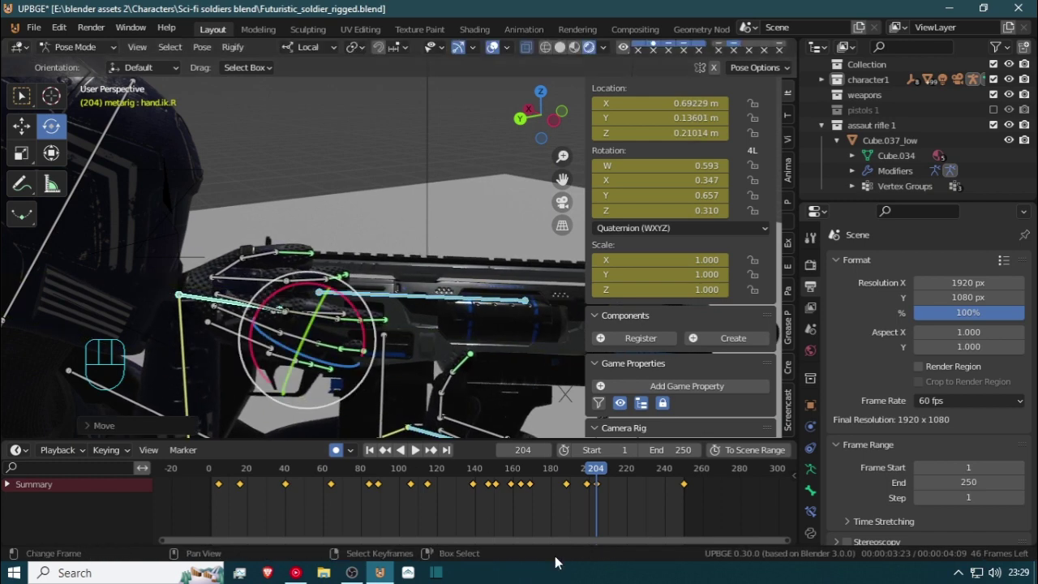
Return to the camera view and play the reload animation from its beginning to review it
{"action": "left_click_drag", "start_coordinate": [591, 522], "coordinate": [394, 368]}
{"action": "key", "text": "shift+ctrl+space"}
{"action": "key", "text": "KP_0"}
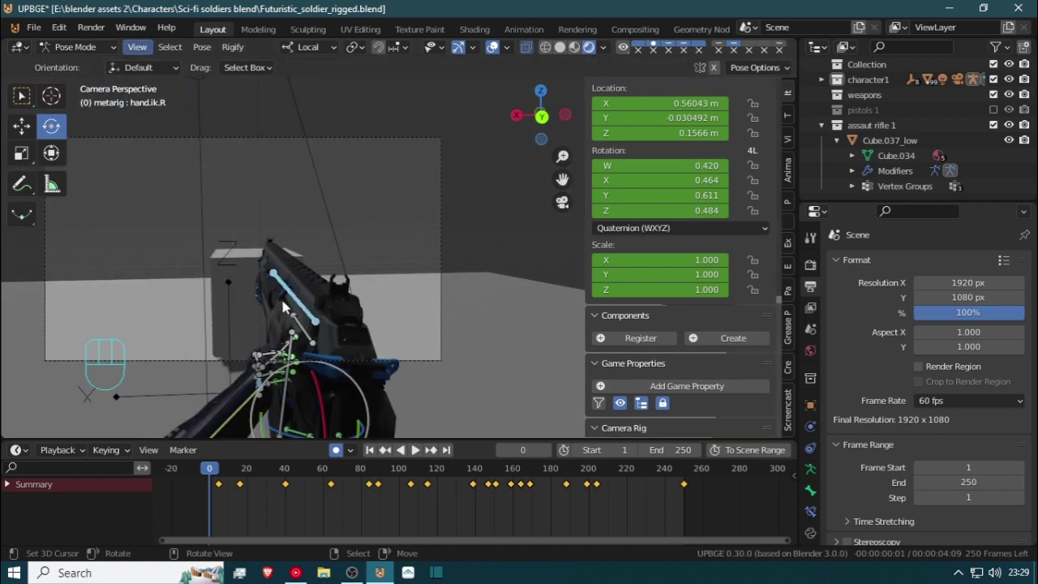
{"action": "key", "text": "space"}
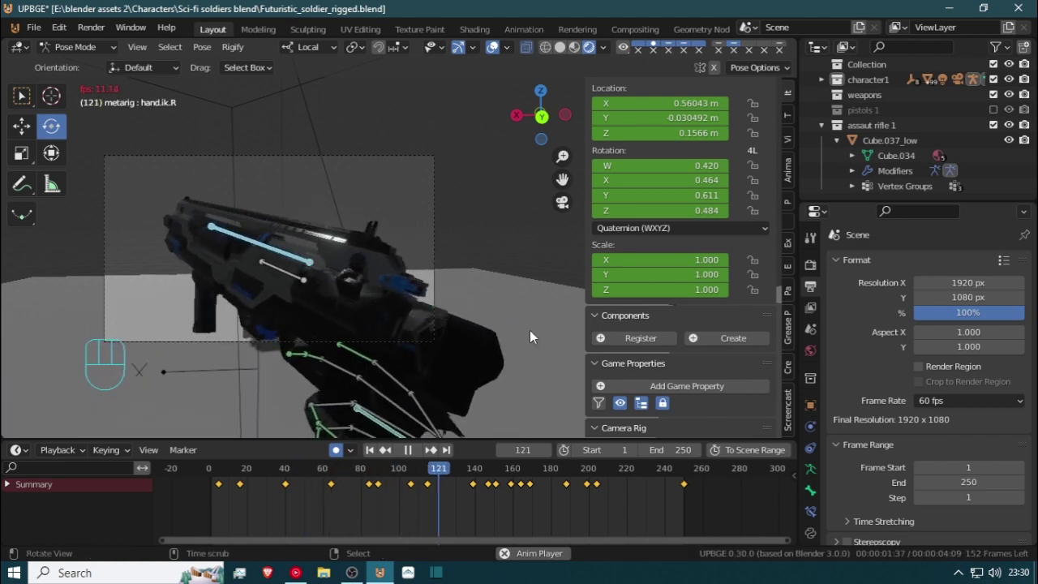
Stop the playback, switch the metarig to Object Mode and select the camera in front of the helmet, viewing the scene through it
{"action": "key", "text": "space"}
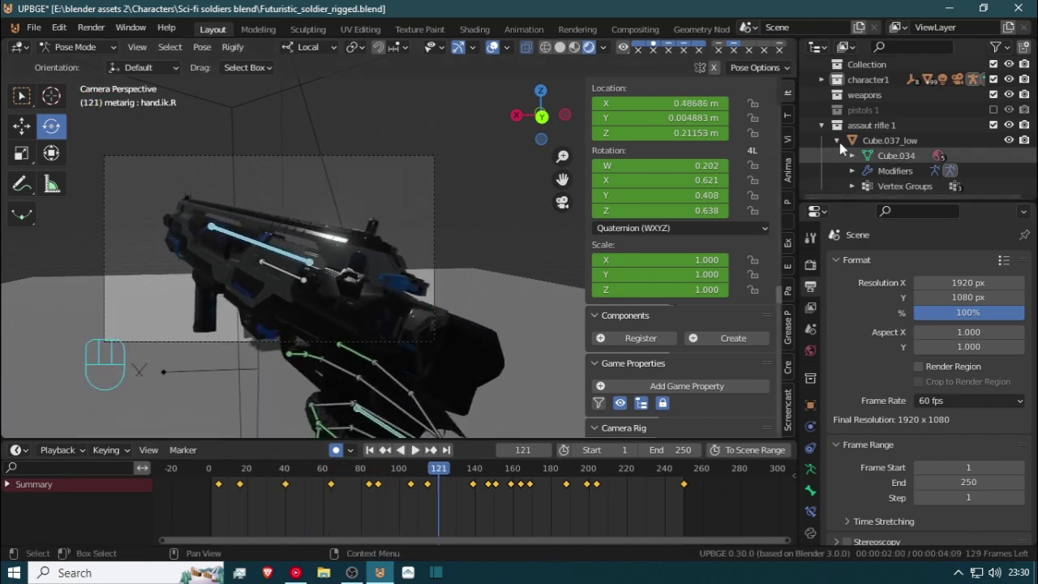
{"action": "middle_click_drag", "start_coordinate": [487, 194], "coordinate": [536, 216]}
{"action": "scroll", "coordinate": [487, 242], "scroll_direction": "down", "scroll_amount": 5}
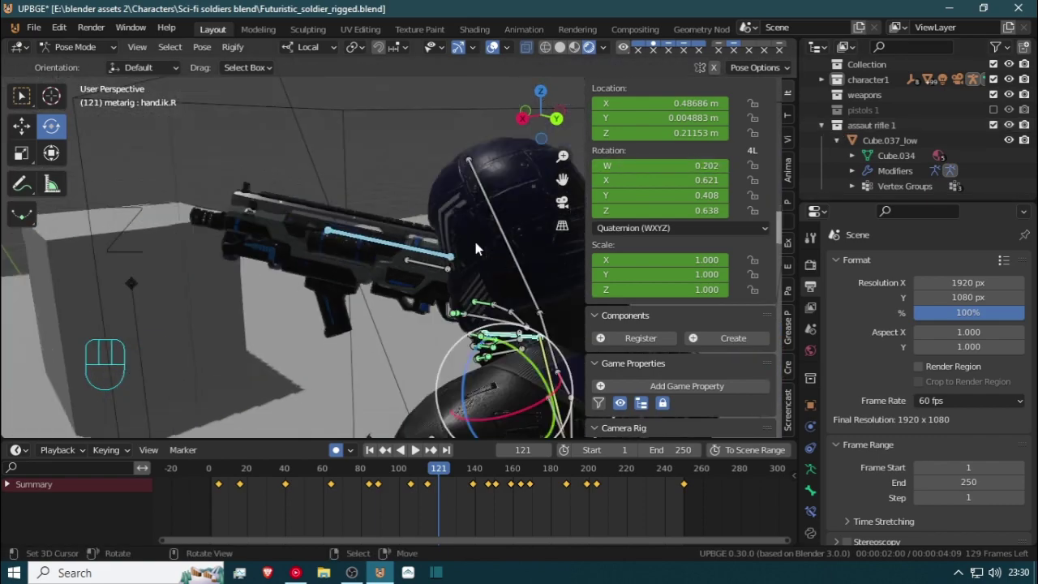
{"action": "middle_click_drag", "start_coordinate": [475, 246], "coordinate": [600, 253]}
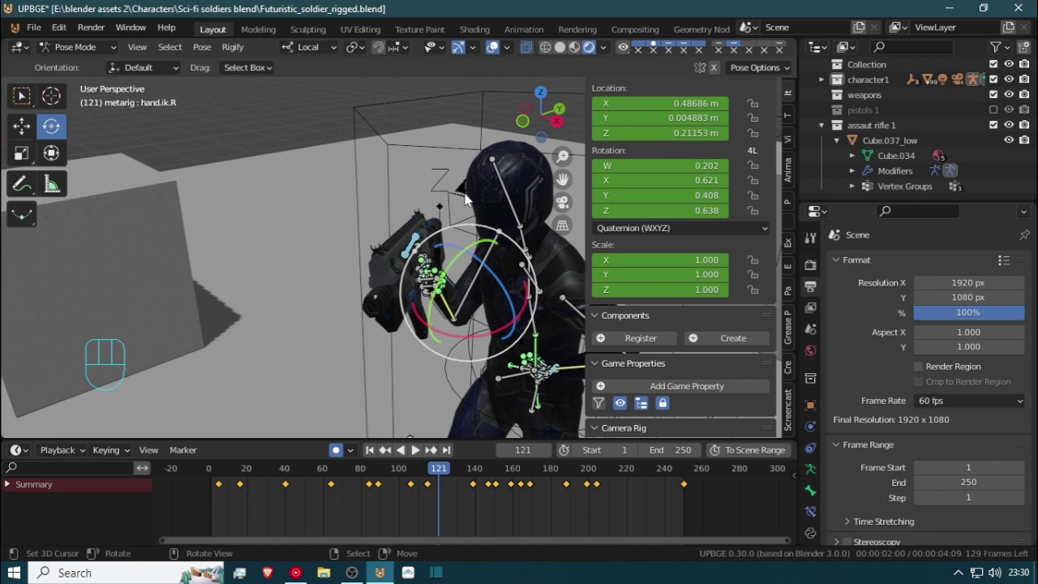
{"action": "key", "text": "ctrl+Tab"}
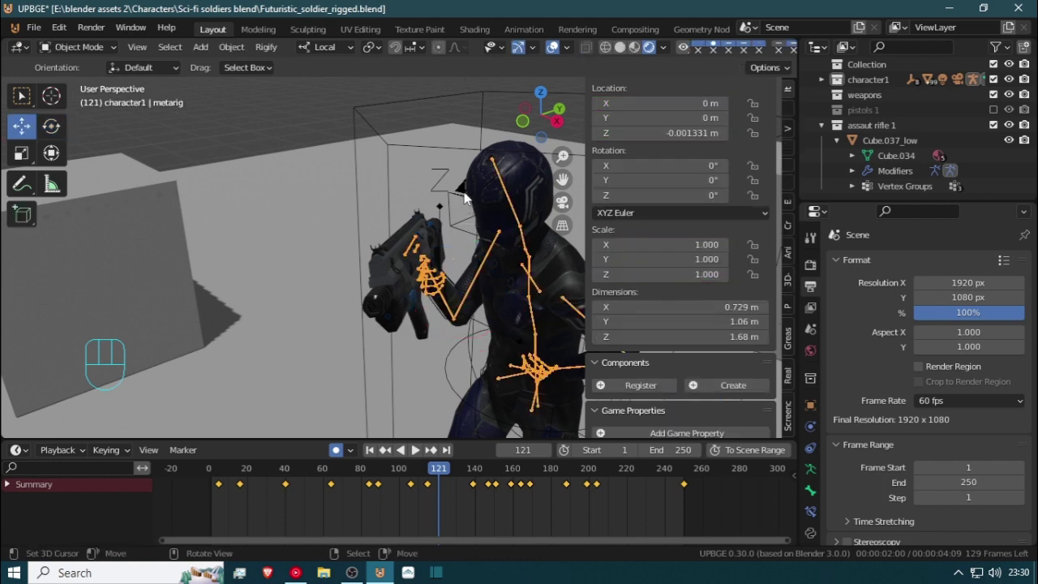
{"action": "left_click", "coordinate": [464, 198]}
{"action": "left_click", "coordinate": [459, 199]}
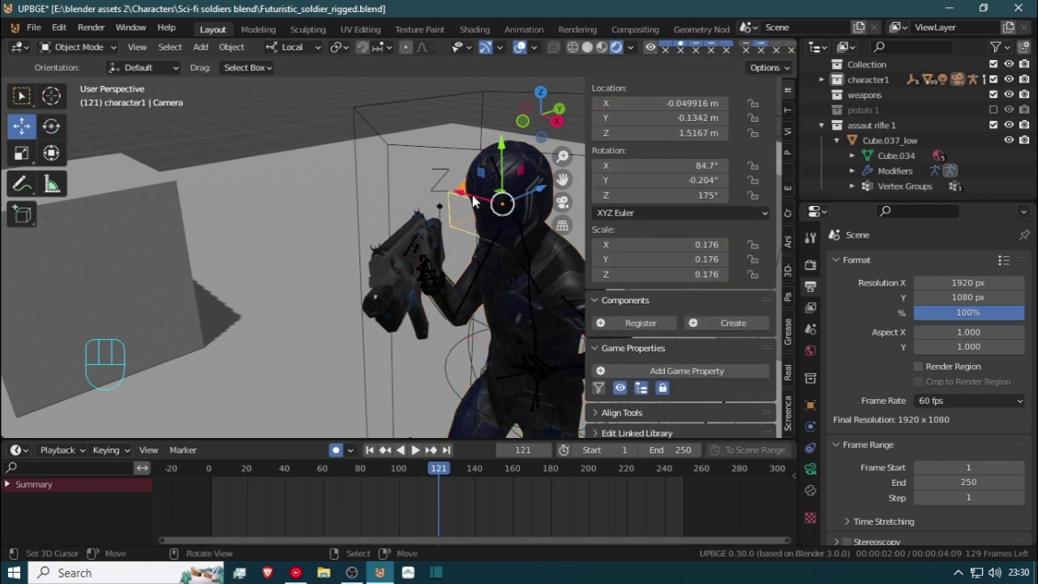
{"action": "key", "text": "KP_0"}
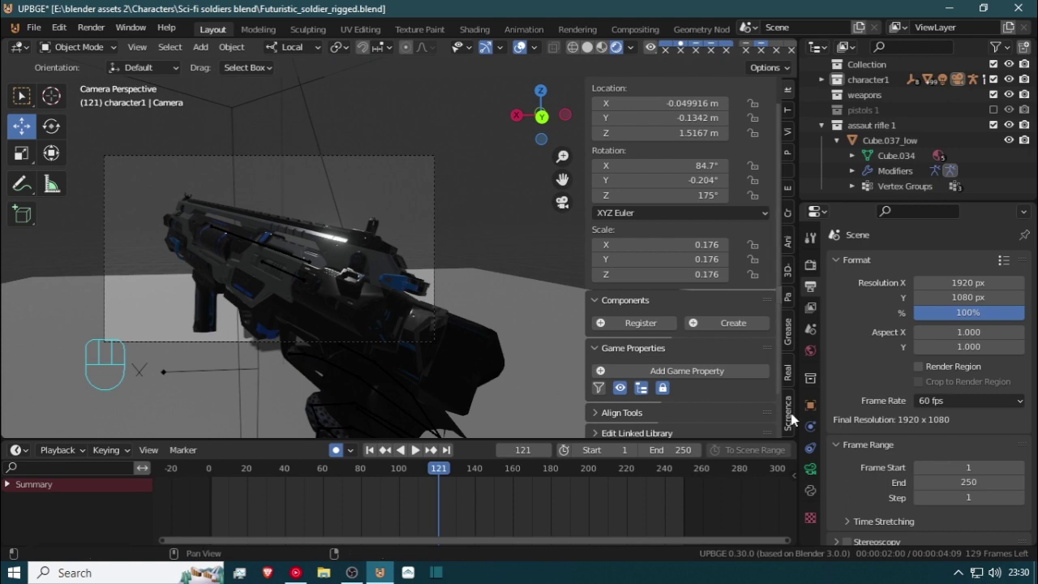
Inspect the rear of the rifle up close in the camera view and from outside, stopping the animation at frame 177
{"action": "scroll", "coordinate": [448, 339], "scroll_direction": "up", "scroll_amount": 4}
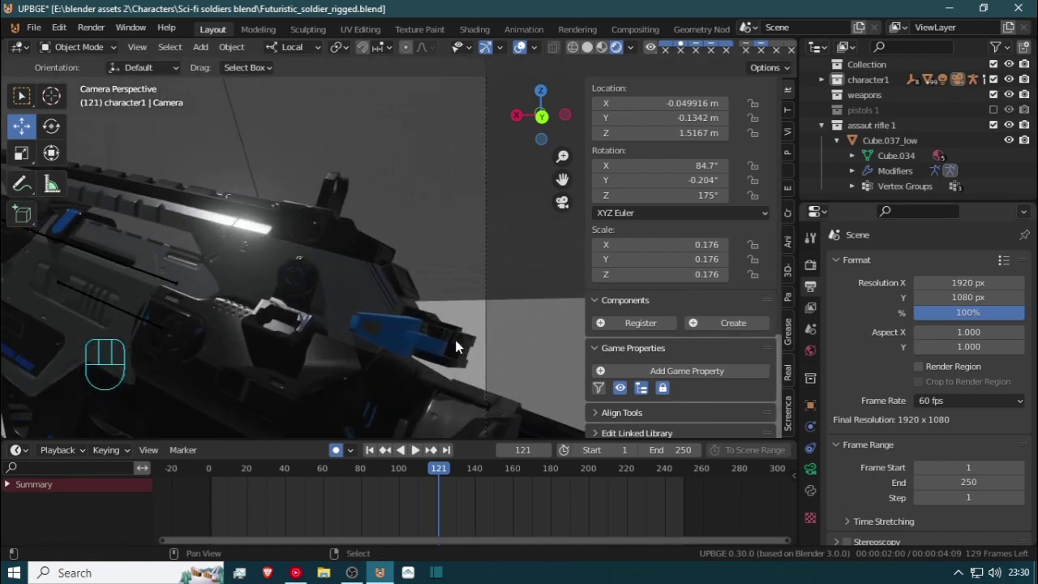
{"action": "middle_click_drag", "start_coordinate": [455, 341], "coordinate": [461, 178], "text": "shift"}
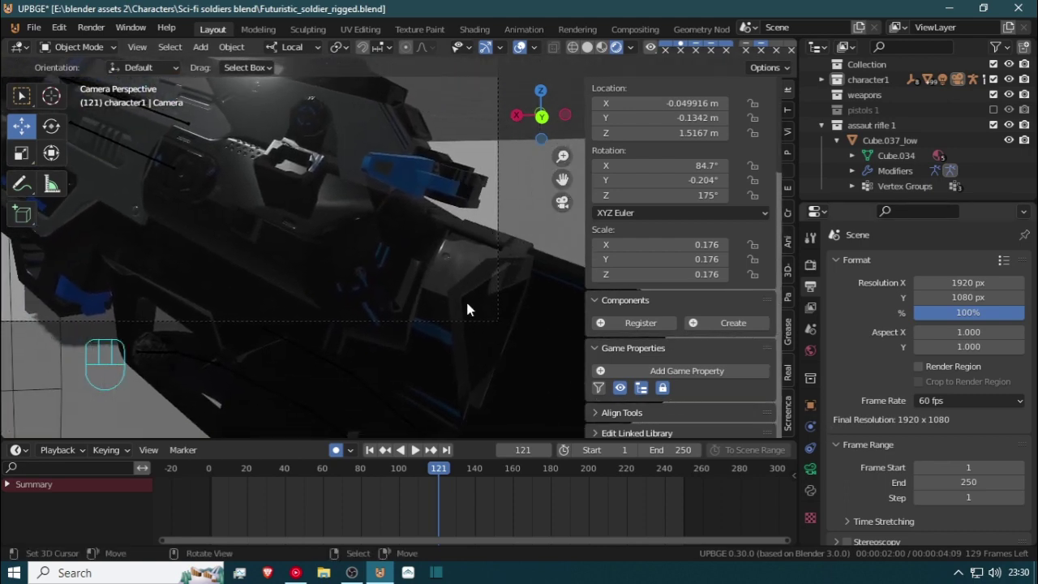
{"action": "left_click_drag", "start_coordinate": [444, 495], "coordinate": [158, 434]}
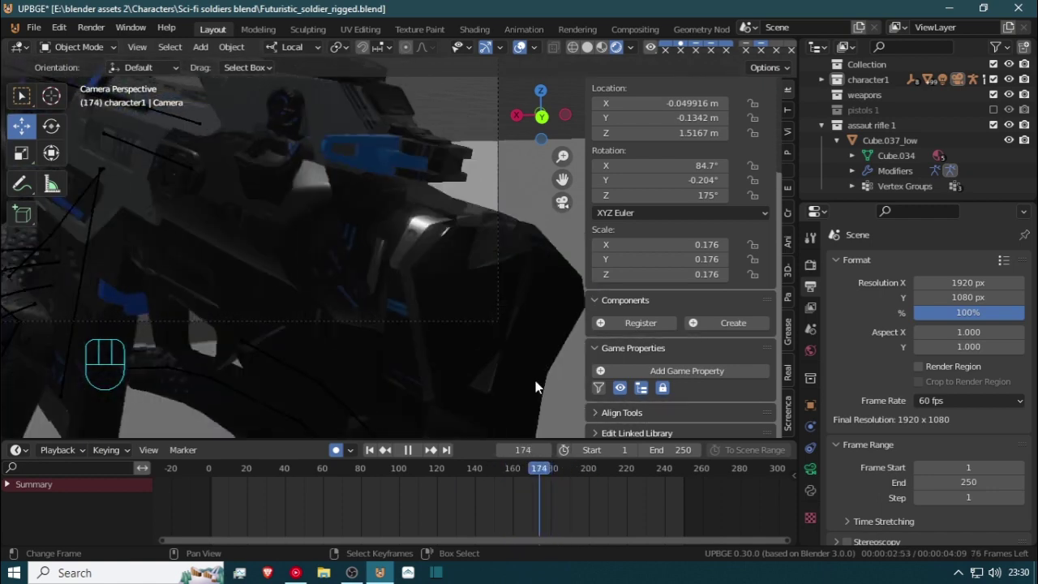
{"action": "key", "text": "space"}
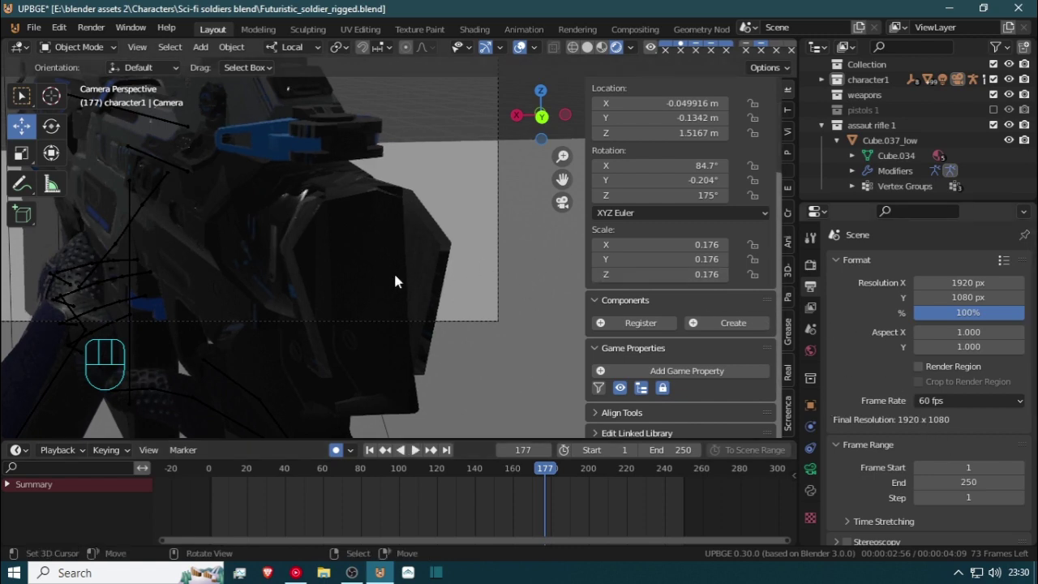
{"action": "middle_click_drag", "start_coordinate": [395, 275], "coordinate": [583, 238]}
{"action": "scroll", "coordinate": [465, 287], "scroll_direction": "down", "scroll_amount": 5}
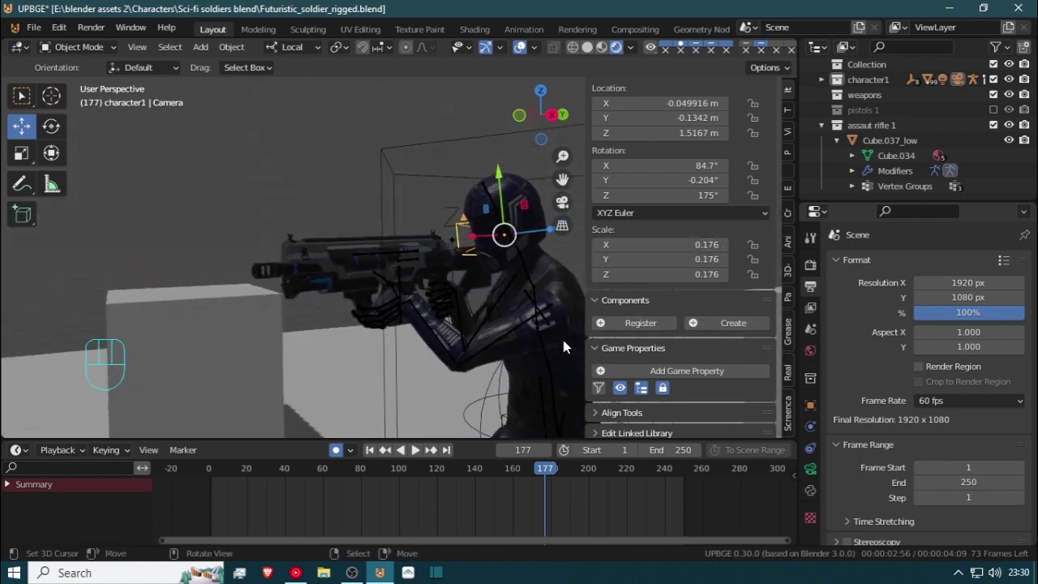
{"action": "key", "text": "KP_0"}
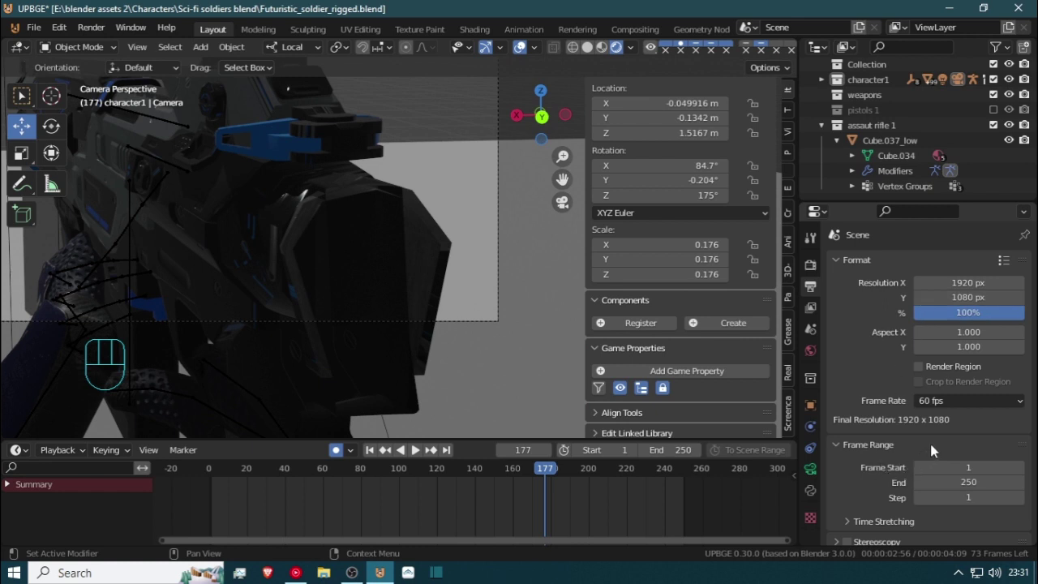
Set the camera's Clip Start to 0.101 m and review the reload animation, stopping at frame 249
{"action": "scroll", "coordinate": [940, 426], "scroll_direction": "down", "scroll_amount": 5}
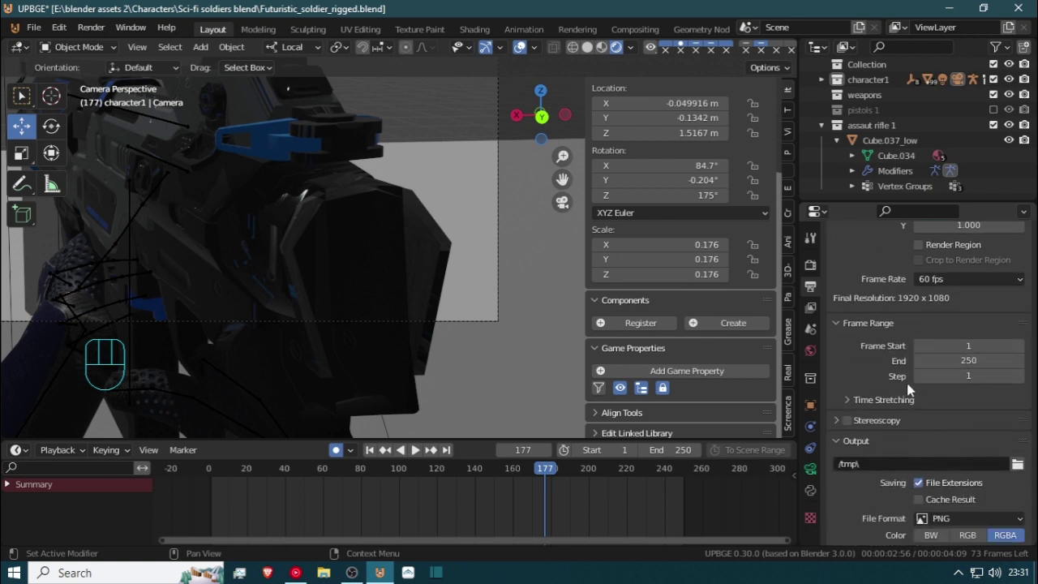
{"action": "scroll", "coordinate": [912, 390], "scroll_direction": "down", "scroll_amount": 1}
{"action": "scroll", "coordinate": [898, 404], "scroll_direction": "down", "scroll_amount": 2}
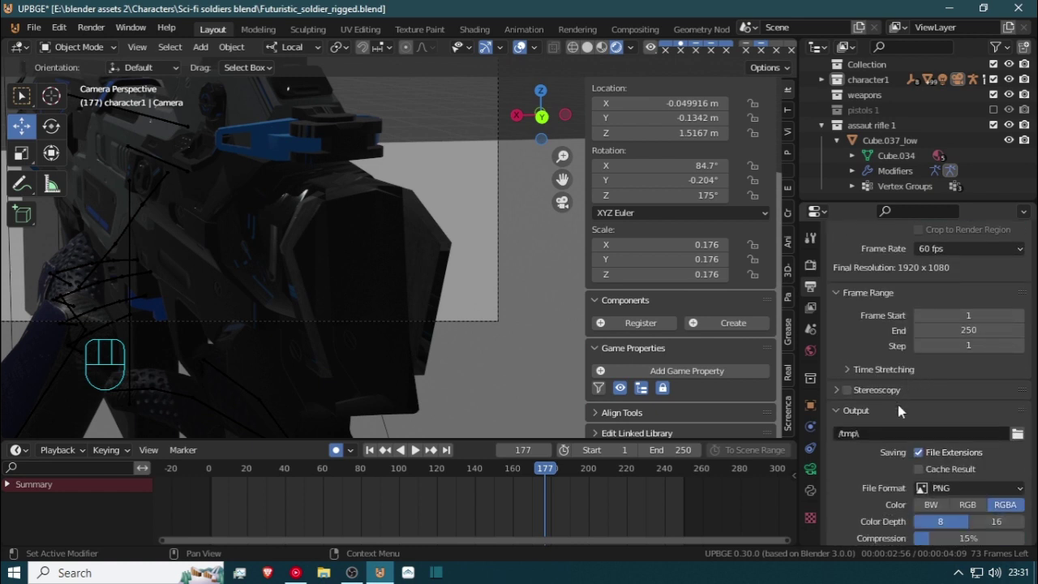
{"action": "left_click", "coordinate": [810, 471]}
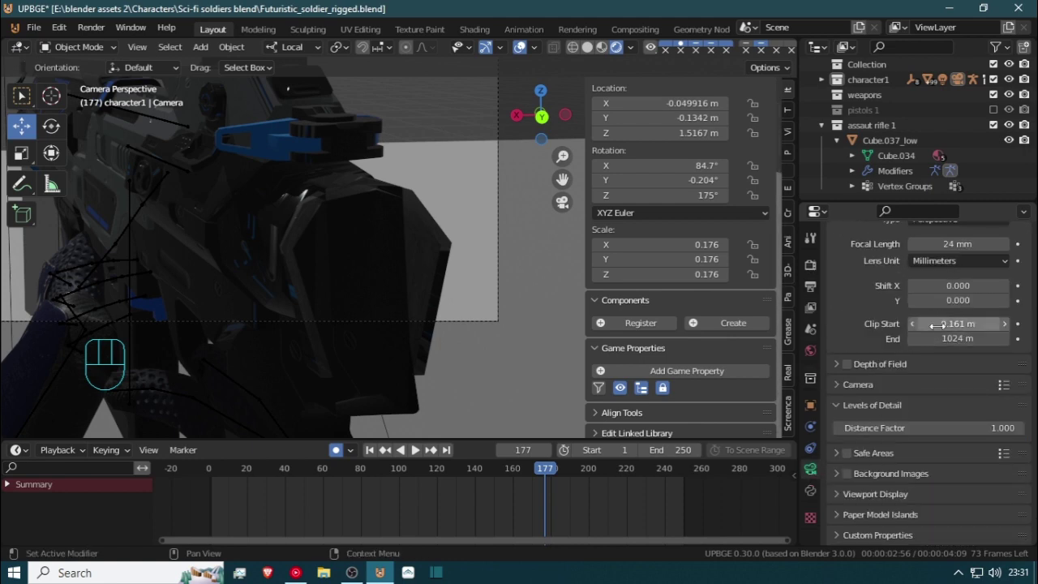
{"action": "left_click_drag", "start_coordinate": [957, 322], "coordinate": [933, 323]}
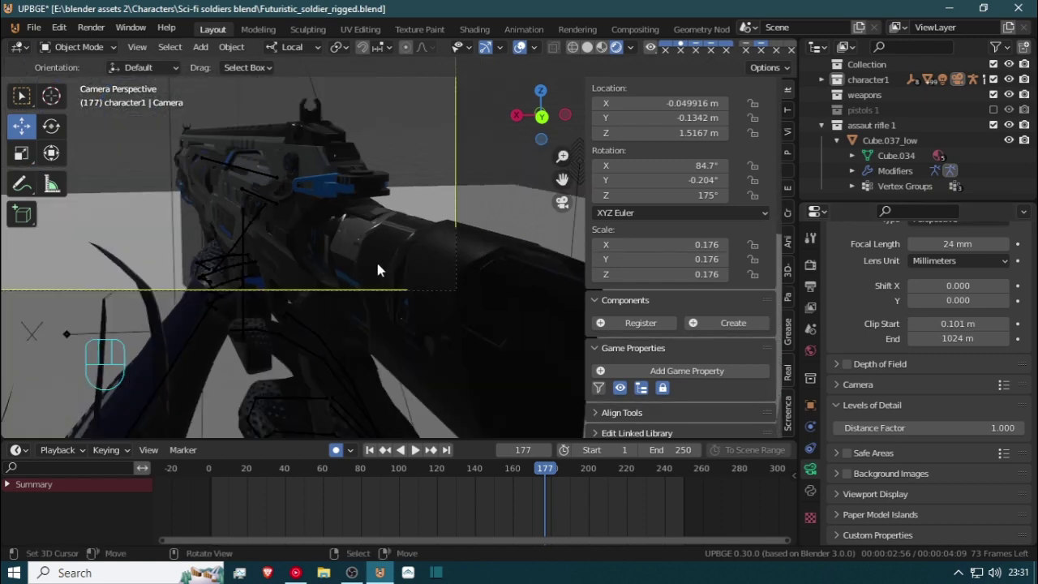
{"action": "key", "text": "space"}
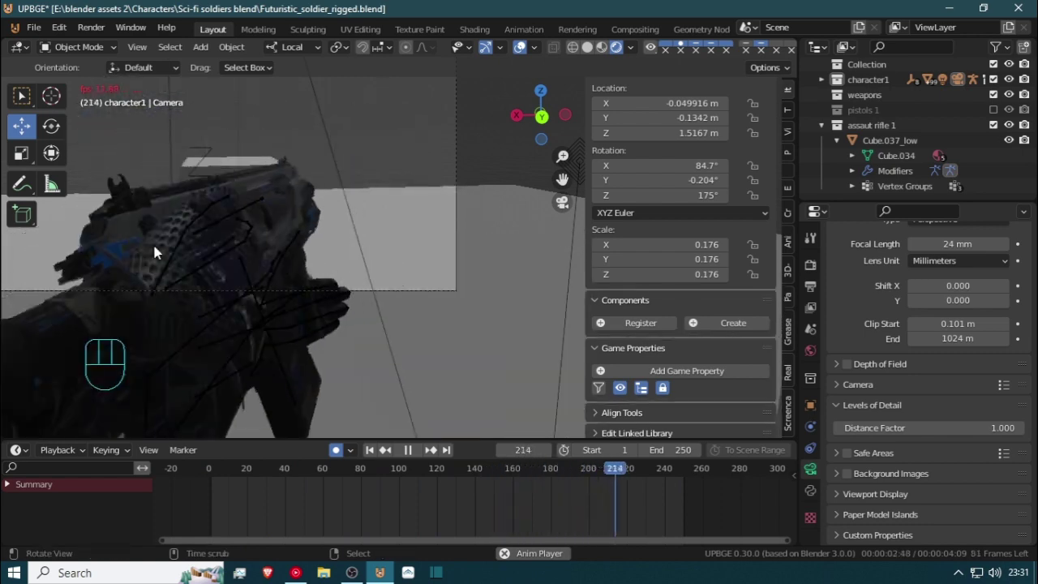
{"action": "key", "text": "space"}
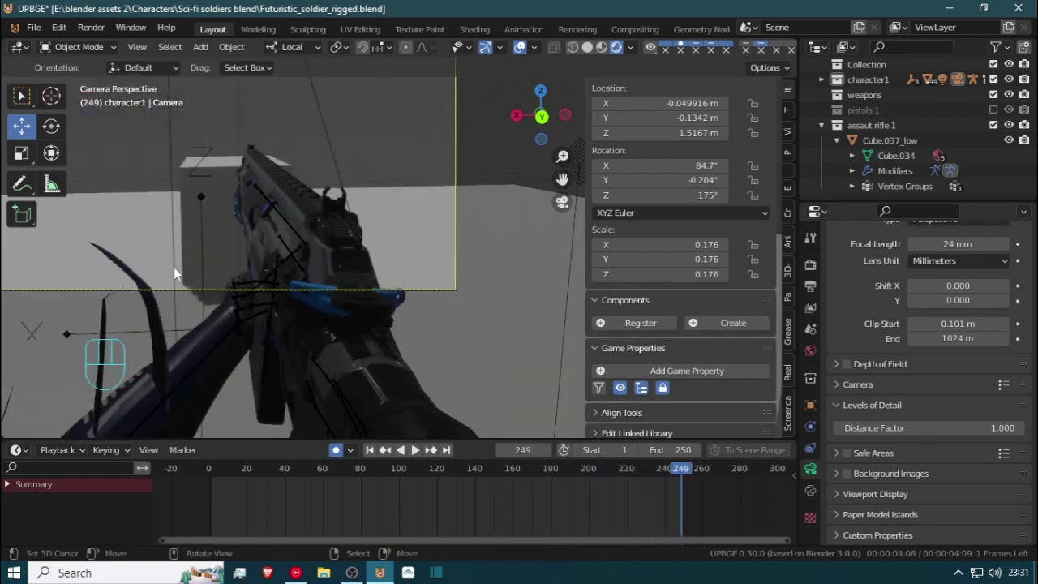
Reposition the camera at frame 249 to about X -0.070 m, Y -0.132 m, Z 1.512 m
{"action": "key", "text": "g"}
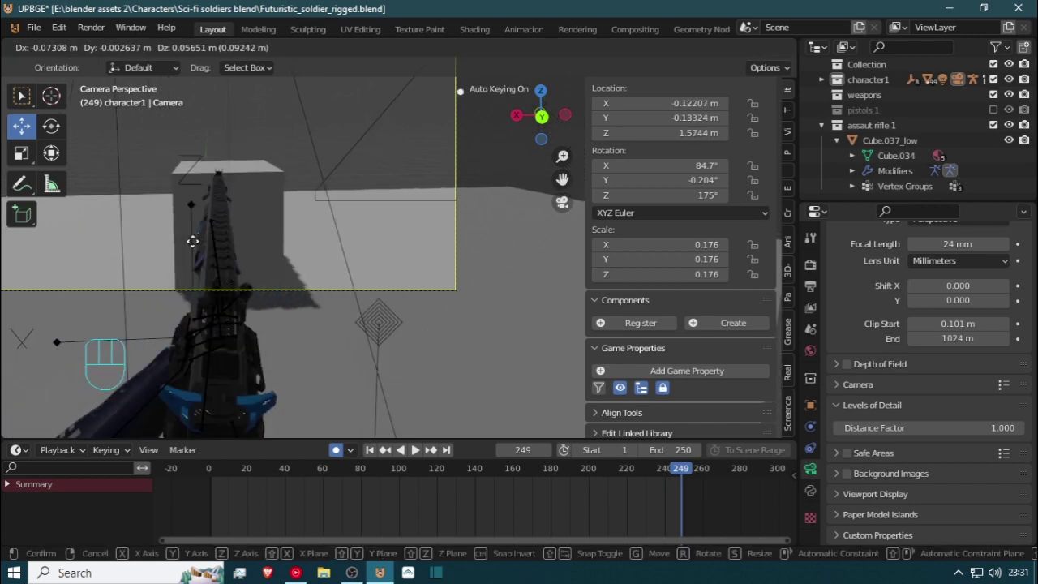
{"action": "left_click", "coordinate": [189, 249]}
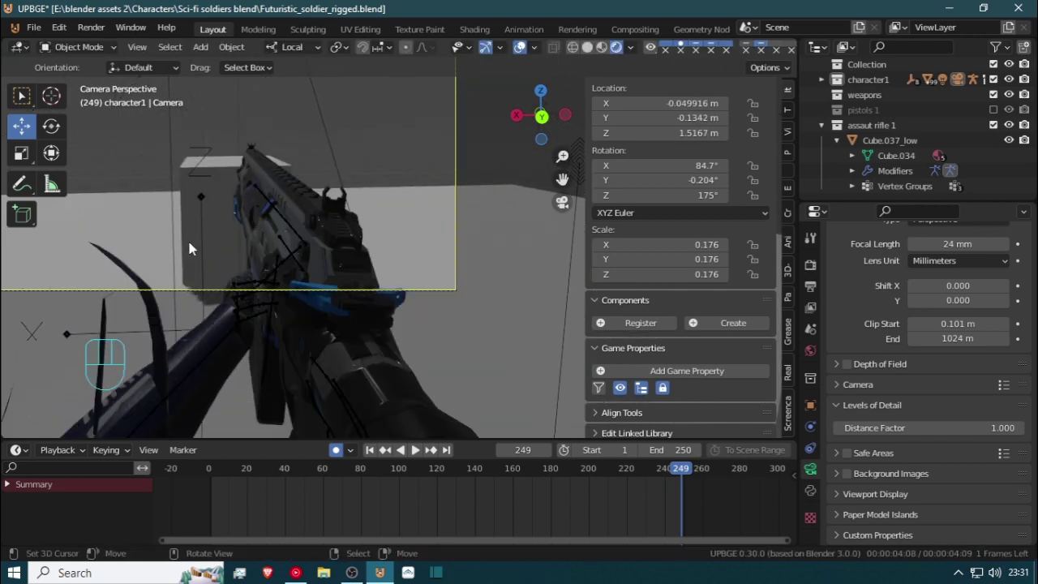
{"action": "key", "text": "g"}
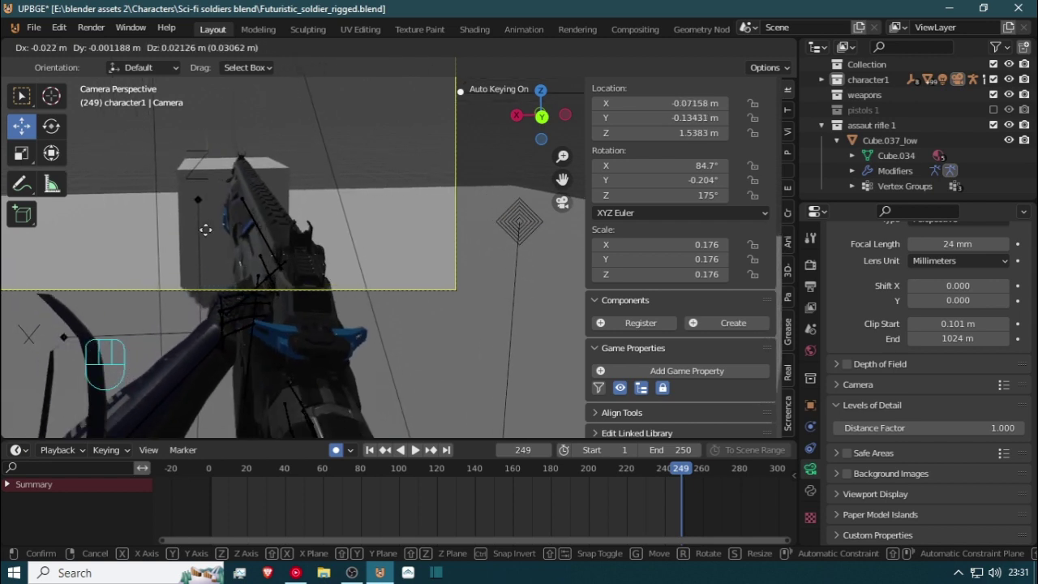
{"action": "left_click", "coordinate": [203, 223]}
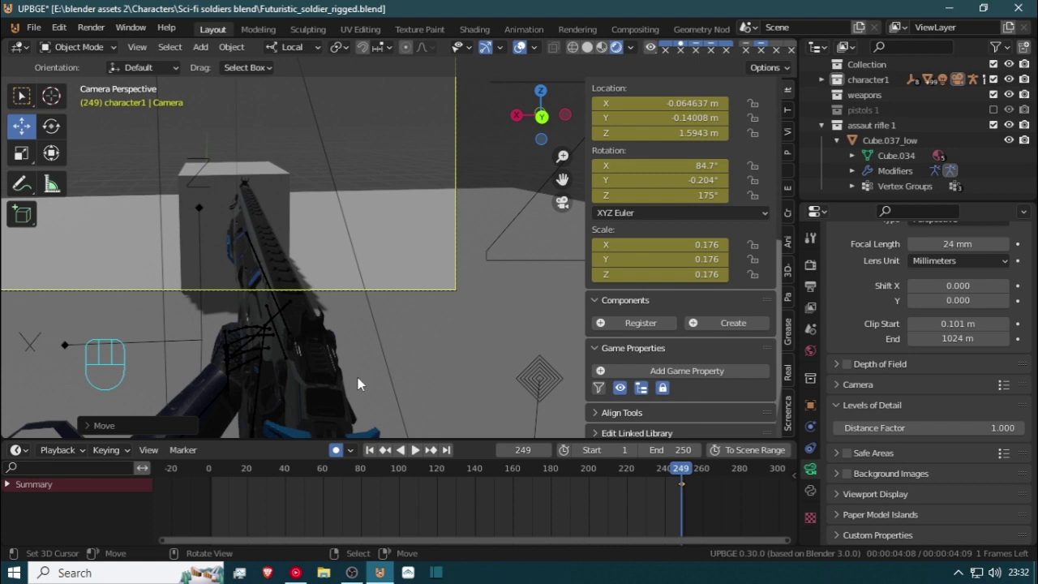
{"action": "key", "text": "r"}
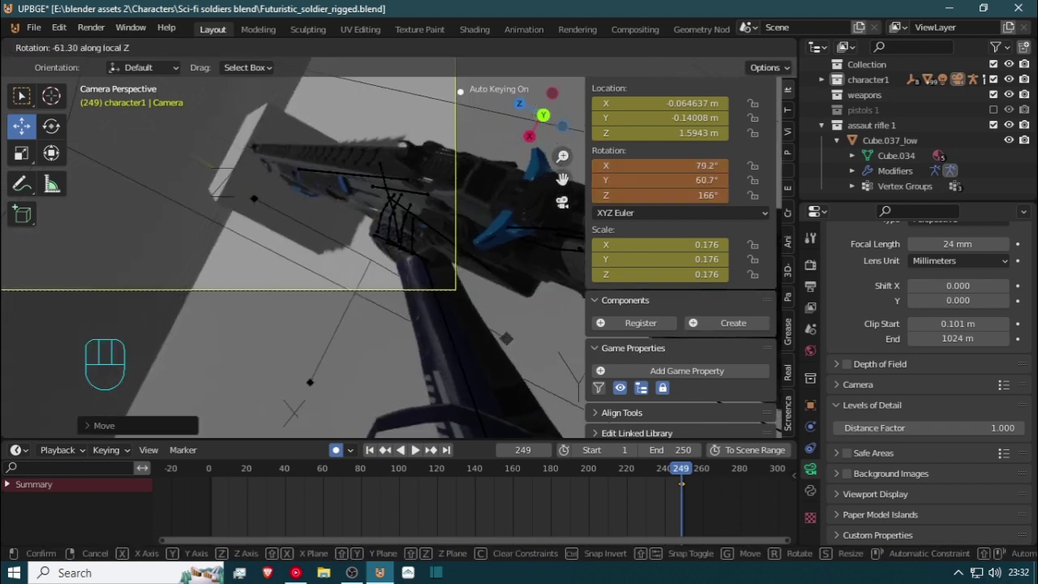
{"action": "key", "text": "Escape"}
{"action": "key", "text": "g"}
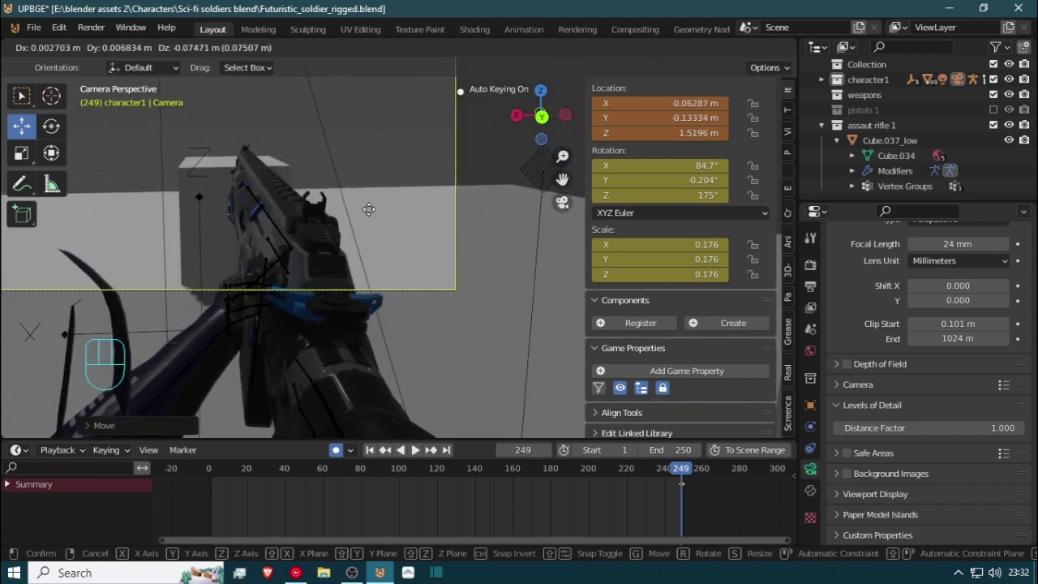
{"action": "left_click", "coordinate": [353, 250]}
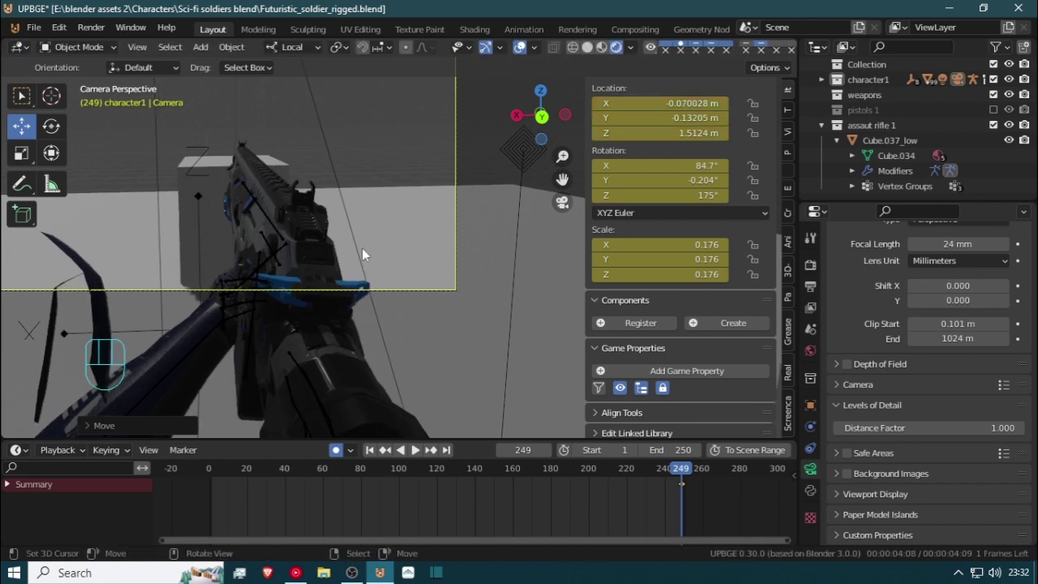
Shift the camera along the Y axis to about Y -0.186 m and delete its keyframe at frame 249
{"action": "key", "text": "g"}
{"action": "key", "text": "z"}
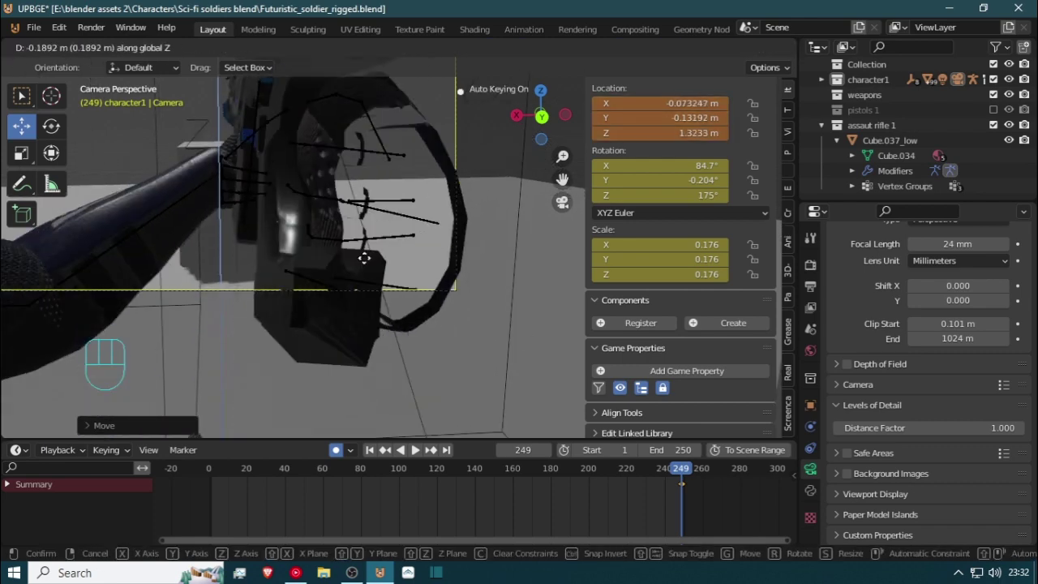
{"action": "key", "text": "y"}
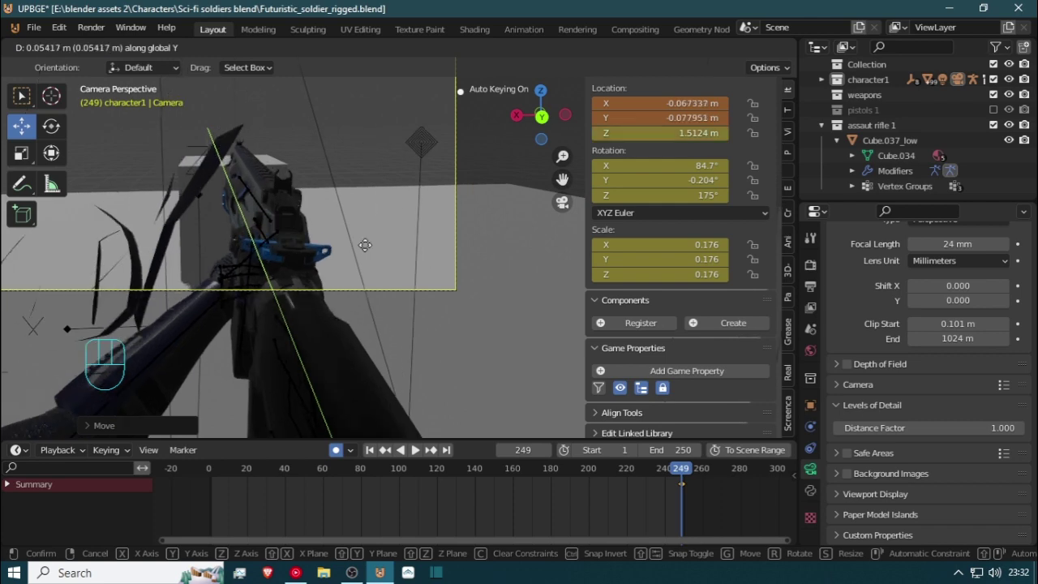
{"action": "left_click", "coordinate": [365, 239]}
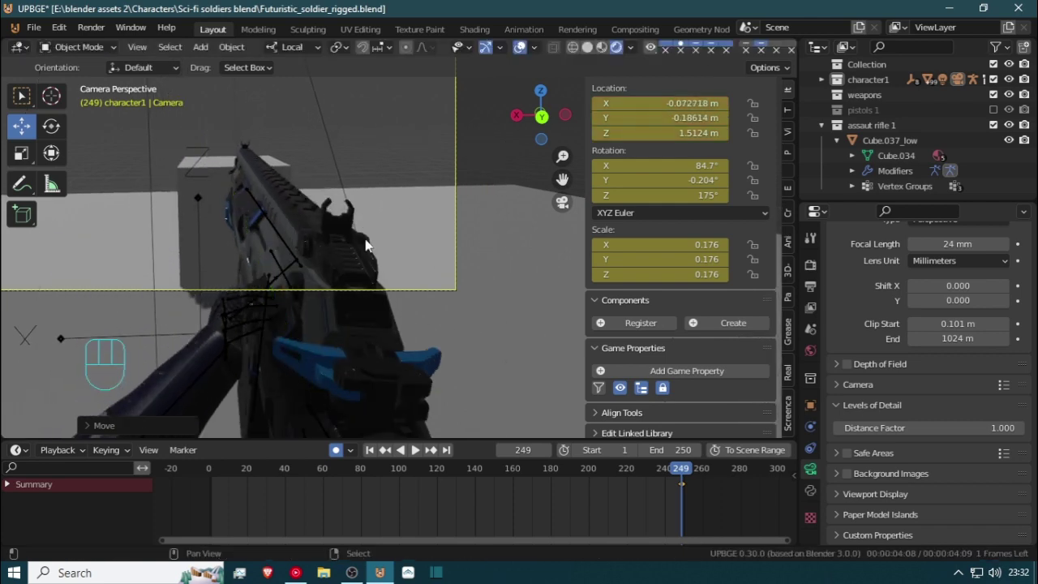
{"action": "middle_click_drag", "start_coordinate": [276, 356], "coordinate": [140, 318]}
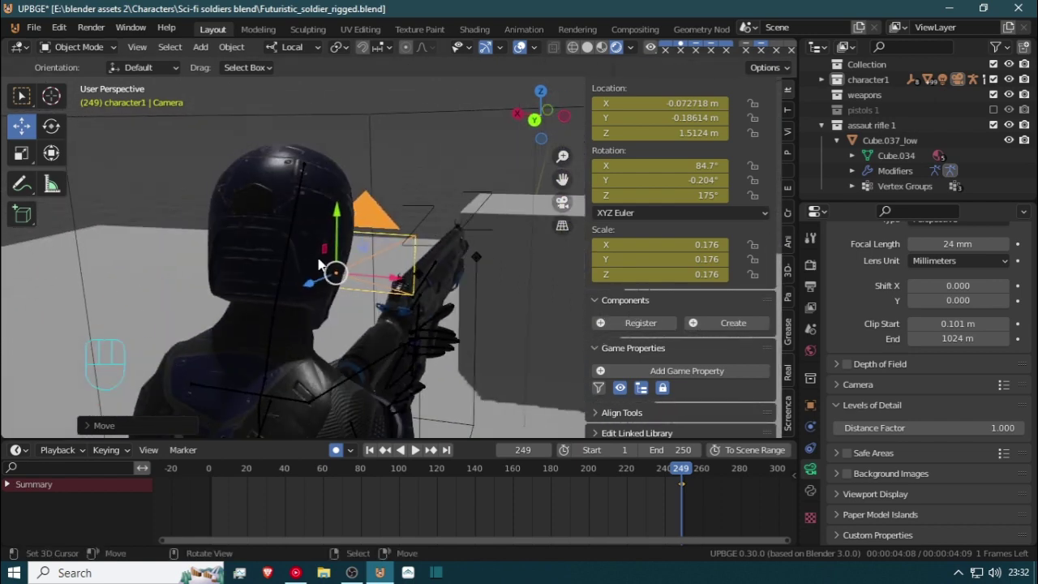
{"action": "left_click", "coordinate": [694, 508]}
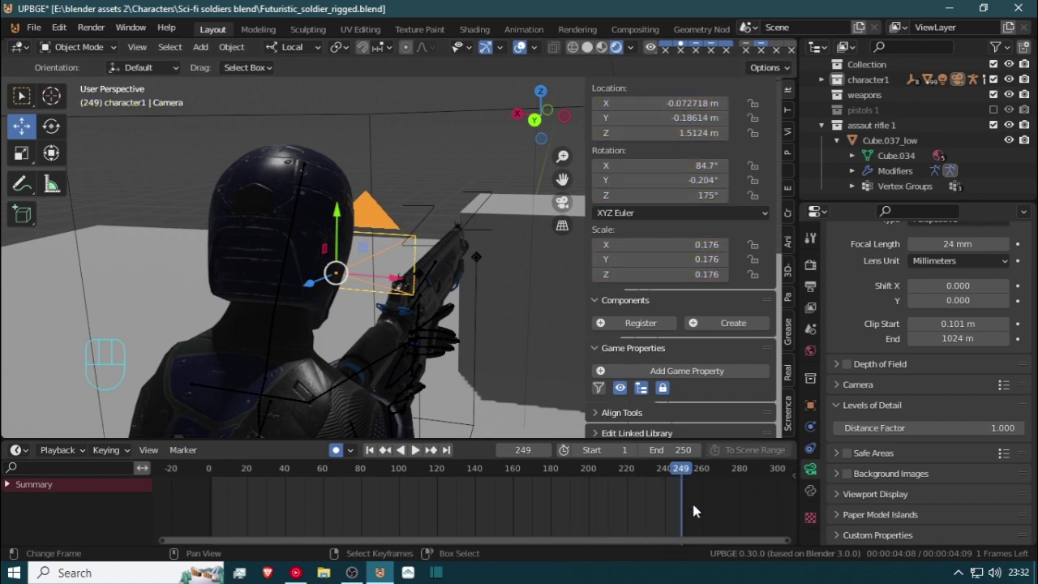
Put the metarig back in Pose Mode, select the face bone and try rotating it
{"action": "left_click", "coordinate": [288, 258]}
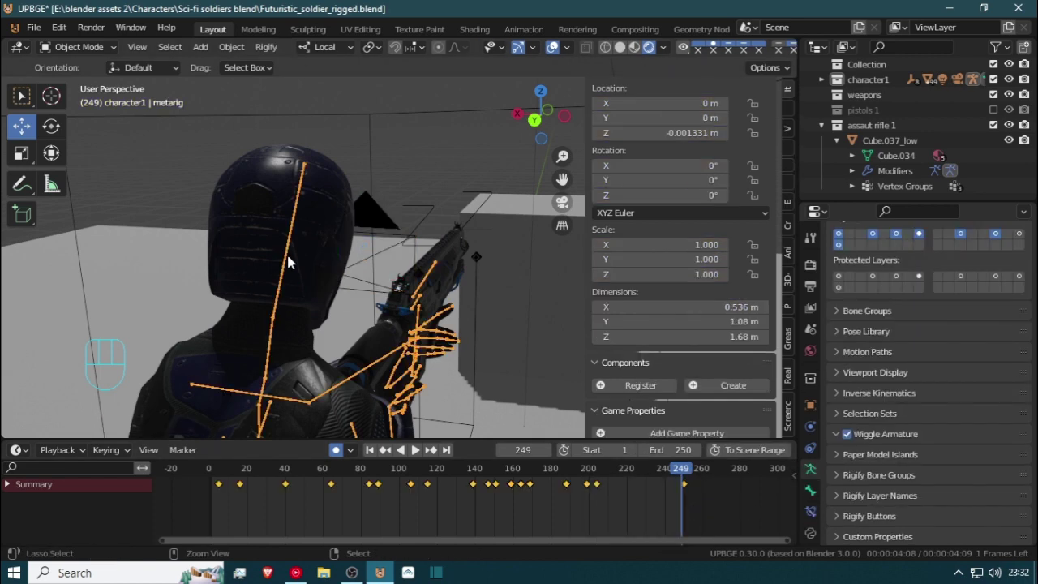
{"action": "key", "text": "ctrl+Tab"}
{"action": "left_click", "coordinate": [284, 262]}
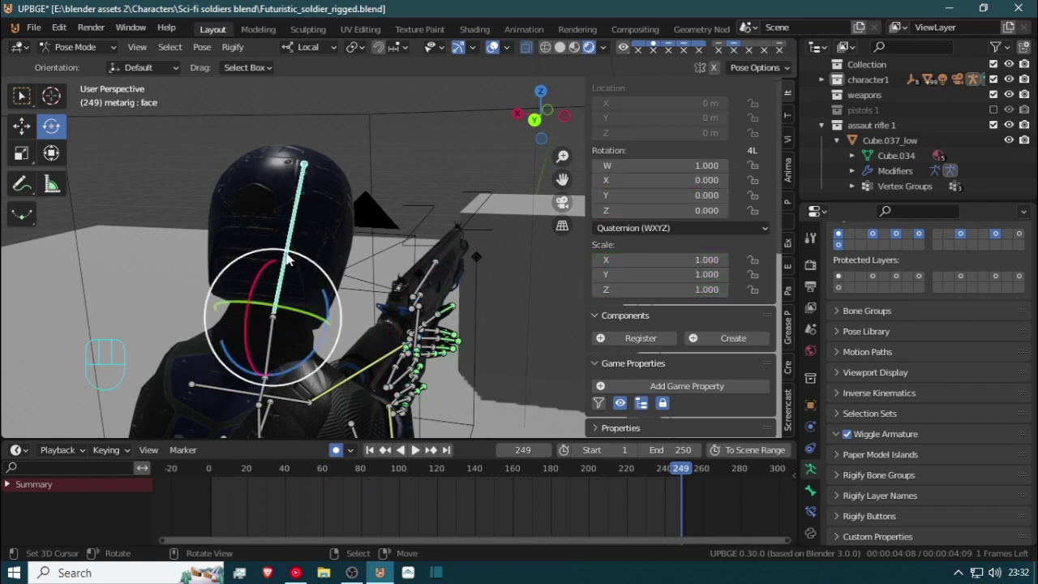
{"action": "key", "text": "r"}
{"action": "key", "text": "Escape"}
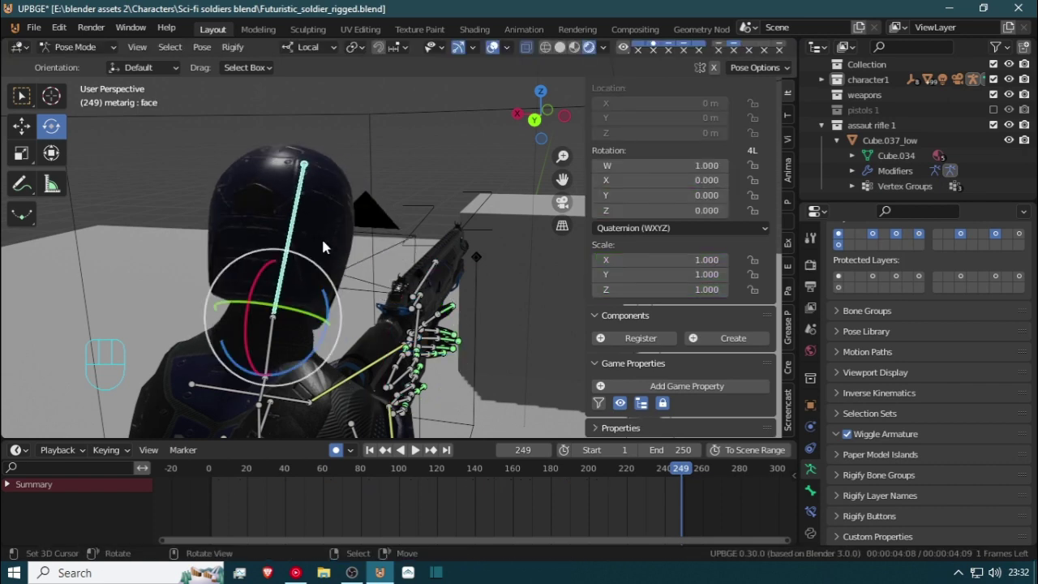
Return to the camera view and rewind the animation to frame 0
{"action": "key", "text": "KP_0"}
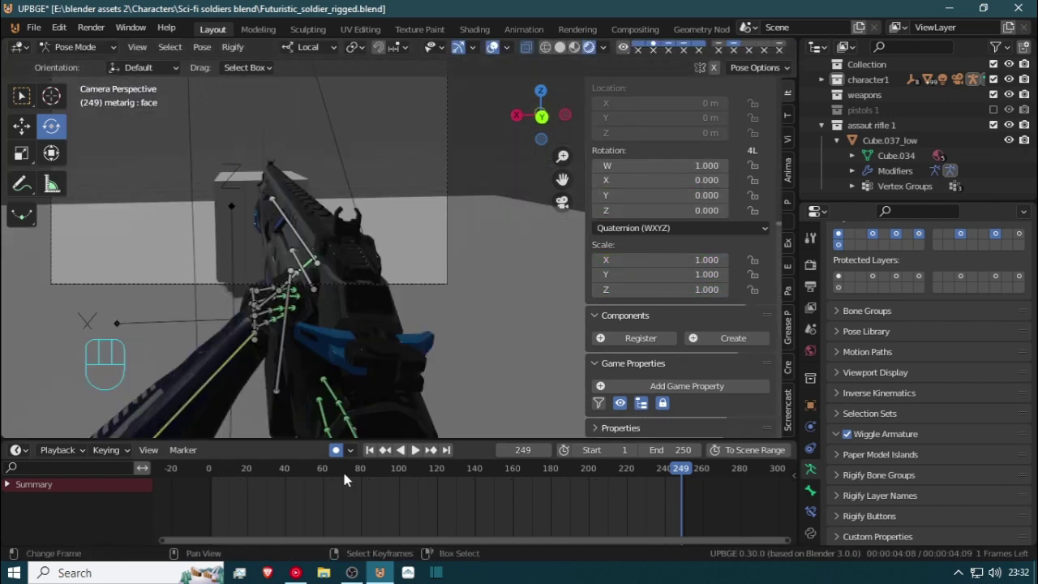
{"action": "left_click_drag", "start_coordinate": [355, 530], "coordinate": [209, 459]}
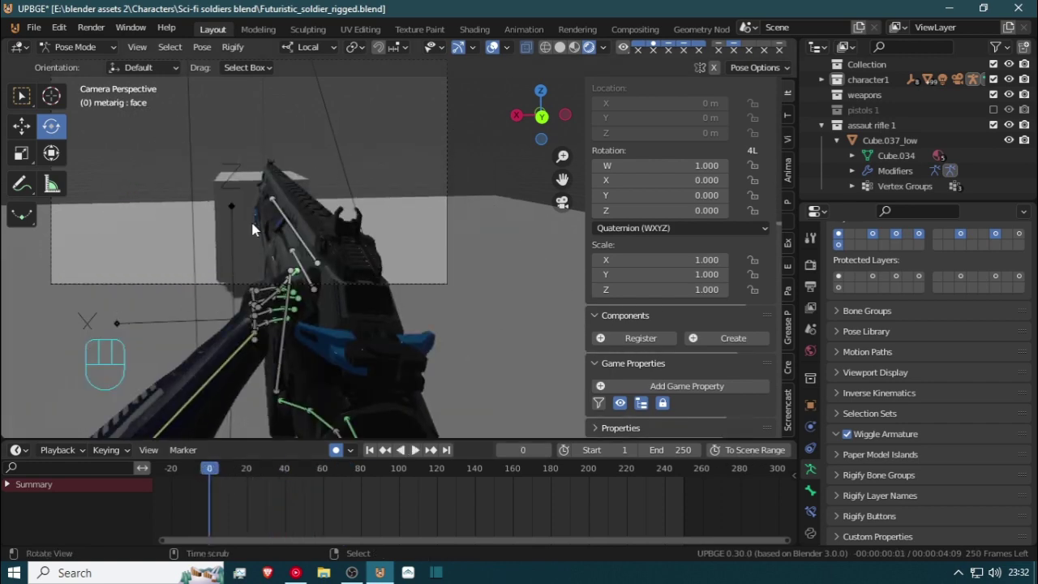
Play the reload animation, stop it partway and turn off Wiggle Armature for the metarig
{"action": "key", "text": "space"}
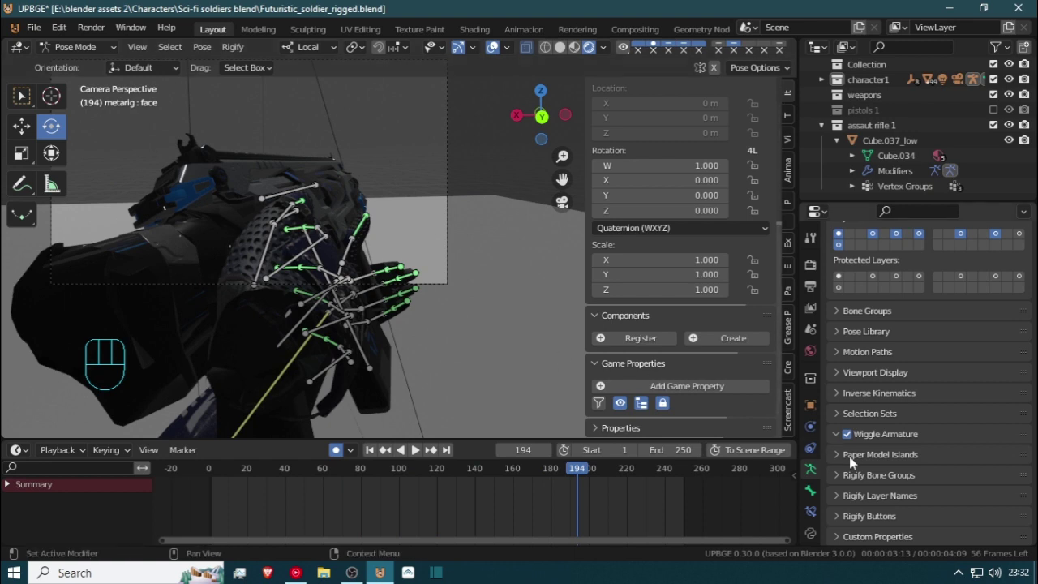
{"action": "scroll", "coordinate": [851, 460], "scroll_direction": "down", "scroll_amount": 1}
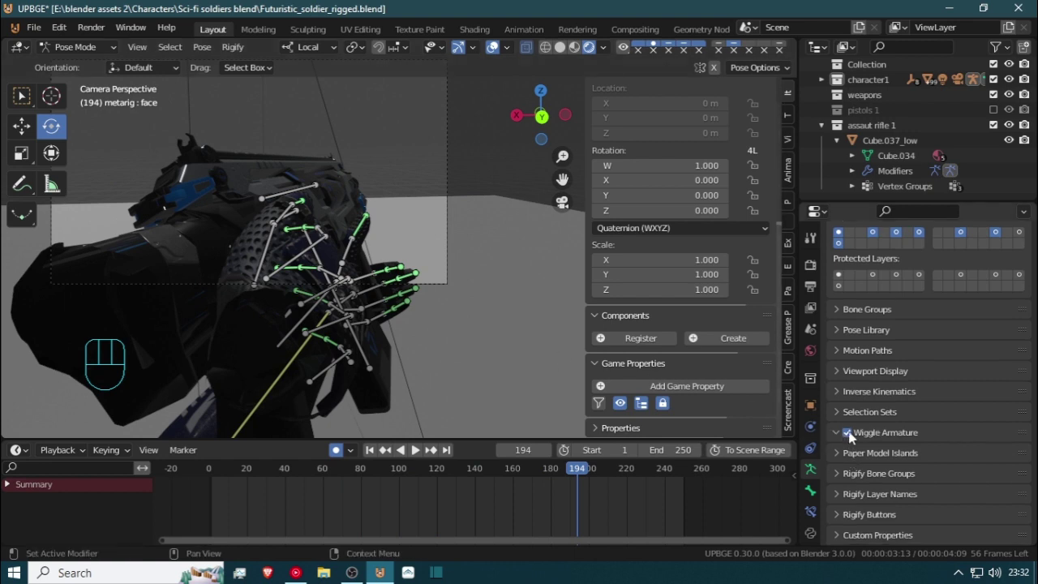
{"action": "left_click", "coordinate": [847, 434]}
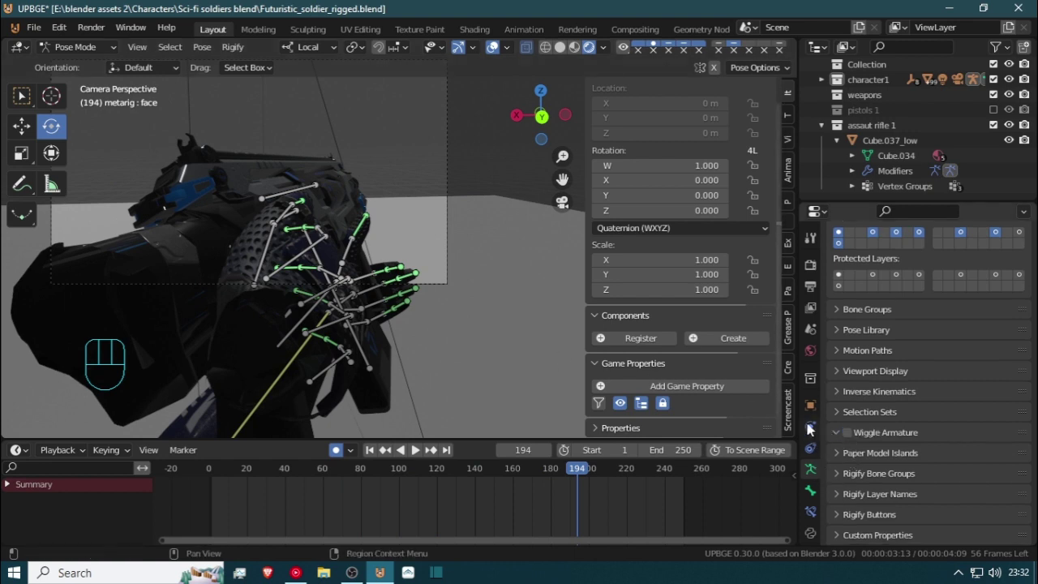
Examine the render settings, including Film, and the output settings while replaying the reload, and stop playback at frame 55
{"action": "left_click", "coordinate": [810, 266]}
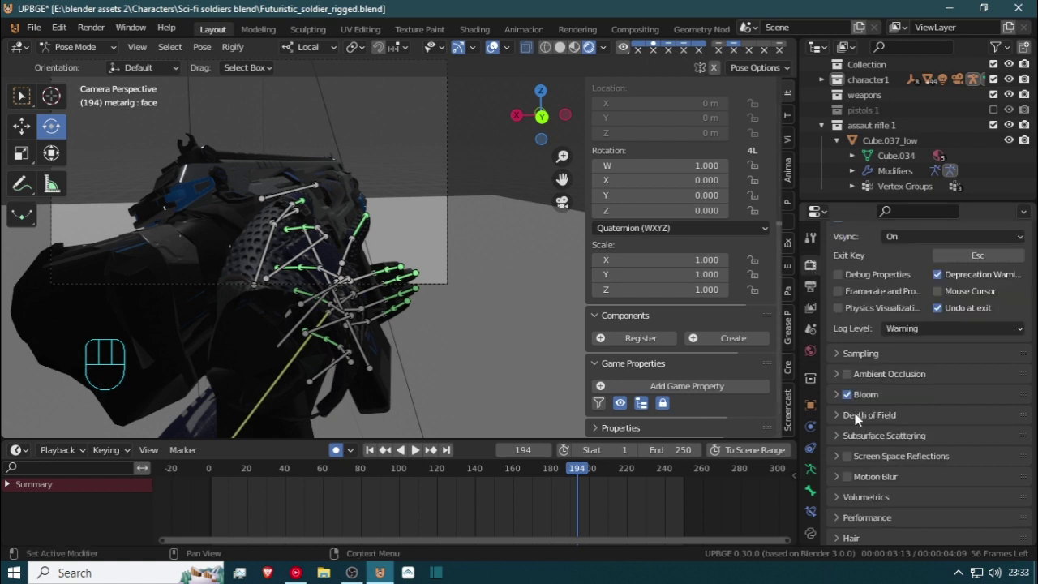
{"action": "scroll", "coordinate": [857, 417], "scroll_direction": "down", "scroll_amount": 8}
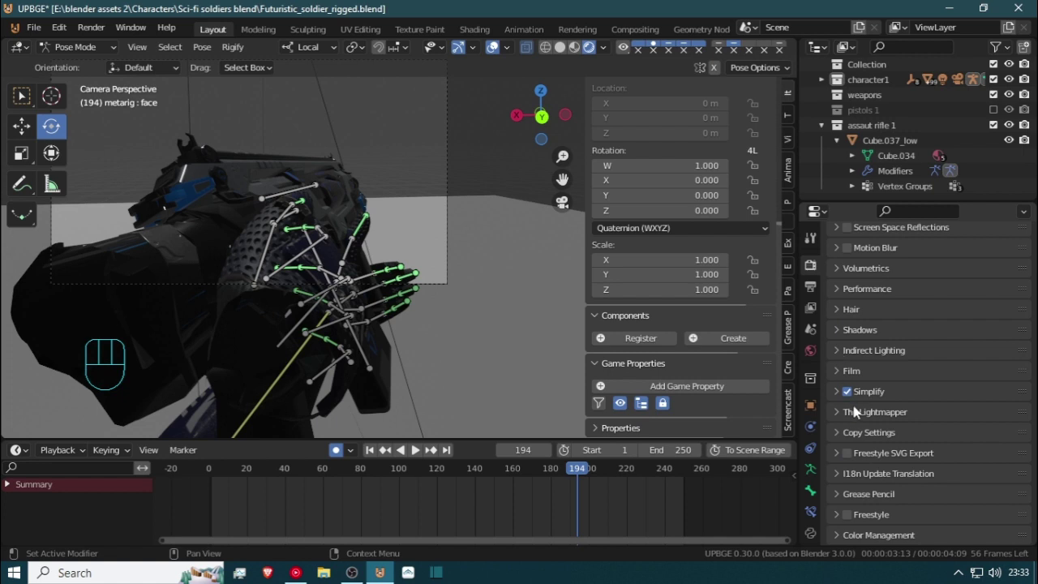
{"action": "left_click", "coordinate": [848, 373]}
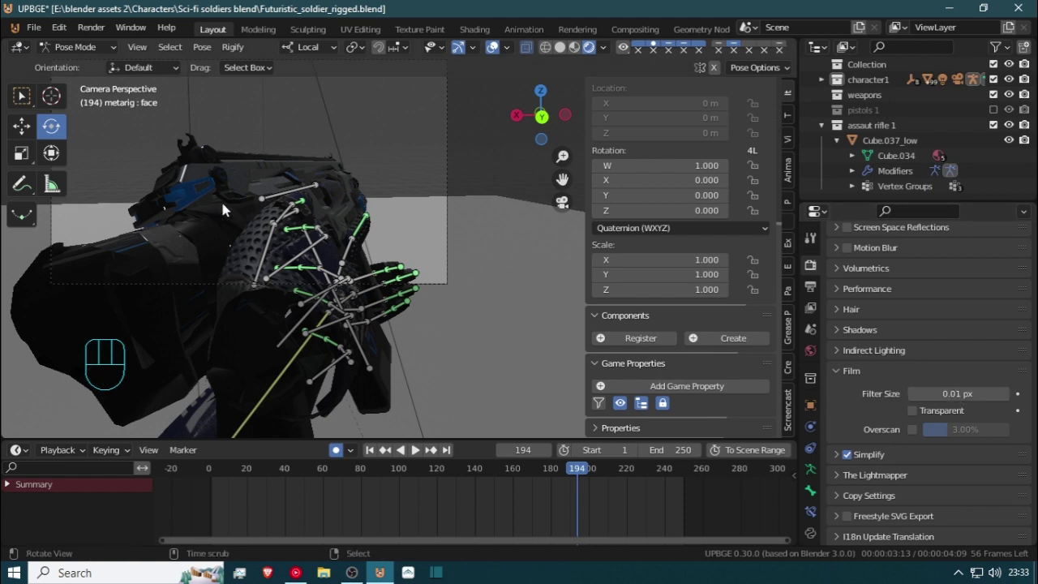
{"action": "key", "text": "space"}
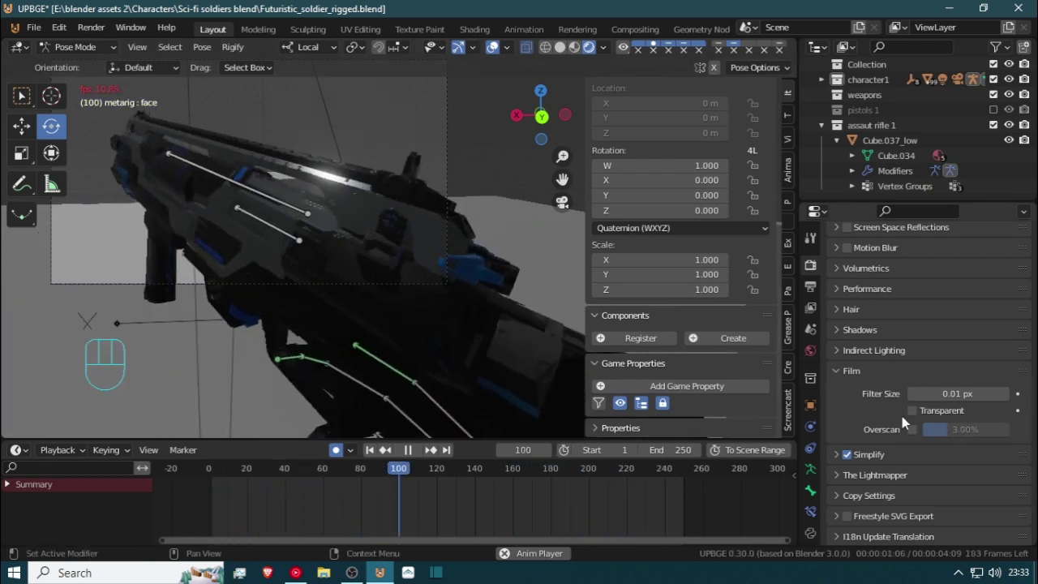
{"action": "scroll", "coordinate": [910, 434], "scroll_direction": "down", "scroll_amount": 3}
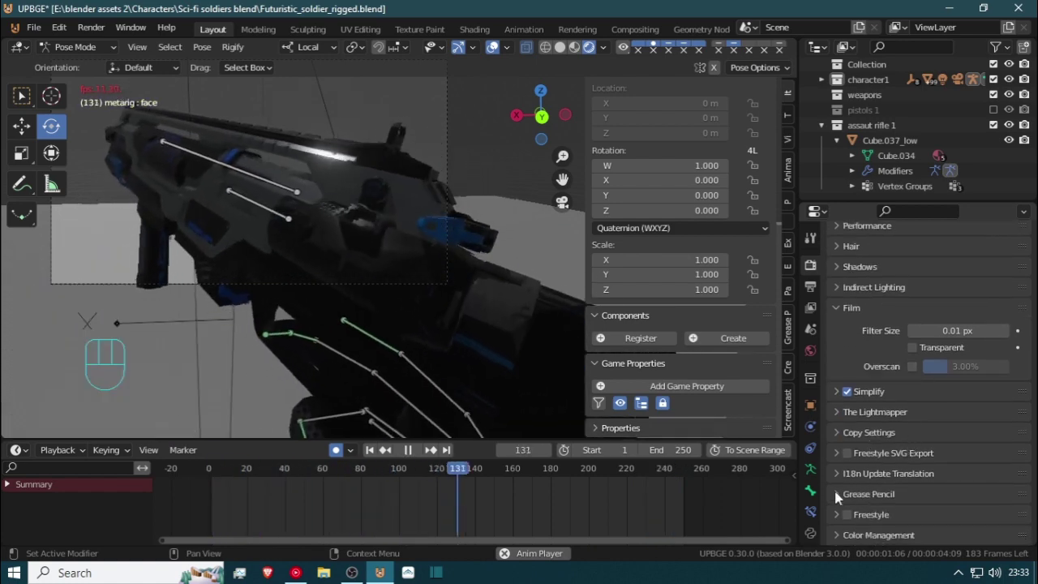
{"action": "left_click", "coordinate": [809, 287]}
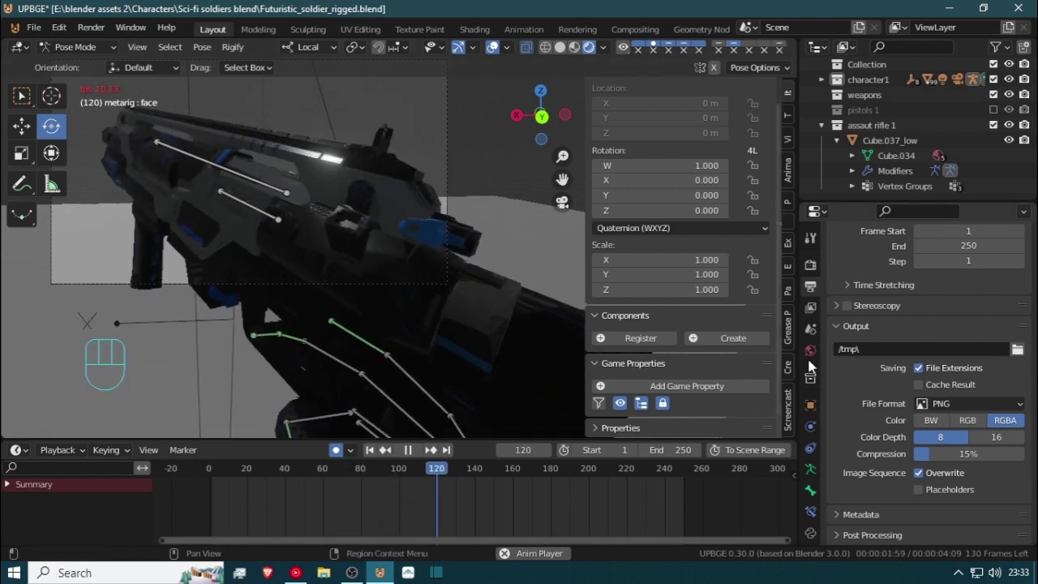
{"action": "scroll", "coordinate": [843, 333], "scroll_direction": "up", "scroll_amount": 1, "text": "ctrl"}
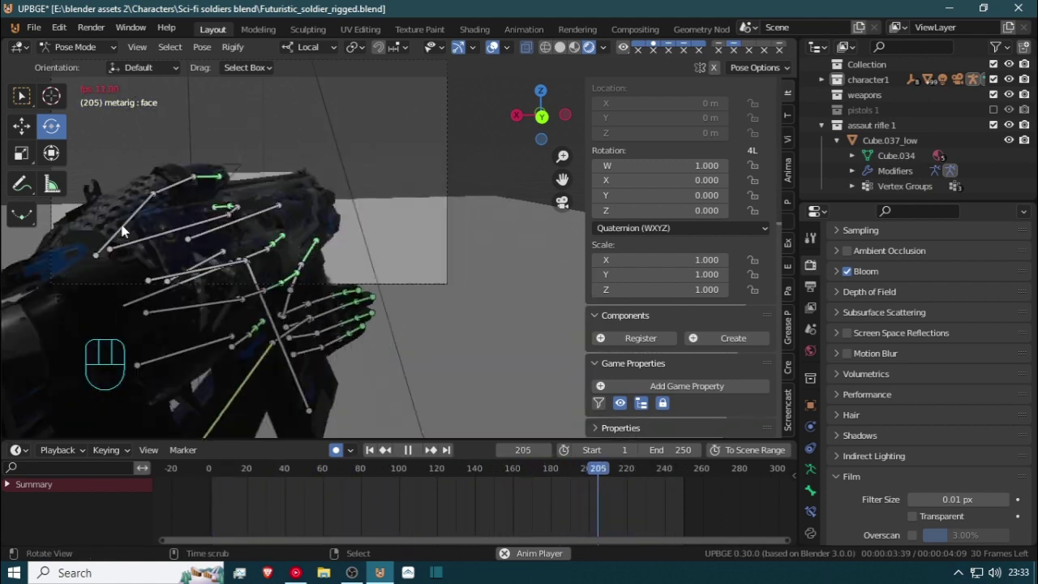
{"action": "key", "text": "space"}
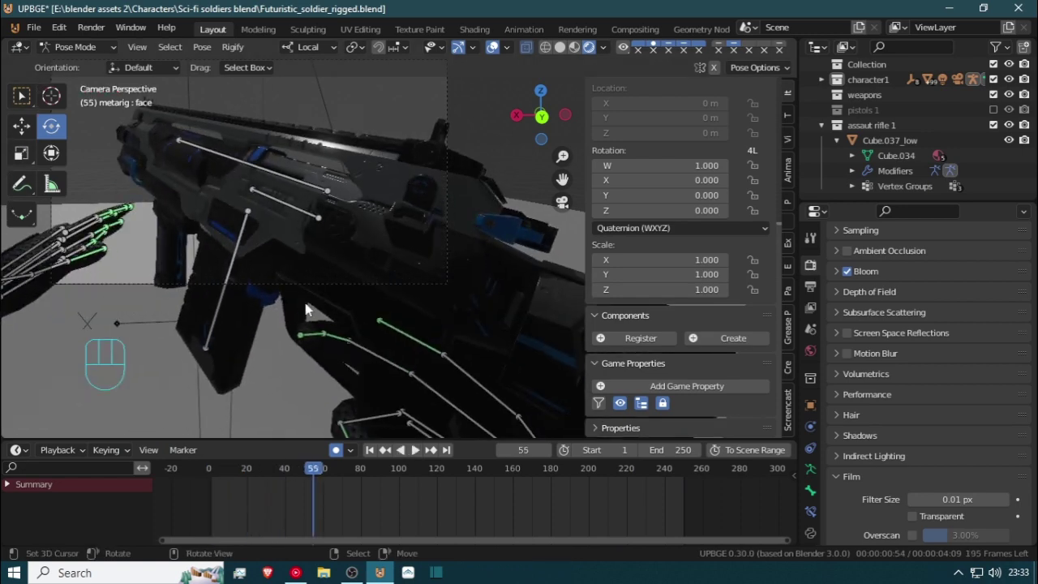
Leave Pose Mode for Object Mode, select the camera and turn off automatic keyframing
{"action": "left_click", "coordinate": [20, 451]}
{"action": "left_click", "coordinate": [39, 468]}
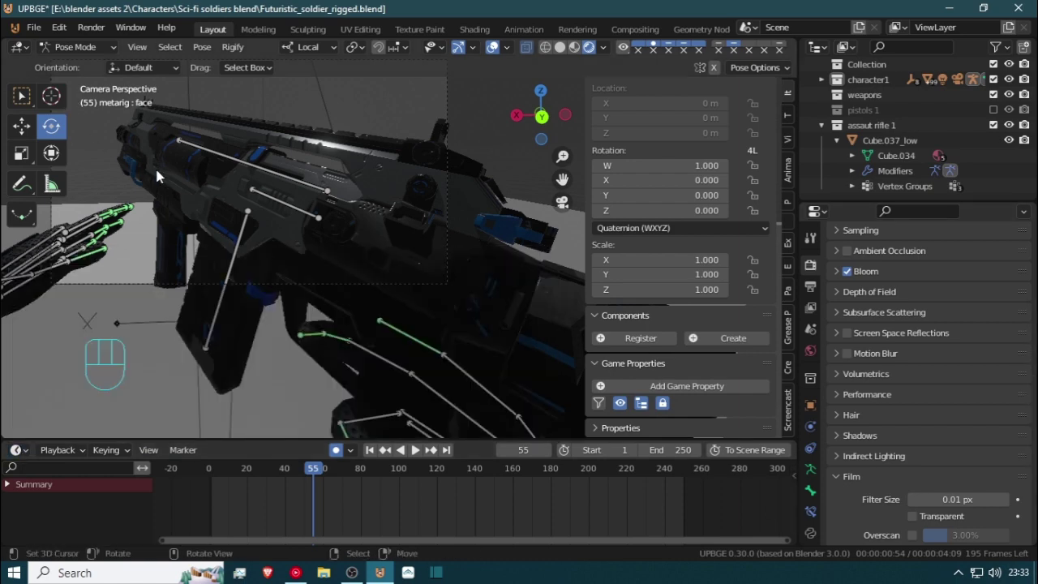
{"action": "middle_click_drag", "start_coordinate": [65, 172], "coordinate": [458, 214]}
{"action": "key", "text": "ctrl+Tab"}
{"action": "left_click", "coordinate": [458, 214]}
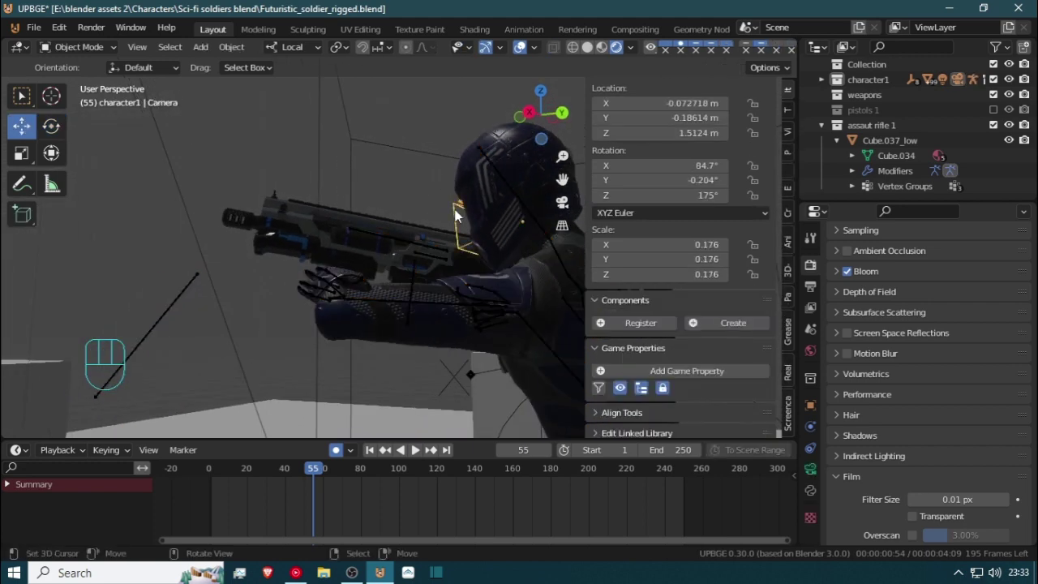
{"action": "scroll", "coordinate": [590, 496], "scroll_direction": "down", "scroll_amount": 2}
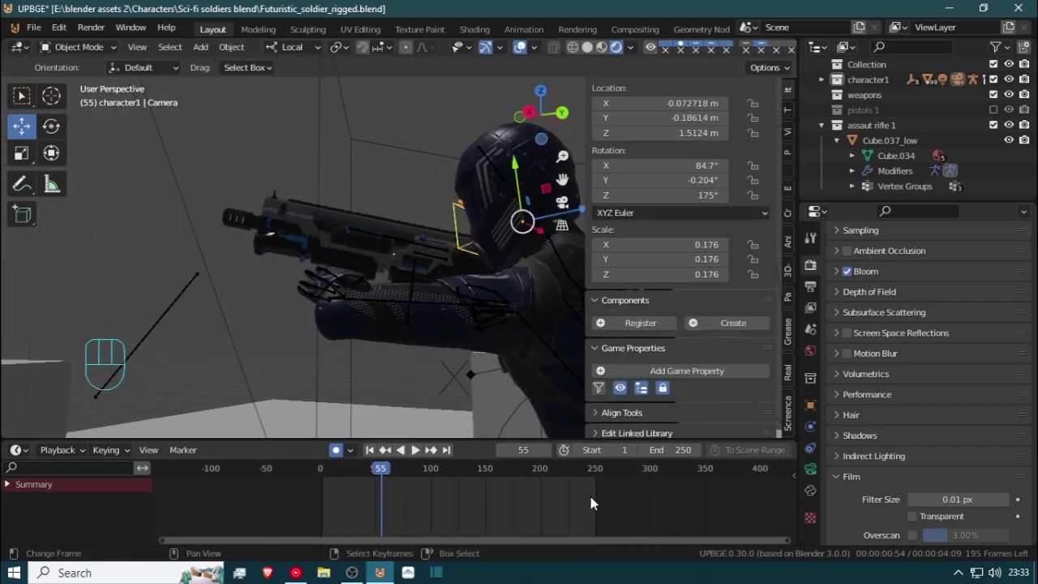
{"action": "left_click", "coordinate": [335, 451]}
Rewind to frame 0, show the metarig's action in the Action Editor and push down Arma reload
{"action": "middle_click_drag", "start_coordinate": [251, 213], "coordinate": [308, 260]}
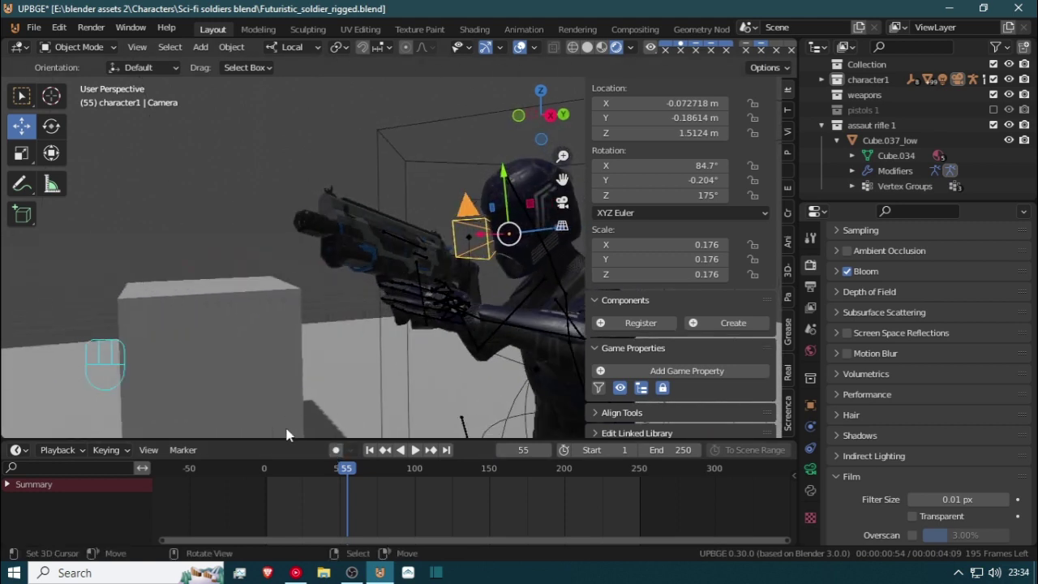
{"action": "left_click_drag", "start_coordinate": [318, 490], "coordinate": [175, 464]}
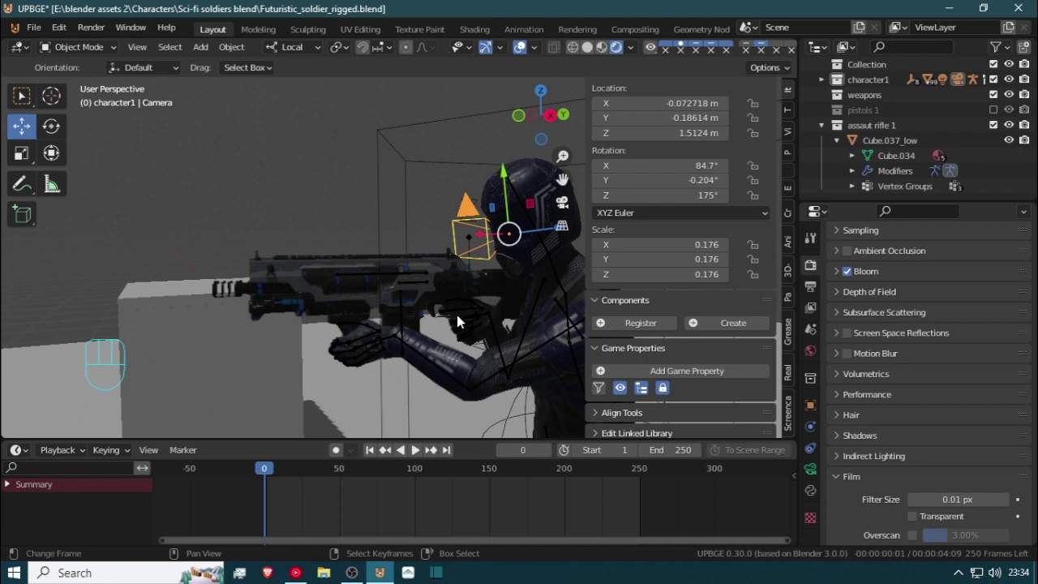
{"action": "left_click", "coordinate": [414, 302]}
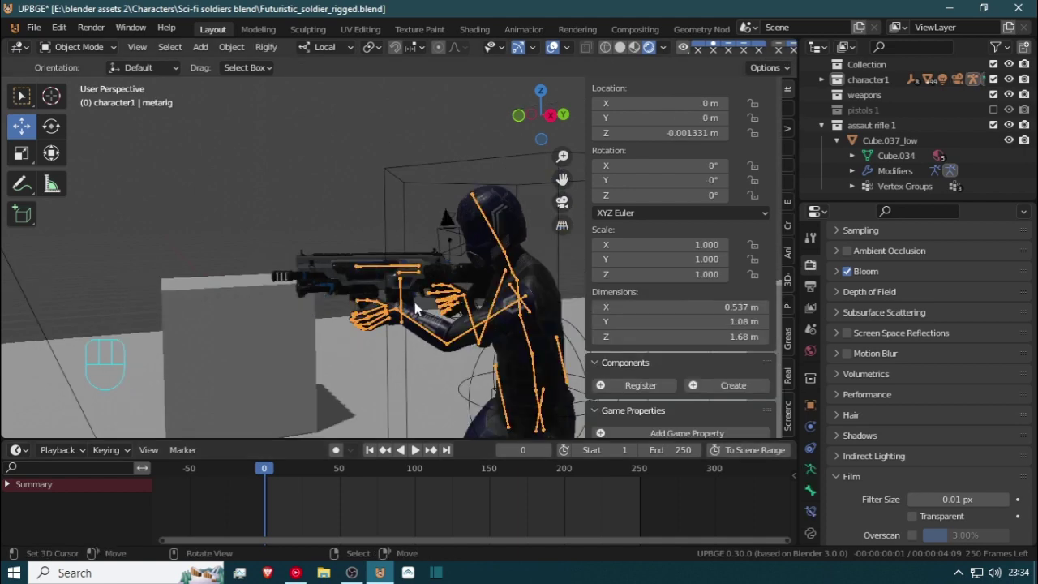
{"action": "left_click", "coordinate": [16, 449]}
{"action": "left_click", "coordinate": [213, 282]}
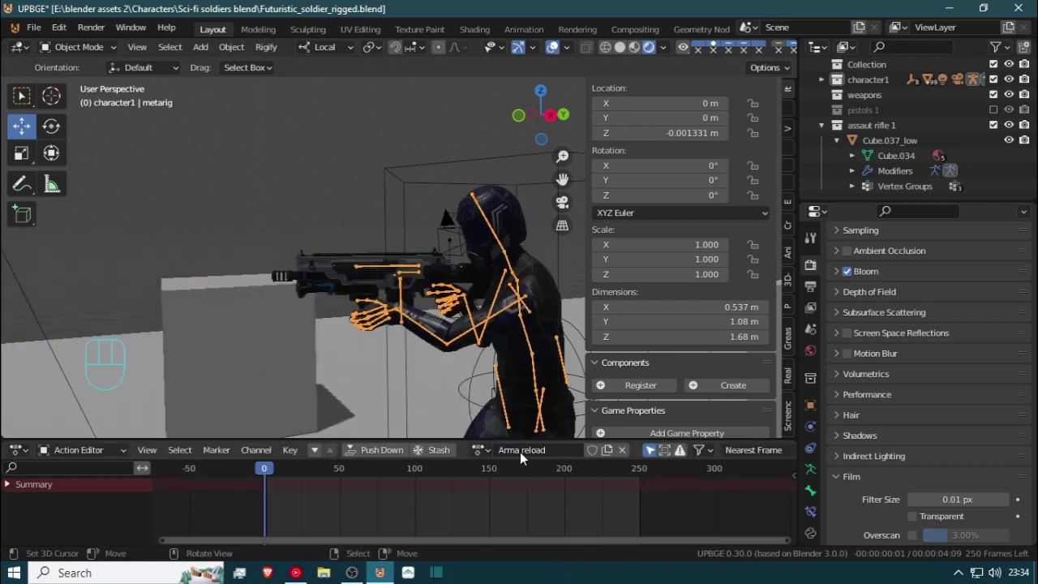
{"action": "left_click", "coordinate": [373, 450]}
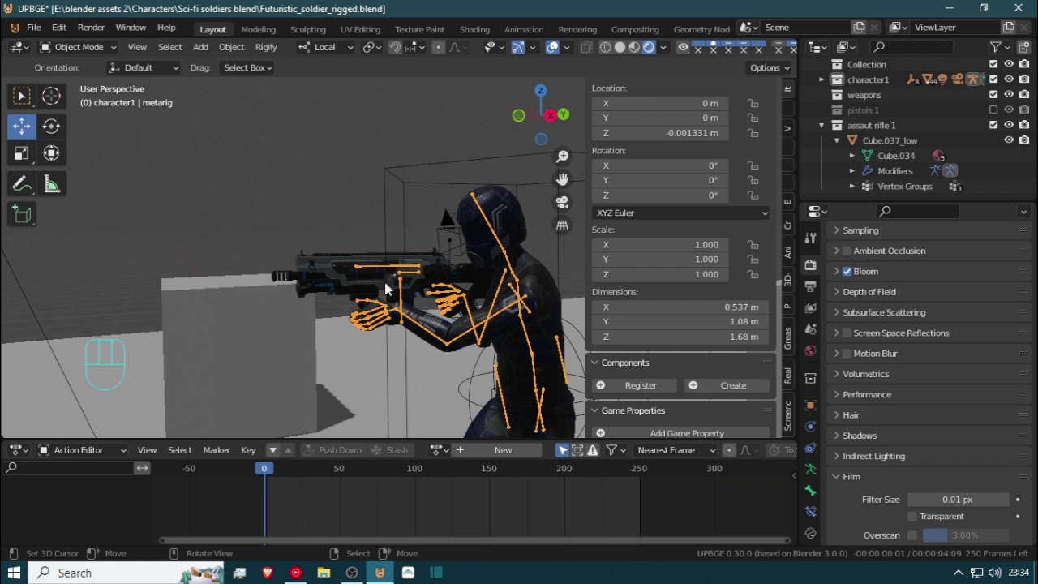
Select the cube-shaped empty at the character's hips
{"action": "middle_click_drag", "start_coordinate": [405, 234], "coordinate": [319, 202], "text": "shift"}
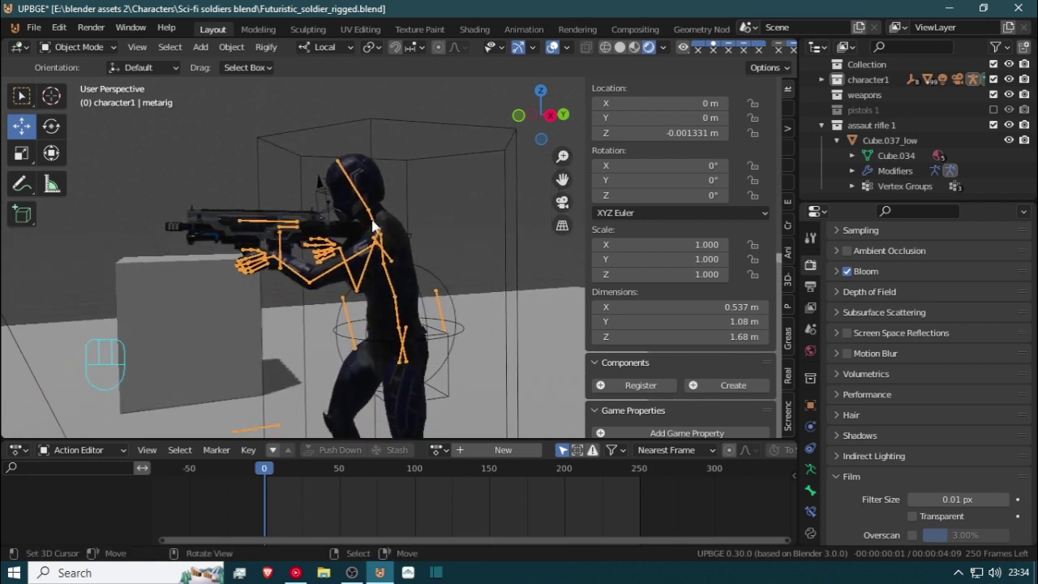
{"action": "middle_click_drag", "start_coordinate": [373, 227], "coordinate": [357, 261]}
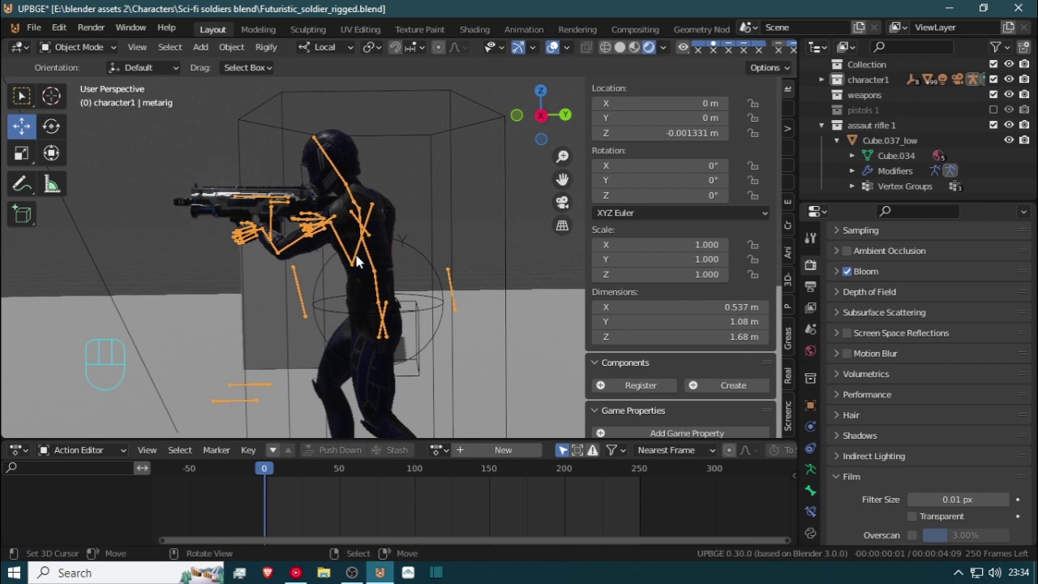
{"action": "left_click", "coordinate": [417, 331]}
{"action": "key", "text": "g"}
{"action": "key", "text": "z"}
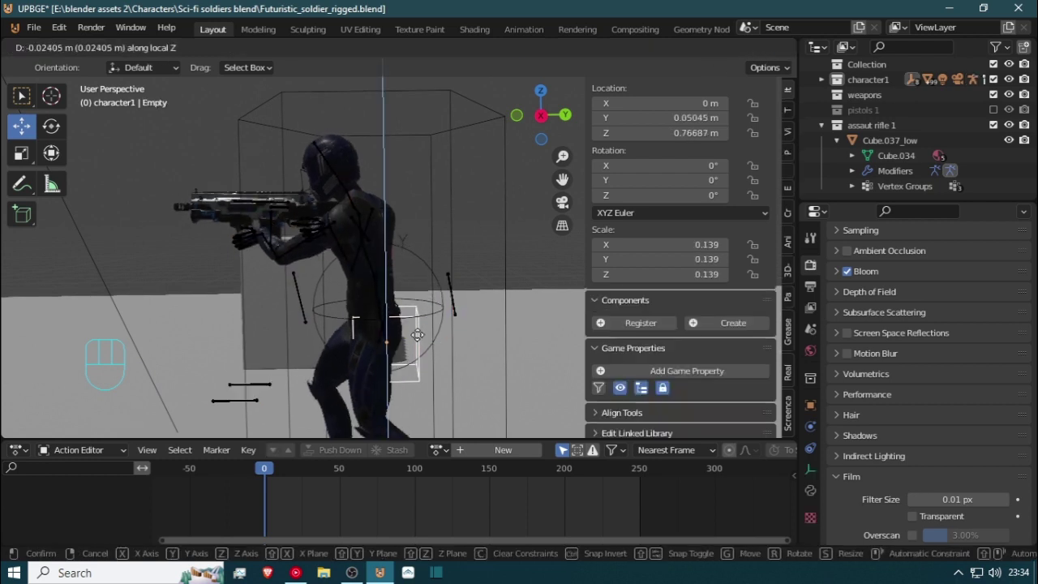
{"action": "key", "text": "Escape"}
Keyframe the hip empty's location and rotation at frame 0 and at about frame 50
{"action": "middle_click_drag", "start_coordinate": [417, 335], "coordinate": [461, 311]}
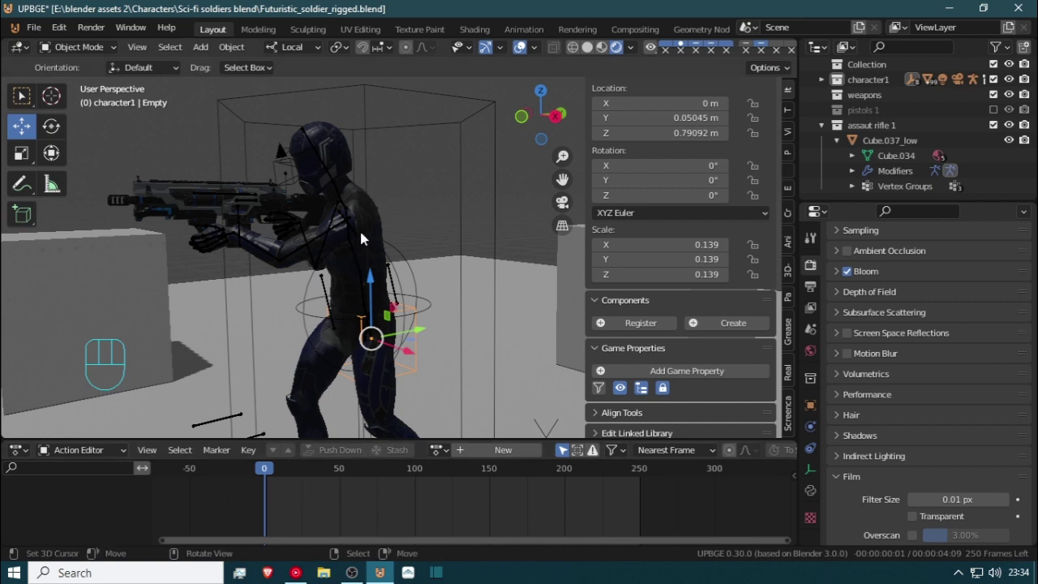
{"action": "key", "text": "i"}
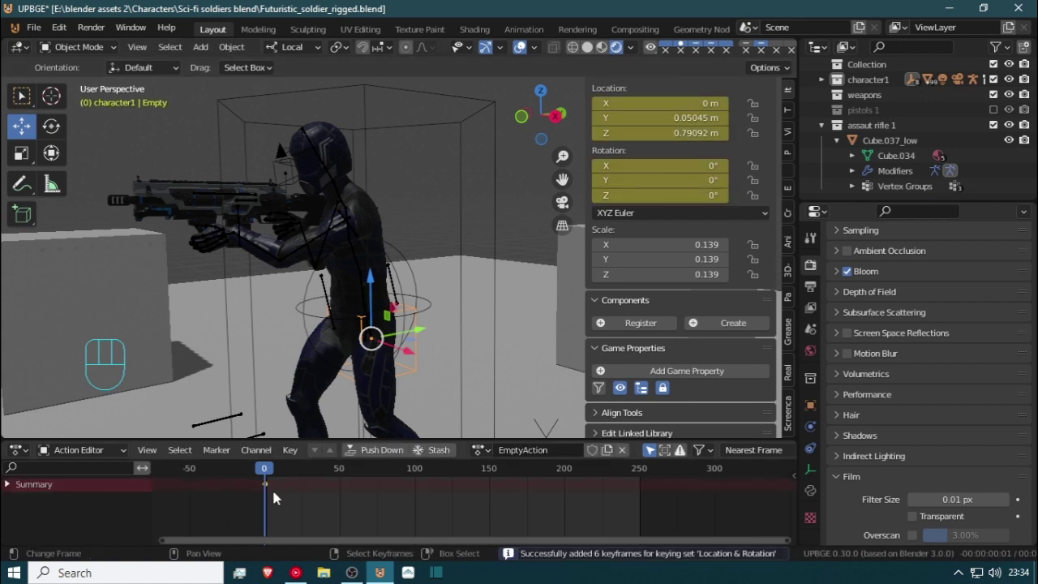
{"action": "left_click_drag", "start_coordinate": [272, 487], "coordinate": [304, 494]}
{"action": "key", "text": "i"}
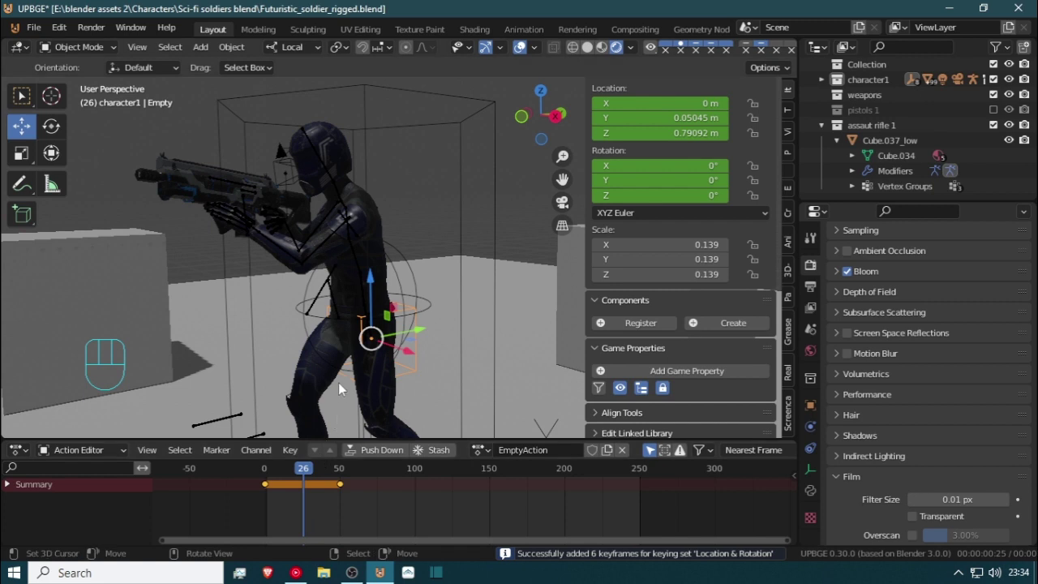
Try lowering the hip empty along Z to about 0.760 m at frame 26 without keying it
{"action": "key", "text": "g"}
{"action": "key", "text": "z"}
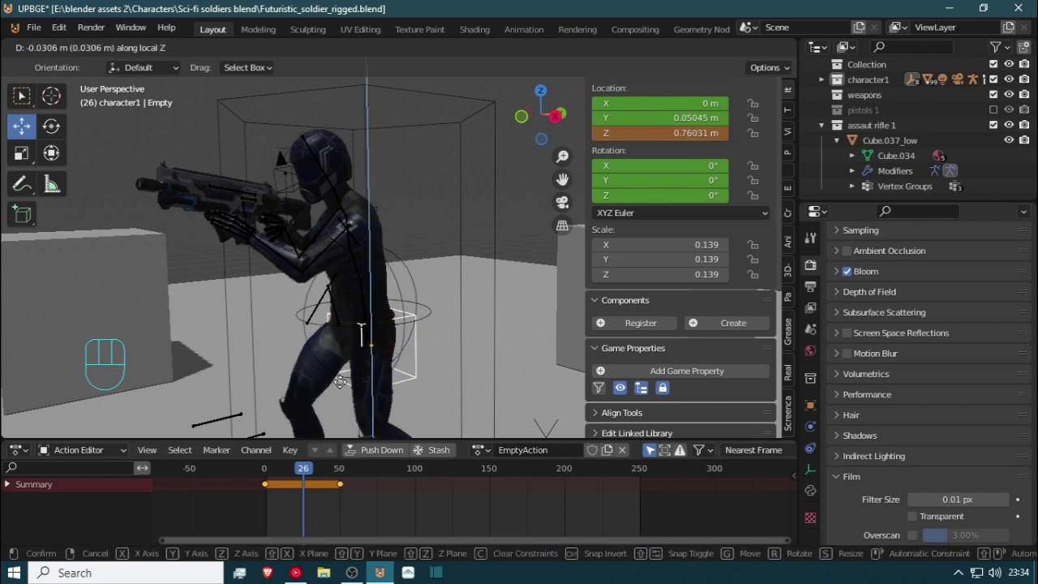
{"action": "left_click", "coordinate": [340, 385]}
{"action": "left_click", "coordinate": [304, 509]}
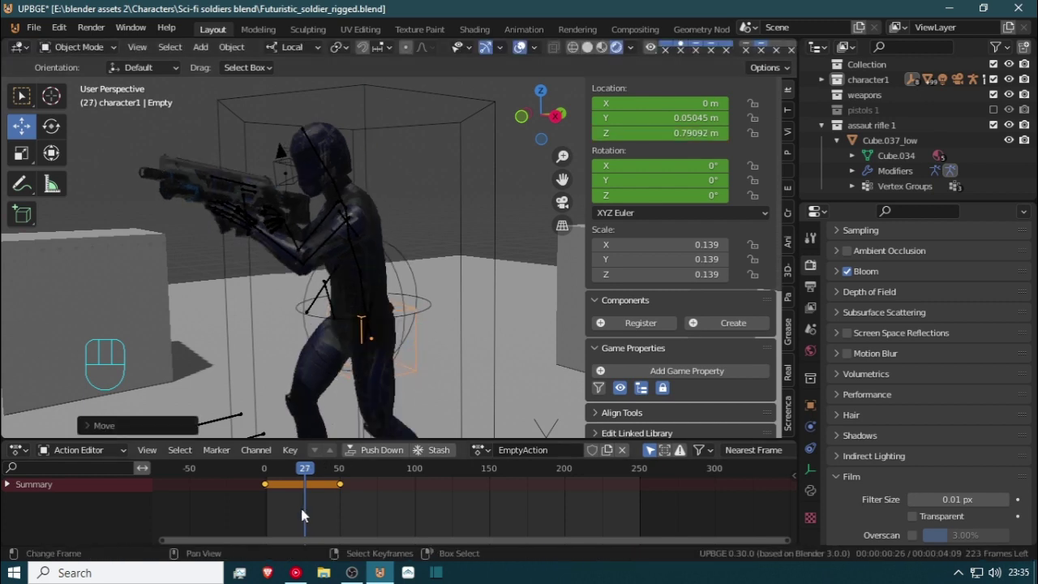
At frame 24, lower the hip empty along Z to about 0.719 m, keyframe it and return to frame 0
{"action": "mouse_move", "coordinate": [302, 510]}
{"action": "left_mouse_down"}
{"action": "mouse_move", "coordinate": [261, 509]}
{"action": "mouse_move", "coordinate": [301, 511]}
{"action": "left_mouse_up"}
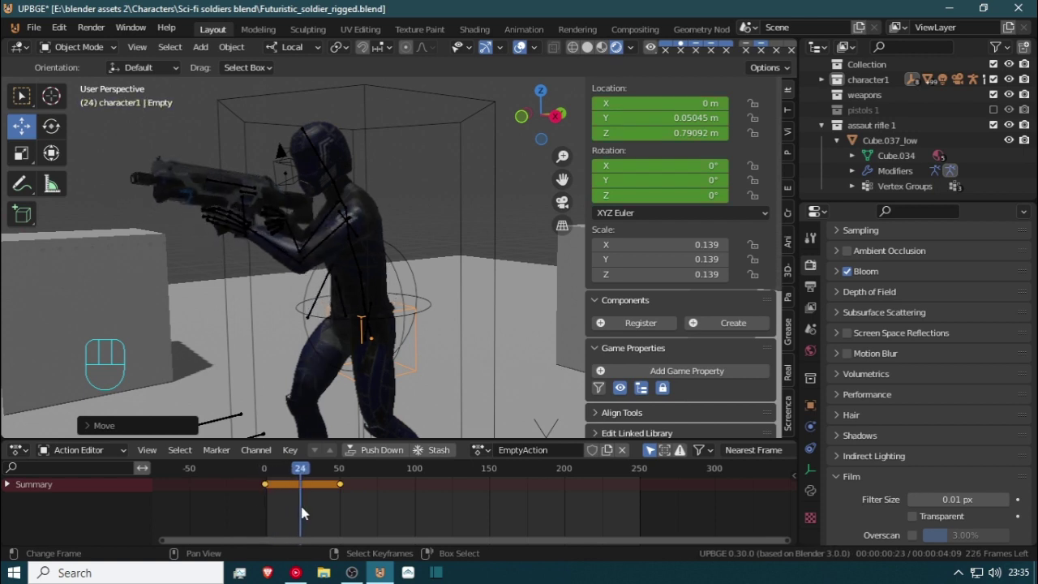
{"action": "key", "text": "g"}
{"action": "key", "text": "z"}
{"action": "key", "text": "z"}
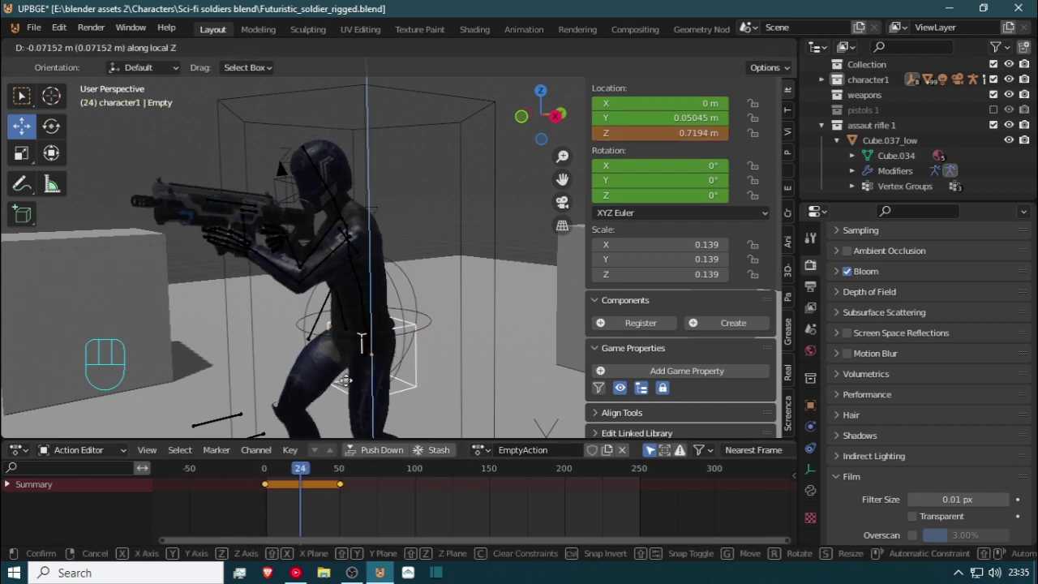
{"action": "left_click", "coordinate": [345, 380]}
{"action": "key", "text": "i"}
{"action": "left_click", "coordinate": [286, 501]}
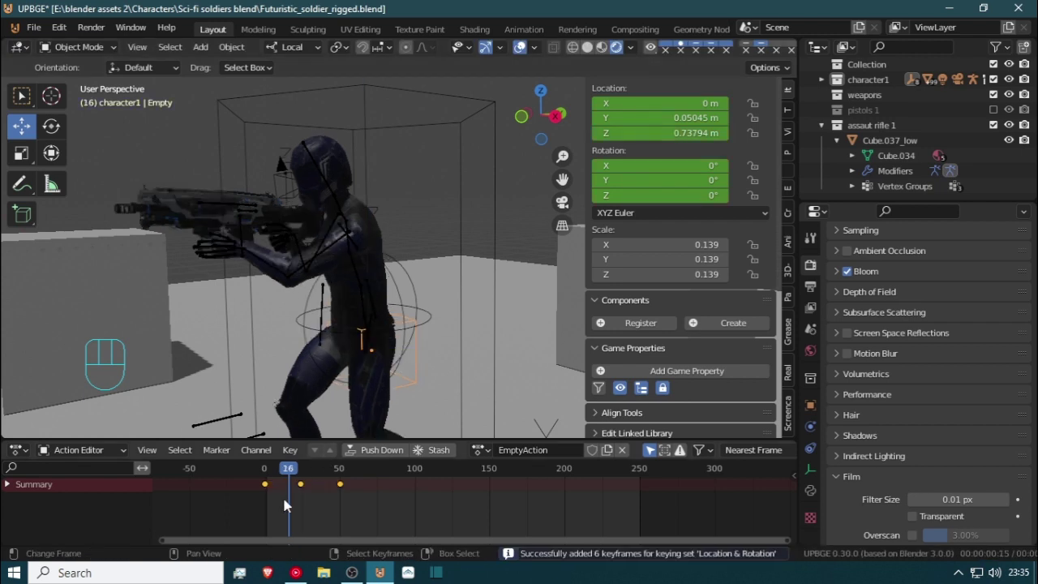
{"action": "left_click_drag", "start_coordinate": [283, 504], "coordinate": [247, 482]}
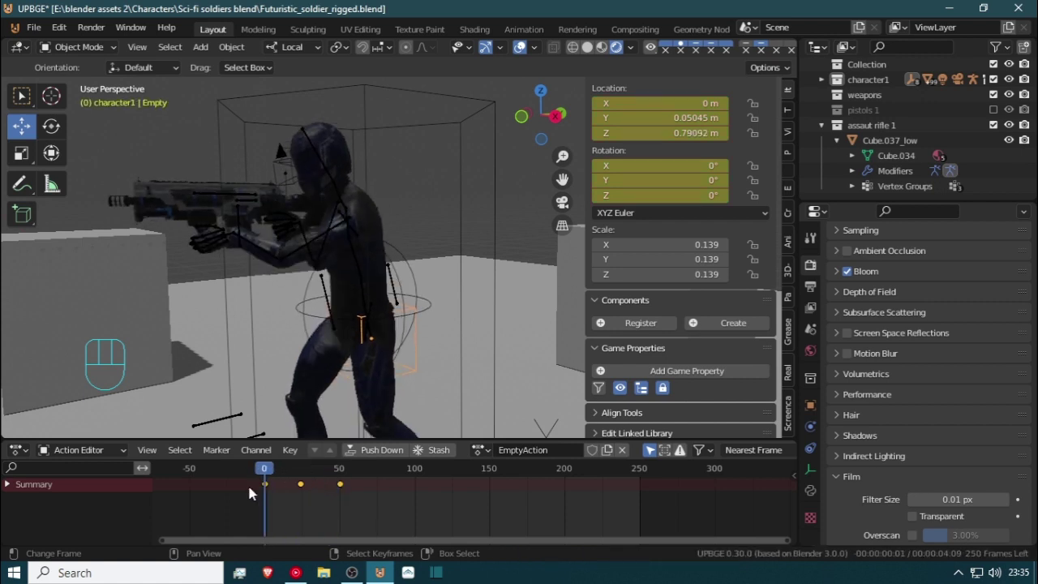
Select the metarig and open the Nonlinear Animation editor to review the camera, empty and metarig tracks
{"action": "left_click", "coordinate": [260, 253]}
{"action": "left_click", "coordinate": [17, 450]}
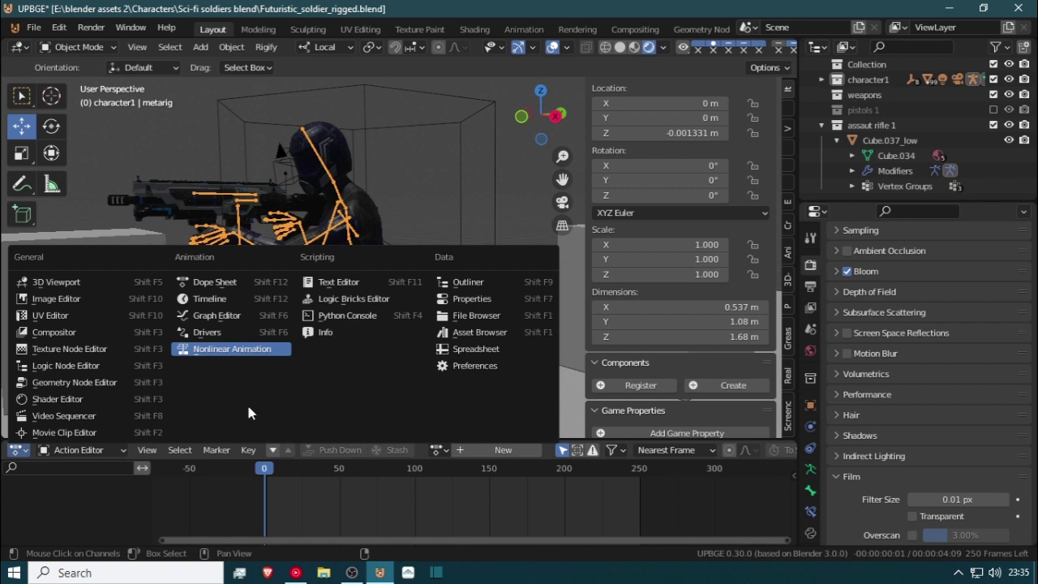
{"action": "left_click", "coordinate": [185, 404]}
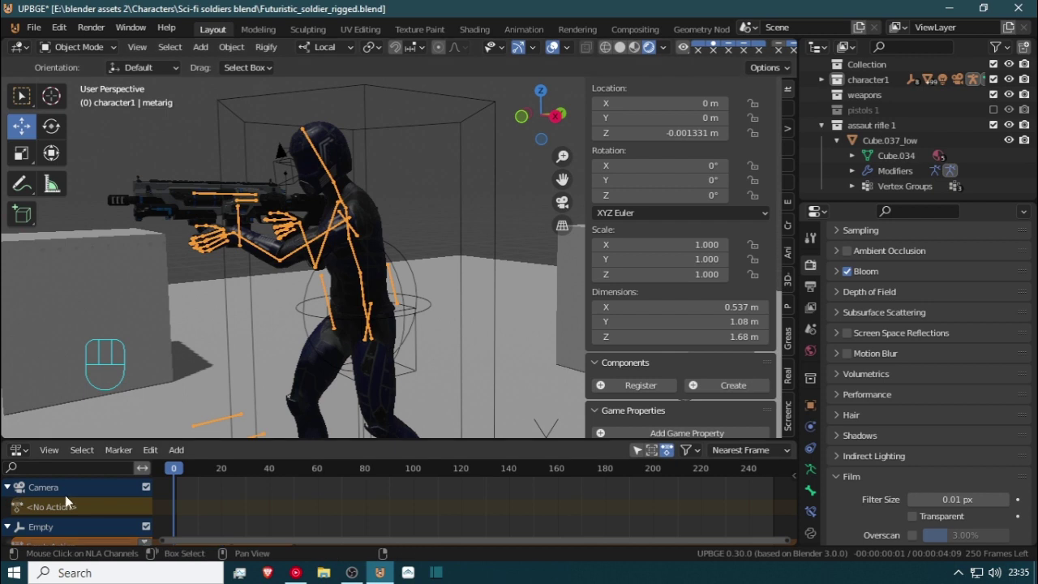
{"action": "scroll", "coordinate": [65, 494], "scroll_direction": "down", "scroll_amount": 5}
{"action": "scroll", "coordinate": [65, 495], "scroll_direction": "up", "scroll_amount": 5}
{"action": "scroll", "coordinate": [140, 505], "scroll_direction": "down", "scroll_amount": 5}
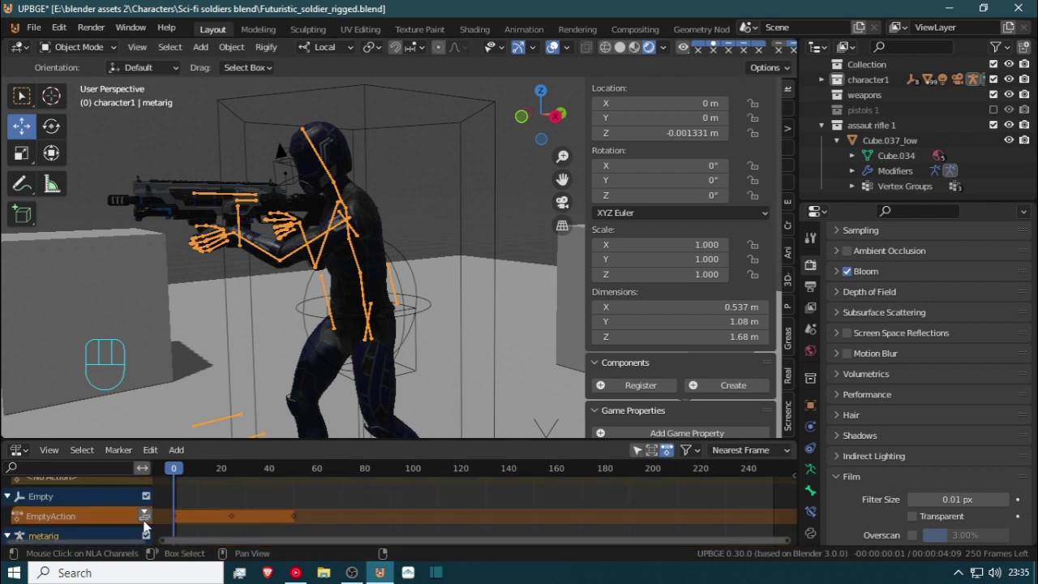
{"action": "scroll", "coordinate": [121, 523], "scroll_direction": "up", "scroll_amount": 2}
{"action": "scroll", "coordinate": [93, 528], "scroll_direction": "down", "scroll_amount": 2}
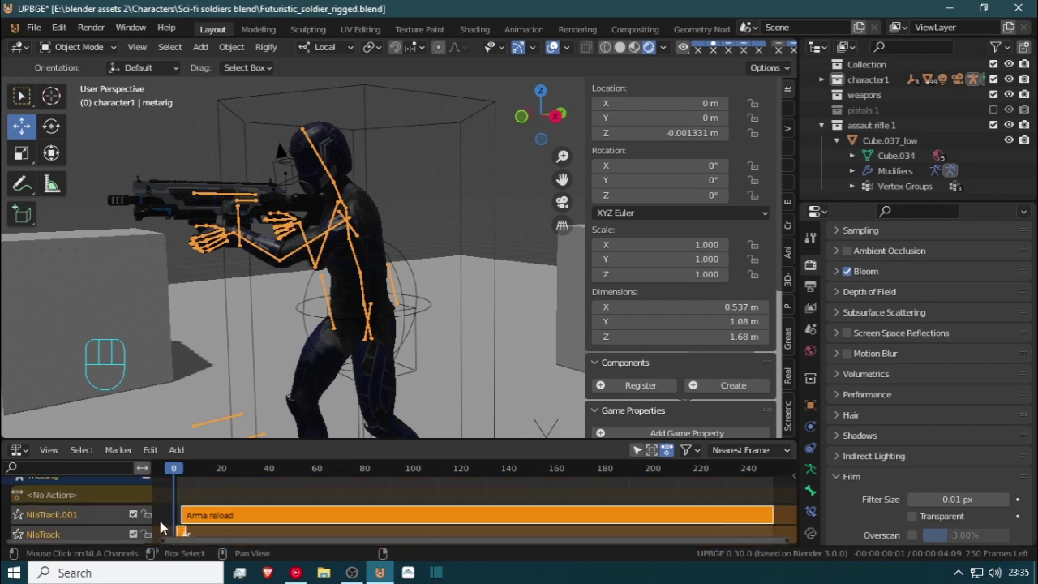
Shift the Arma reload strip on NlaTrack.001 slightly earlier so that it starts at about frame 1
{"action": "left_click", "coordinate": [206, 522]}
{"action": "key", "text": "g"}
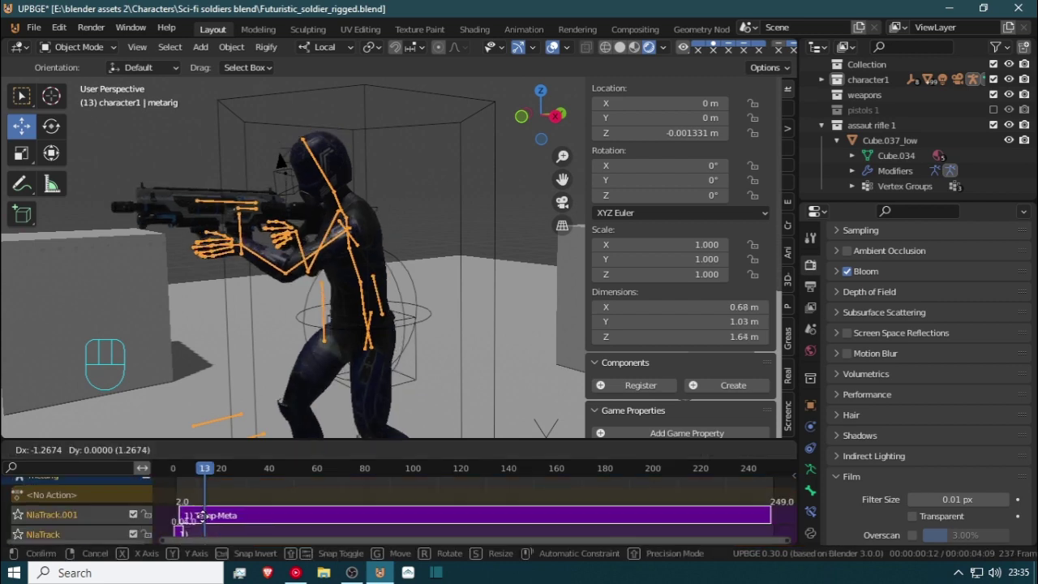
{"action": "right_click", "coordinate": [204, 522]}
{"action": "key", "text": "g"}
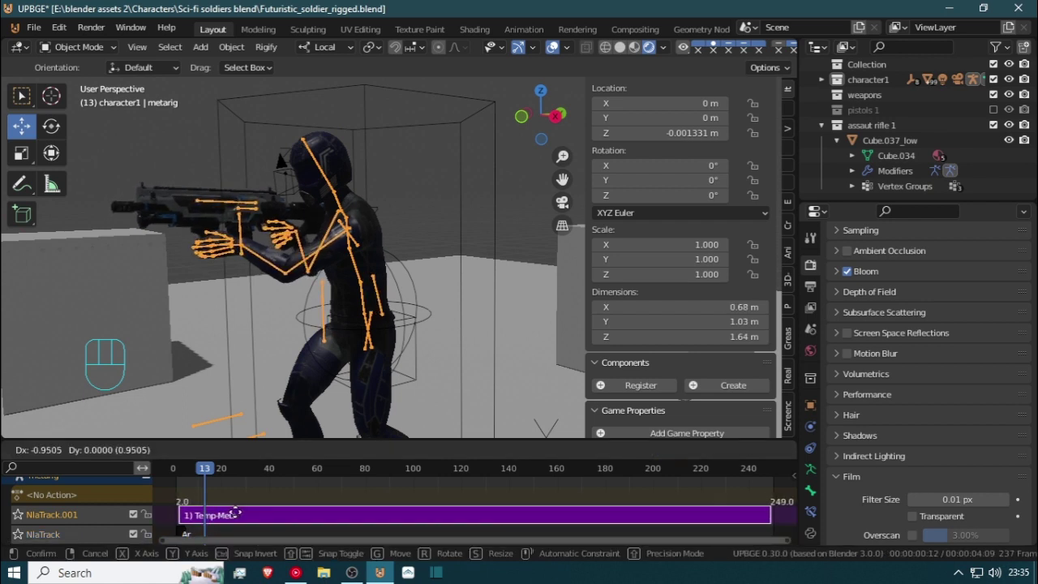
{"action": "left_click", "coordinate": [188, 517]}
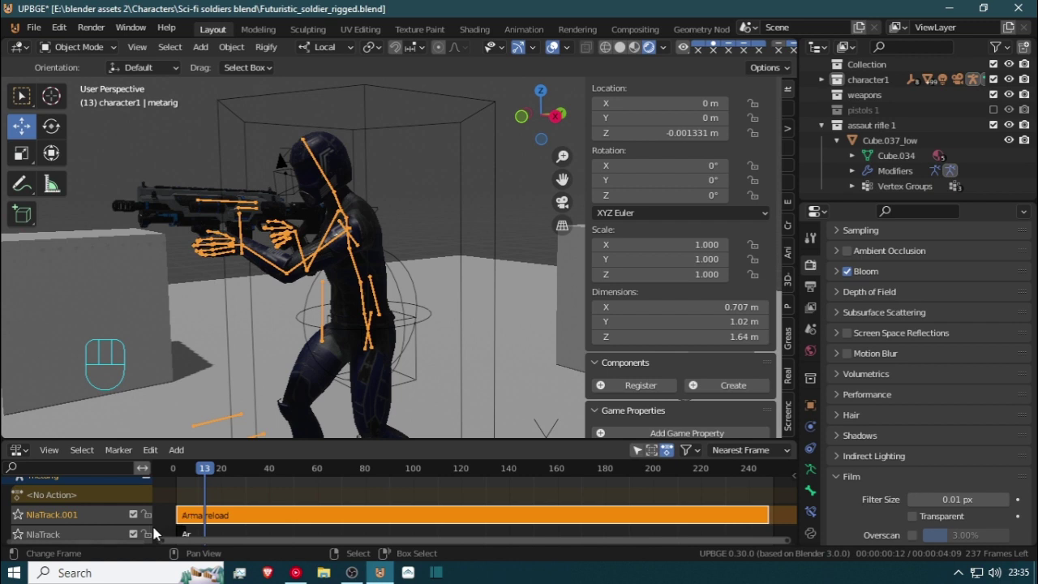
Mute NlaTrack.001 and NlaTrack and step between frames 0 and 14 to check the metarig's pose without them
{"action": "left_click", "coordinate": [133, 515]}
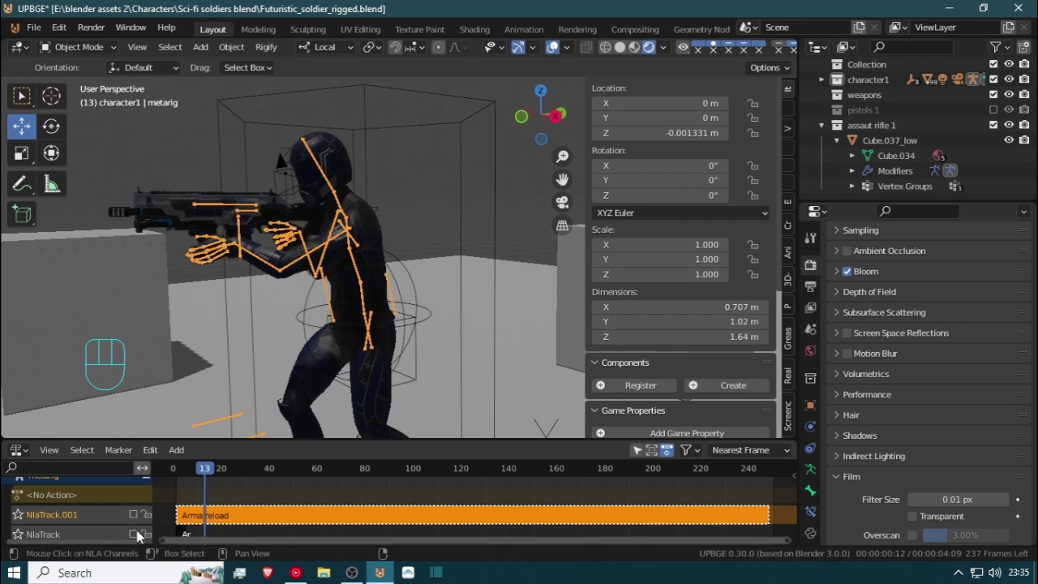
{"action": "middle_click_drag", "start_coordinate": [137, 536], "coordinate": [135, 494]}
{"action": "left_click", "coordinate": [197, 508]}
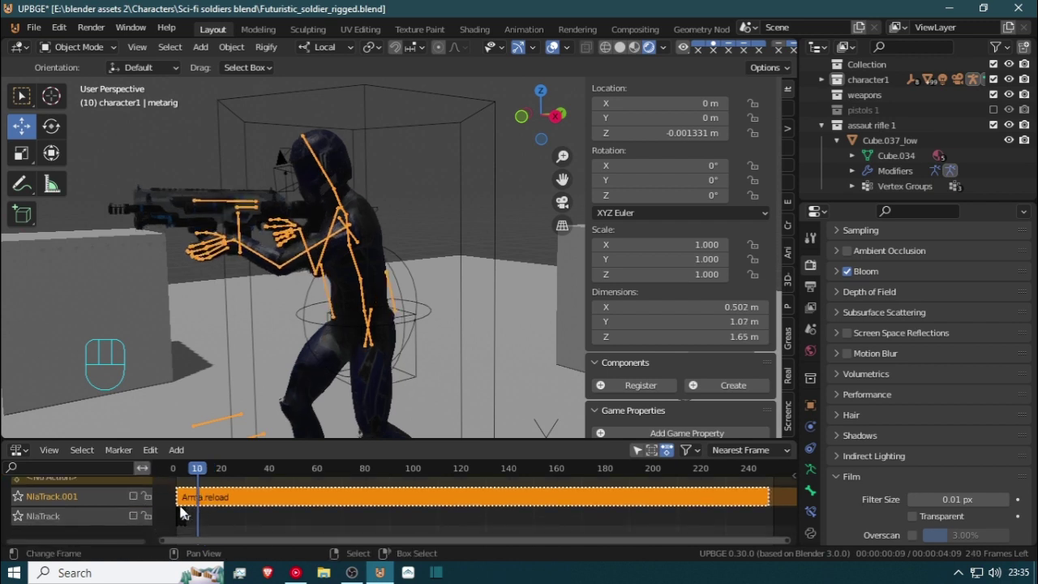
{"action": "key", "text": "Right"}
{"action": "key", "text": "Right"}
{"action": "key", "text": "Right"}
{"action": "key", "text": "Right"}
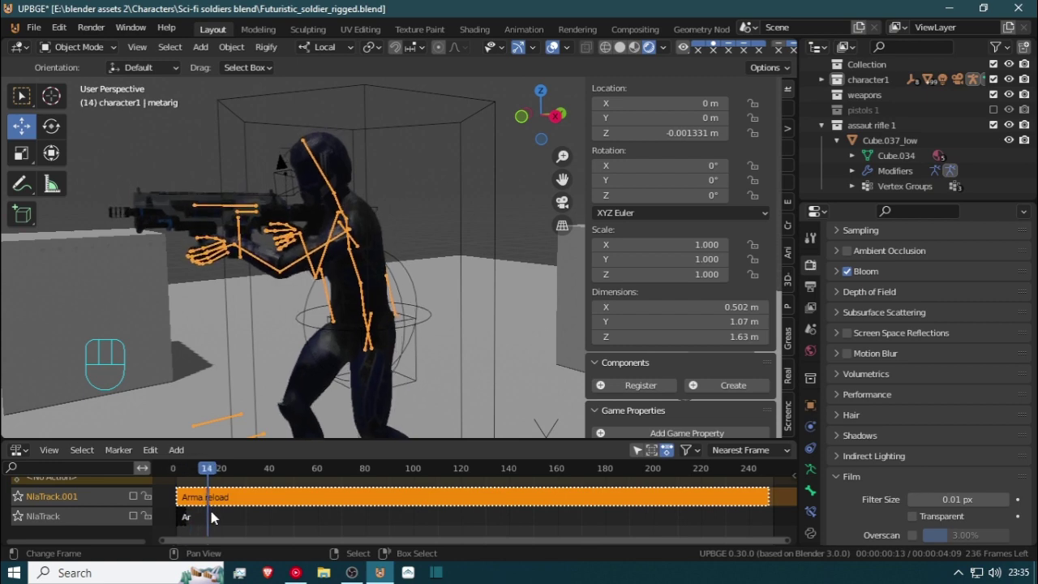
{"action": "key", "text": "Left"}
{"action": "key", "text": "Left"}
{"action": "key", "text": "Left"}
{"action": "key", "text": "Left"}
{"action": "key", "text": "Left"}
{"action": "key", "text": "Left"}
{"action": "key", "text": "Left"}
{"action": "key", "text": "Left"}
{"action": "key", "text": "Left"}
{"action": "key", "text": "Left"}
{"action": "key", "text": "Left"}
{"action": "key", "text": "Left"}
{"action": "key", "text": "Left"}
{"action": "key", "text": "Left"}
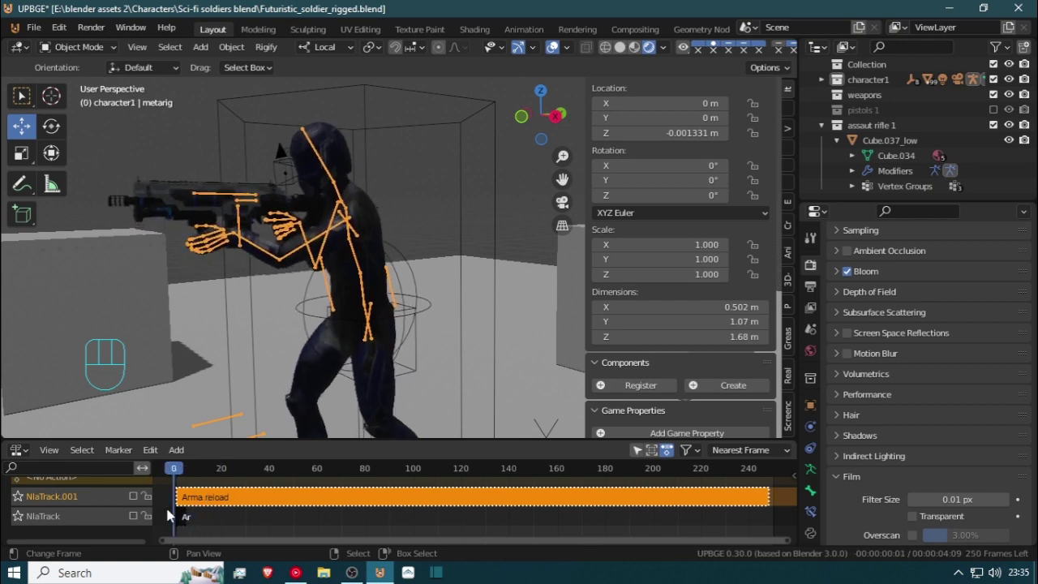
{"action": "key", "text": "Right"}
Re-enable NlaTrack.001, play the opening of the reload animation and return to frame 1
{"action": "left_click", "coordinate": [133, 495]}
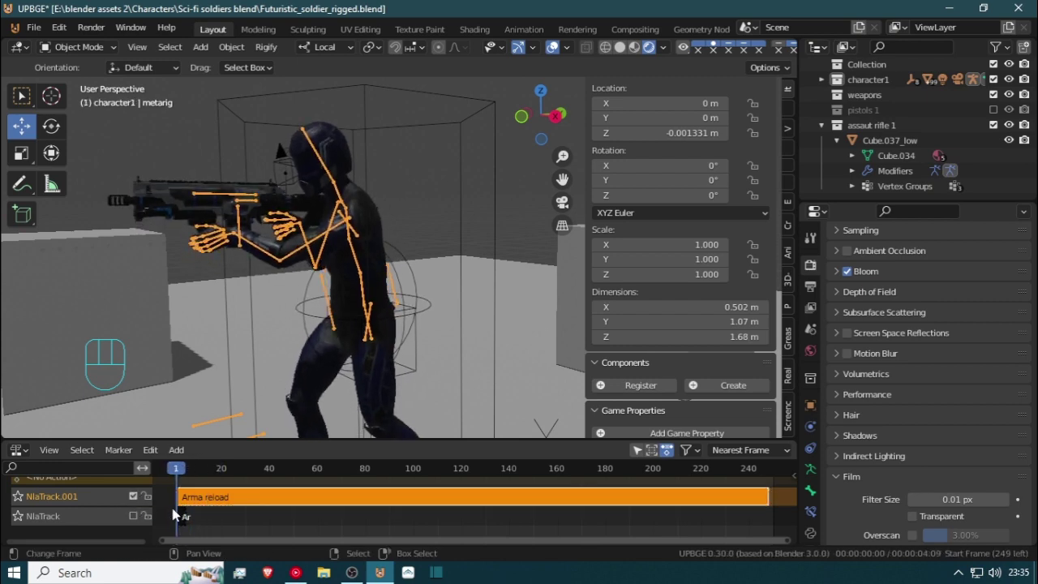
{"action": "key", "text": "space"}
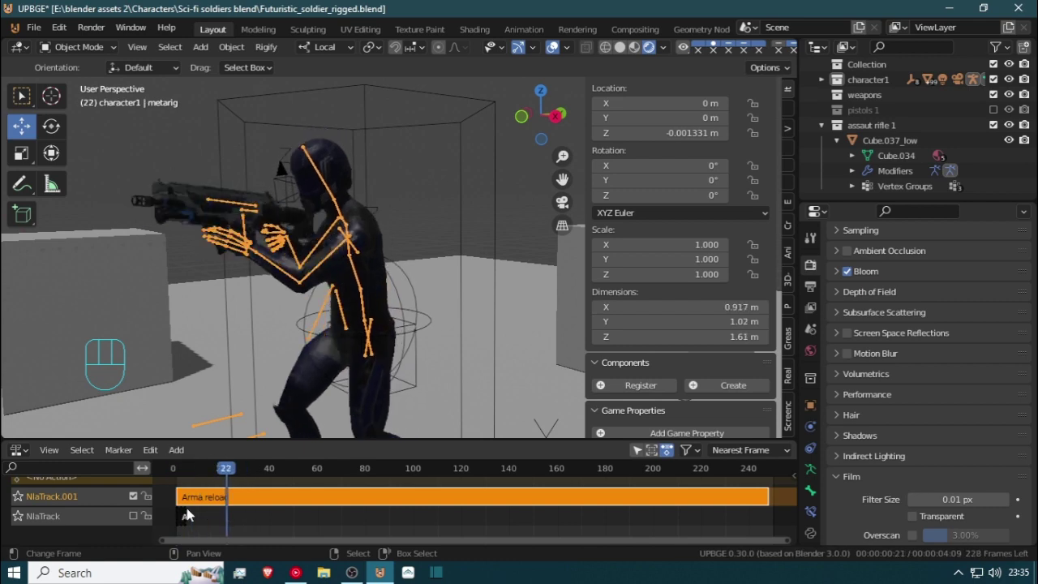
{"action": "key", "text": "shift+Left"}
{"action": "key", "text": "space"}
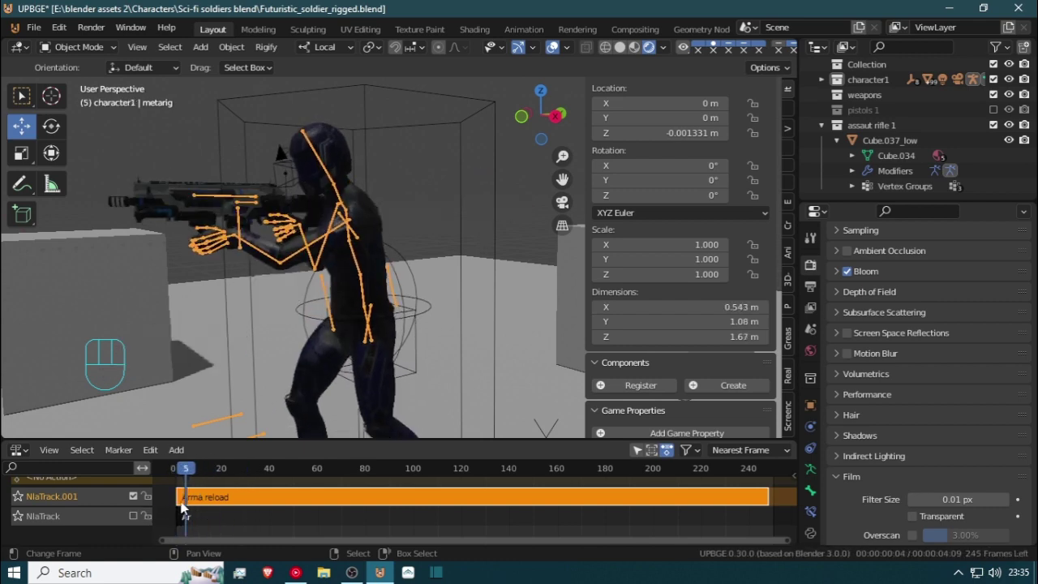
{"action": "key", "text": "Escape"}
{"action": "left_click_drag", "start_coordinate": [173, 507], "coordinate": [177, 509]}
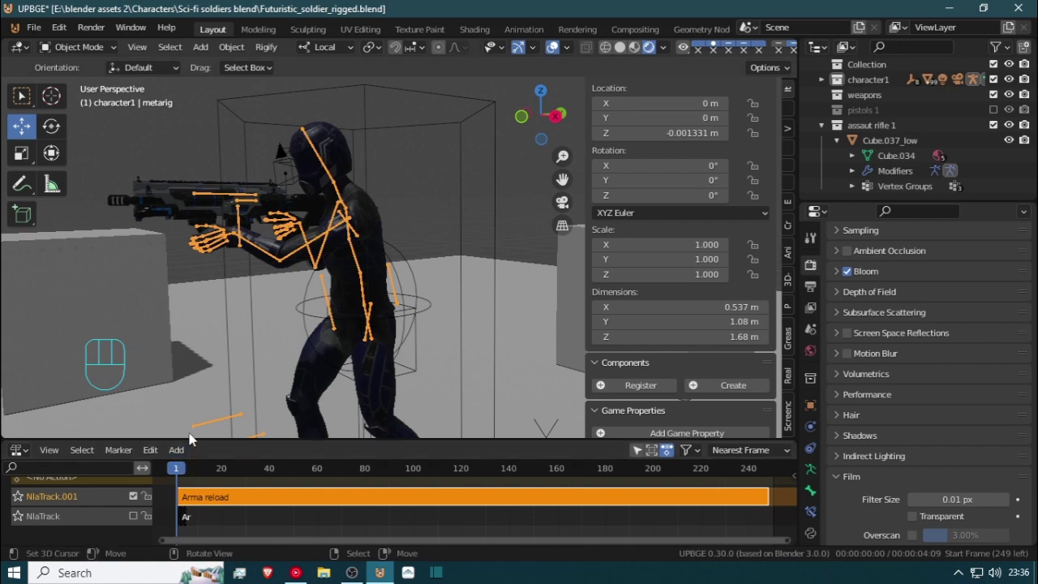
Enter tweak mode on the Arma reload strip and switch the metarig to Pose Mode
{"action": "scroll", "coordinate": [261, 215], "scroll_direction": "up", "scroll_amount": 2}
{"action": "middle_click_drag", "start_coordinate": [189, 248], "coordinate": [371, 264]}
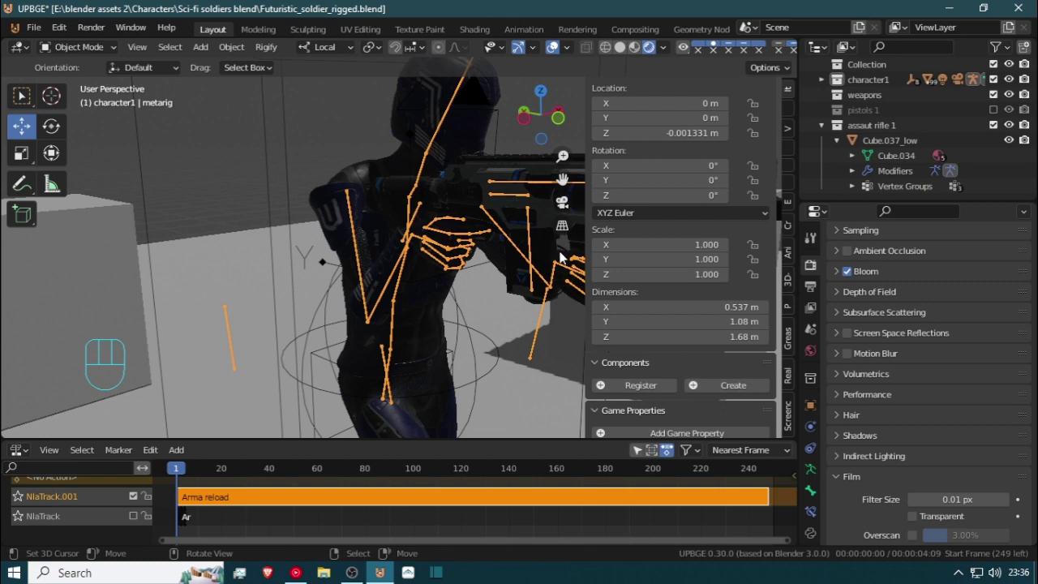
{"action": "scroll", "coordinate": [558, 246], "scroll_direction": "down", "scroll_amount": 2}
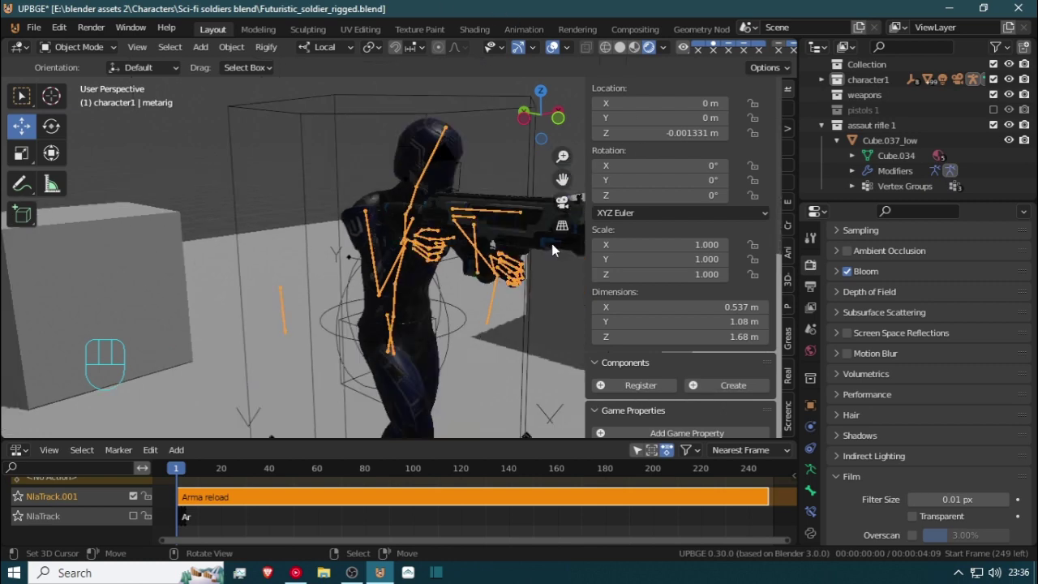
{"action": "scroll", "coordinate": [552, 244], "scroll_direction": "up", "scroll_amount": 2}
{"action": "middle_click_drag", "start_coordinate": [518, 256], "coordinate": [335, 260], "text": "shift"}
{"action": "scroll", "coordinate": [356, 249], "scroll_direction": "up", "scroll_amount": 4}
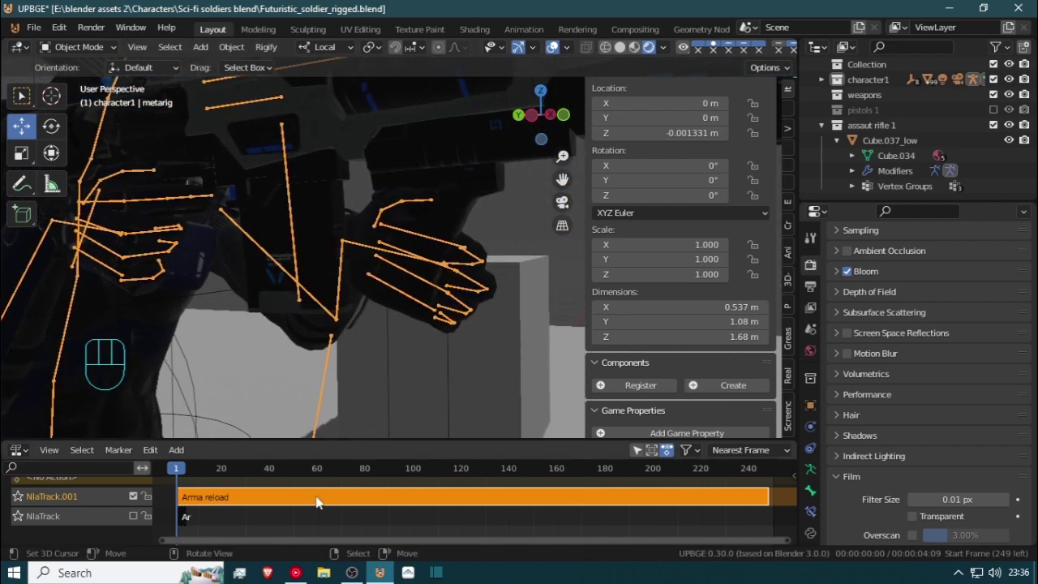
{"action": "key", "text": "Tab"}
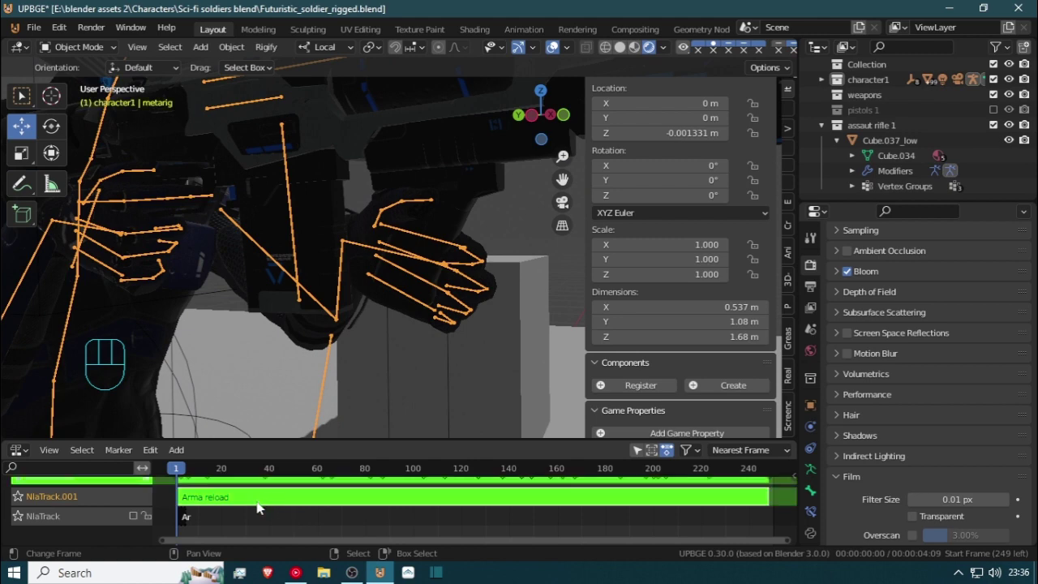
{"action": "key", "text": "g"}
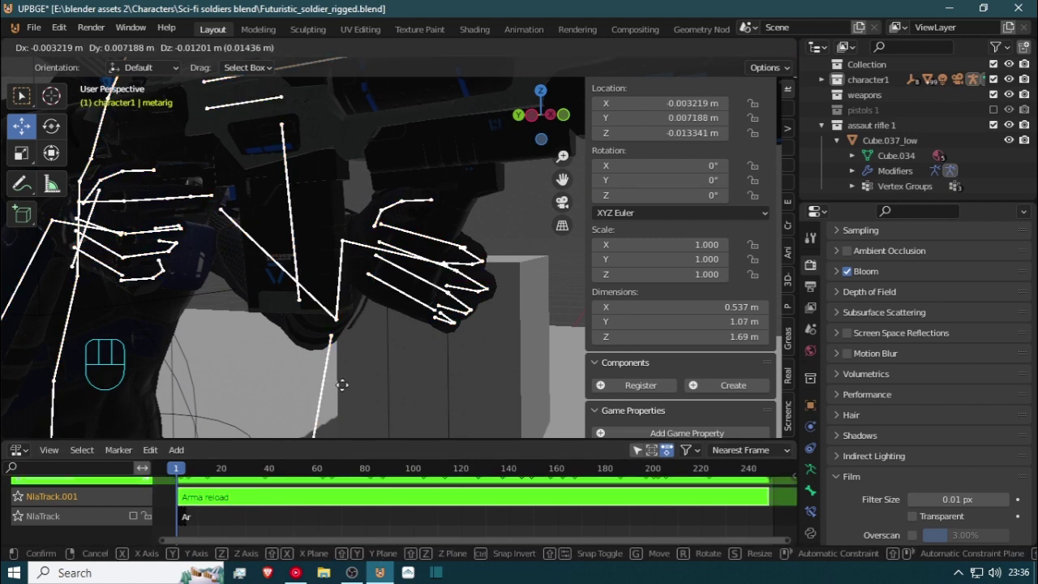
{"action": "right_click", "coordinate": [342, 384]}
{"action": "key", "text": "ctrl+Tab"}
Raise the hand.ik.L bone against the underside of the rifle at frame 1, to about X -0.821, Y -0.005, Z 0.463 m
{"action": "right_click", "coordinate": [362, 250]}
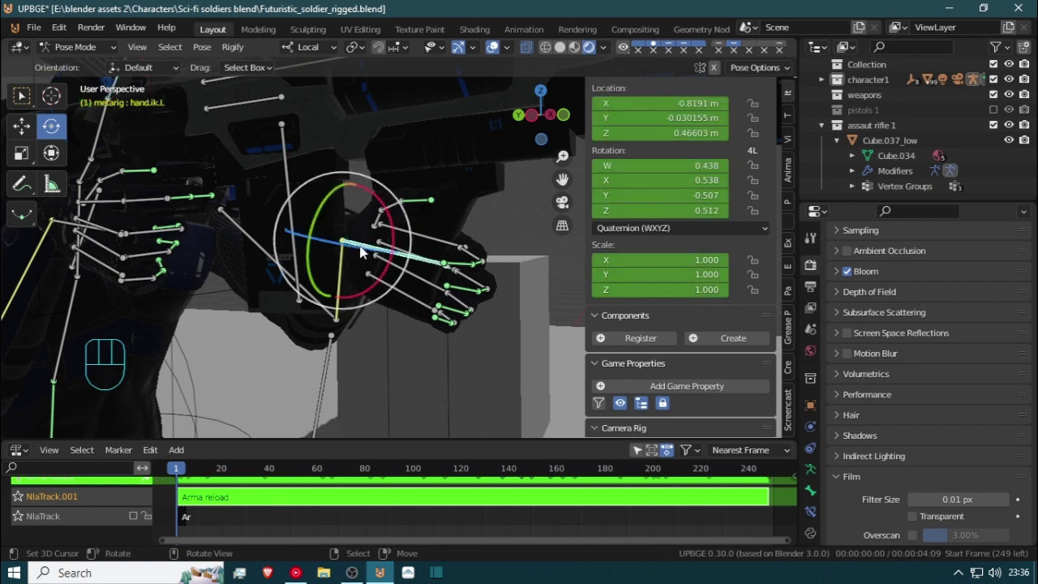
{"action": "key", "text": "g"}
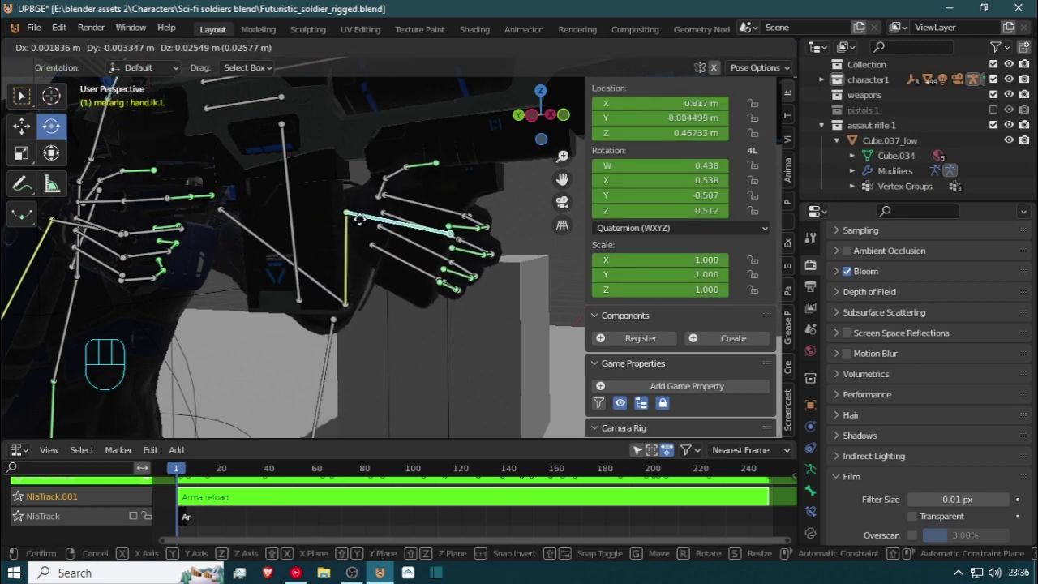
{"action": "left_click", "coordinate": [359, 220]}
{"action": "key", "text": "shift+grave"}
{"action": "key", "text": "d"}
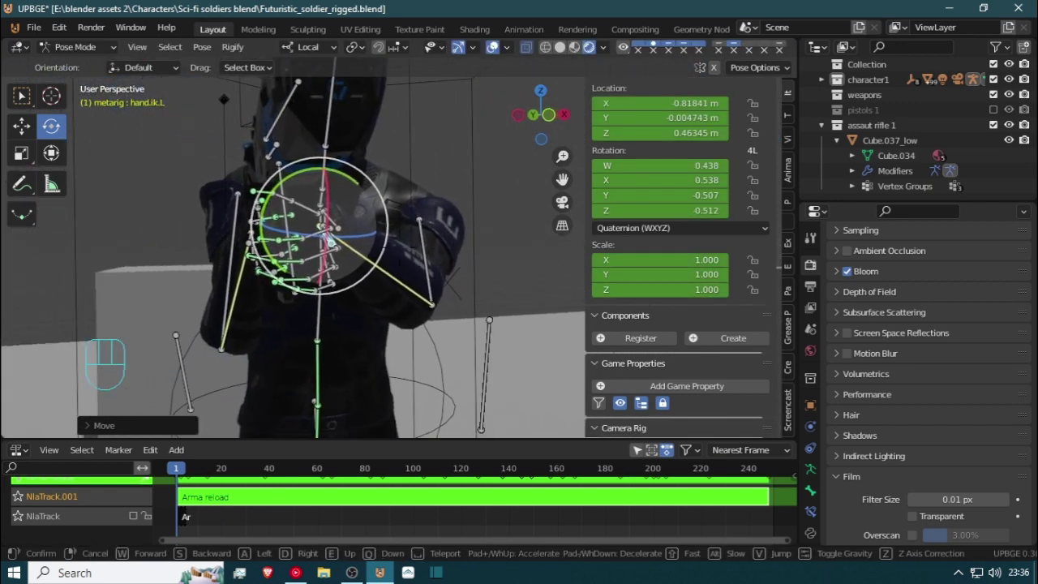
{"action": "key", "text": "w"}
{"action": "left_click", "coordinate": [399, 247]}
{"action": "key", "text": "g"}
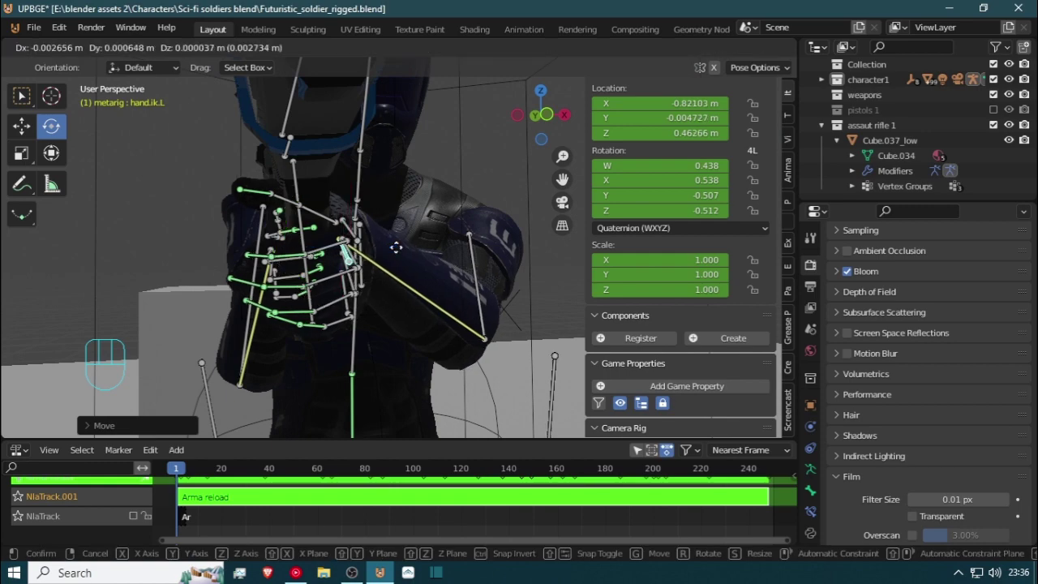
{"action": "left_click", "coordinate": [396, 247]}
Curl the left hand's pinky, ring, middle and index base bones around the rifle by rotating them about -32° around global Z
{"action": "key", "text": "shift+grave"}
{"action": "key", "text": "w"}
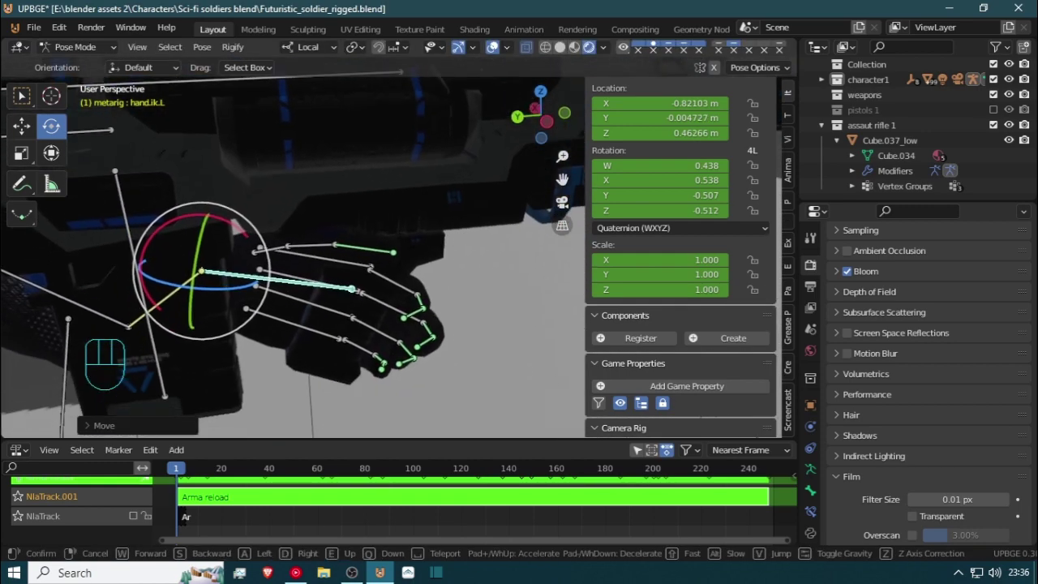
{"action": "left_click", "coordinate": [399, 251]}
{"action": "key", "text": "shift+grave"}
{"action": "key", "text": "w"}
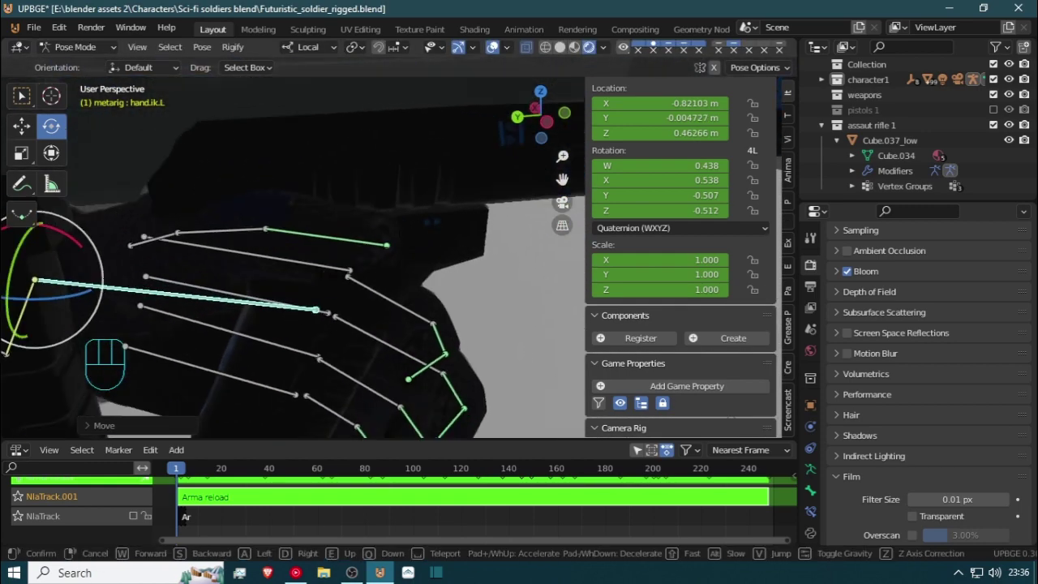
{"action": "key", "text": "s"}
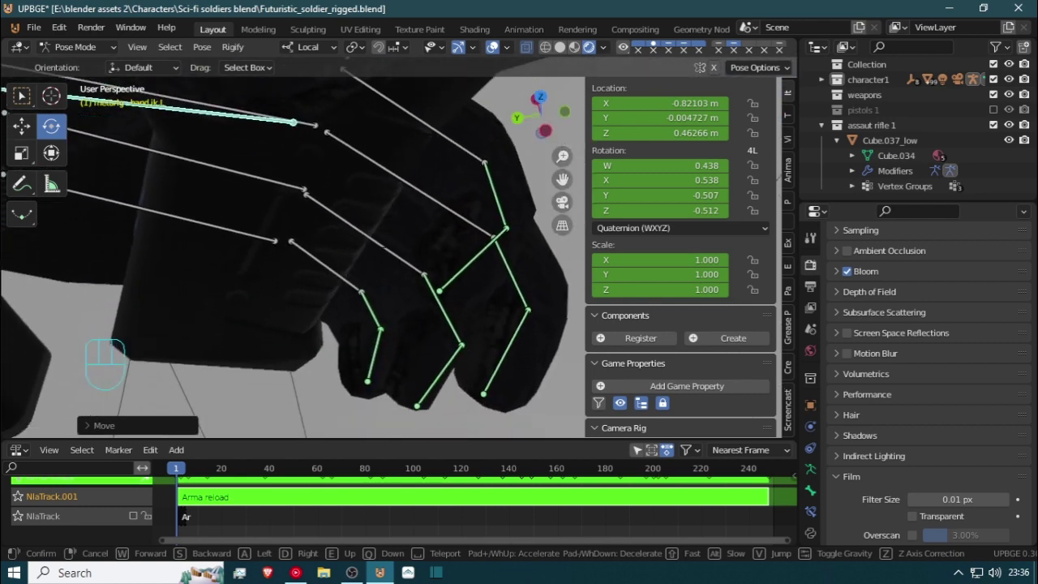
{"action": "left_click", "coordinate": [399, 254]}
{"action": "left_click", "coordinate": [335, 263]}
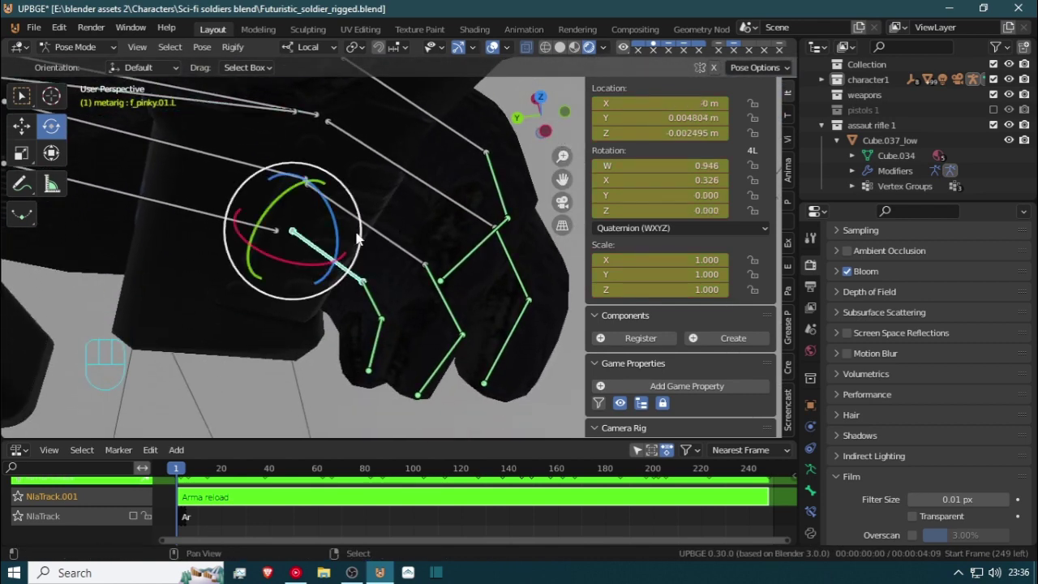
{"action": "left_click", "coordinate": [380, 234], "text": "shift"}
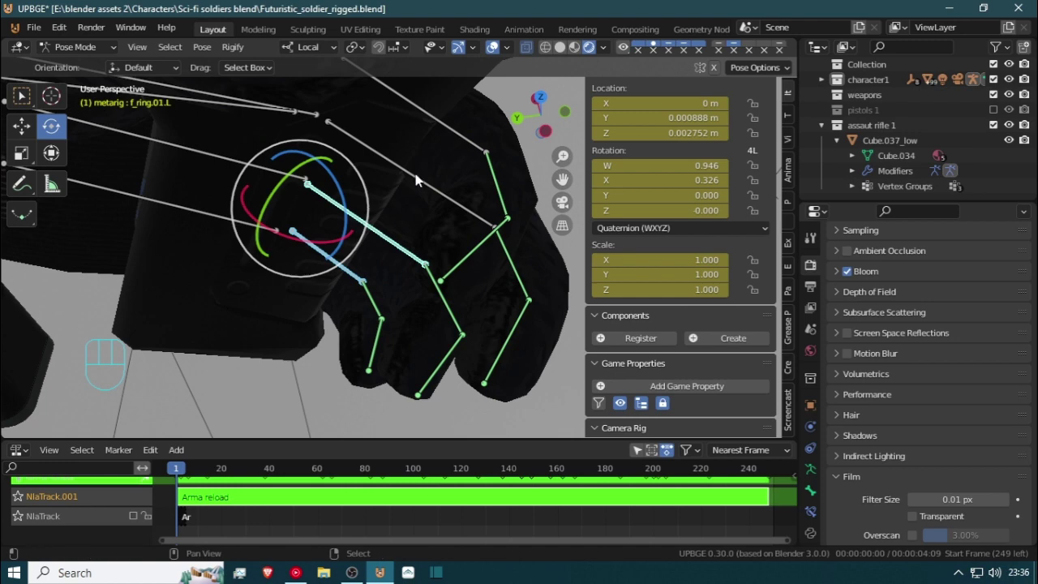
{"action": "left_click", "coordinate": [408, 173], "text": "shift"}
{"action": "left_click", "coordinate": [462, 136], "text": "shift"}
{"action": "key", "text": "r"}
{"action": "key", "text": "z"}
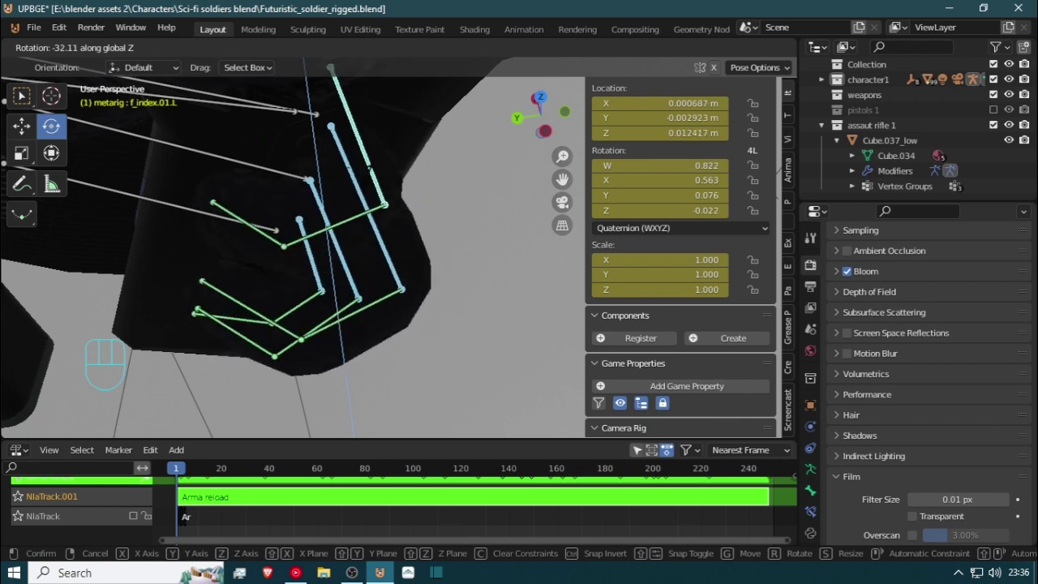
{"action": "left_click", "coordinate": [369, 180]}
{"action": "scroll", "coordinate": [313, 230], "scroll_direction": "down", "scroll_amount": 3}
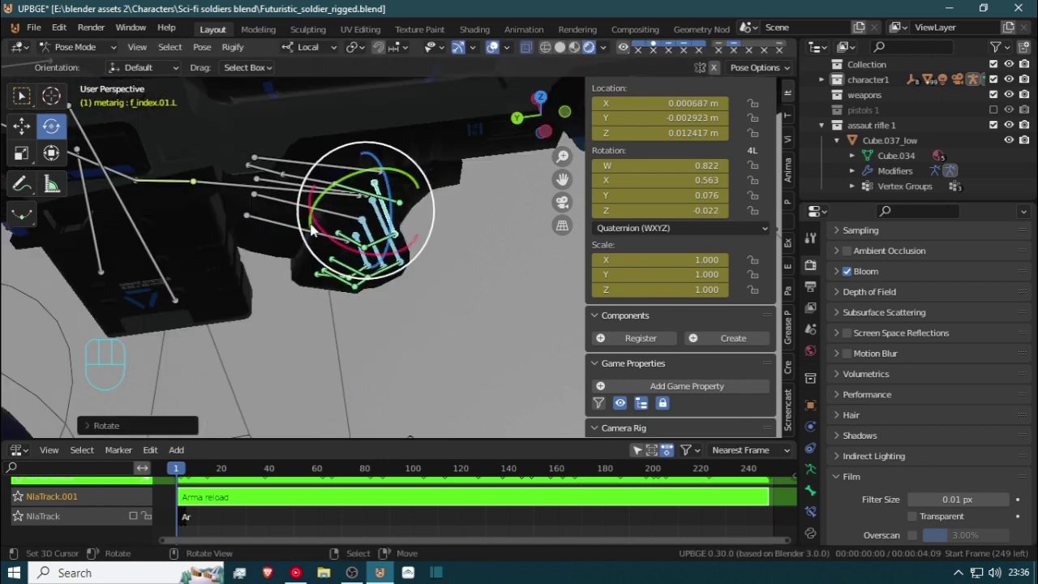
{"action": "key", "text": "shift+grave"}
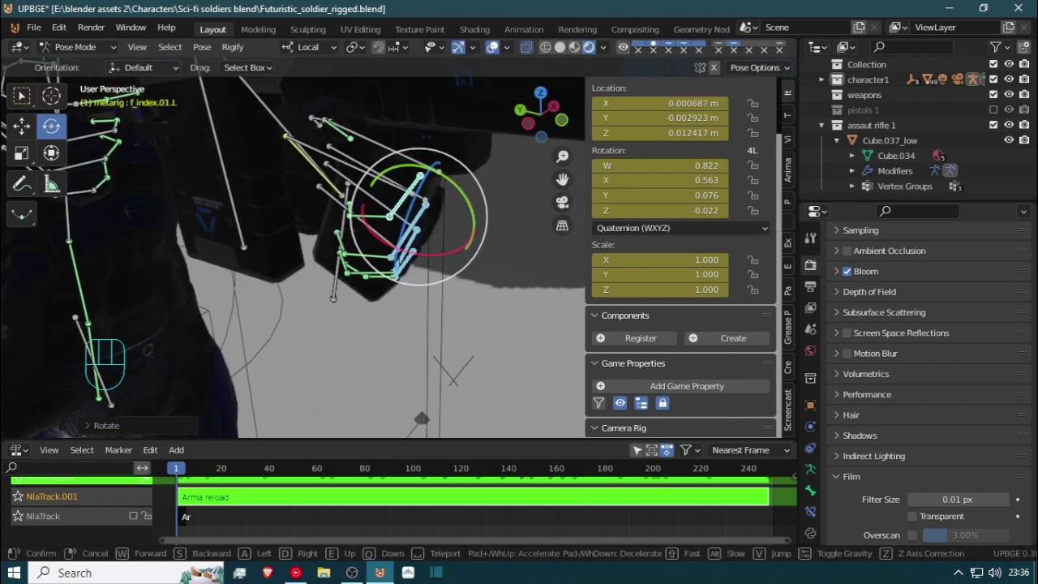
{"action": "left_click", "coordinate": [399, 247]}
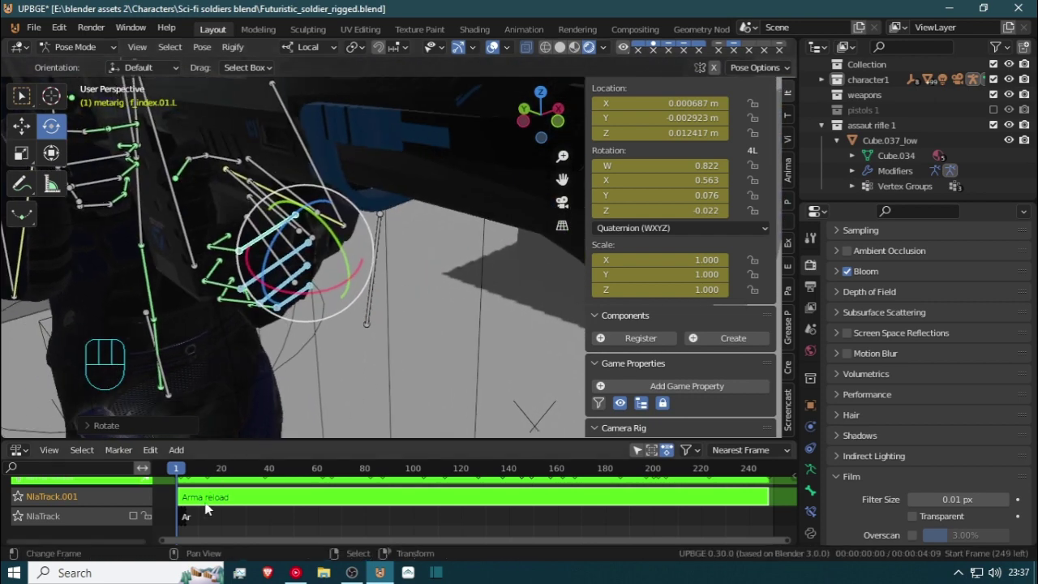
Switch the NLA area to the Action Editor and select all metarig bones to show the Arma reload action's keyframes
{"action": "scroll", "coordinate": [287, 507], "scroll_direction": "down", "scroll_amount": 6}
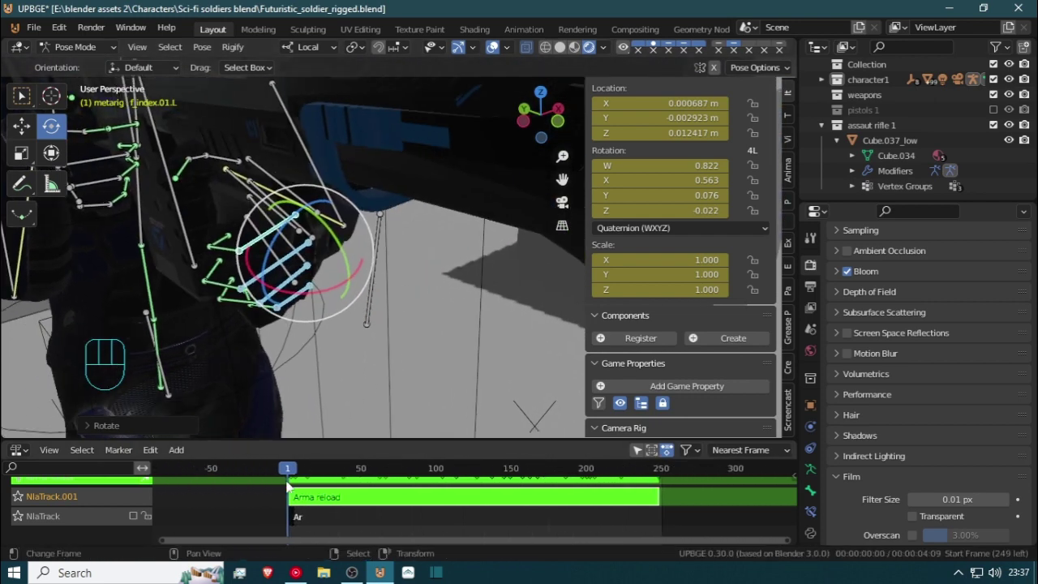
{"action": "left_click", "coordinate": [18, 450]}
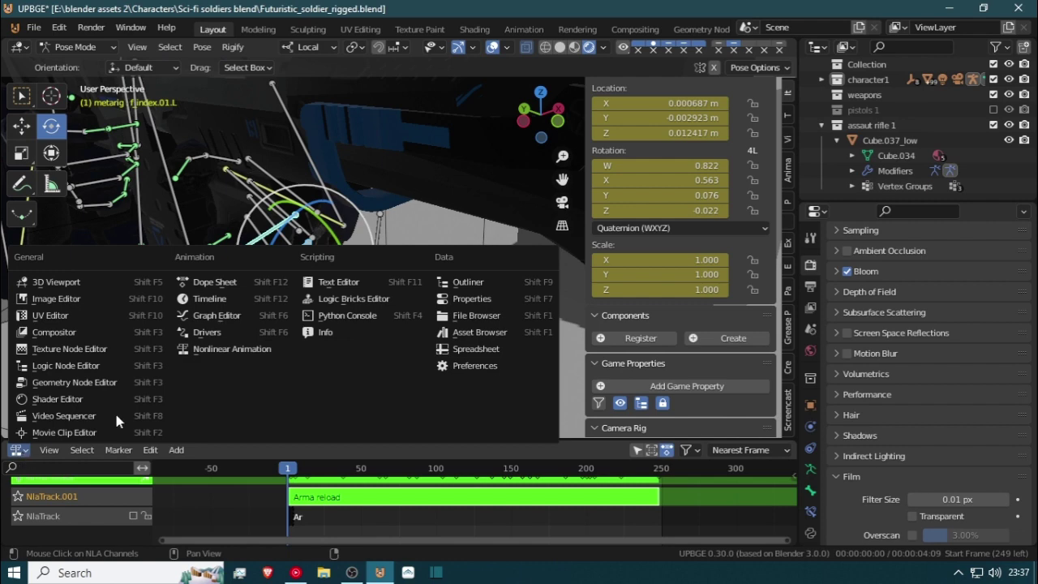
{"action": "left_click", "coordinate": [16, 451]}
{"action": "left_click", "coordinate": [214, 281]}
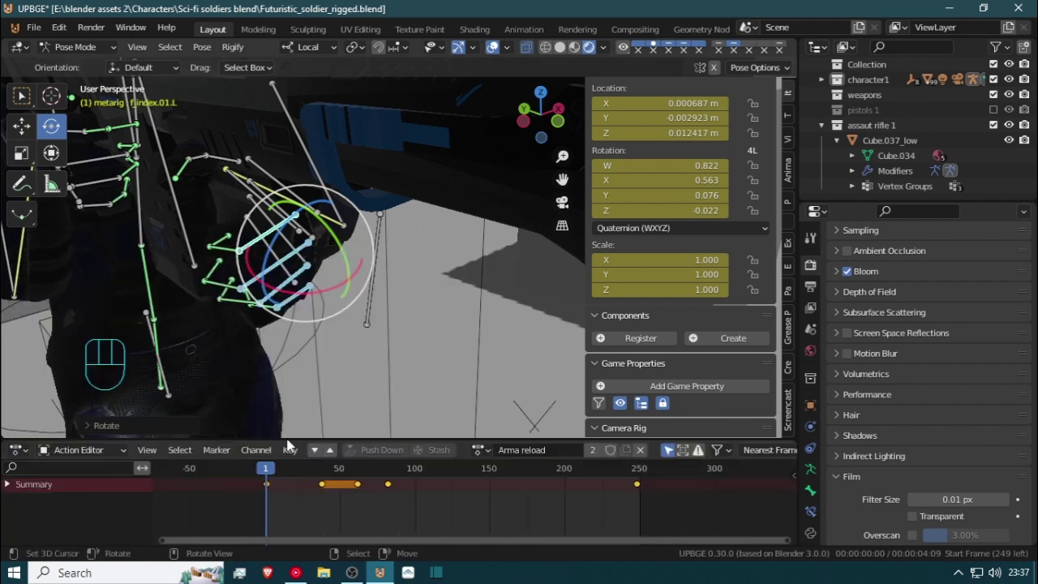
{"action": "scroll", "coordinate": [271, 506], "scroll_direction": "down", "scroll_amount": 3}
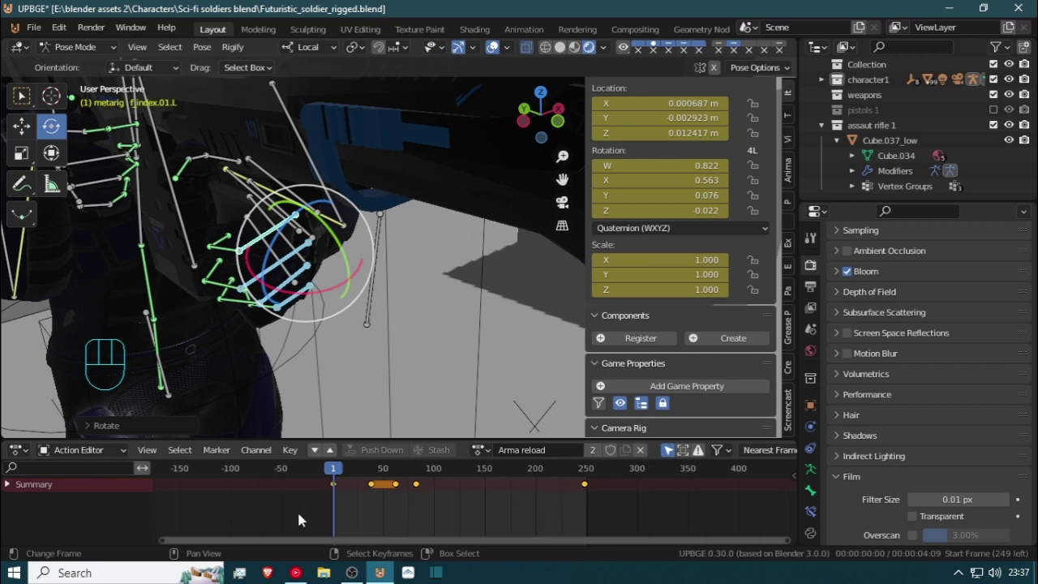
{"action": "key", "text": "a"}
{"action": "key", "text": "a"}
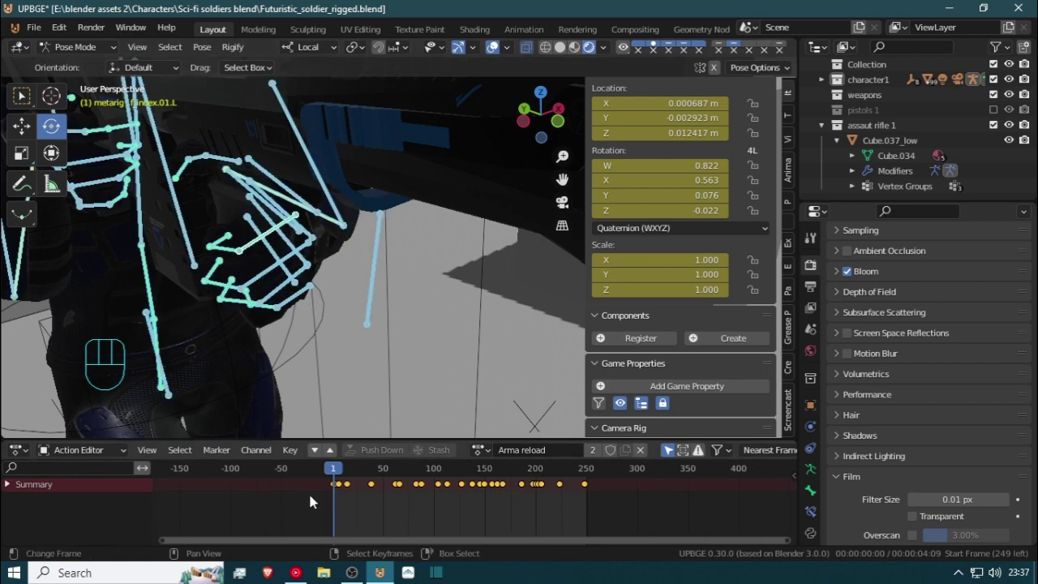
{"action": "scroll", "coordinate": [306, 491], "scroll_direction": "up", "scroll_amount": 5}
{"action": "middle_click_drag", "start_coordinate": [232, 513], "coordinate": [356, 508]}
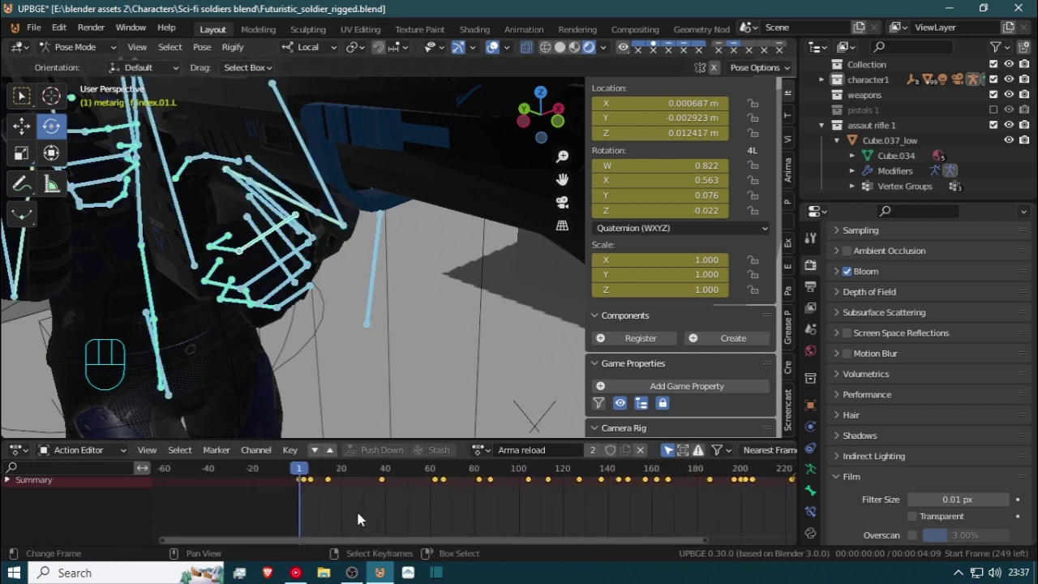
Move the opening keyframe of the Arma reload action 250 frames later and scrub through the first frames to check the pose
{"action": "left_click", "coordinate": [304, 482]}
{"action": "scroll", "coordinate": [326, 500], "scroll_direction": "down", "scroll_amount": 4}
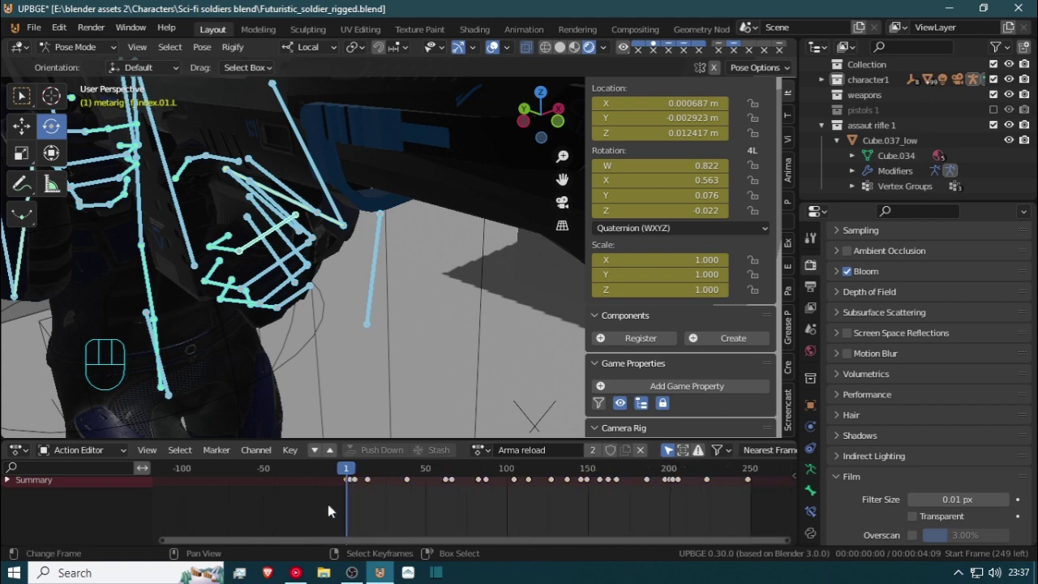
{"action": "key", "text": "g"}
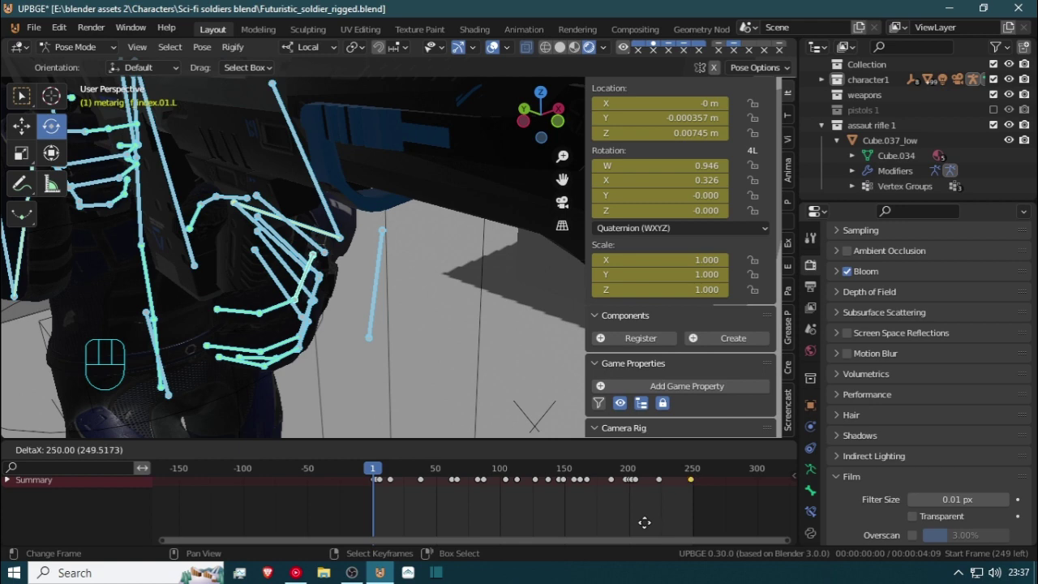
{"action": "left_click", "coordinate": [644, 522]}
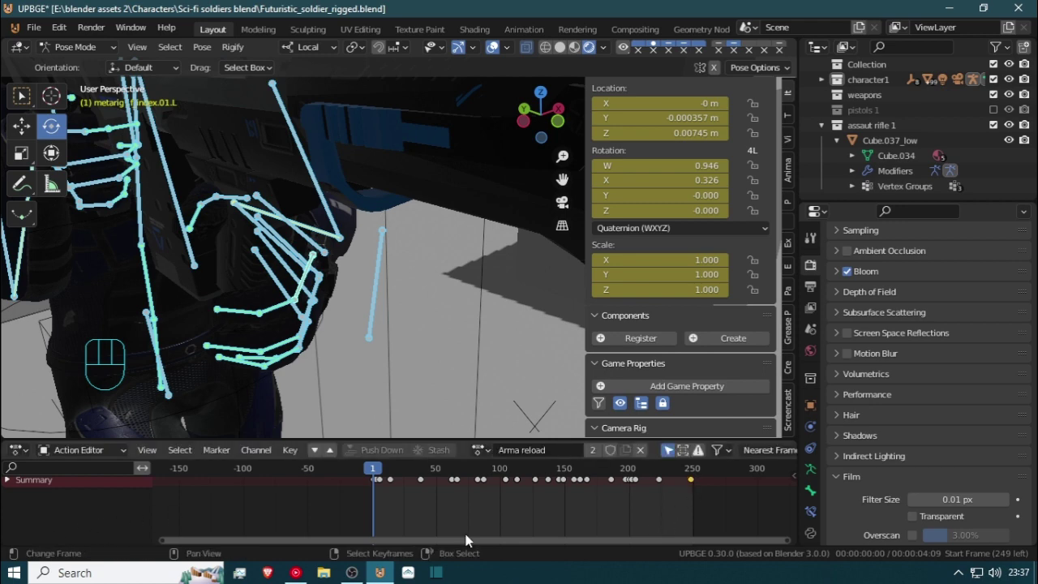
{"action": "key", "text": "Right"}
{"action": "key", "text": "Right"}
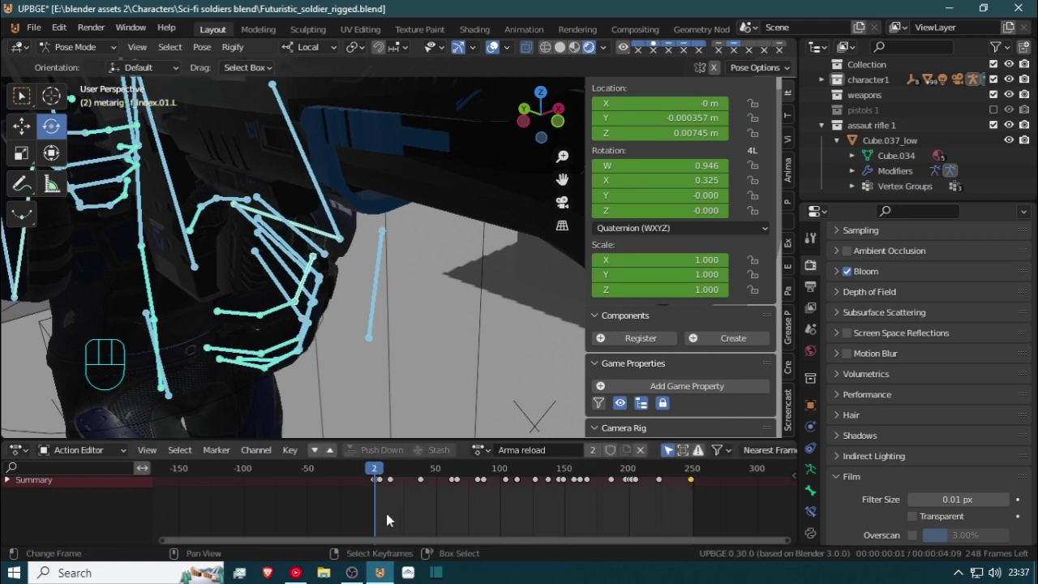
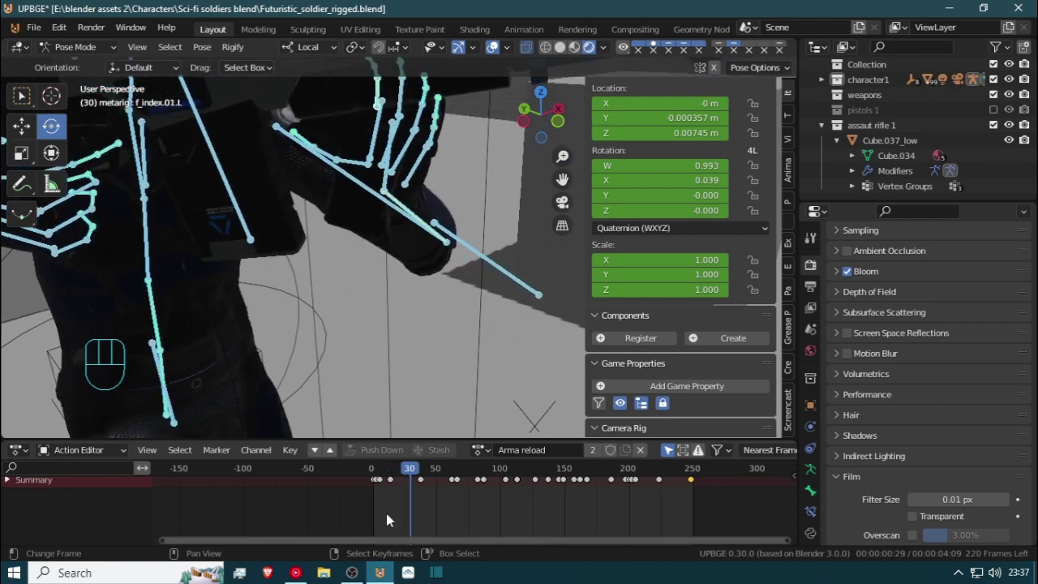
{"action": "left_click_drag", "start_coordinate": [404, 507], "coordinate": [352, 505]}
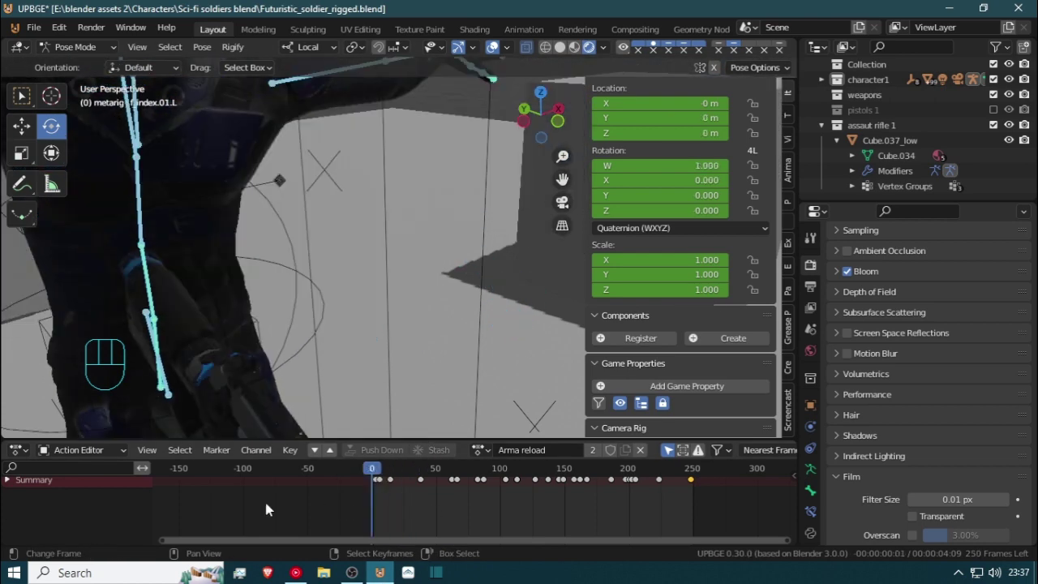
Switch the Action Editor area back to Nonlinear Animation and exit tweak mode on the Arma reload strip
{"action": "left_click", "coordinate": [17, 451]}
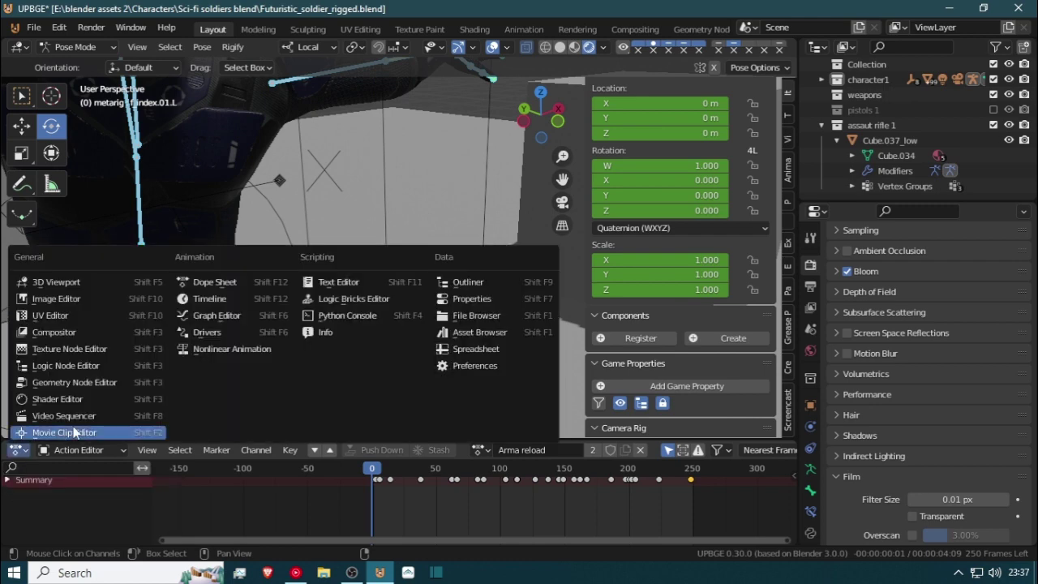
{"action": "left_click", "coordinate": [233, 350]}
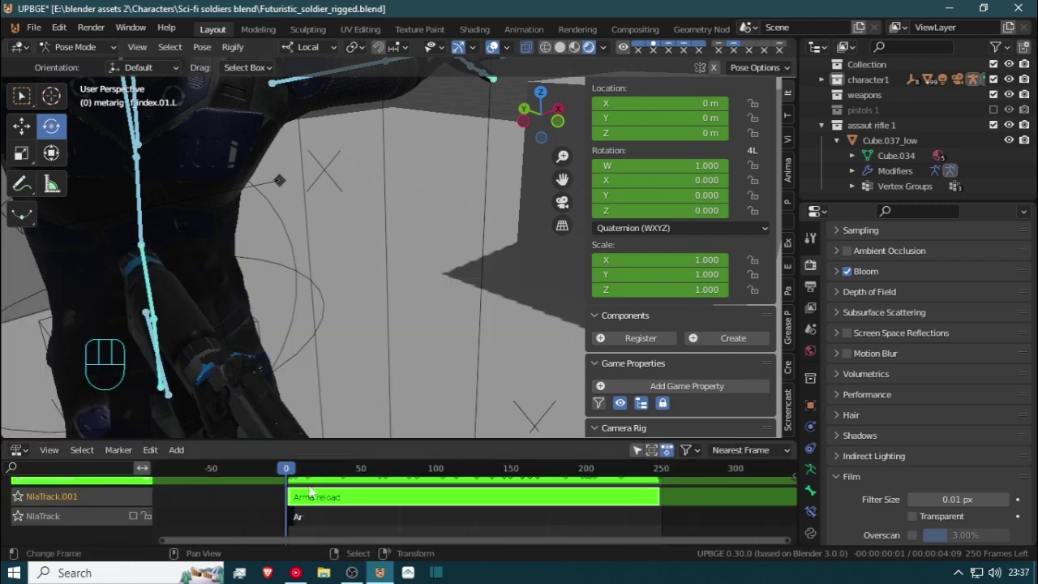
{"action": "key", "text": "Tab"}
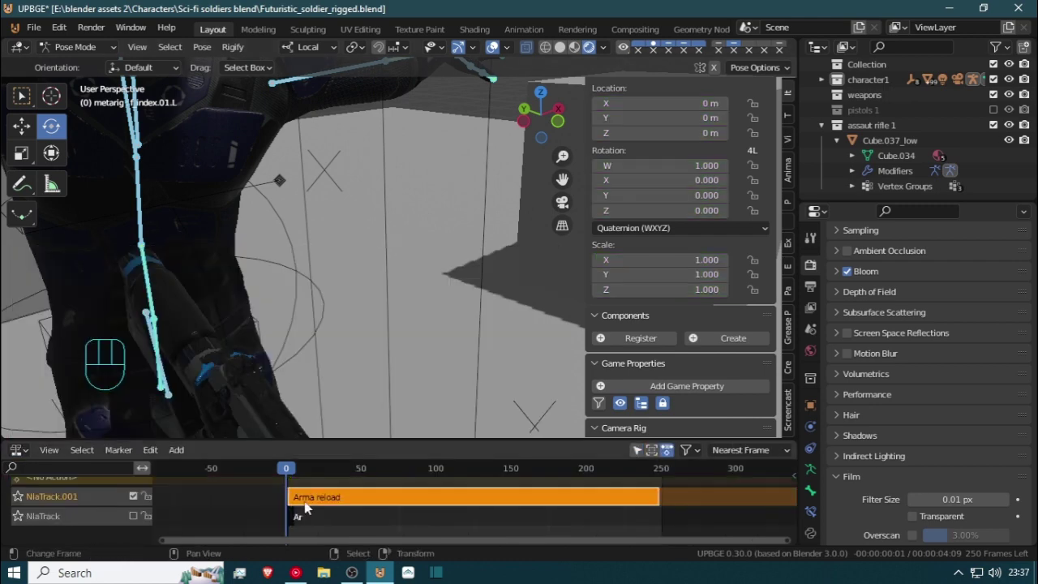
Go to frame 1 and disable NlaTrack.001 while keeping the metarig in its opening pose
{"action": "left_click", "coordinate": [134, 496]}
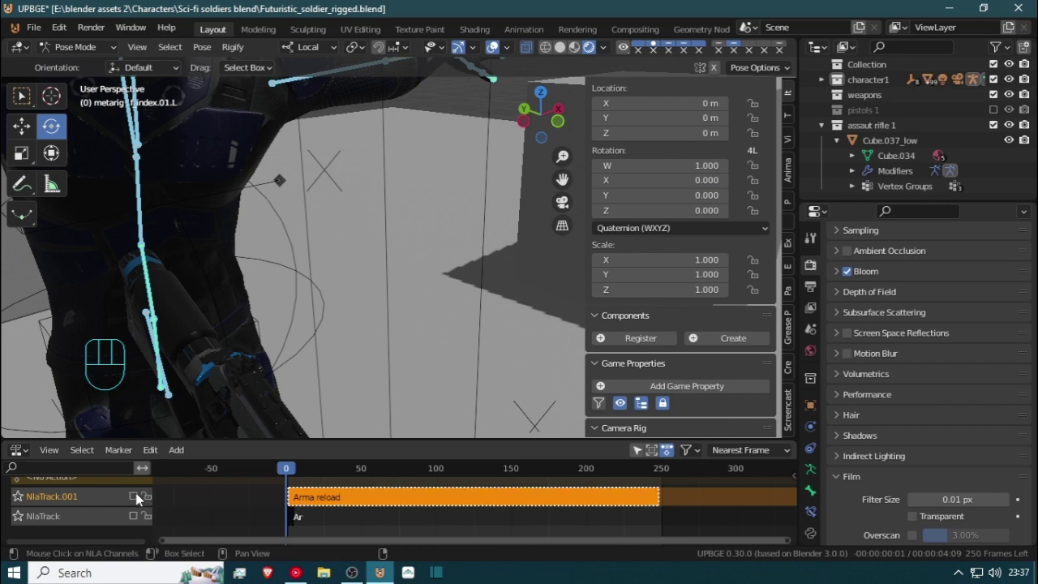
{"action": "left_click", "coordinate": [134, 497]}
{"action": "mouse_move", "coordinate": [298, 506]}
{"action": "left_mouse_down"}
{"action": "mouse_move", "coordinate": [329, 509]}
{"action": "mouse_move", "coordinate": [288, 512]}
{"action": "left_mouse_up"}
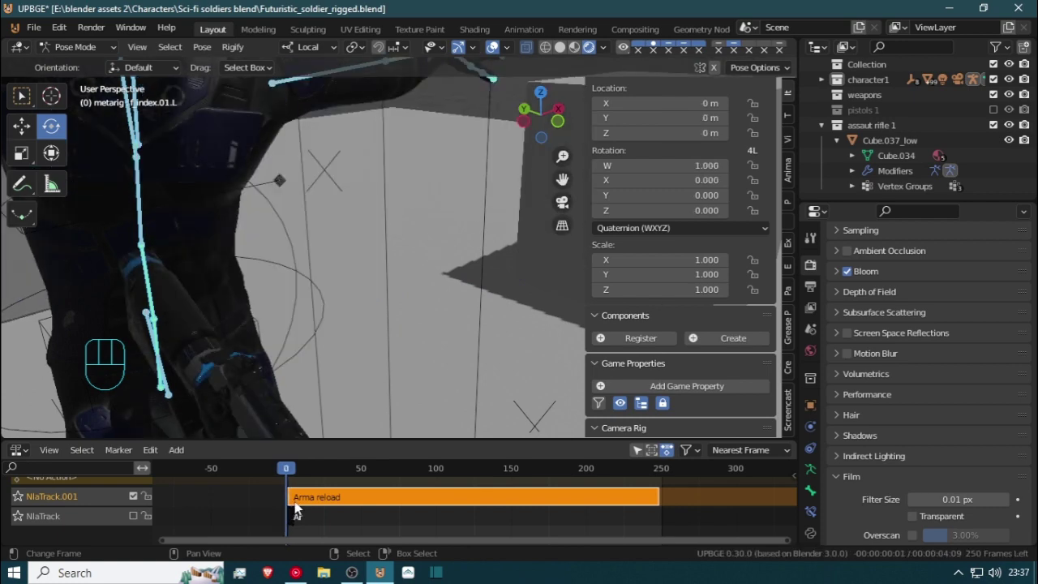
{"action": "key", "text": "Right"}
{"action": "left_click", "coordinate": [134, 495]}
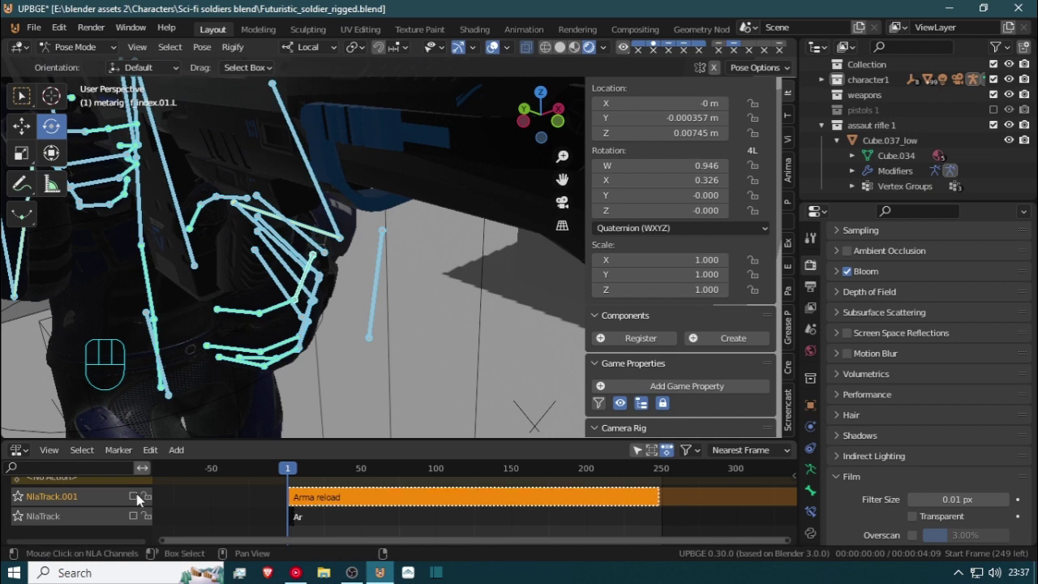
Switch the metarig to Object Mode and scrub to frame 15 to inspect the full character with the reload track disabled
{"action": "scroll", "coordinate": [250, 327], "scroll_direction": "down", "scroll_amount": 6}
{"action": "middle_click_drag", "start_coordinate": [251, 327], "coordinate": [108, 405]}
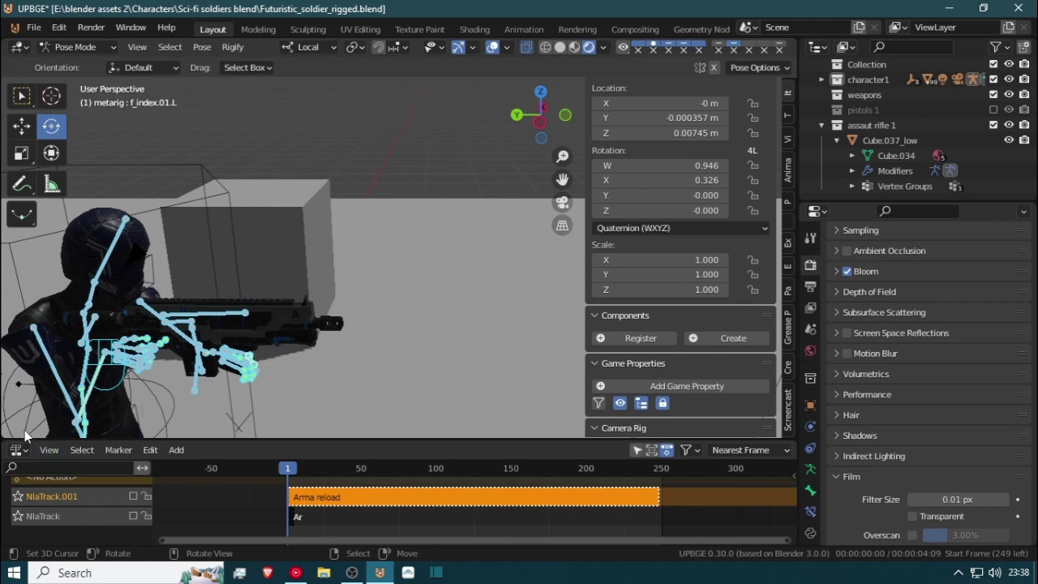
{"action": "middle_click_drag", "start_coordinate": [201, 243], "coordinate": [245, 227]}
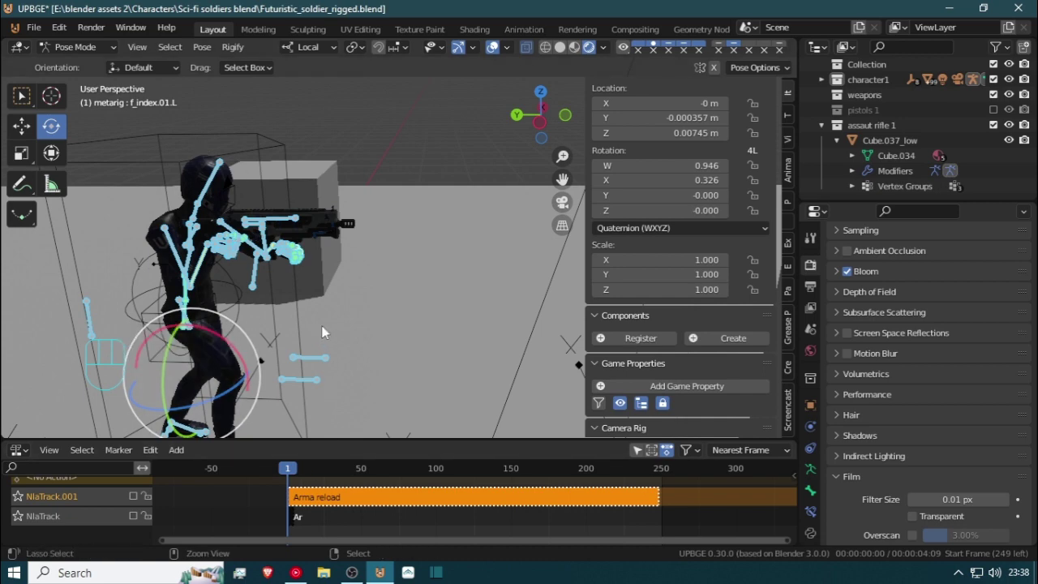
{"action": "key", "text": "ctrl+Tab"}
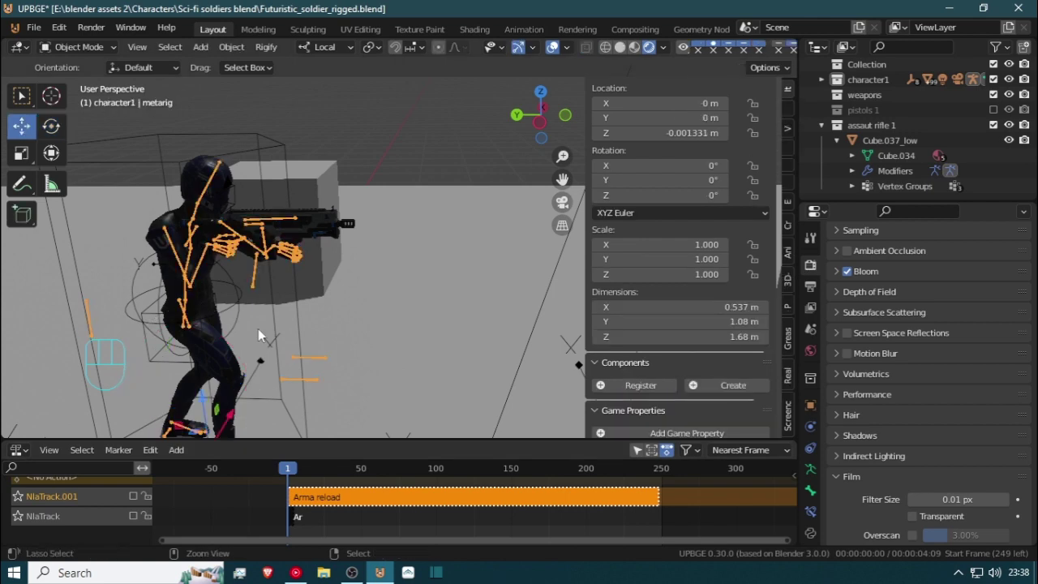
{"action": "key", "text": "ctrl+Tab"}
{"action": "key", "text": "ctrl+Tab"}
{"action": "left_click", "coordinate": [302, 468]}
{"action": "mouse_move", "coordinate": [311, 471]}
{"action": "left_mouse_down"}
{"action": "mouse_move", "coordinate": [298, 471]}
{"action": "mouse_move", "coordinate": [311, 473]}
{"action": "left_mouse_up"}
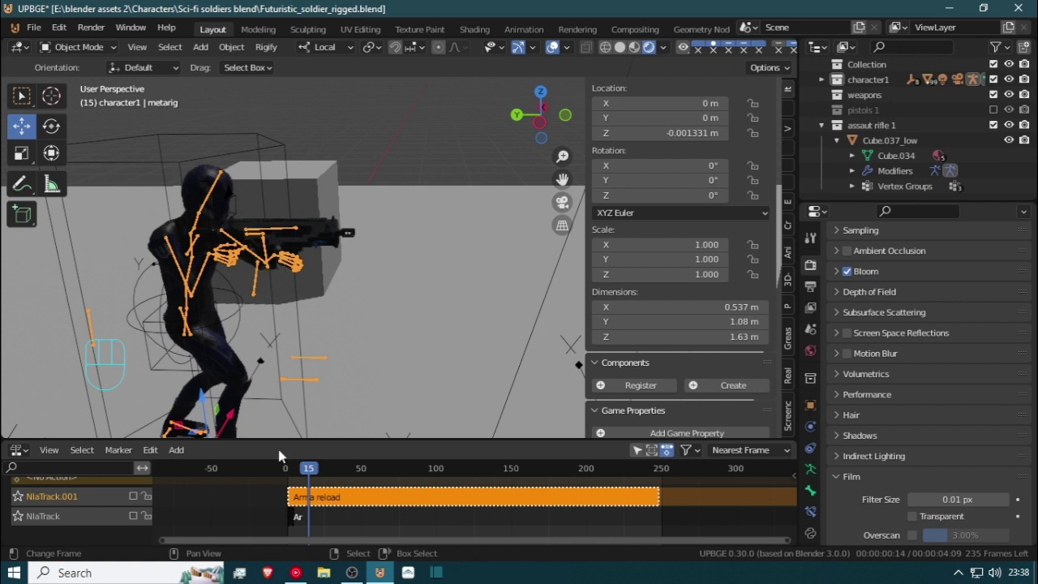
Change the Nonlinear Animation area to the Timeline and return the playhead to frame 1
{"action": "right_click", "coordinate": [14, 454]}
{"action": "key", "text": "Escape"}
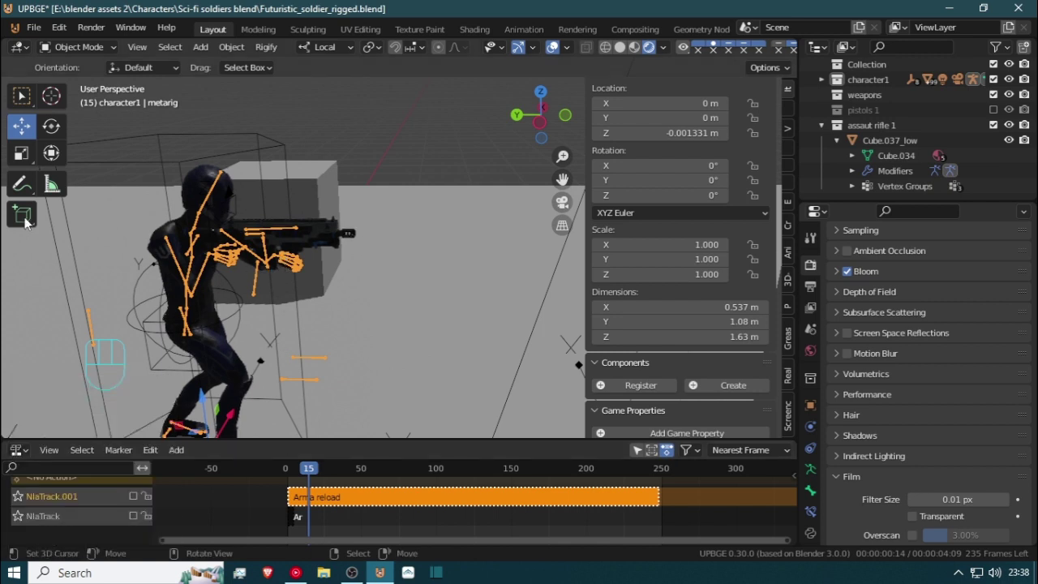
{"action": "left_click", "coordinate": [16, 450]}
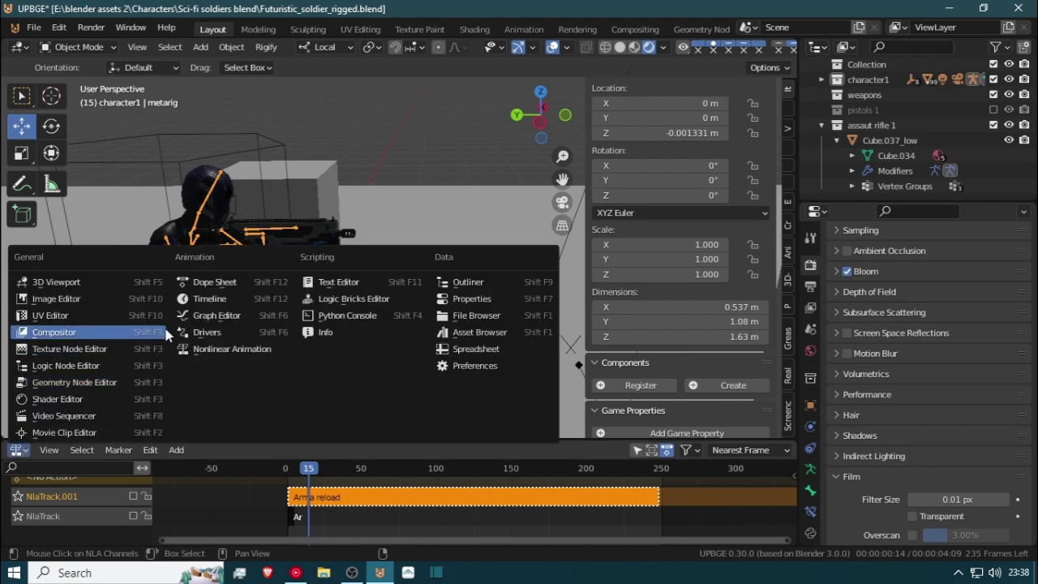
{"action": "left_click", "coordinate": [197, 302]}
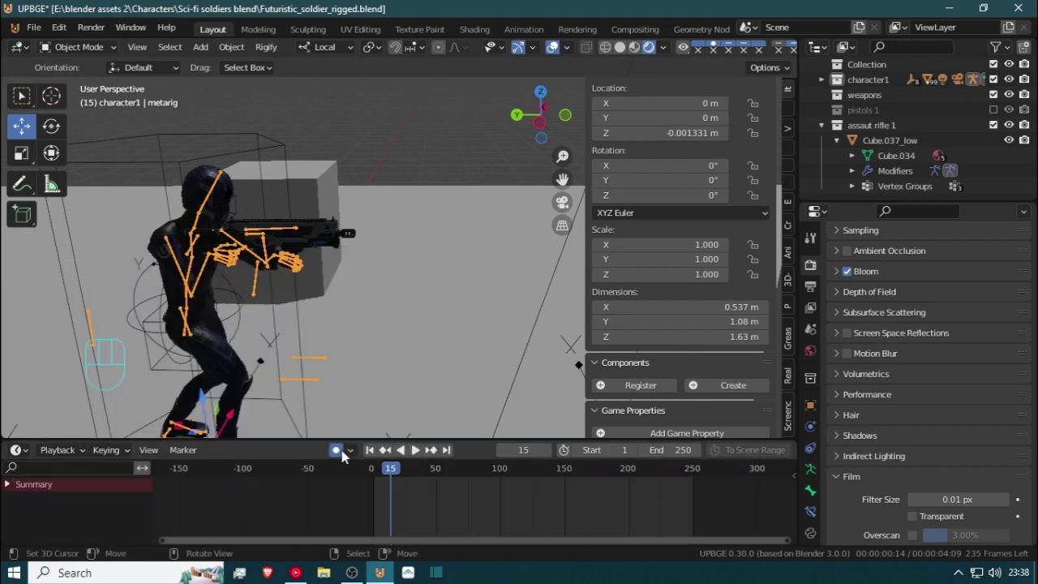
{"action": "left_click", "coordinate": [372, 502]}
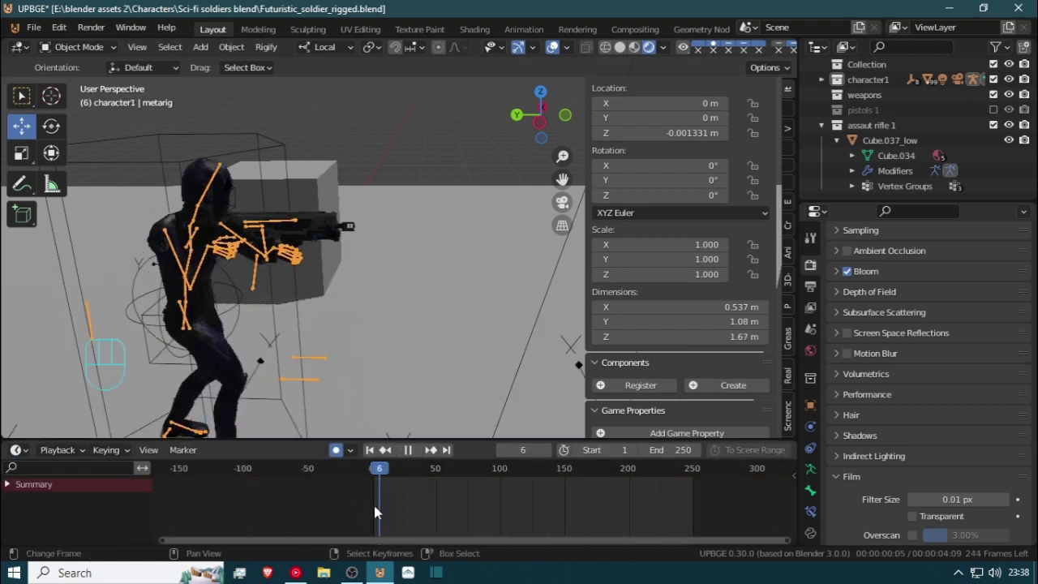
{"action": "key", "text": "space"}
{"action": "key", "text": "Escape"}
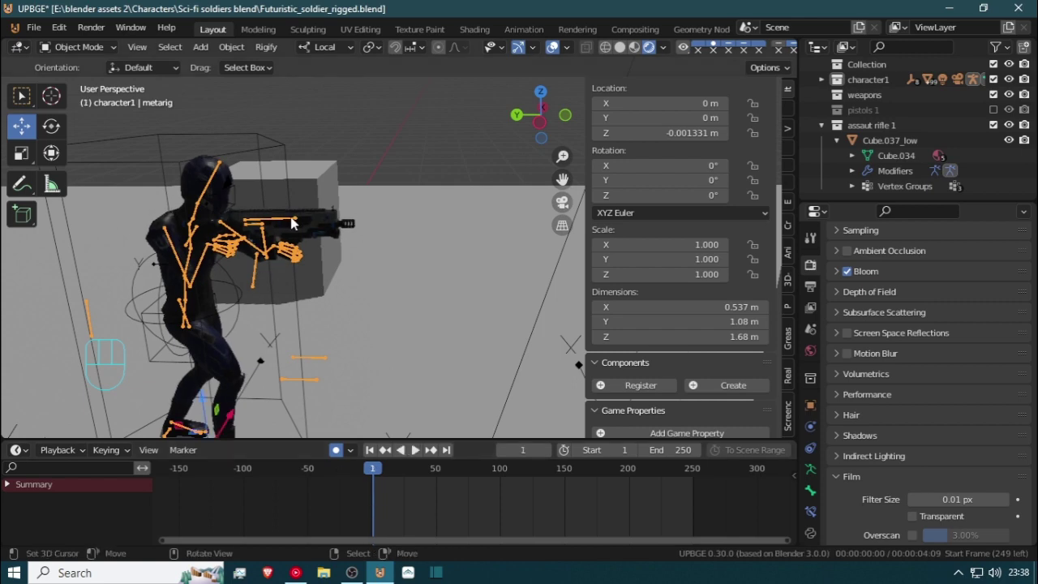
In Pose Mode, curl the left hand's index, middle, ring and pinky base bones together, to a rotation of about W 0.818, X 0.576
{"action": "key", "text": "ctrl+Tab"}
{"action": "right_click", "coordinate": [281, 220]}
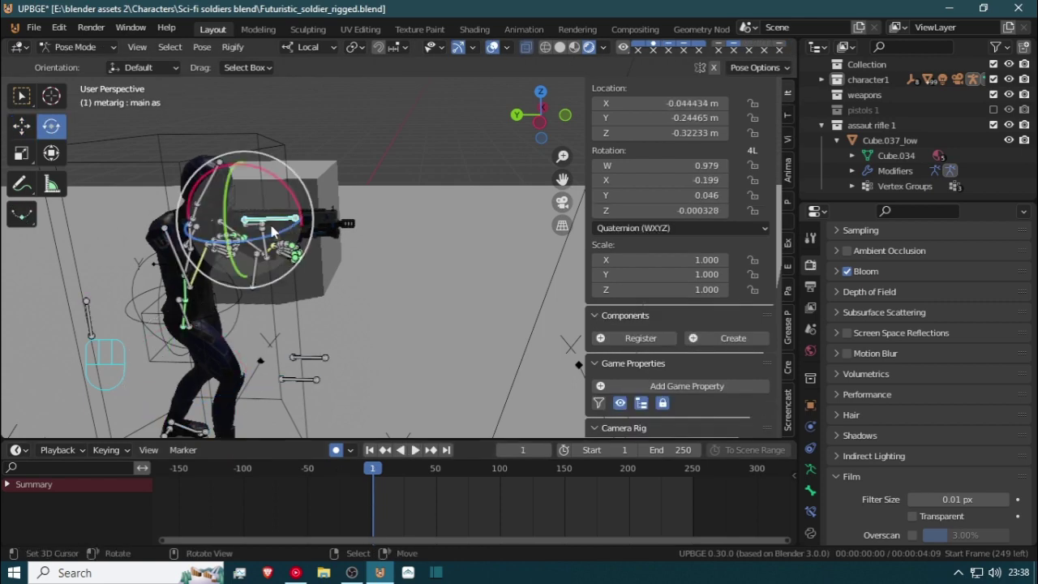
{"action": "scroll", "coordinate": [259, 239], "scroll_direction": "up", "scroll_amount": 3}
{"action": "middle_click_drag", "start_coordinate": [243, 261], "coordinate": [378, 278], "text": "shift"}
{"action": "scroll", "coordinate": [320, 275], "scroll_direction": "up", "scroll_amount": 3}
{"action": "scroll", "coordinate": [382, 284], "scroll_direction": "up", "scroll_amount": 4}
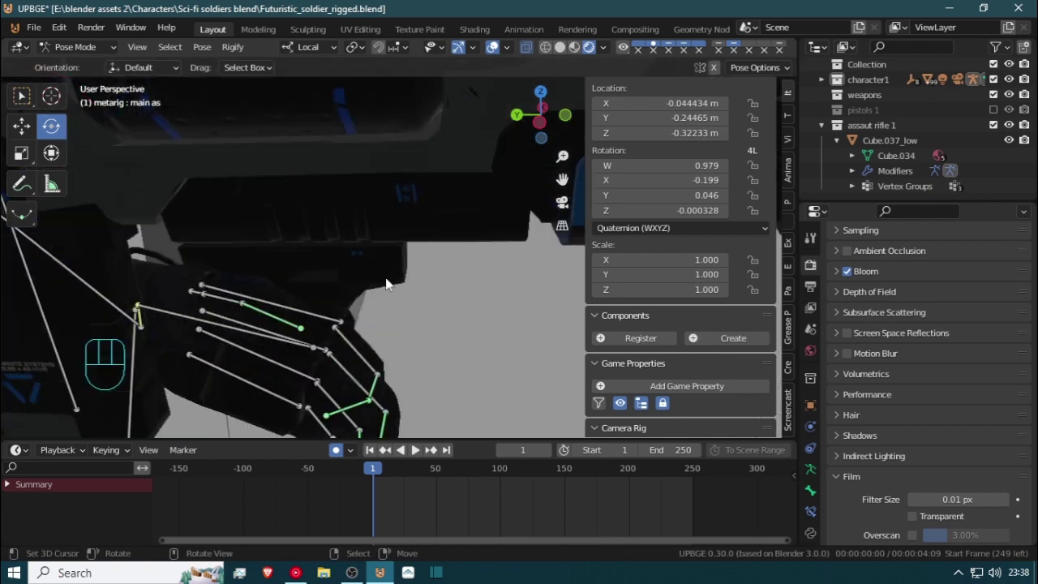
{"action": "right_click", "coordinate": [349, 349]}
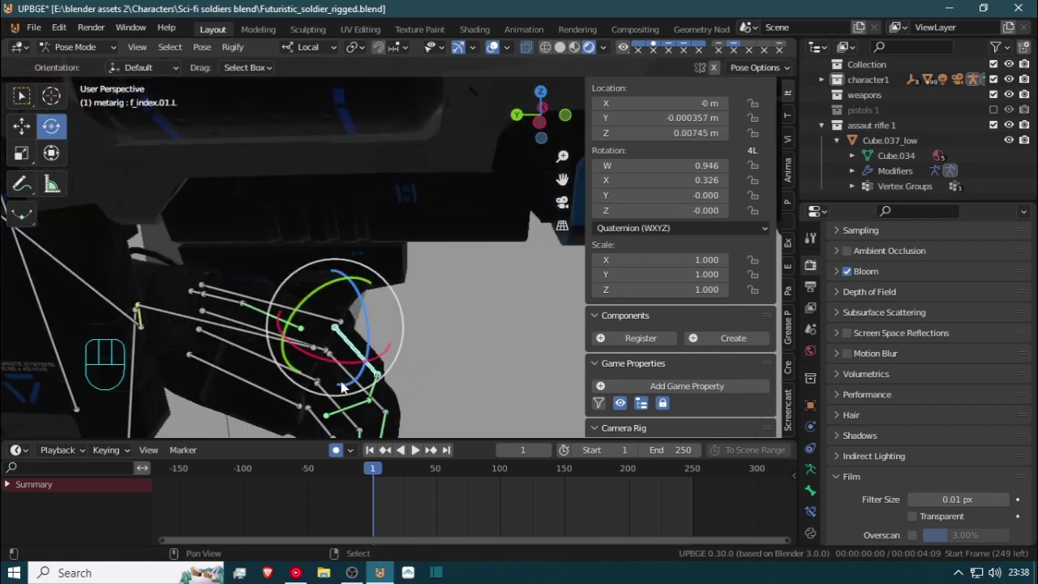
{"action": "right_click", "coordinate": [347, 375], "text": "shift"}
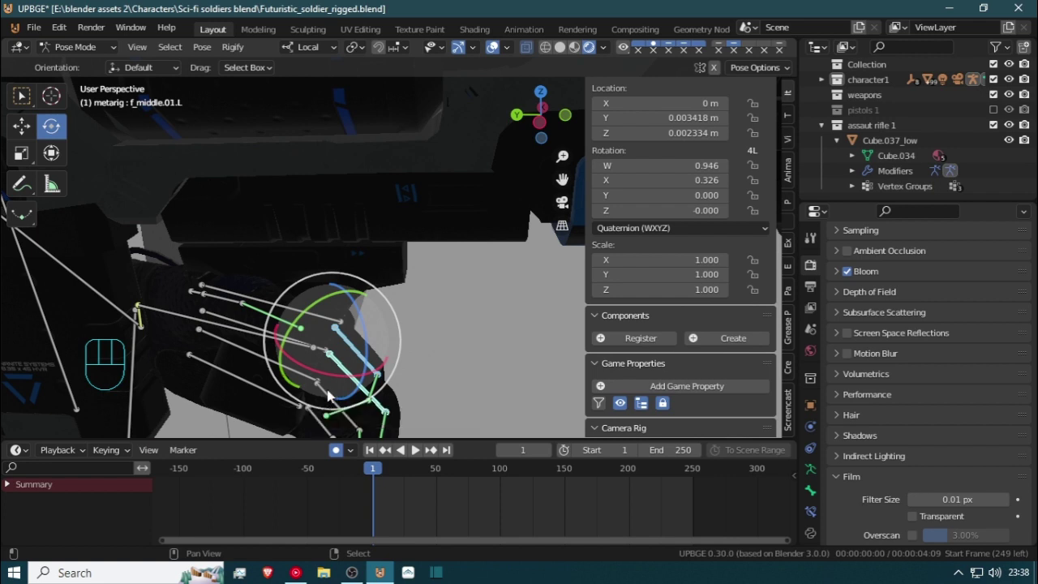
{"action": "left_click", "coordinate": [329, 397]}
{"action": "left_click", "coordinate": [322, 420]}
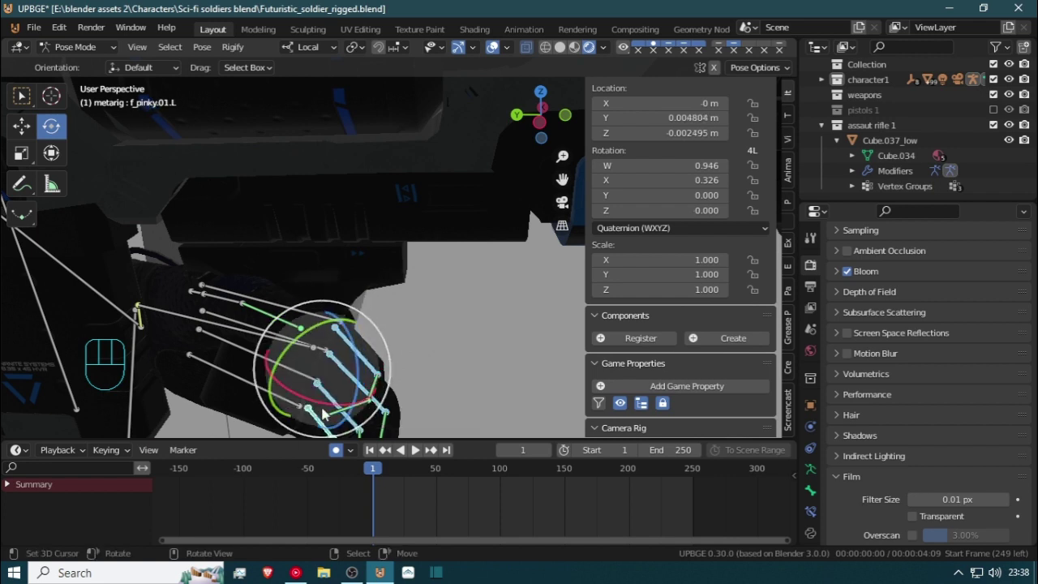
{"action": "left_click_drag", "start_coordinate": [325, 407], "coordinate": [329, 381]}
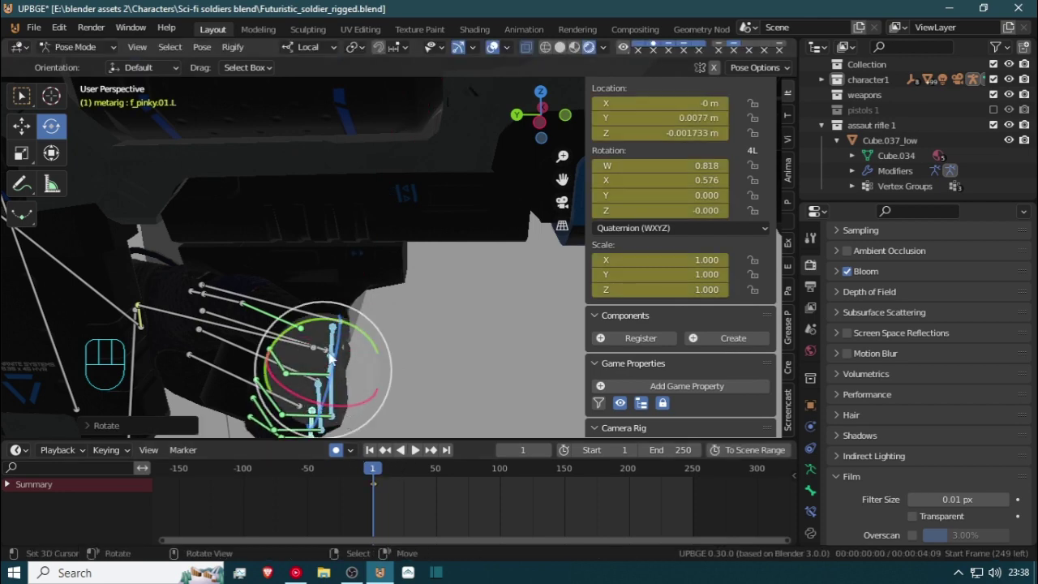
Reposition the hand.ik.L bone under the rifle's handguard at frame 1, to about X -0.821, Y -0.036, Z 0.464 m
{"action": "middle_click_drag", "start_coordinate": [336, 421], "coordinate": [287, 316], "text": "shift"}
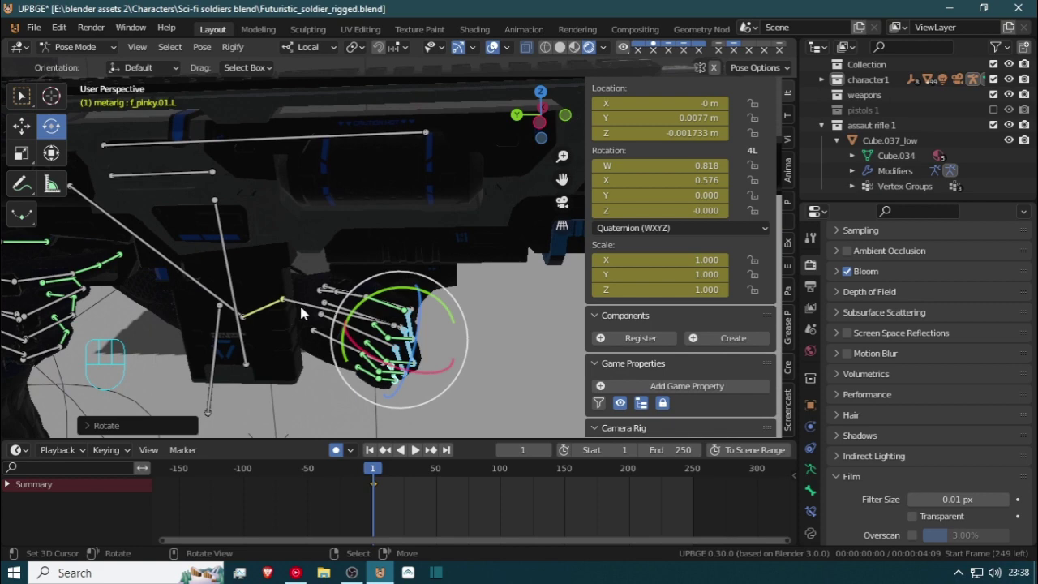
{"action": "right_click", "coordinate": [300, 307]}
{"action": "scroll", "coordinate": [301, 308], "scroll_direction": "up", "scroll_amount": 4}
{"action": "scroll", "coordinate": [301, 306], "scroll_direction": "down", "scroll_amount": 4}
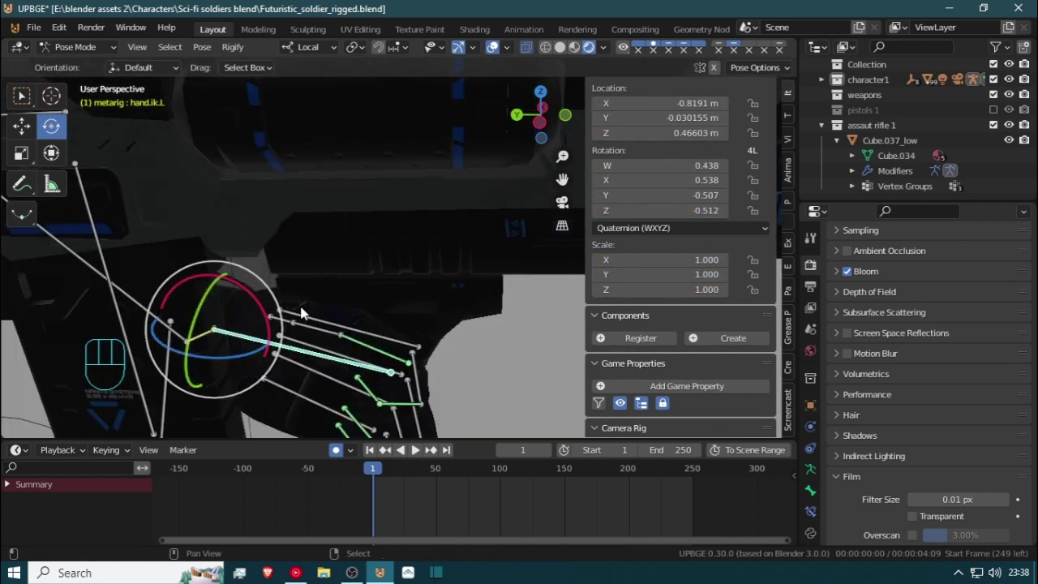
{"action": "middle_click_drag", "start_coordinate": [301, 306], "coordinate": [303, 261], "text": "shift"}
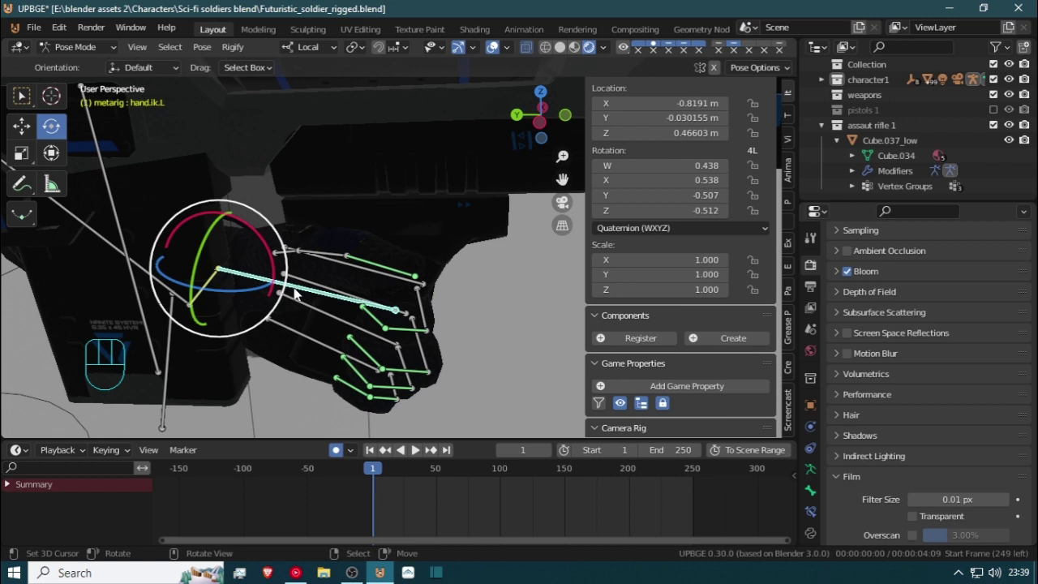
{"action": "key", "text": "g"}
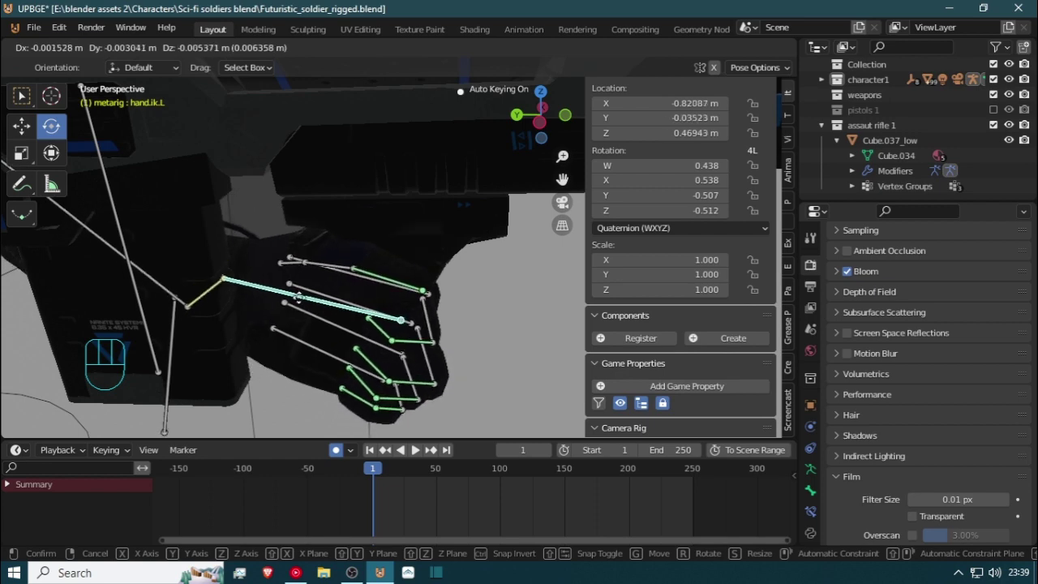
{"action": "left_click", "coordinate": [299, 298]}
{"action": "scroll", "coordinate": [300, 305], "scroll_direction": "up", "scroll_amount": 4}
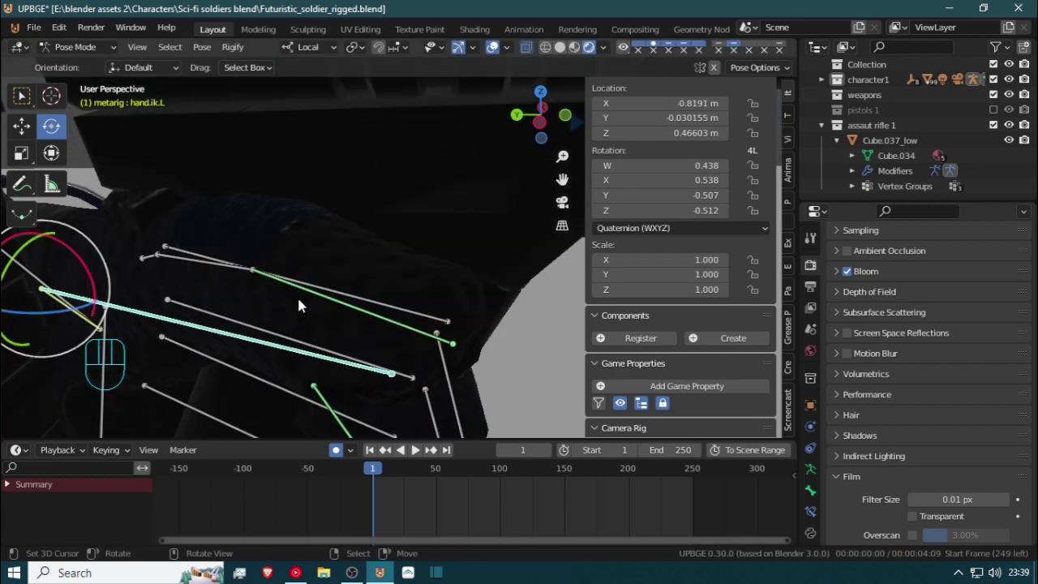
{"action": "key", "text": "g"}
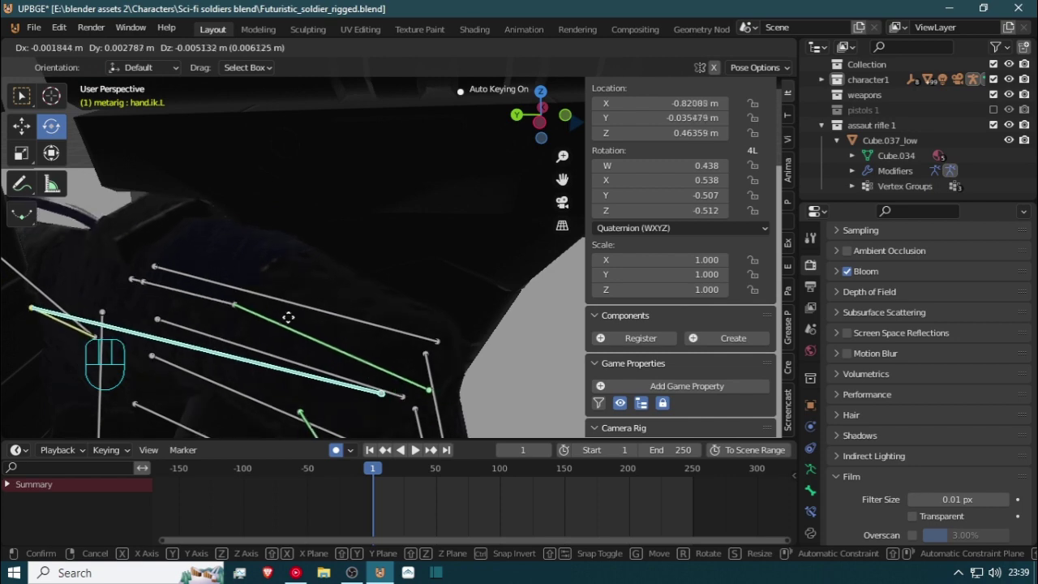
{"action": "left_click", "coordinate": [285, 315]}
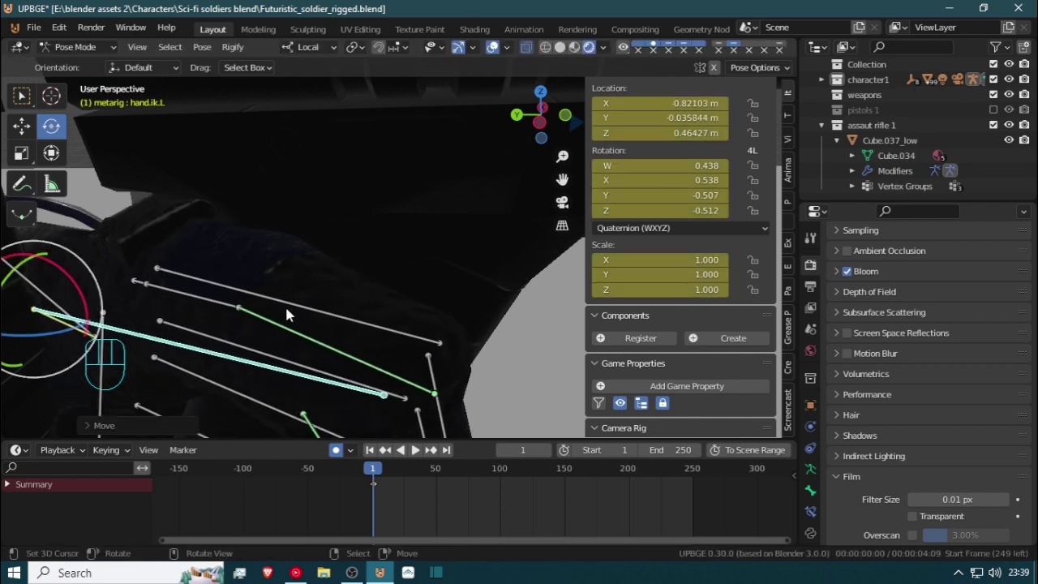
{"action": "scroll", "coordinate": [247, 286], "scroll_direction": "down", "scroll_amount": 4}
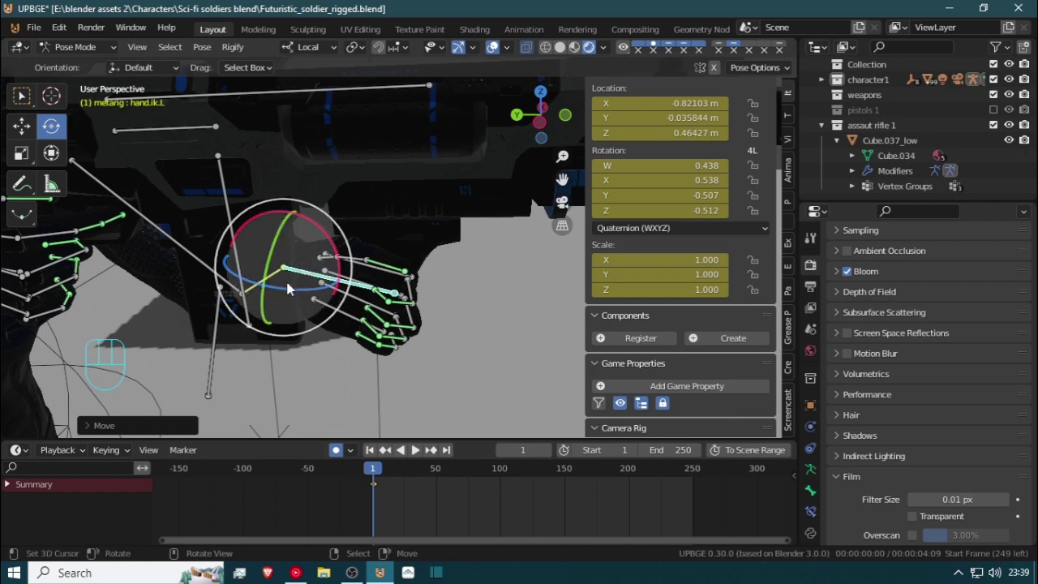
Select the rifle's main as bone and switch to the camera view
{"action": "scroll", "coordinate": [287, 283], "scroll_direction": "down", "scroll_amount": 4}
{"action": "scroll", "coordinate": [275, 294], "scroll_direction": "up", "scroll_amount": 2}
{"action": "middle_click_drag", "start_coordinate": [183, 260], "coordinate": [253, 253], "text": "shift"}
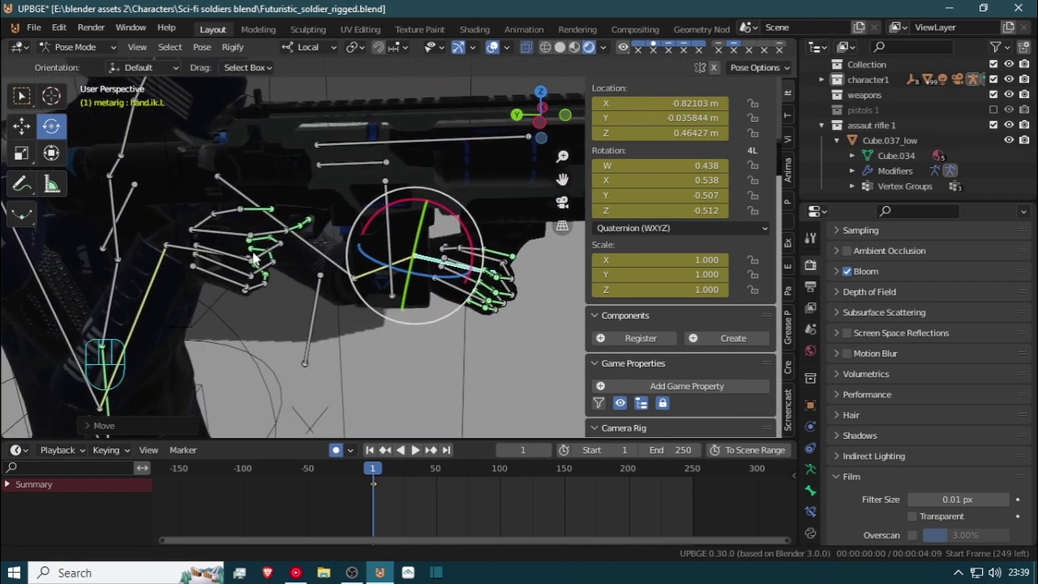
{"action": "scroll", "coordinate": [254, 258], "scroll_direction": "up", "scroll_amount": 2, "text": "ctrl"}
{"action": "left_click", "coordinate": [186, 257]}
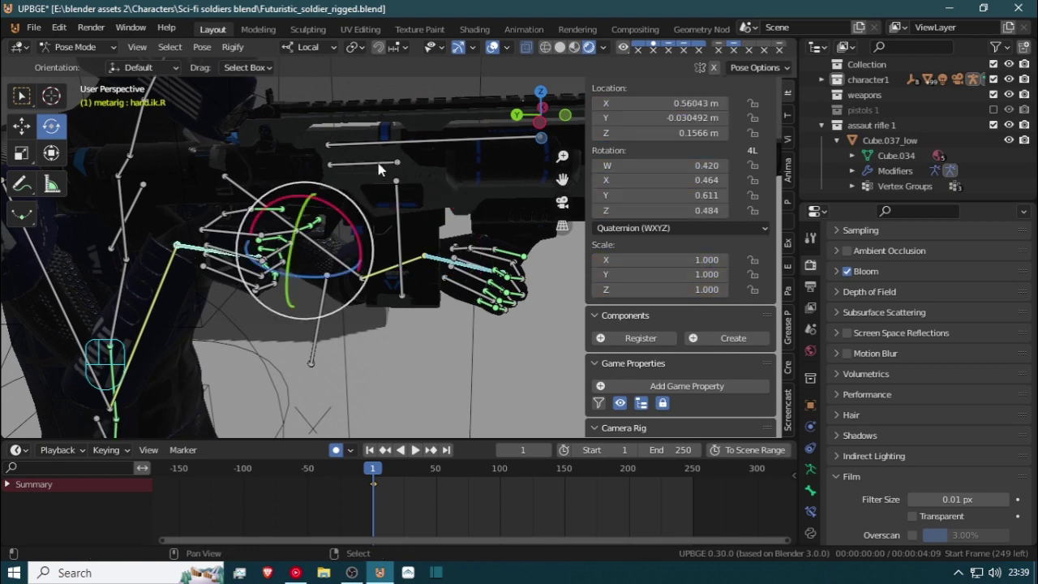
{"action": "left_click", "coordinate": [414, 148]}
{"action": "key", "text": "KP_0"}
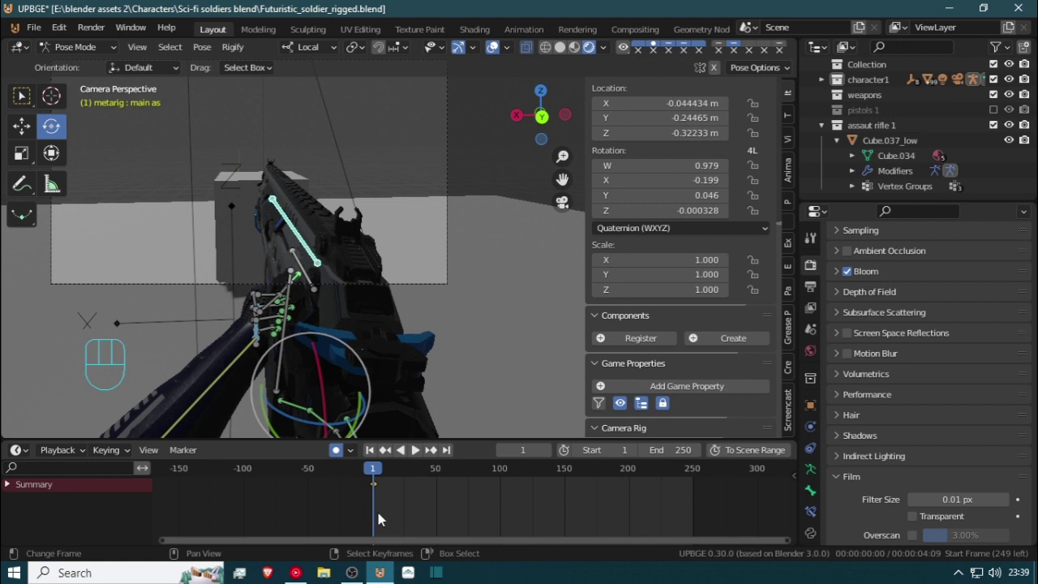
Duplicate the frame 1 keyframes to frame 50
{"action": "key", "text": "space"}
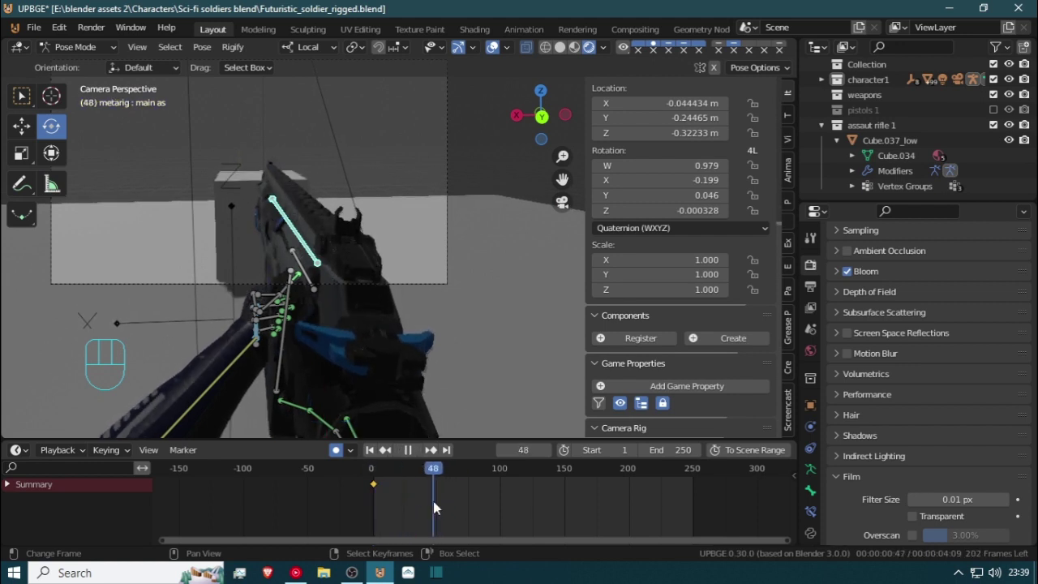
{"action": "key", "text": "space"}
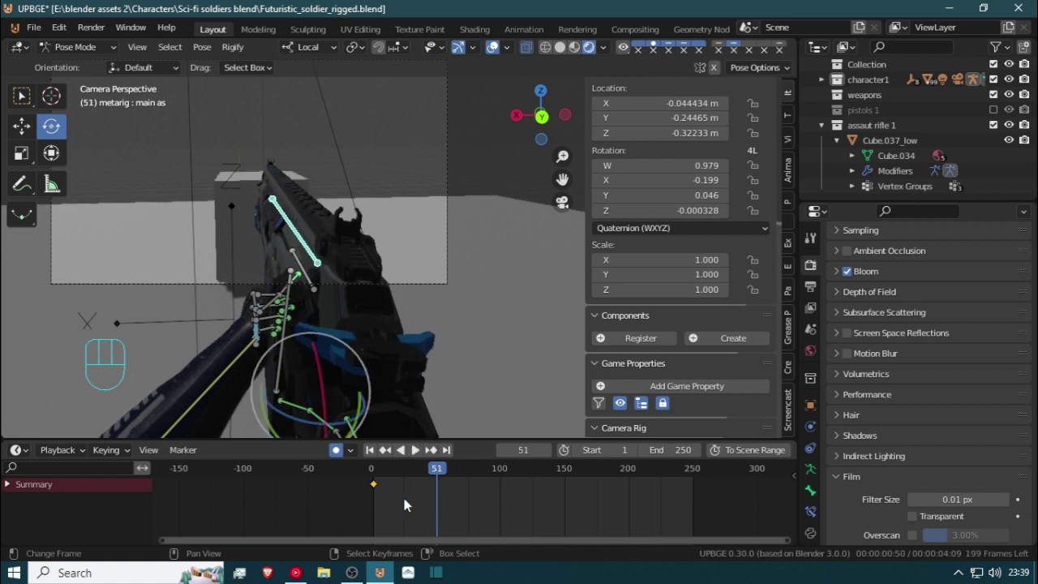
{"action": "key", "text": "shift+d"}
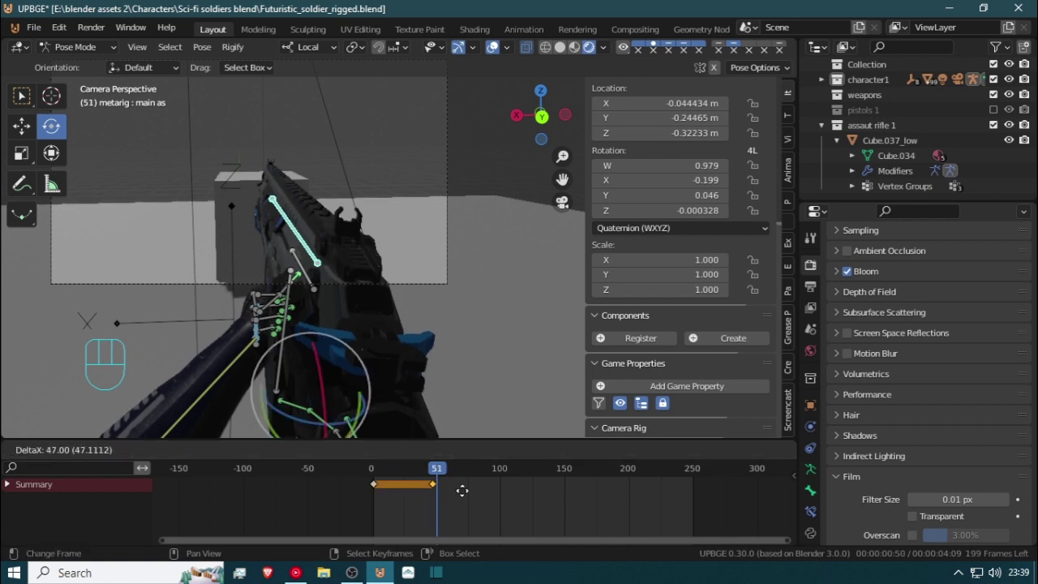
{"action": "left_click", "coordinate": [465, 490]}
{"action": "scroll", "coordinate": [461, 490], "scroll_direction": "up", "scroll_amount": 8}
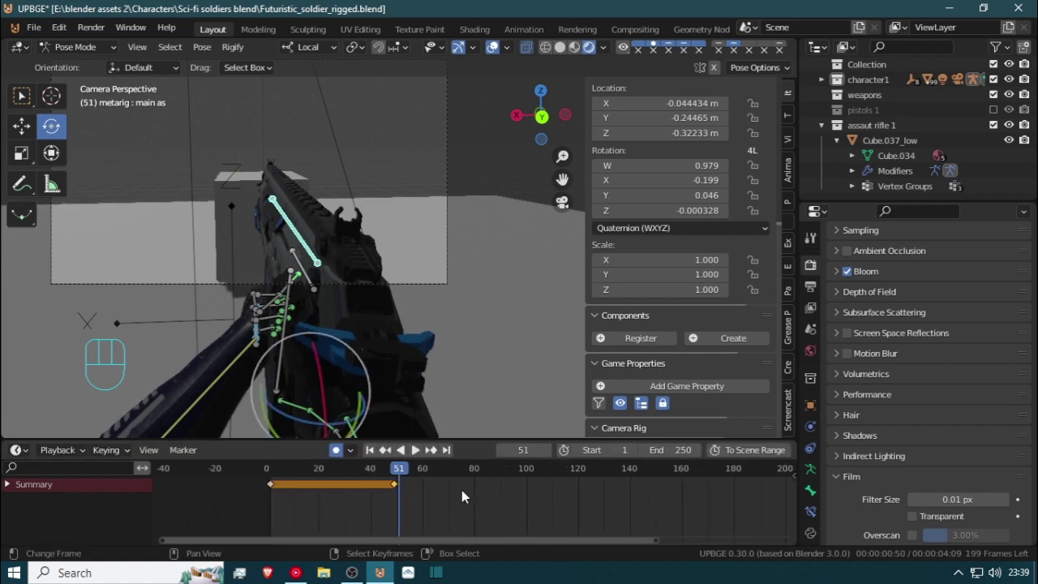
{"action": "middle_click_drag", "start_coordinate": [409, 500], "coordinate": [484, 501]}
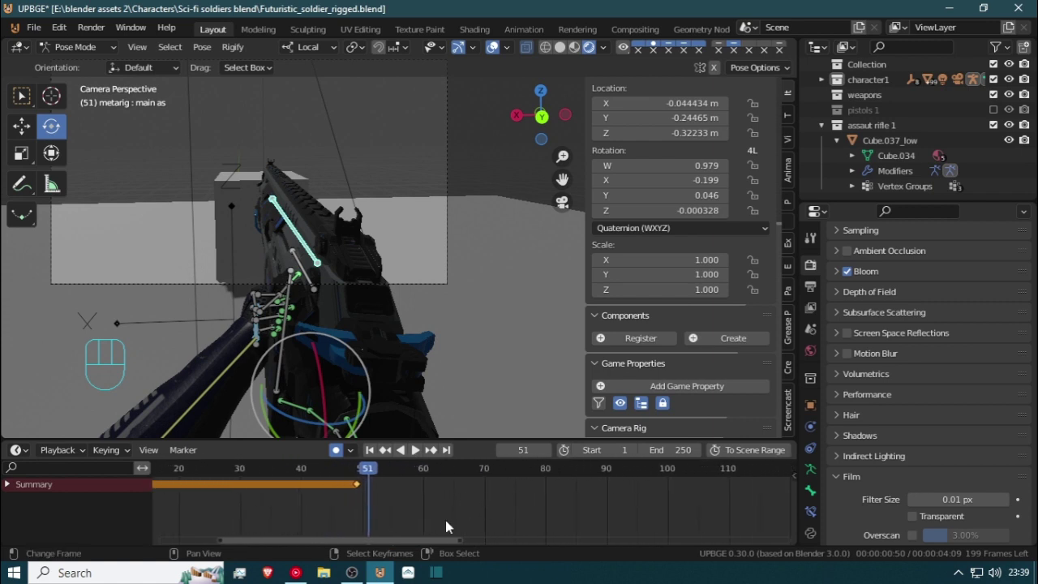
{"action": "key", "text": "g"}
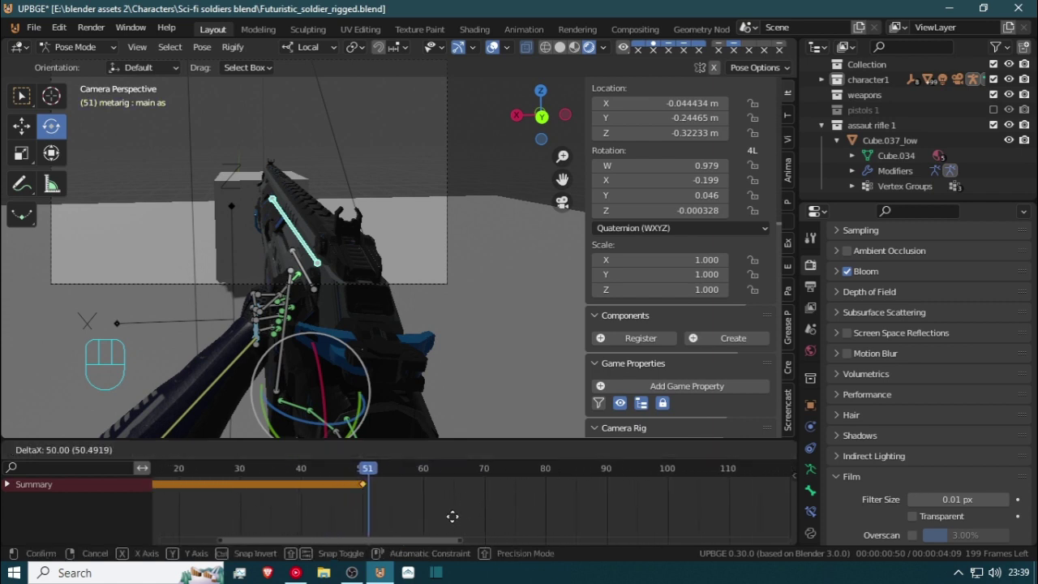
{"action": "left_click", "coordinate": [450, 516]}
At frame 30, rotate the main as bone about the global Z axis, to about W 0.979, X -0.198, Y 0.042, Z -0.019
{"action": "left_click_drag", "start_coordinate": [372, 507], "coordinate": [242, 519]}
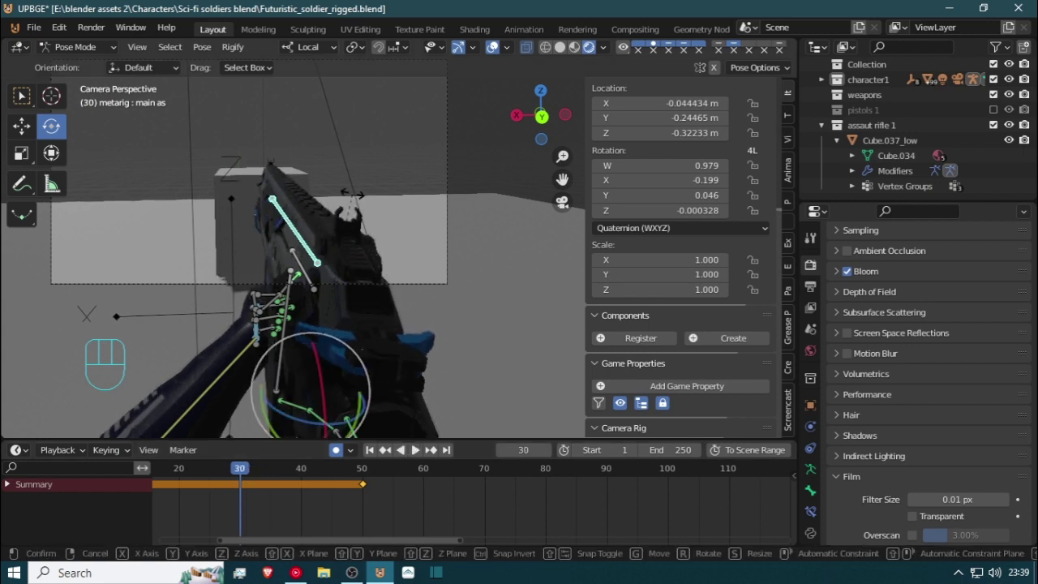
{"action": "key", "text": "r"}
{"action": "key", "text": "z"}
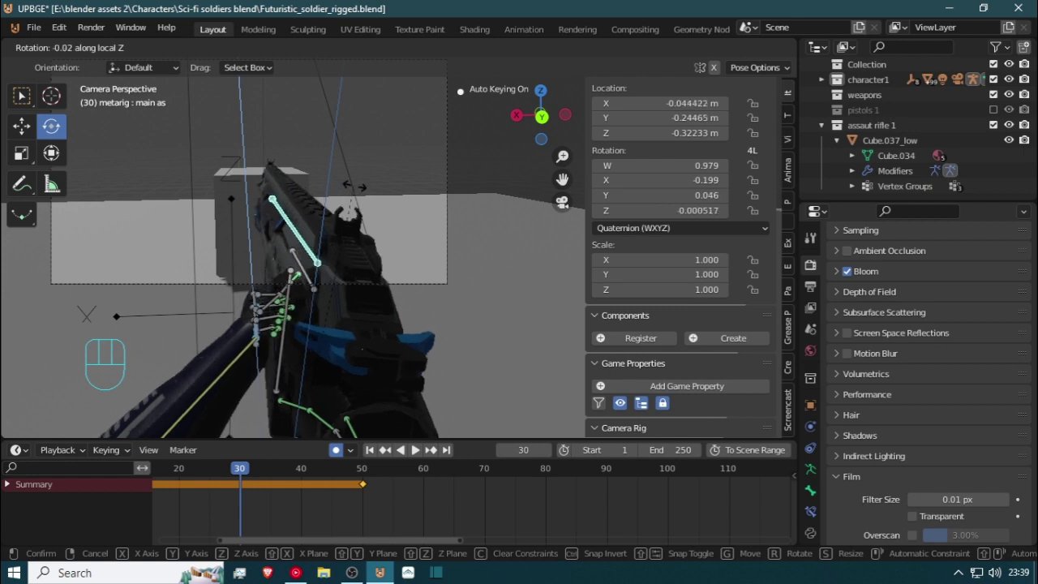
{"action": "key", "text": "z"}
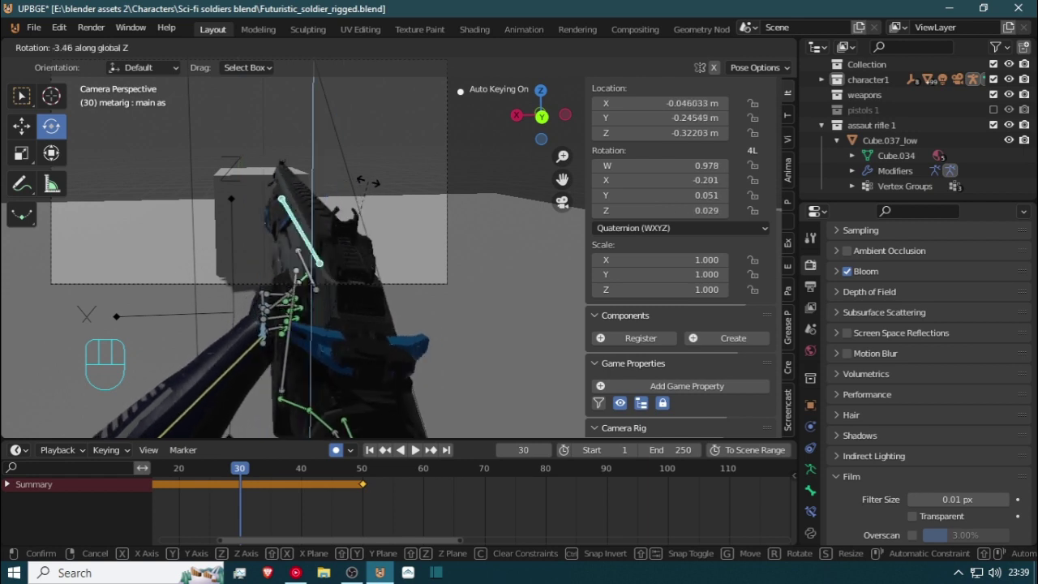
{"action": "left_click", "coordinate": [364, 217]}
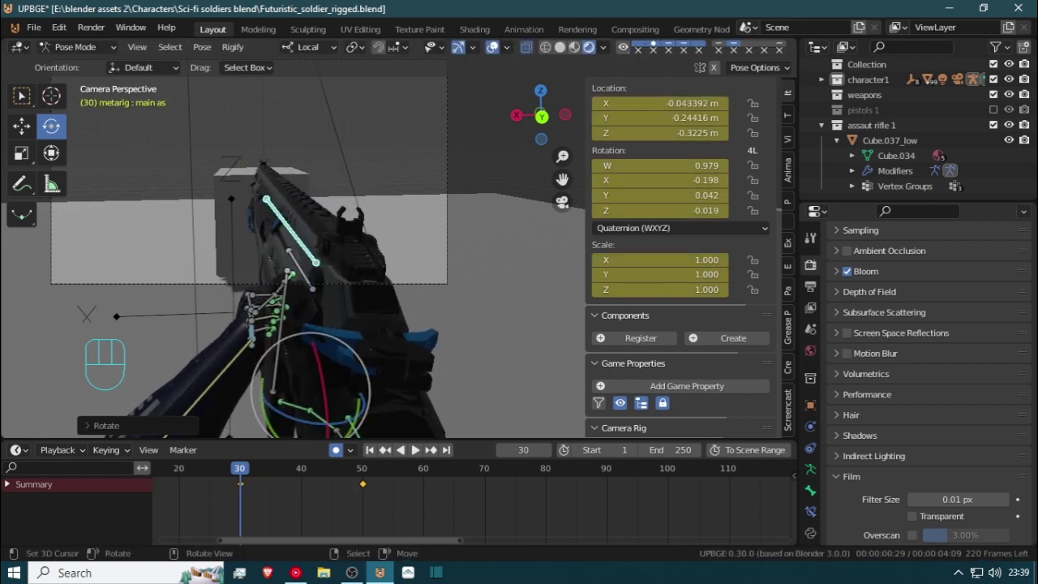
{"action": "key", "text": "r"}
{"action": "key", "text": "y"}
{"action": "key", "text": "y"}
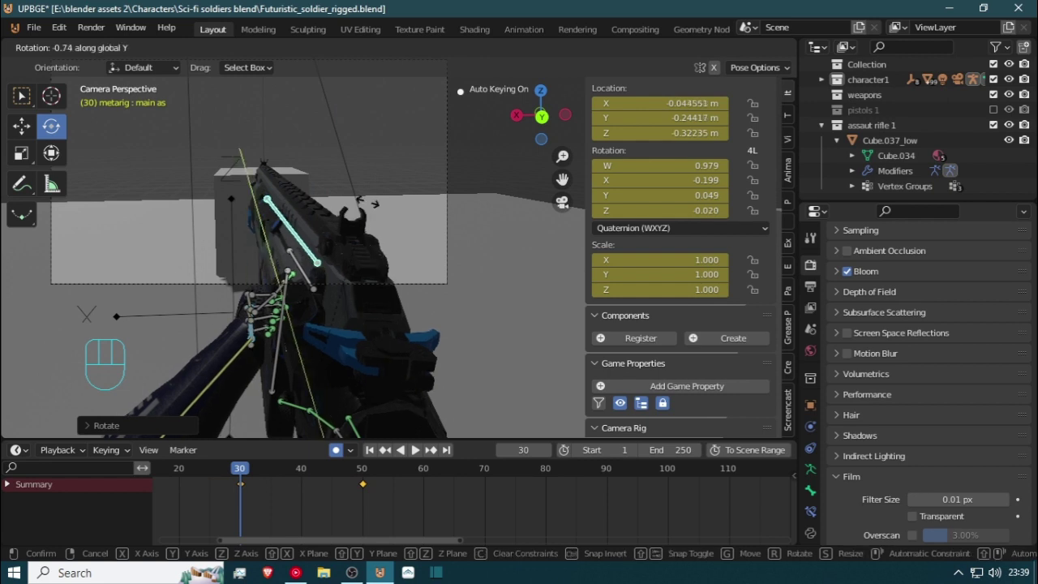
{"action": "left_click", "coordinate": [371, 197]}
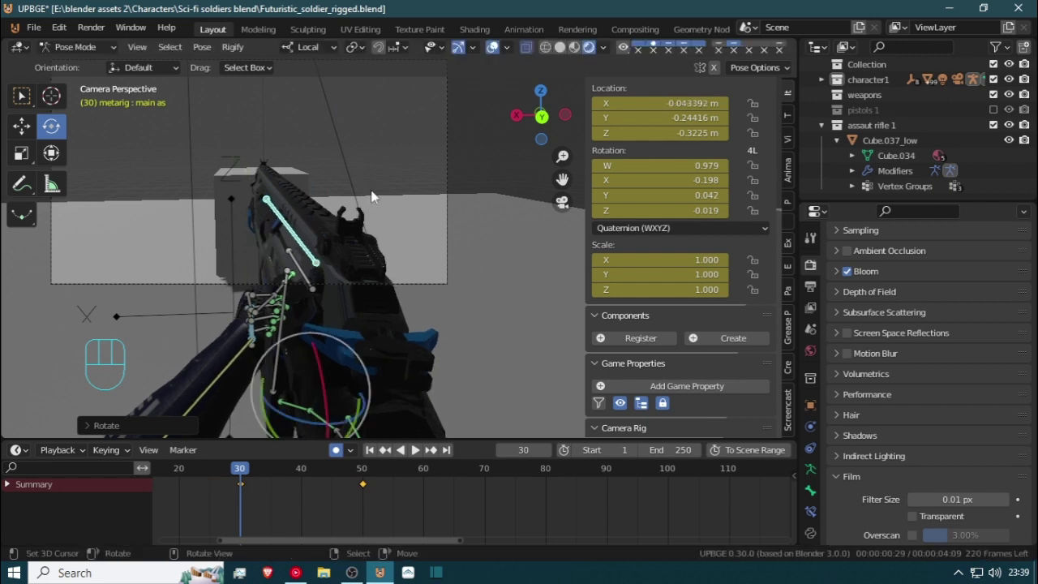
Rotate the main as bone about 5.3° around the global X axis at frame 30, raising the rifle towards the camera
{"action": "key", "text": "r"}
{"action": "key", "text": "x"}
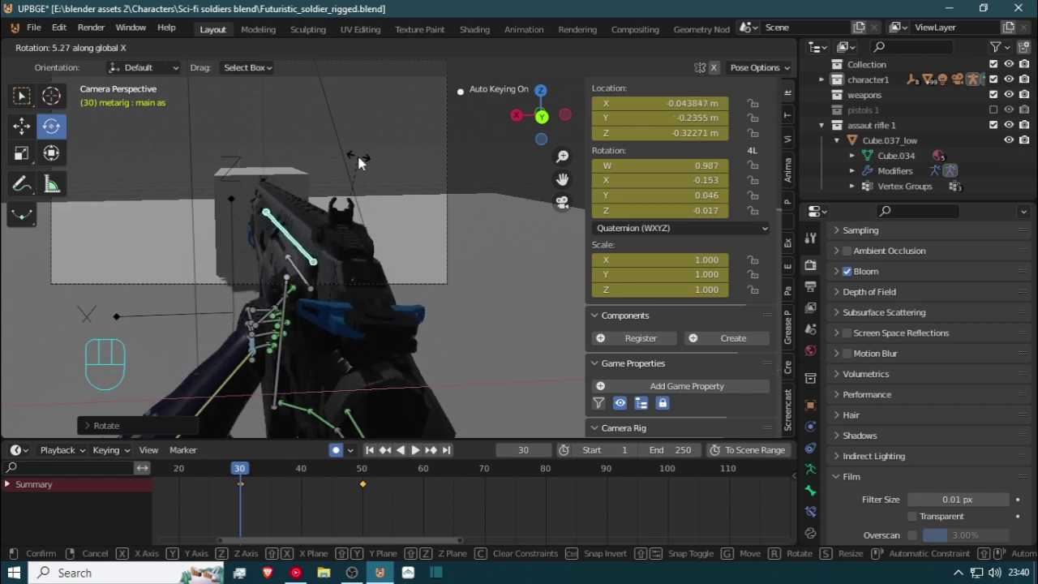
{"action": "left_click", "coordinate": [360, 162]}
Scrub and replay frames 1 to 30 to check the rifle and the left hand's grip from the camera and the side
{"action": "left_click_drag", "start_coordinate": [243, 483], "coordinate": [645, 479]}
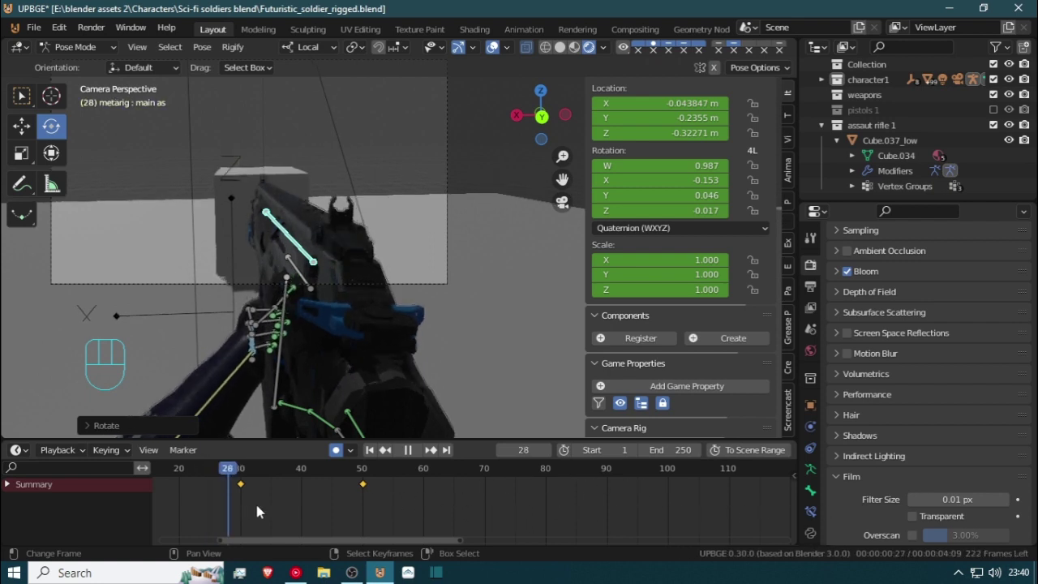
{"action": "left_click_drag", "start_coordinate": [329, 526], "coordinate": [241, 531]}
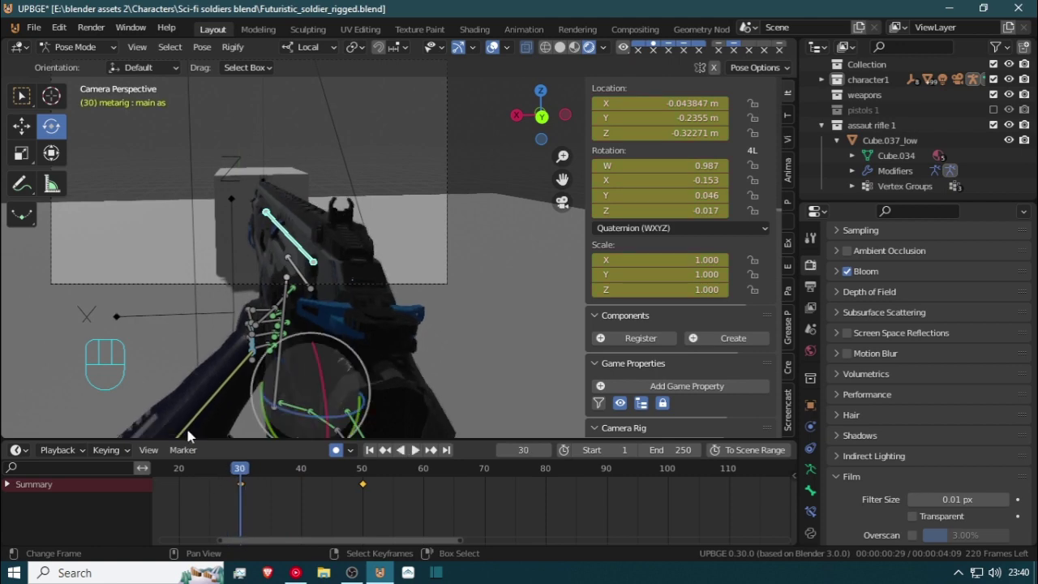
{"action": "middle_click_drag", "start_coordinate": [160, 332], "coordinate": [349, 170]}
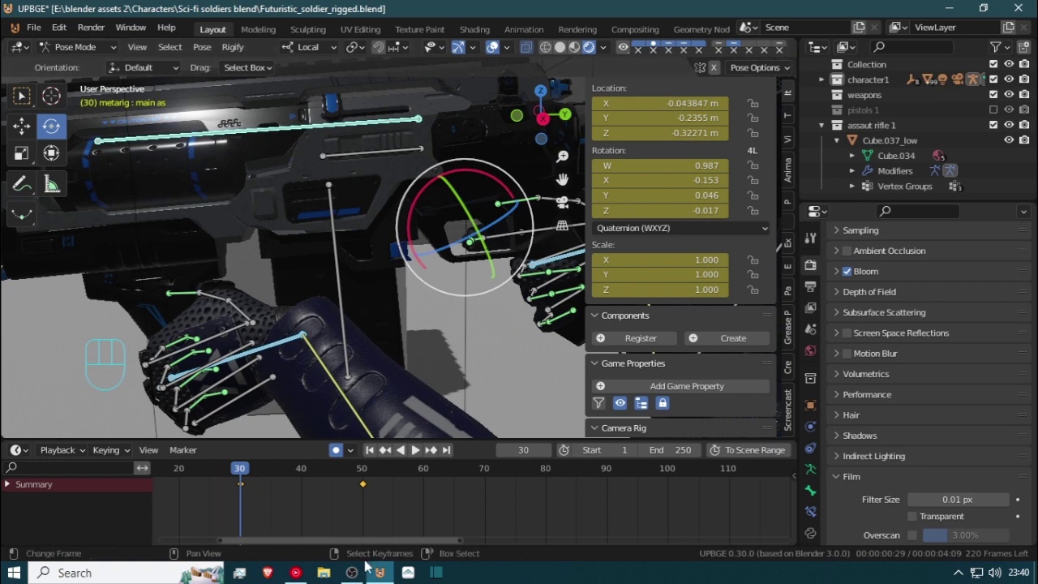
{"action": "scroll", "coordinate": [258, 465], "scroll_direction": "down", "scroll_amount": 3}
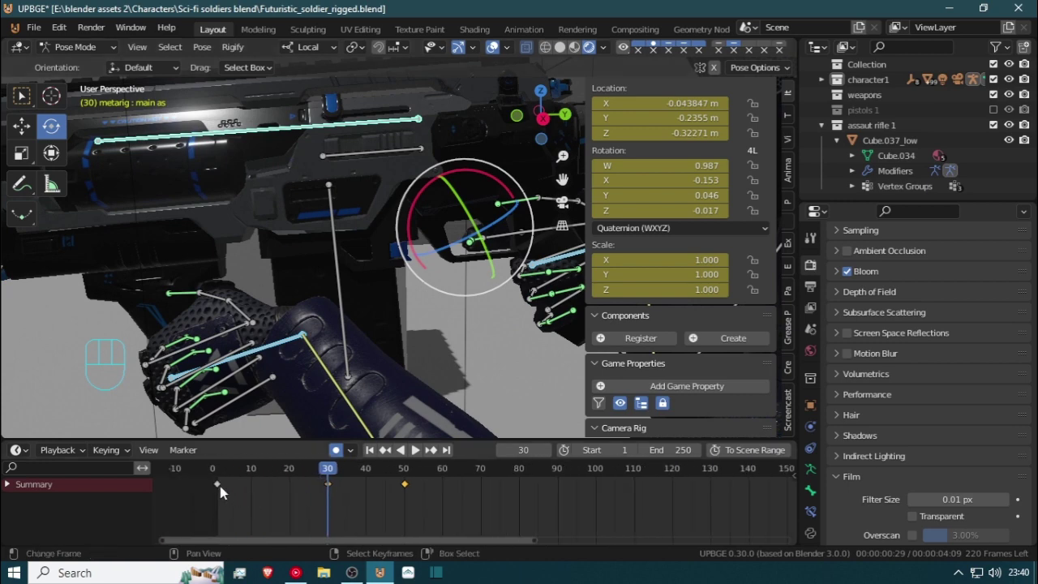
{"action": "key", "text": "shift+Left"}
{"action": "key", "text": "space"}
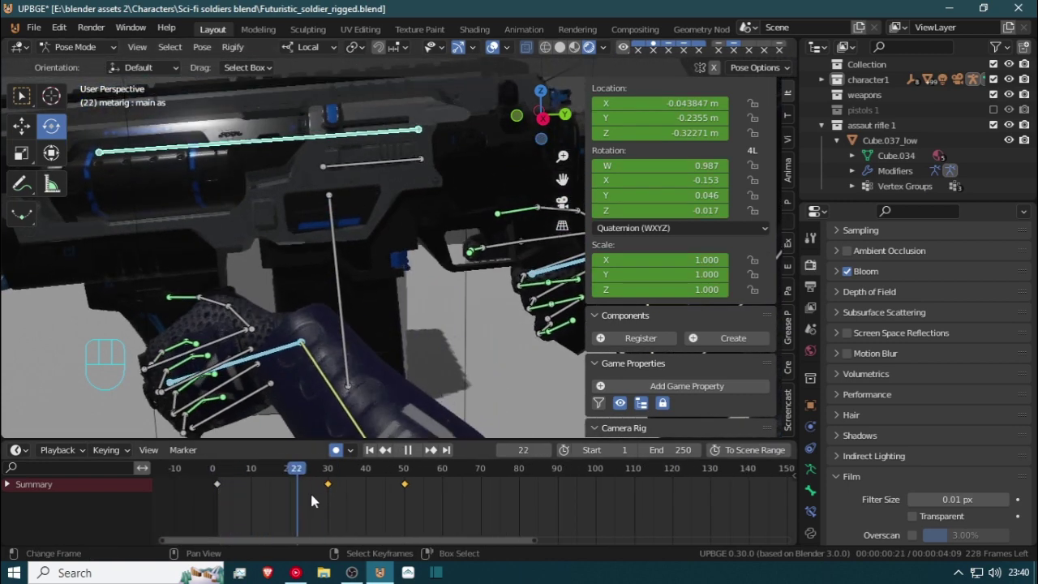
{"action": "key", "text": "space"}
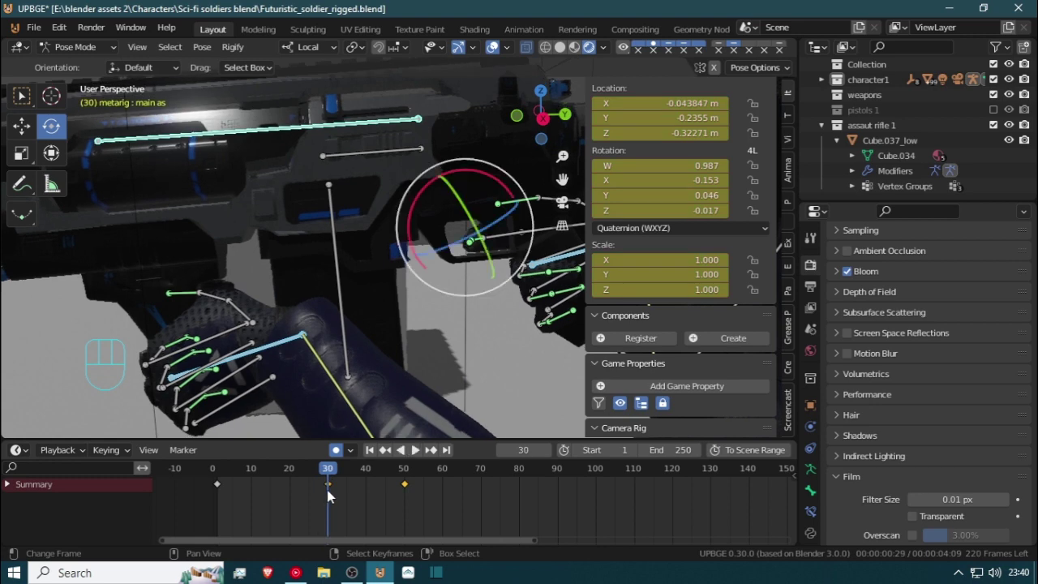
At frame 30, rotate the hand.ik.L bone to about W 0.426, X 0.541, Y -0.523, Z -0.502
{"action": "left_click", "coordinate": [284, 350]}
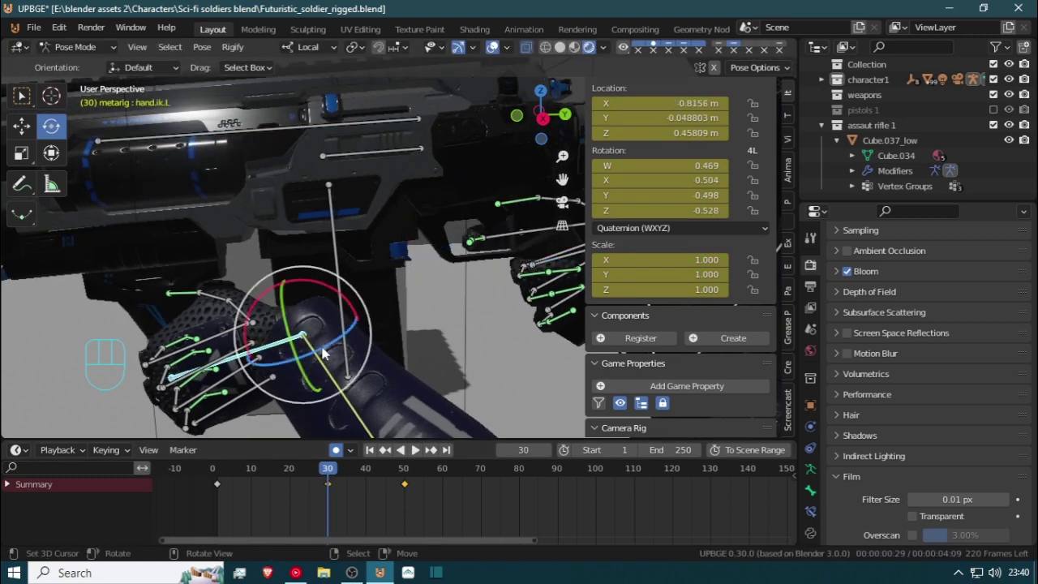
{"action": "left_click_drag", "start_coordinate": [377, 310], "coordinate": [385, 332]}
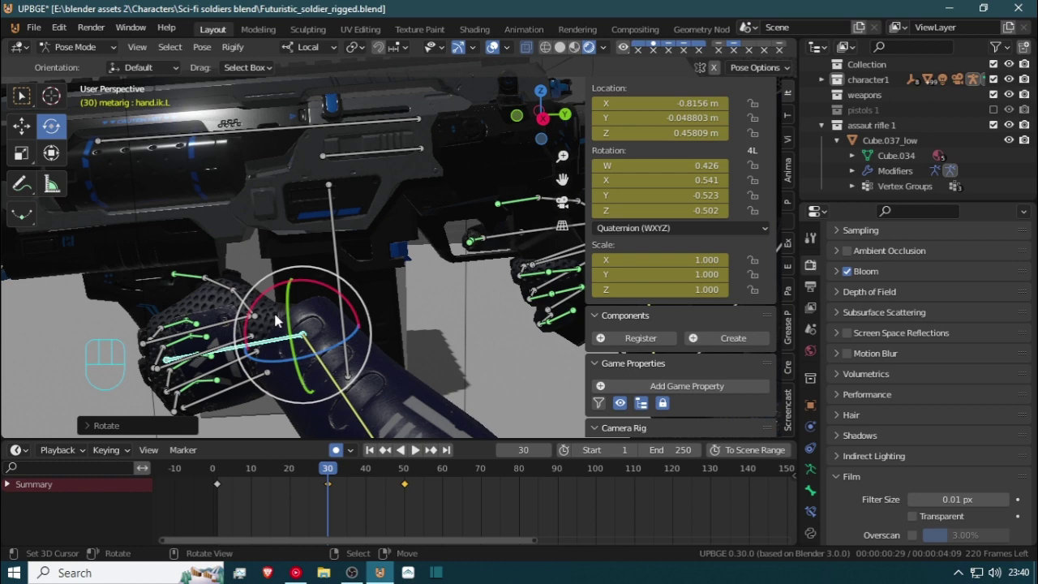
{"action": "key", "text": "g"}
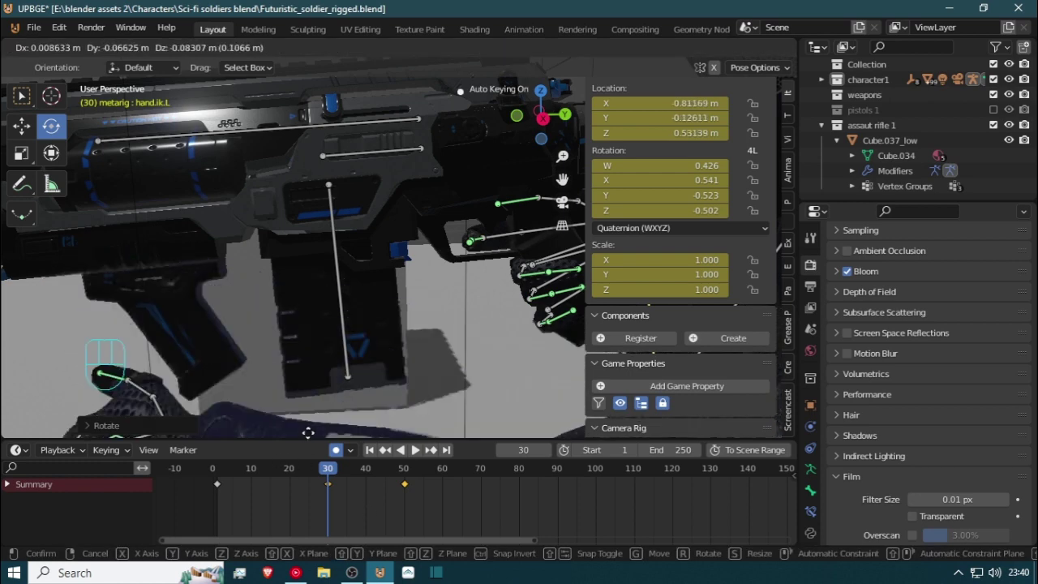
{"action": "right_click", "coordinate": [344, 446]}
Delete the keyframes at frames 30 and 50, then key the hand.ik.L bone's opening pose at frame 50
{"action": "key", "text": "x"}
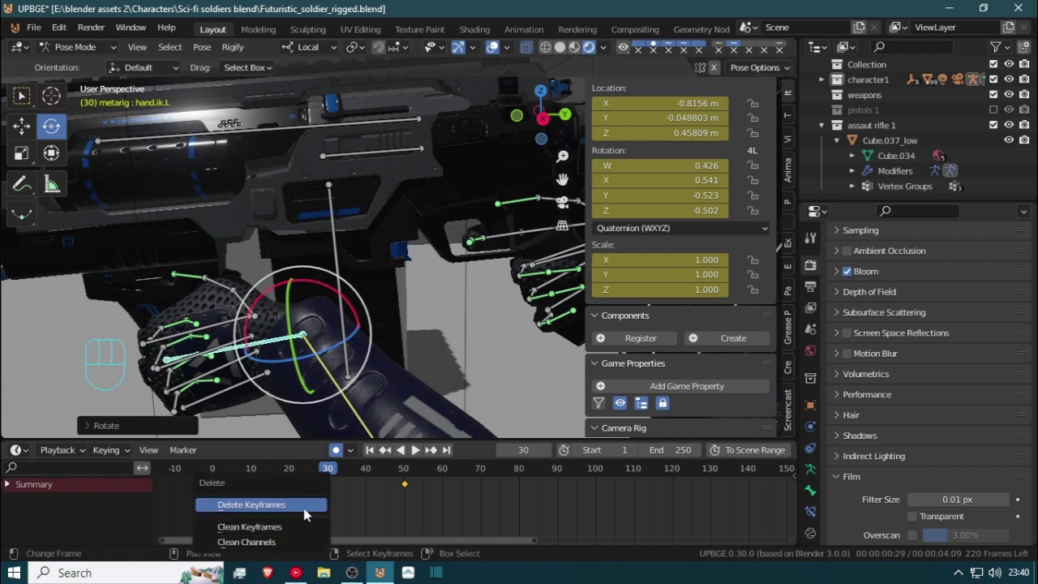
{"action": "left_click", "coordinate": [252, 505]}
{"action": "left_click_drag", "start_coordinate": [325, 518], "coordinate": [404, 507]}
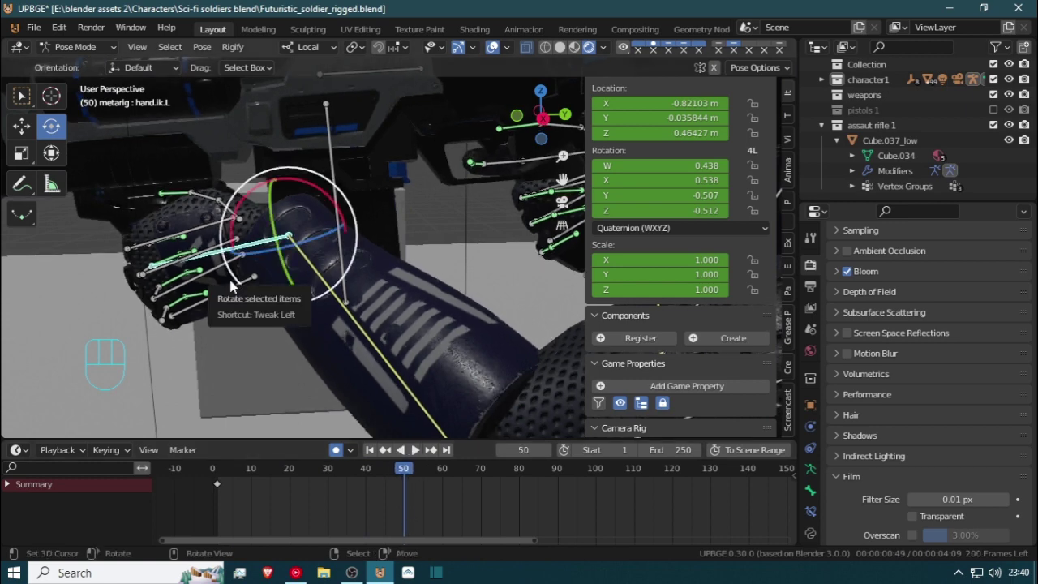
{"action": "key", "text": "i"}
Scrub and replay the frames between 25 and 50 through the camera to check the rifle and left hand
{"action": "left_click_drag", "start_coordinate": [395, 490], "coordinate": [324, 507]}
{"action": "key", "text": "space"}
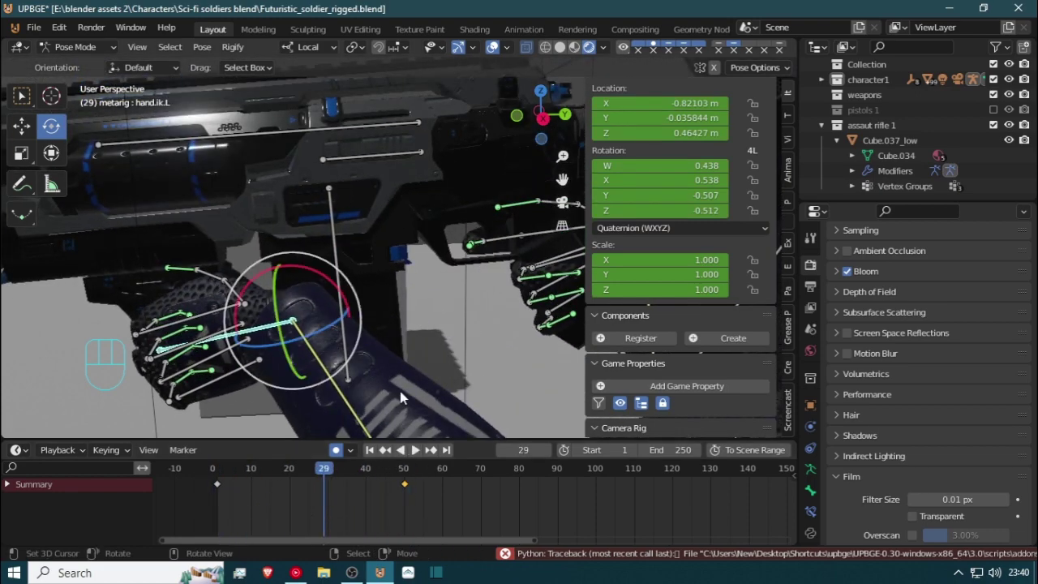
{"action": "scroll", "coordinate": [400, 391], "scroll_direction": "down", "scroll_amount": 5}
{"action": "middle_click_drag", "start_coordinate": [378, 381], "coordinate": [342, 387]}
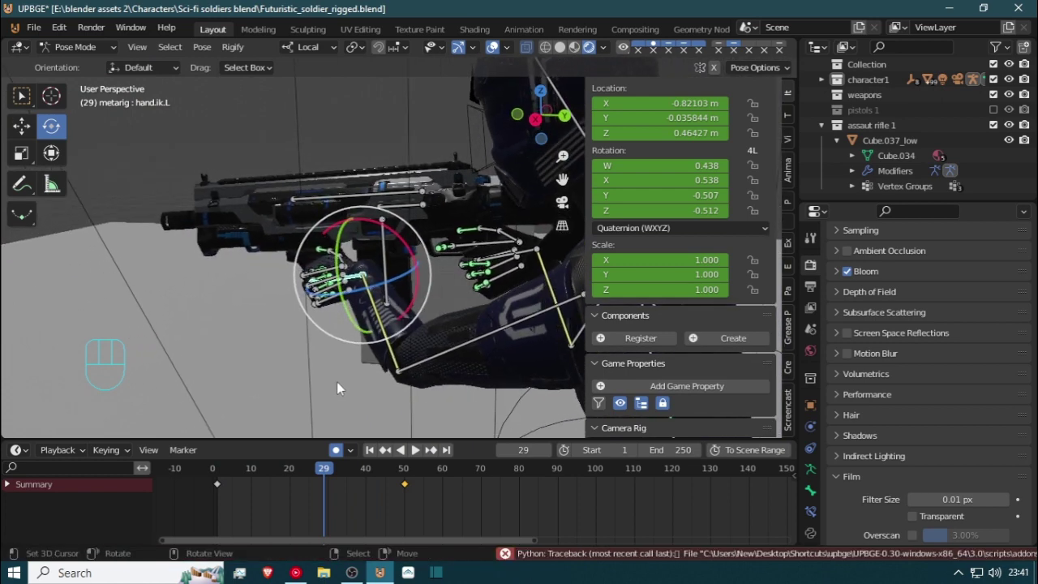
{"action": "key", "text": "KP_0"}
{"action": "left_click_drag", "start_coordinate": [324, 500], "coordinate": [308, 501]}
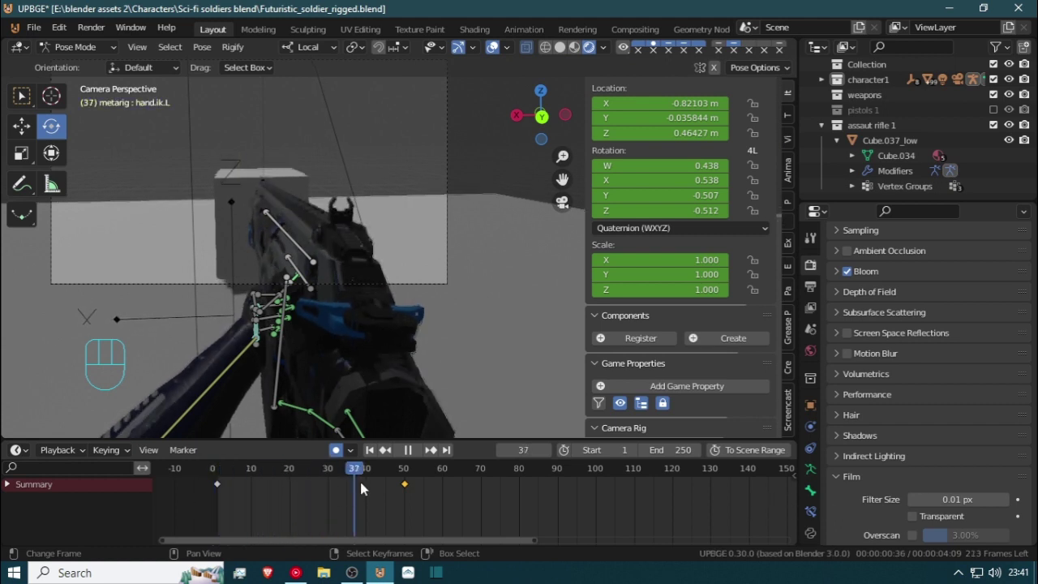
{"action": "left_click_drag", "start_coordinate": [387, 479], "coordinate": [308, 553]}
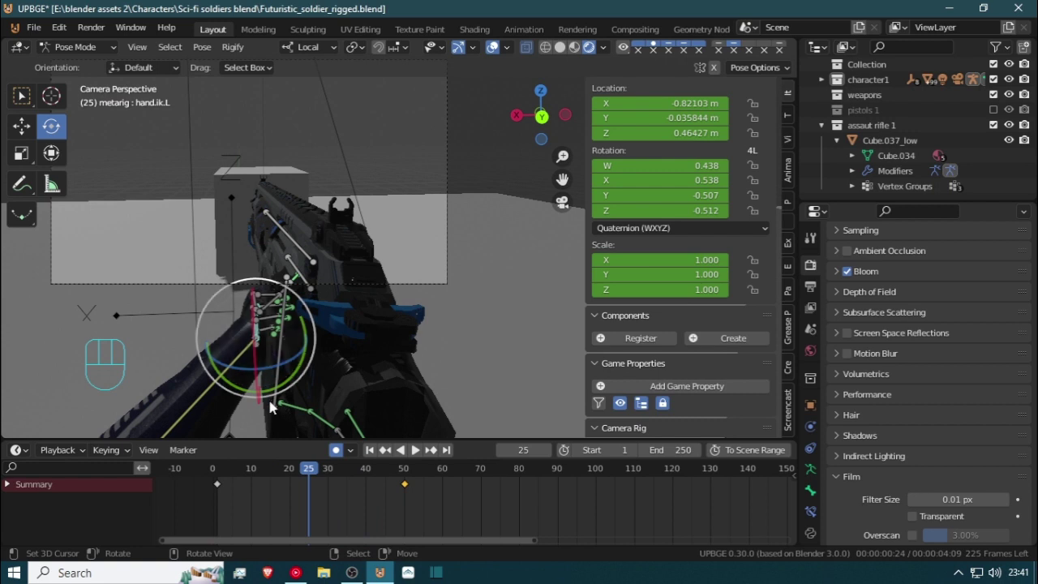
{"action": "key", "text": "space"}
{"action": "left_click", "coordinate": [317, 502]}
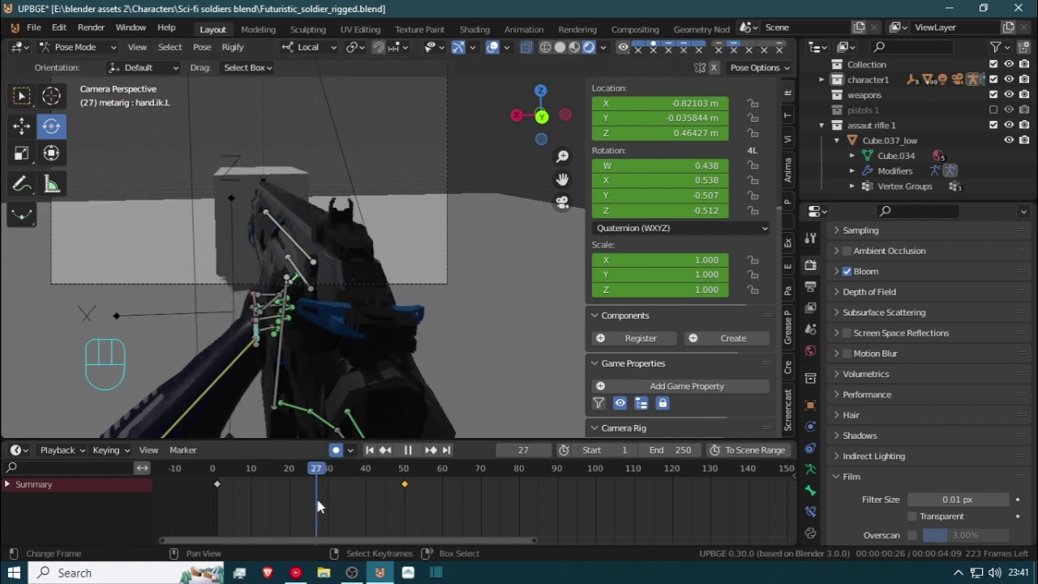
Insert a location and rotation keyframe for the hand.ik.L bone at frame 25
{"action": "left_click_drag", "start_coordinate": [319, 498], "coordinate": [309, 496]}
{"action": "middle_click_drag", "start_coordinate": [243, 349], "coordinate": [436, 364]}
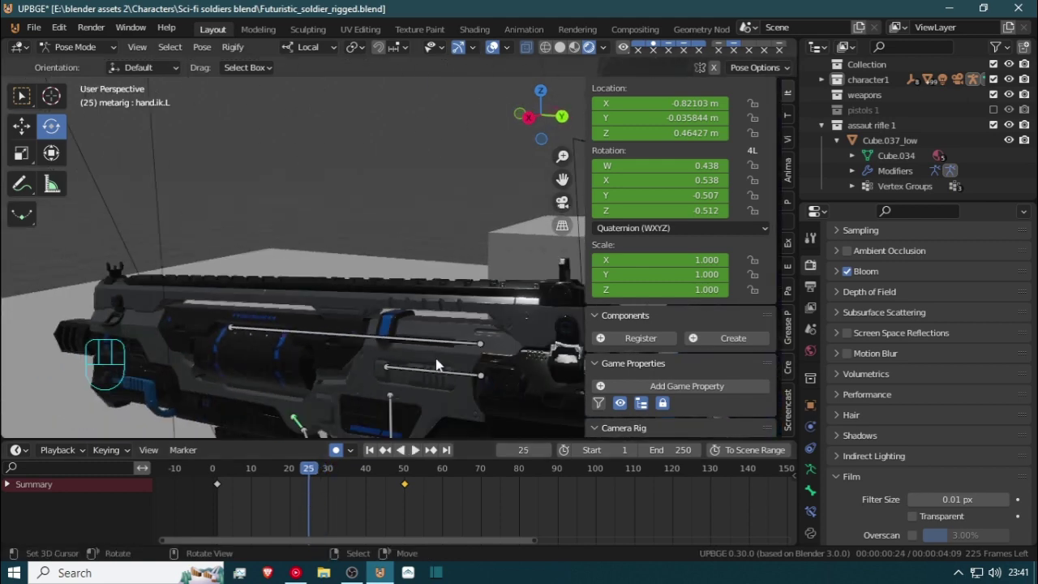
{"action": "scroll", "coordinate": [436, 365], "scroll_direction": "down", "scroll_amount": 2}
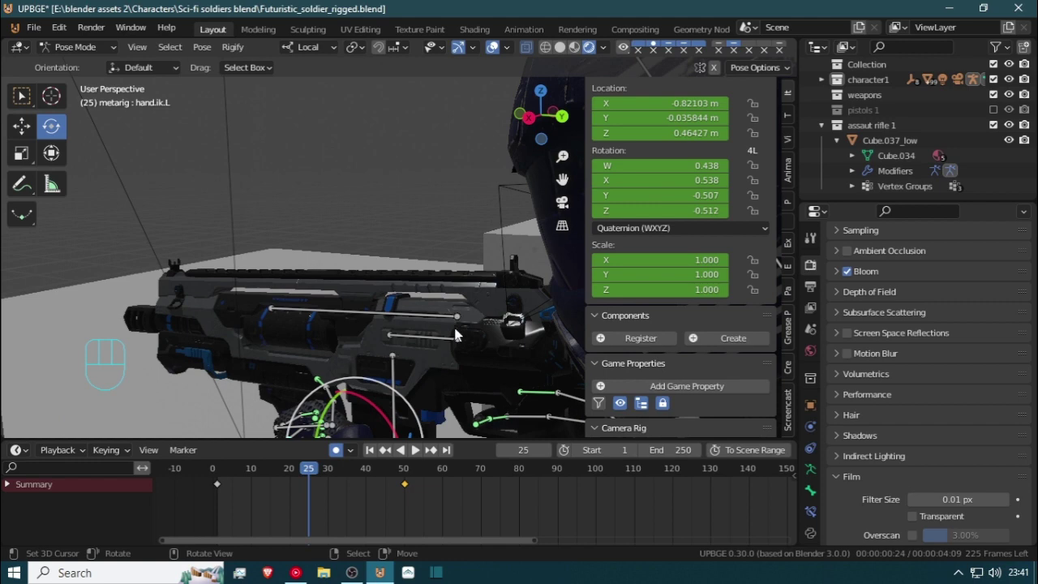
{"action": "key", "text": "i"}
{"action": "scroll", "coordinate": [418, 326], "scroll_direction": "down", "scroll_amount": 2}
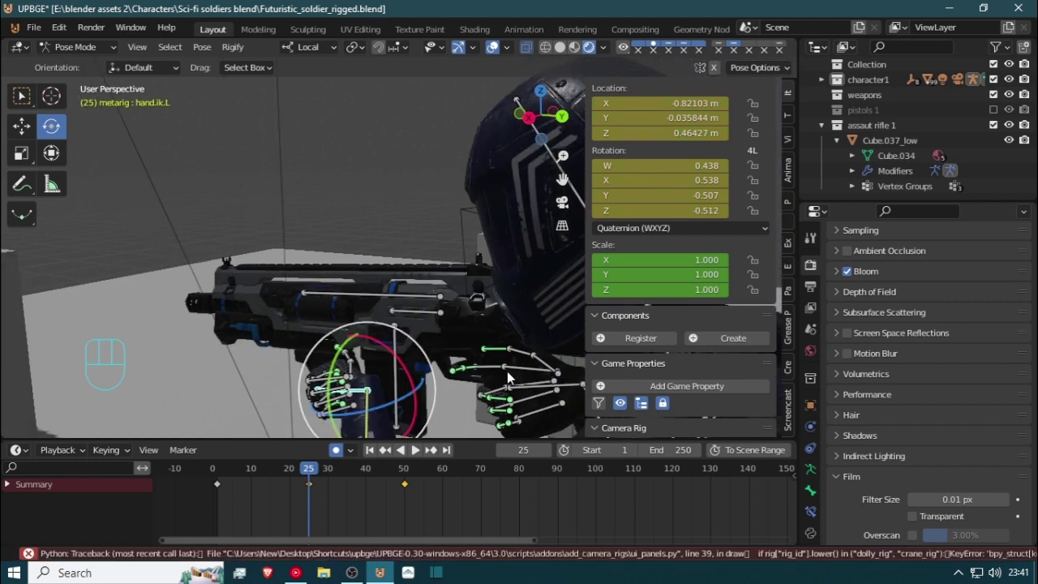
Key the hand.ik.R bone's opening pose at frames 1 and 50
{"action": "middle_click_drag", "start_coordinate": [507, 370], "coordinate": [516, 384]}
{"action": "left_click", "coordinate": [545, 380]}
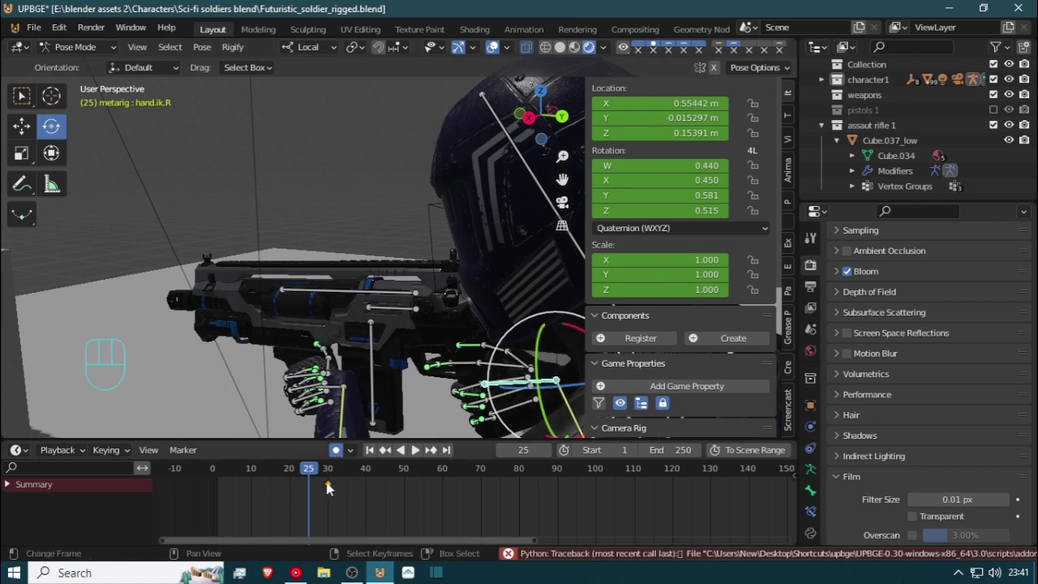
{"action": "left_click_drag", "start_coordinate": [260, 496], "coordinate": [403, 498]}
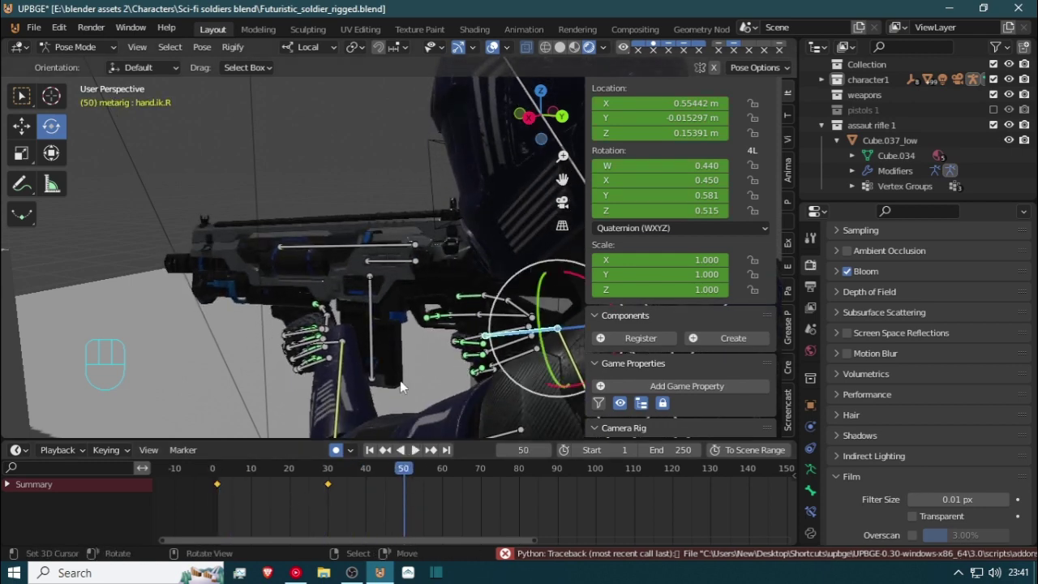
Select the rifle's main as bone and switch the timeline to the Dope Sheet's Action Editor
{"action": "left_click", "coordinate": [401, 247]}
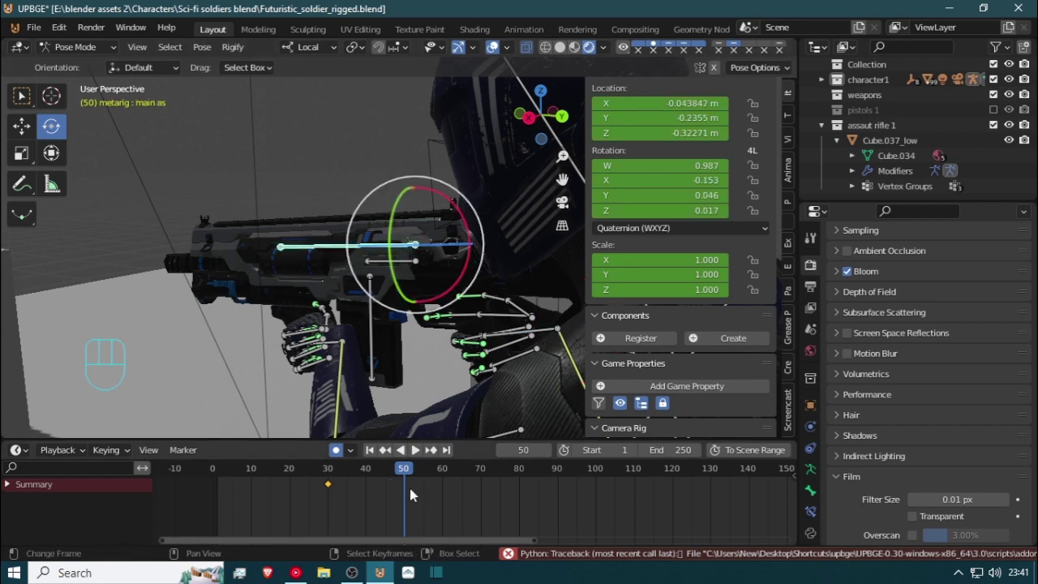
{"action": "left_click", "coordinate": [69, 449]}
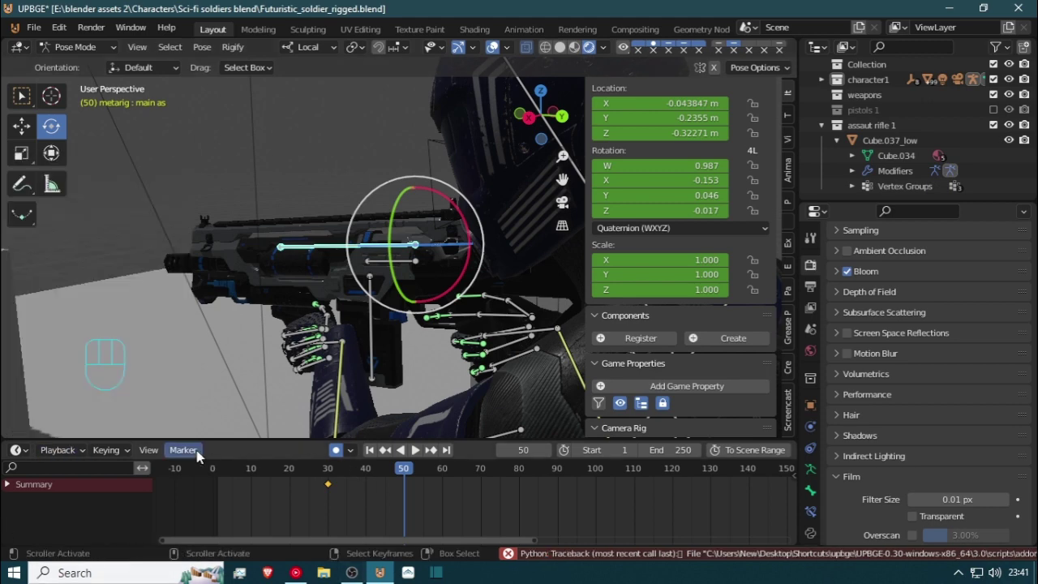
{"action": "left_click", "coordinate": [18, 450]}
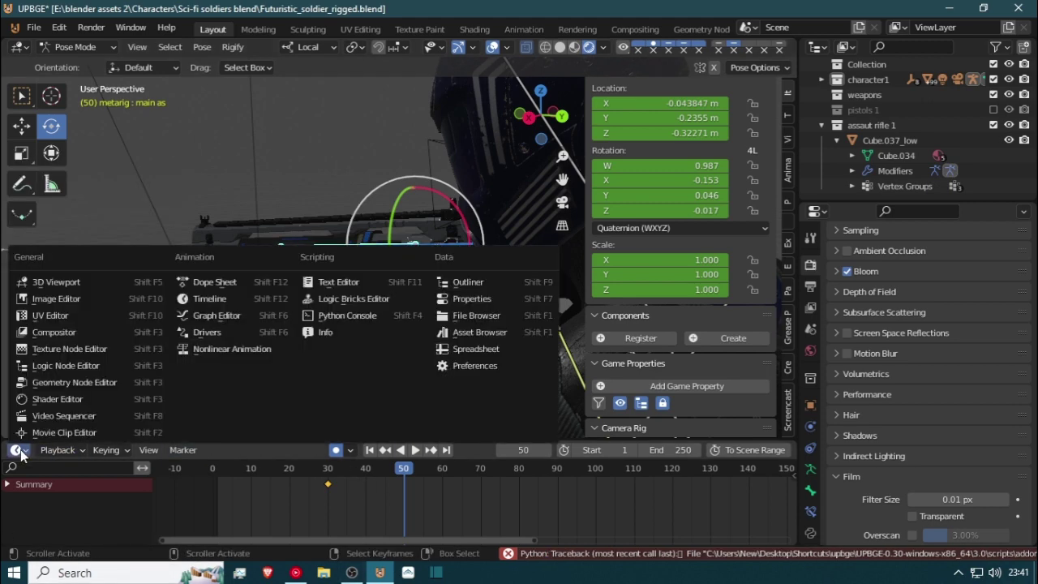
{"action": "left_click", "coordinate": [228, 283]}
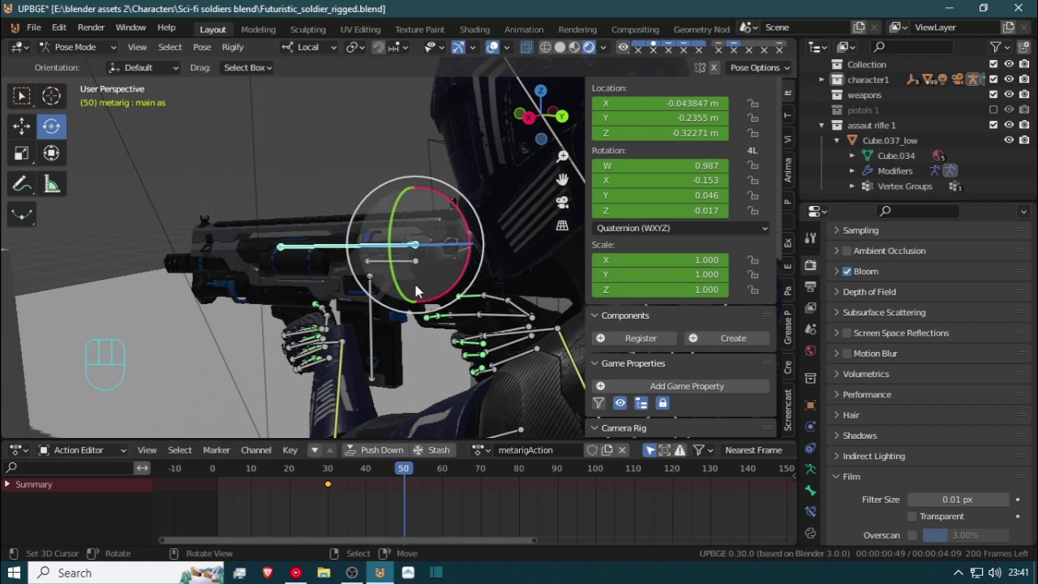
Insert keyframes for the main as bone's current pose at frames 50 and 1
{"action": "key", "text": "i"}
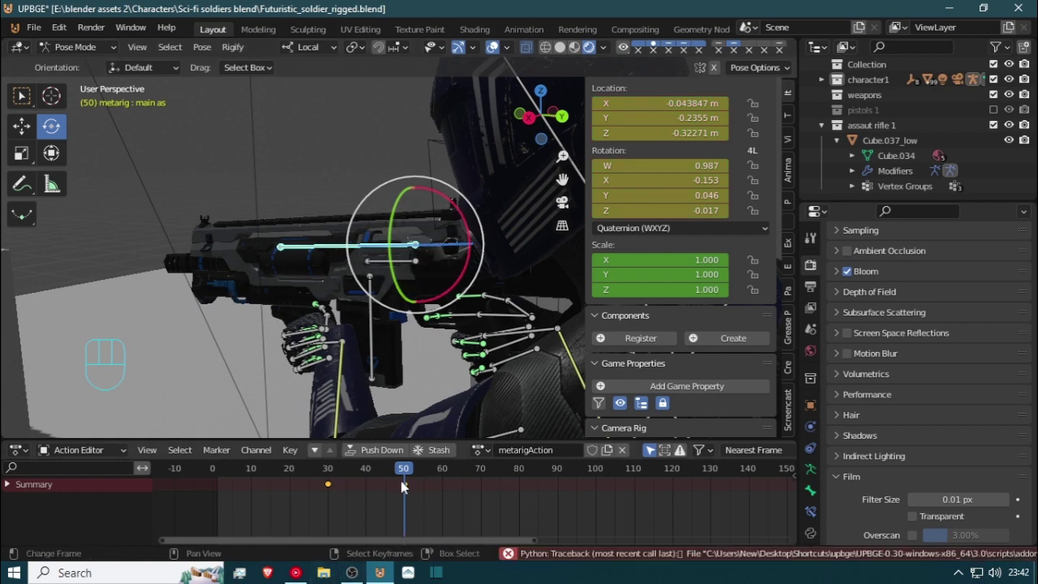
{"action": "left_click_drag", "start_coordinate": [401, 481], "coordinate": [215, 493]}
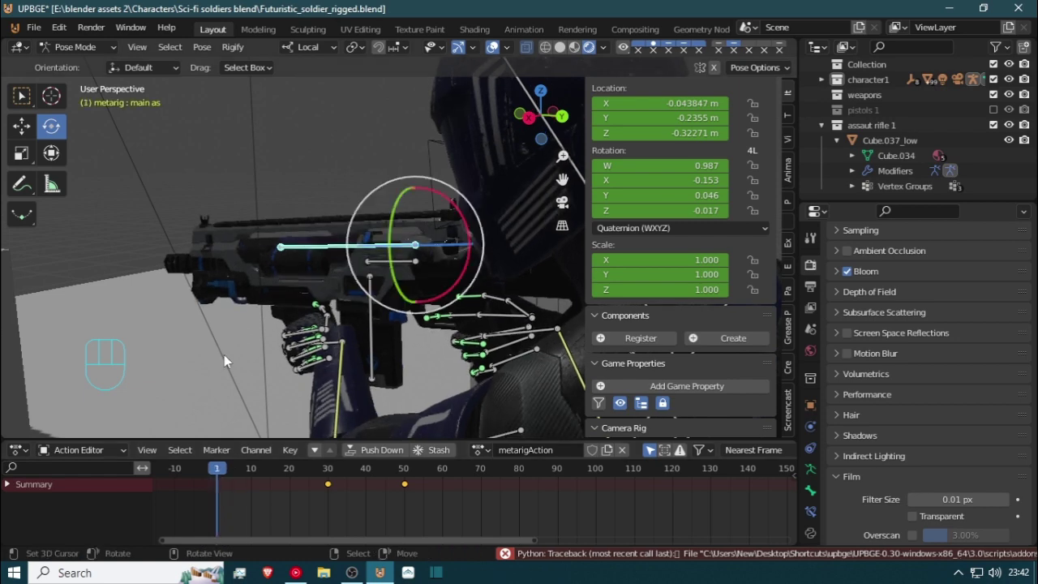
{"action": "key", "text": "i"}
Move the main as bone's keyframe from frame 30 to frame 25
{"action": "key", "text": "KP_0"}
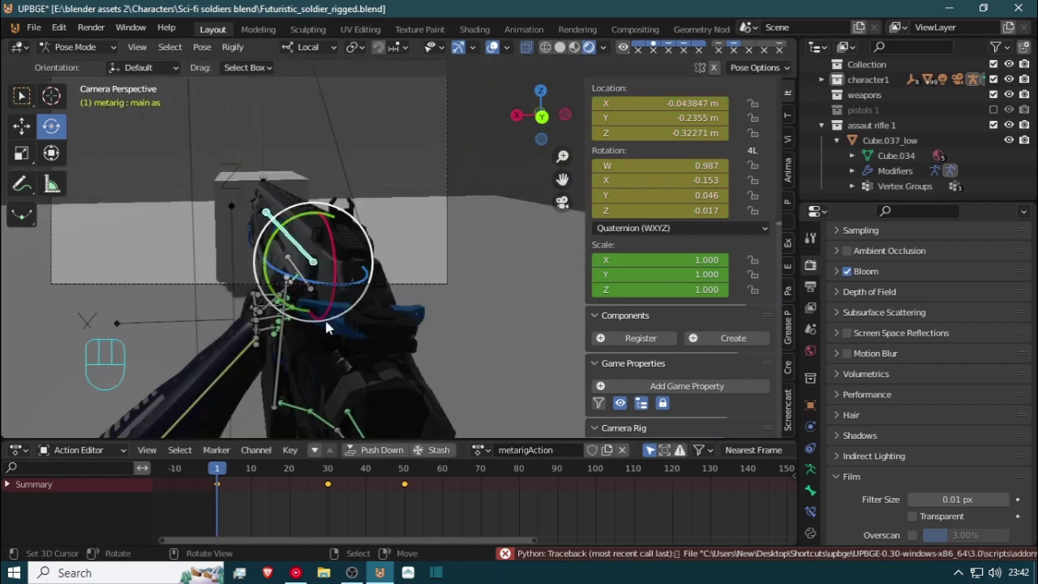
{"action": "left_click_drag", "start_coordinate": [307, 488], "coordinate": [334, 479]}
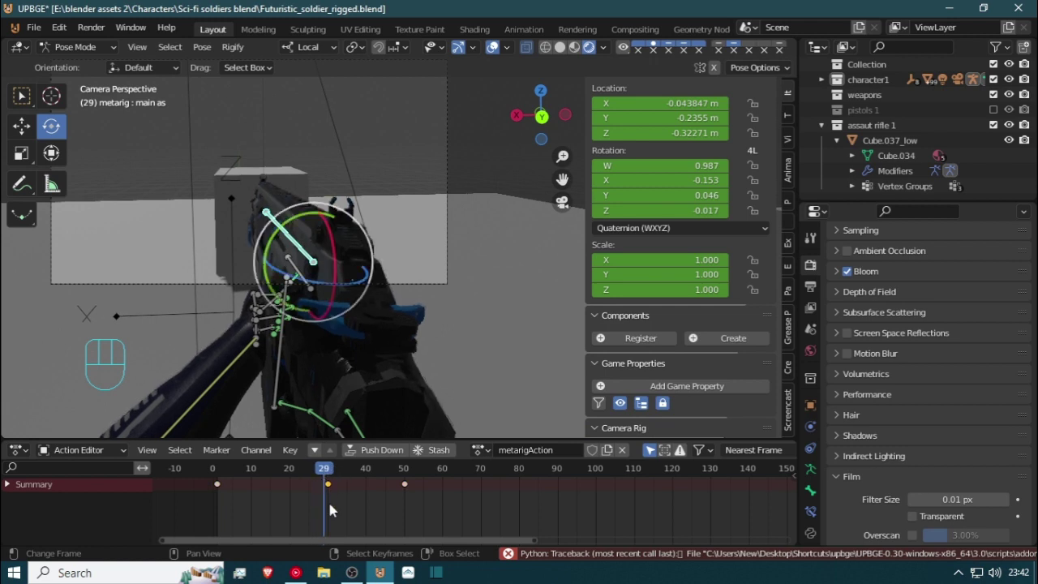
{"action": "key", "text": "g"}
{"action": "left_click", "coordinate": [314, 504]}
{"action": "mouse_move", "coordinate": [312, 501]}
{"action": "left_mouse_down"}
{"action": "mouse_move", "coordinate": [296, 496]}
{"action": "mouse_move", "coordinate": [307, 507]}
{"action": "mouse_move", "coordinate": [311, 488]}
{"action": "left_mouse_up"}
{"action": "key", "text": "g"}
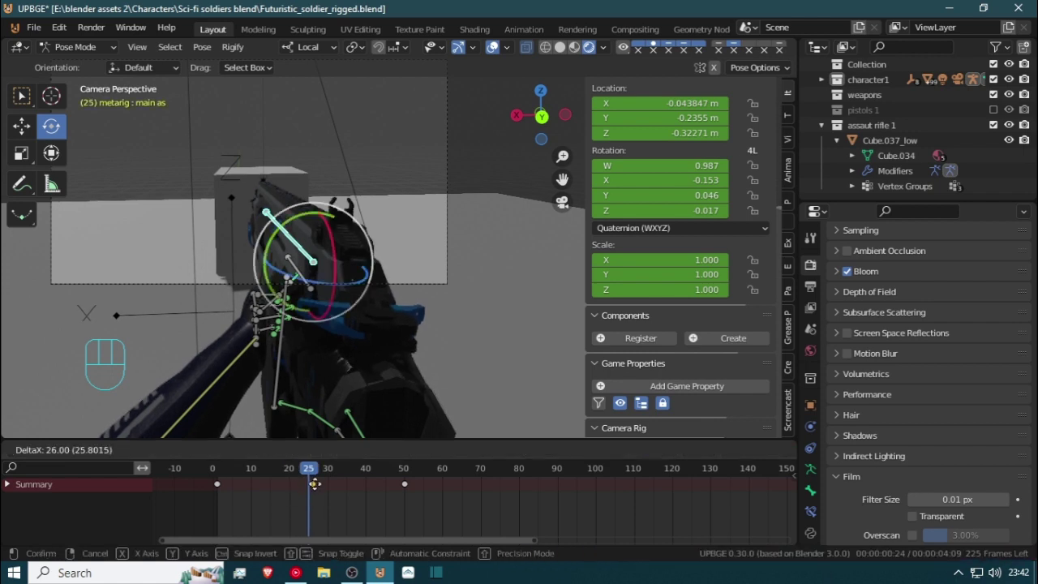
{"action": "left_click", "coordinate": [313, 483]}
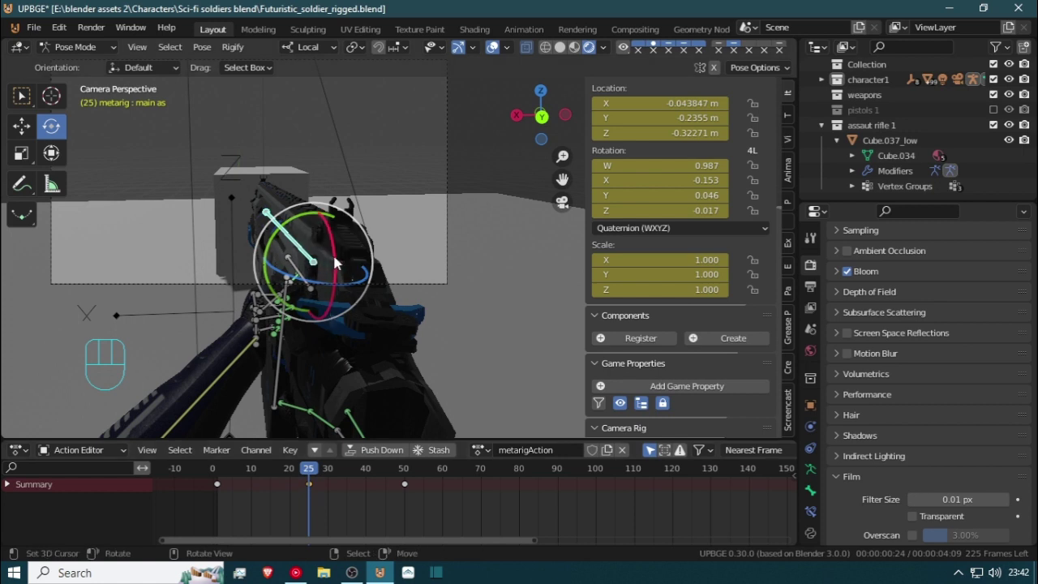
{"action": "key", "text": "r"}
{"action": "key", "text": "x"}
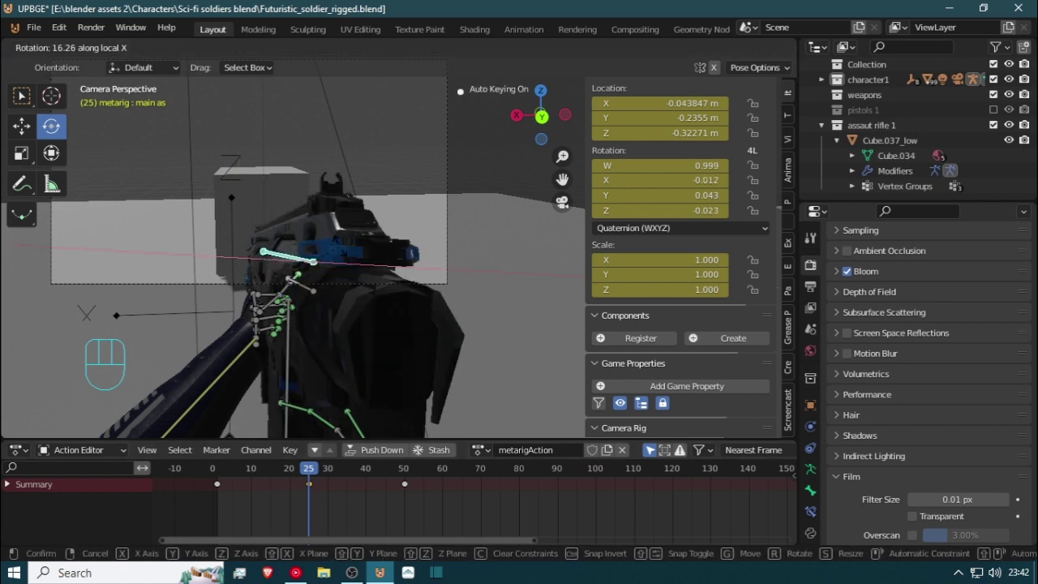
{"action": "left_click", "coordinate": [327, 257]}
Add the hand.ik.L and hand.ik.R bones to the selection and move the remaining frame 30 keyframe to frame 25
{"action": "middle_click_drag", "start_coordinate": [328, 257], "coordinate": [475, 359]}
{"action": "left_click", "coordinate": [339, 384]}
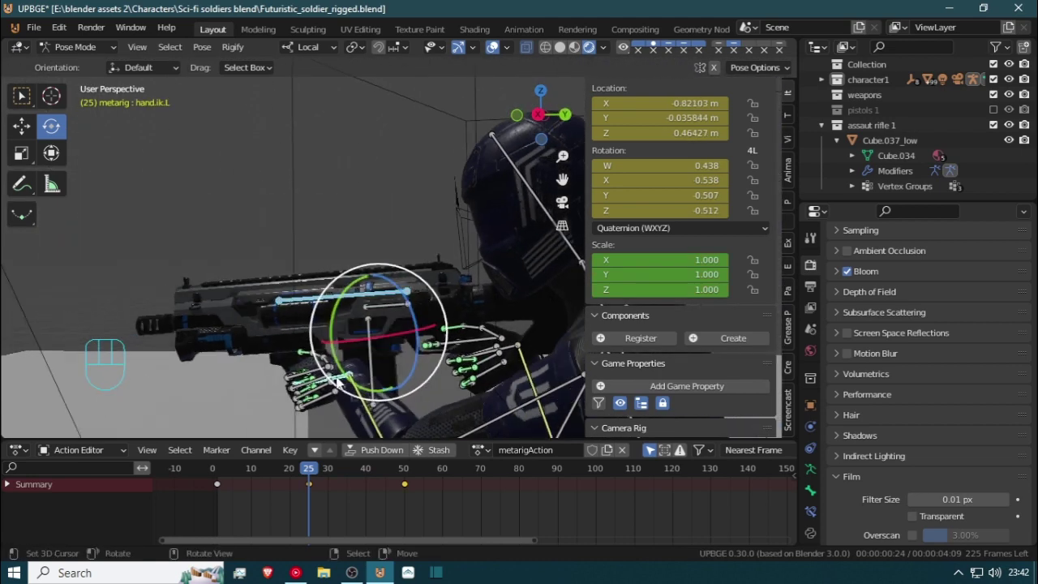
{"action": "left_click", "coordinate": [509, 351]}
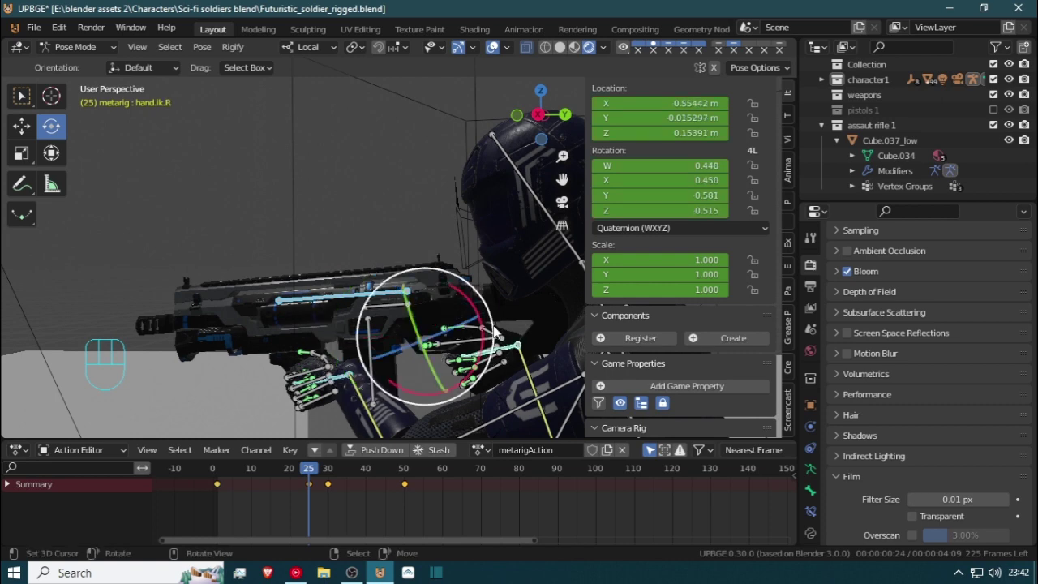
{"action": "right_click", "coordinate": [327, 484]}
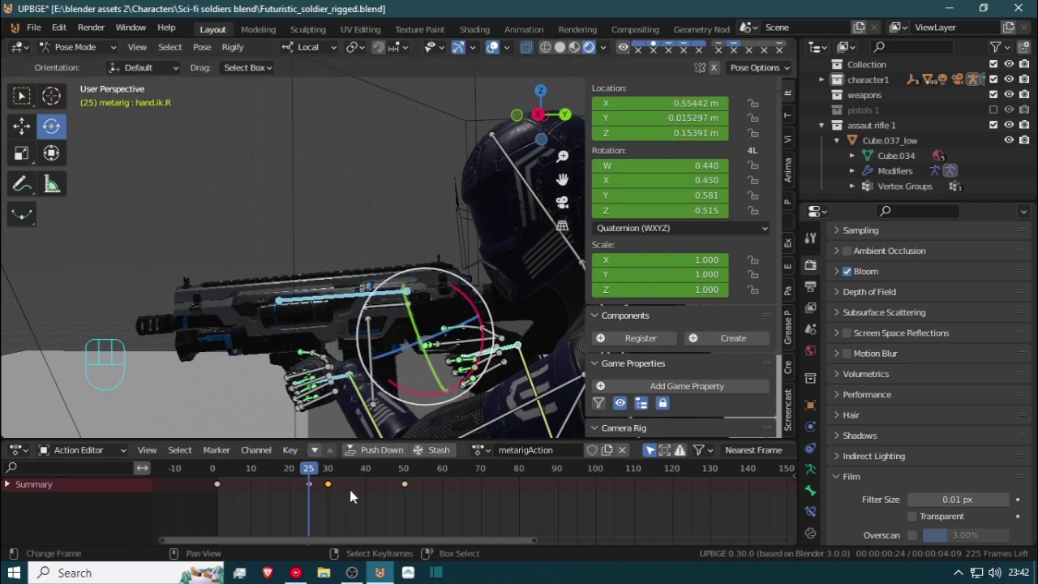
{"action": "key", "text": "g"}
{"action": "left_click", "coordinate": [324, 490]}
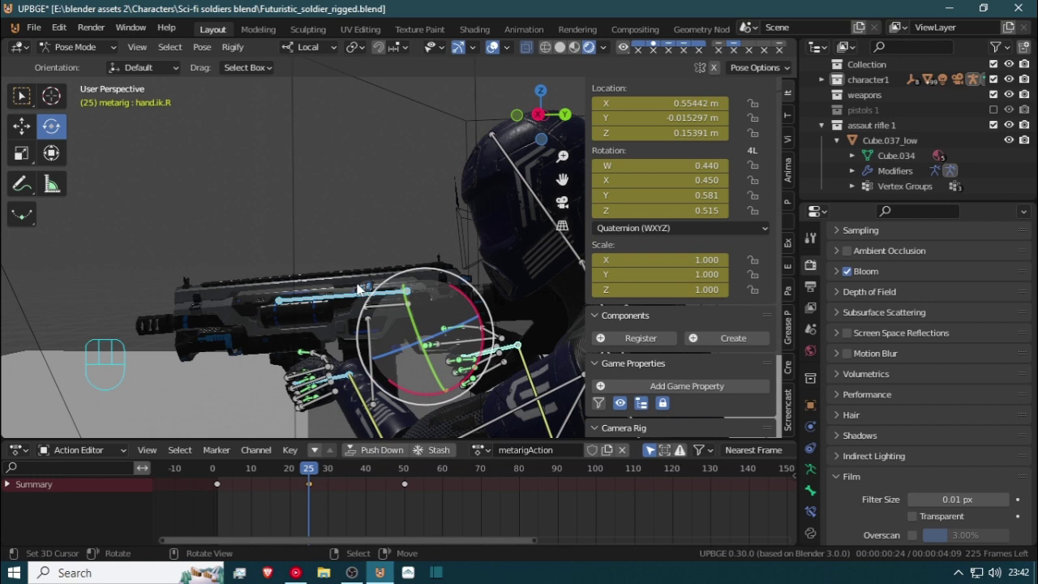
At frame 25, rotate the rifle and both hand IK bones about 5.3° around local X, plus slightly around local Z
{"action": "key", "text": "KP_0"}
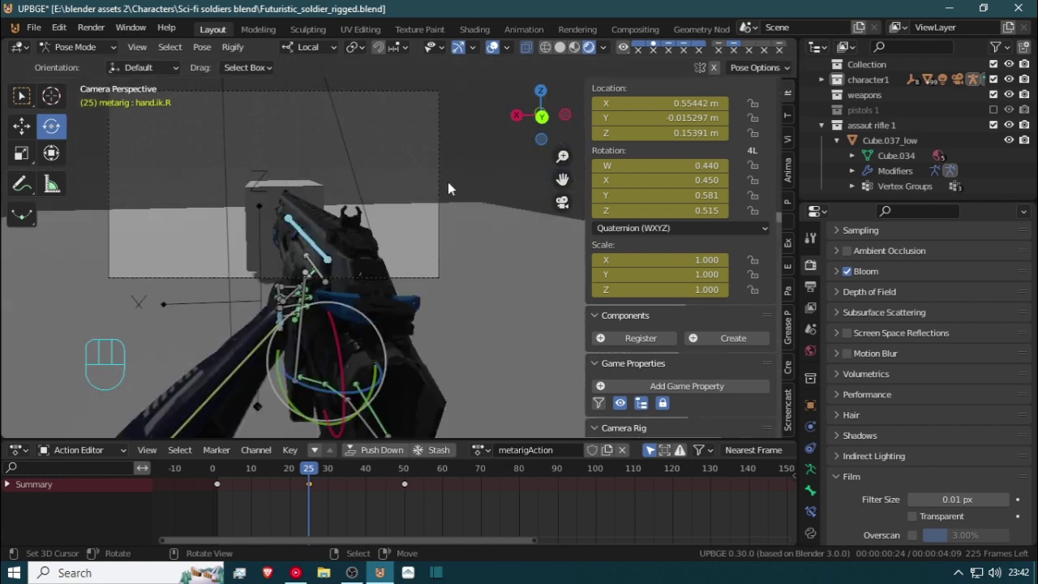
{"action": "key", "text": "r"}
{"action": "key", "text": "x"}
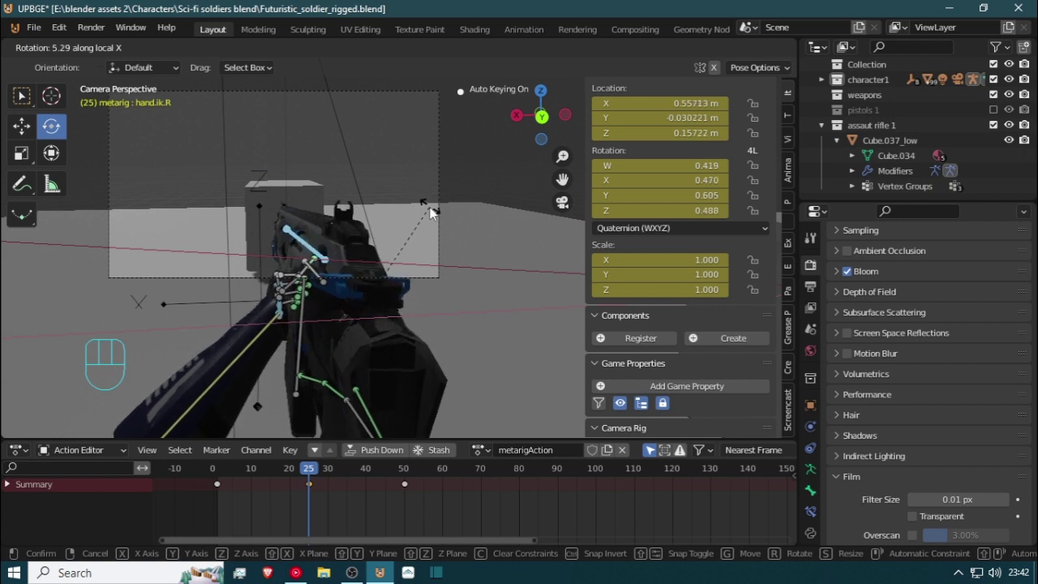
{"action": "left_click", "coordinate": [426, 207]}
{"action": "key", "text": "r"}
{"action": "key", "text": "x"}
{"action": "key", "text": "z"}
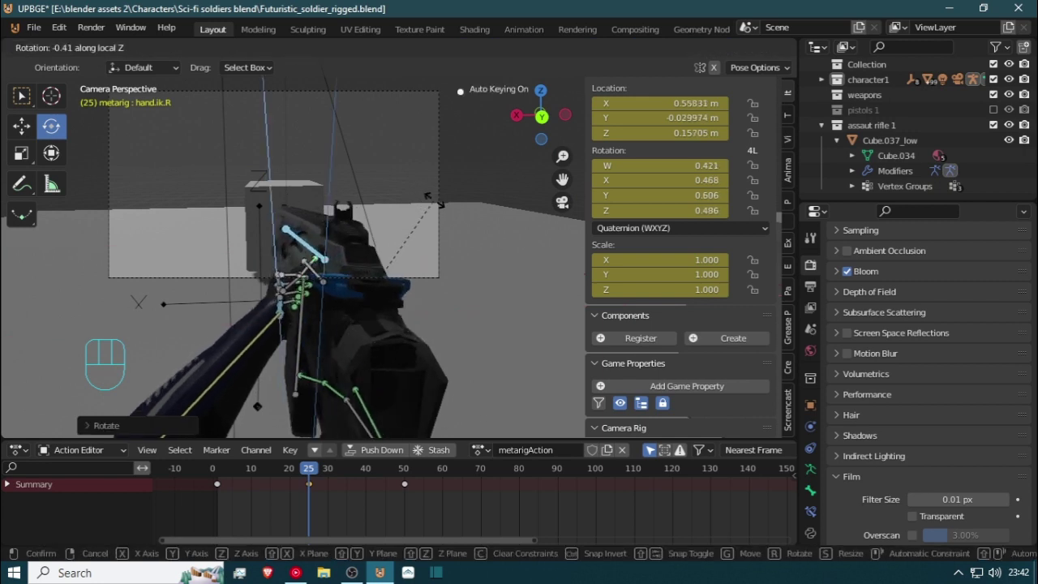
{"action": "left_click", "coordinate": [438, 206]}
Play the animation from frame 1 through the camera and scrub near frame 28 to check the combined rifle and hand motion
{"action": "left_click_drag", "start_coordinate": [300, 482], "coordinate": [215, 484]}
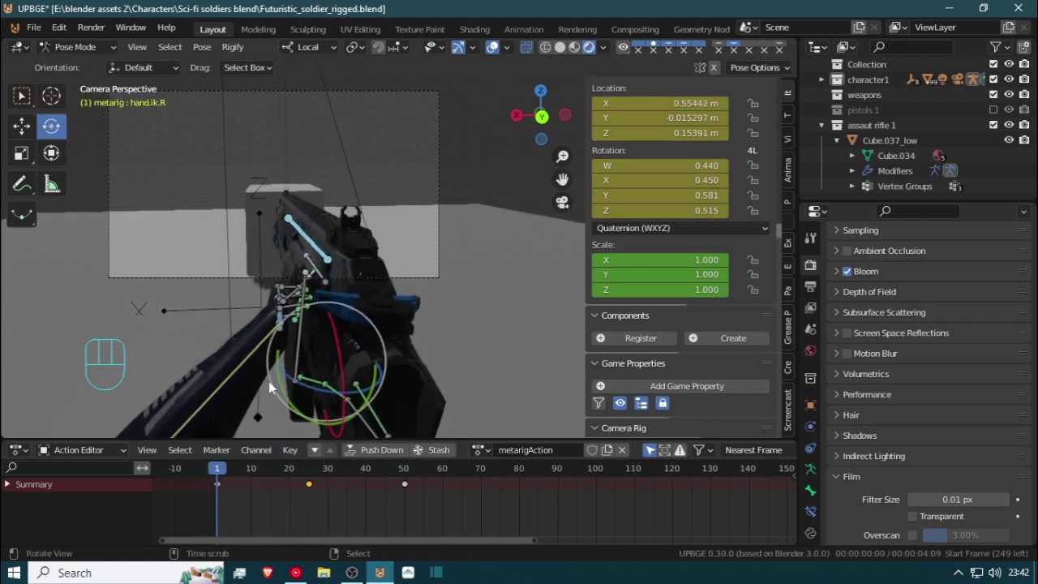
{"action": "key", "text": "space"}
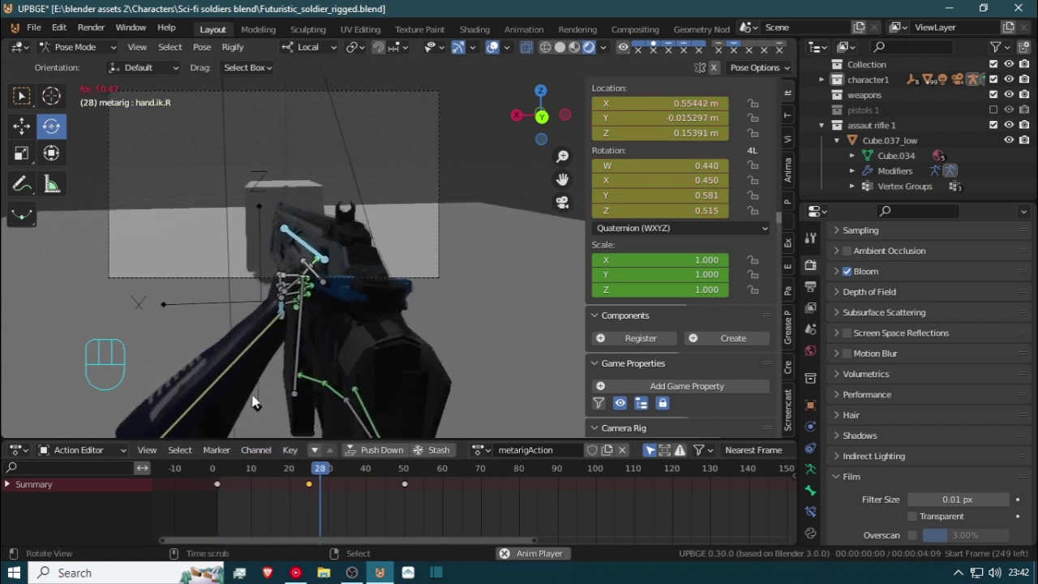
{"action": "key", "text": "space"}
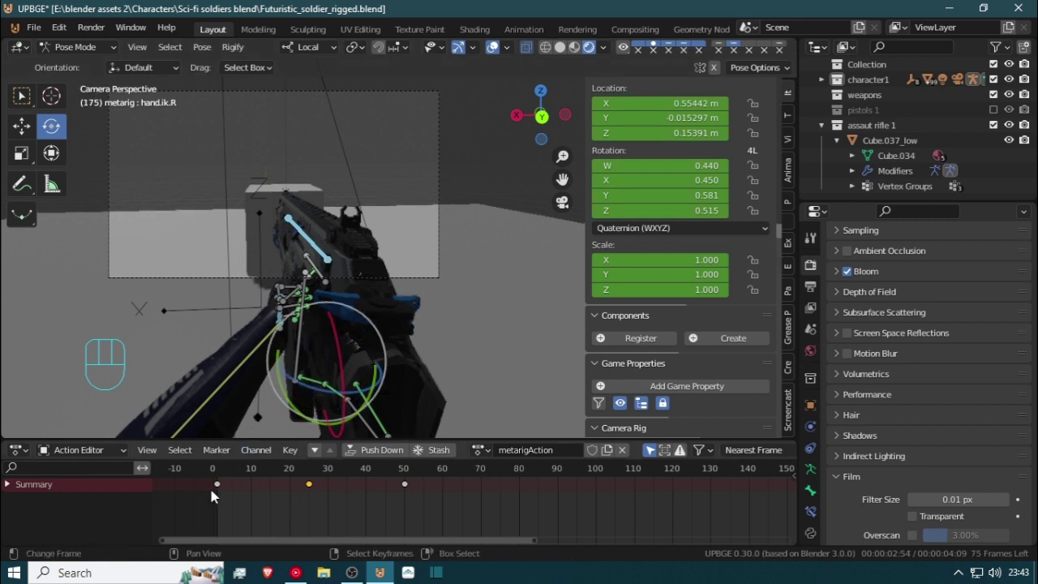
{"action": "key", "text": "shift+Left"}
{"action": "key", "text": "space"}
{"action": "key", "text": "space"}
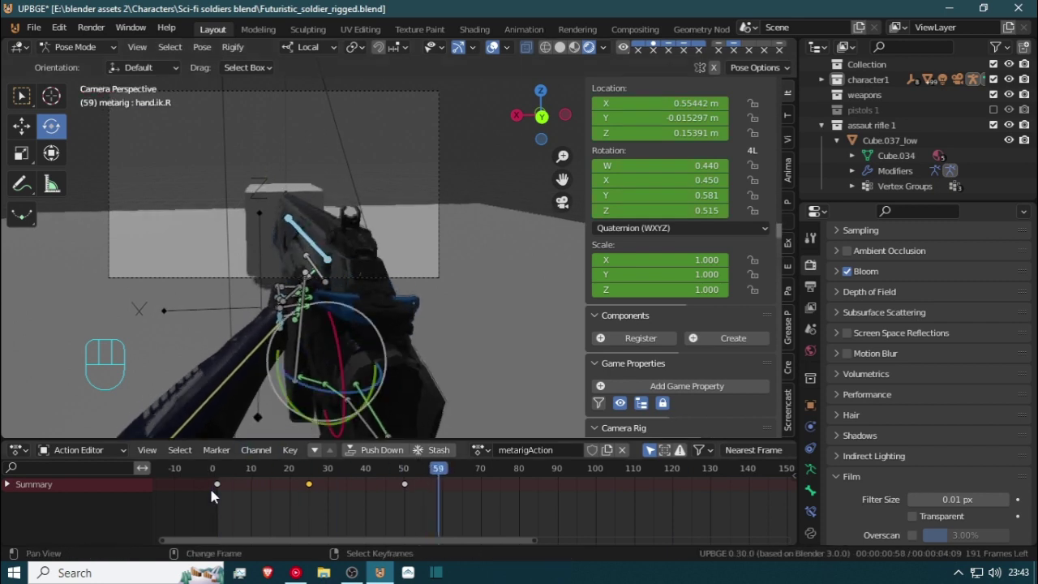
{"action": "mouse_move", "coordinate": [317, 509]}
{"action": "left_mouse_down"}
{"action": "mouse_move", "coordinate": [208, 509]}
{"action": "mouse_move", "coordinate": [321, 507]}
{"action": "left_mouse_up"}
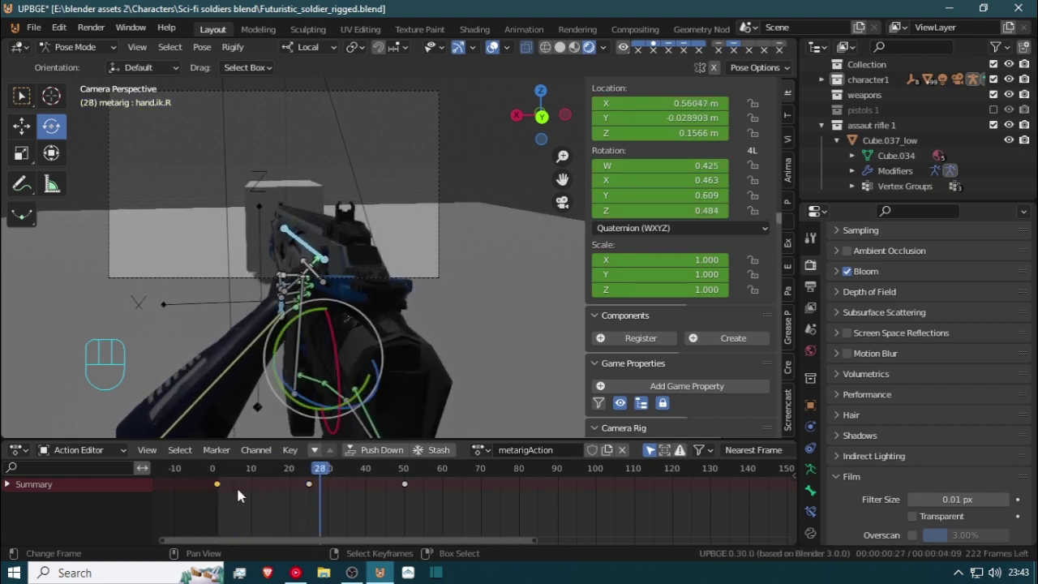
Duplicate the frame 1 keyframes to frame 100 and the frame 25 keyframes to frame 75
{"action": "key", "text": "shift+d"}
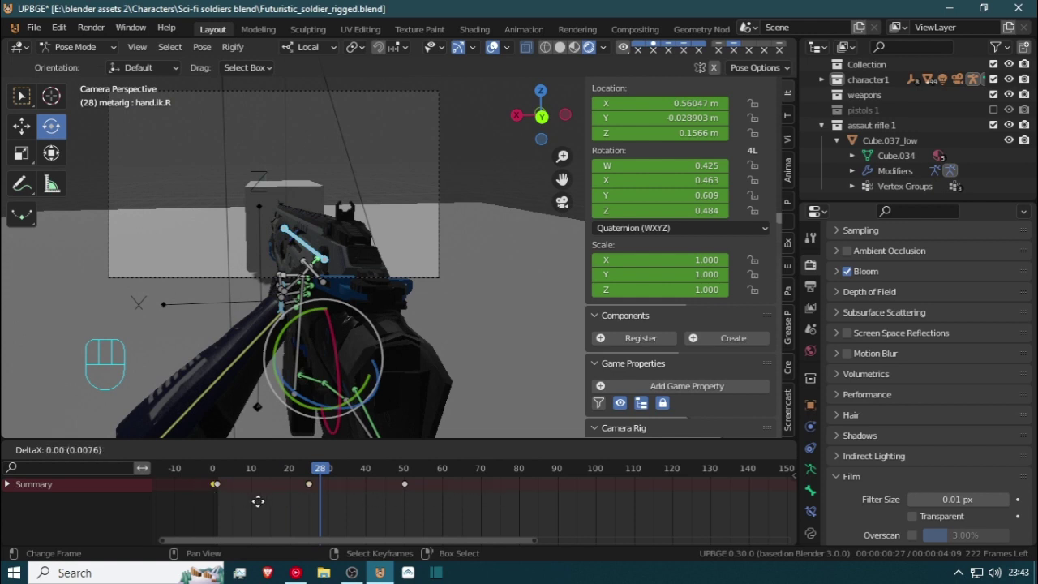
{"action": "left_click", "coordinate": [540, 486]}
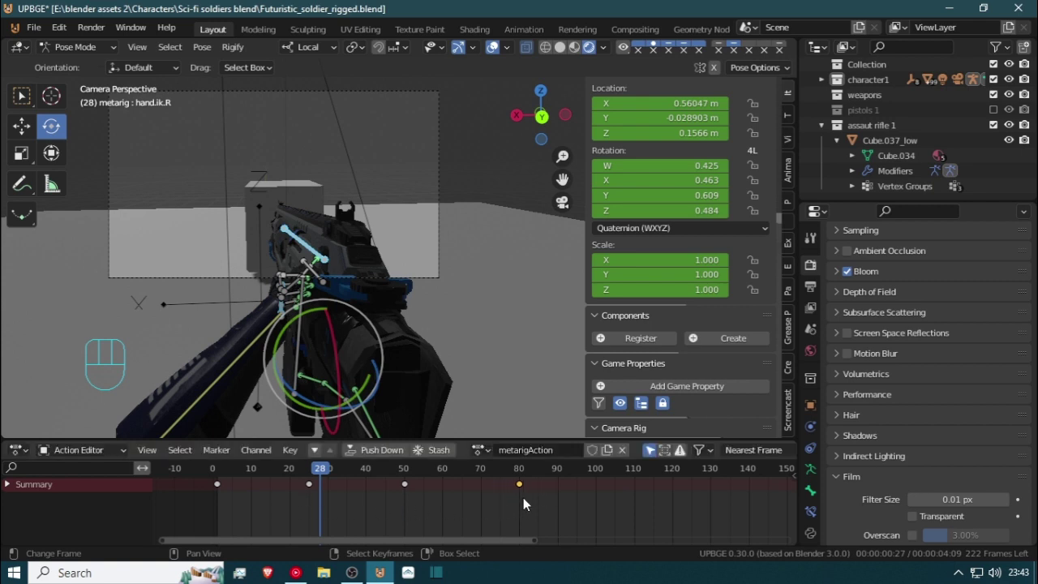
{"action": "key", "text": "g"}
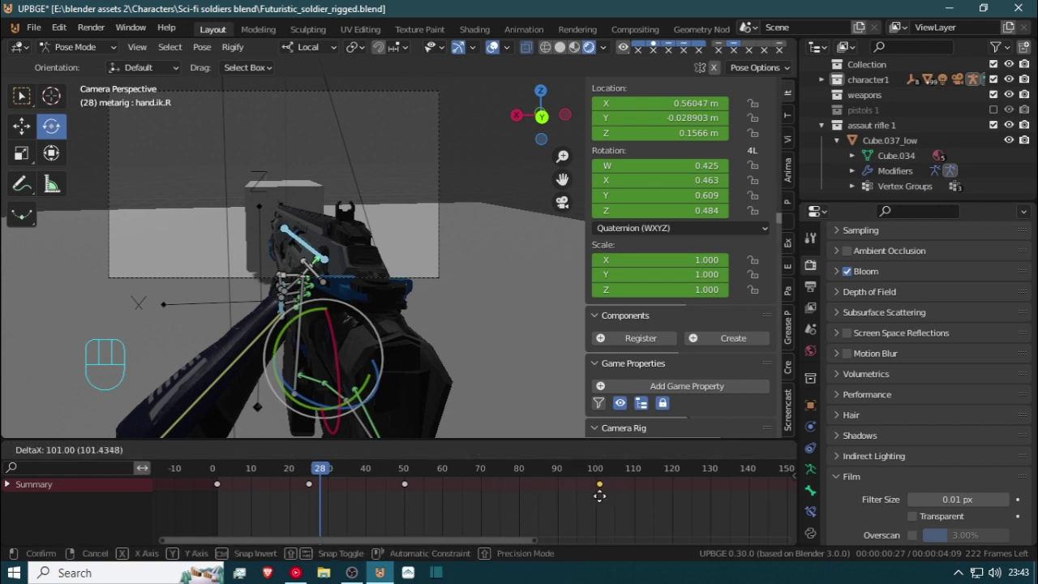
{"action": "left_click", "coordinate": [596, 495]}
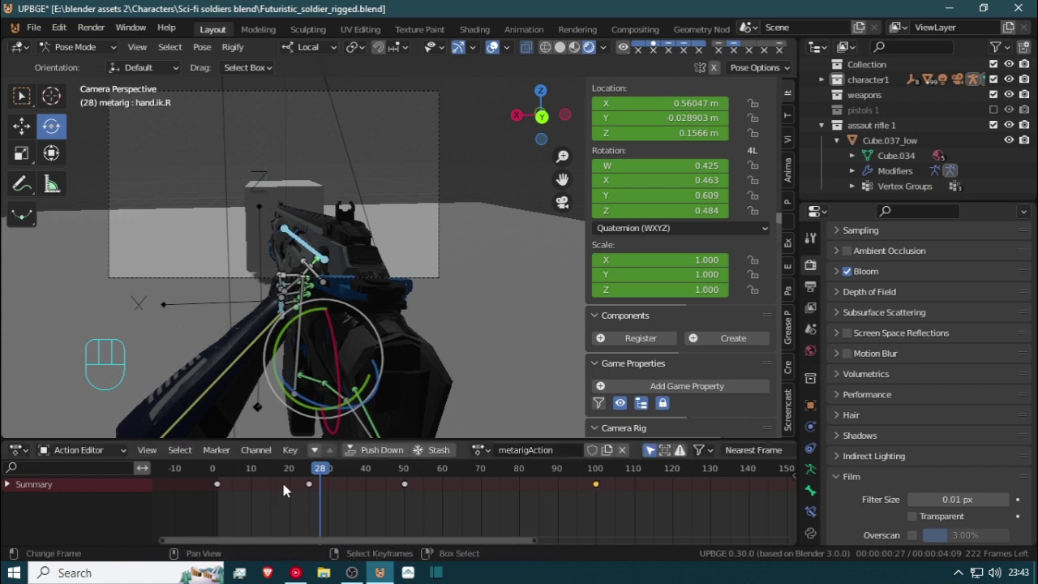
{"action": "key", "text": "shift+d"}
{"action": "left_click", "coordinate": [496, 506]}
At frame 75, rotate the rifle and both hand IK bones about 5.56° around local Z
{"action": "left_click_drag", "start_coordinate": [350, 500], "coordinate": [500, 514]}
{"action": "key", "text": "r"}
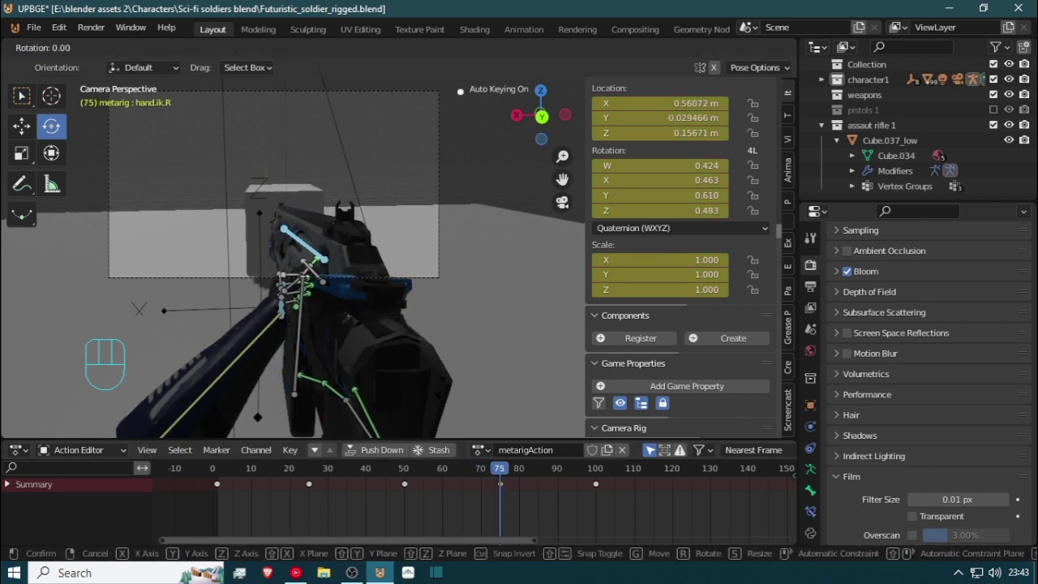
{"action": "key", "text": "z"}
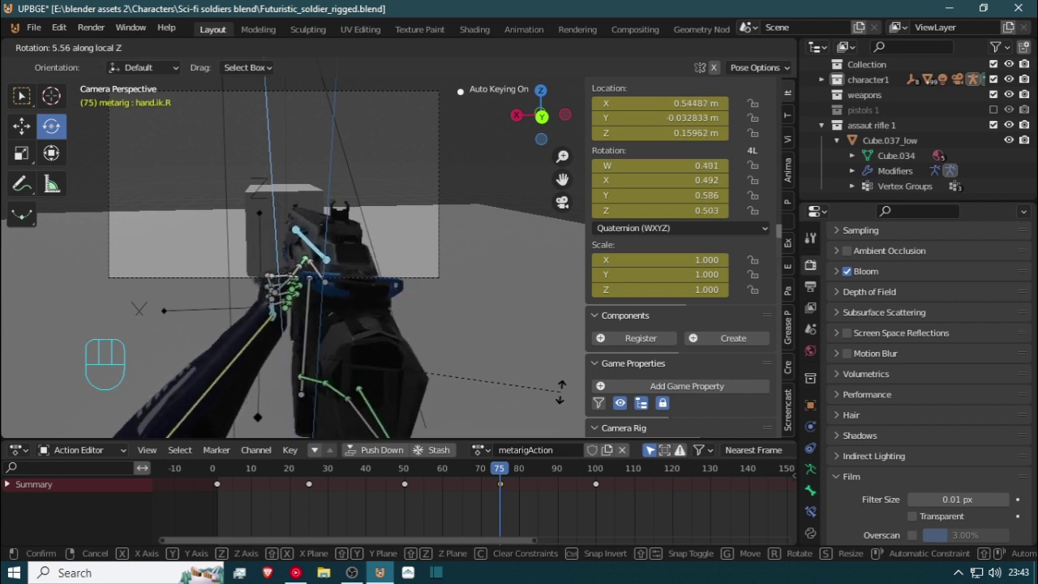
{"action": "left_click", "coordinate": [560, 391]}
{"action": "left_click_drag", "start_coordinate": [479, 500], "coordinate": [501, 488]}
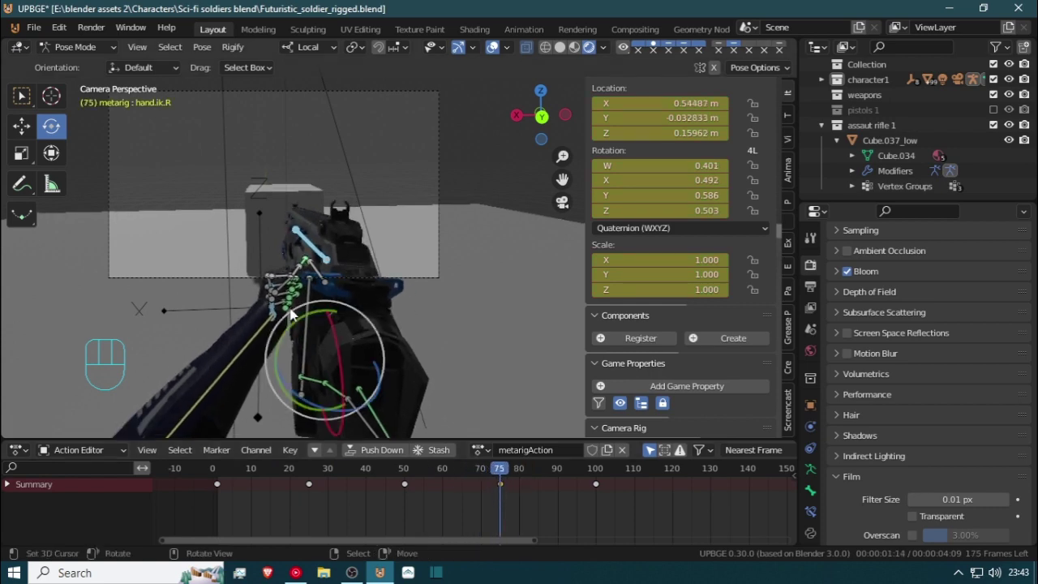
Select the hand.ik.L bone and examine its bone constraints and the left hand's grip up close
{"action": "middle_click_drag", "start_coordinate": [381, 340], "coordinate": [319, 283]}
{"action": "left_click", "coordinate": [316, 283]}
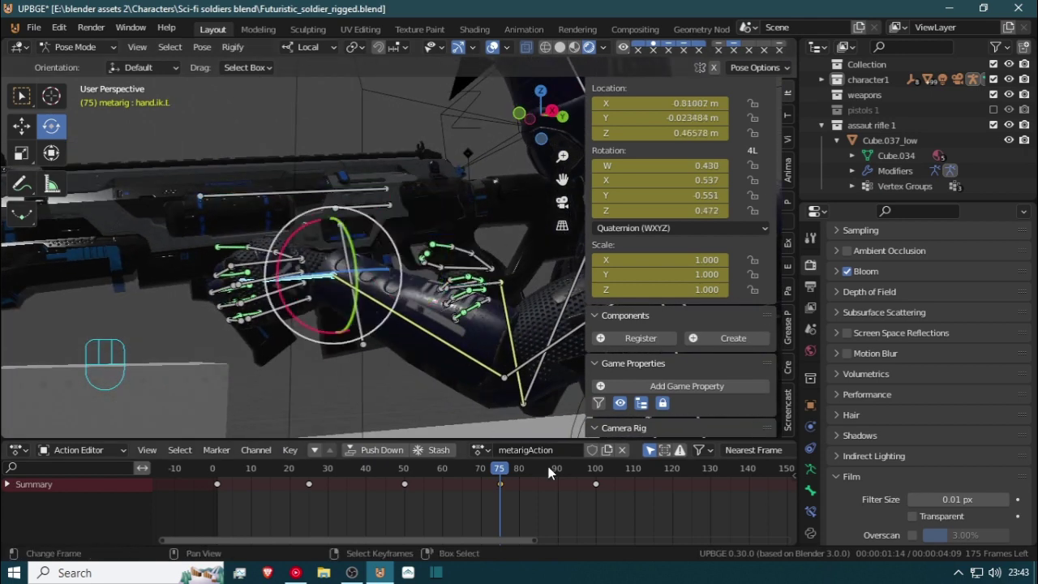
{"action": "left_click", "coordinate": [811, 513]}
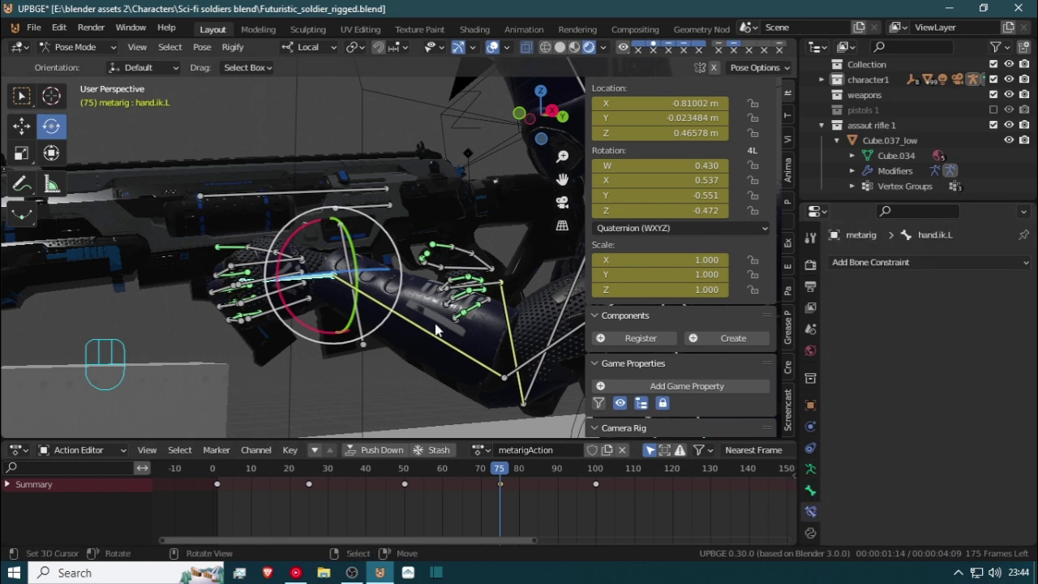
{"action": "scroll", "coordinate": [197, 258], "scroll_direction": "up", "scroll_amount": 2}
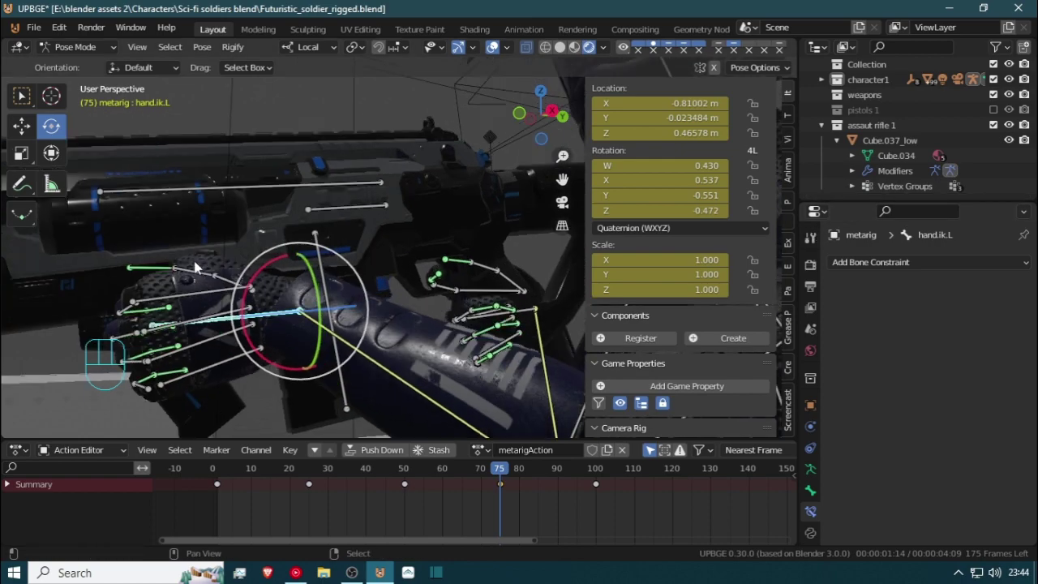
At frame 75, move the hand.ik.L bone in several directions to fit the left hand against the rifle's foregrip
{"action": "middle_click_drag", "start_coordinate": [197, 268], "coordinate": [268, 243]}
{"action": "key", "text": "g"}
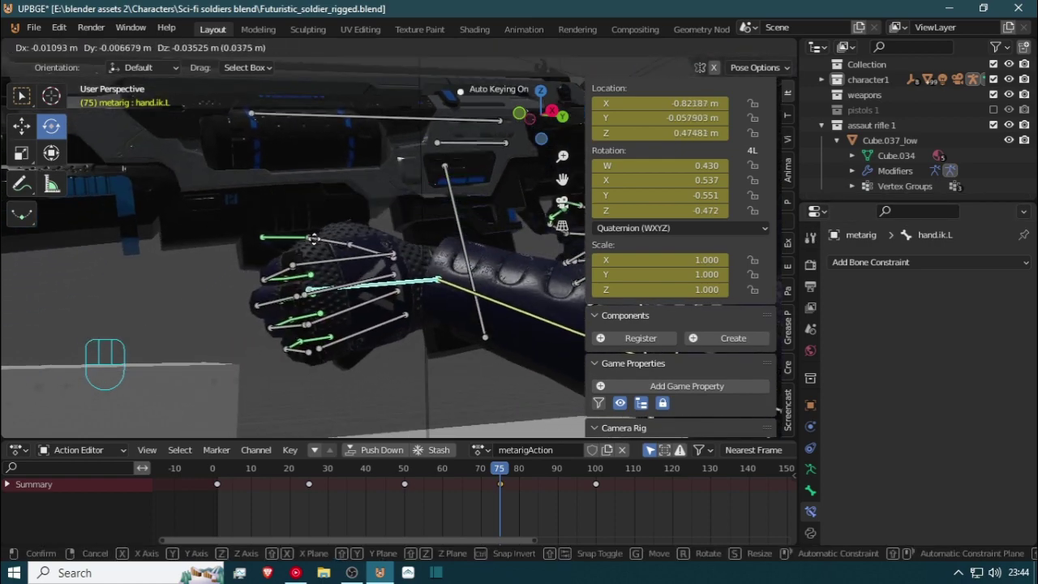
{"action": "left_click", "coordinate": [315, 243]}
{"action": "middle_click_drag", "start_coordinate": [308, 263], "coordinate": [381, 254]}
{"action": "key", "text": "g"}
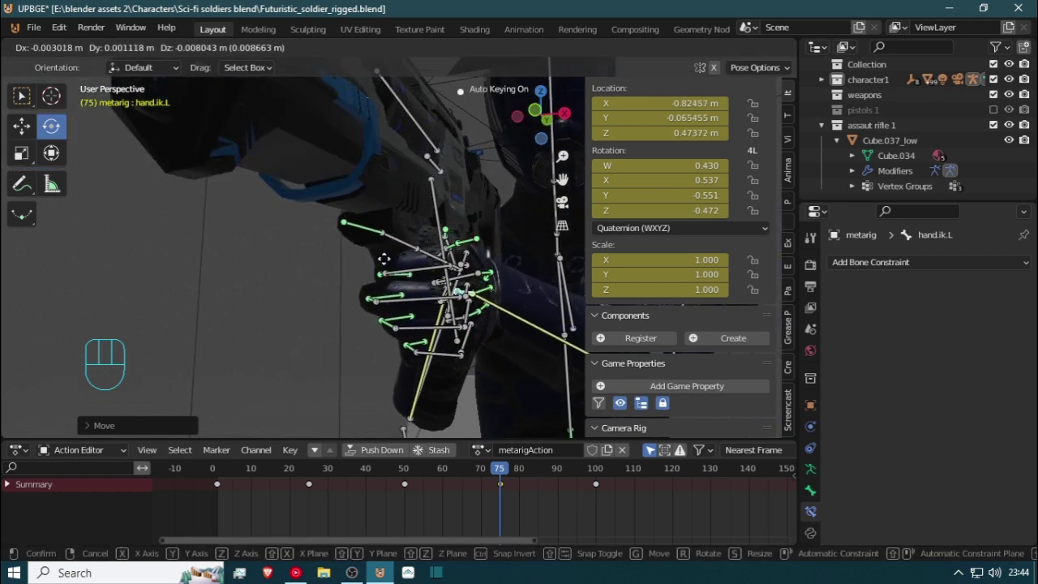
{"action": "left_click", "coordinate": [369, 291]}
{"action": "middle_click_drag", "start_coordinate": [369, 291], "coordinate": [340, 308]}
{"action": "key", "text": "g"}
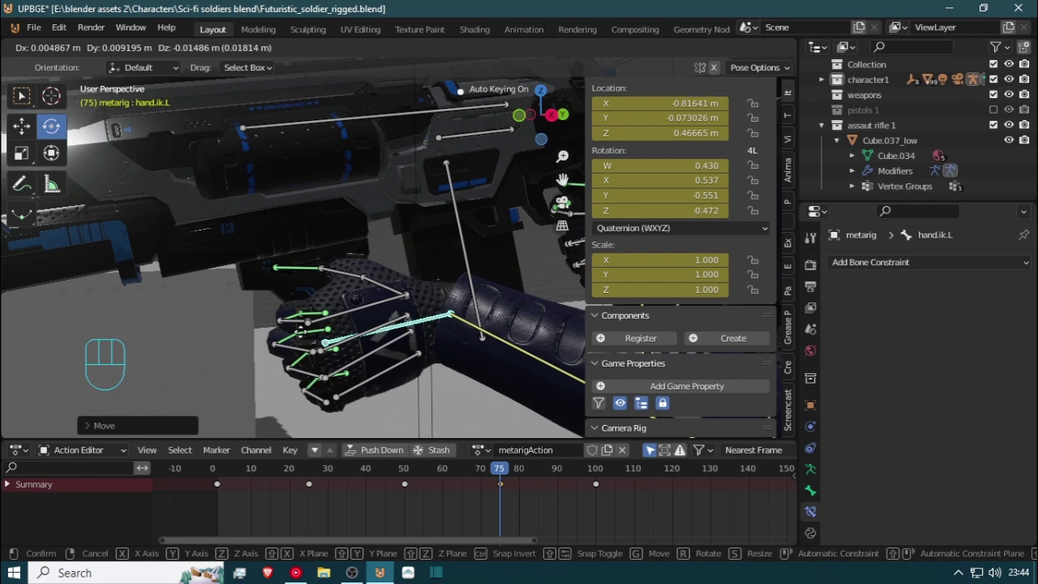
{"action": "left_click", "coordinate": [296, 333]}
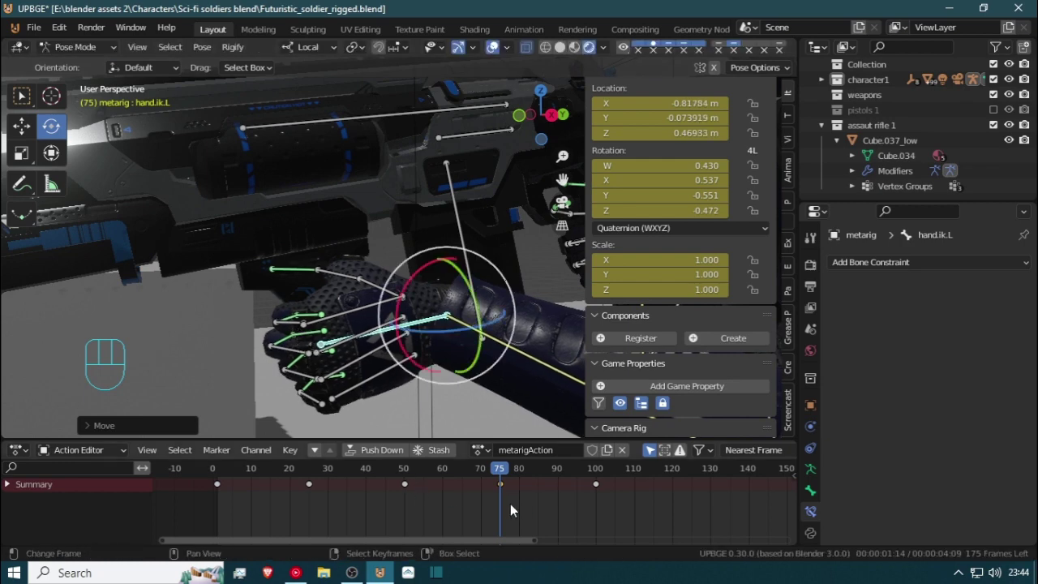
Duplicate the frame 1 keyframe of the hand.ik.L bone onto frame 75
{"action": "left_click_drag", "start_coordinate": [497, 503], "coordinate": [476, 501]}
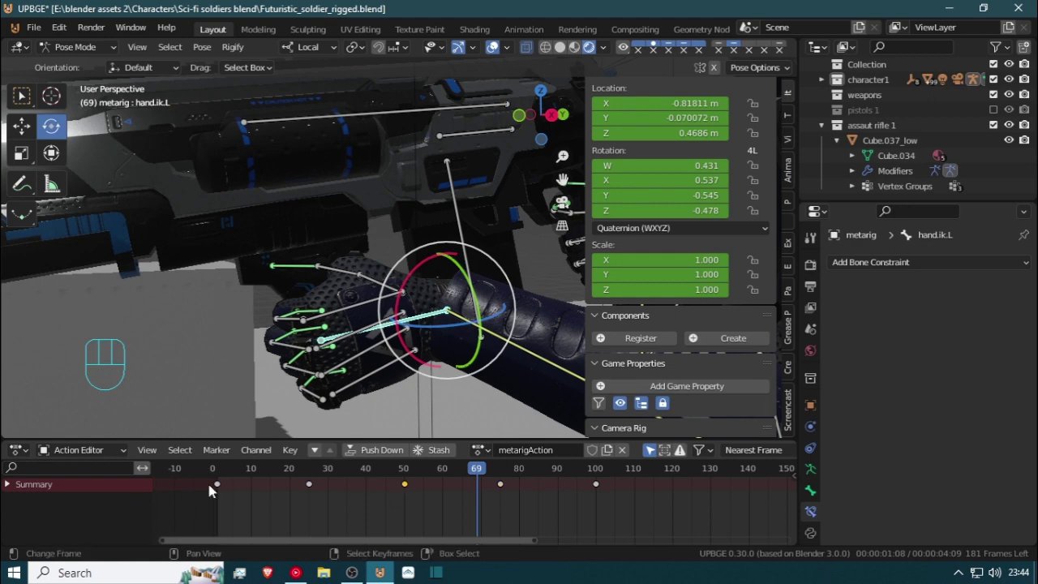
{"action": "key", "text": "shift+d"}
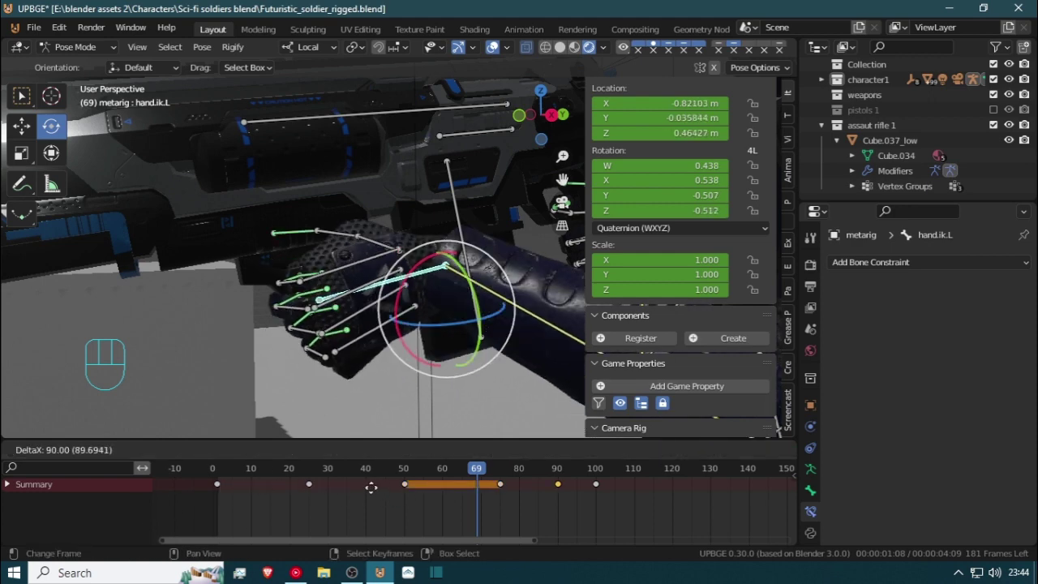
{"action": "left_click", "coordinate": [325, 486]}
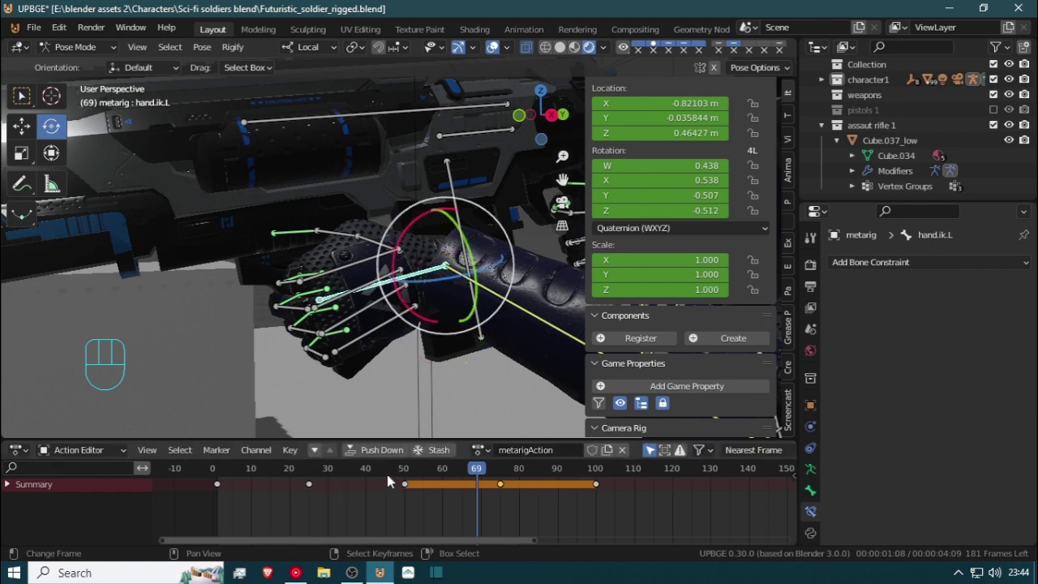
{"action": "mouse_move", "coordinate": [462, 489]}
{"action": "left_mouse_down"}
{"action": "mouse_move", "coordinate": [377, 491]}
{"action": "mouse_move", "coordinate": [458, 496]}
{"action": "left_mouse_up"}
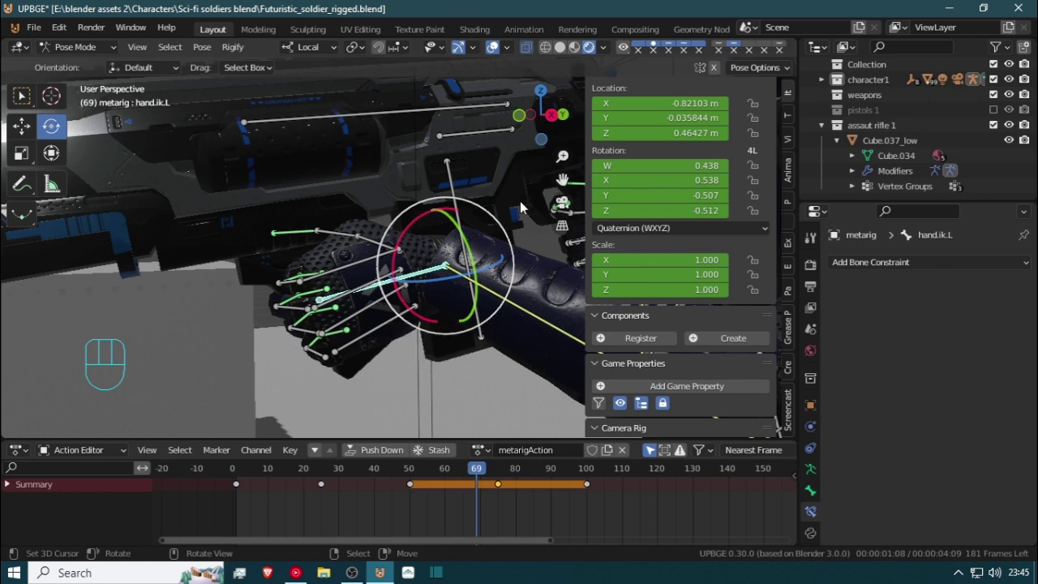
Delete the selected hand.ik.L keyframe at frame 75
{"action": "left_click_drag", "start_coordinate": [475, 507], "coordinate": [498, 502]}
{"action": "key", "text": "x"}
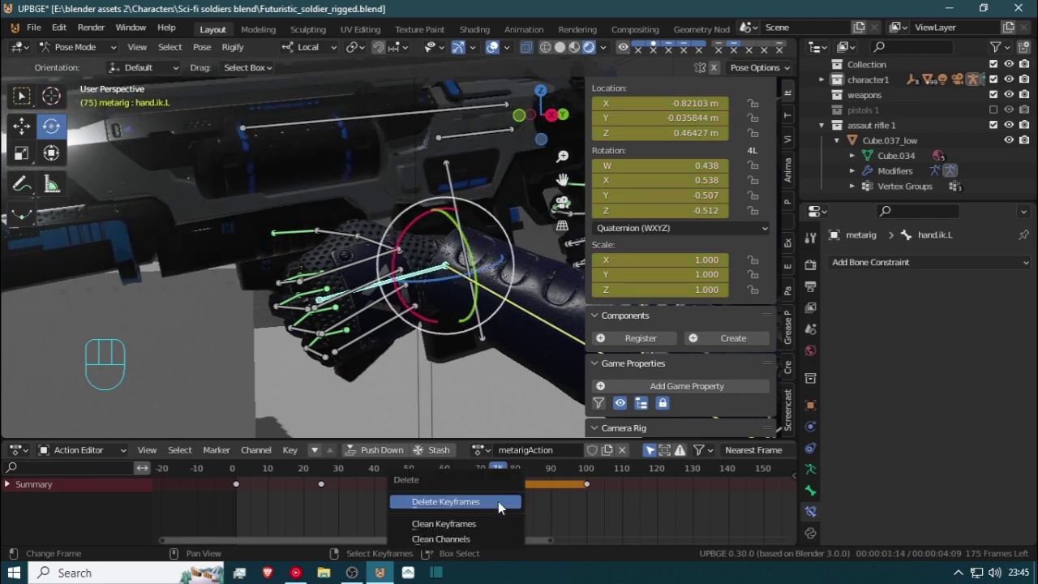
{"action": "left_click", "coordinate": [498, 502]}
At frame 74, move the hand.ik.L bone freely to about X -0.821, Y -0.060, Z 0.478 m, below the rifle's foregrip
{"action": "mouse_move", "coordinate": [498, 502]}
{"action": "left_mouse_down"}
{"action": "mouse_move", "coordinate": [419, 495]}
{"action": "mouse_move", "coordinate": [505, 492]}
{"action": "mouse_move", "coordinate": [495, 493]}
{"action": "left_mouse_up"}
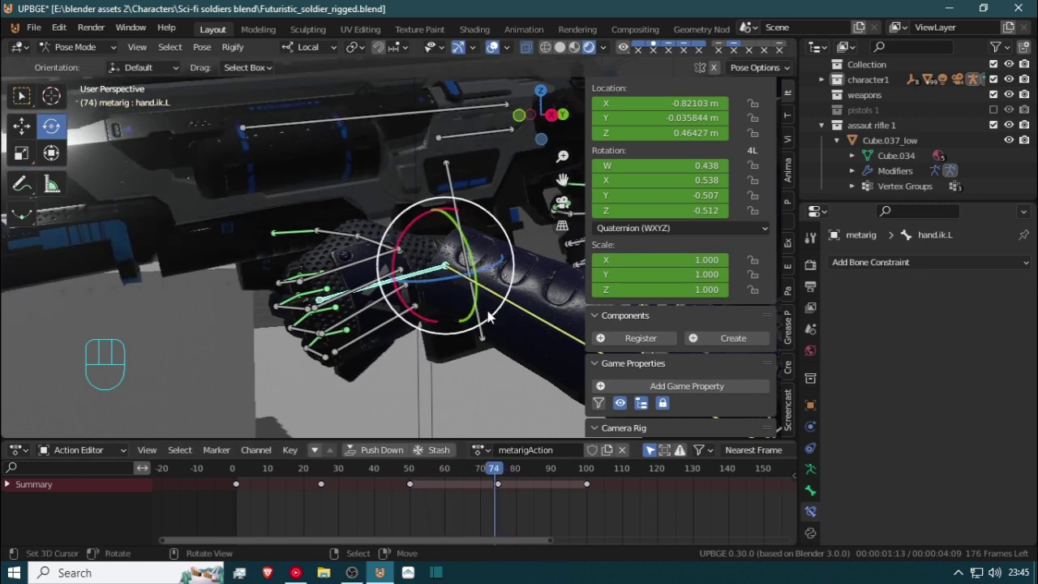
{"action": "key", "text": "g"}
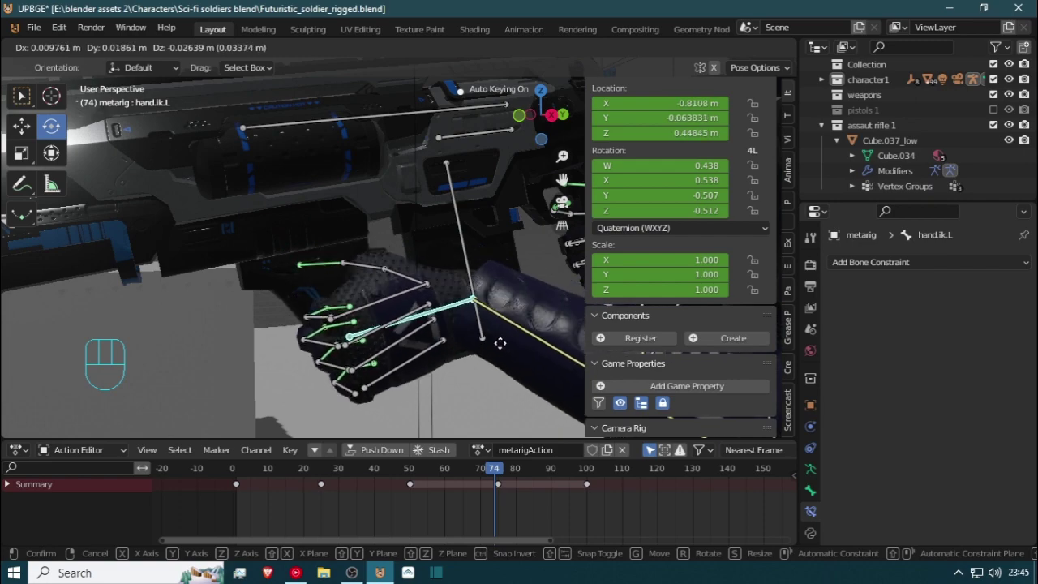
{"action": "left_click", "coordinate": [433, 362]}
{"action": "middle_click_drag", "start_coordinate": [433, 362], "coordinate": [711, 357]}
{"action": "left_click_drag", "start_coordinate": [712, 362], "coordinate": [728, 359]}
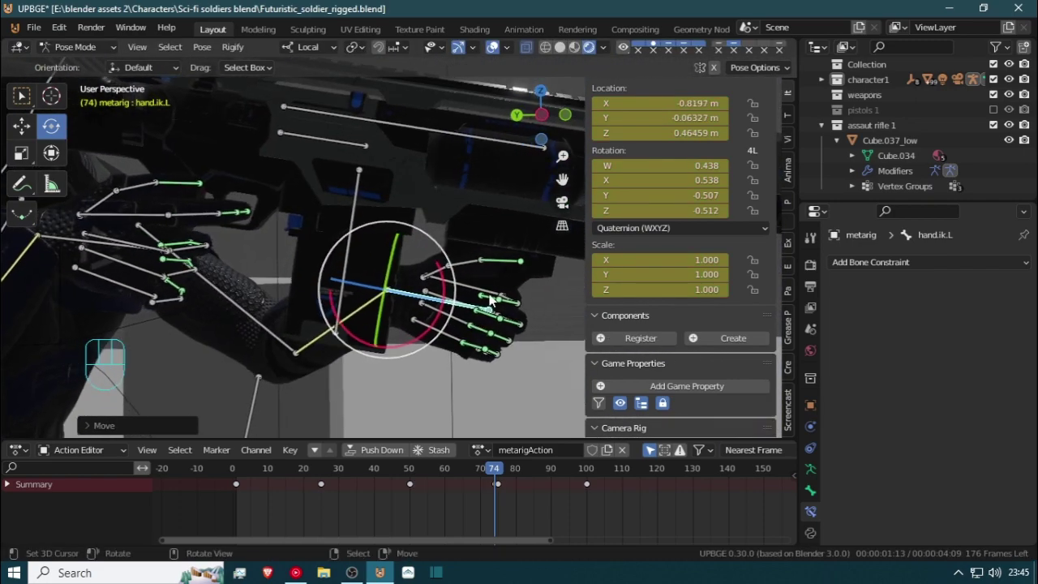
{"action": "scroll", "coordinate": [490, 300], "scroll_direction": "up", "scroll_amount": 5}
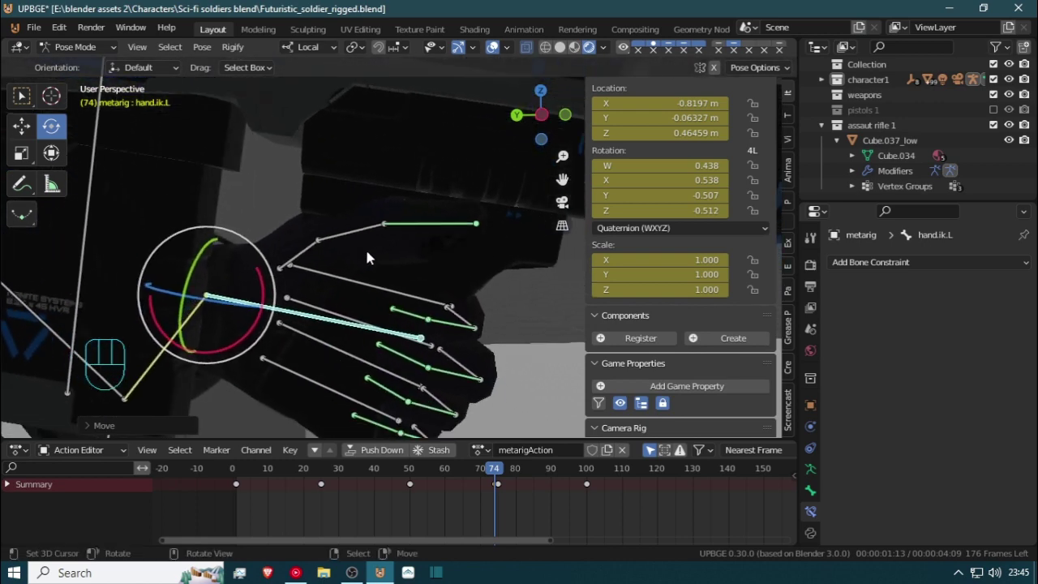
{"action": "key", "text": "g"}
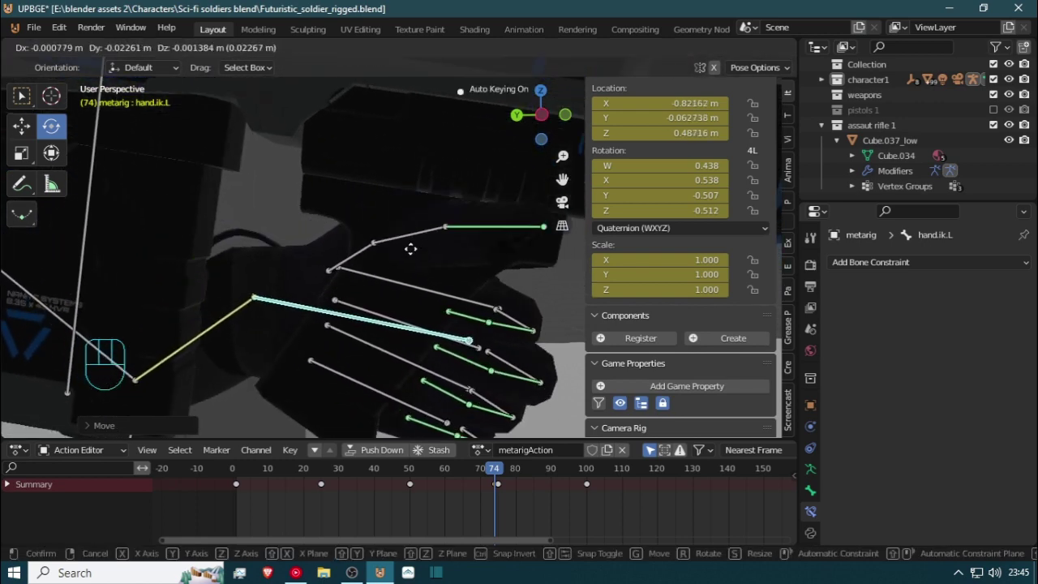
{"action": "left_click", "coordinate": [396, 245]}
Shift the hand.ik.L bone along its local X axis to a location X of about -0.833 m
{"action": "middle_click_drag", "start_coordinate": [396, 245], "coordinate": [341, 245]}
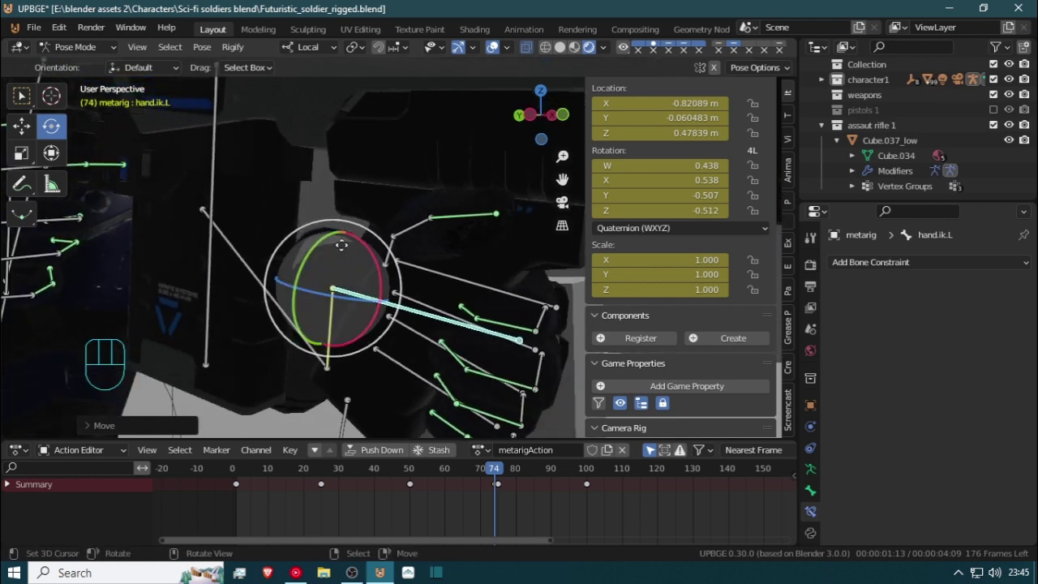
{"action": "key", "text": "g"}
{"action": "key", "text": "x"}
{"action": "key", "text": "x"}
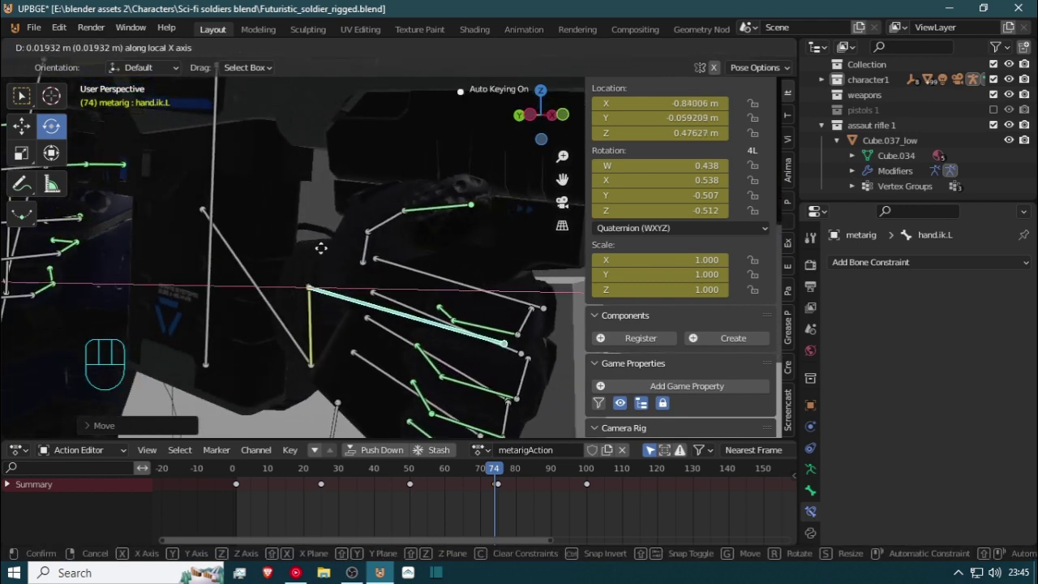
{"action": "left_click", "coordinate": [321, 249]}
{"action": "middle_click_drag", "start_coordinate": [323, 245], "coordinate": [511, 322]}
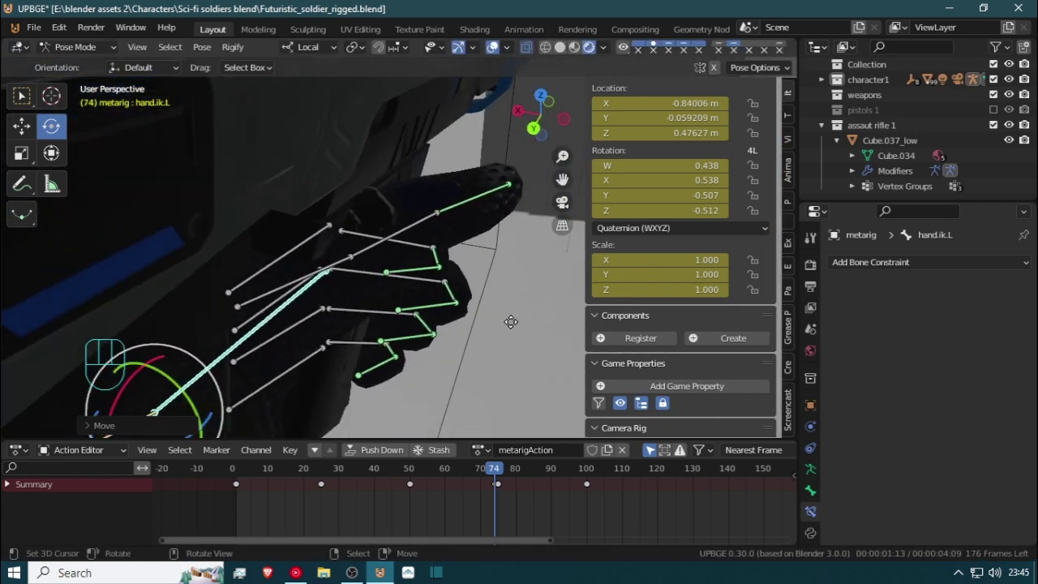
{"action": "key", "text": "g"}
{"action": "key", "text": "x"}
{"action": "left_click", "coordinate": [490, 322]}
Rotate the hand.ik.L bone slightly around its local Z axis and move it about 0.005 m along local X
{"action": "key", "text": "r"}
{"action": "key", "text": "z"}
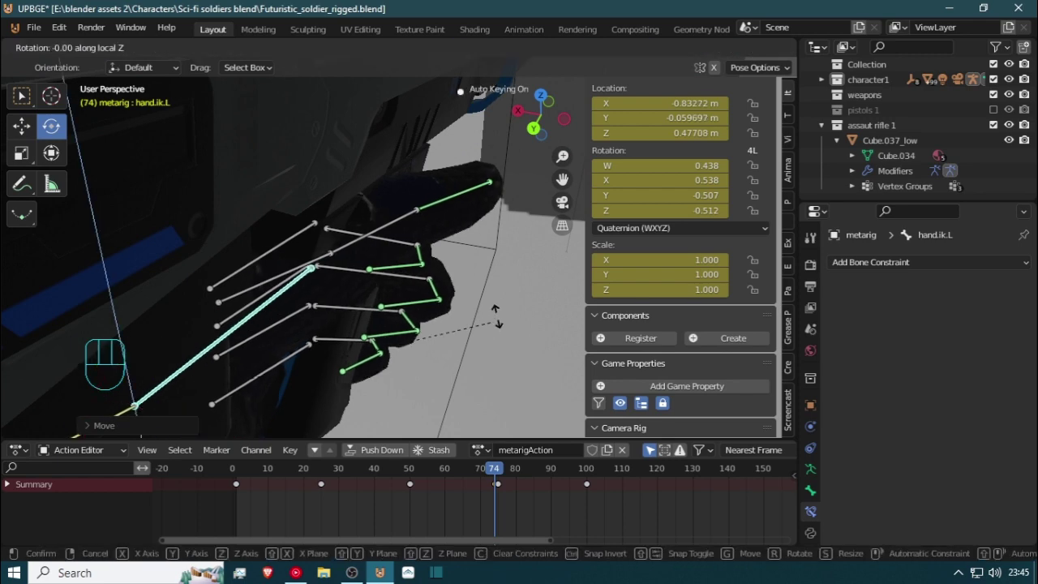
{"action": "left_click", "coordinate": [495, 298]}
{"action": "key", "text": "g"}
{"action": "key", "text": "x"}
{"action": "key", "text": "x"}
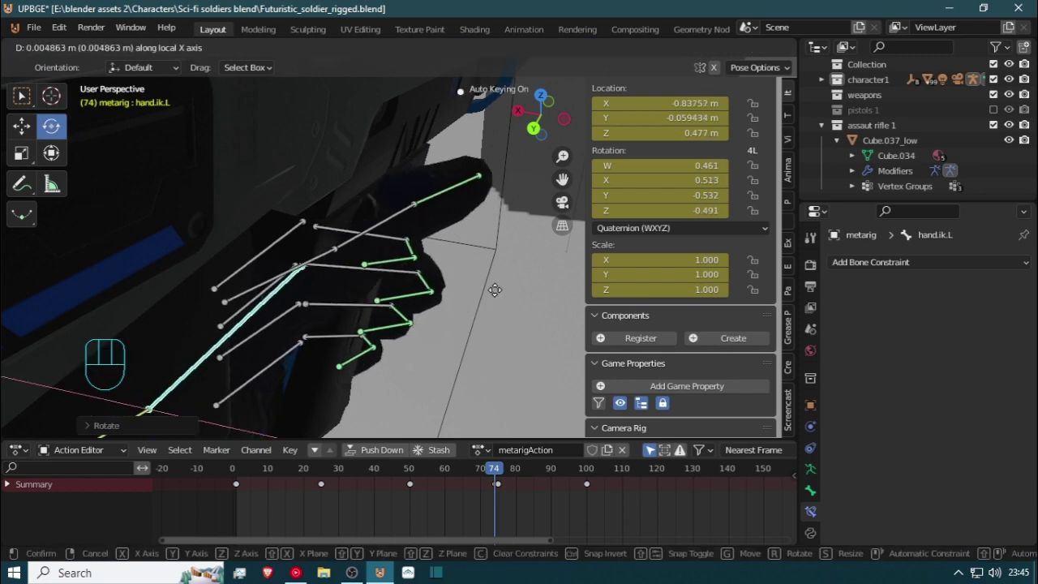
{"action": "left_click", "coordinate": [493, 290]}
Adjust the hand.ik.L bone along its local Z and Y axes to a location of about Y -0.071 and Z 0.466 m
{"action": "mouse_move", "coordinate": [487, 291]}
{"action": "middle_mouse_down"}
{"action": "mouse_move", "coordinate": [385, 253]}
{"action": "mouse_move", "coordinate": [285, 236]}
{"action": "mouse_move", "coordinate": [332, 213]}
{"action": "mouse_move", "coordinate": [335, 231]}
{"action": "mouse_move", "coordinate": [486, 272]}
{"action": "middle_mouse_up"}
{"action": "key", "text": "g"}
{"action": "key", "text": "z"}
{"action": "key", "text": "z"}
{"action": "left_click", "coordinate": [334, 231]}
{"action": "key", "text": "g"}
{"action": "key", "text": "z"}
{"action": "key", "text": "z"}
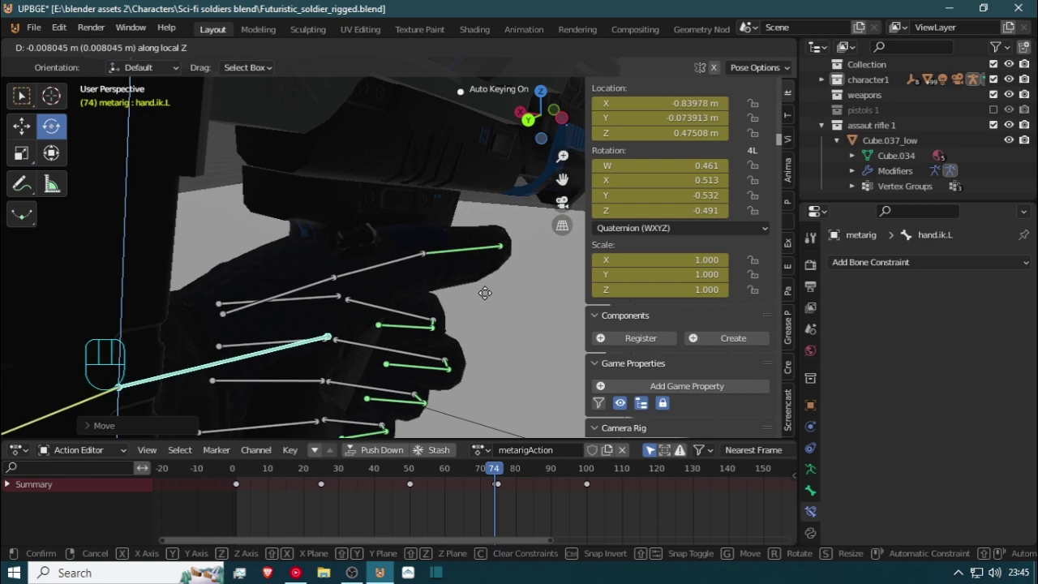
{"action": "key", "text": "y"}
{"action": "key", "text": "y"}
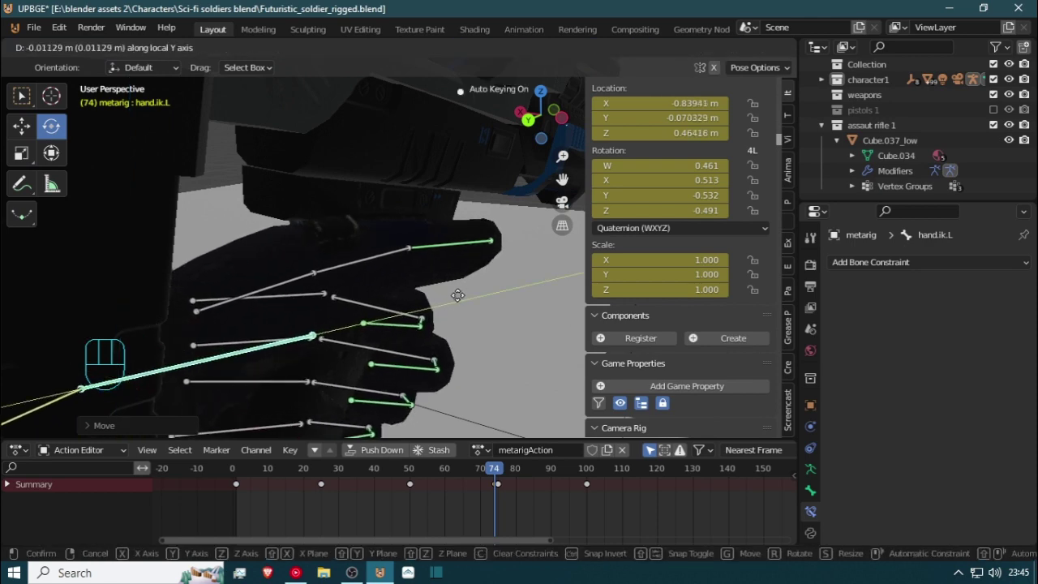
{"action": "left_click", "coordinate": [457, 295]}
Shift the new hand.ik.L keyframe from frame 74 to frame 75 and make frame 75 current
{"action": "middle_click_drag", "start_coordinate": [457, 295], "coordinate": [487, 390]}
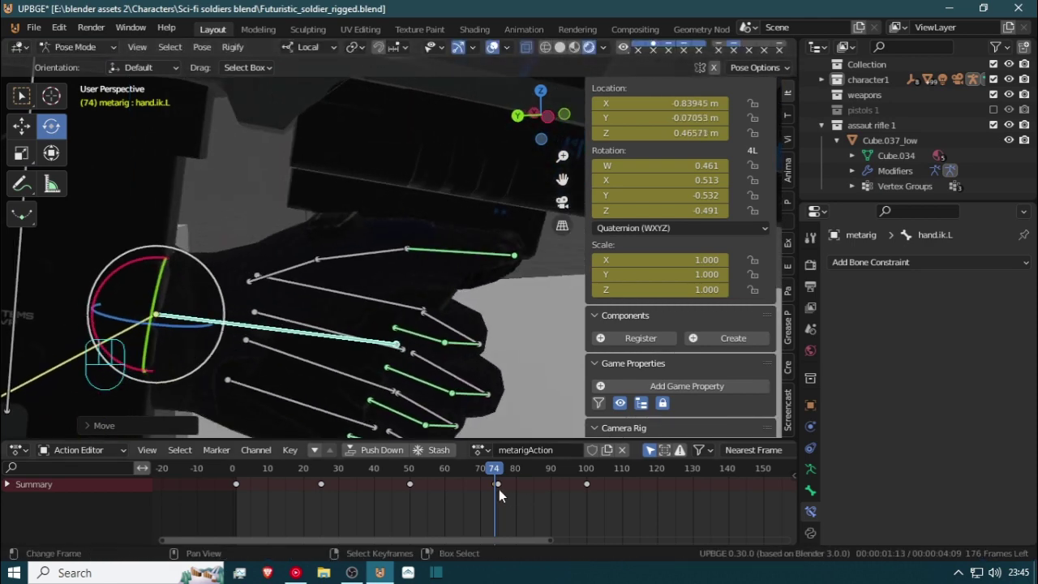
{"action": "right_click_drag", "start_coordinate": [499, 489], "coordinate": [502, 489]}
{"action": "left_click", "coordinate": [499, 490]}
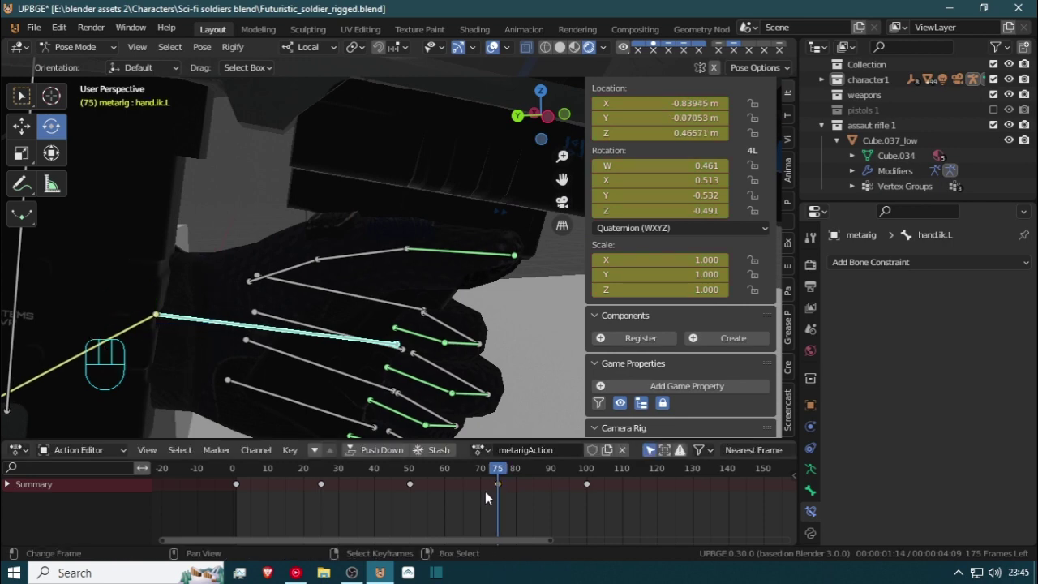
At frame 25, move the hand.ik.L bone about -0.051 m along its local Z axis
{"action": "left_click_drag", "start_coordinate": [485, 492], "coordinate": [322, 469]}
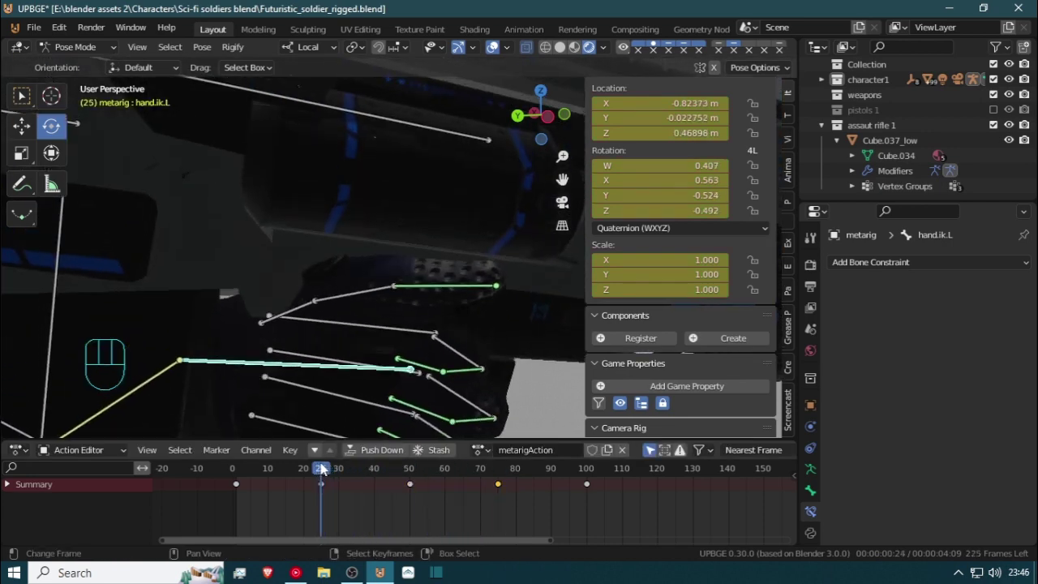
{"action": "key", "text": "g"}
{"action": "key", "text": "z"}
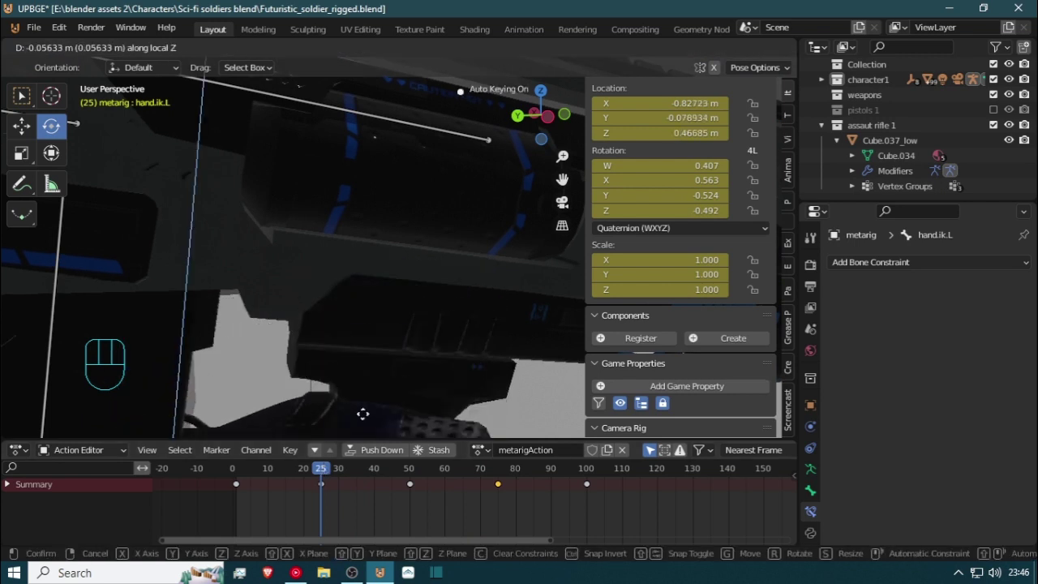
{"action": "left_click", "coordinate": [362, 404]}
Reposition the hand.ik.L bone freely at frame 25 to about X -0.804, Y -0.086, Z 0.477 m, under the foregrip
{"action": "key", "text": "KP_Decimal"}
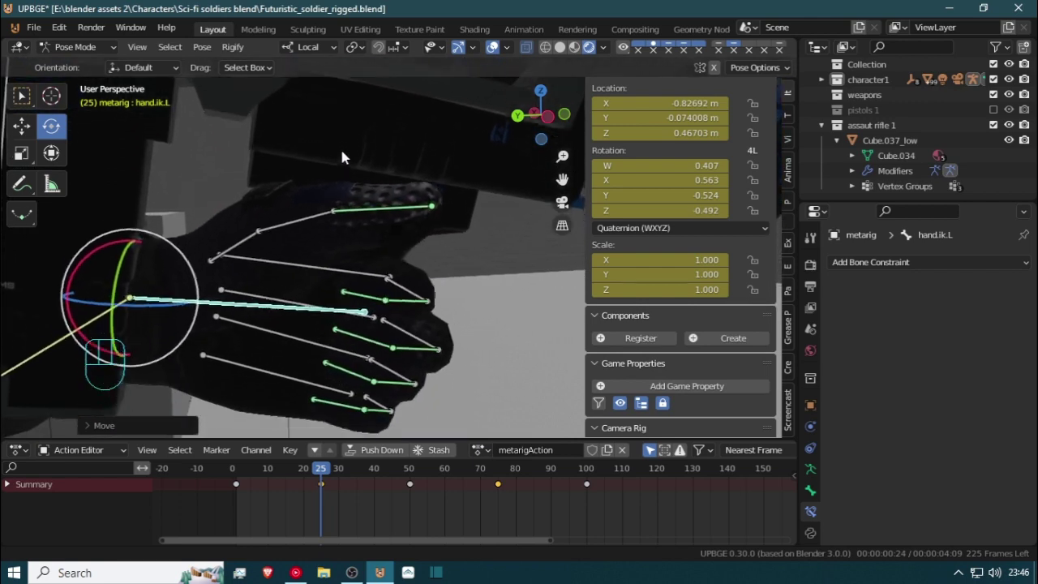
{"action": "key", "text": "g"}
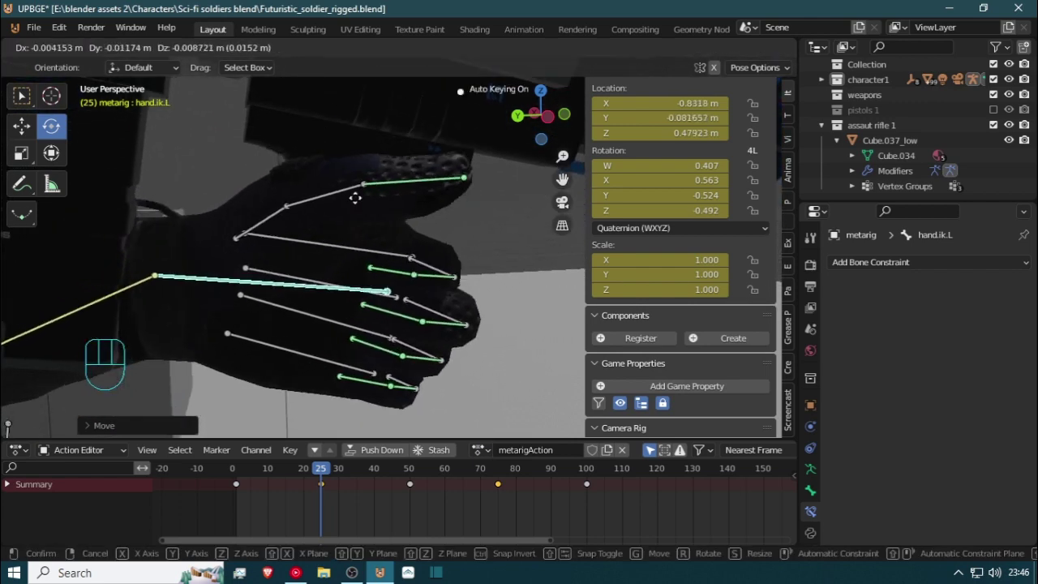
{"action": "left_click", "coordinate": [340, 196]}
{"action": "middle_click_drag", "start_coordinate": [341, 196], "coordinate": [251, 202]}
{"action": "key", "text": "g"}
{"action": "left_click", "coordinate": [253, 203]}
{"action": "key", "text": "KP_Decimal"}
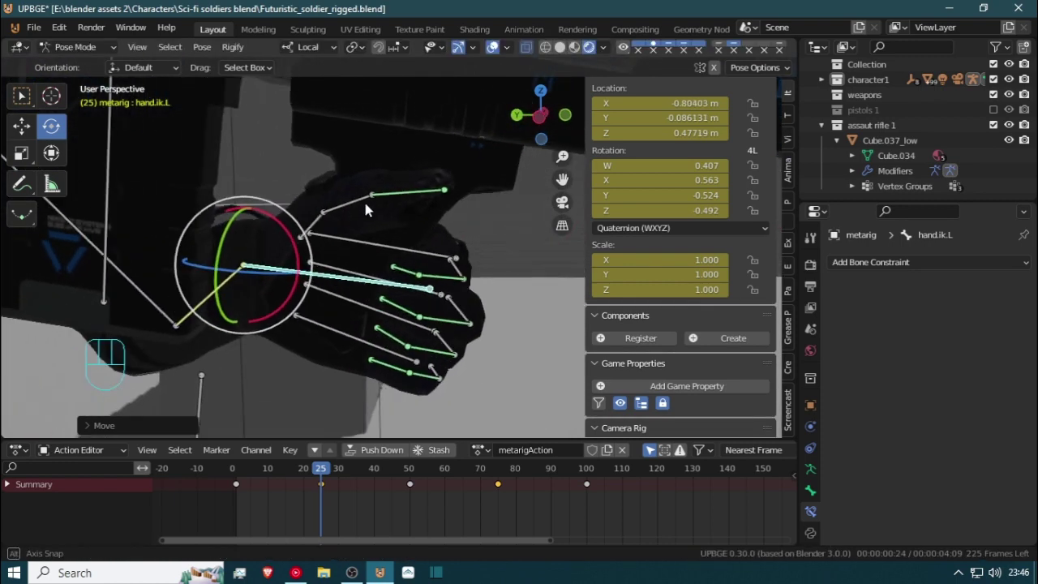
Rotate the hand.ik.L bone slightly around local Z and move it along local X to about X -0.820 m
{"action": "middle_click_drag", "start_coordinate": [466, 209], "coordinate": [525, 252]}
{"action": "key", "text": "r"}
{"action": "key", "text": "z"}
{"action": "key", "text": "z"}
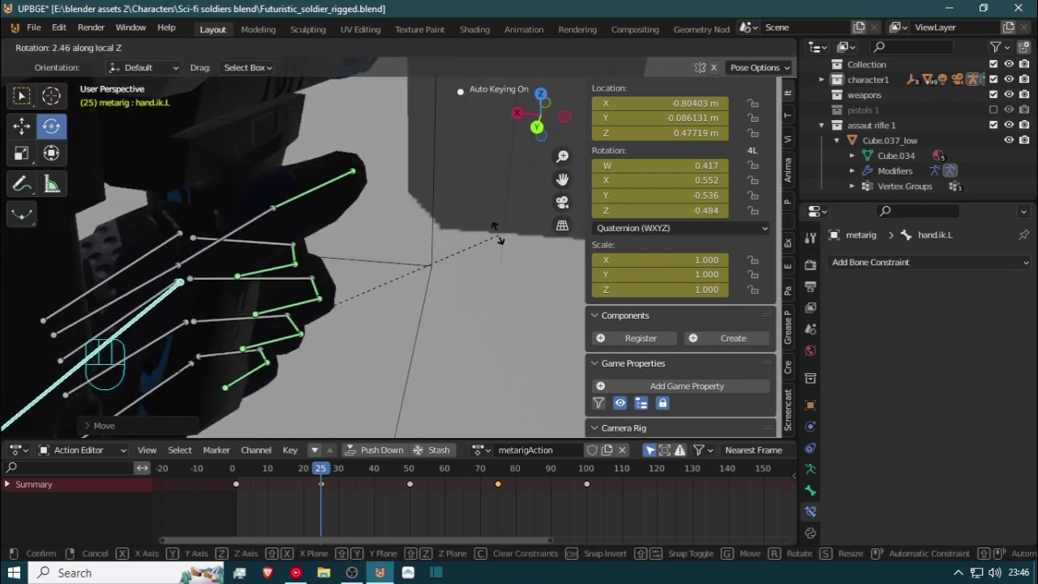
{"action": "left_click", "coordinate": [469, 213]}
{"action": "key", "text": "g"}
{"action": "key", "text": "x"}
{"action": "key", "text": "x"}
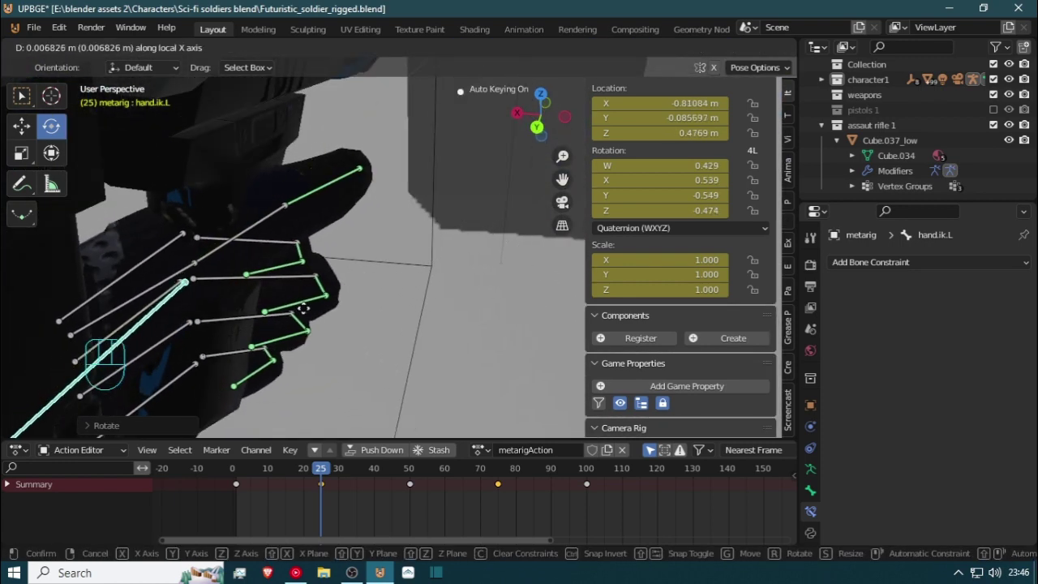
{"action": "left_click", "coordinate": [323, 322]}
Move the hand.ik.L bone back along local X to about X -0.812 m and adjust its rotation around local Z
{"action": "middle_click_drag", "start_coordinate": [322, 322], "coordinate": [765, 261]}
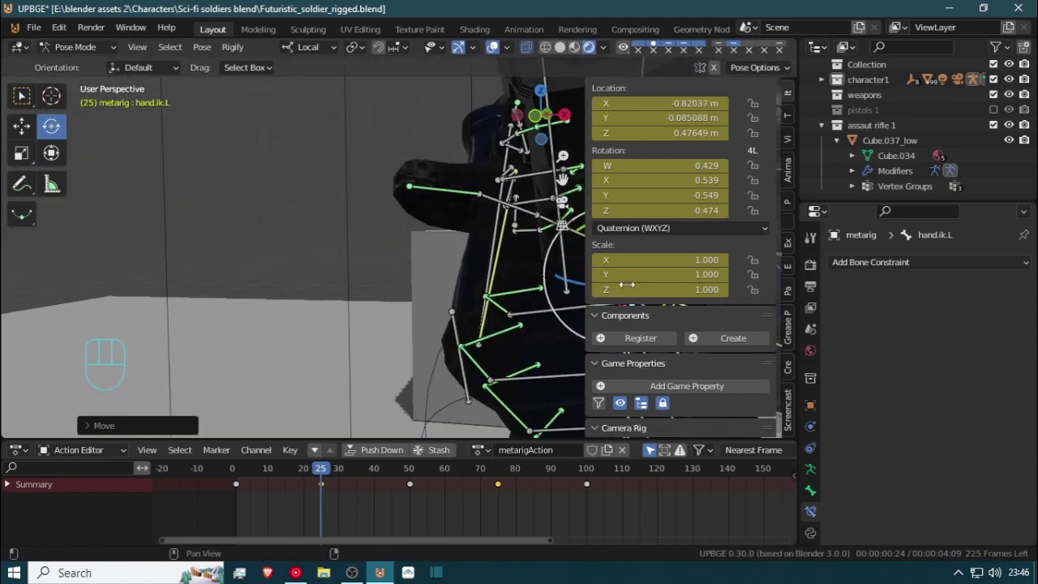
{"action": "scroll", "coordinate": [381, 220], "scroll_direction": "down", "scroll_amount": 2}
{"action": "middle_click_drag", "start_coordinate": [384, 221], "coordinate": [350, 217], "text": "shift"}
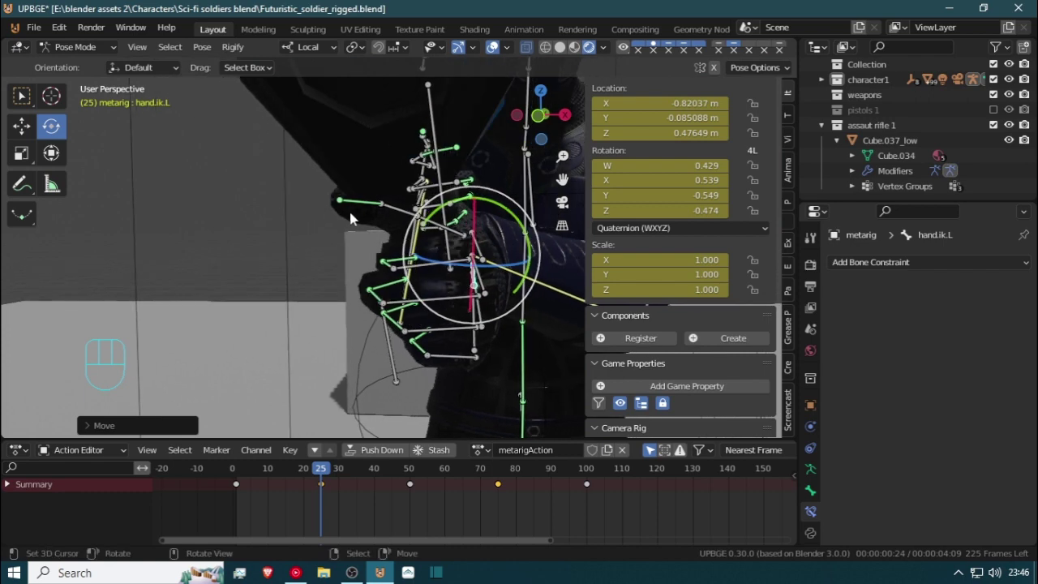
{"action": "key", "text": "g"}
{"action": "key", "text": "x"}
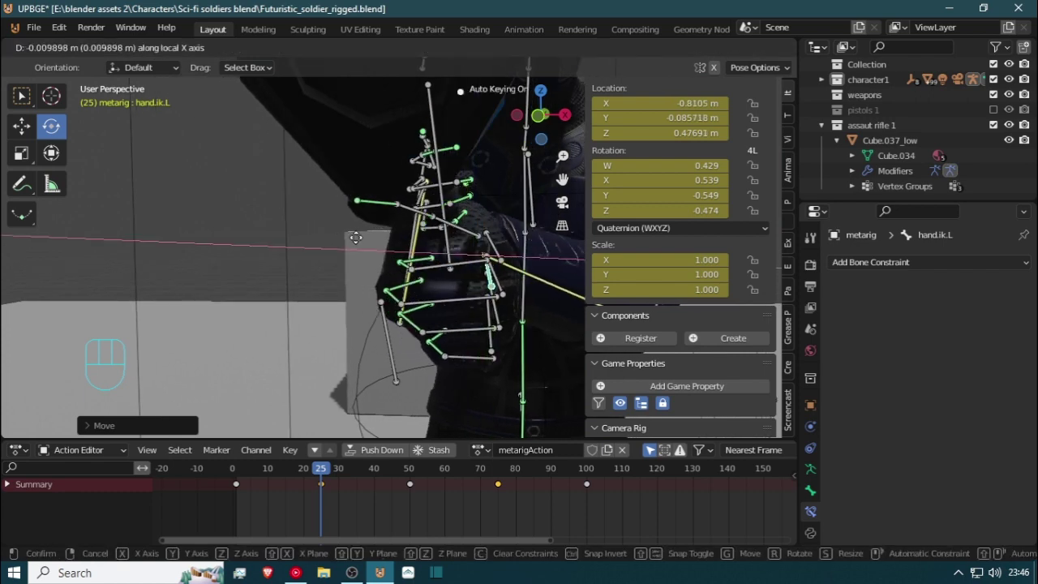
{"action": "key", "text": "r"}
{"action": "key", "text": "z"}
{"action": "key", "text": "z"}
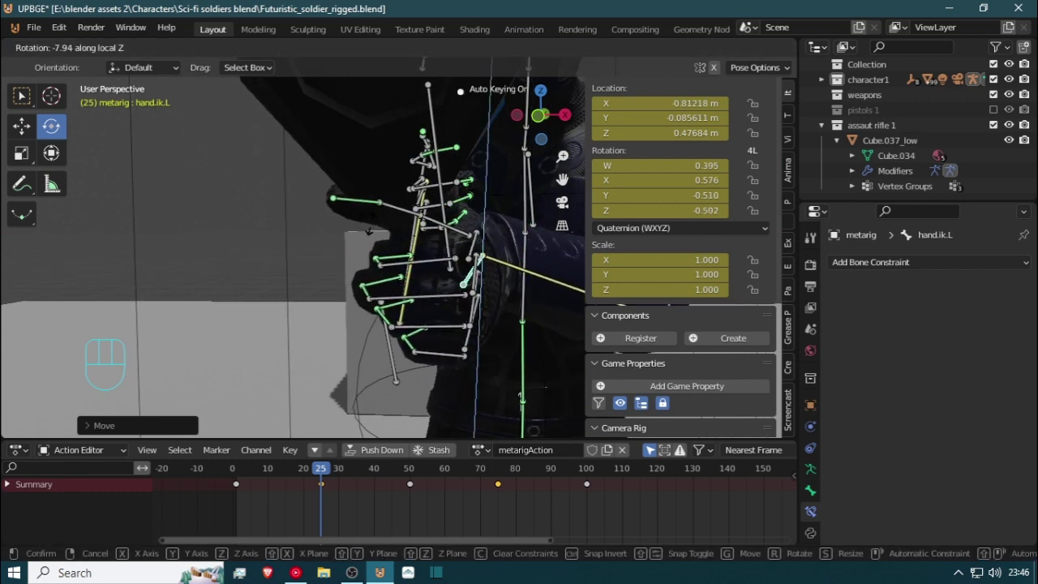
{"action": "left_click", "coordinate": [371, 267]}
Fine-tune the hand.ik.L bone's position at frame 25 by moving it along its local X and local Y axes
{"action": "middle_click_drag", "start_coordinate": [371, 267], "coordinate": [371, 201]}
{"action": "key", "text": "g"}
{"action": "key", "text": "x"}
{"action": "key", "text": "x"}
{"action": "left_click", "coordinate": [532, 320]}
{"action": "key", "text": "g"}
{"action": "key", "text": "y"}
{"action": "key", "text": "y"}
{"action": "key", "text": "Return"}
Move the hand.ik.L bone freely at frame 25 to about X -0.837, Y -0.063, Z 0.466 m
{"action": "key", "text": "g"}
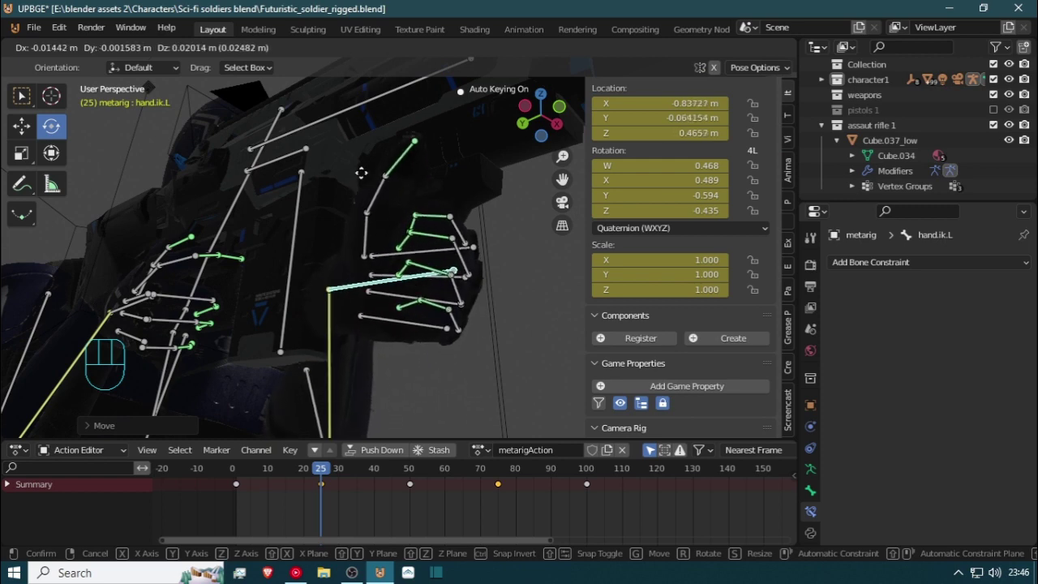
{"action": "left_click", "coordinate": [361, 173]}
{"action": "middle_click_drag", "start_coordinate": [360, 169], "coordinate": [495, 300]}
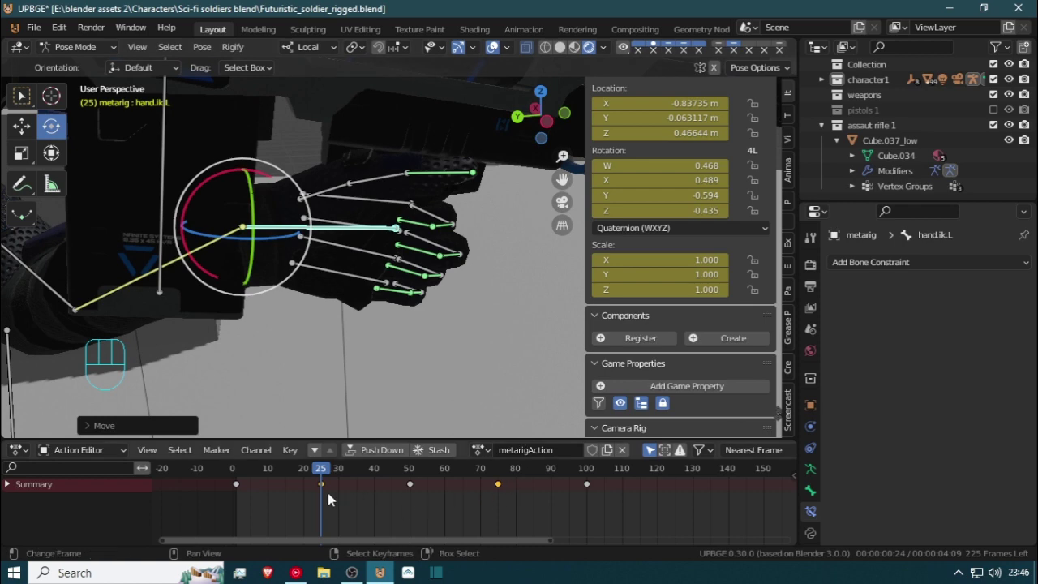
Scrub from frame 25 to frame 100 and play the animation from frame 2 through the camera view to check the grip
{"action": "left_click_drag", "start_coordinate": [326, 490], "coordinate": [588, 549]}
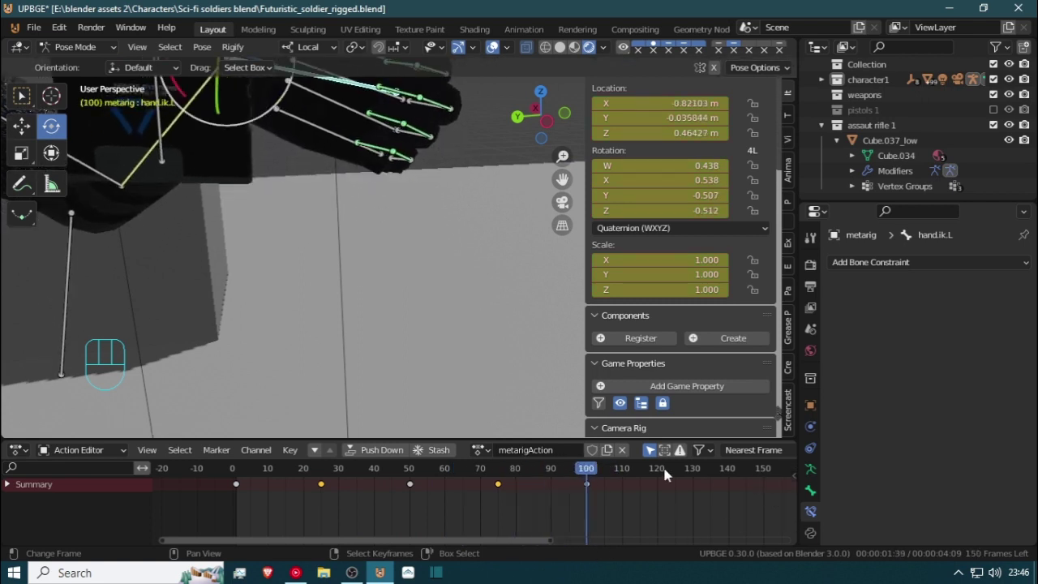
{"action": "key", "text": "KP_0"}
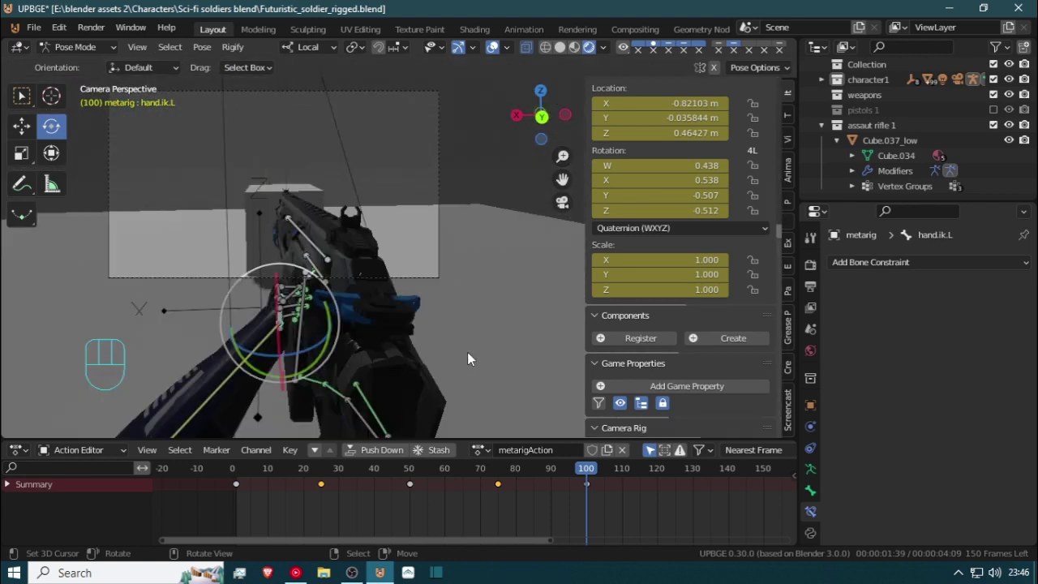
{"action": "left_click", "coordinate": [239, 506]}
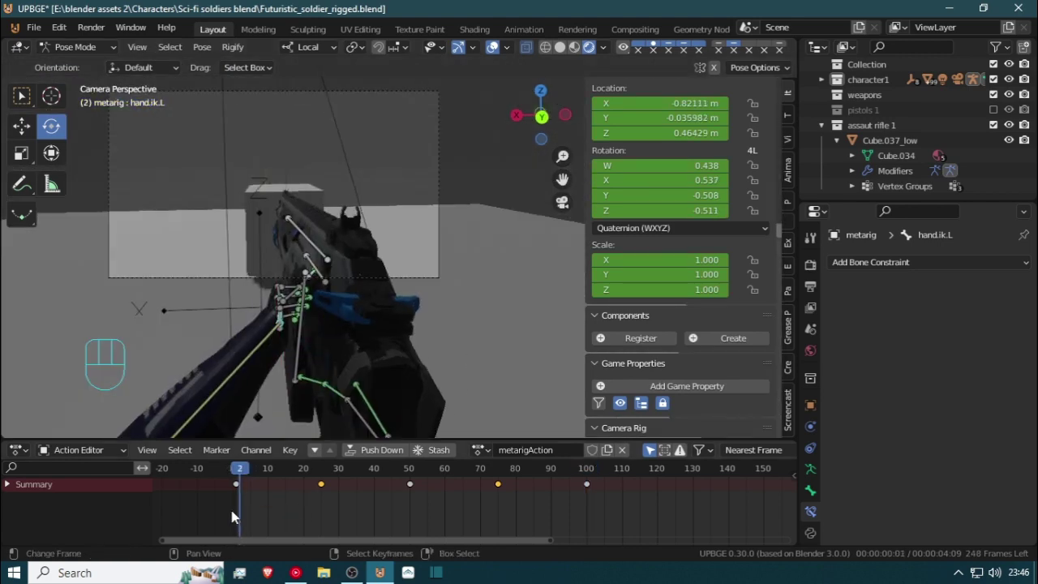
{"action": "key", "text": "space"}
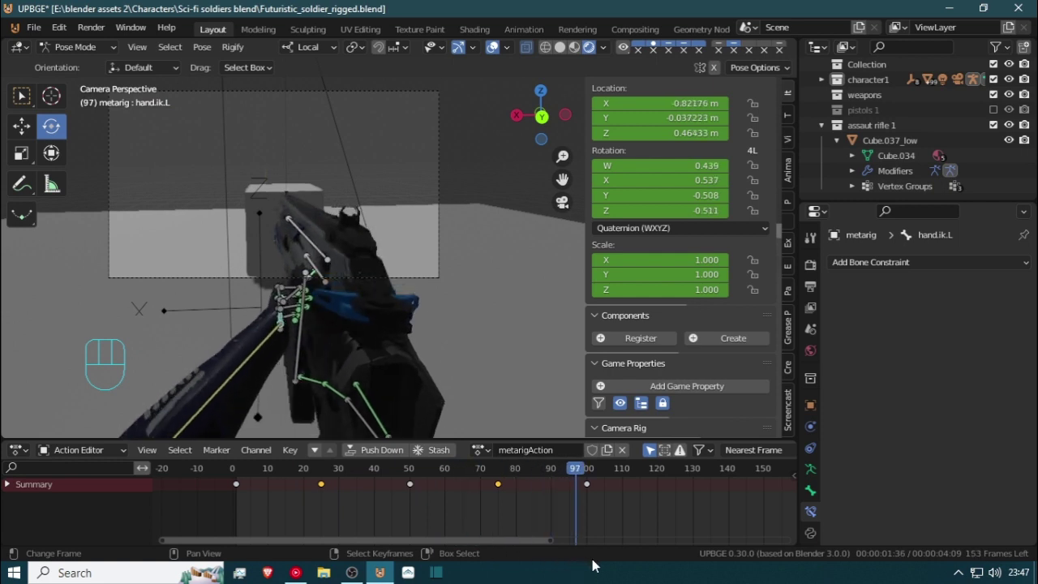
{"action": "key", "text": "space"}
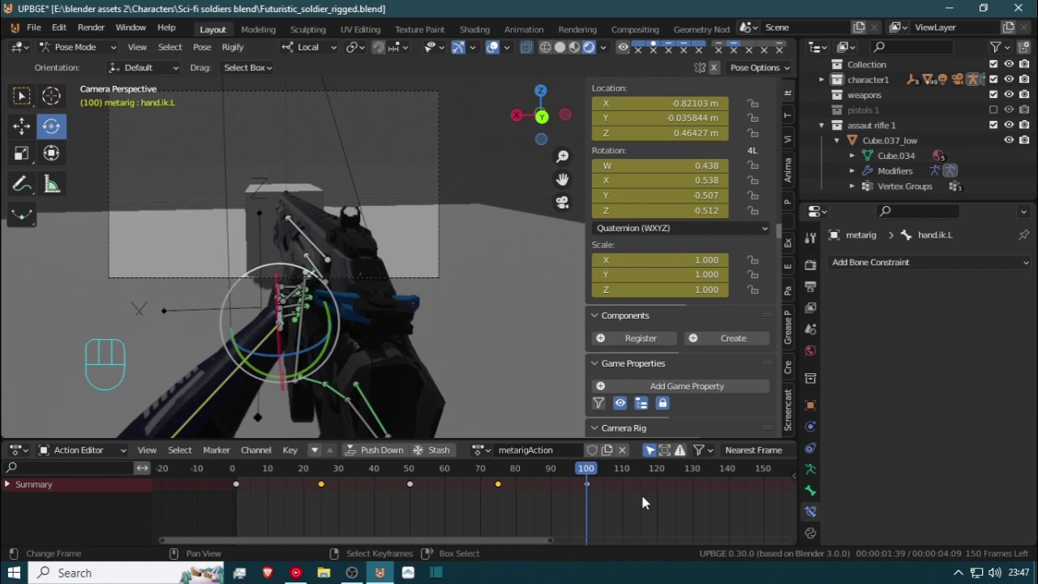
Scrub the animation back to frame 0 and replay it through the camera view up to frame 100
{"action": "left_click", "coordinate": [430, 496]}
{"action": "scroll", "coordinate": [476, 526], "scroll_direction": "up", "scroll_amount": 3}
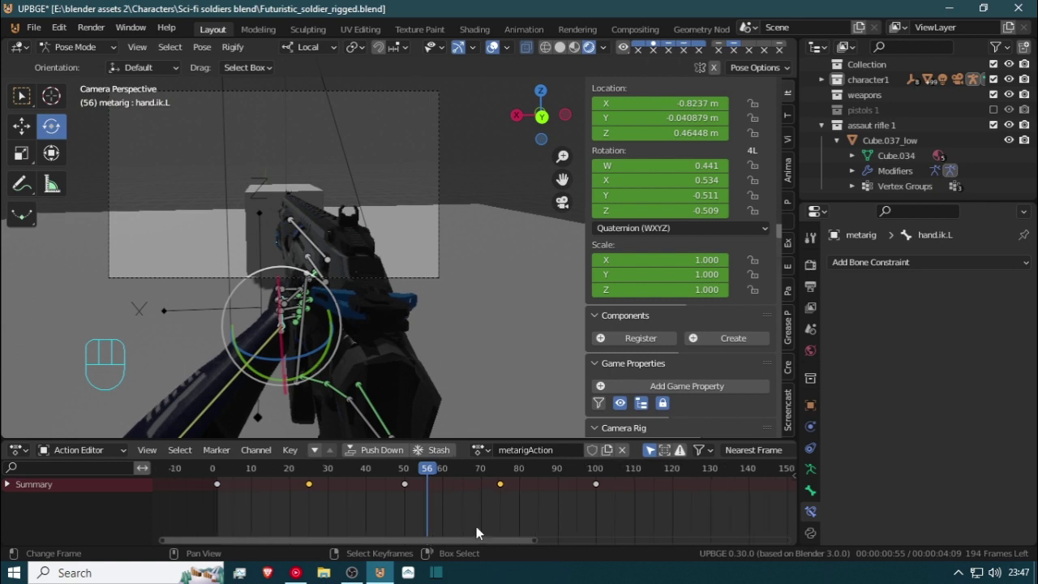
{"action": "left_click_drag", "start_coordinate": [476, 525], "coordinate": [153, 531]}
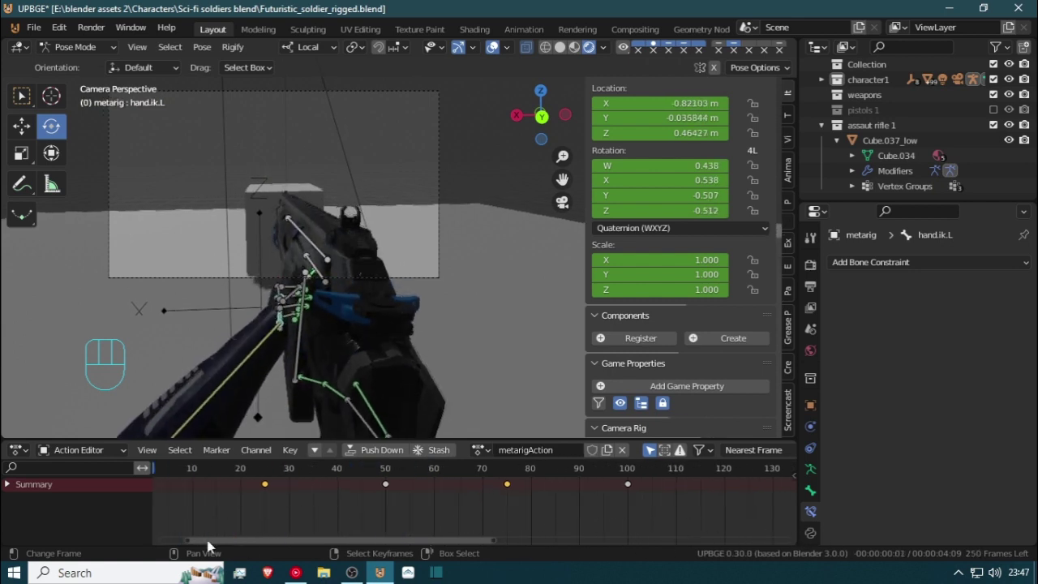
{"action": "key", "text": "space"}
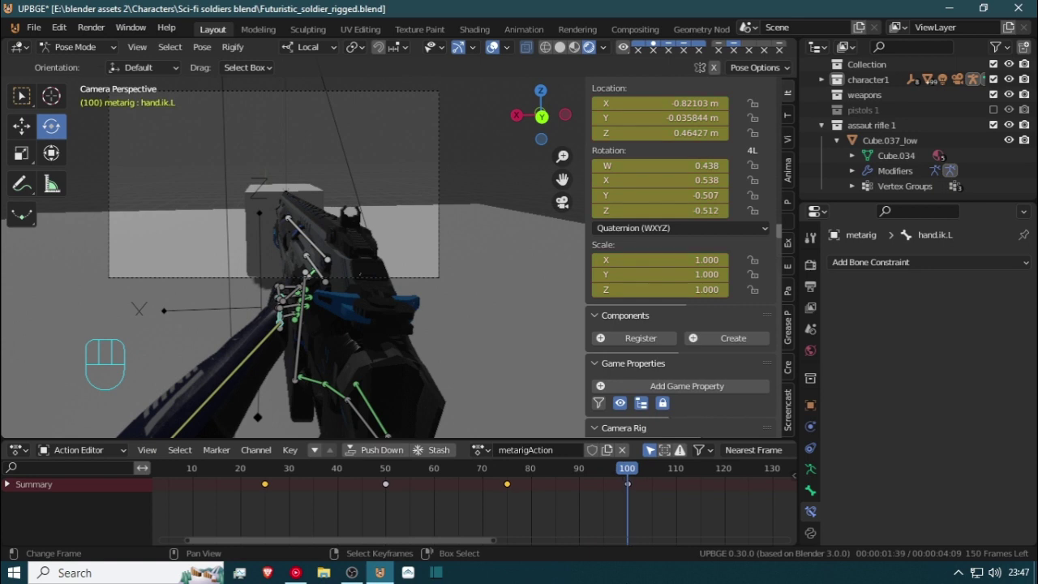
{"action": "key", "text": "Left"}
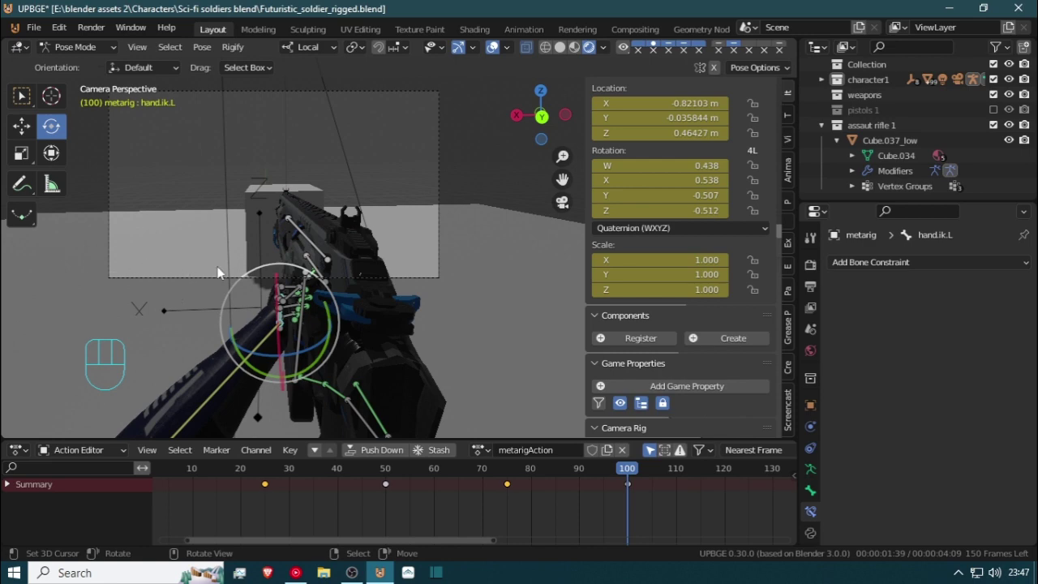
{"action": "middle_click_drag", "start_coordinate": [218, 272], "coordinate": [346, 40]}
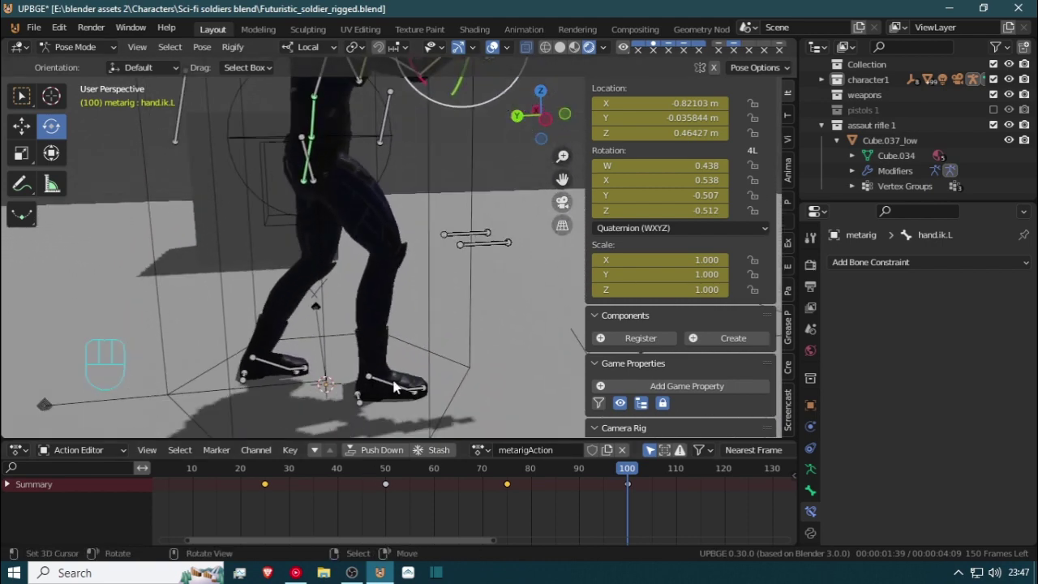
{"action": "scroll", "coordinate": [404, 275], "scroll_direction": "down", "scroll_amount": 3}
{"action": "middle_click_drag", "start_coordinate": [334, 308], "coordinate": [279, 333], "text": "shift"}
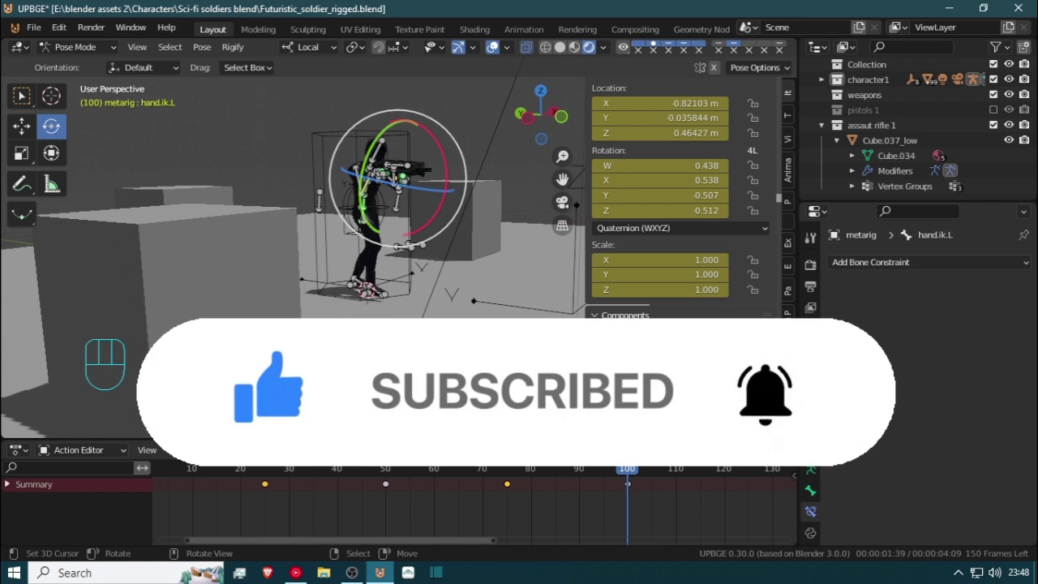
{"action": "key", "text": "KP_0"}
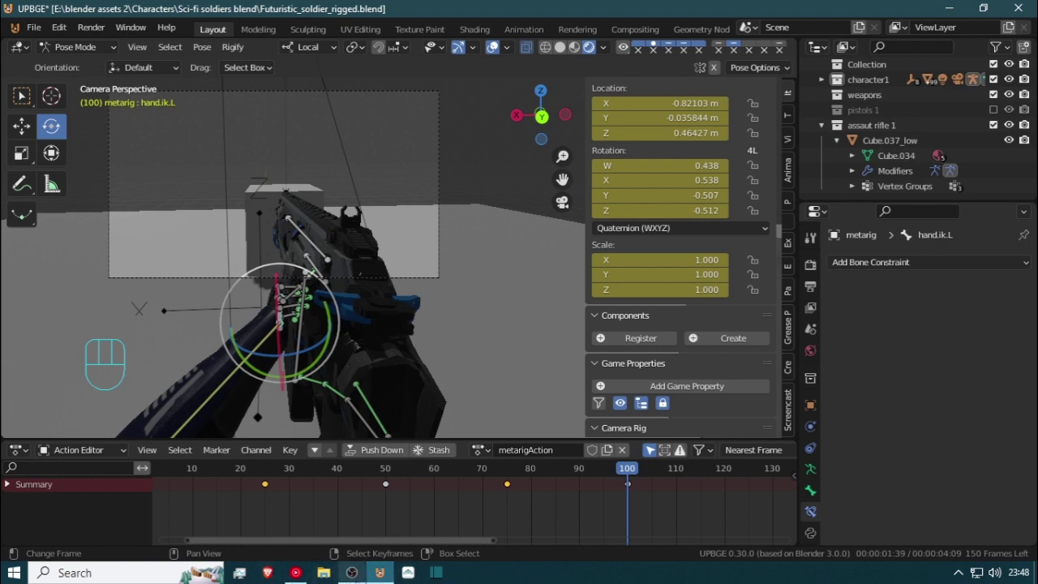
{"action": "left_click", "coordinate": [351, 578]}
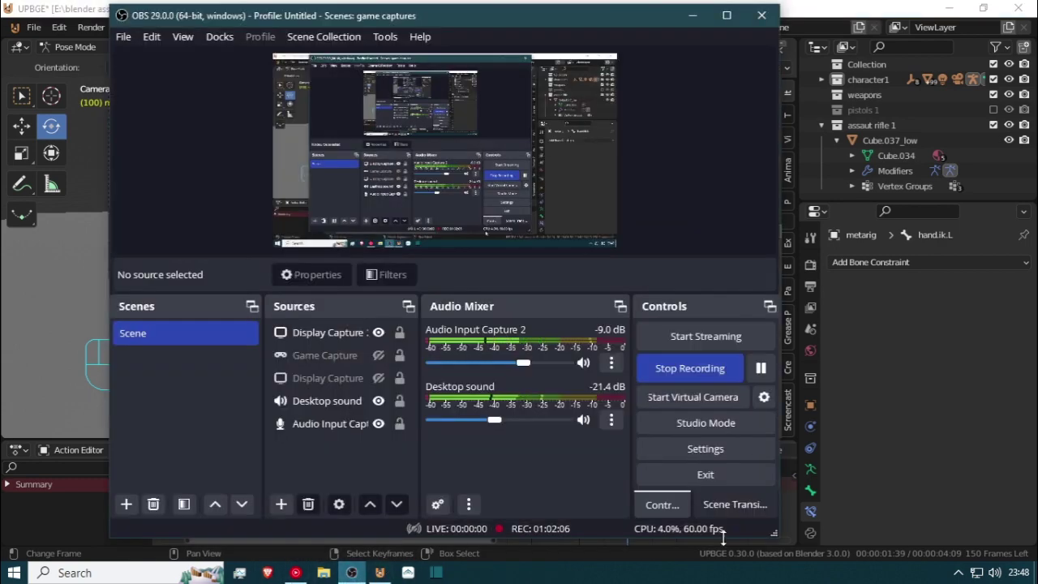